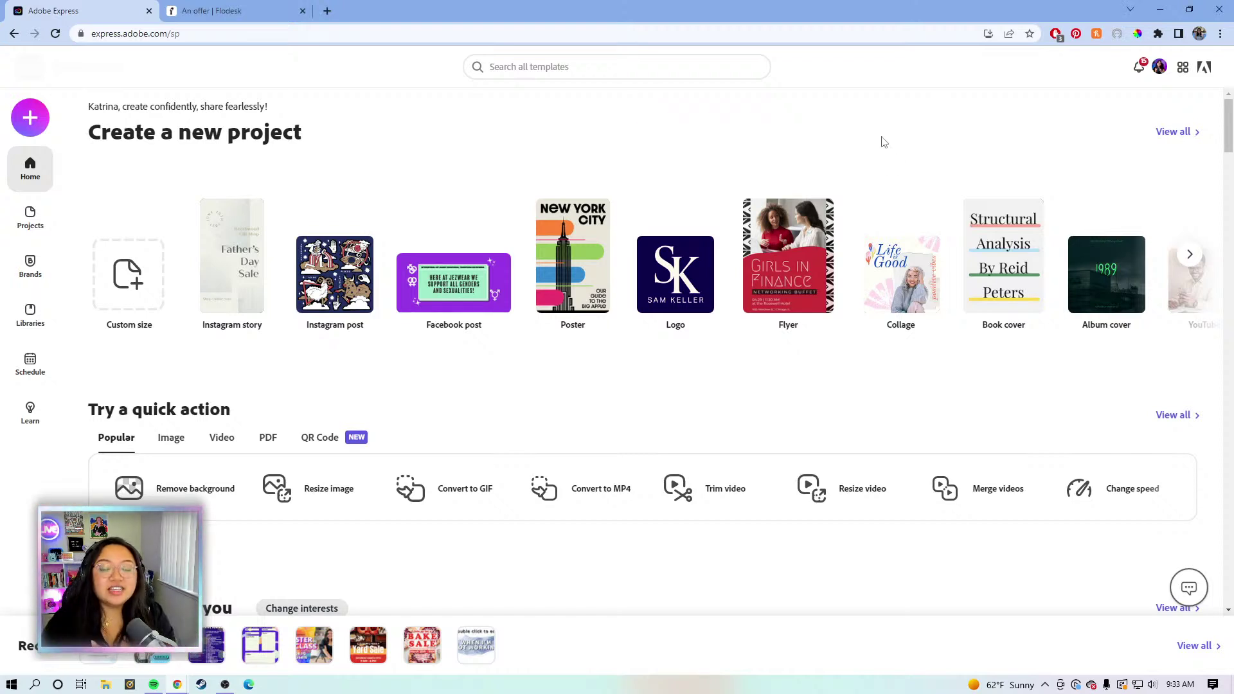
scroll(884, 141, "down", 1)
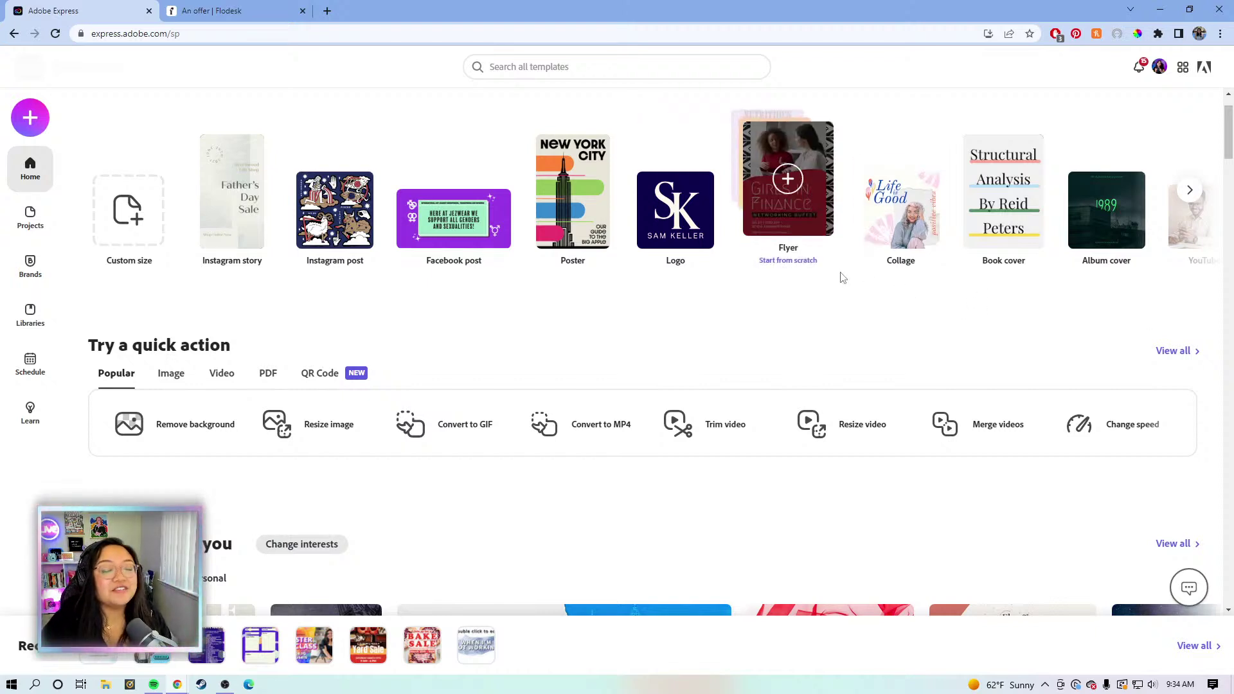
scroll(839, 318, "down", 1)
scroll(840, 319, "up", 2)
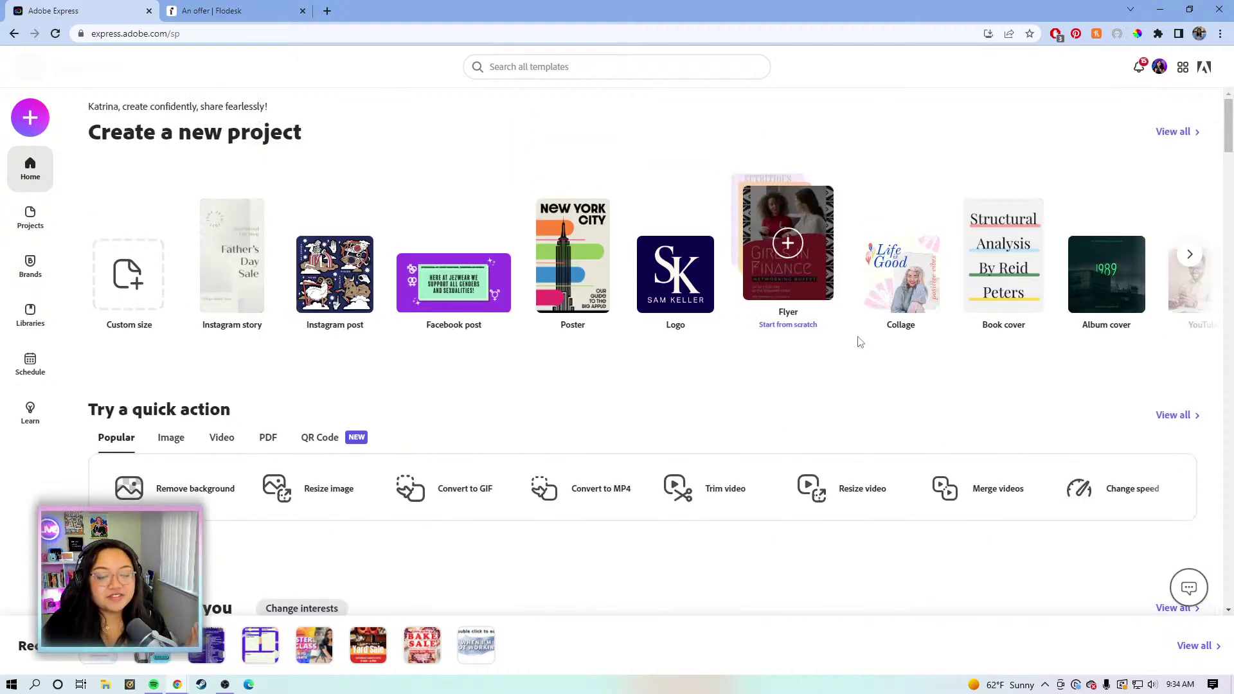
- Search all templates for "checklist" and browse the resulting designs
left_click(730, 67)
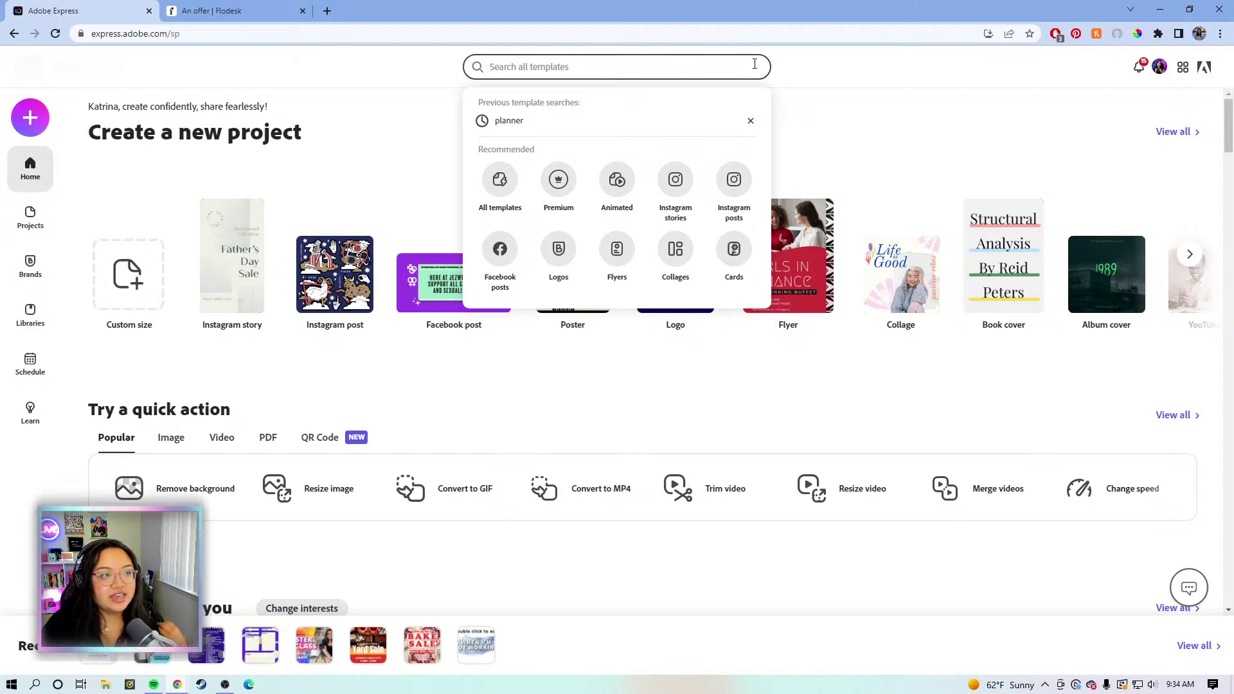
left_click(843, 67)
left_click(708, 71)
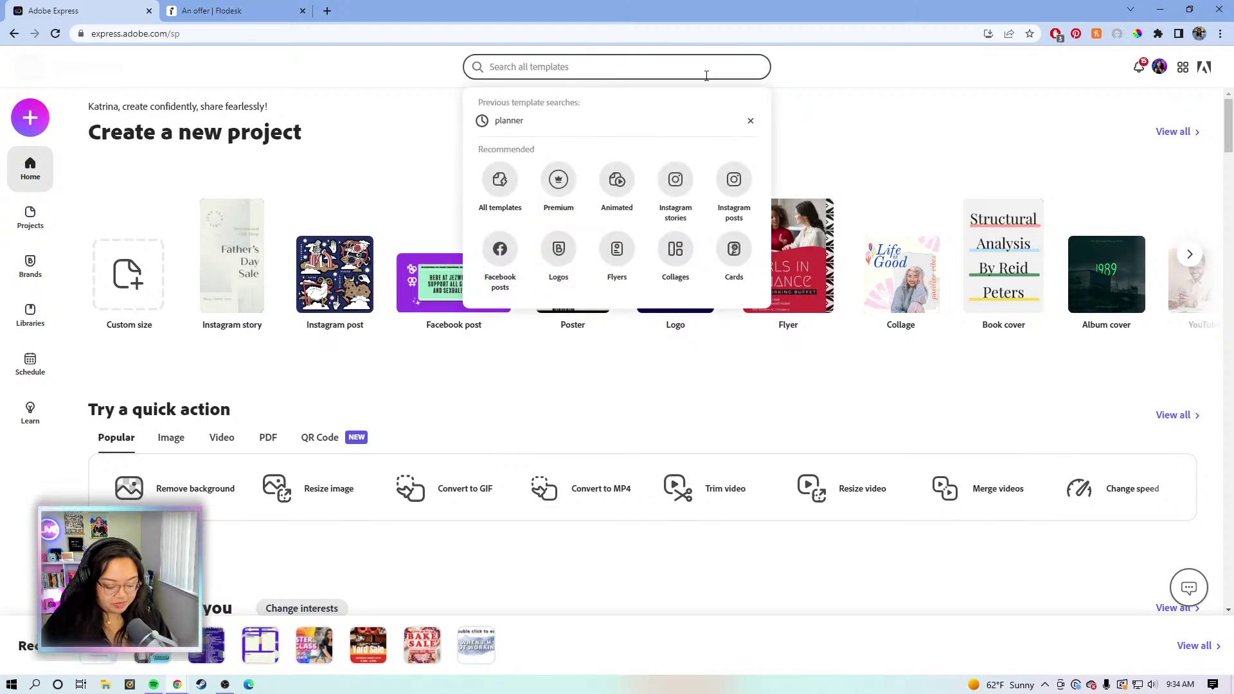
type("checkl")
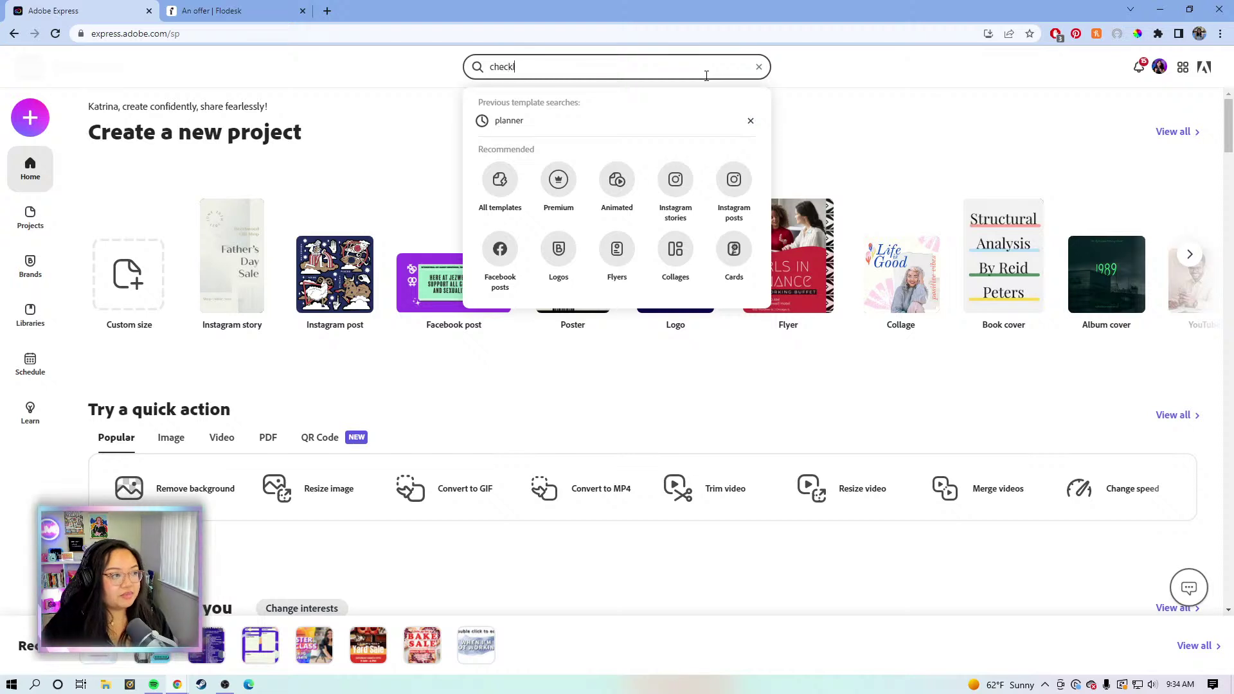
type("ist")
key("Return")
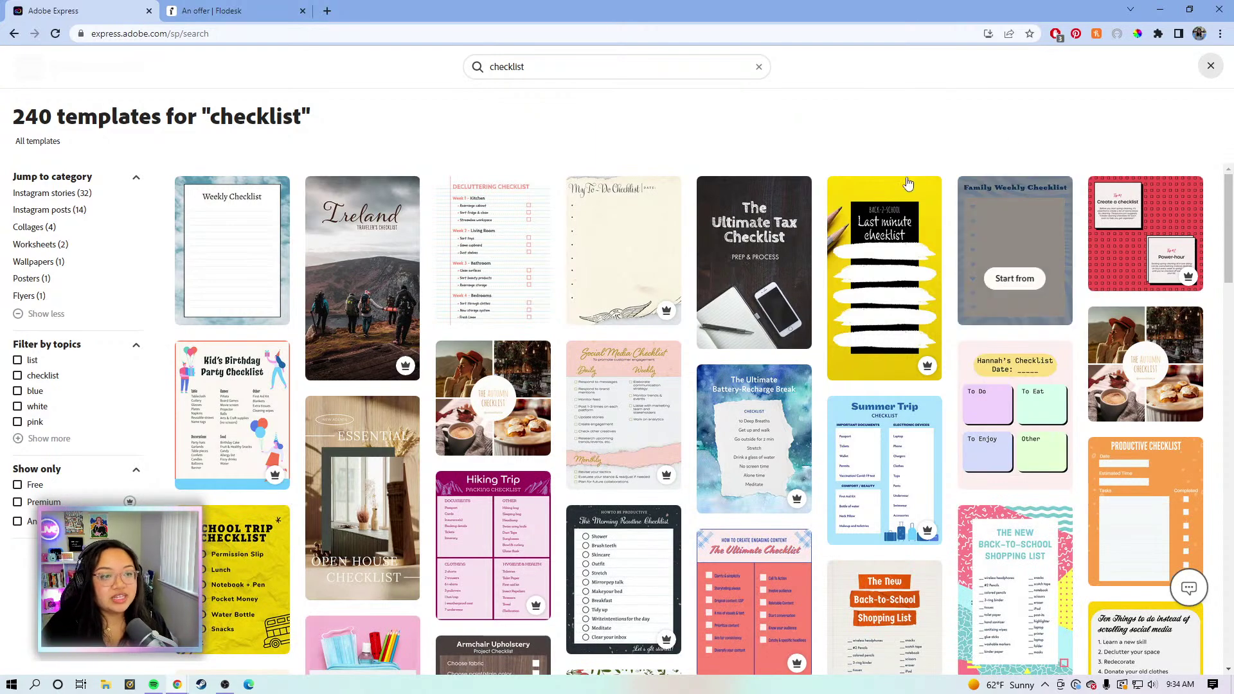
scroll(957, 318, "down", 3)
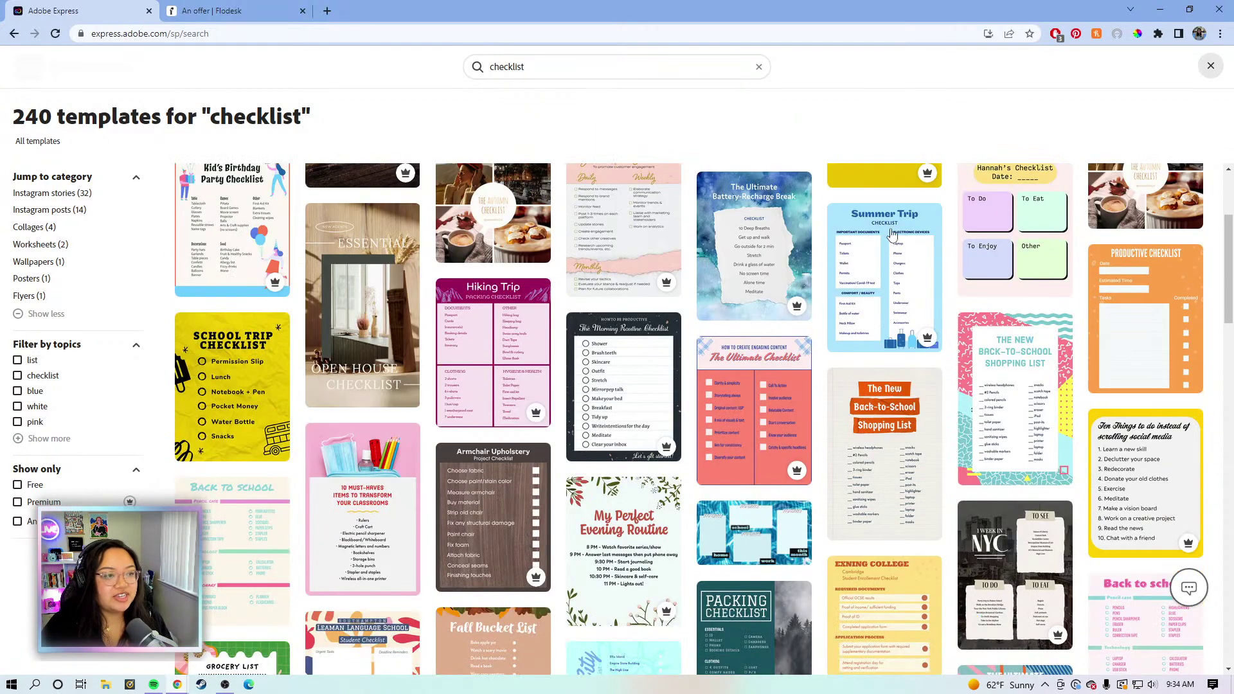
scroll(770, 353, "down", 7)
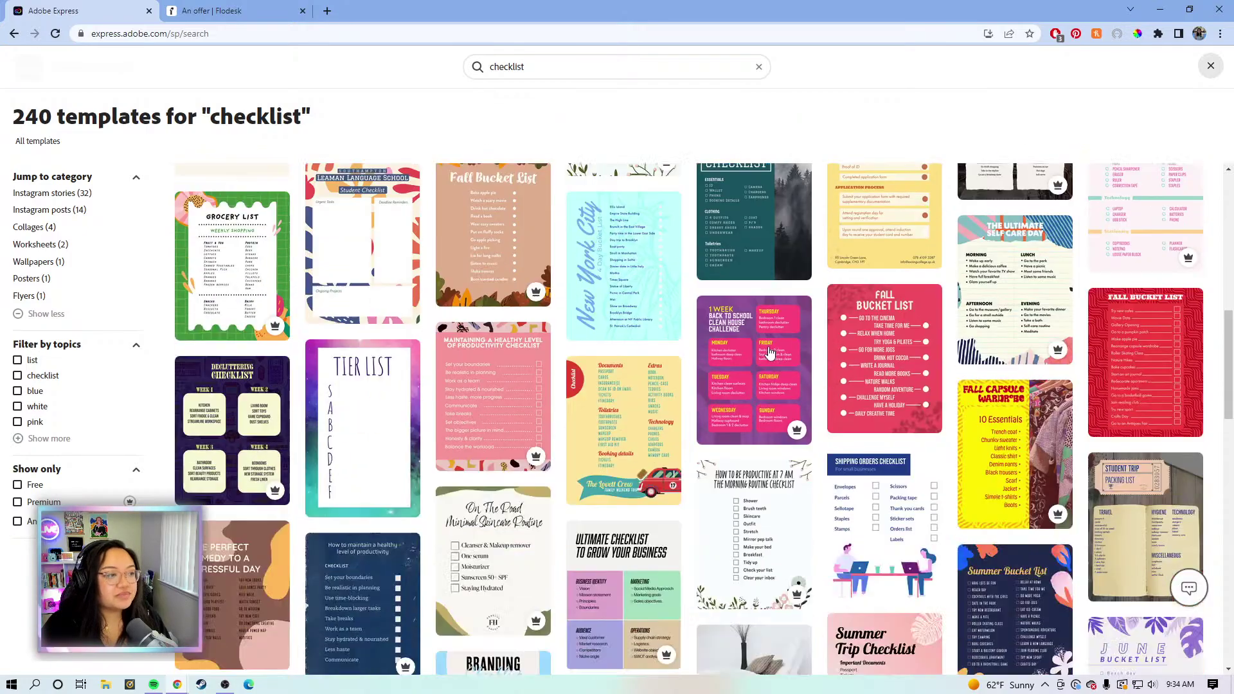
scroll(770, 353, "down", 6)
scroll(782, 335, "up", 4)
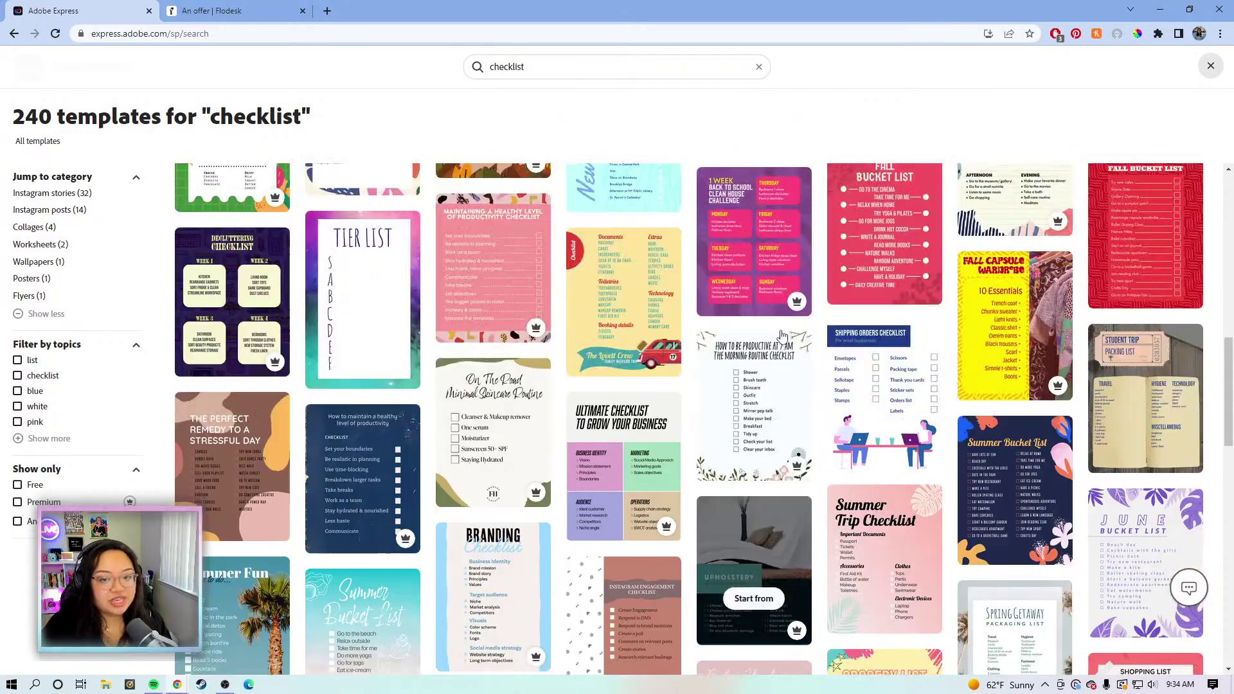
scroll(782, 335, "up", 15)
- Search the templates for "planner", browse the designs, and return to the home page
left_click(550, 73)
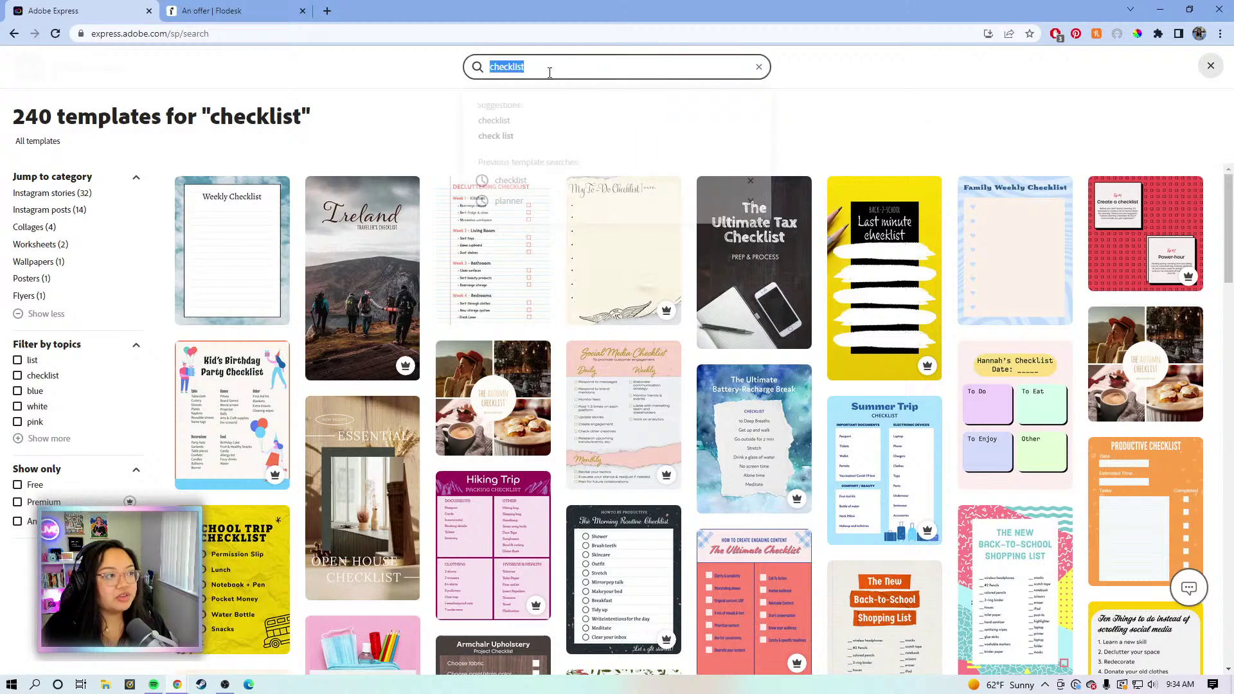
type("planne")
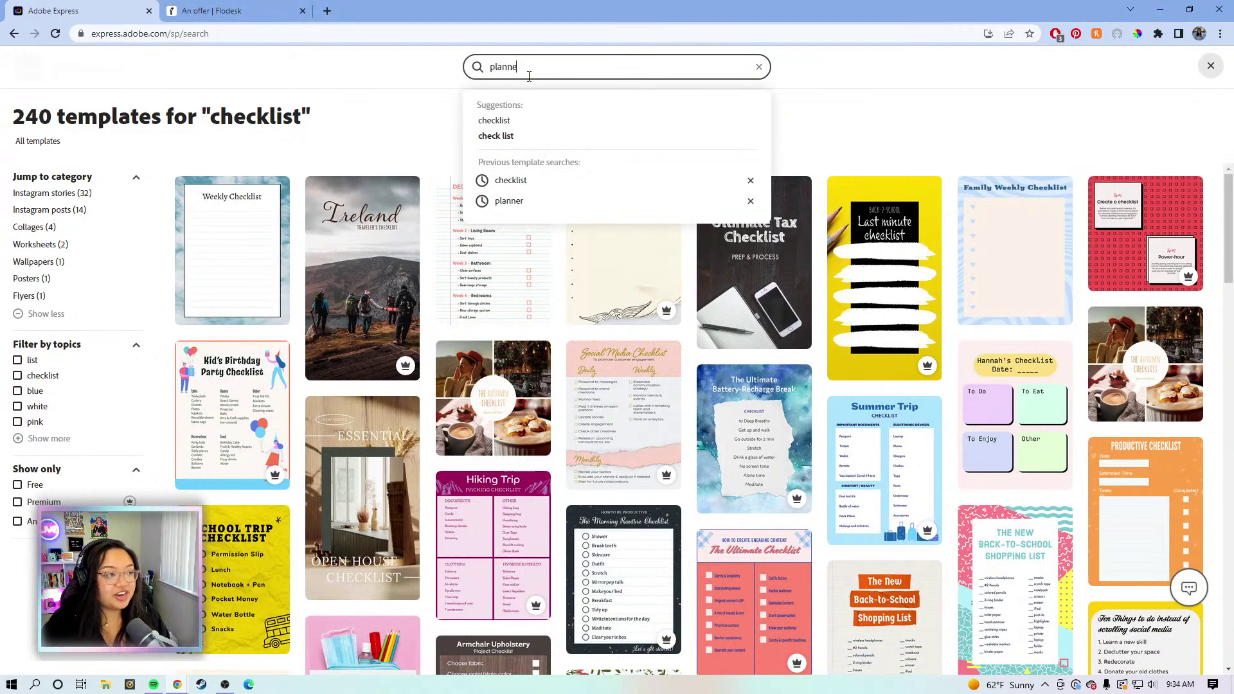
type("r")
key("Return")
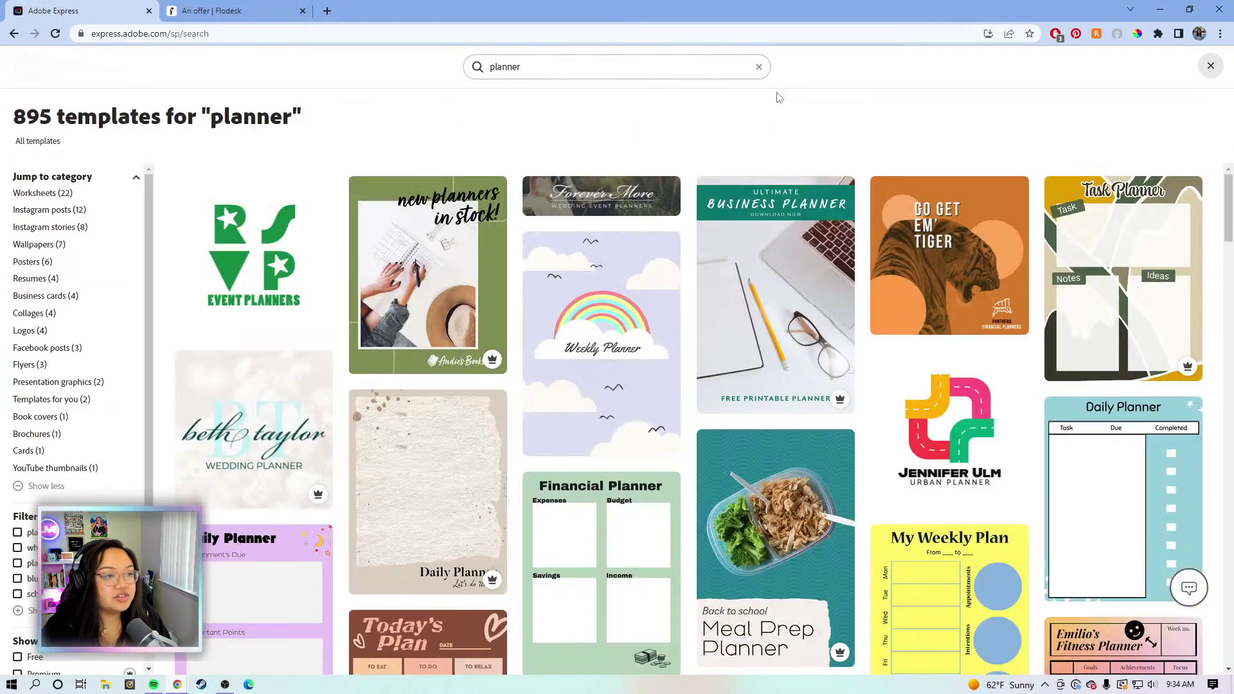
scroll(911, 506, "down", 3)
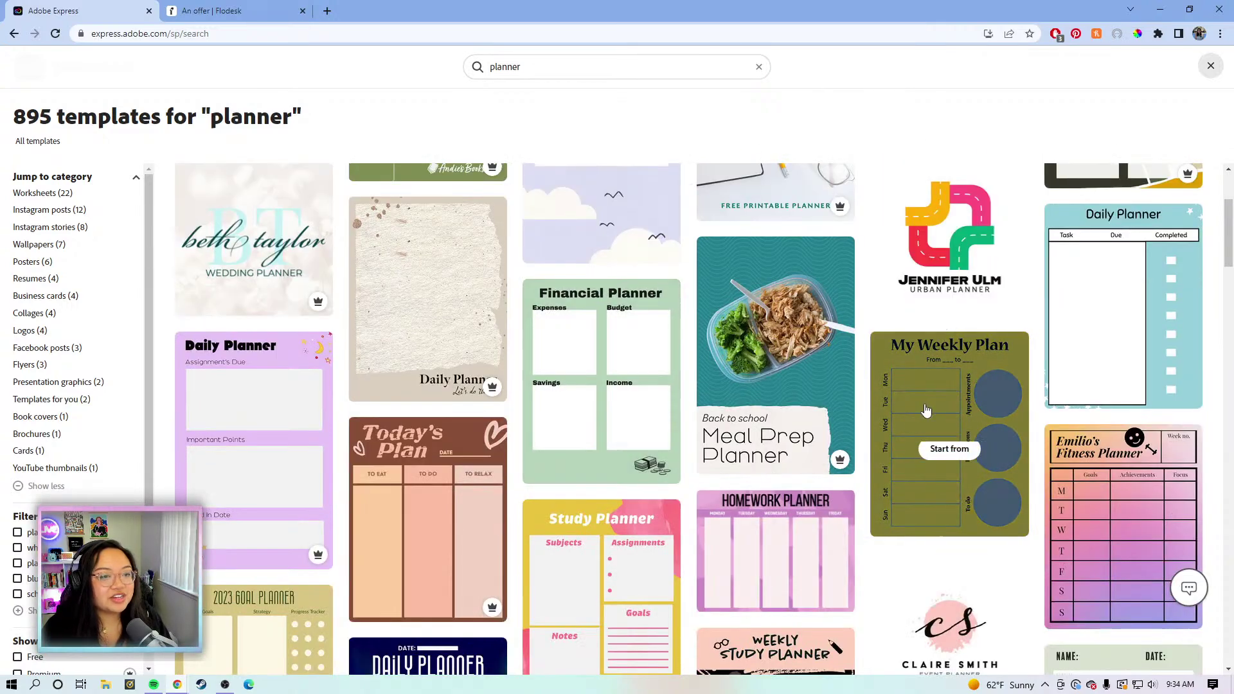
scroll(1056, 395, "down", 6)
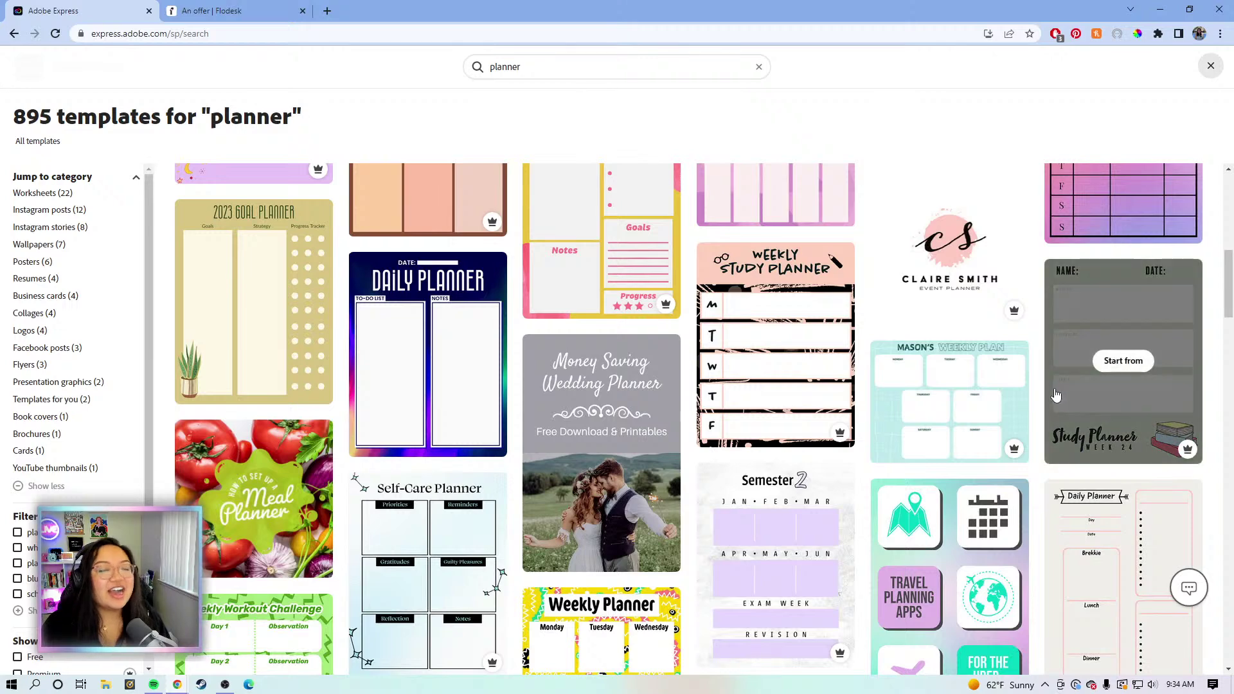
scroll(1056, 395, "up", 2)
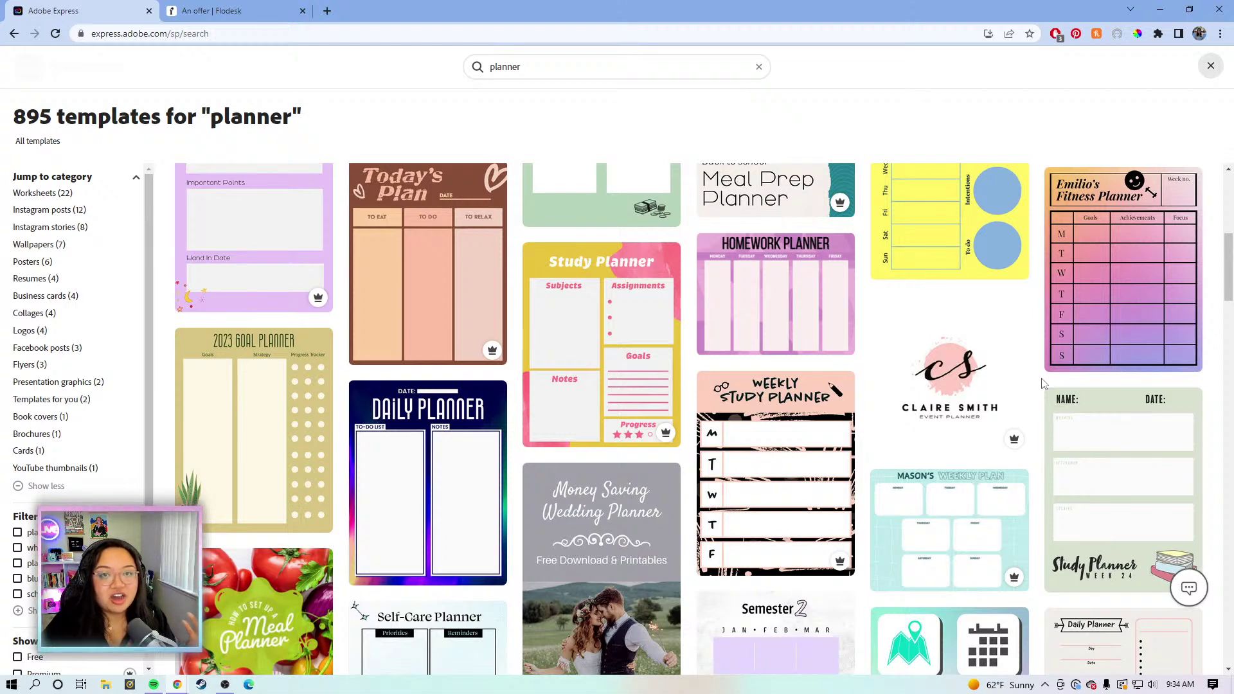
scroll(1048, 379, "up", 5)
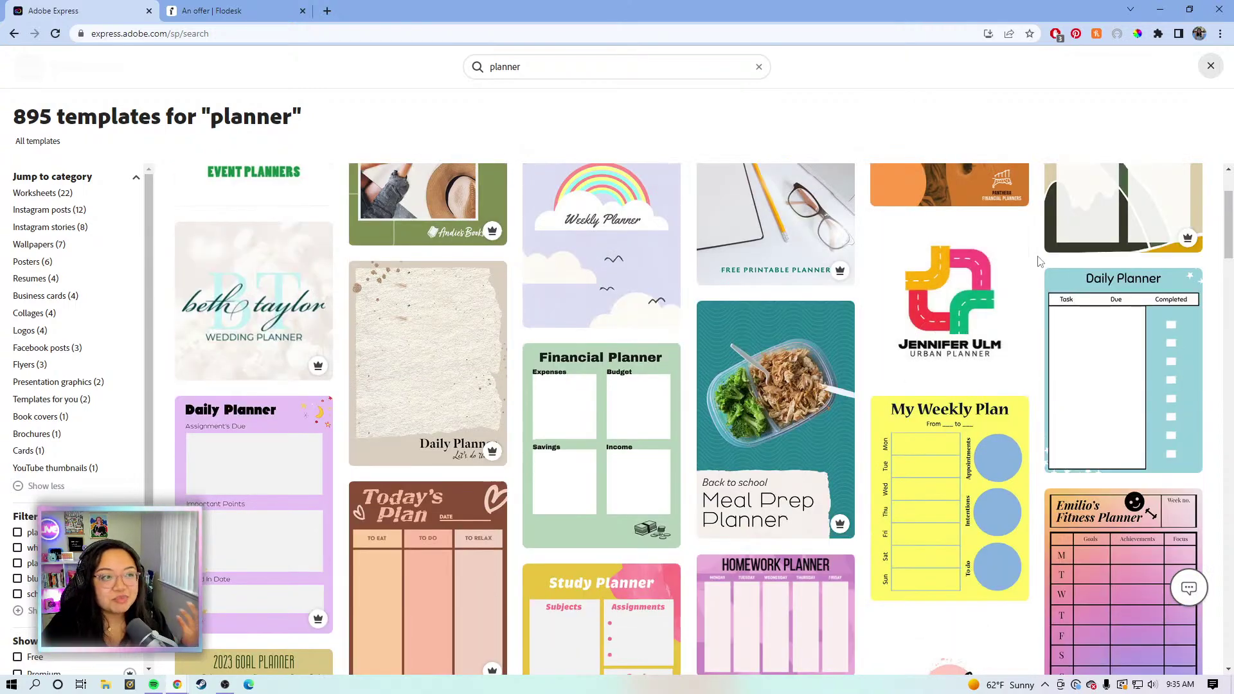
scroll(1039, 261, "up", 2)
mouse_move(992, 243)
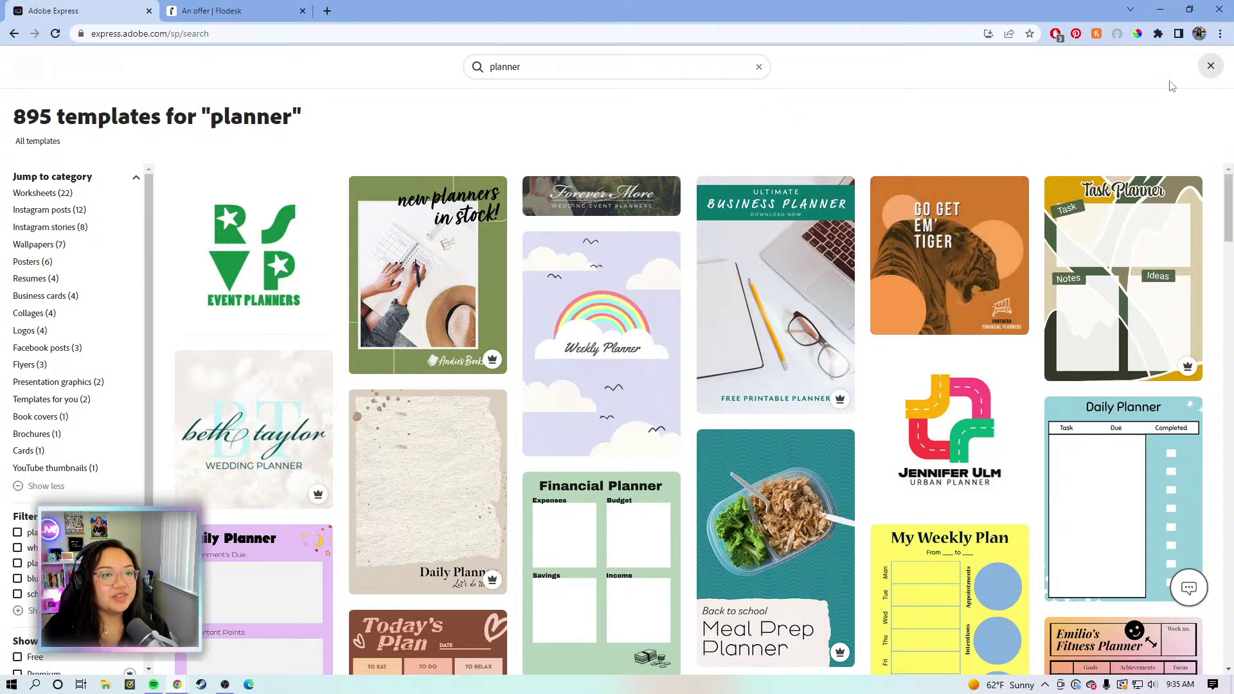
left_click(758, 66)
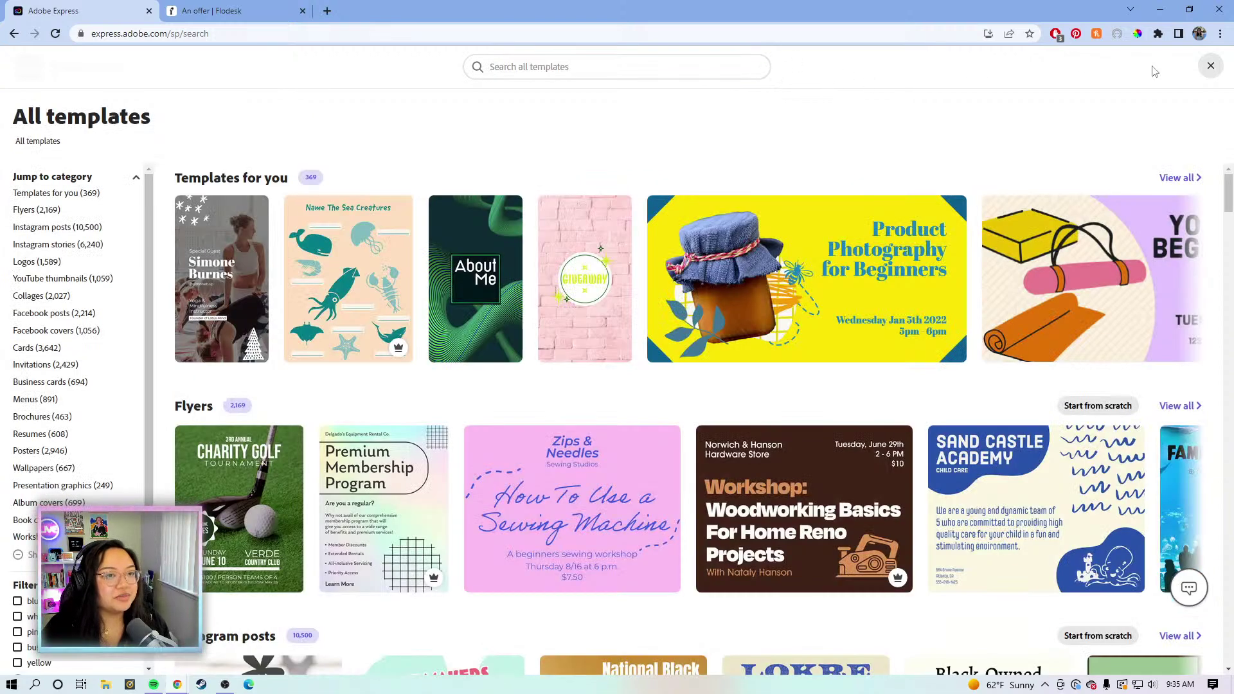
left_click(1210, 65)
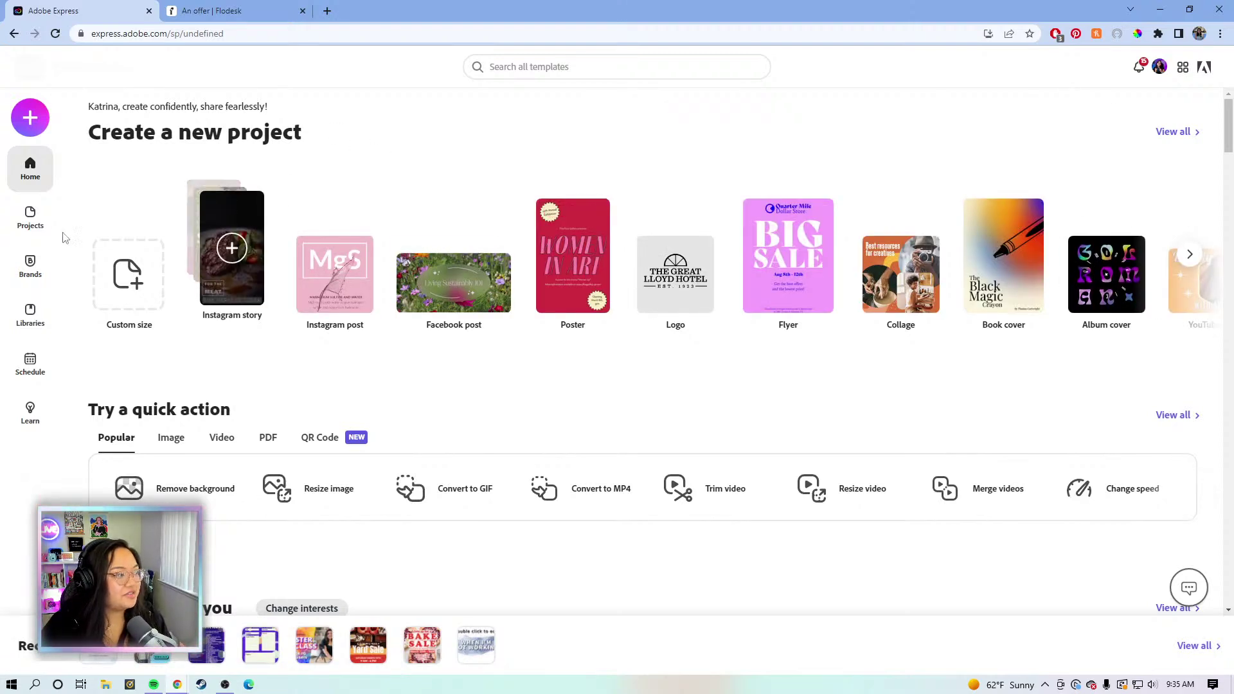
- Create a blank custom-size project using the Letter print size, 8.5 x 11 in, and dismiss the template suggestions
left_click(124, 258)
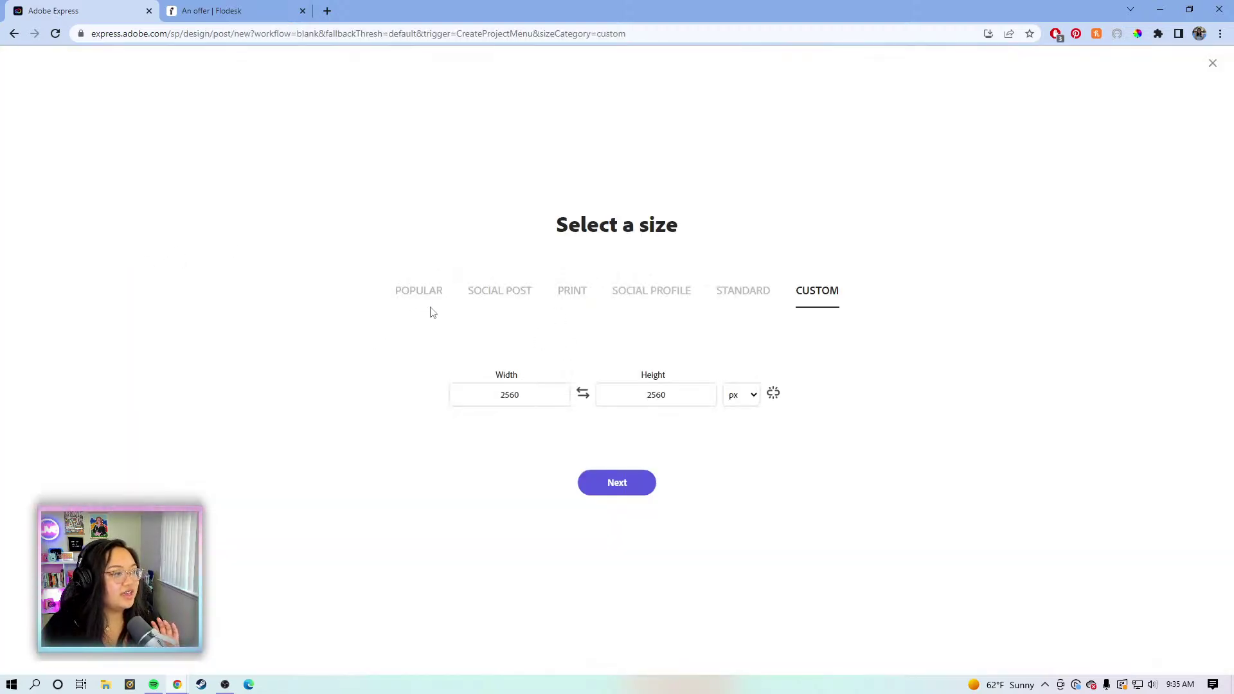
left_click(569, 297)
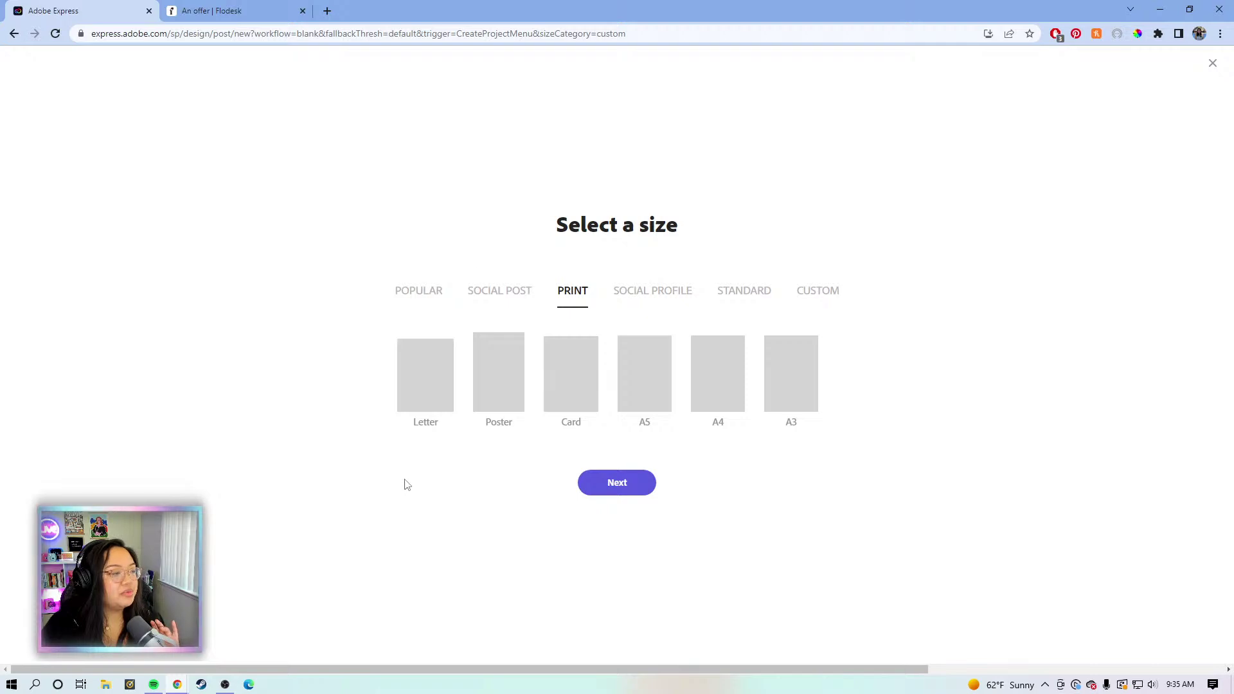
left_click(437, 379)
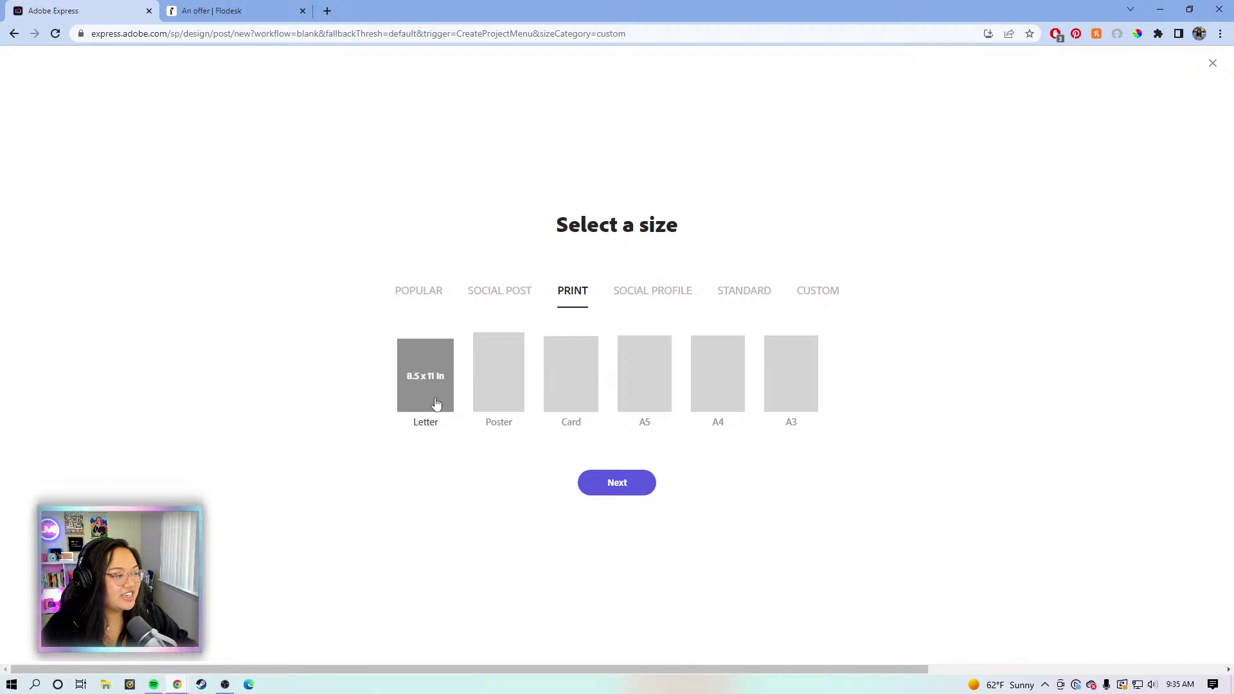
left_click(636, 491)
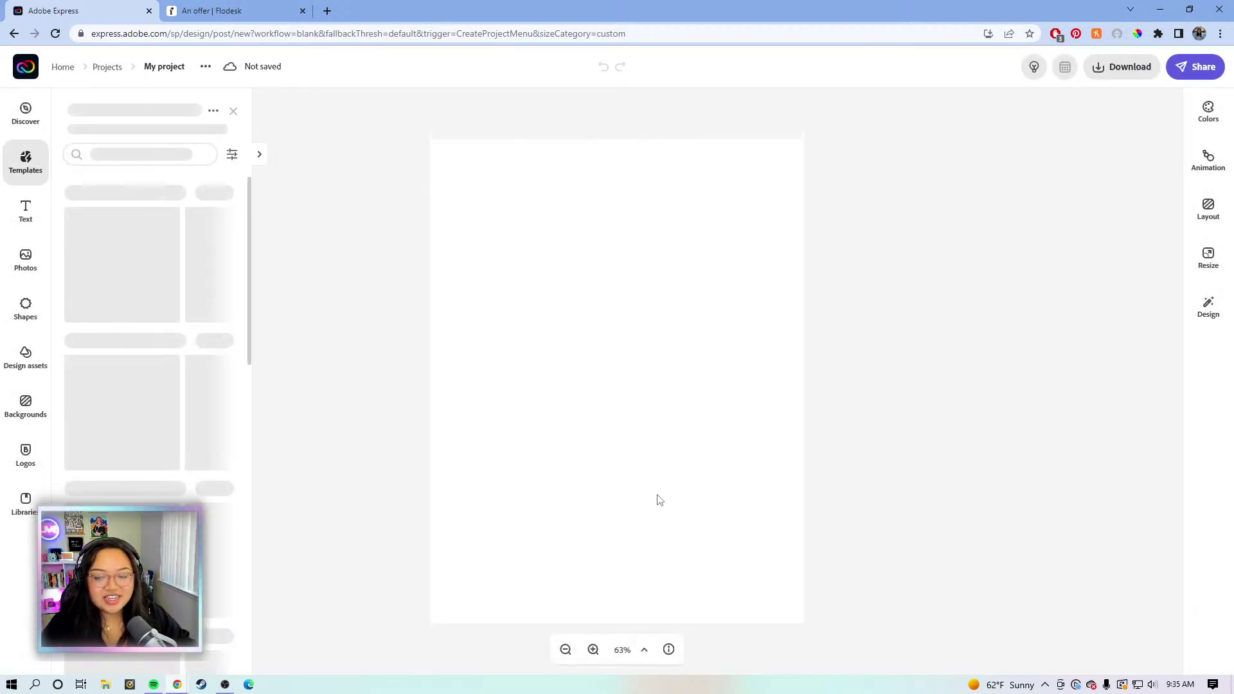
left_click(894, 334)
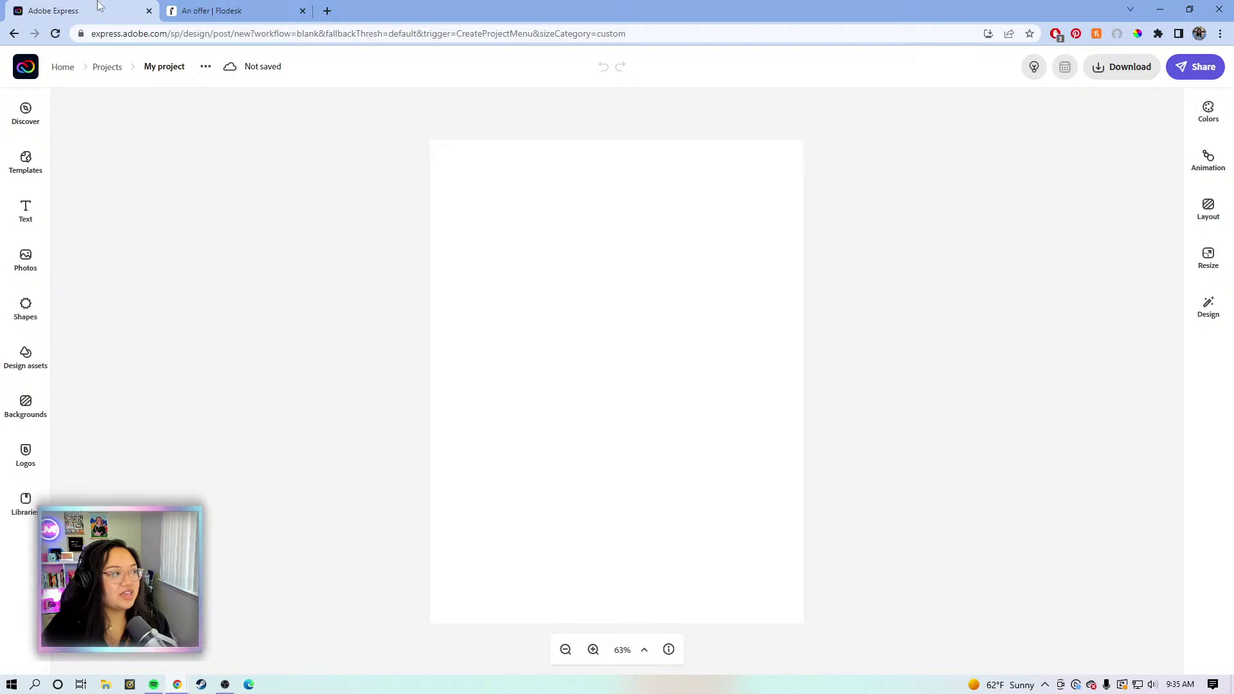
- Rename the project "50 Content Ideas"
left_click(174, 67)
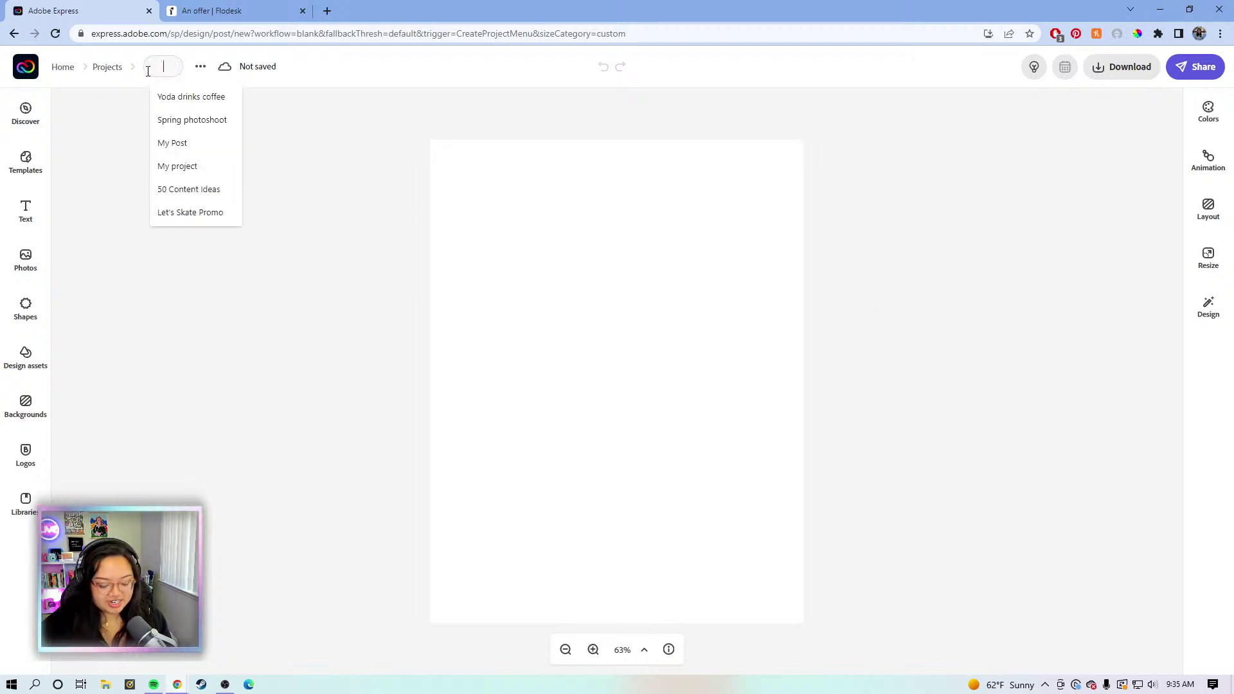
type("50")
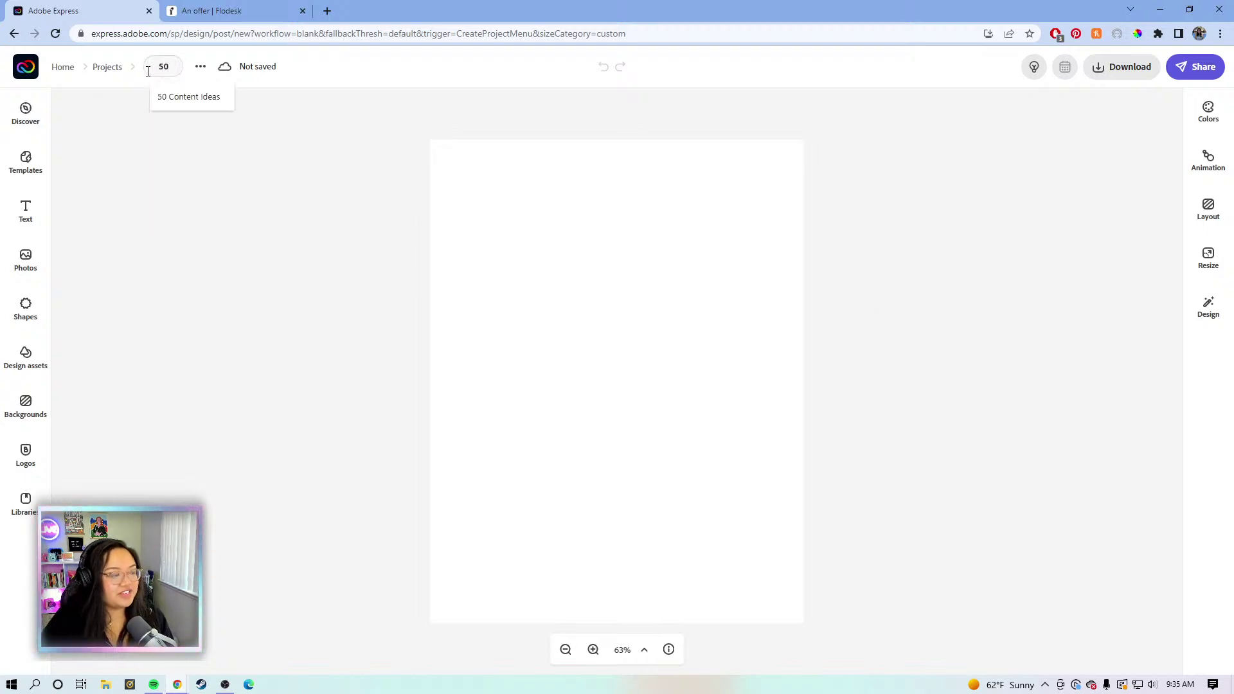
type(" C")
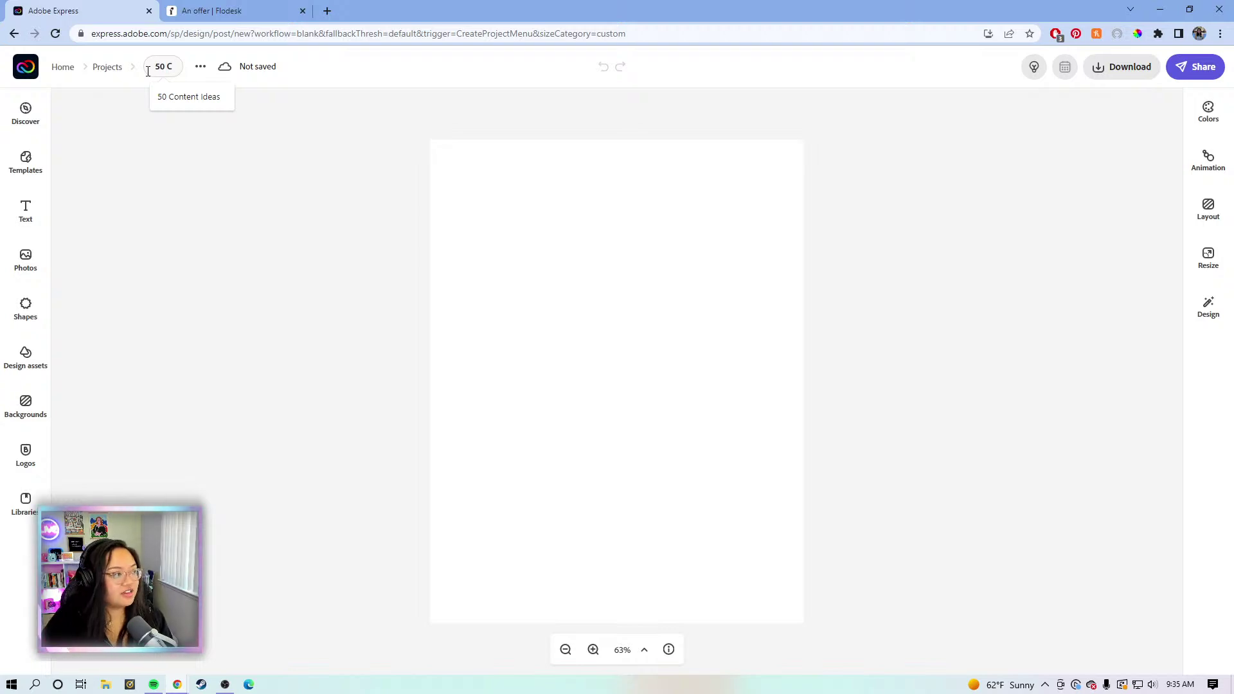
type("ontent Ideas")
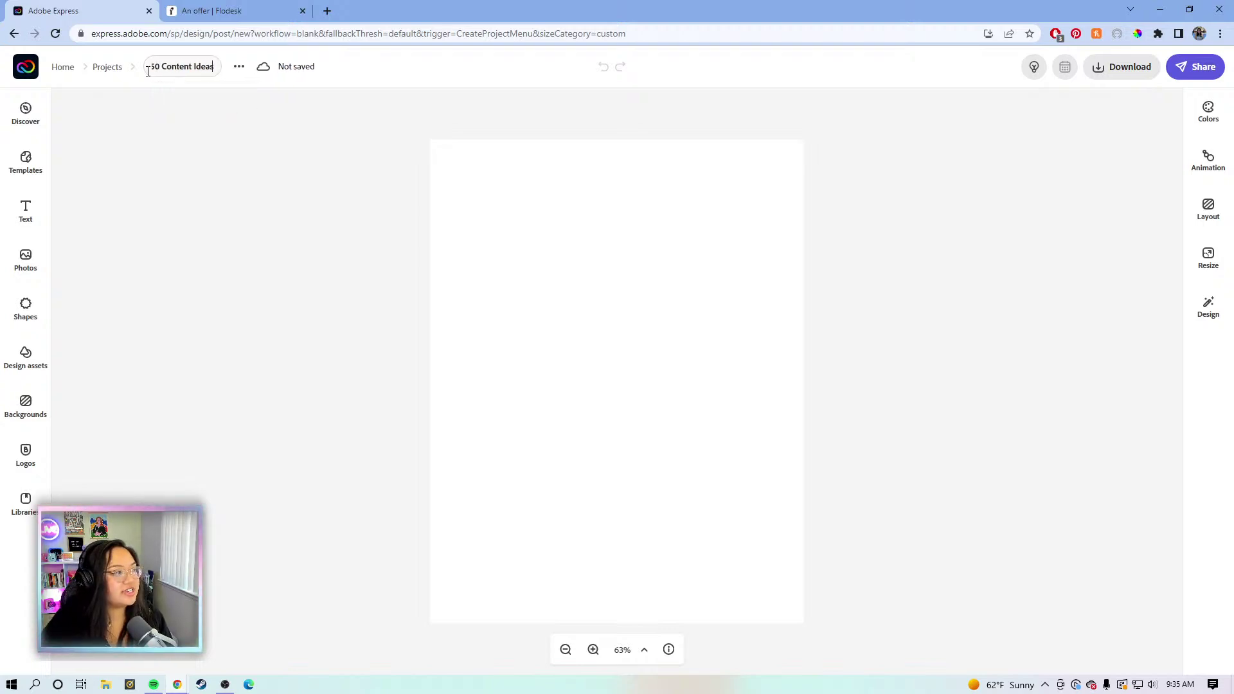
left_click(168, 226)
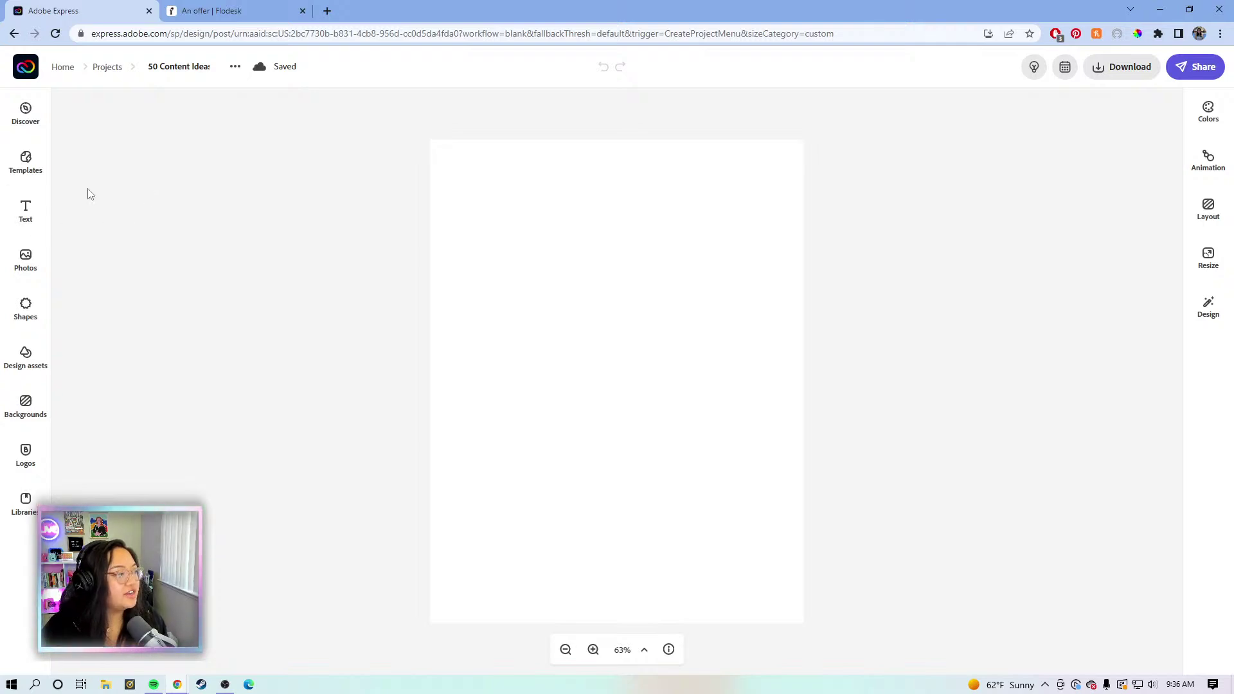
- Add a new text box to the blank page and move it to the upper part of the page
left_click(25, 210)
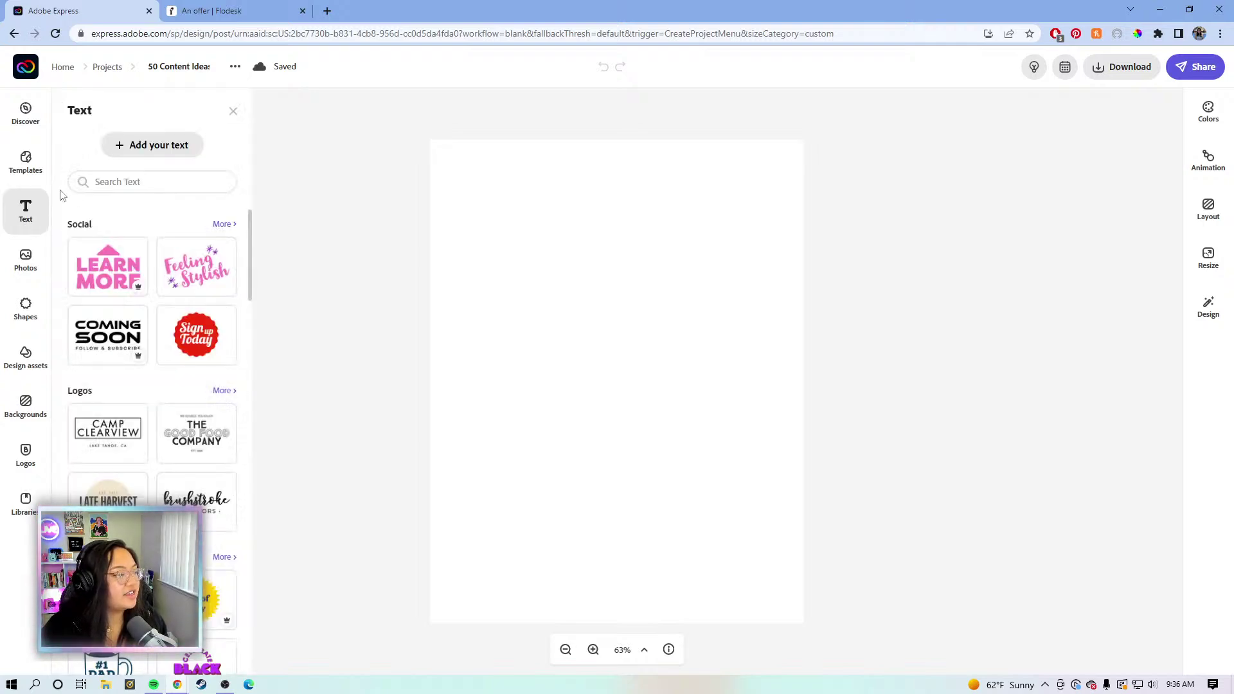
left_click(146, 140)
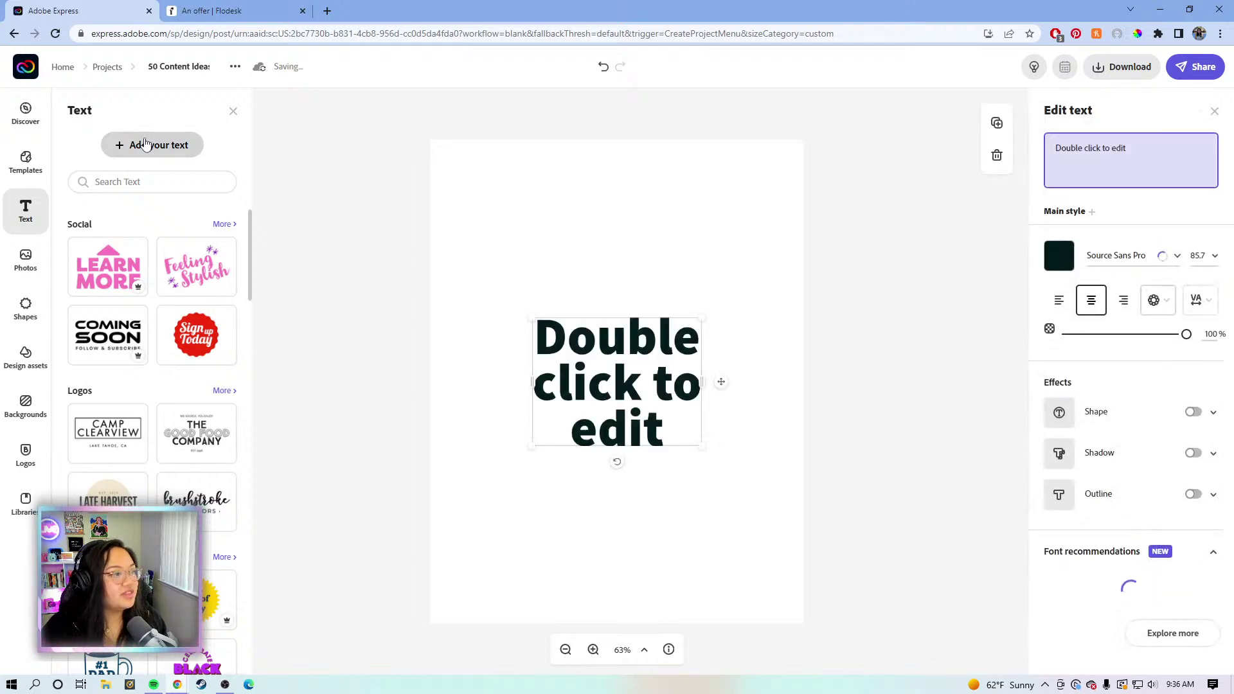
left_click_drag(590, 343, 568, 223)
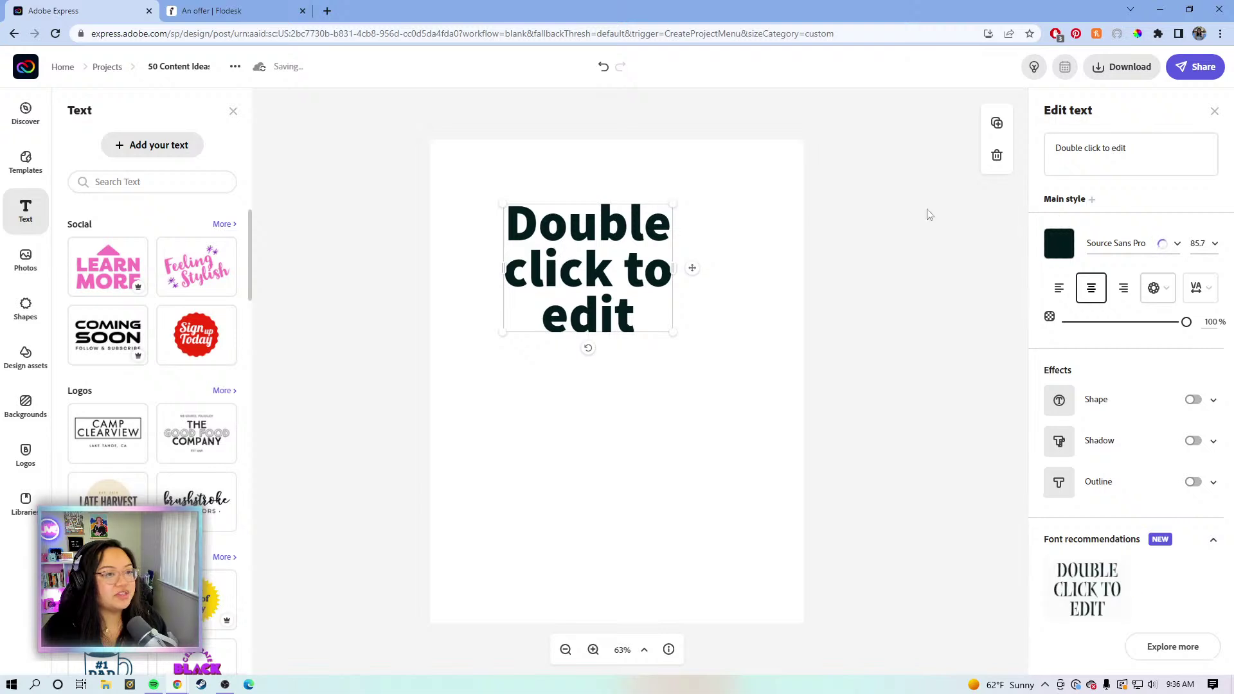
- Replace the text box's placeholder text with "50 Content Ideas"
left_click(1141, 147)
left_click(1145, 153)
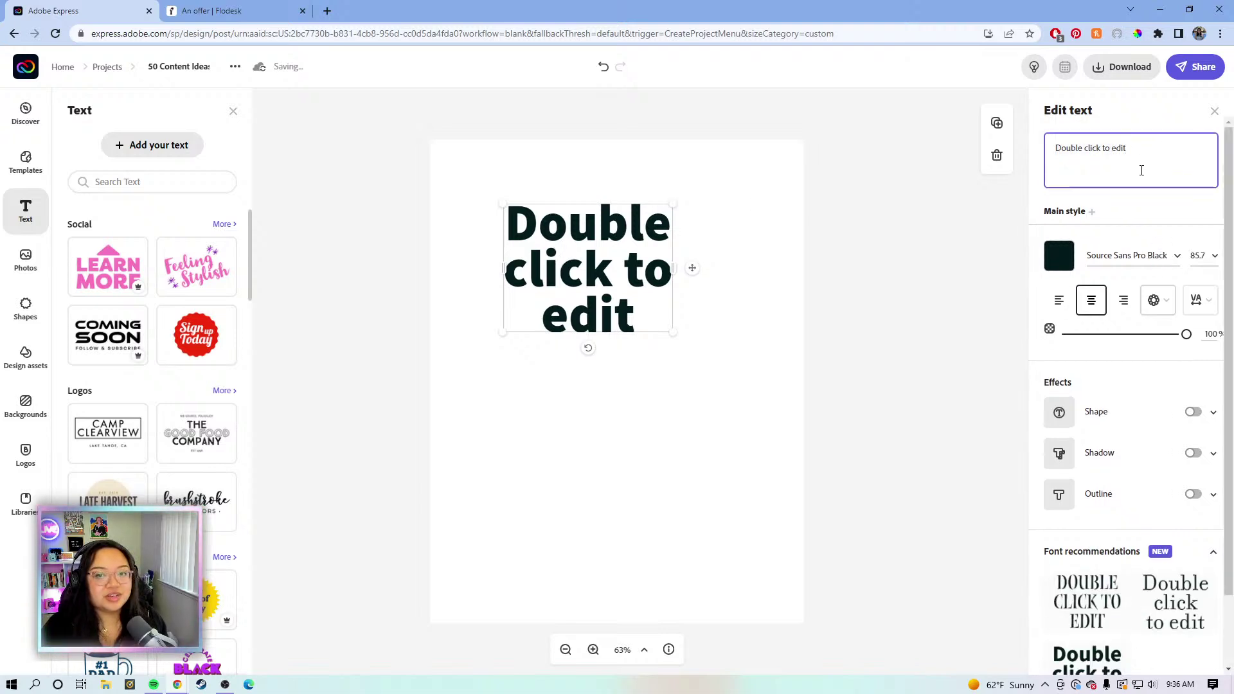
left_click_drag(1166, 171, 1068, 157)
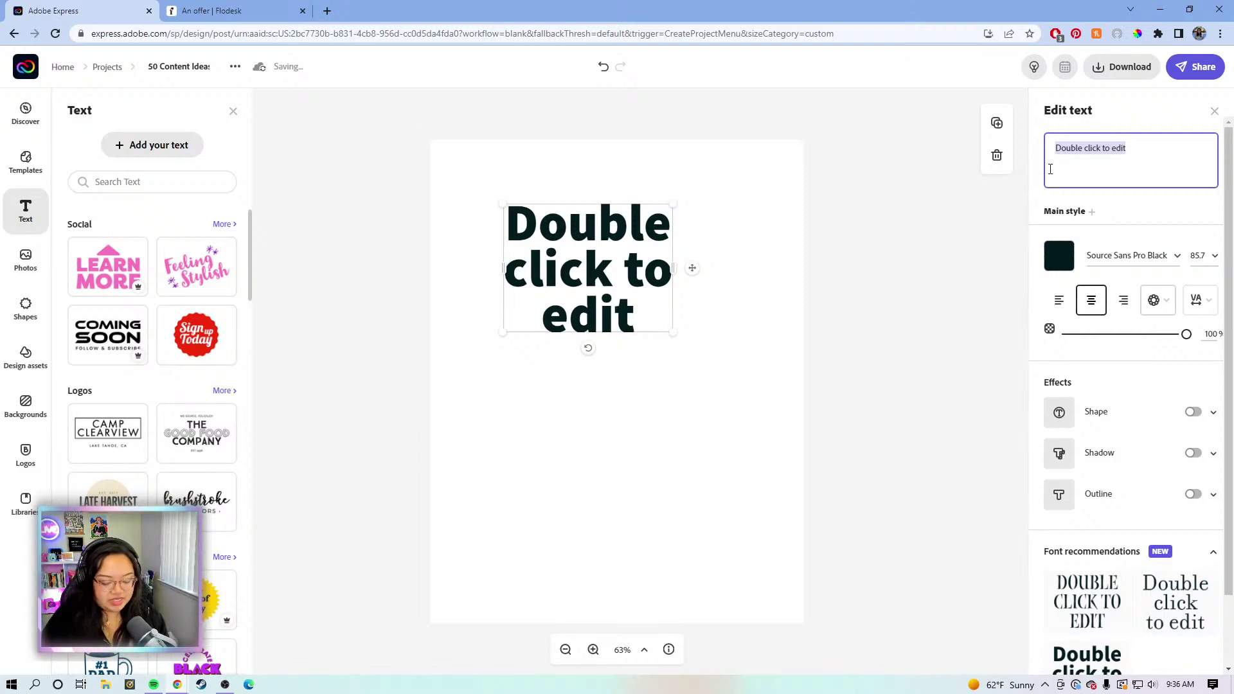
type("50 Con")
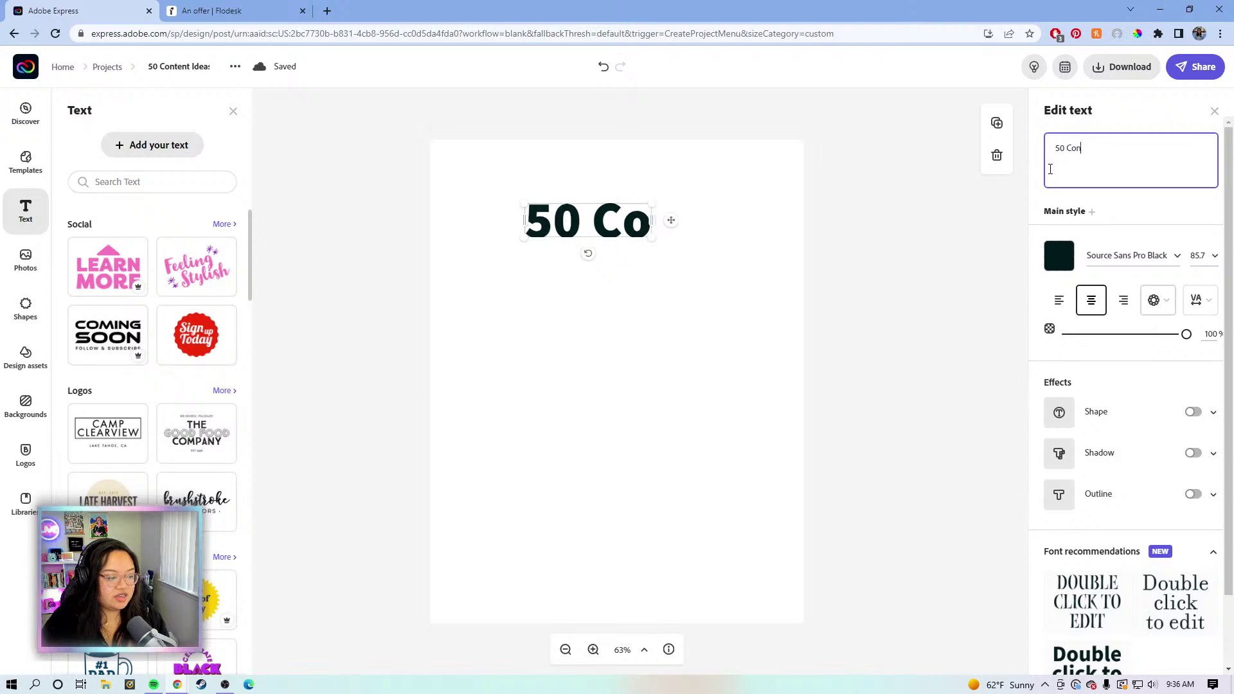
type("te")
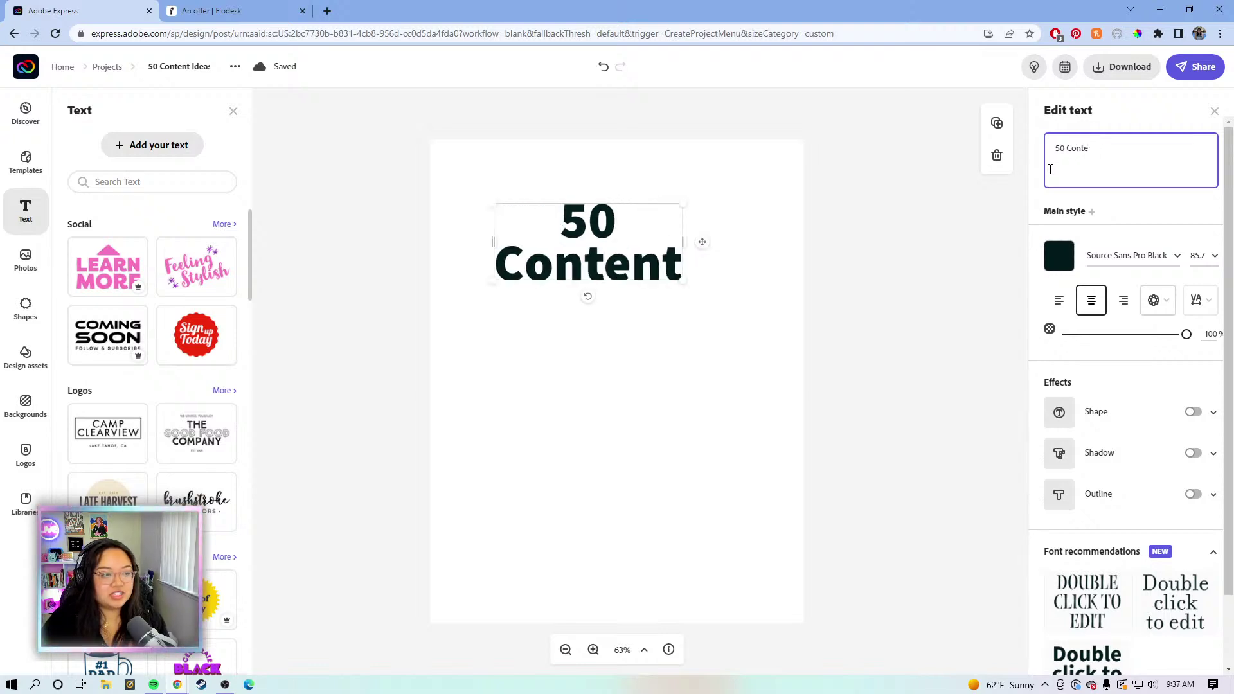
type("ntN")
key("BackSpace")
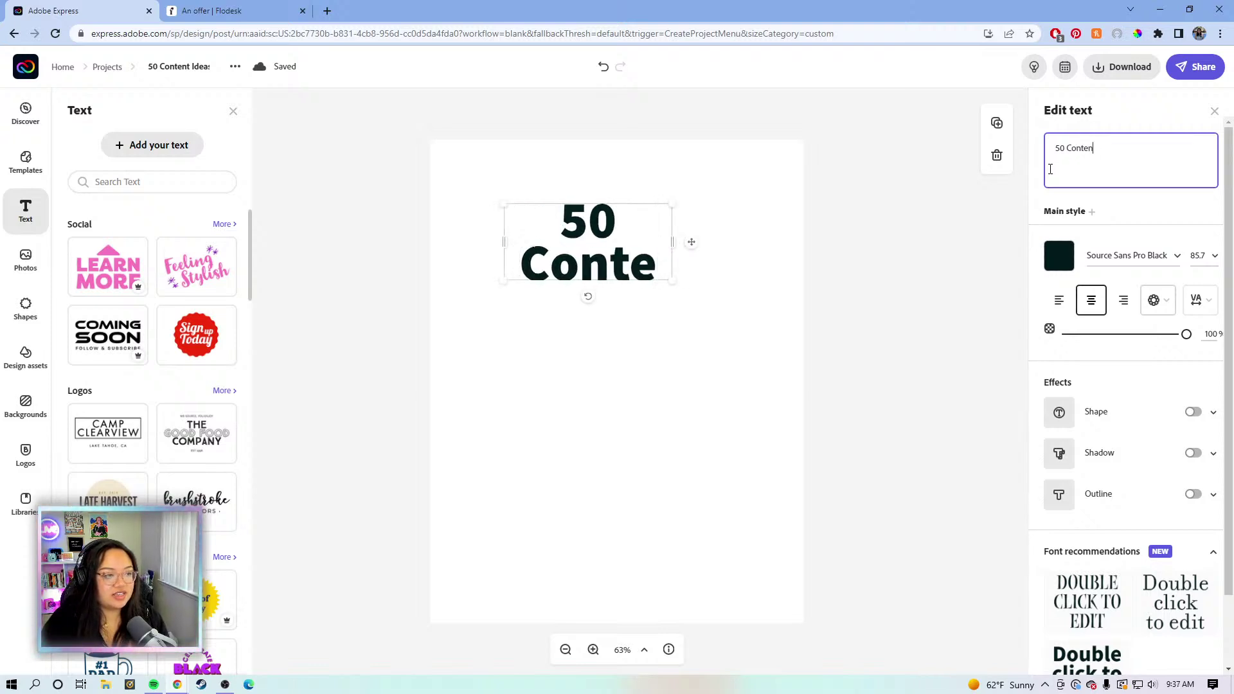
type("nt Ideas")
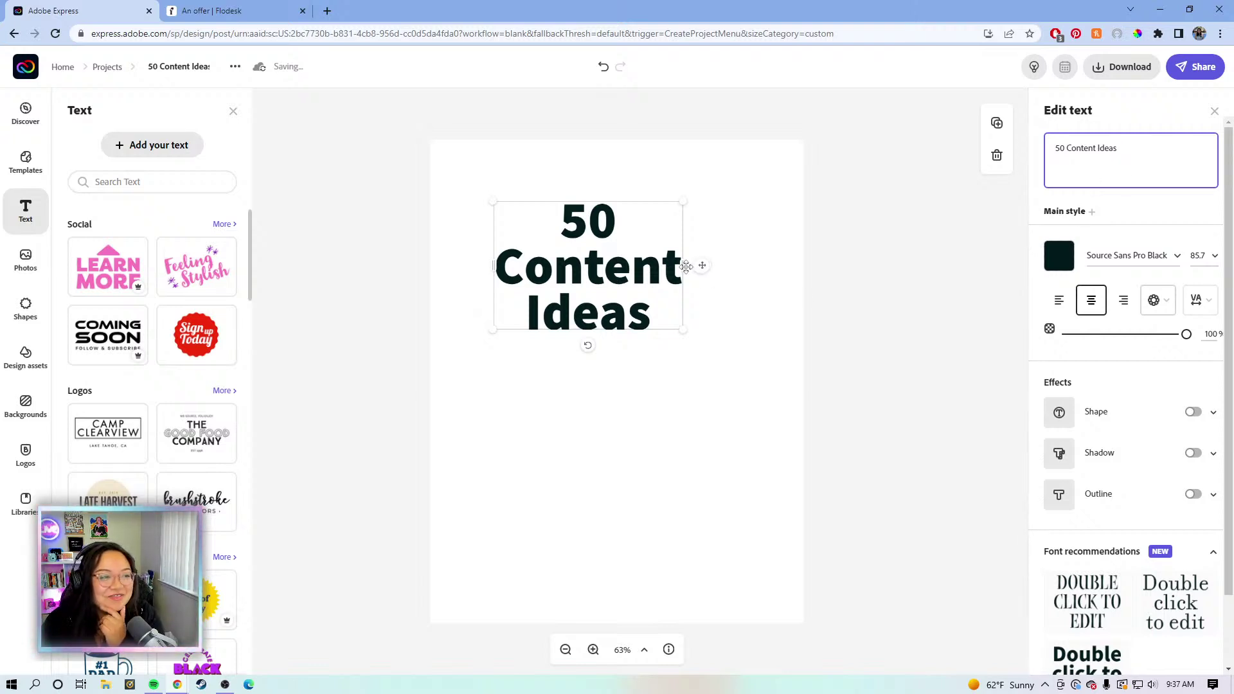
- Widen the title's text box to fit one line, move it to the top of the page, and shrink it to size 74.9, centered within the page width
left_click_drag(870, 234, 947, 251)
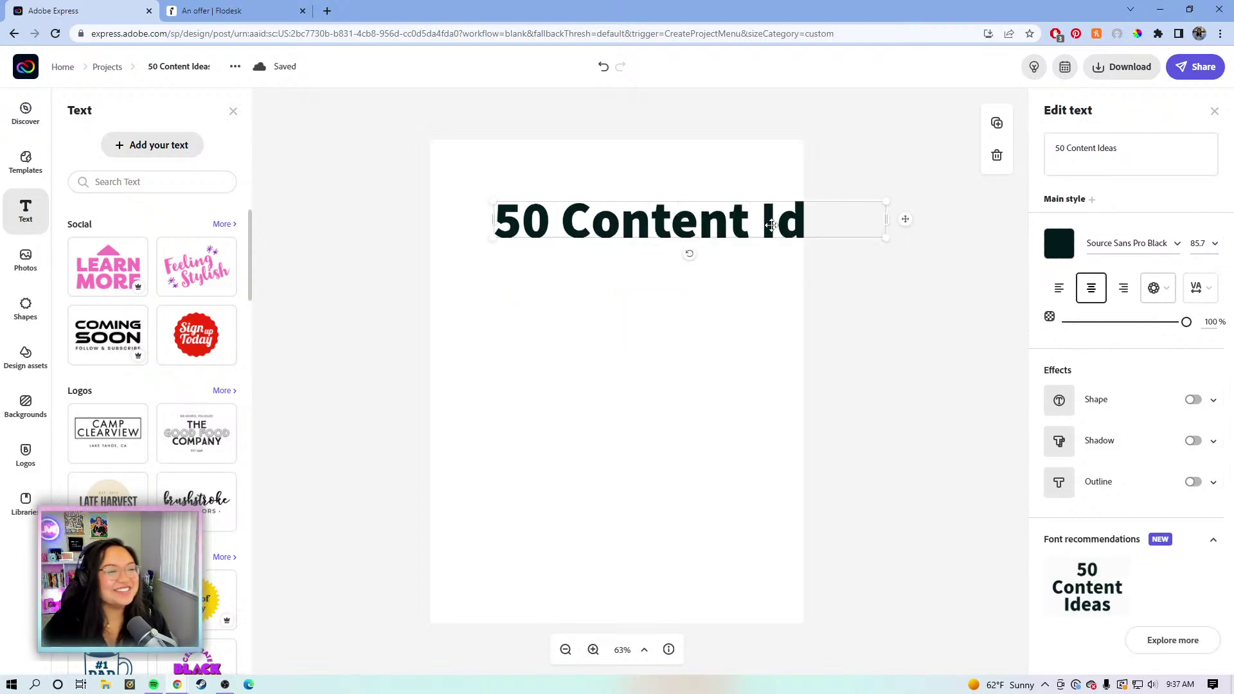
left_click_drag(736, 219, 673, 141)
left_click_drag(830, 196, 730, 190)
left_click(859, 135)
left_click(822, 146)
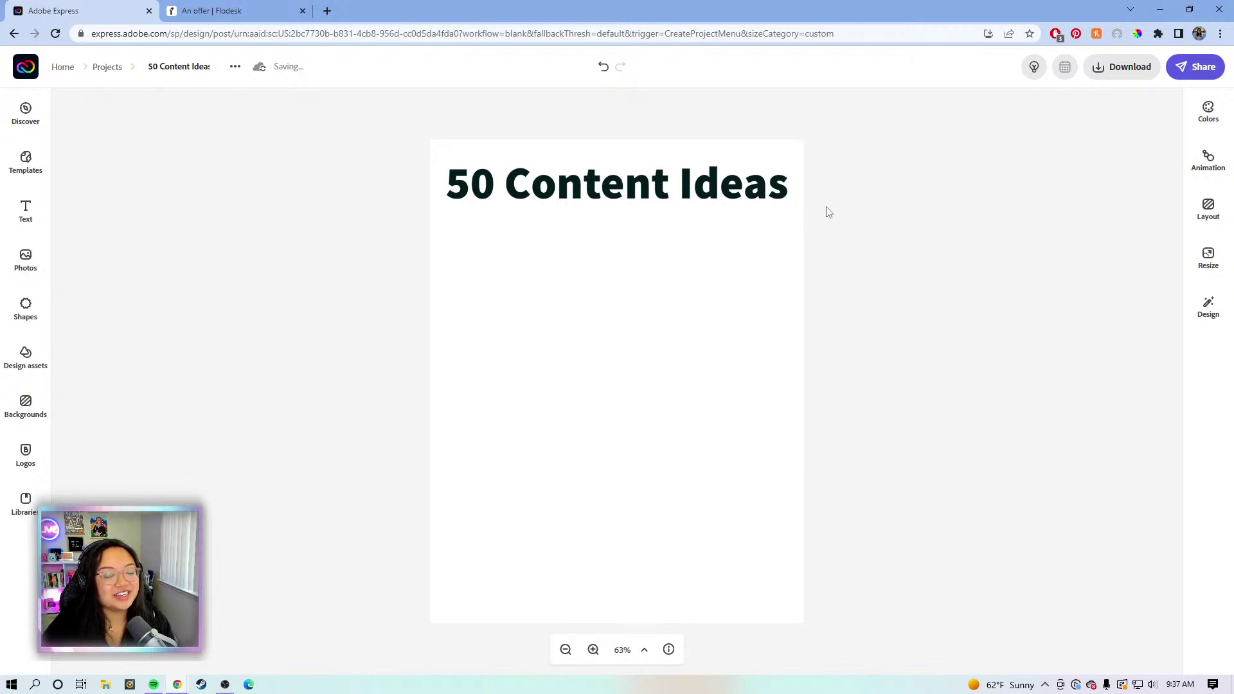
left_click(708, 200)
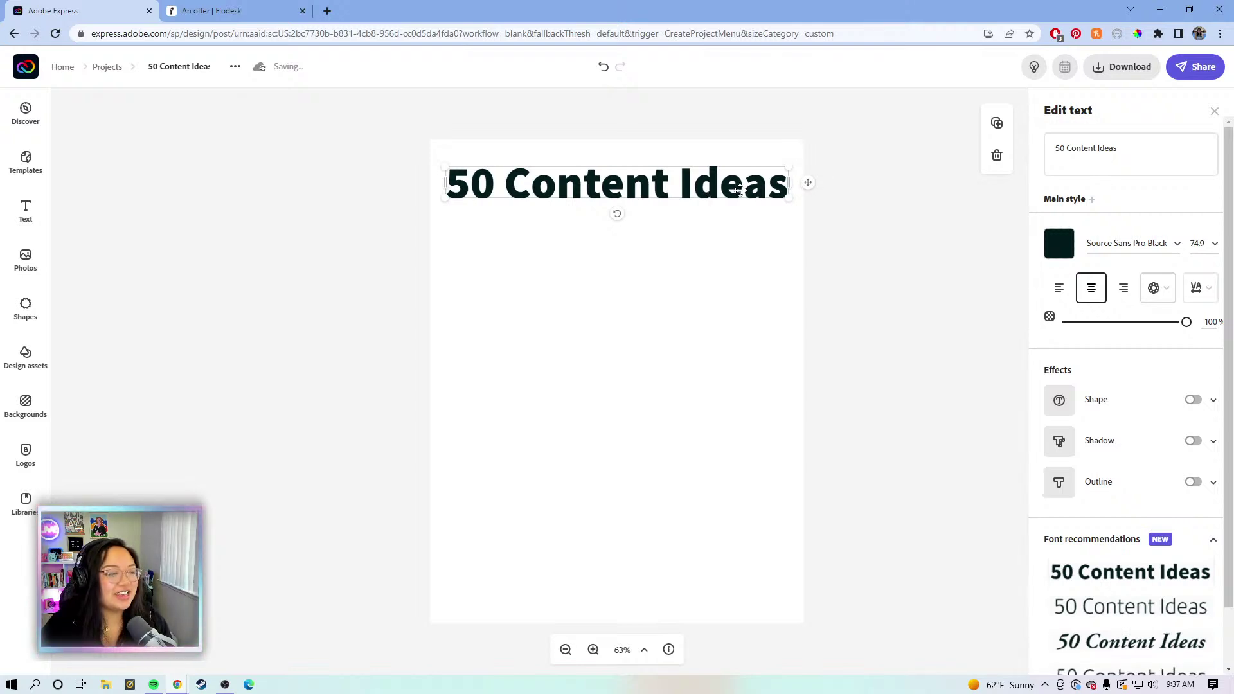
left_click_drag(741, 192, 738, 188)
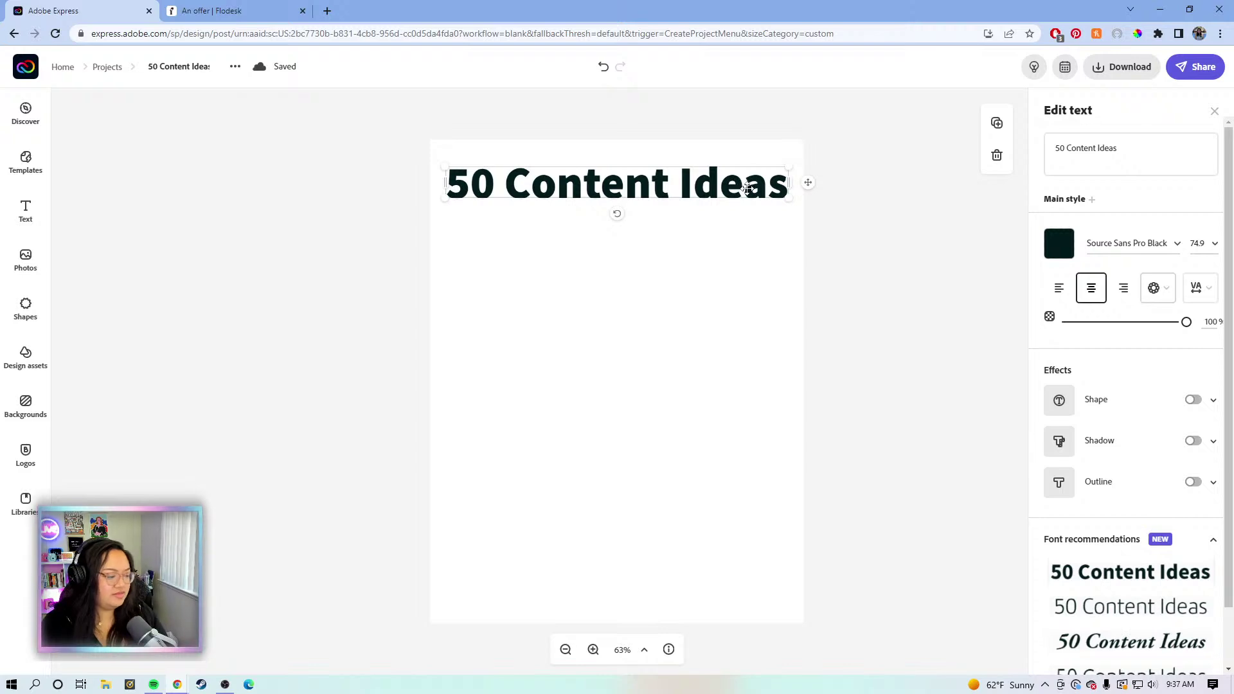
left_click(828, 149)
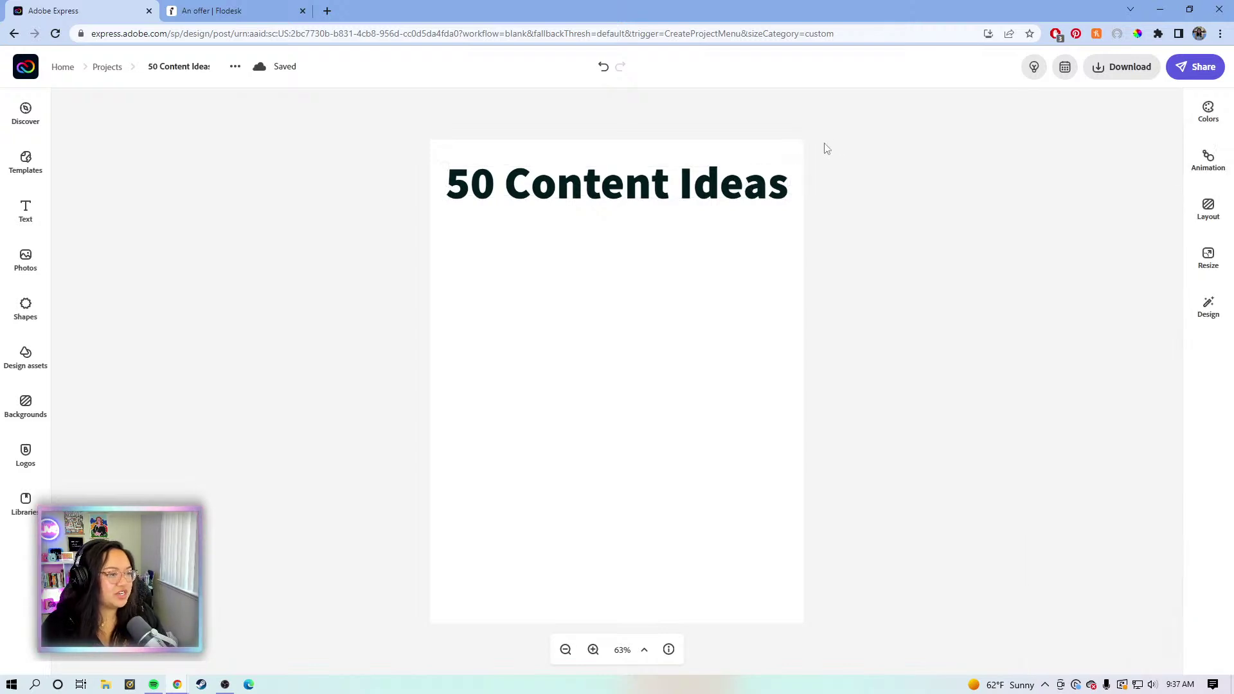
- Turn on the Outline and Shadow effects for the "50 Content Ideas" title
left_click(749, 188)
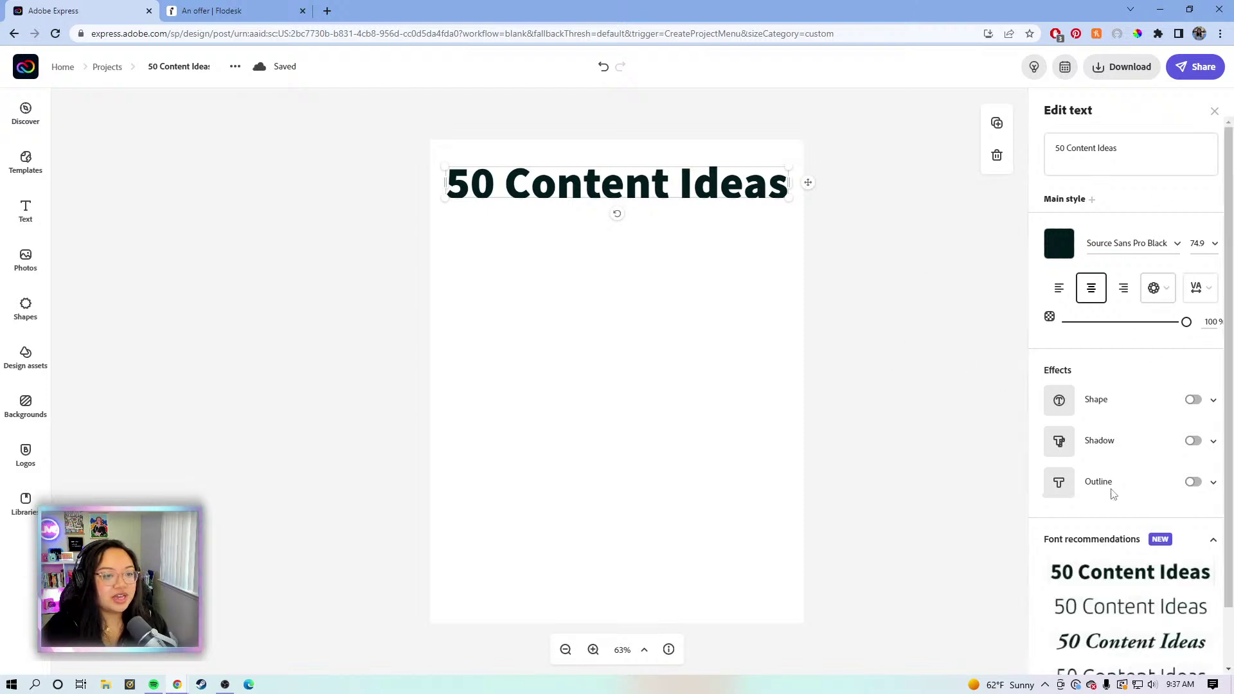
left_click(1195, 483)
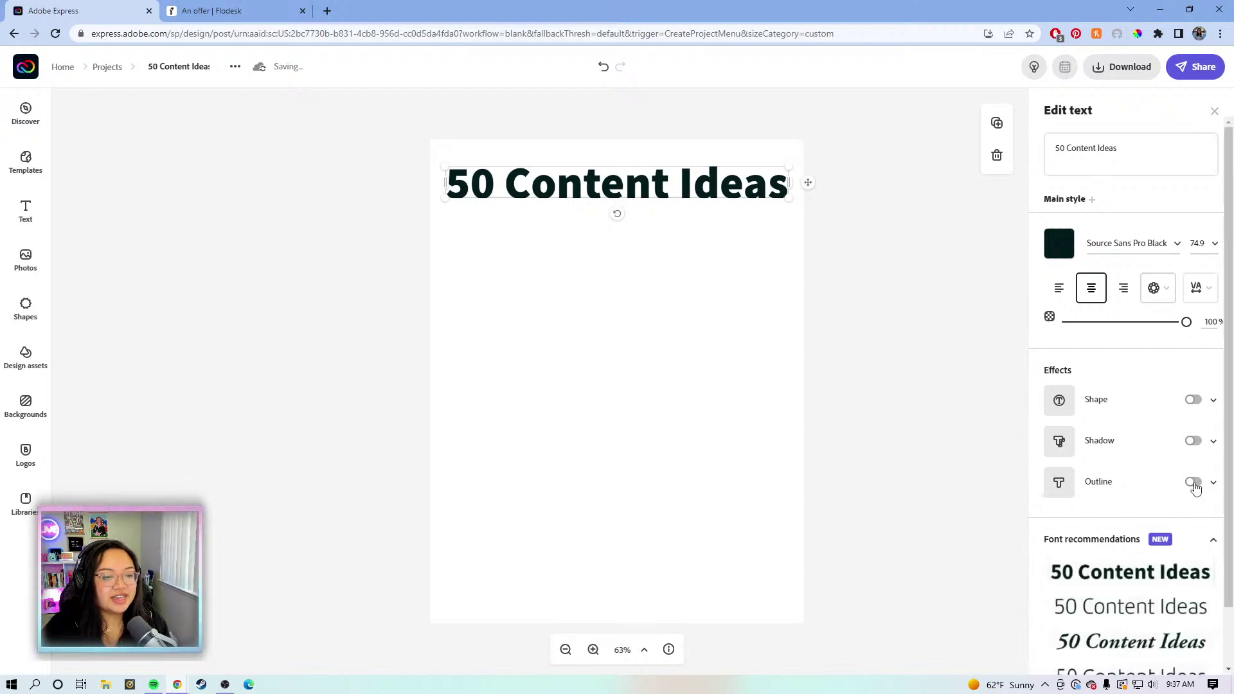
left_click(1192, 440)
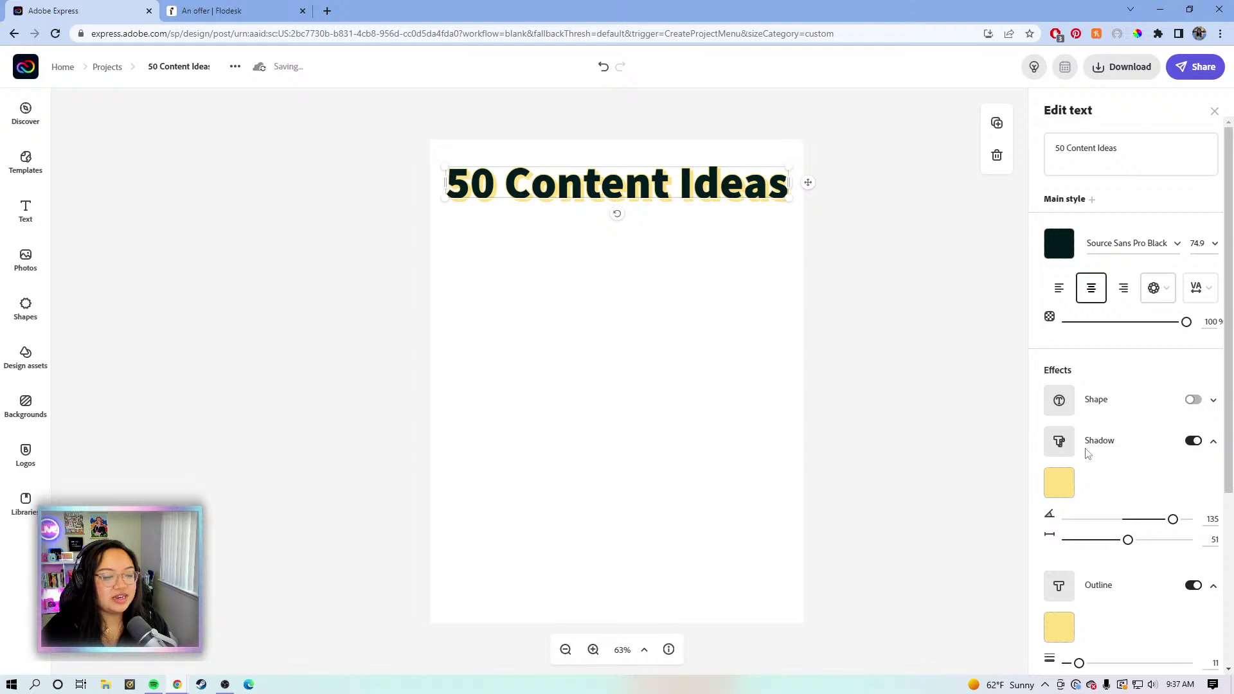
scroll(1088, 455, "down", 3)
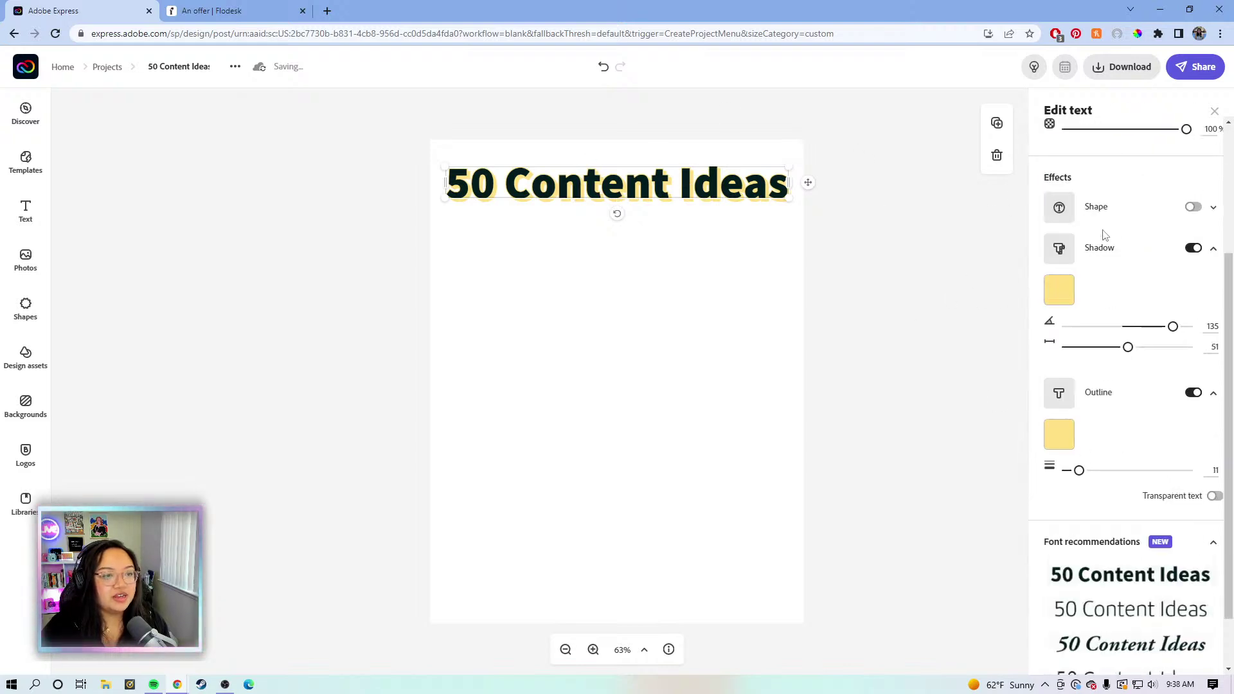
- Change the title's text color to white with a custom color
scroll(1104, 235, "up", 3)
left_click(1060, 245)
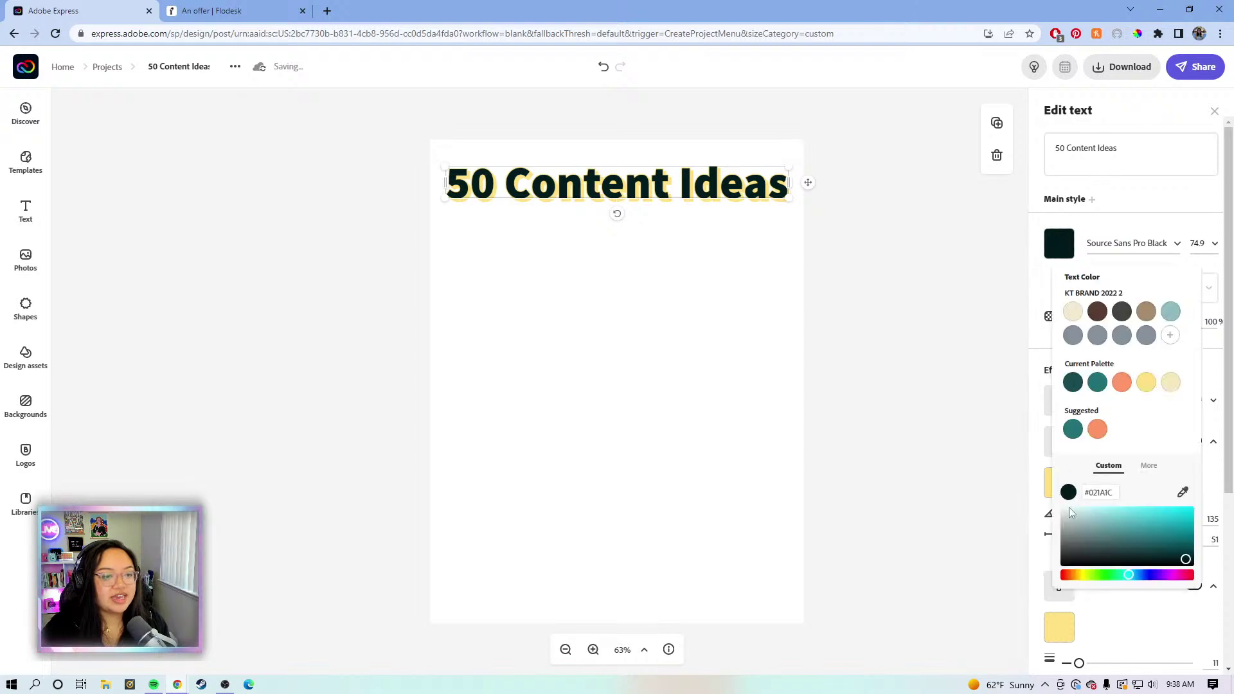
left_click(1069, 507)
left_click(971, 383)
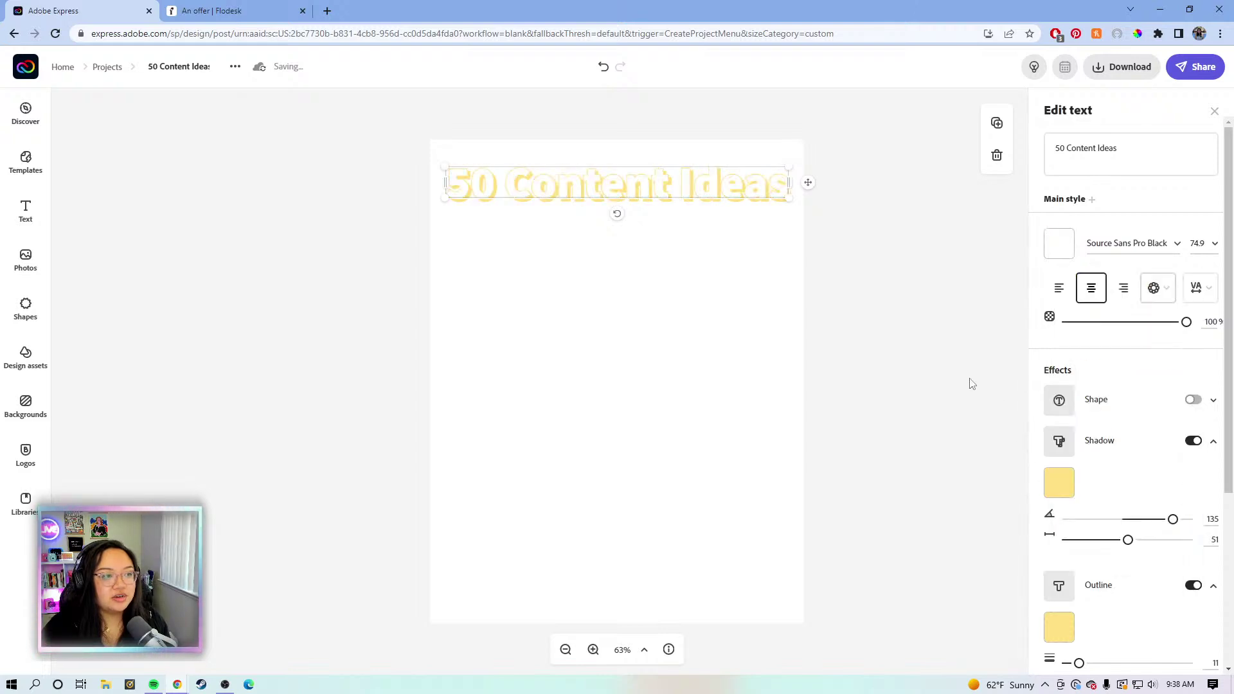
- Set the title's shadow and outline colors to the brand palette's dark gray, #424140, and deselect the title
left_click(1062, 484)
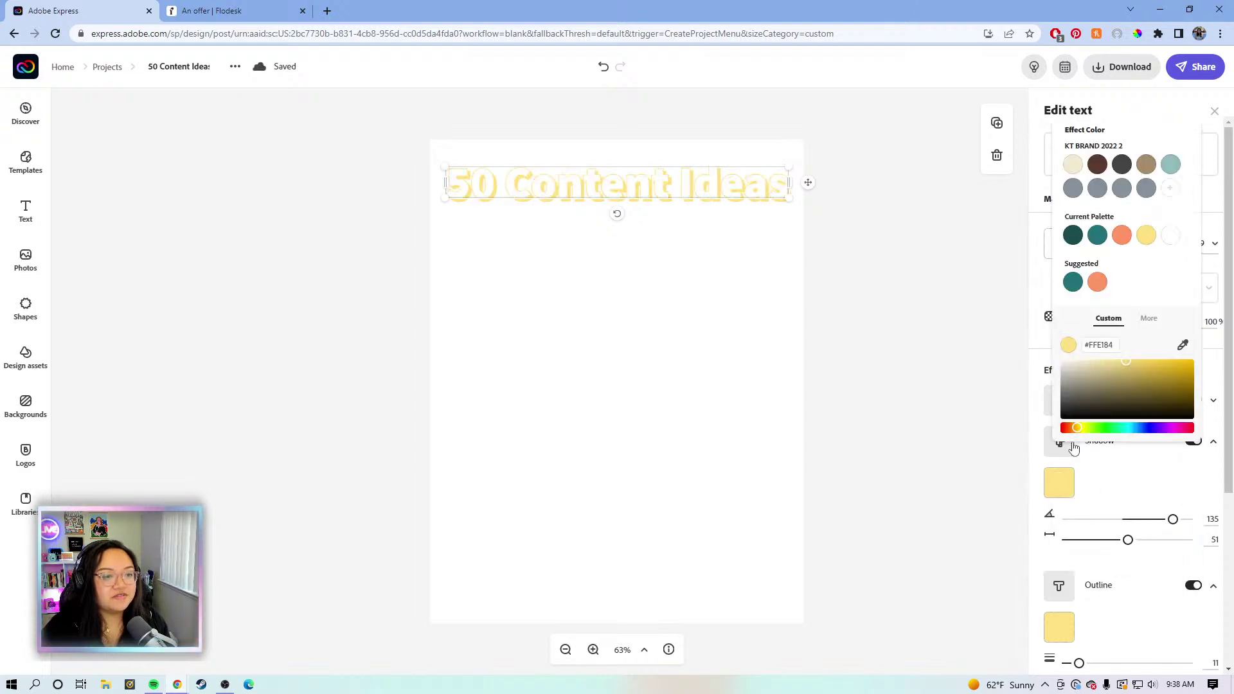
left_click(1121, 165)
left_click(1060, 628)
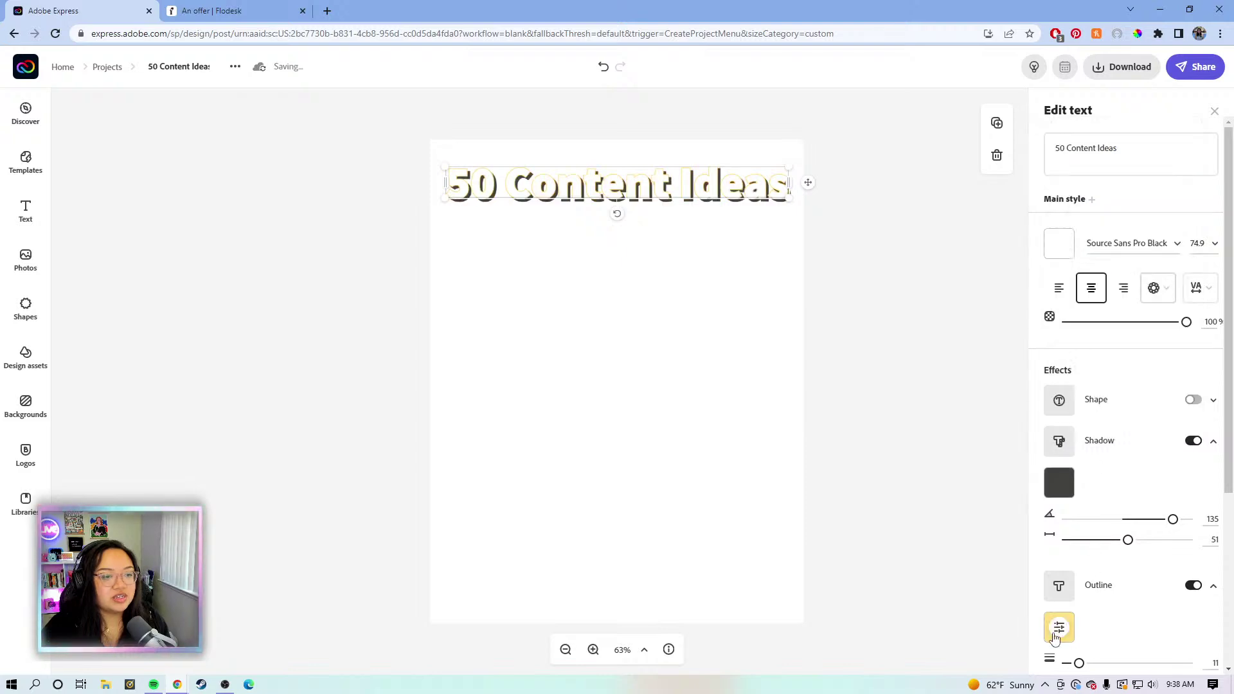
left_click(1122, 309)
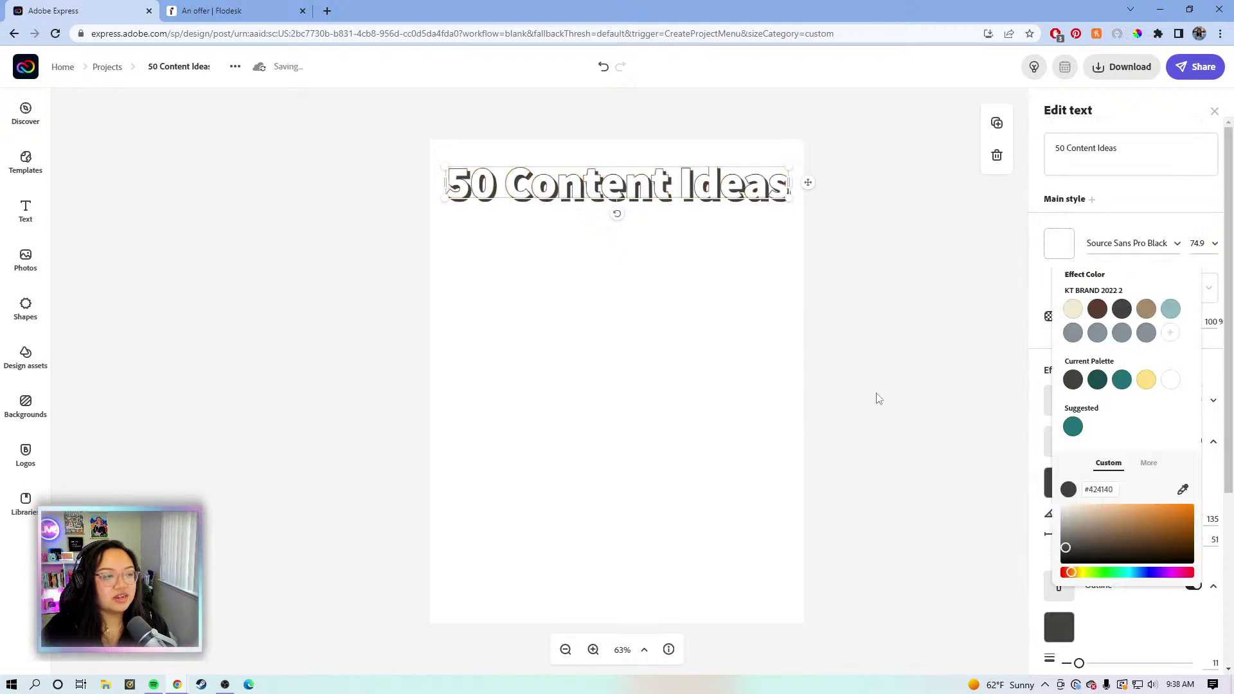
left_click(730, 239)
left_click(944, 315)
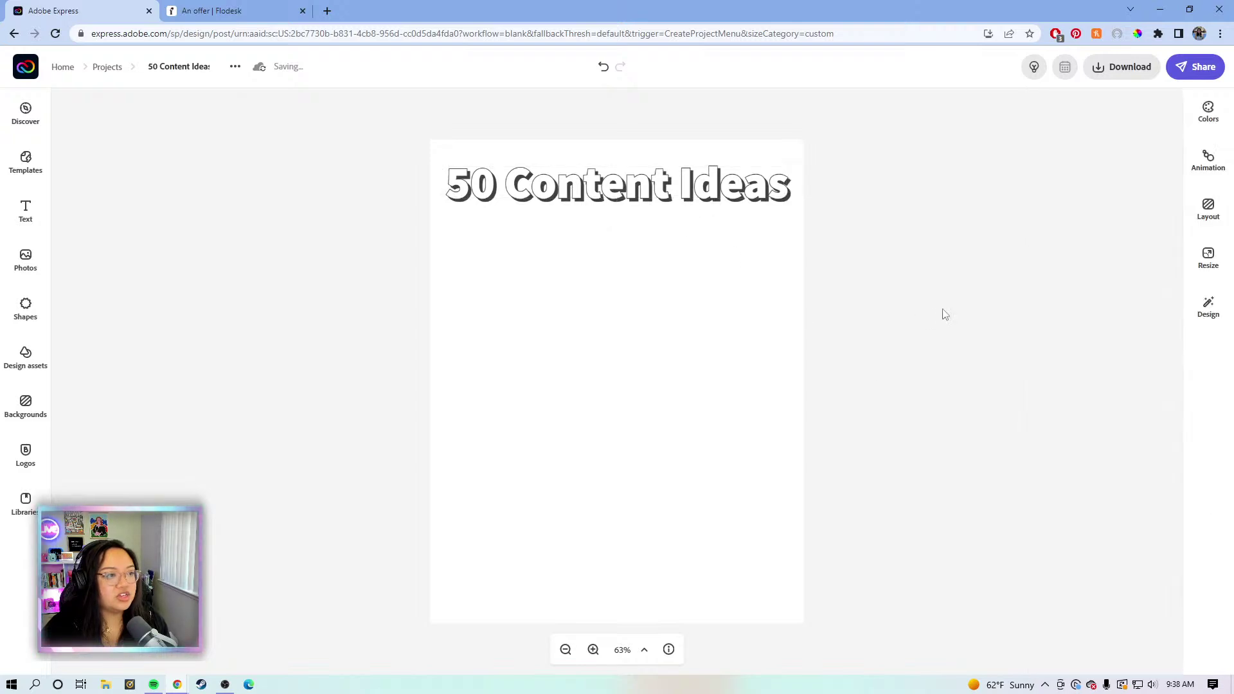
left_click(660, 197)
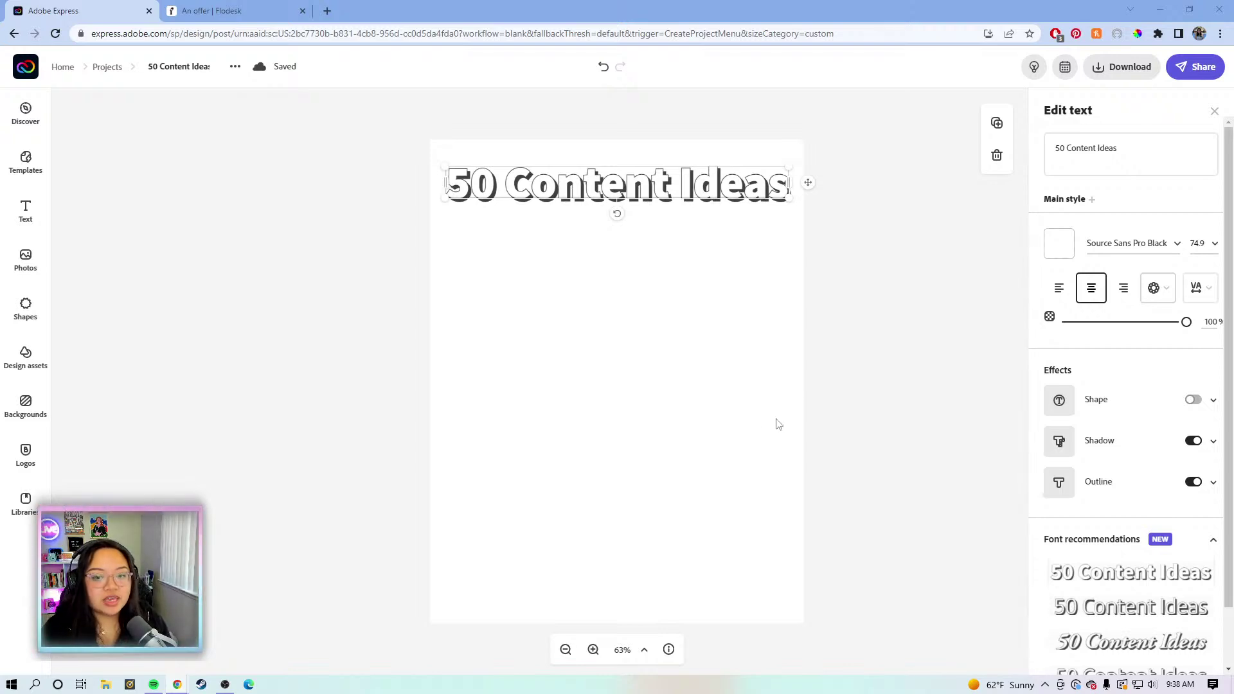
left_click(712, 346)
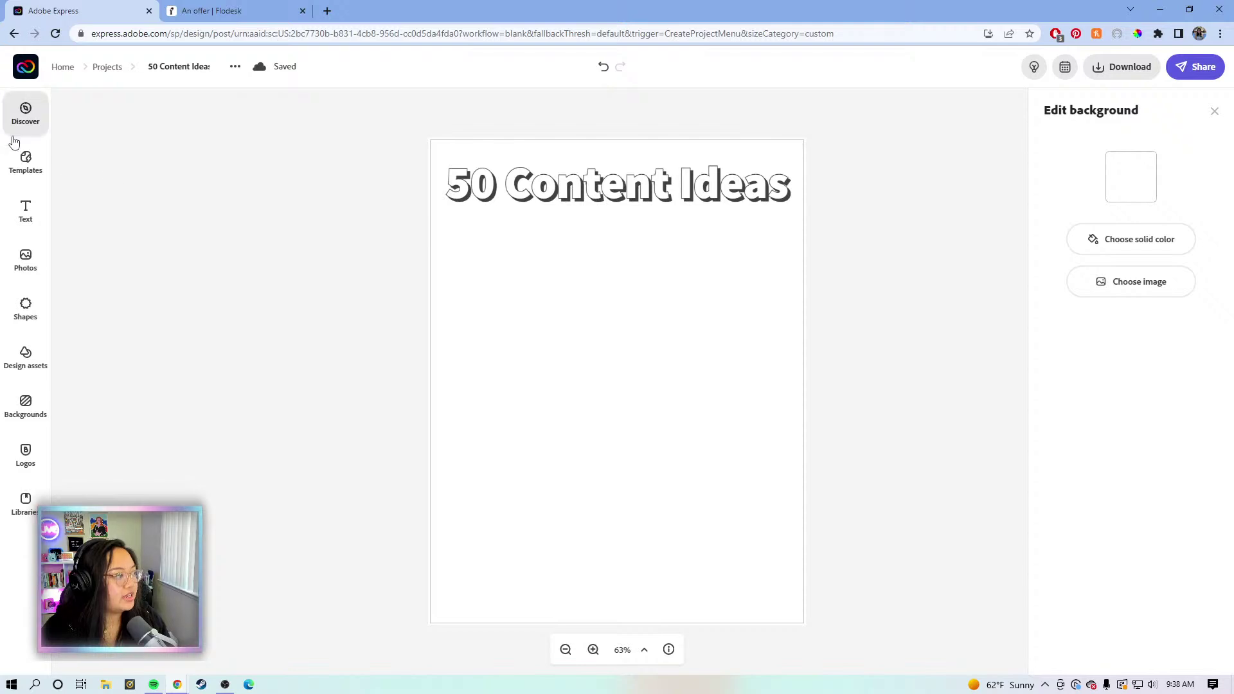
left_click(25, 210)
left_click(168, 146)
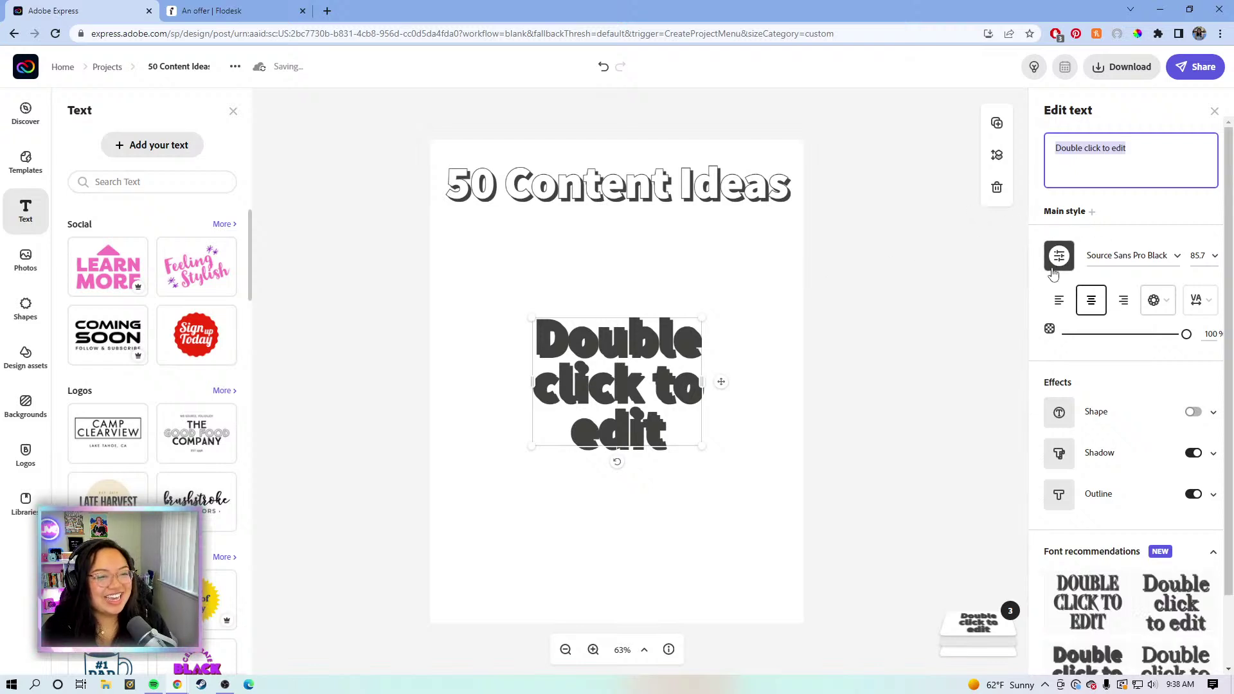
left_click(628, 383)
left_click(1148, 160)
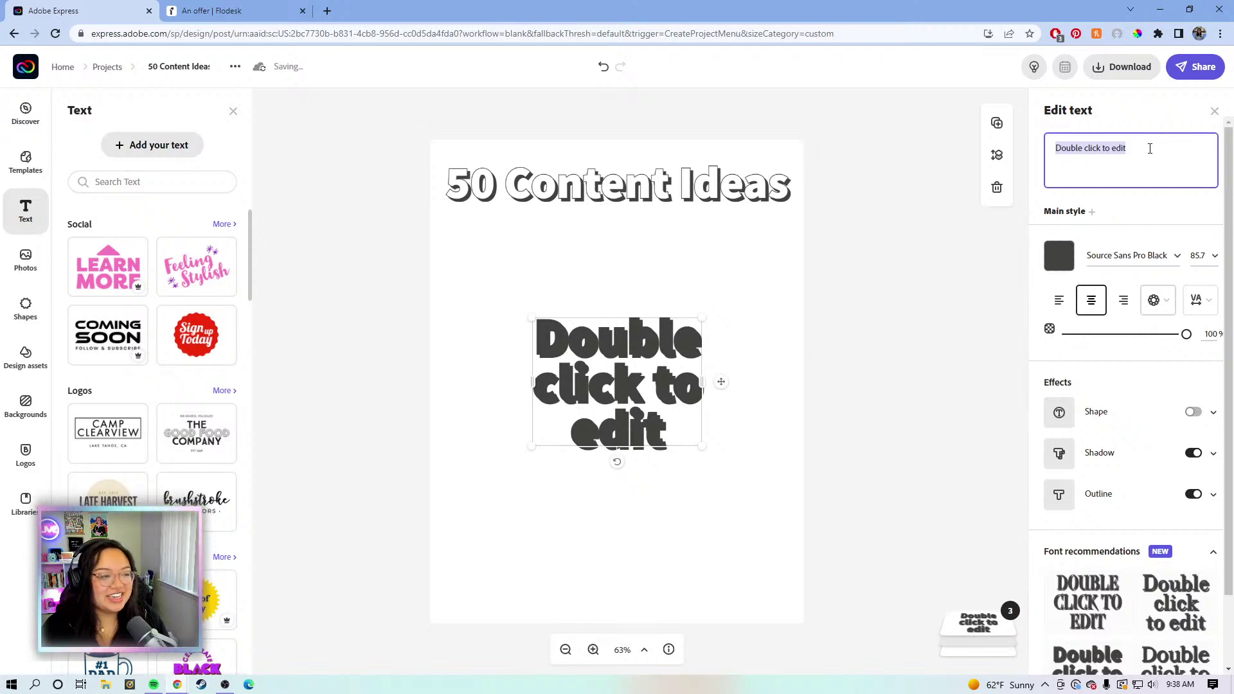
left_click(1152, 162)
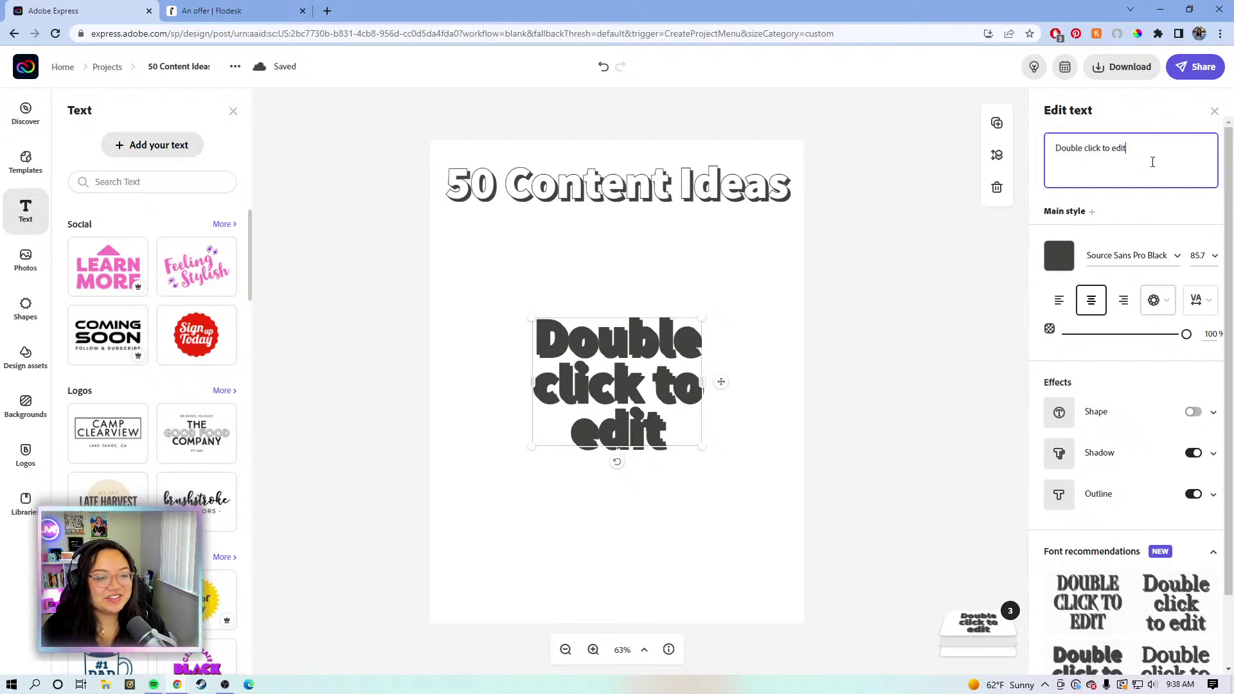
key("ctrl+a")
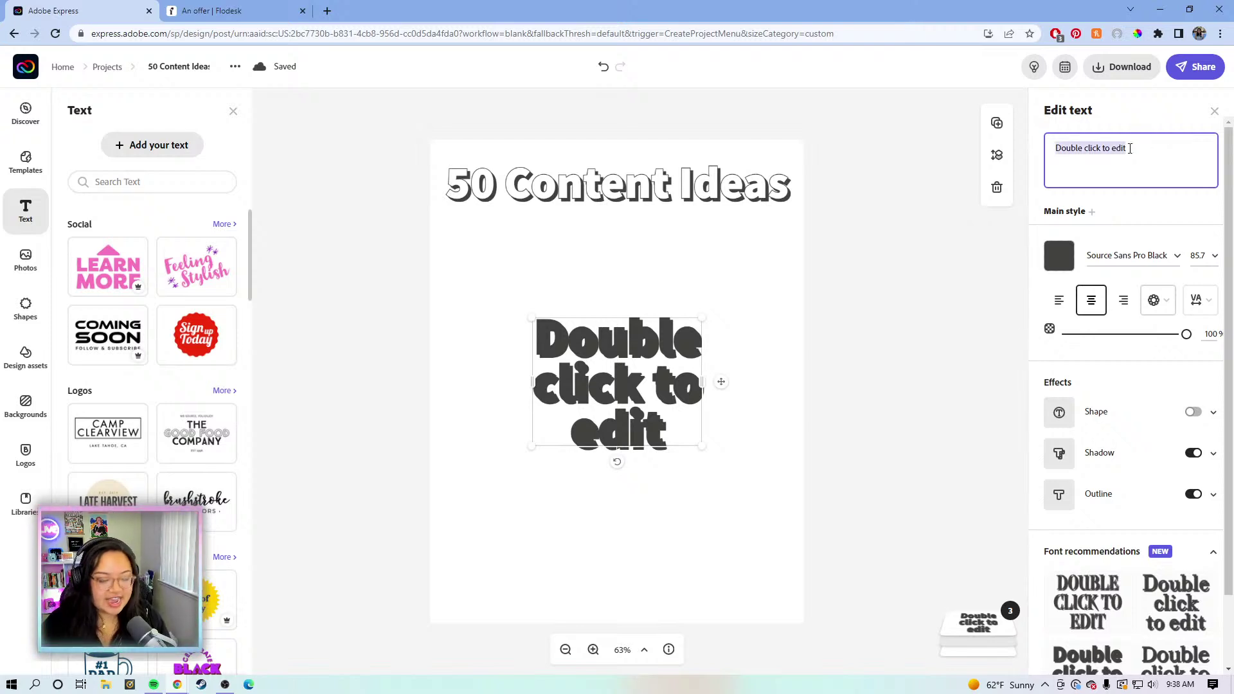
key("BackSpace")
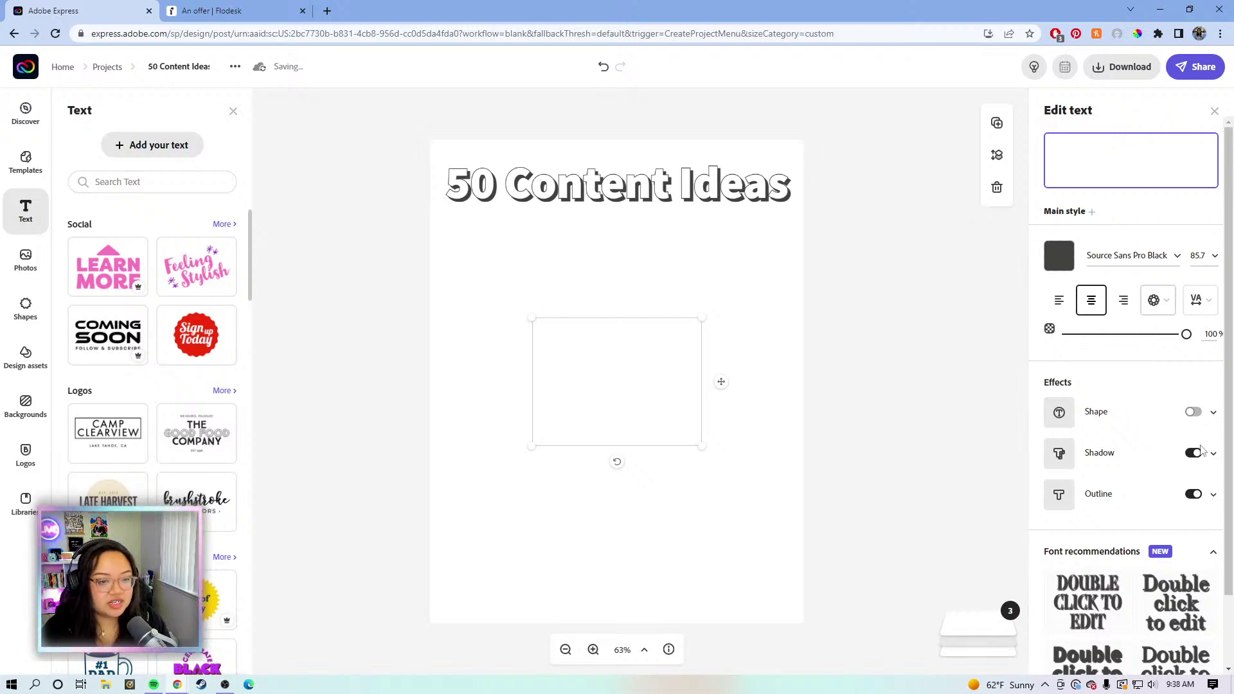
key("Escape")
left_click(577, 299)
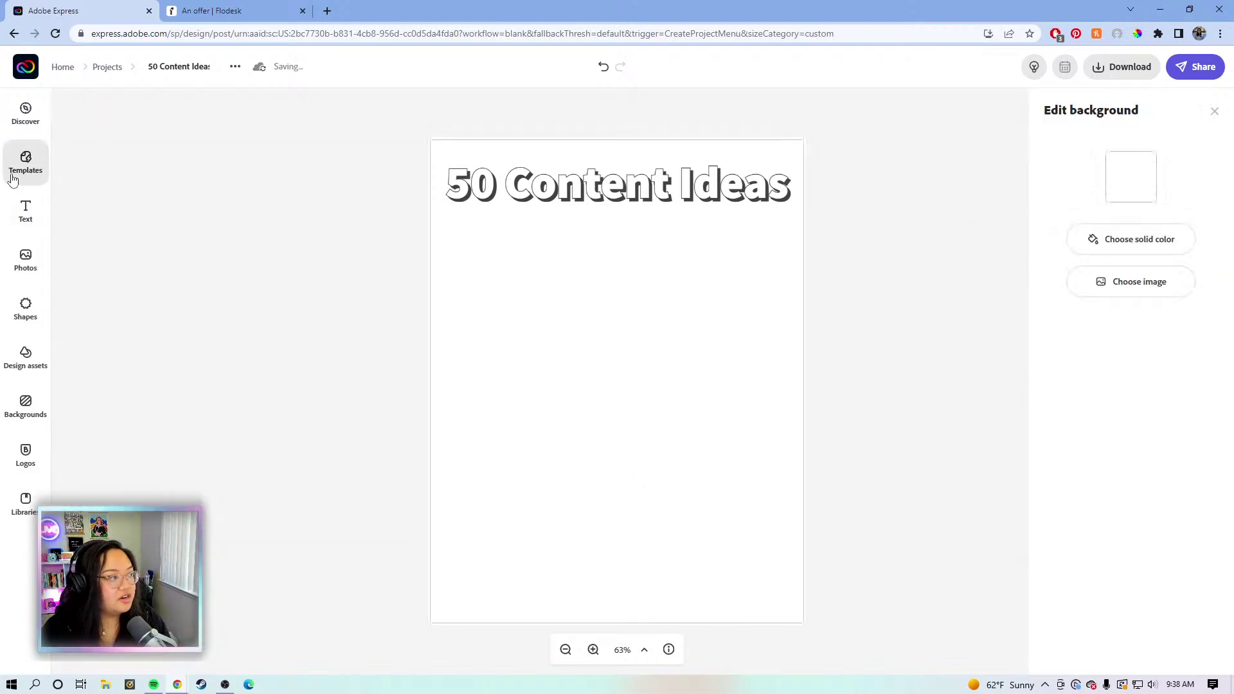
- Add a new text box below the title and turn off its Shadow and Outline effects
left_click(26, 211)
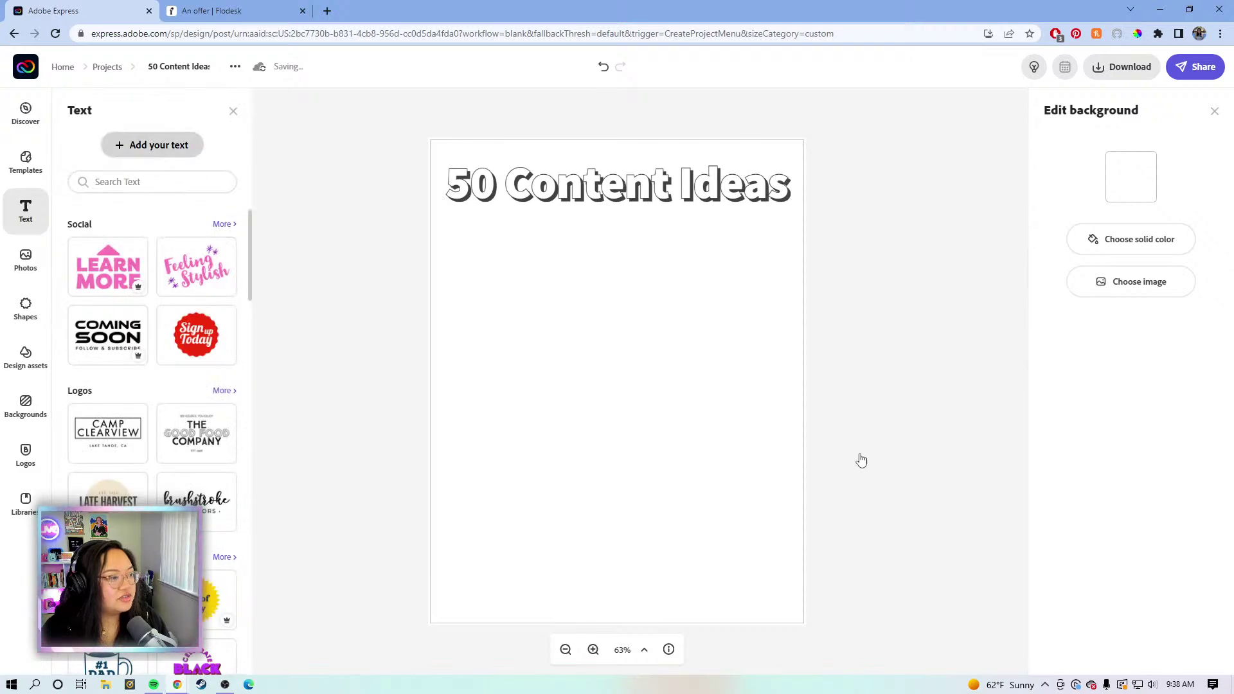
key("t")
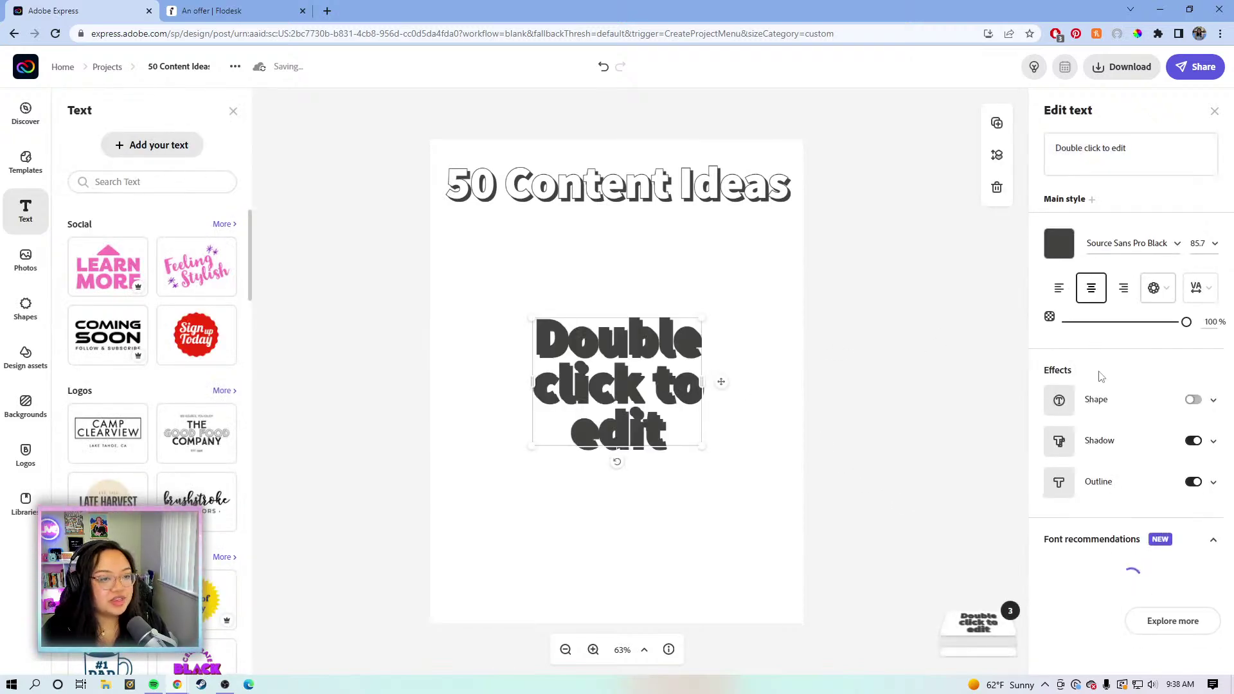
left_click(1193, 440)
left_click(1193, 482)
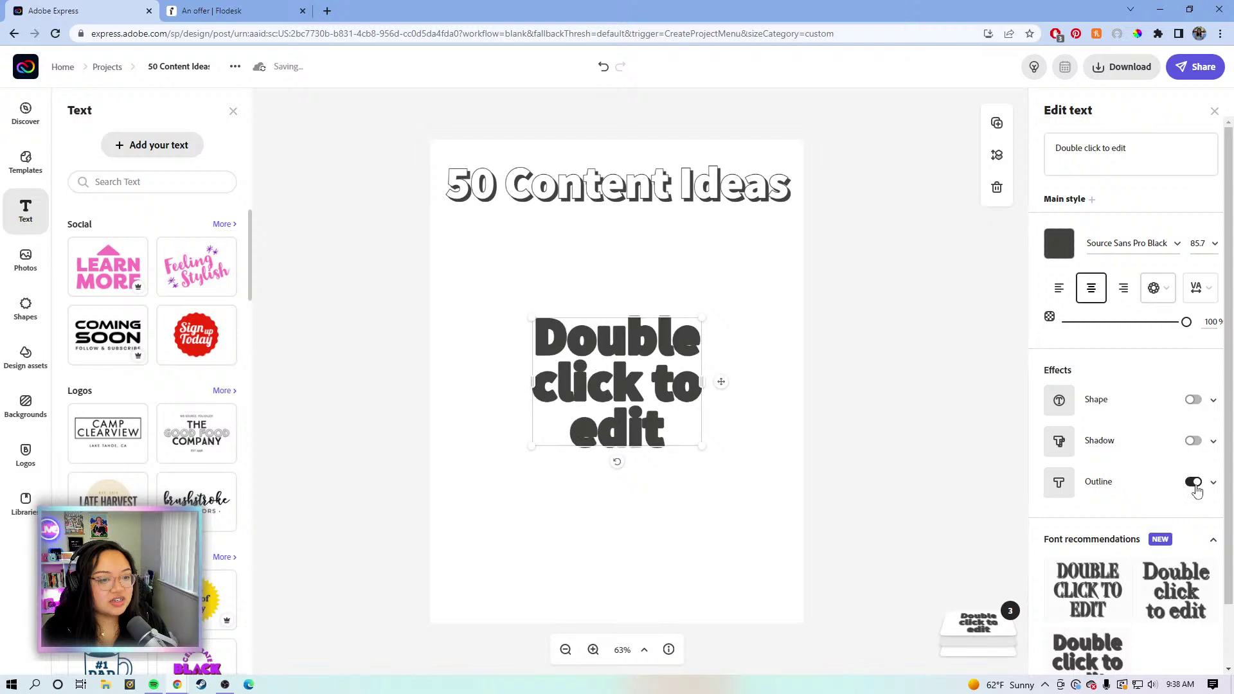
- Replace the new text box's placeholder with "to help you get started with making content!"
left_click(1162, 149)
left_click_drag(1162, 149, 1059, 143)
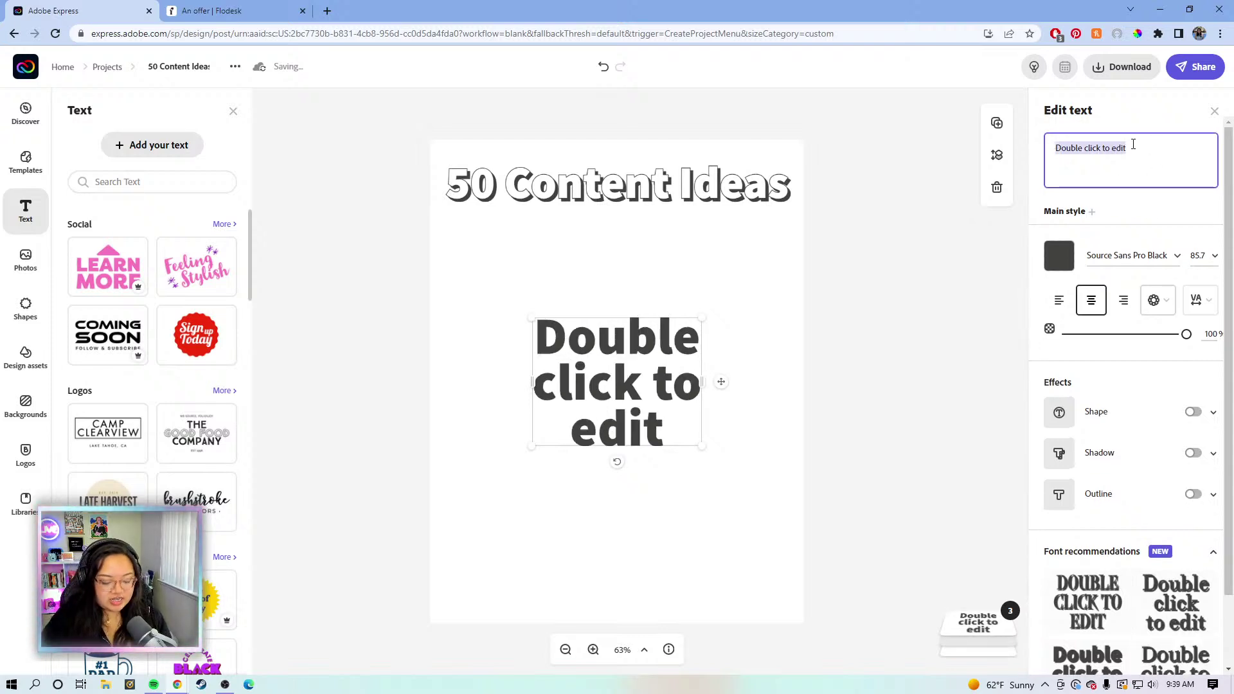
type("T")
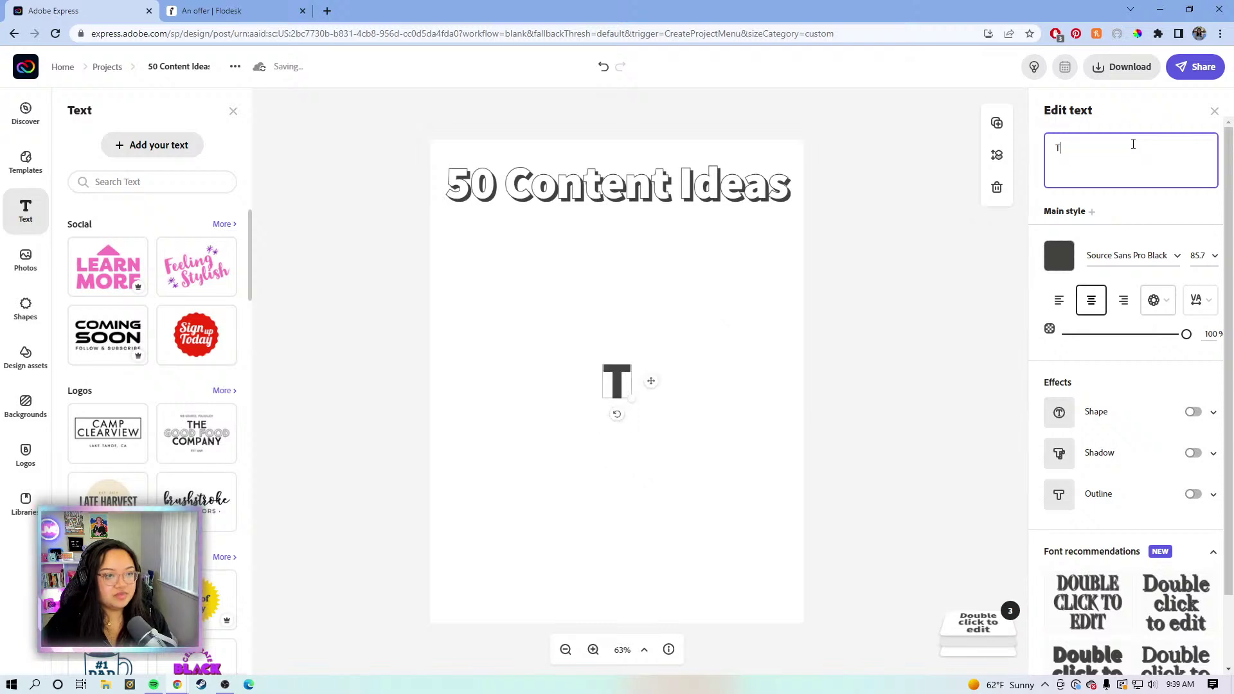
key("BackSpace")
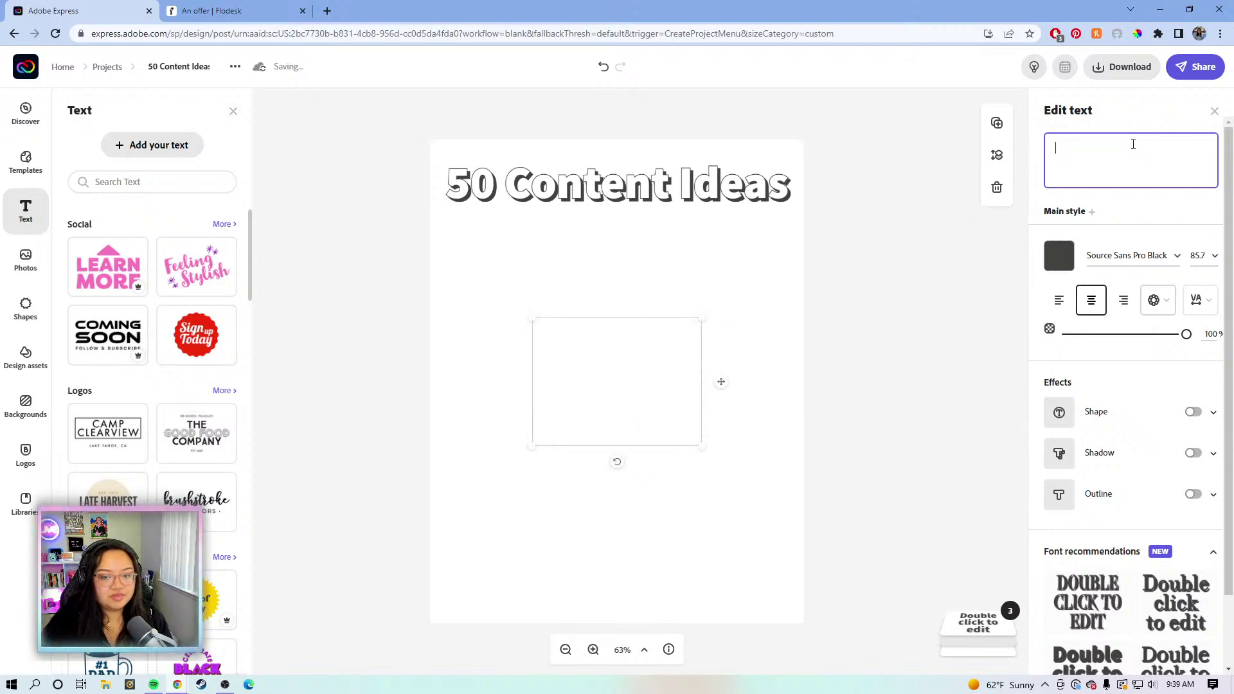
type("t")
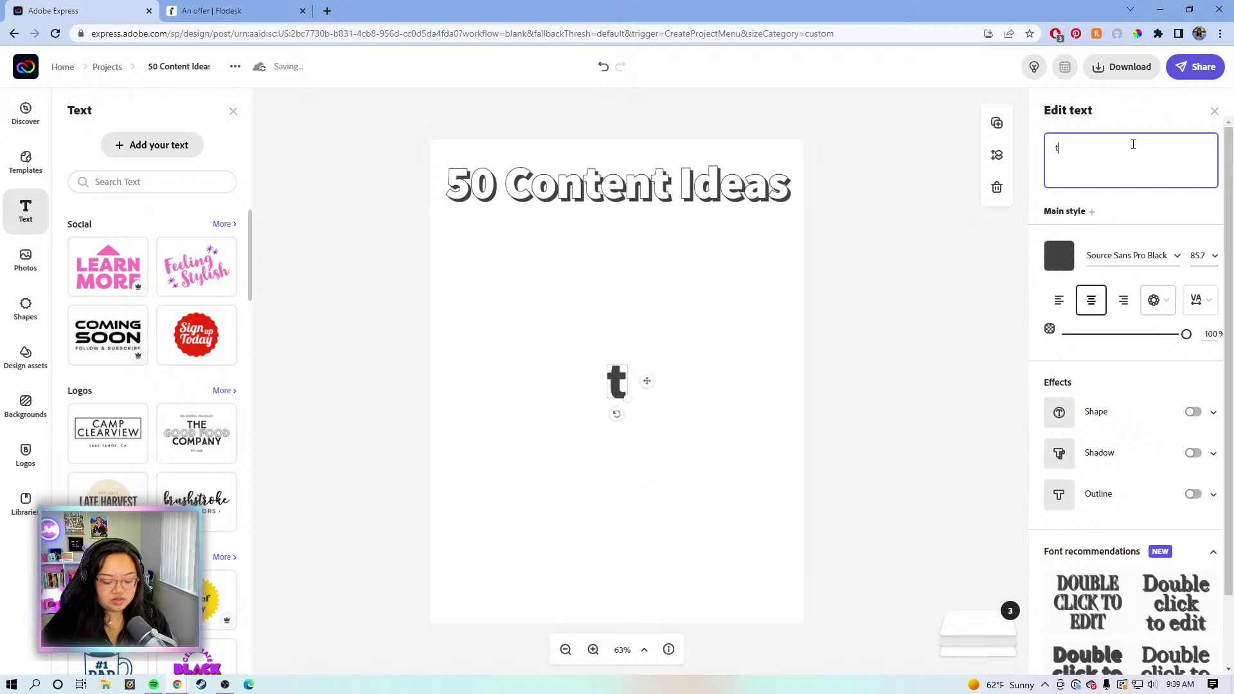
type("o help you ge")
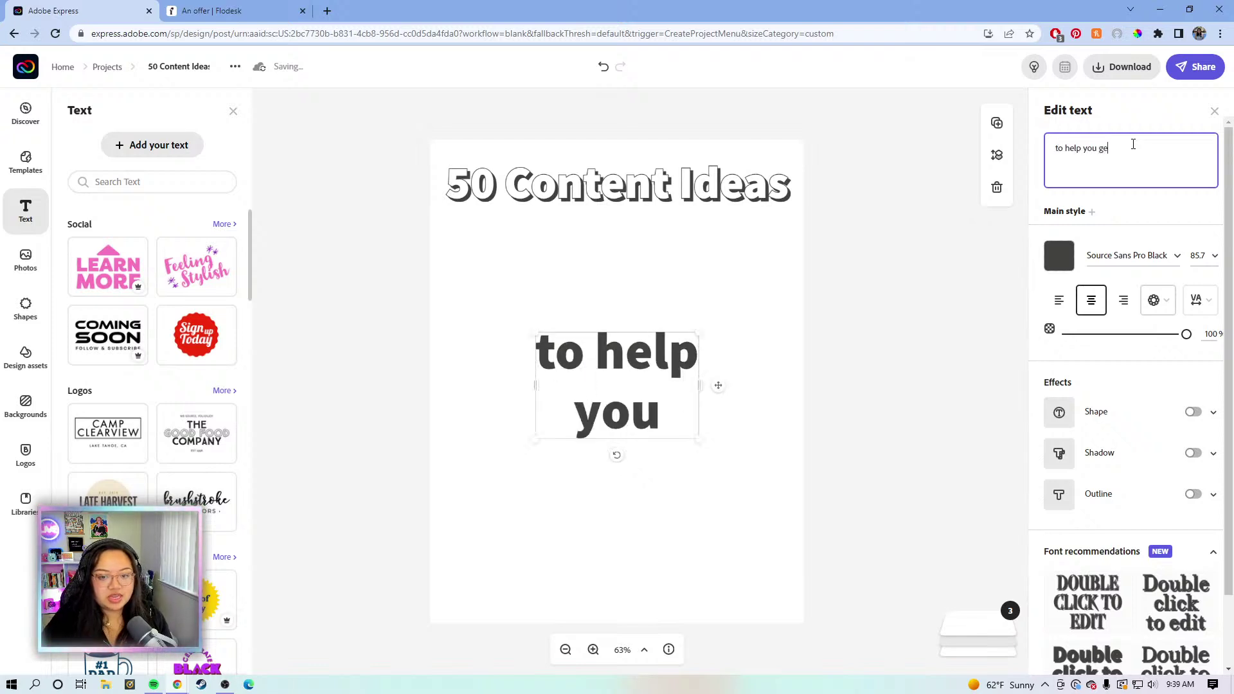
type("t started with mak")
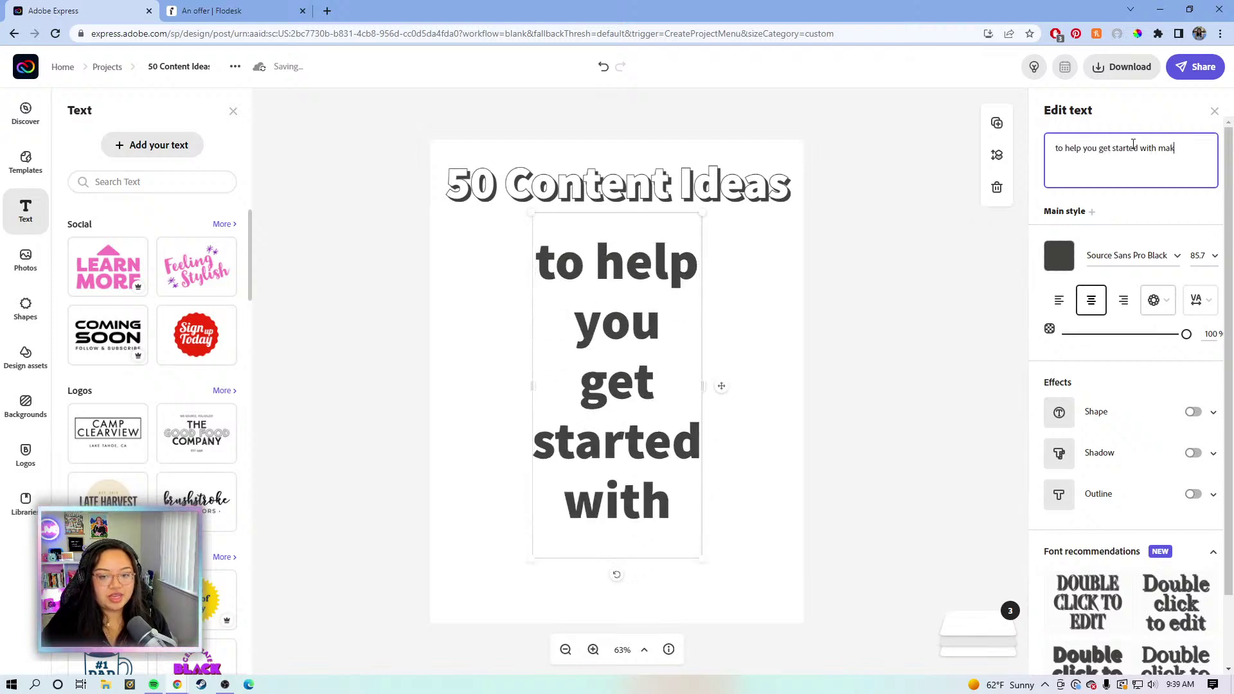
type("ing cont")
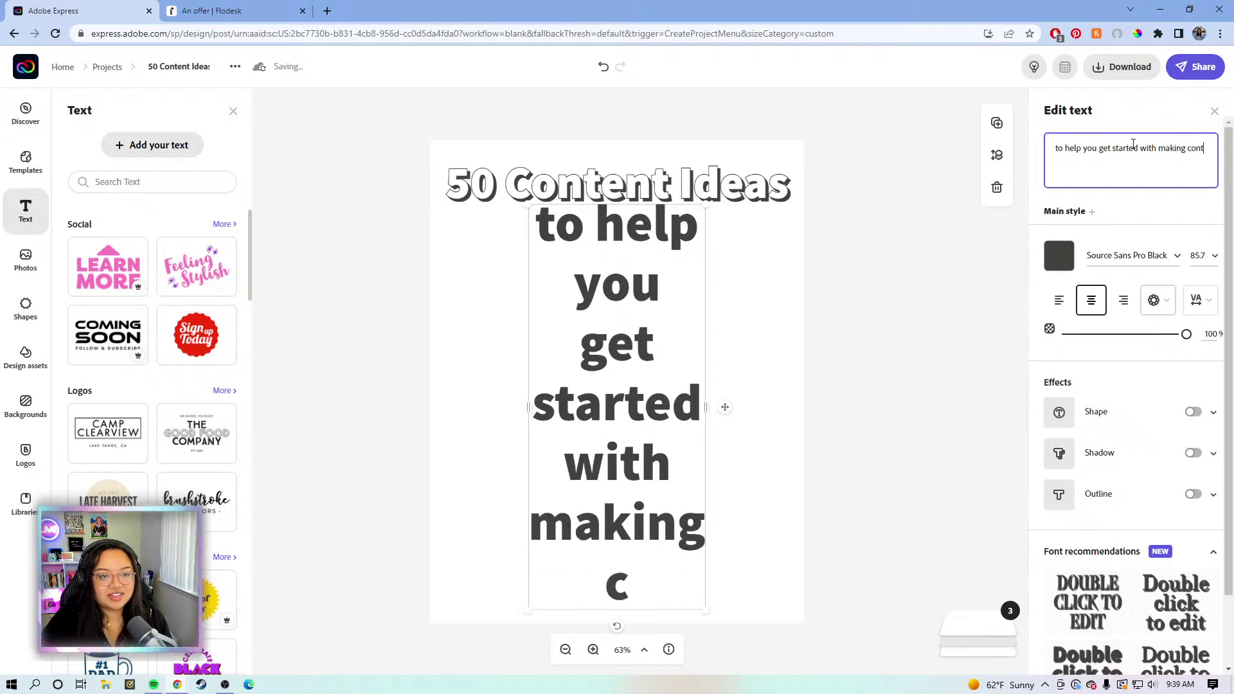
type("ent")
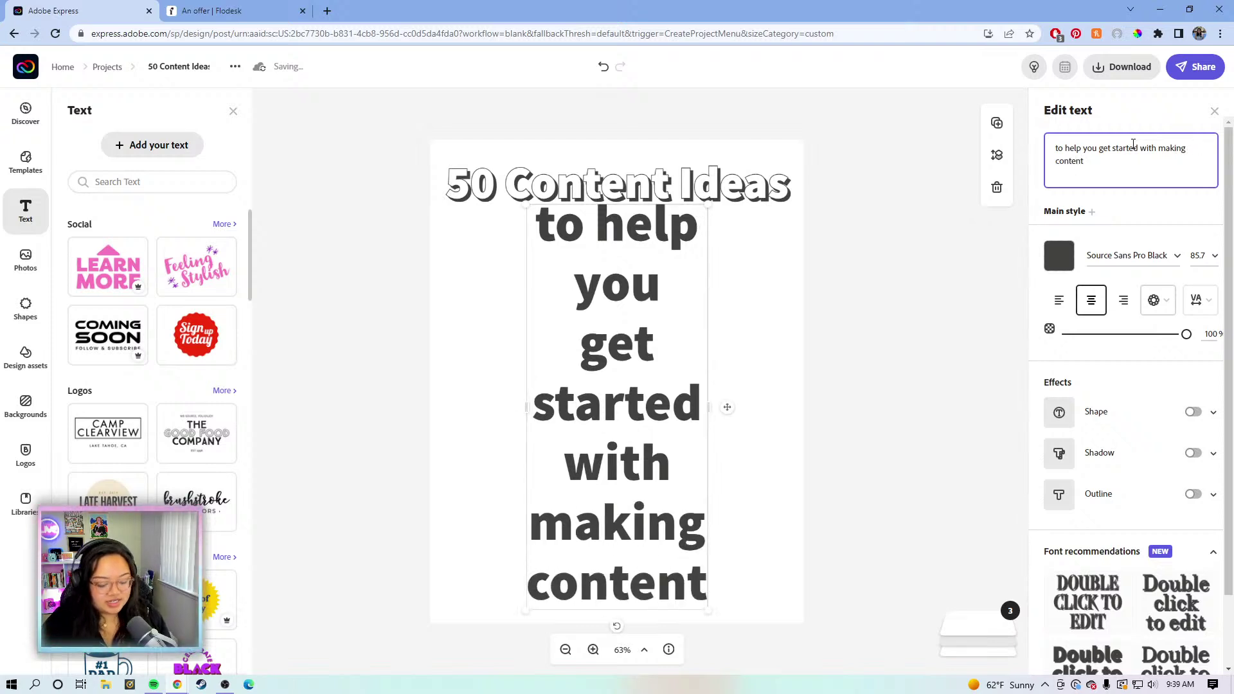
type("!")
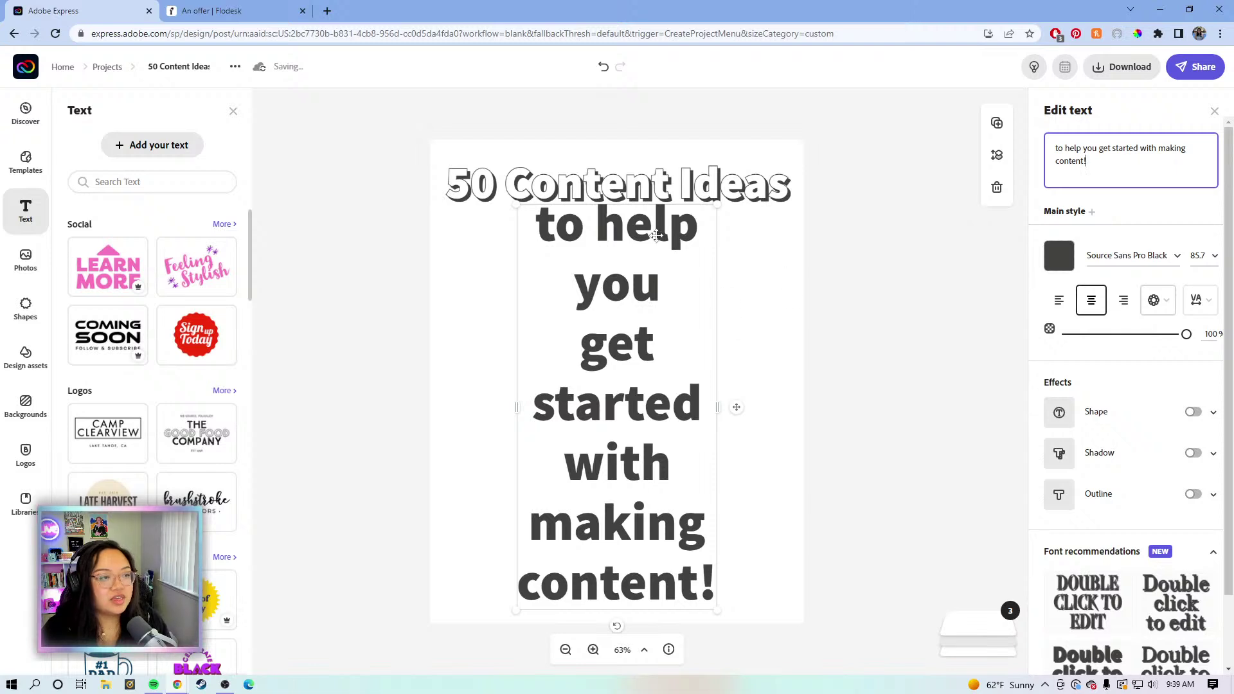
- Shrink the subtitle to about size 31.2, widen its box to fit one line, and place it directly below the title
left_click_drag(493, 410, 622, 504)
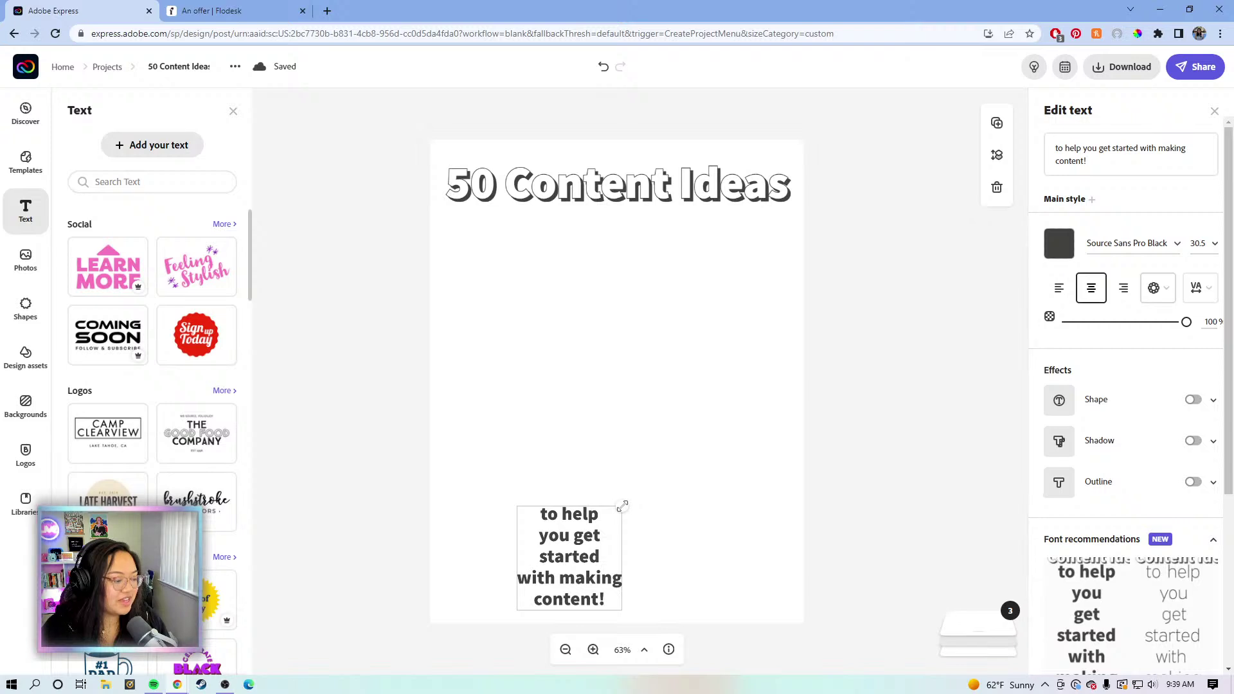
left_click_drag(622, 507, 625, 505)
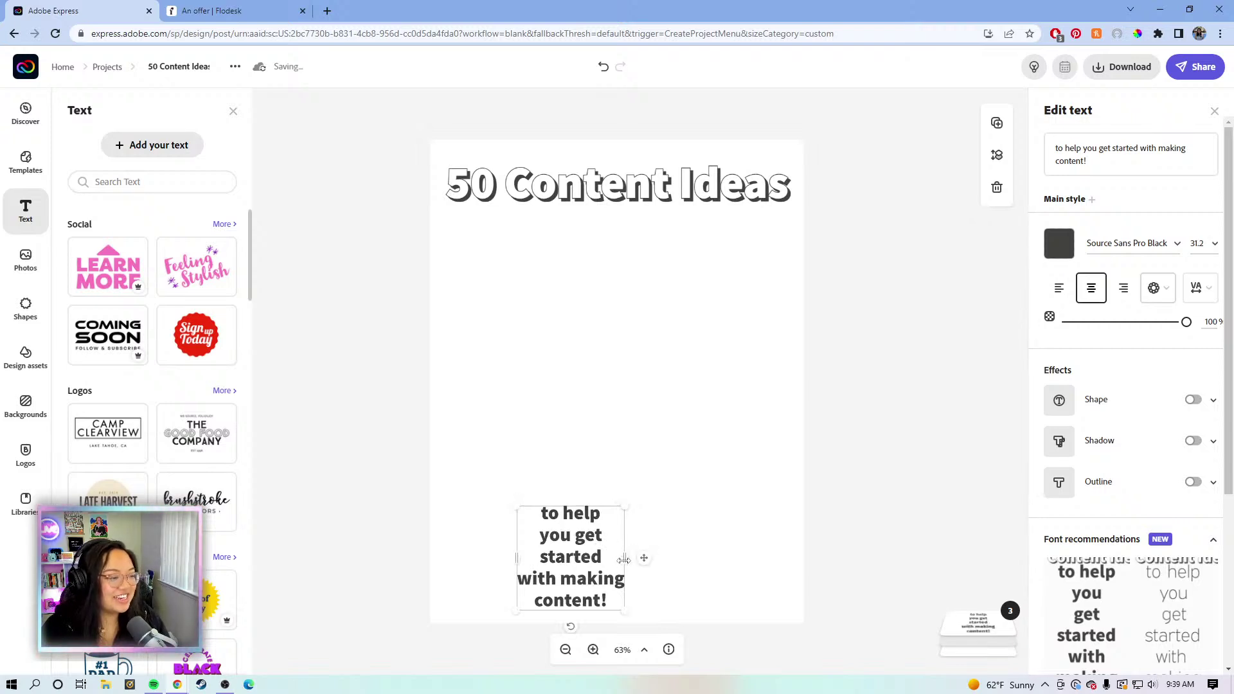
left_click_drag(623, 558, 919, 556)
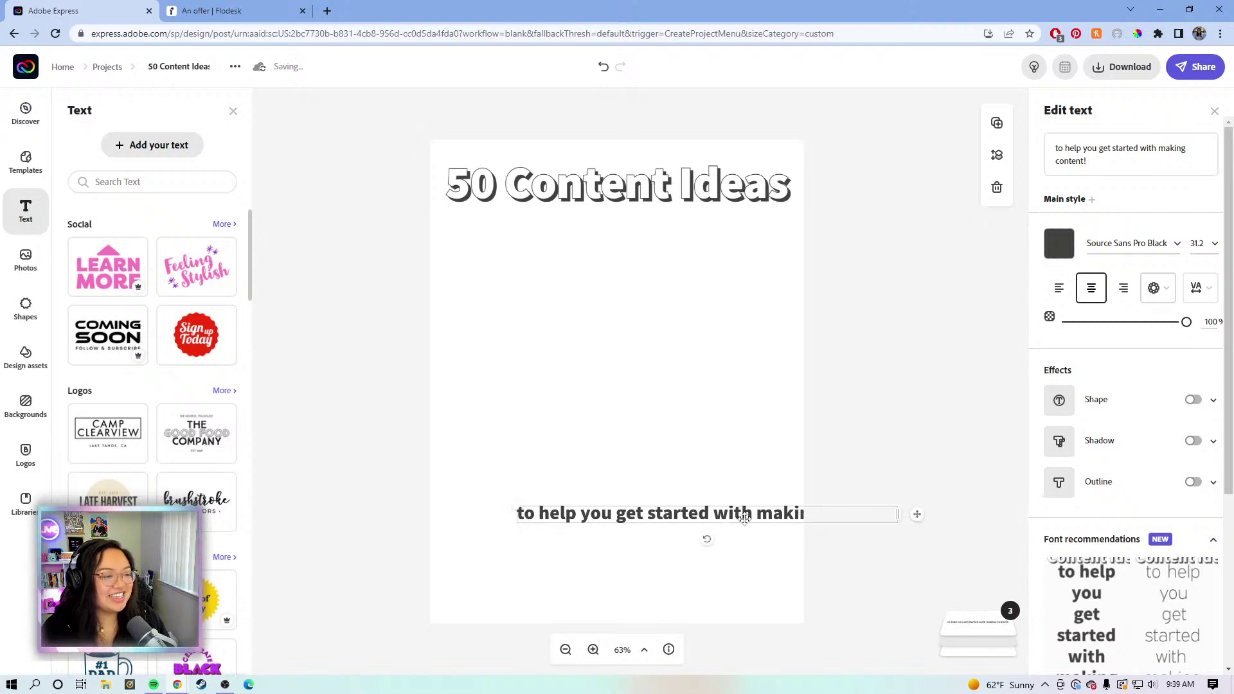
left_click_drag(745, 514, 678, 235)
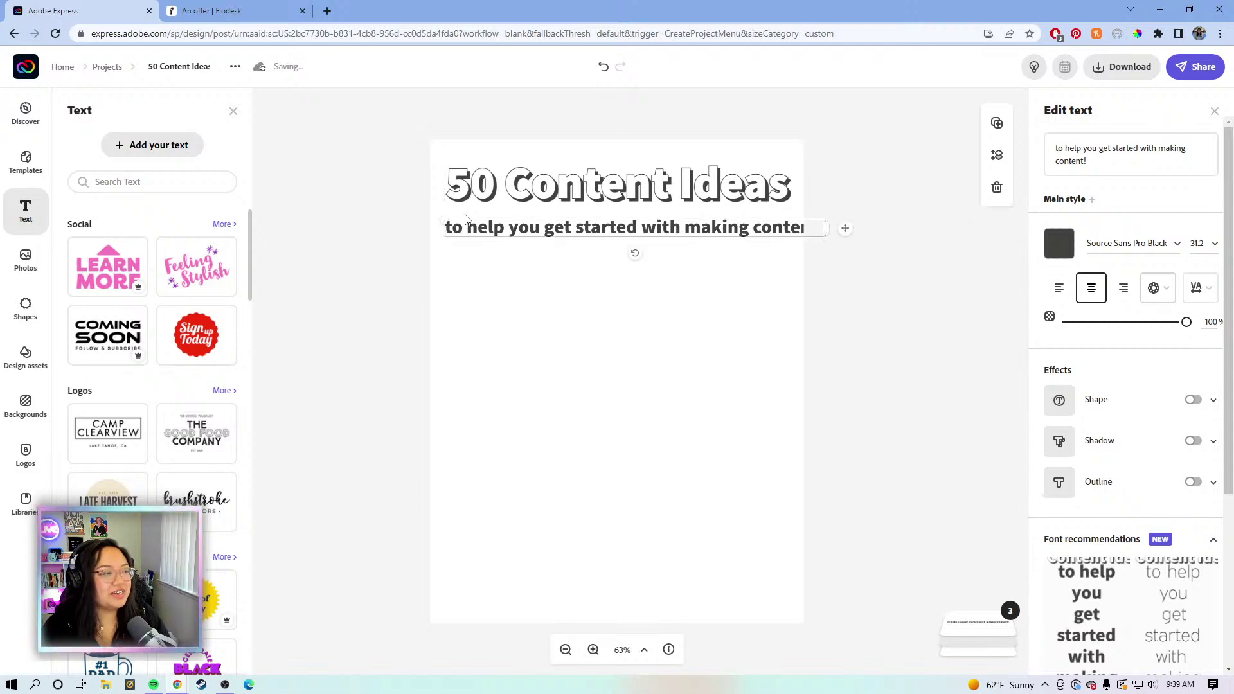
- Scale the subtitle to about size 27.2, center it beneath the title within the page, and deselect it
left_click_drag(450, 217, 518, 223)
left_click(821, 245)
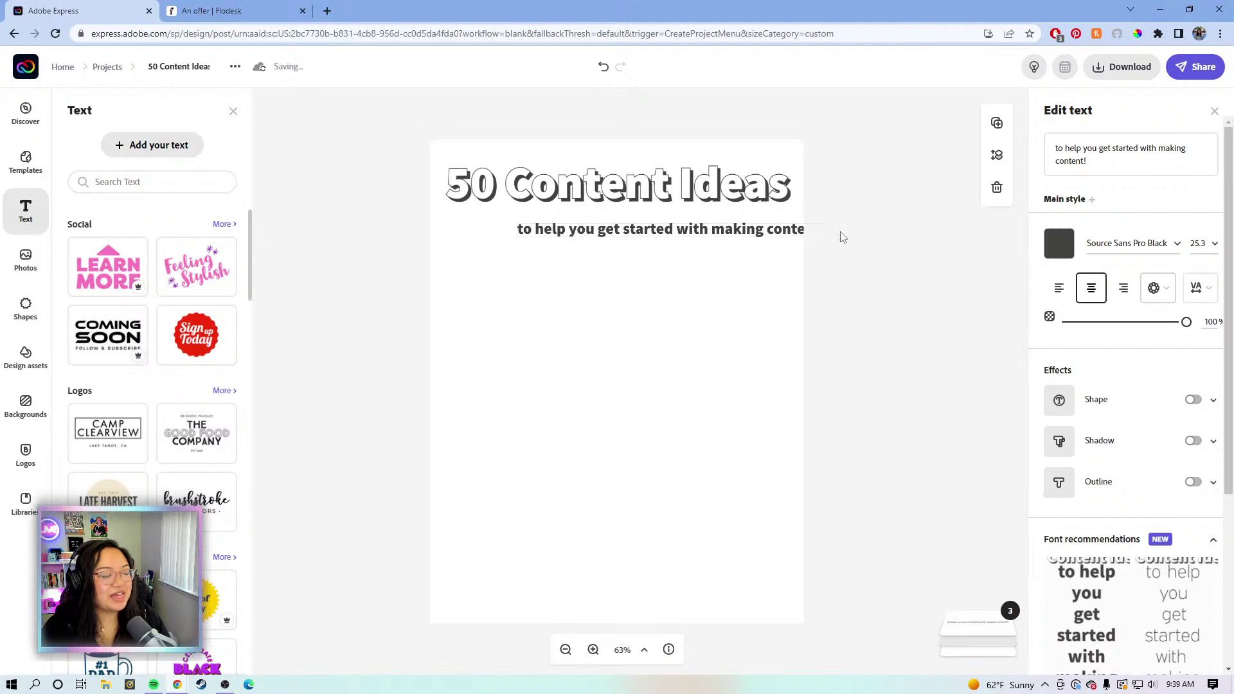
left_click(777, 222)
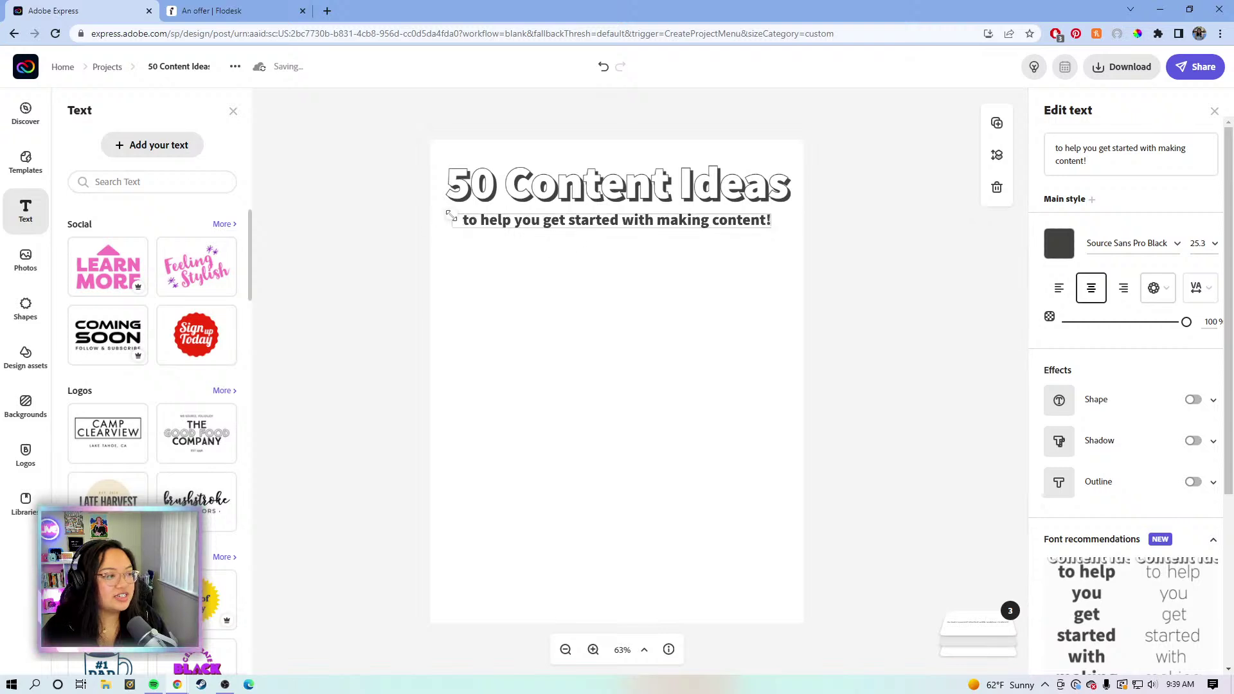
left_click_drag(450, 216, 436, 211)
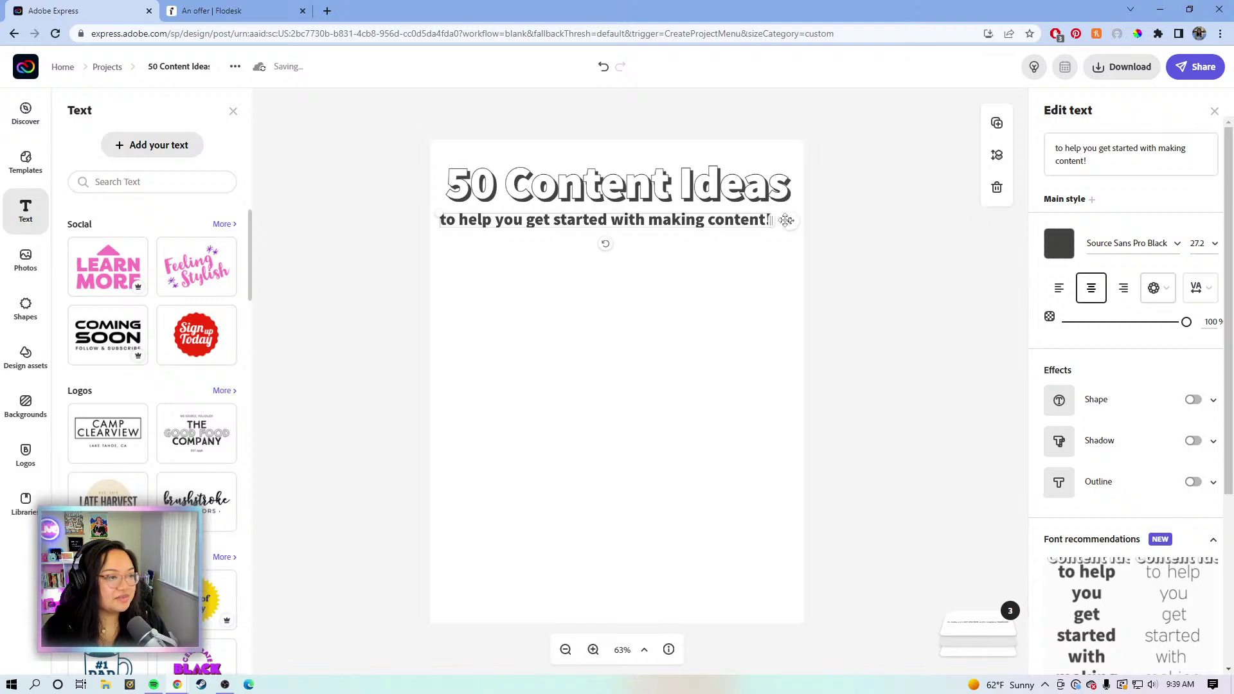
left_click_drag(786, 219, 800, 226)
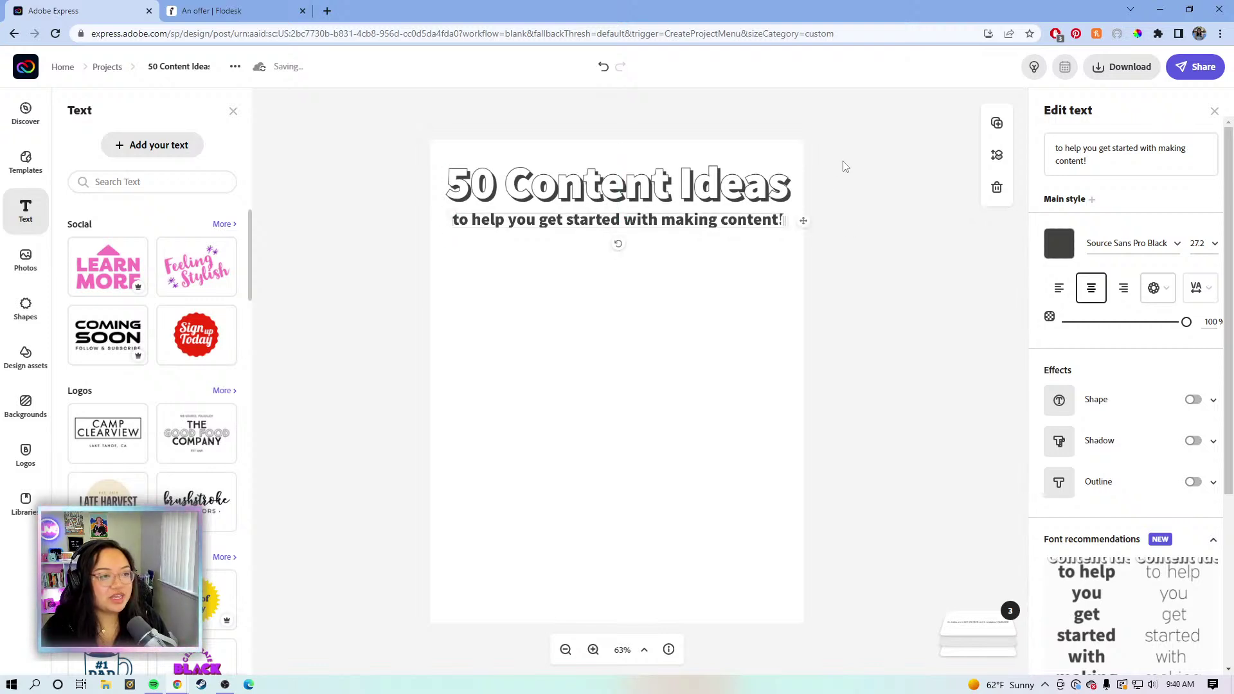
left_click(834, 175)
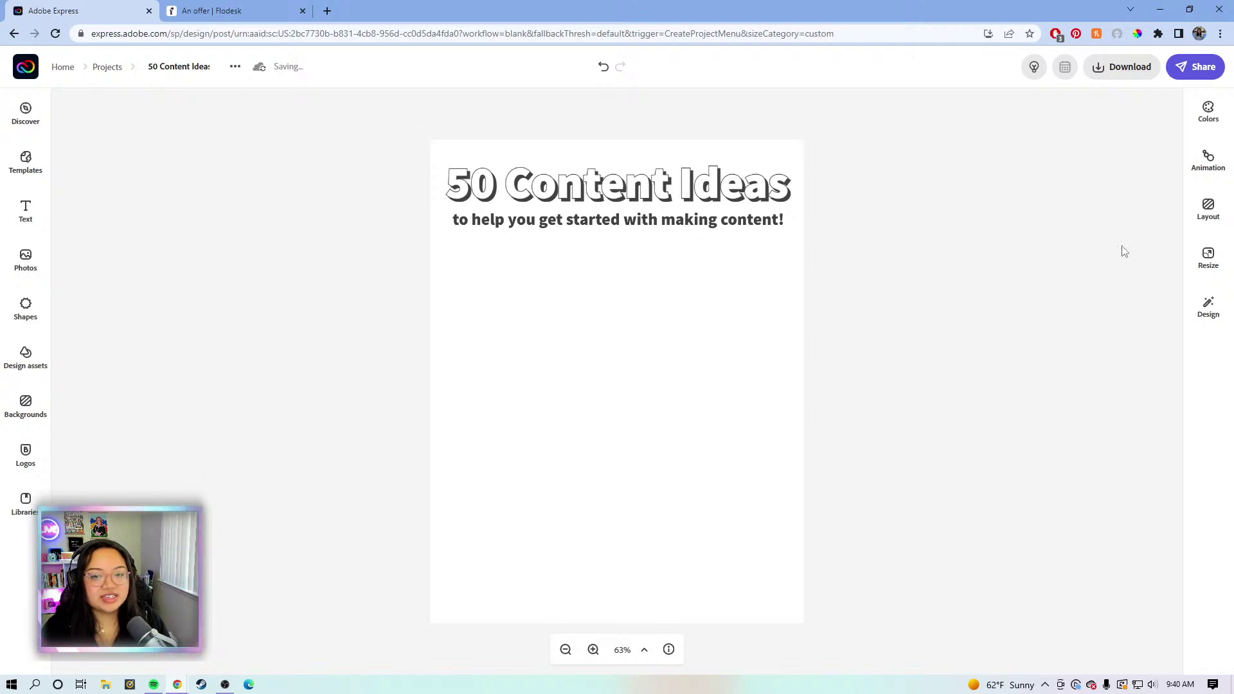
- Add another text box and fill it with content ideas 1 to 24, from "1. Product reviews" to "24. Announcement"
left_click(724, 278)
left_click(26, 210)
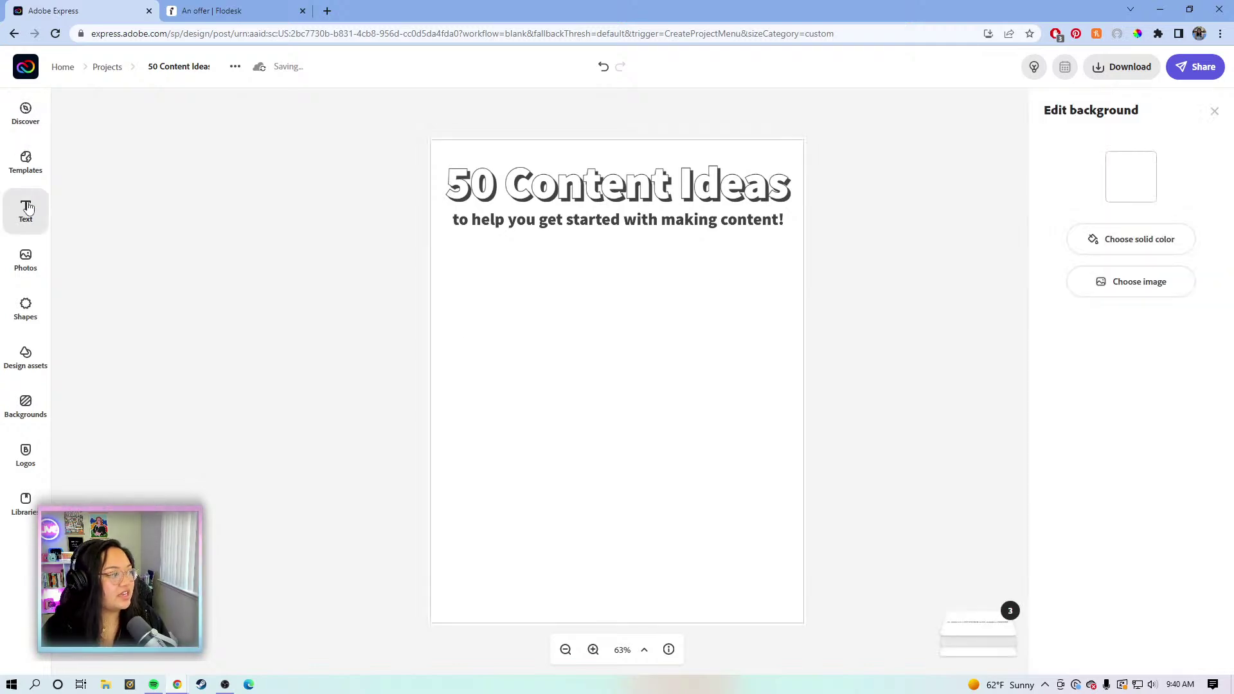
left_click(146, 143)
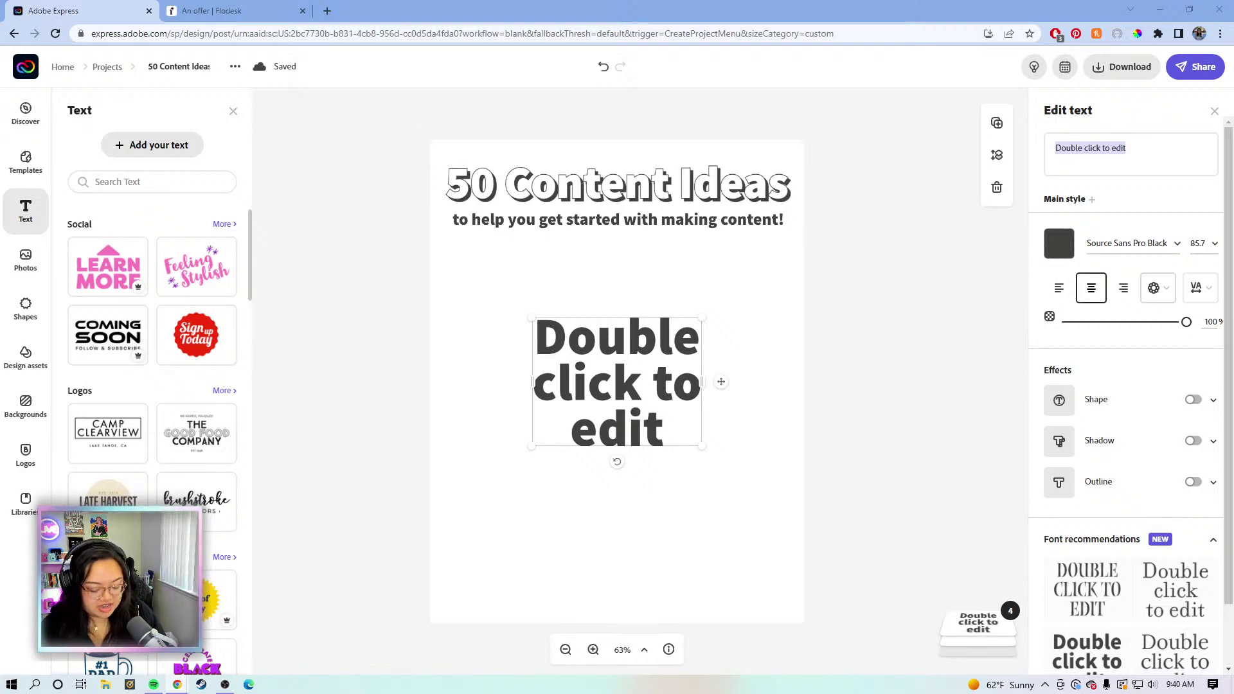
left_click(589, 362)
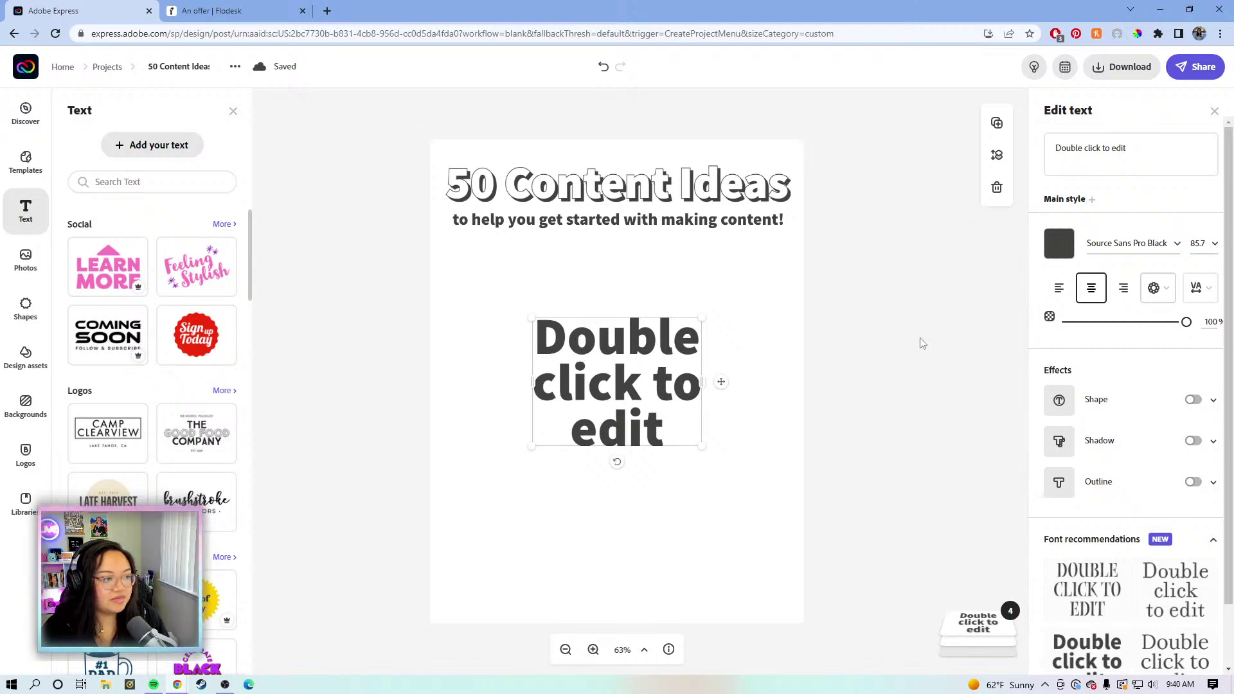
left_click(796, 364)
left_click(673, 364)
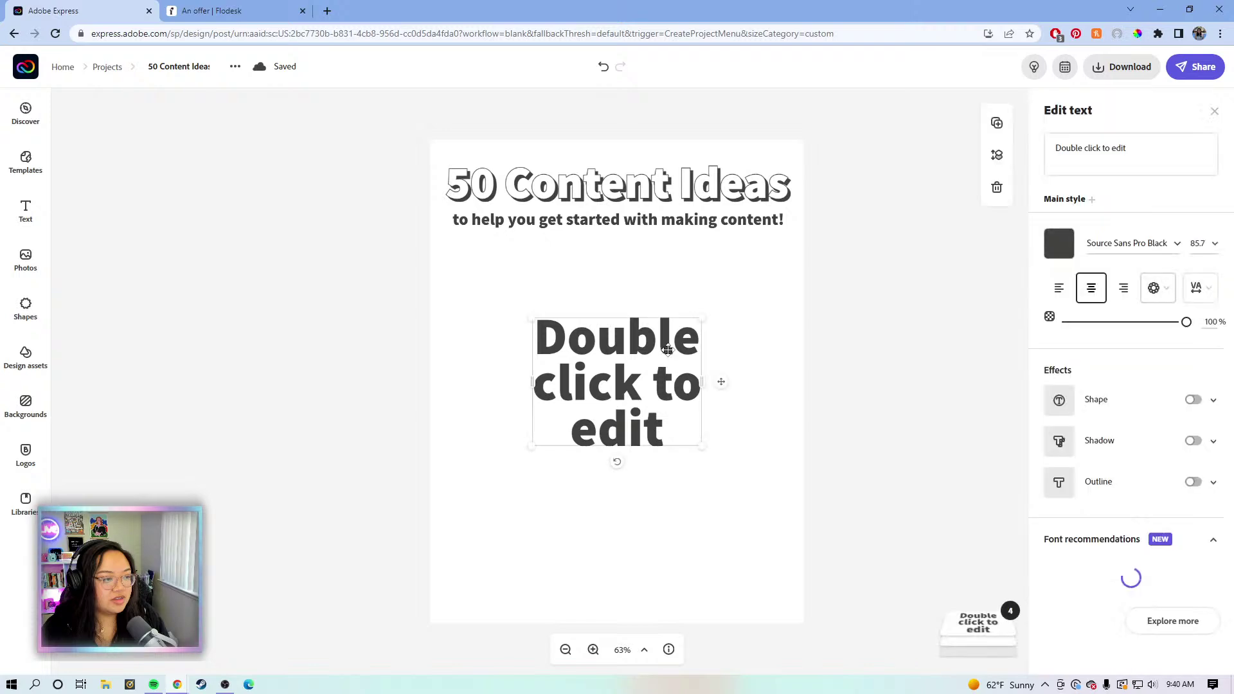
left_click(1135, 146)
left_click_drag(1135, 146, 1052, 149)
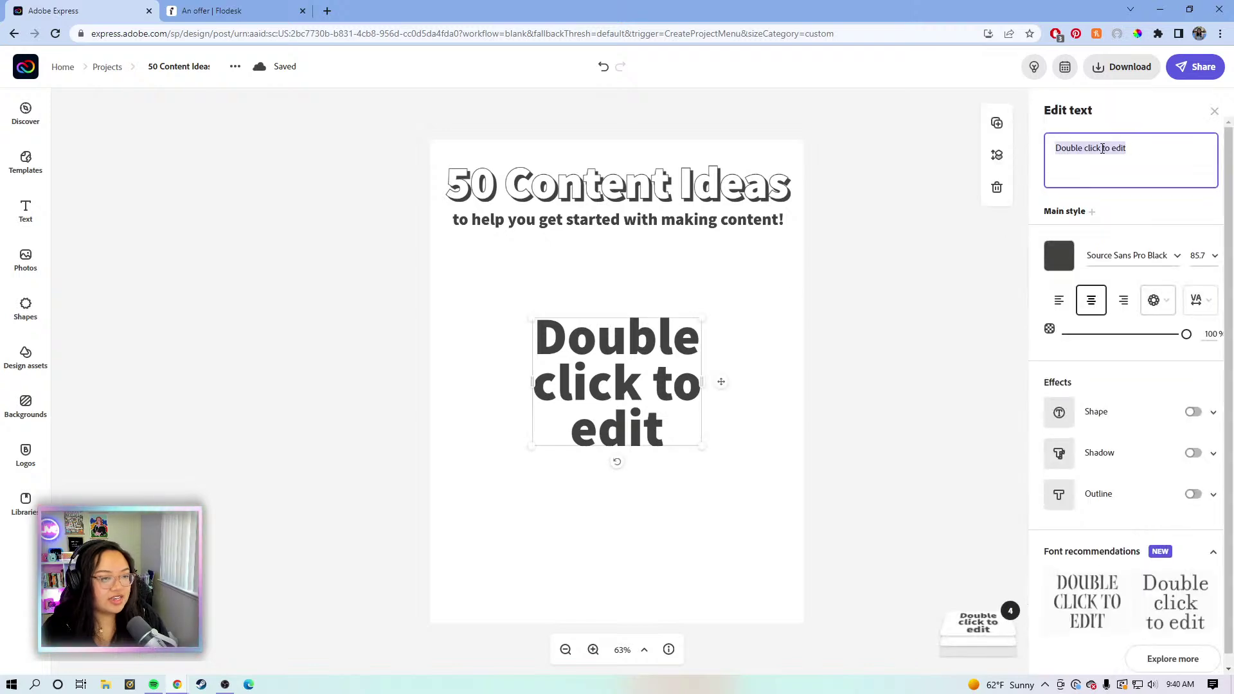
type("1. Product reviews 2. How-to's / Tutorials 3. Series / Themed content 4. First impressions 5. Reacting to video/trend 6. Behind the scenes 7. Q&A 8. Morning, Evening Routine 9. Life hacks 10. Day in the life 11. Gift ideas 12. Product comparison 13. Unboxing 14. Introduction/About me 15. Challenges 16. Storytime 17. Personal experience 18. Transformation / Before & After 19. What I eat in a day 20. Do's & Don'ts 21. Trending topic in your niche 22. Livestream 23. Livestream highlights 24. Announcement")
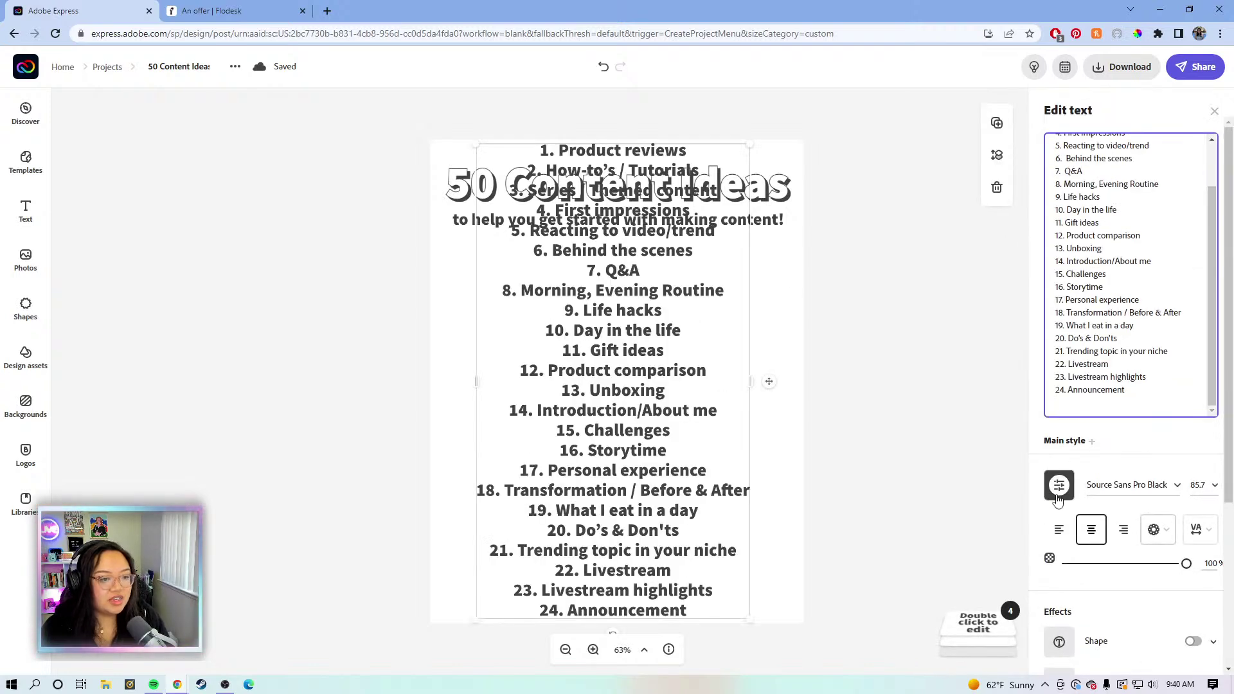
- Left-align the ideas list, shrink it to about size 18.5, and place it as the left column below the subtitle
left_click(1061, 531)
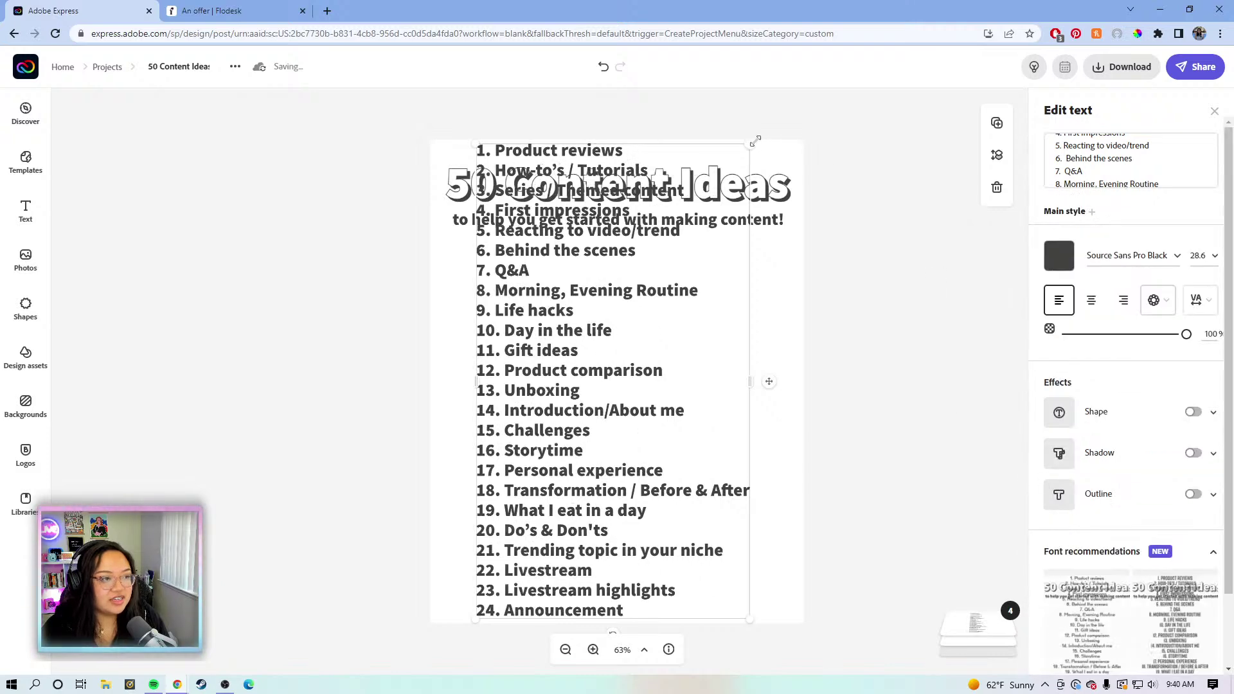
left_click_drag(749, 144, 665, 319)
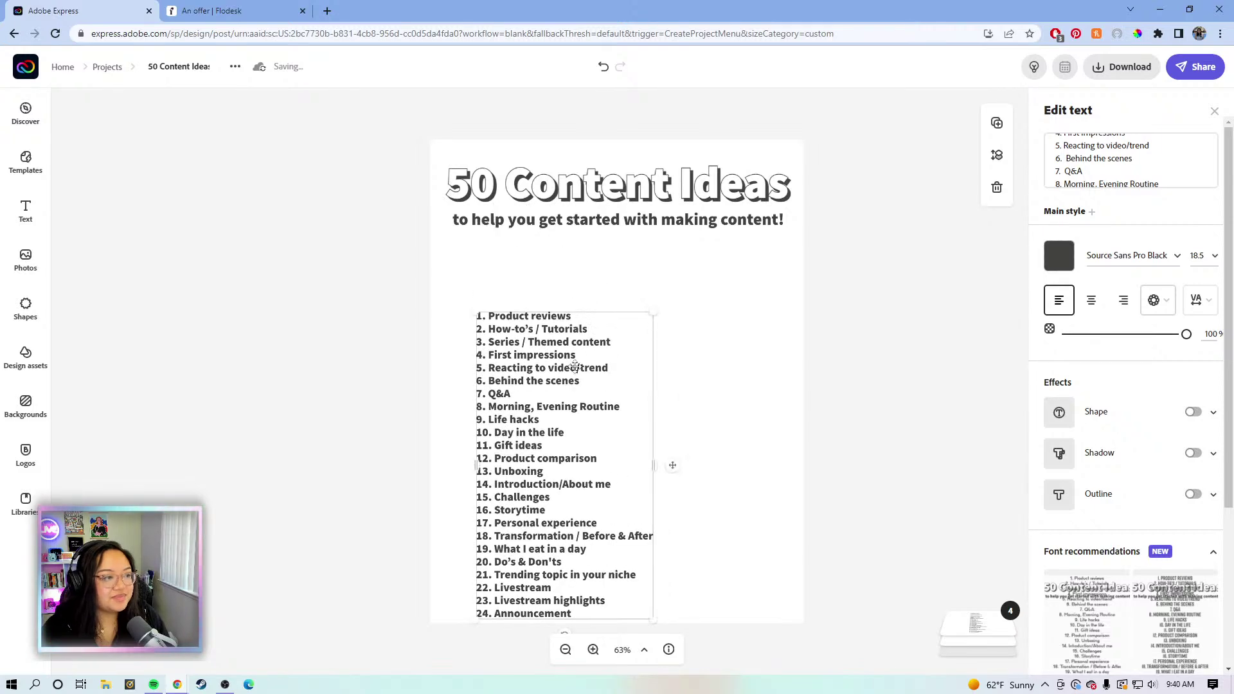
left_click_drag(574, 365, 553, 325)
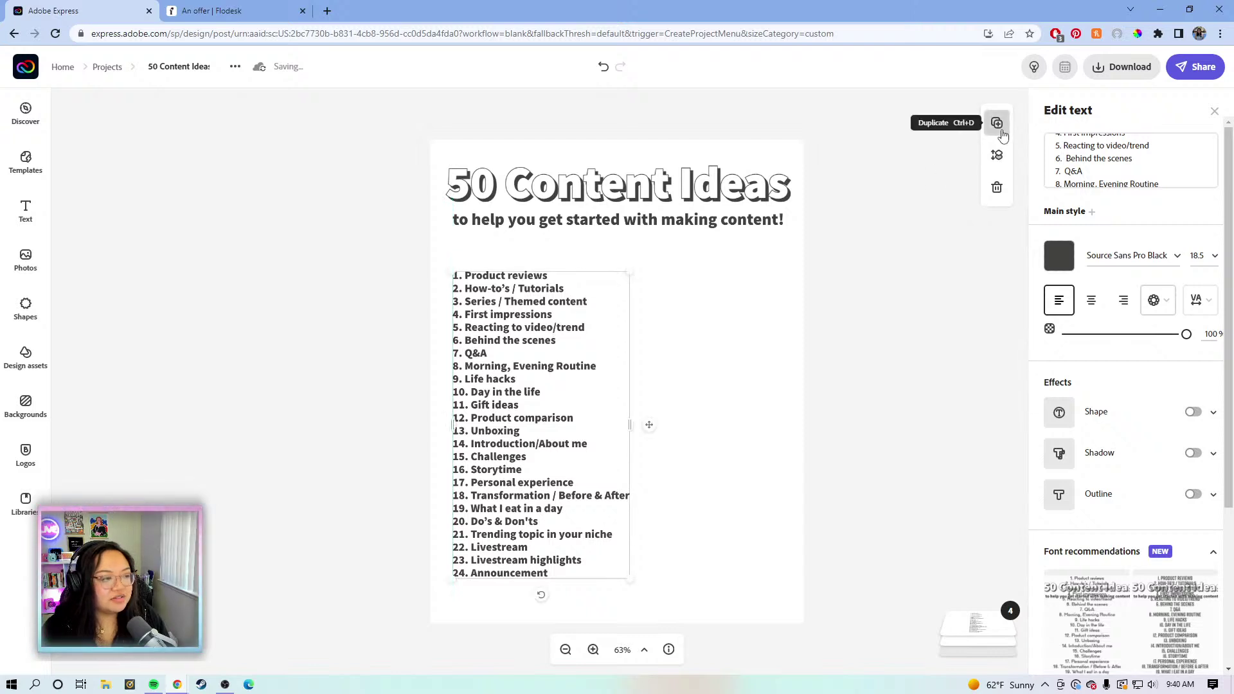
- Duplicate the ideas list and place the copy beside the original as a right column
key("ctrl+d")
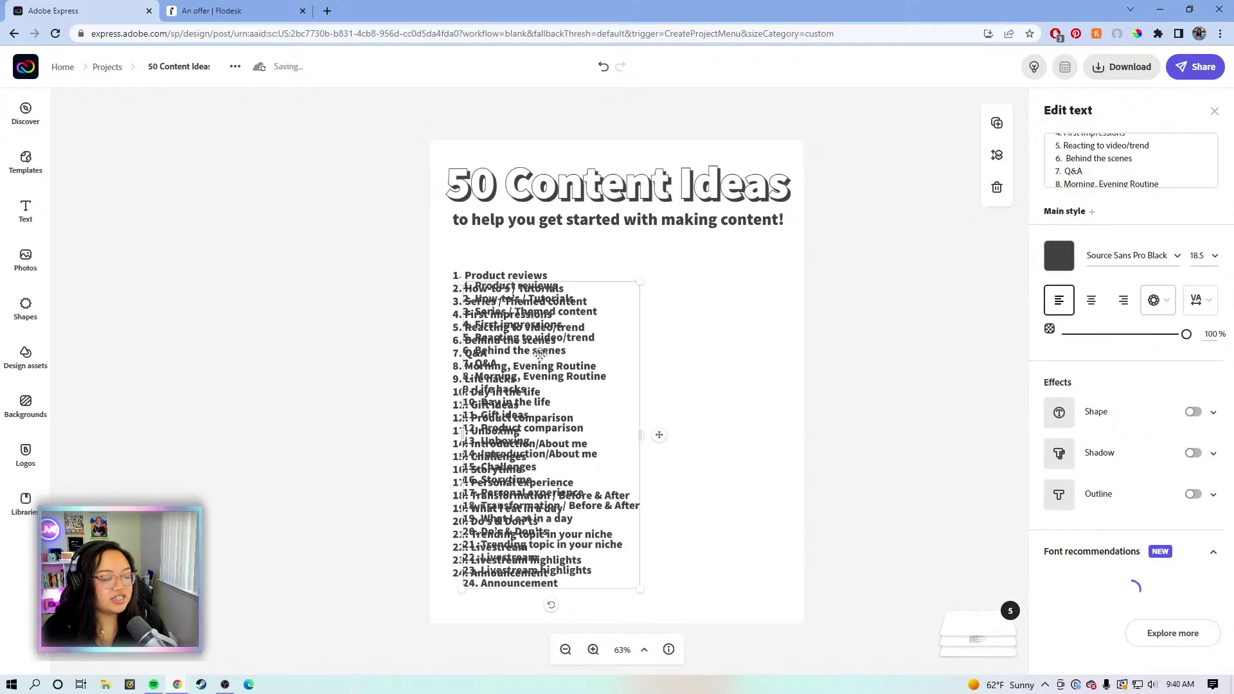
left_click_drag(540, 361, 718, 356)
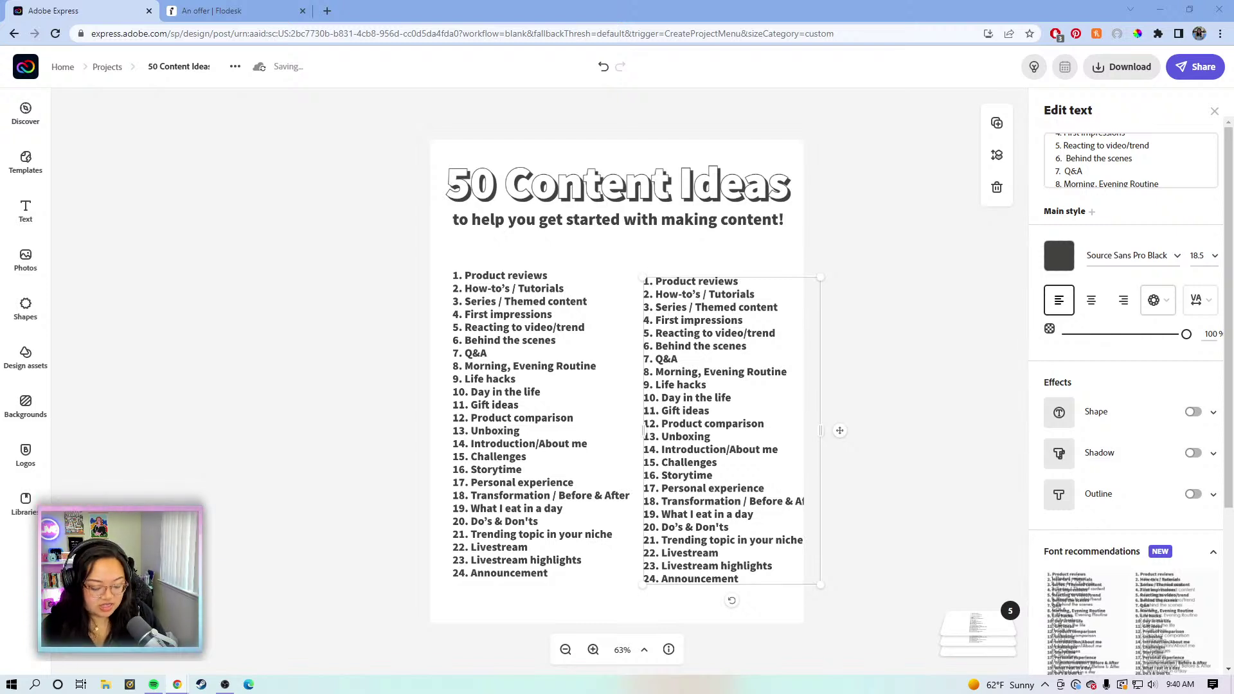
left_click_drag(698, 405, 714, 407)
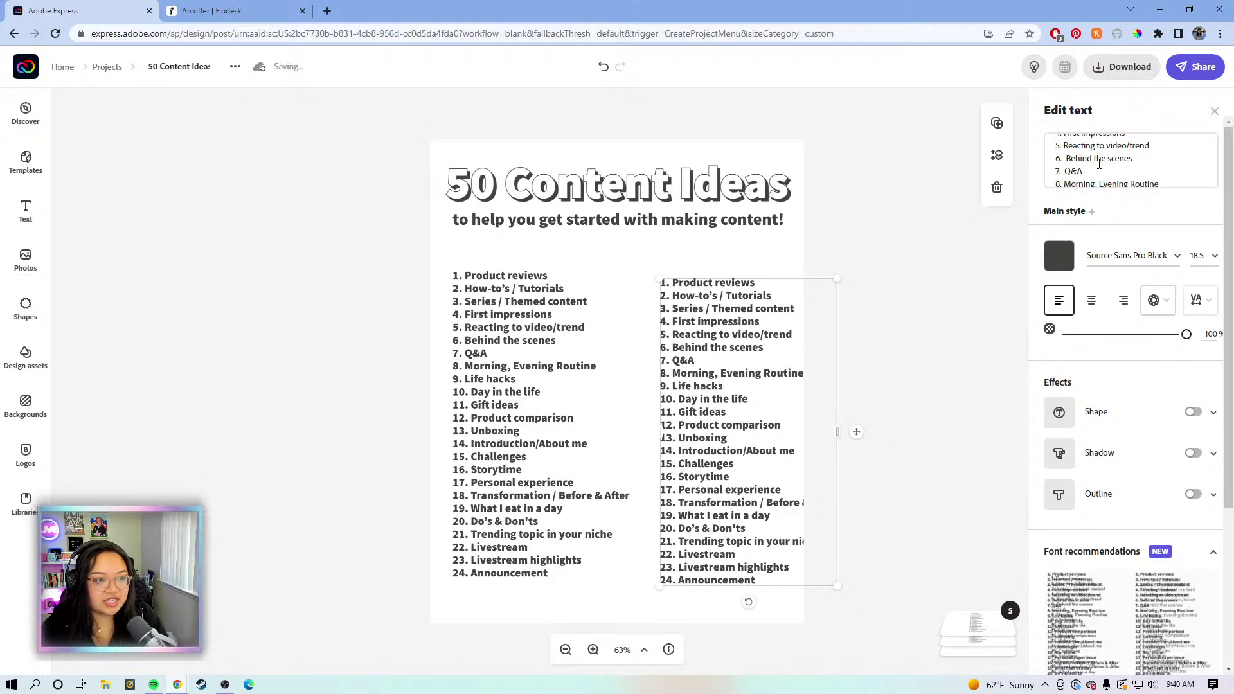
- Replace the copied list's text with ideas 25 to 50, from "25. Giveaway" to "50. How to make money in your niche"
left_click(1099, 164)
key("ctrl+a")
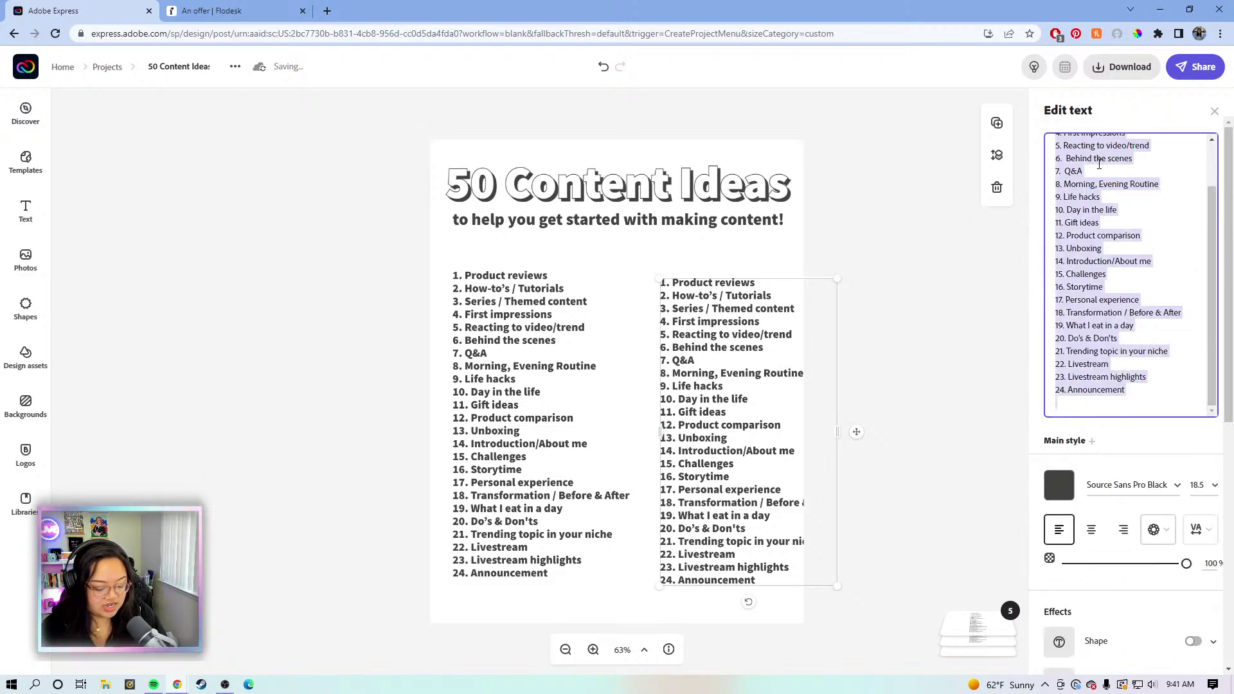
type("25. Giveaway 26. Vlog 27. Content Ideas for your niche 28. Social experiments 29. Top mistakes new people make 30. xyz for beginners 31. Cheap vs. Expensive products 32. Top 10 list 33. Top apps for your niche 34. Parody 35. Testimonial 36. How I made xyz 37. DIY tutorial 38. Best books for your niche 39. Promo video for your product 40. Productivity tips 41. What’s in my bag 42. Home tour 43. Office tour 44. Workspace / Desk tour 45. Video podcast 46. Current events / news 47. Collaborate with another creator 48. Assumptions about me 49. How I dealt with xyz 50. How to make money in your niche")
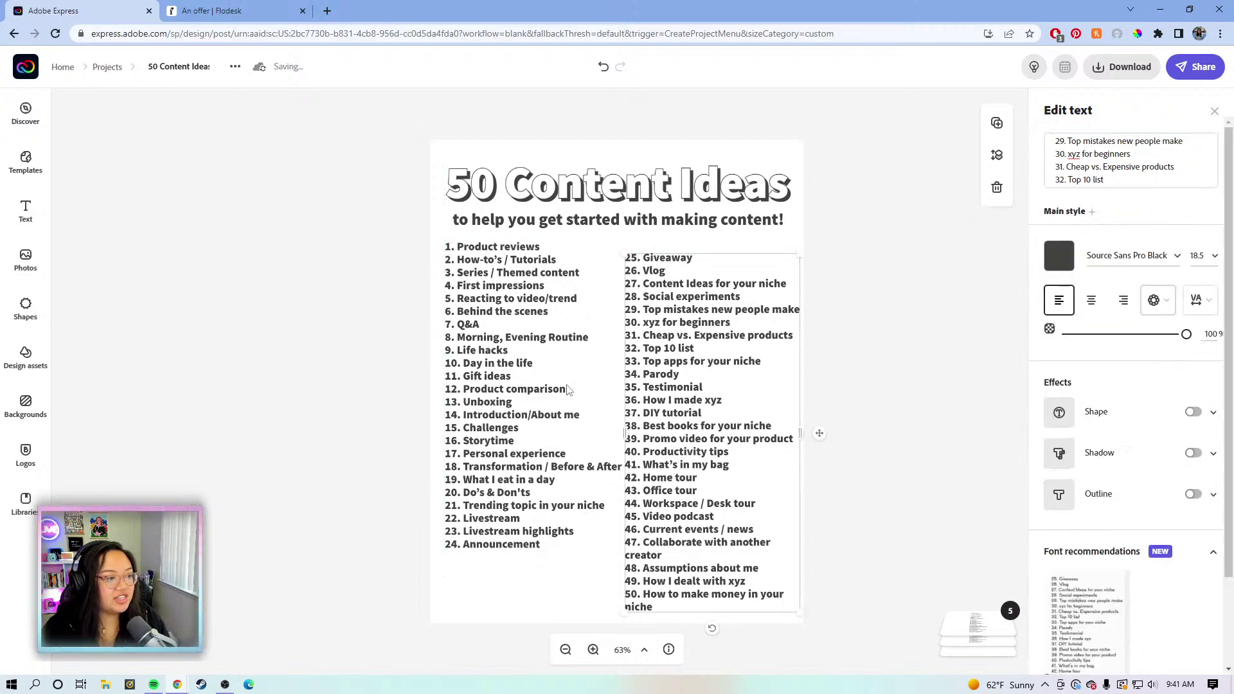
- Move the left column level with the top of the right column, and undo the last resize of the left column
left_click_drag(499, 399, 494, 408)
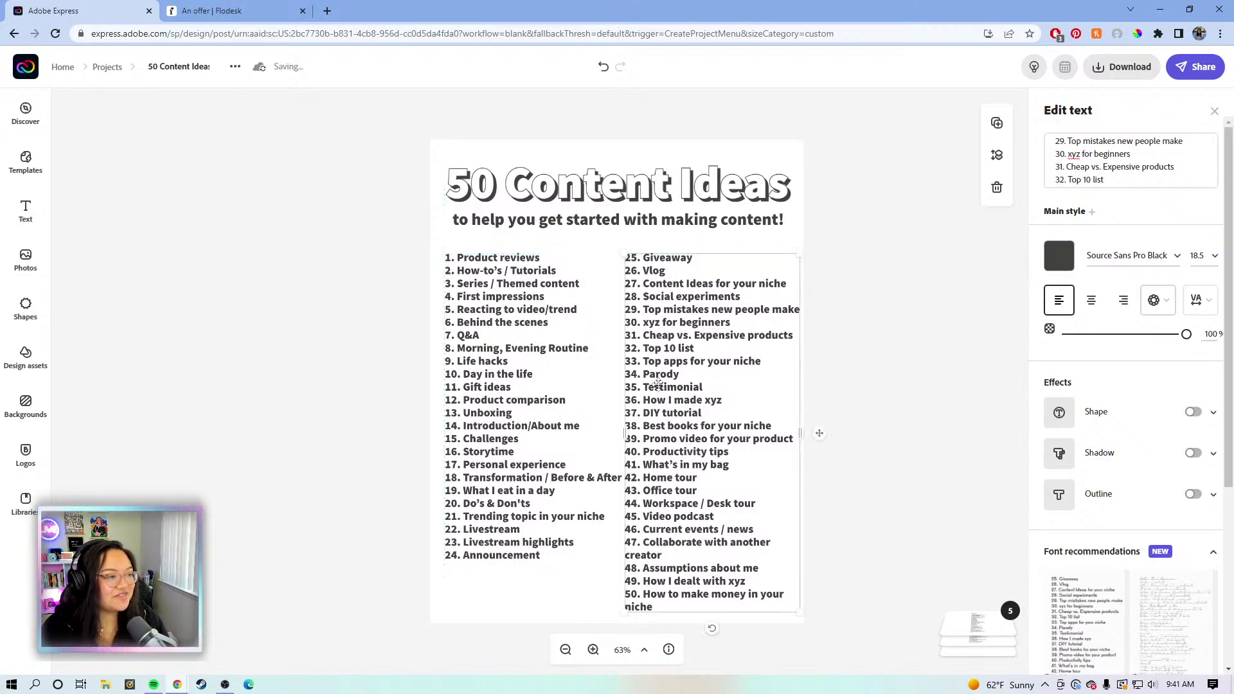
left_click(540, 483)
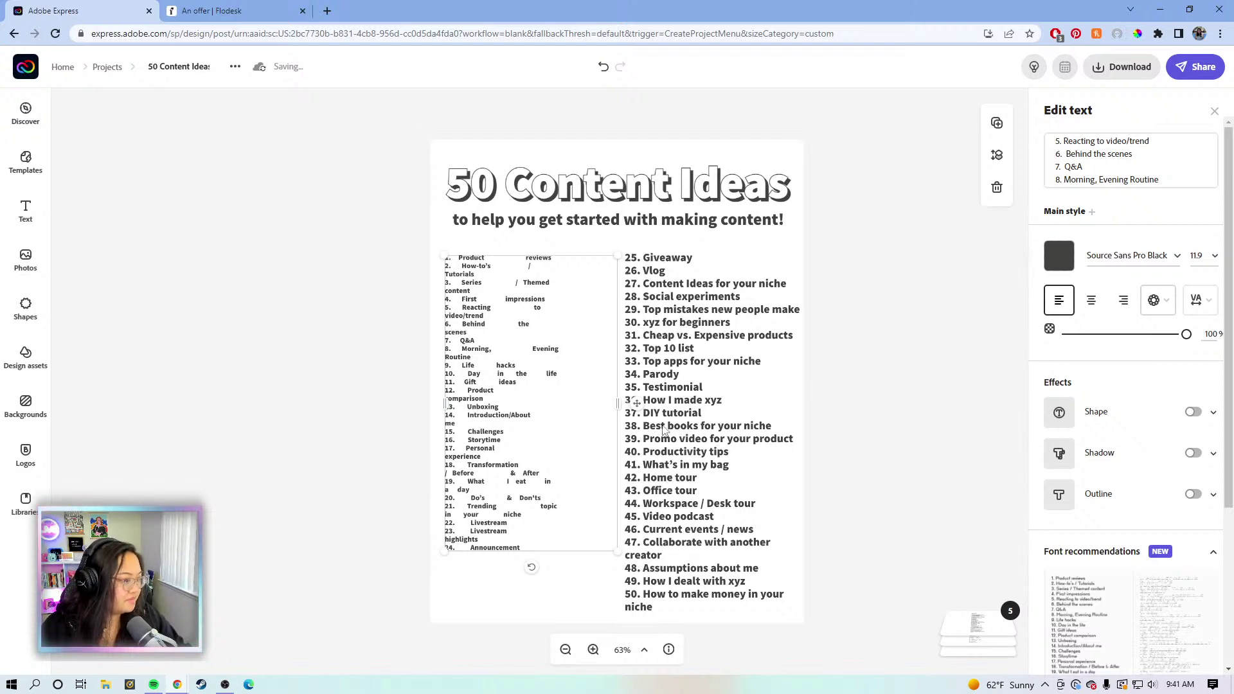
key("ctrl+z")
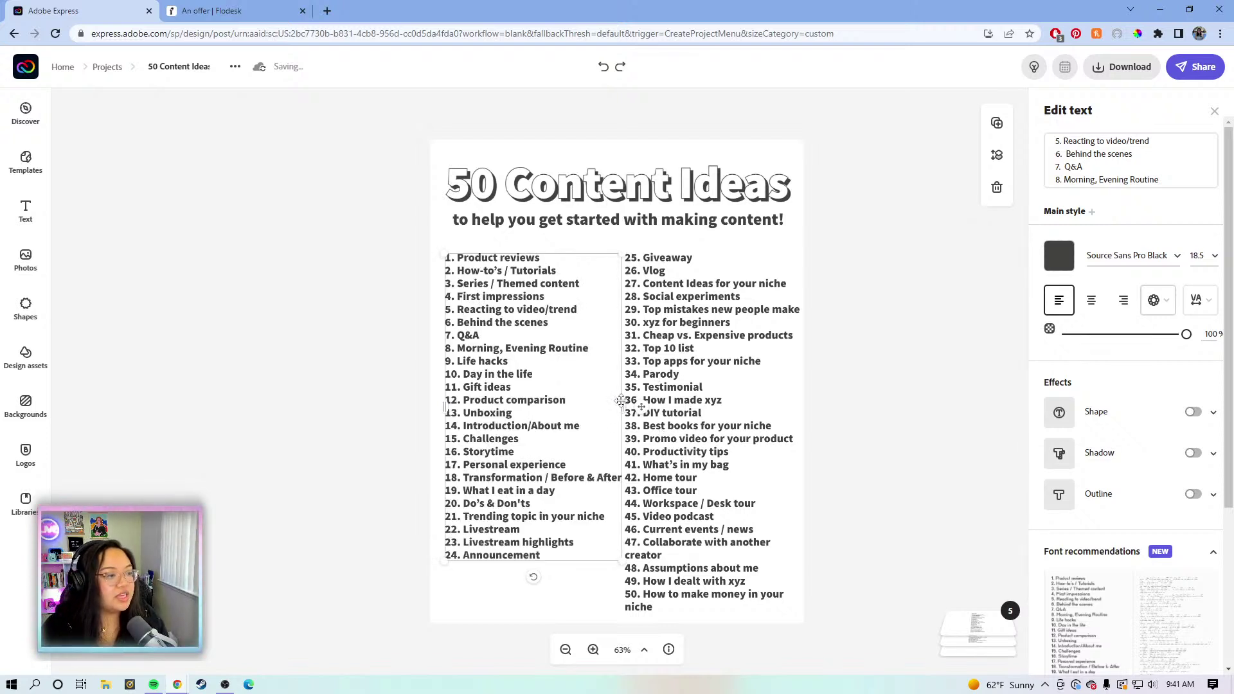
- Set the text size of both idea columns to 17
left_click(1197, 255)
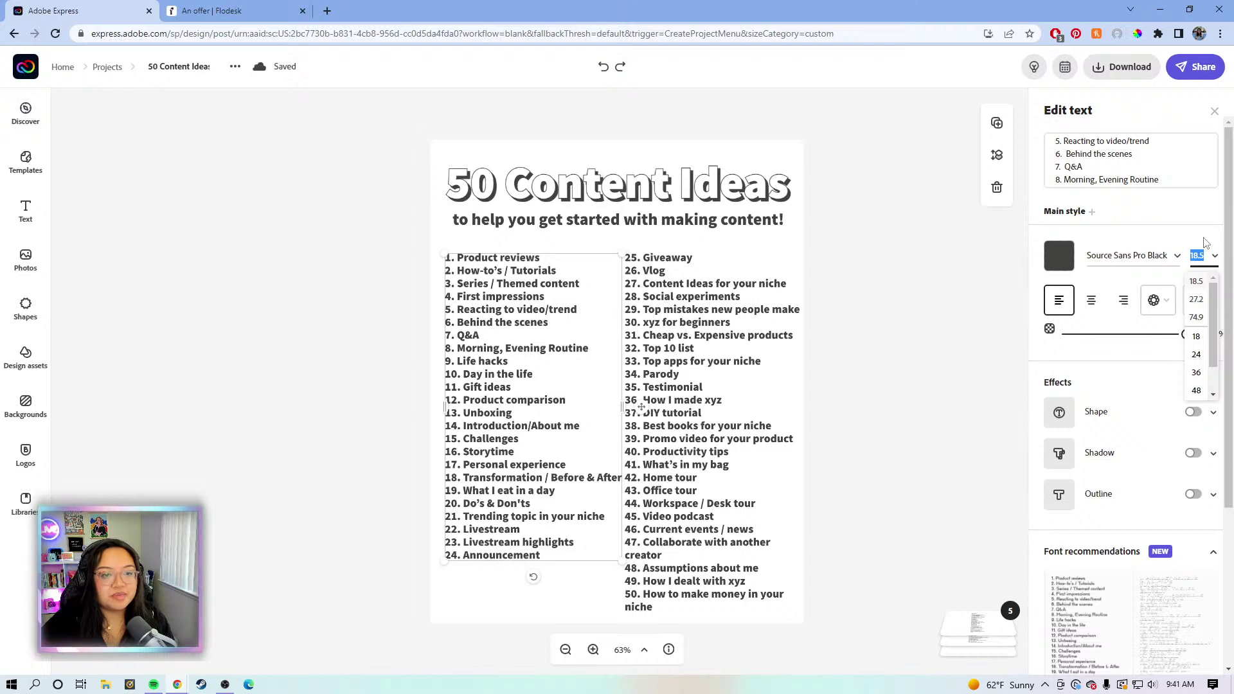
key("BackSpace")
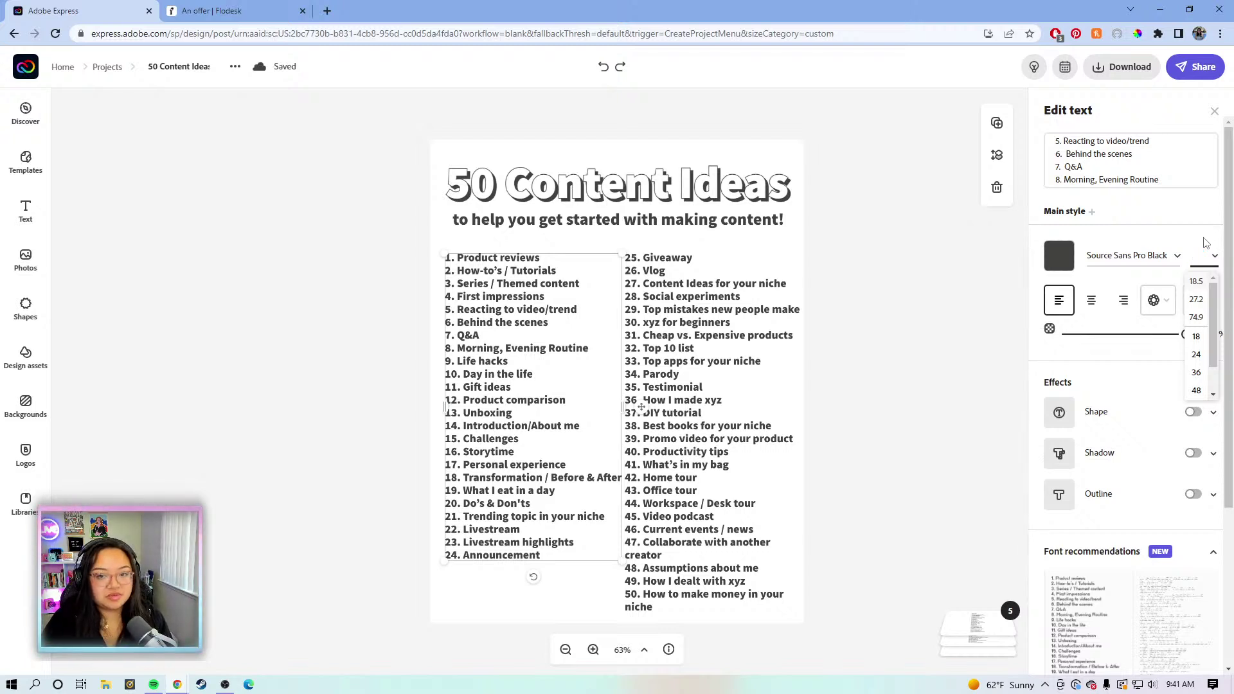
key("Return")
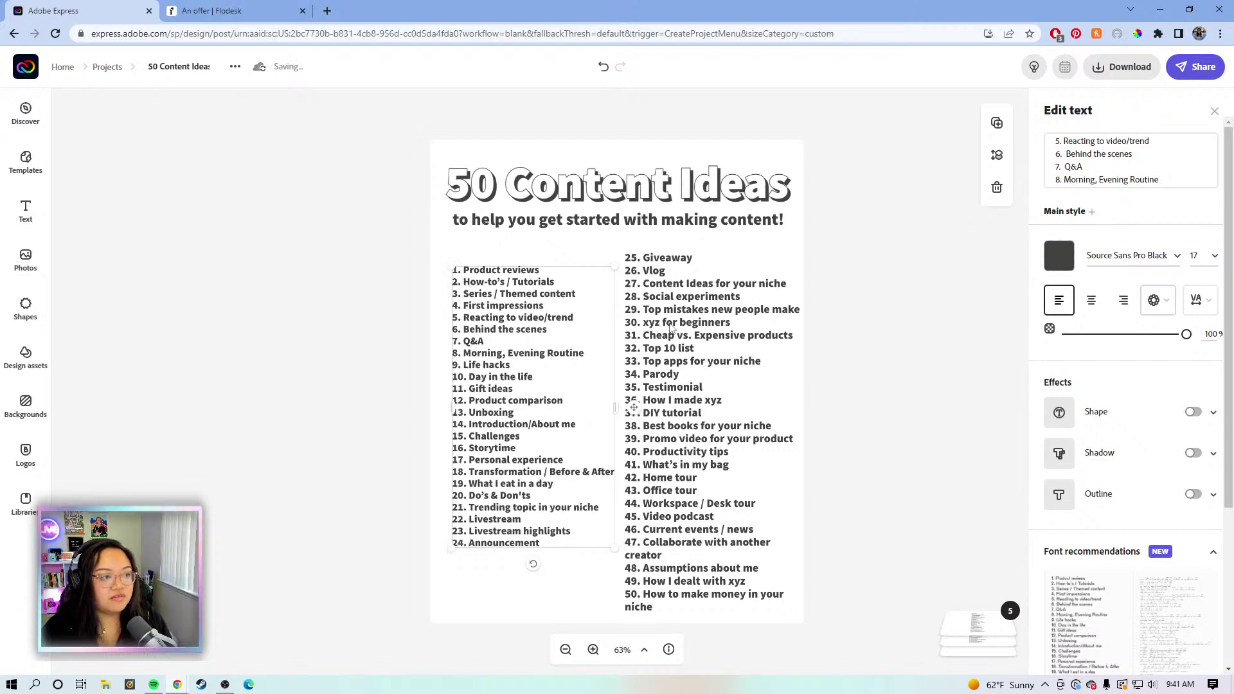
left_click(671, 326)
left_click(1203, 255)
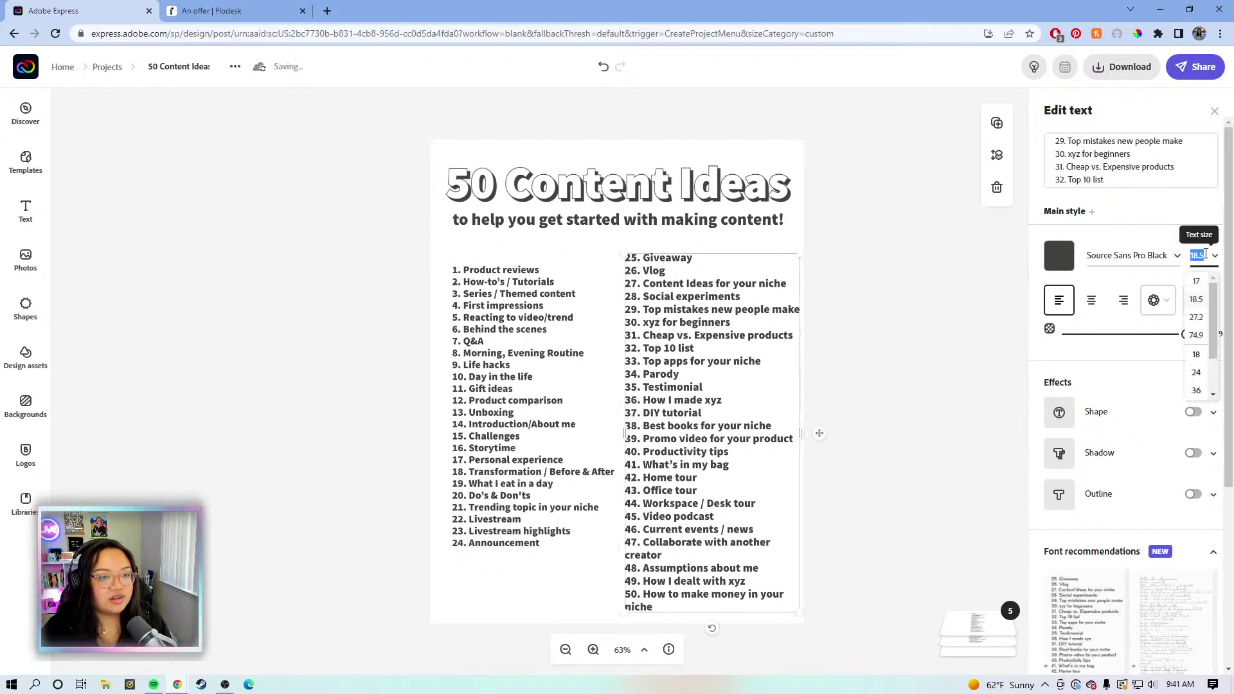
type("17")
key("Return")
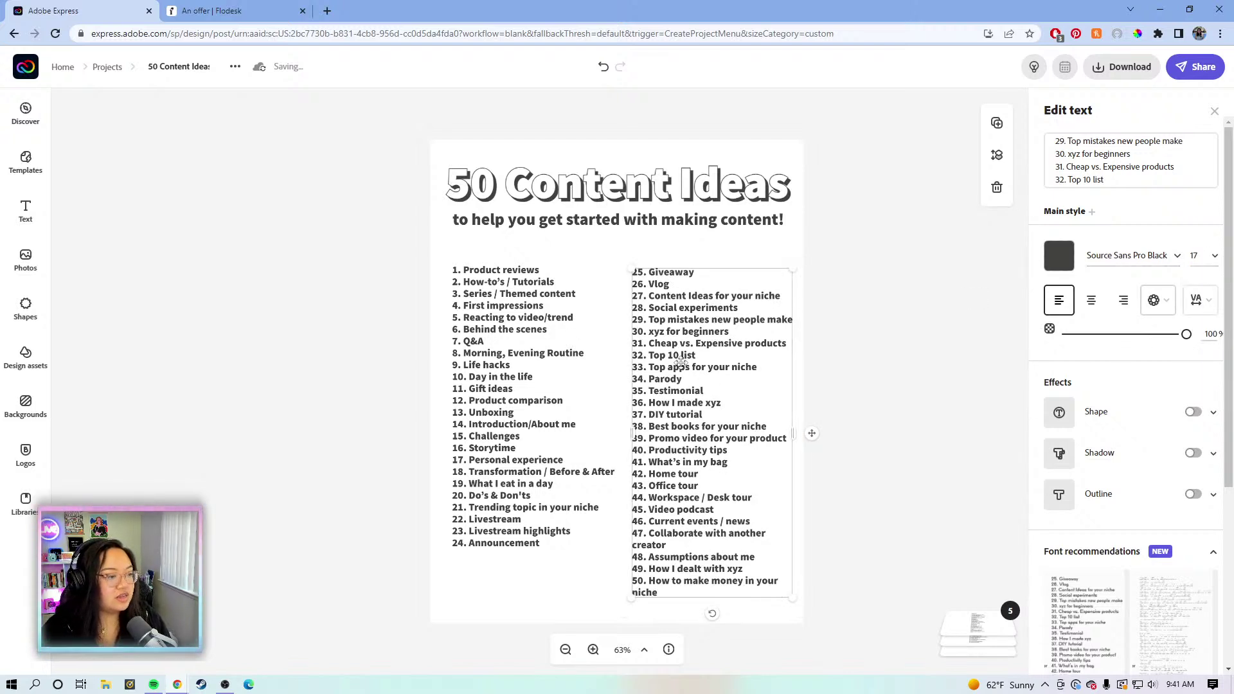
- Move both idea columns up so that their first lines are level below the subtitle
left_click_drag(505, 324, 501, 299)
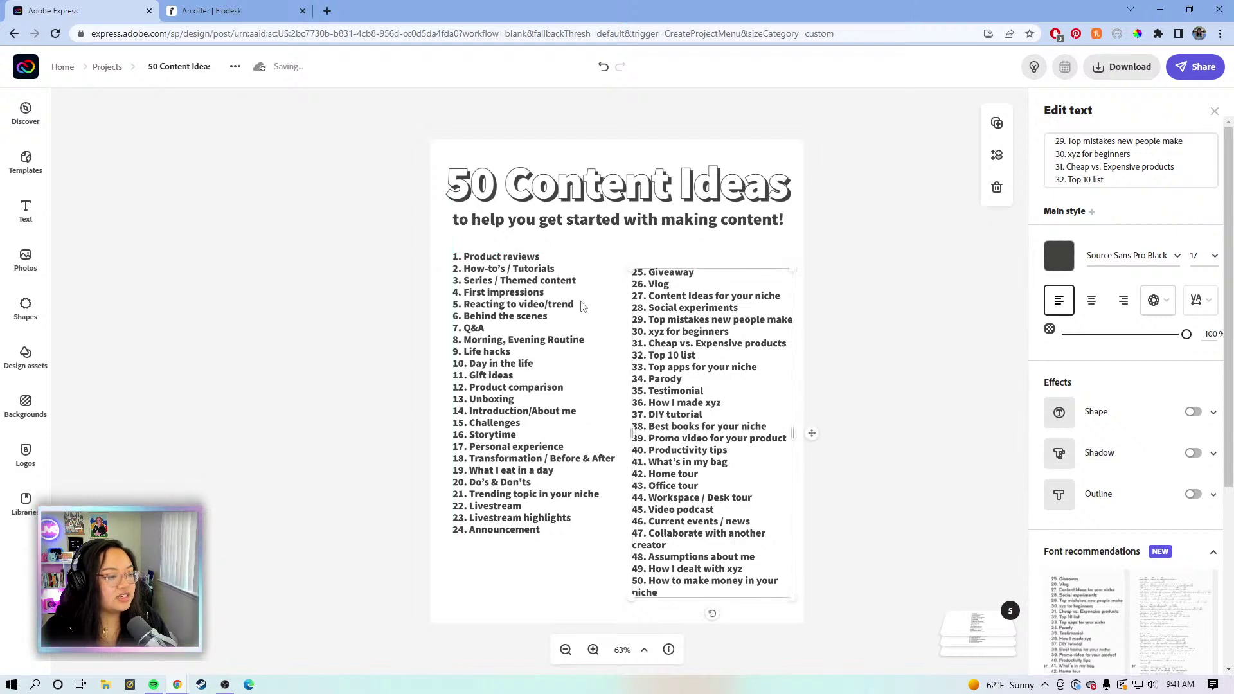
left_click_drag(682, 311, 691, 307)
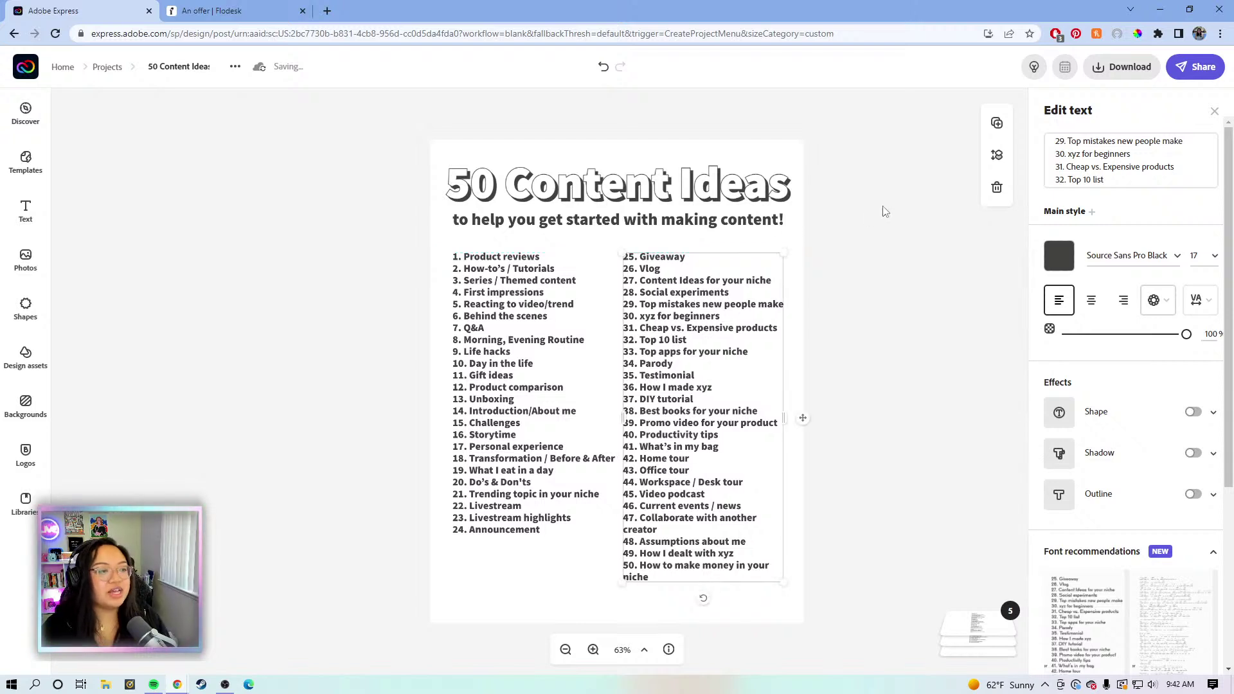
left_click(884, 211)
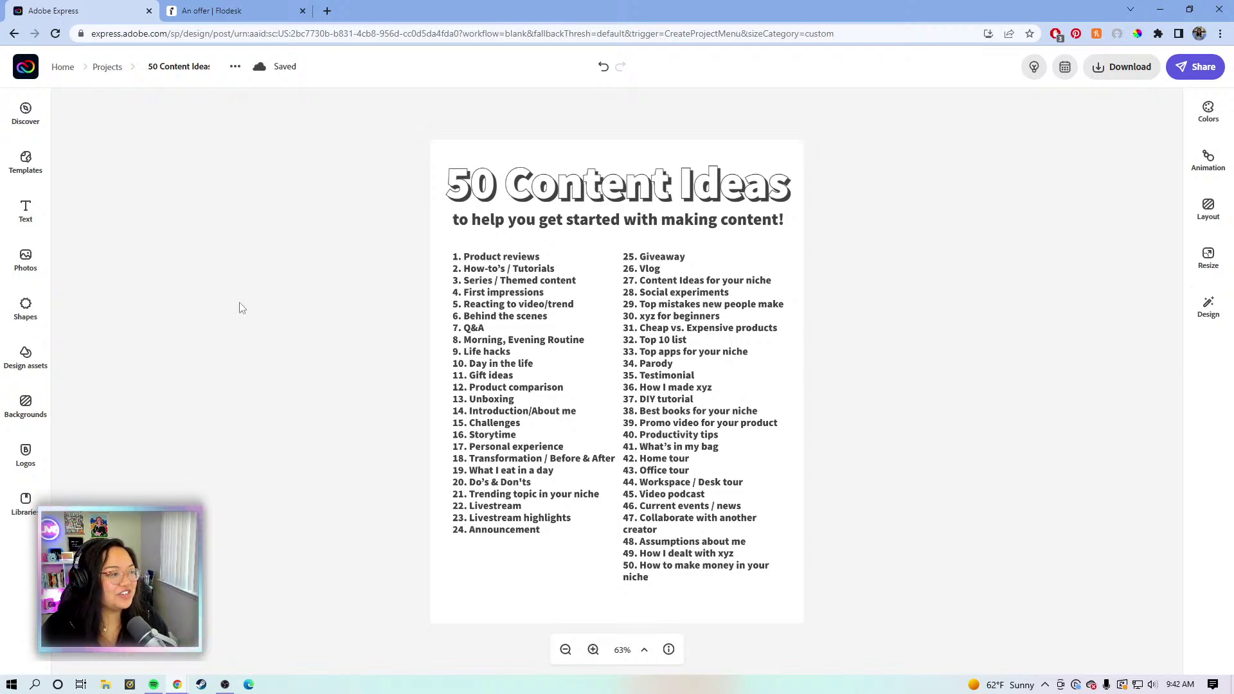
left_click(52, 249)
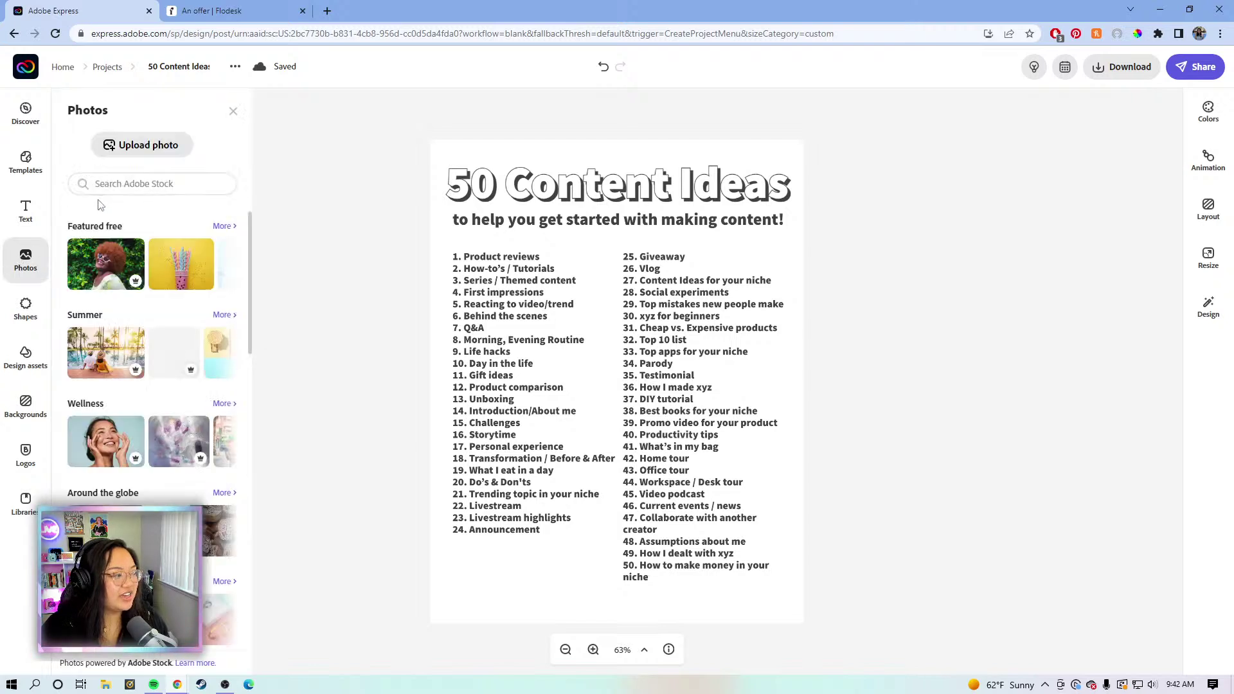
left_click(237, 112)
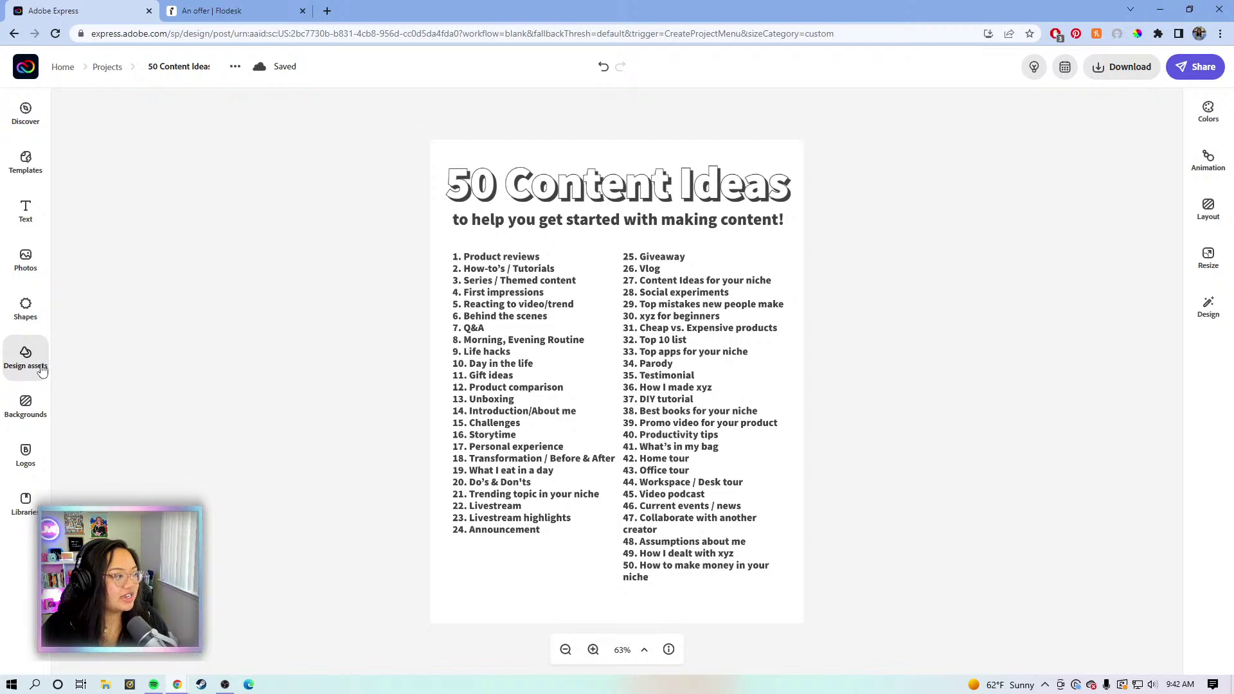
left_click(29, 357)
left_click(170, 143)
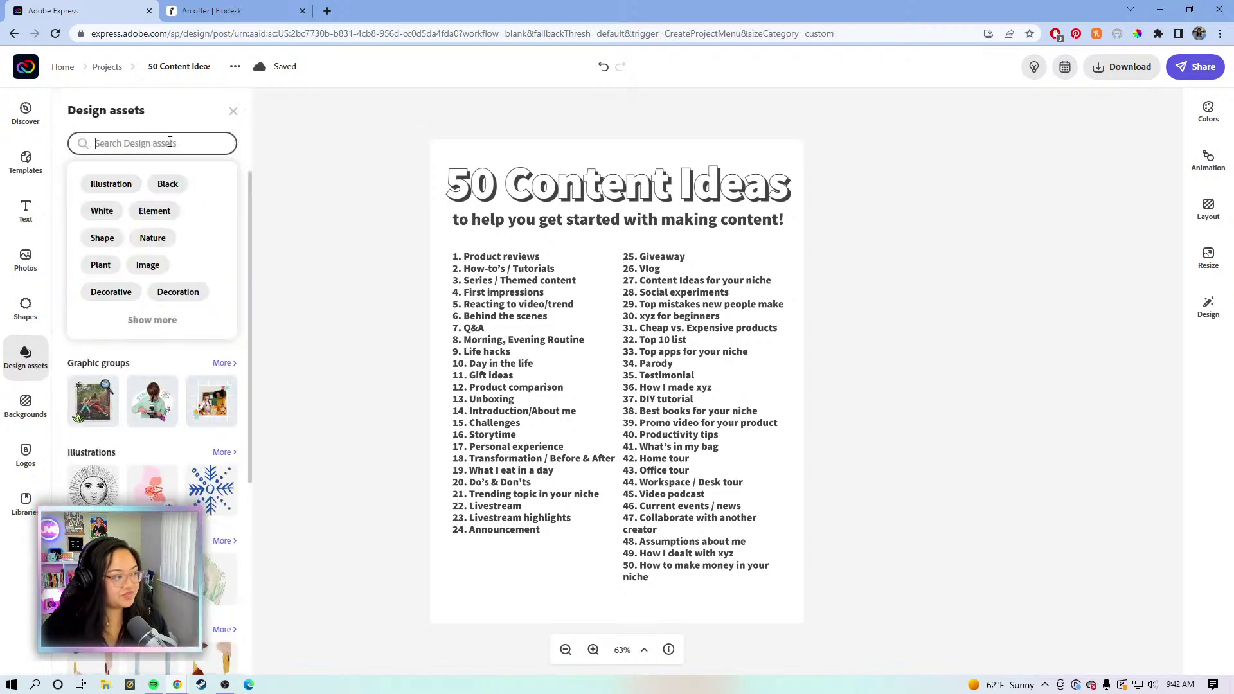
- Search the background library for "gradient"
left_click(27, 415)
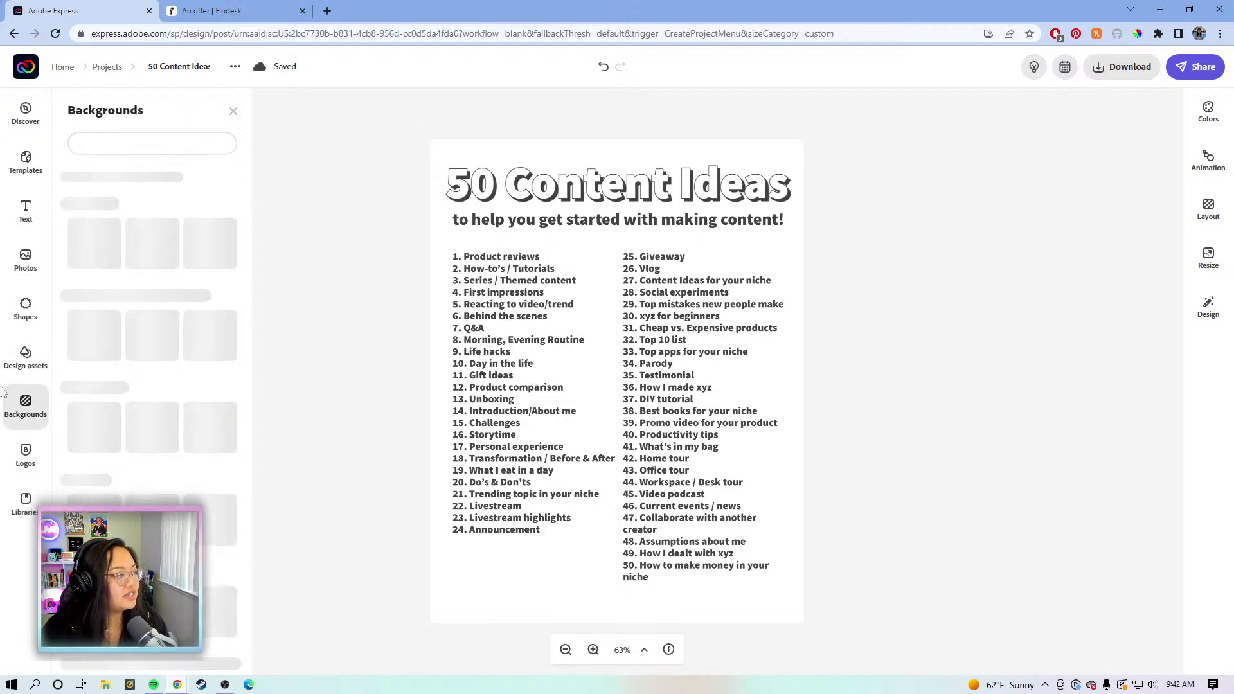
left_click(184, 183)
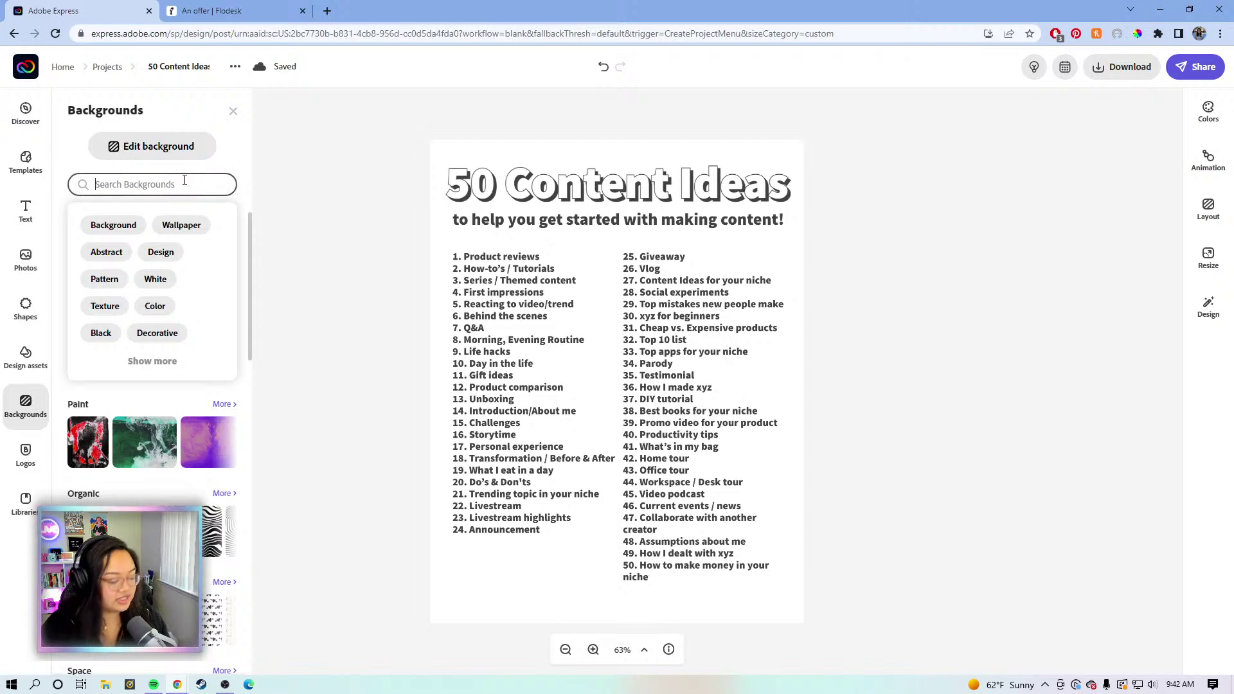
type("gradient")
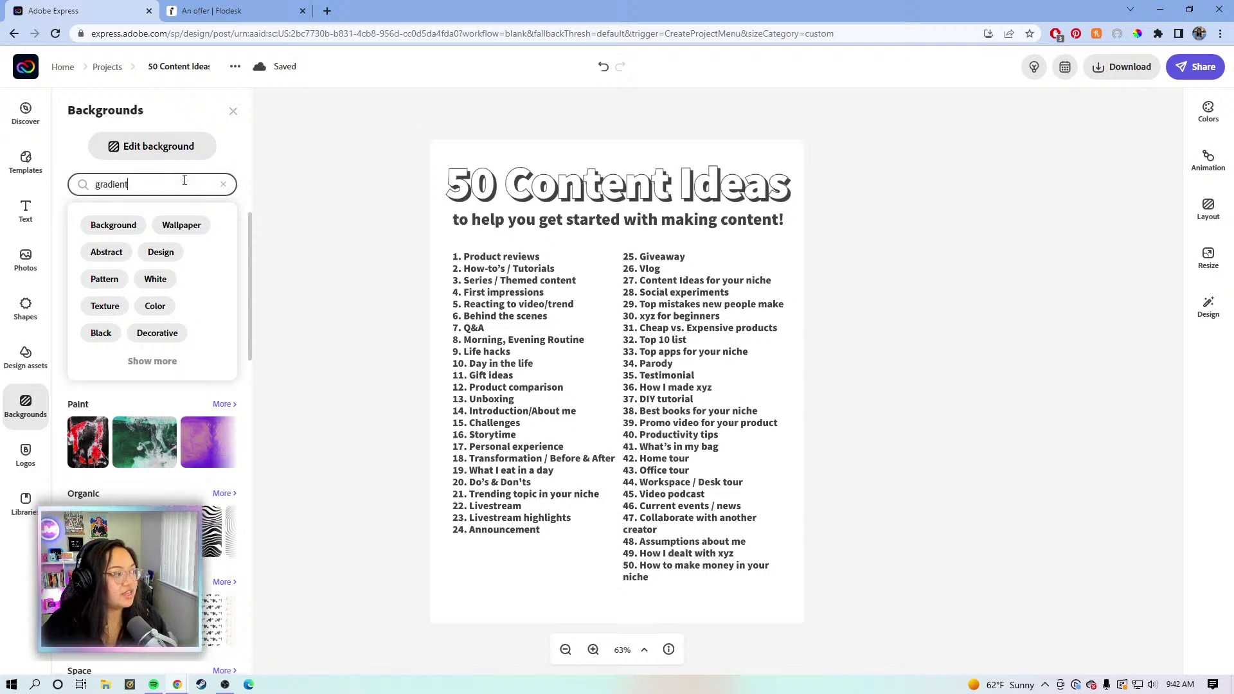
key("Return")
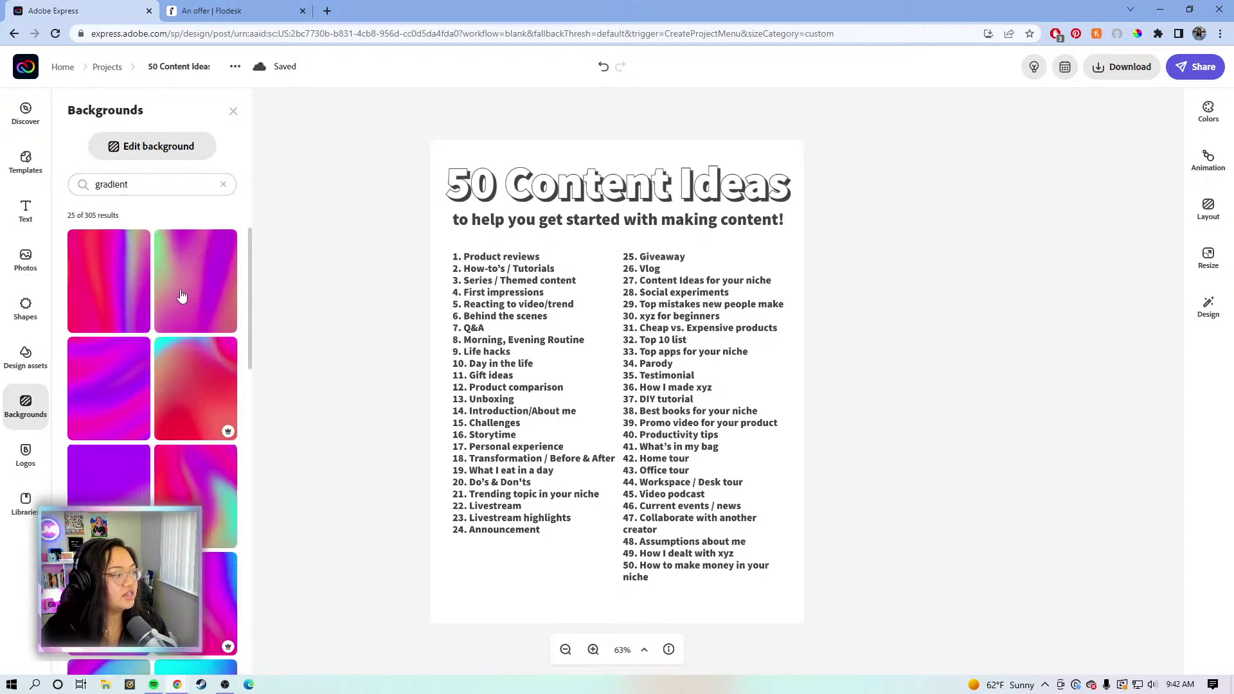
- Pin the purple pattern with a wireframe cube, striped hexagon and curved shapes as the page background
scroll(182, 295, "down", 10)
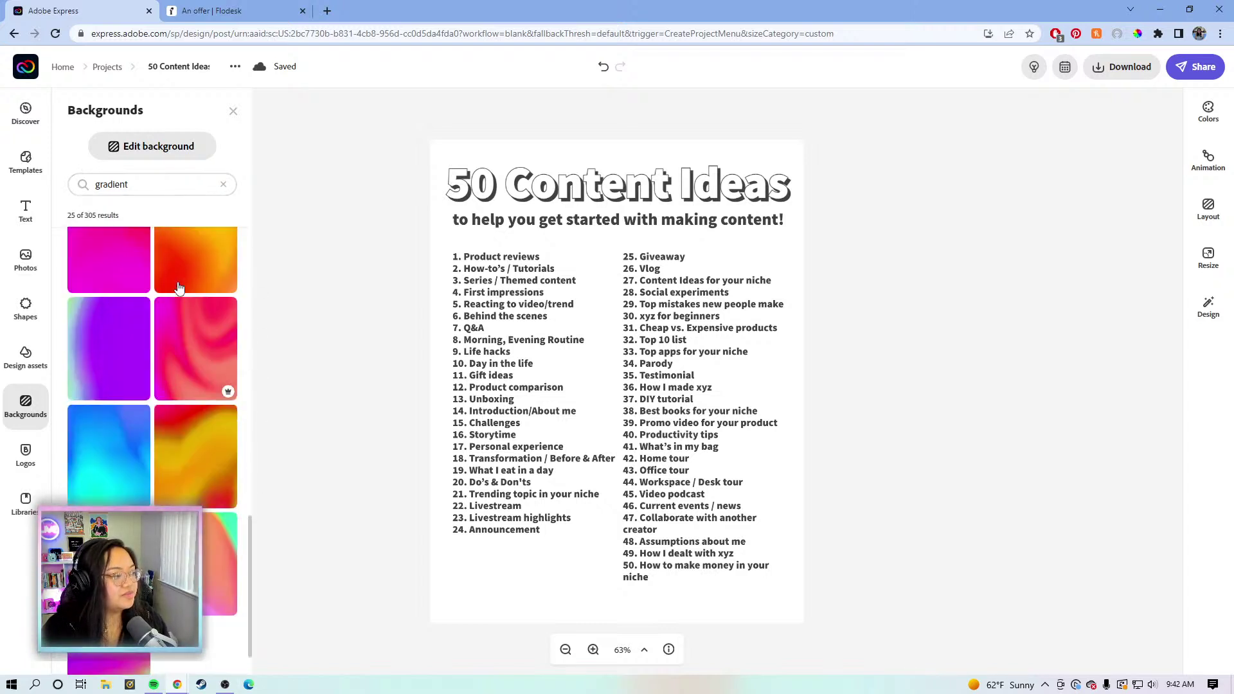
scroll(180, 287, "down", 5)
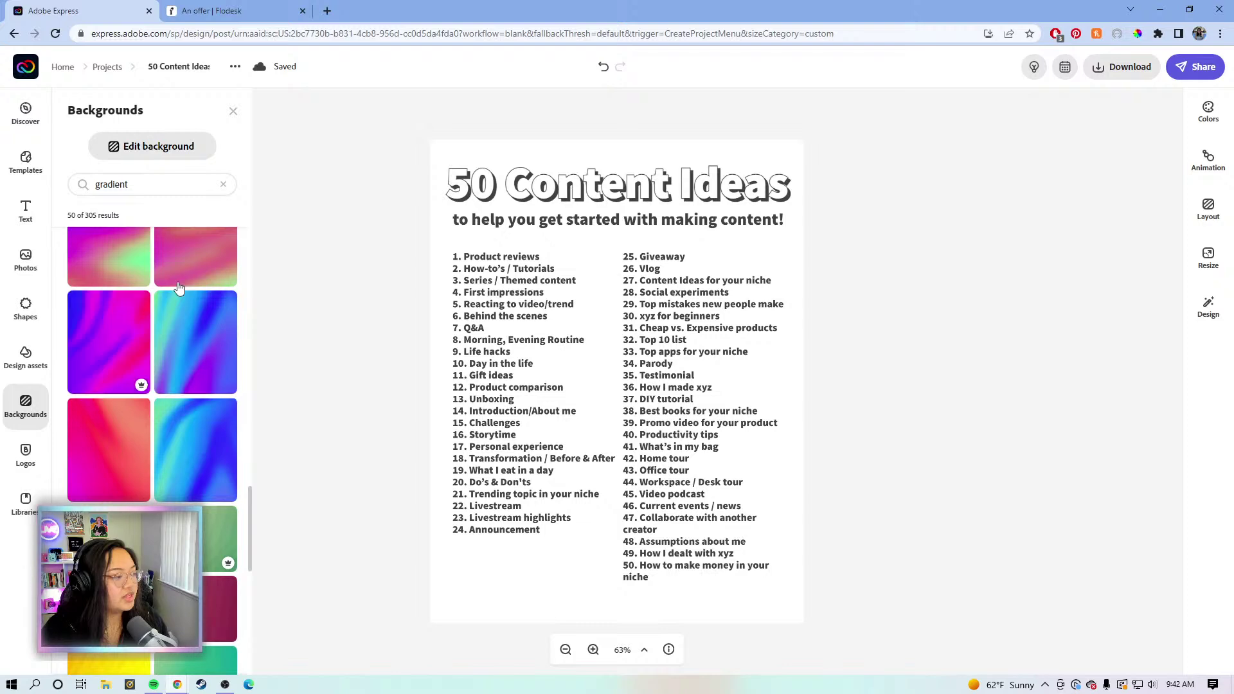
scroll(179, 287, "down", 10)
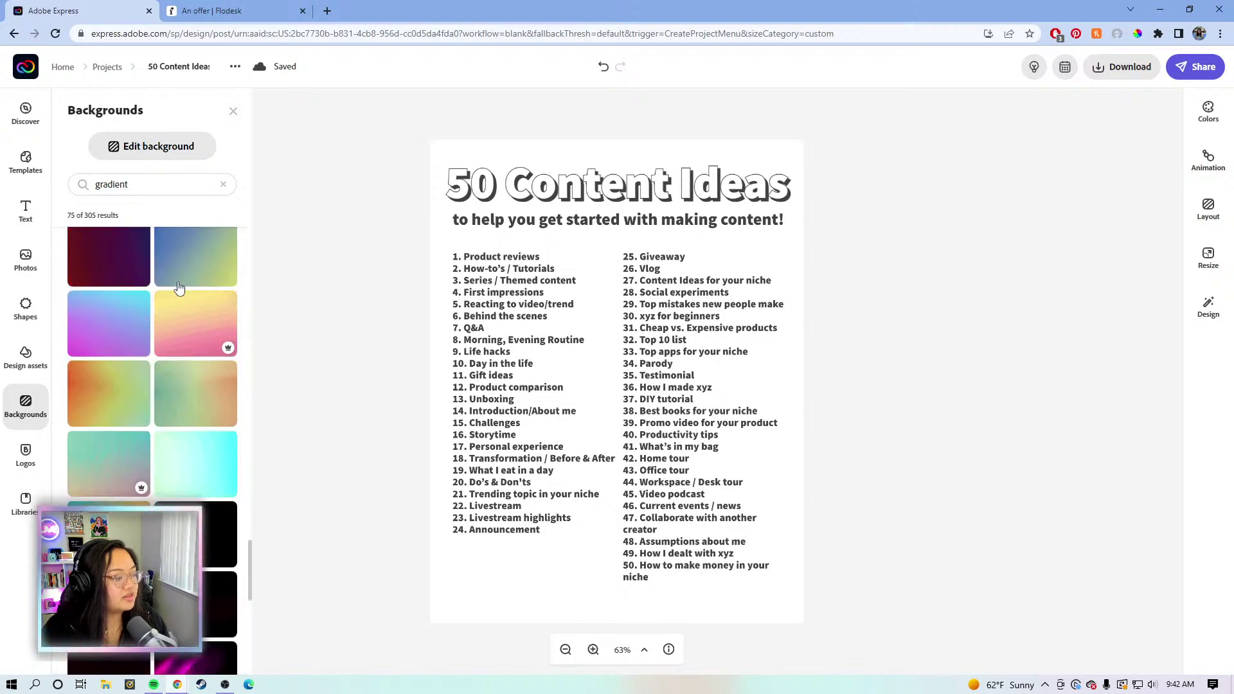
scroll(179, 287, "down", 10)
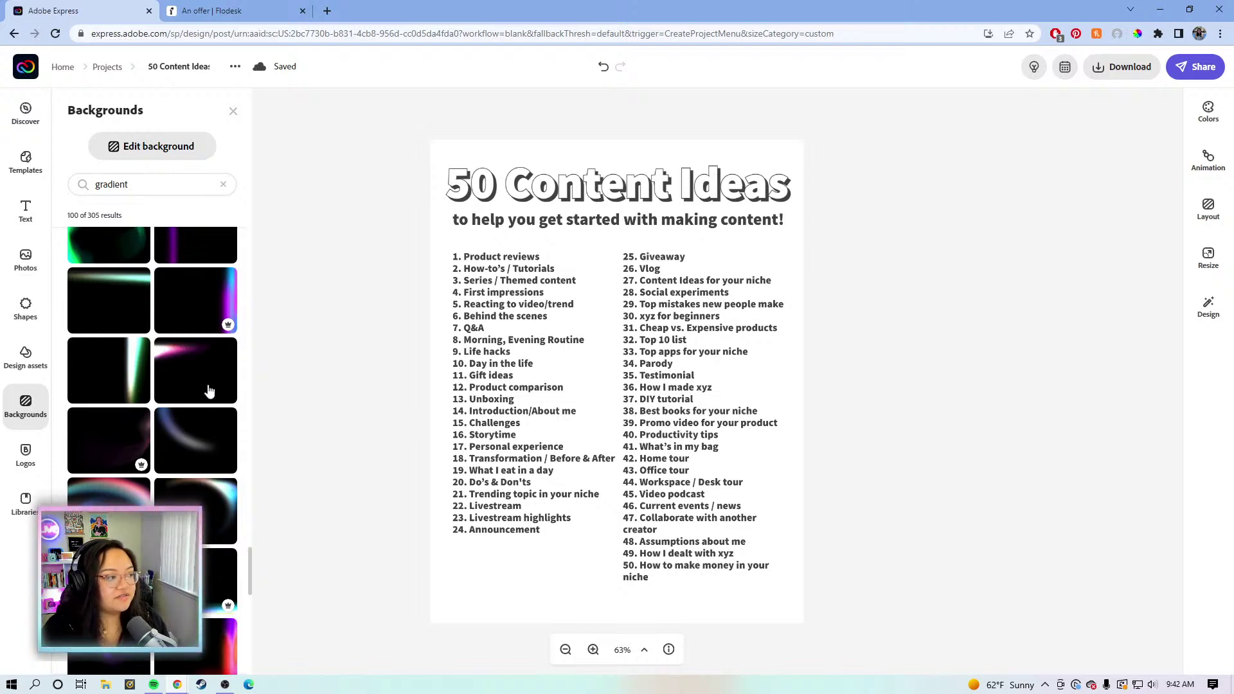
scroll(167, 385, "down", 3)
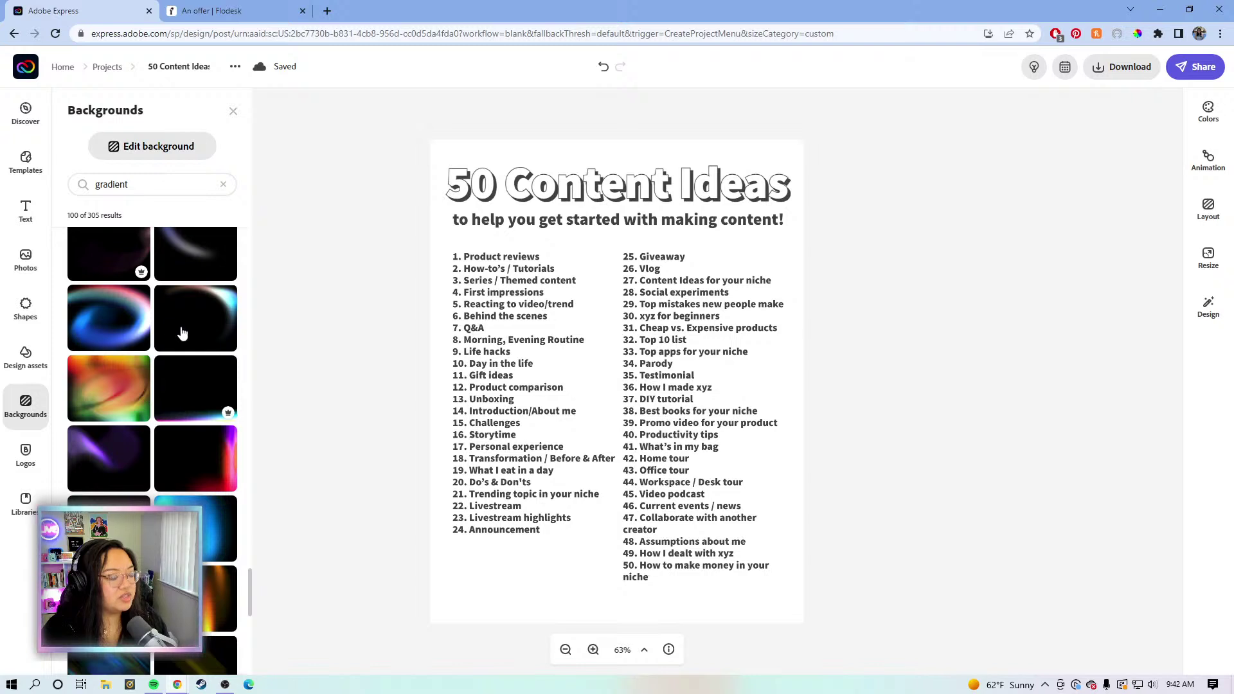
scroll(170, 454, "down", 6)
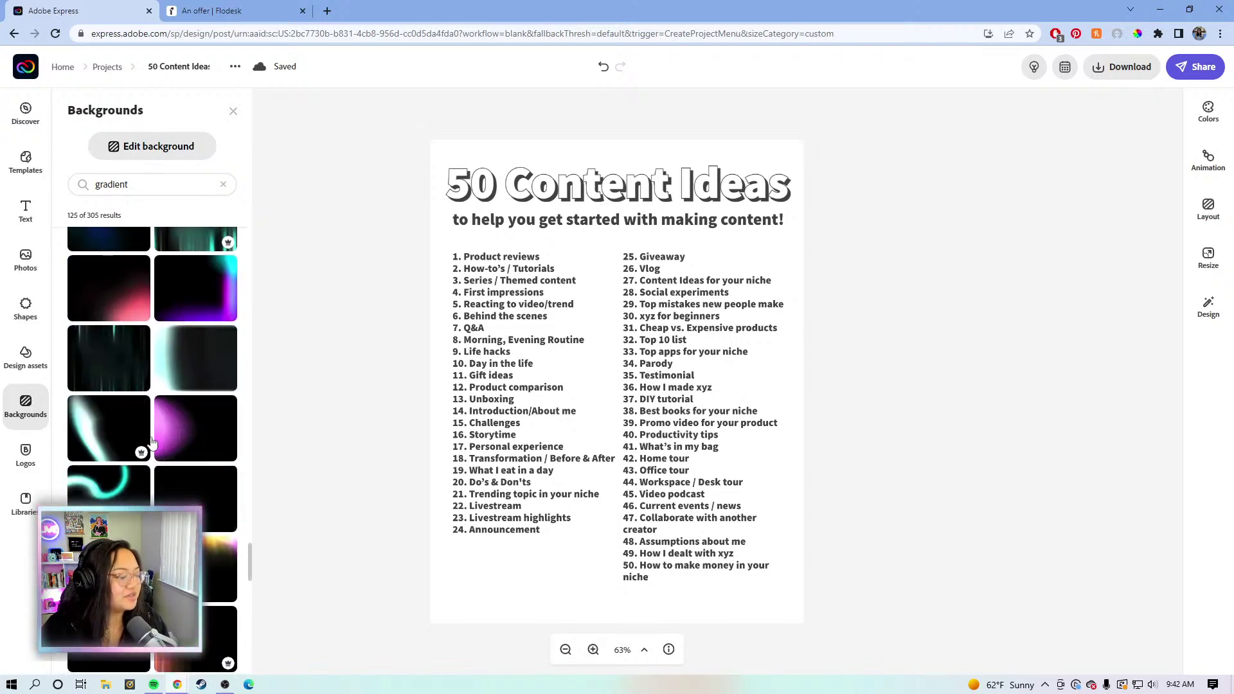
scroll(146, 436, "down", 3)
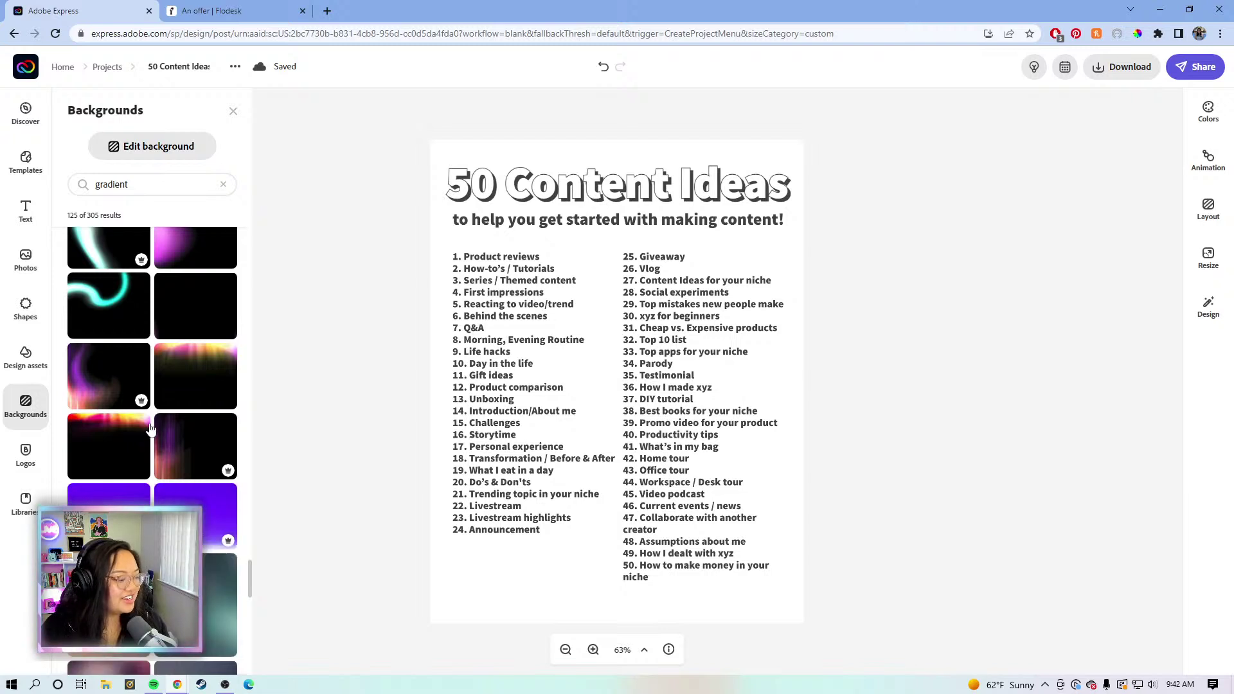
scroll(150, 429, "down", 10)
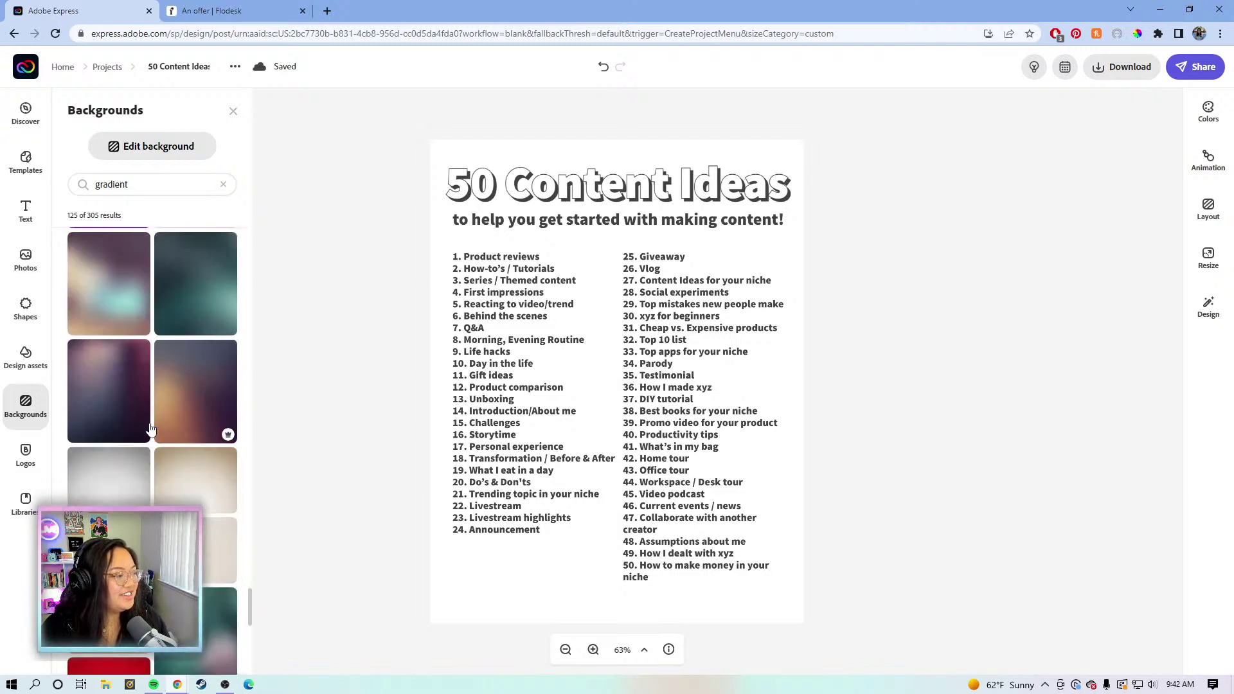
scroll(150, 429, "down", 2)
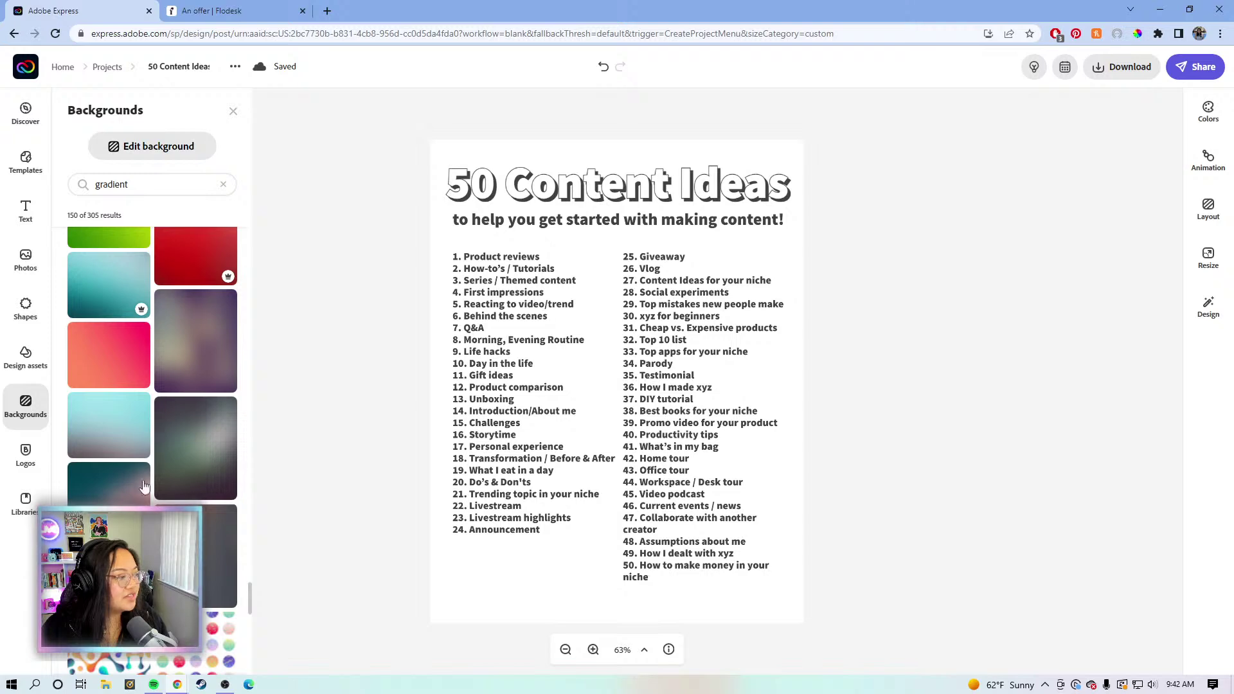
scroll(193, 476, "down", 3)
scroll(97, 372, "down", 3)
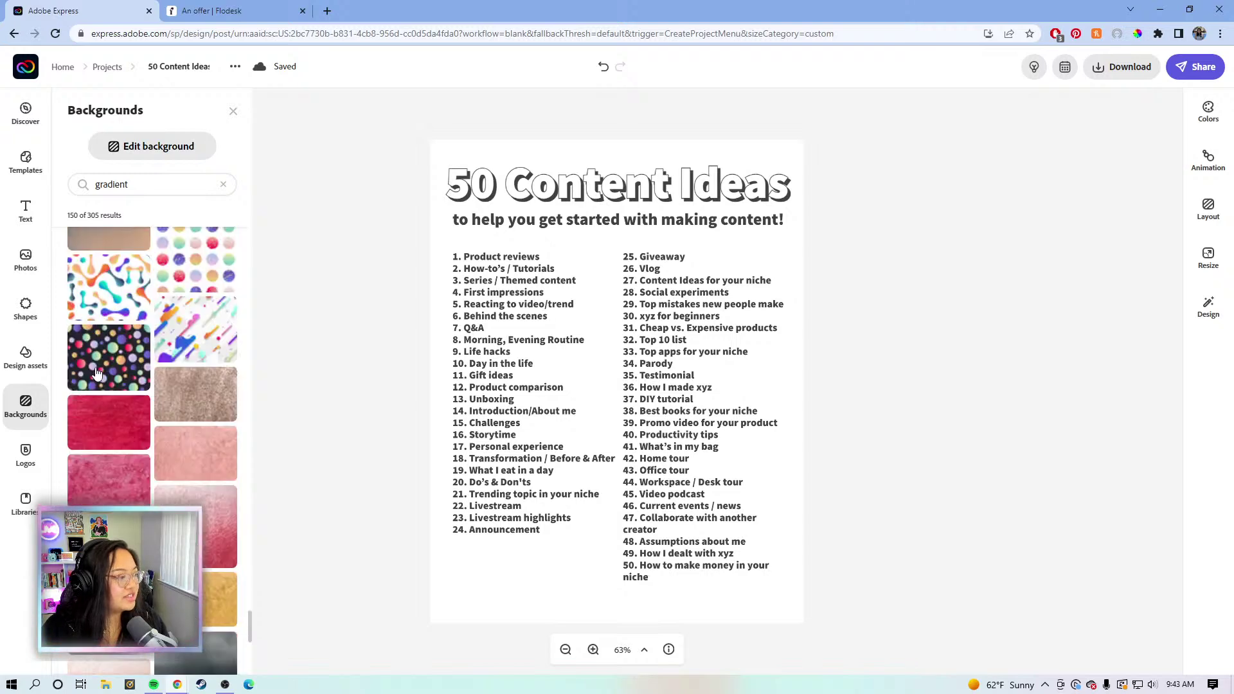
scroll(184, 346, "down", 10)
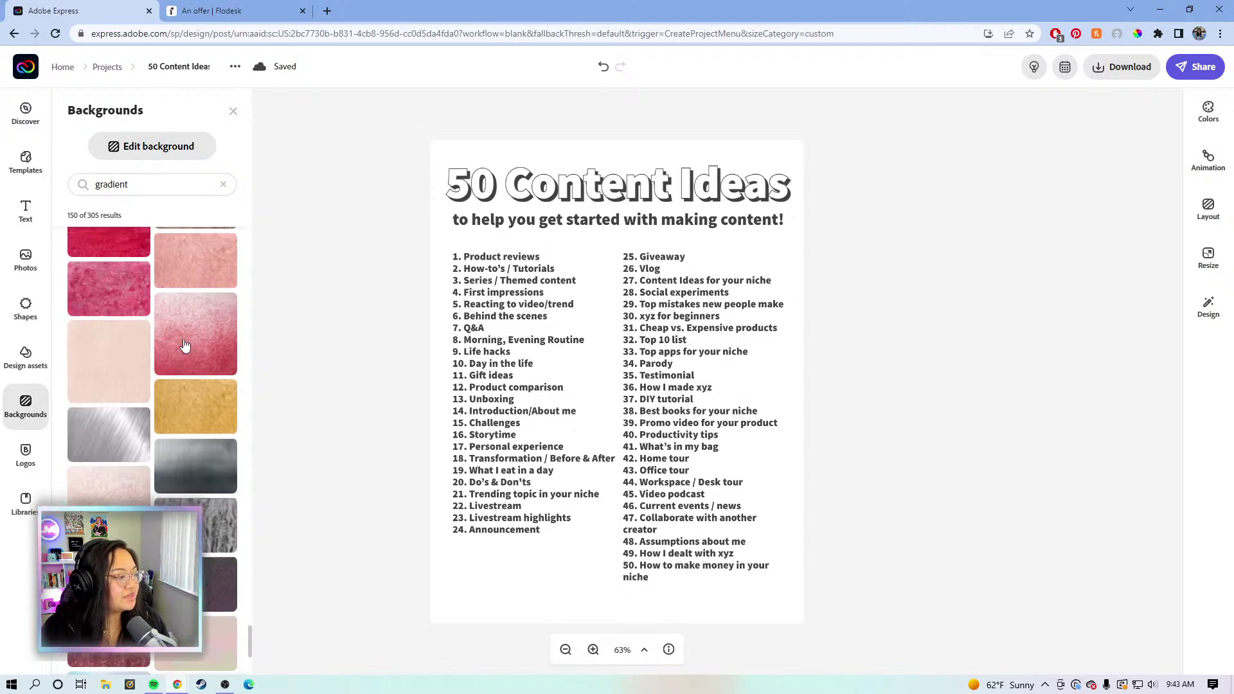
scroll(184, 345, "down", 10)
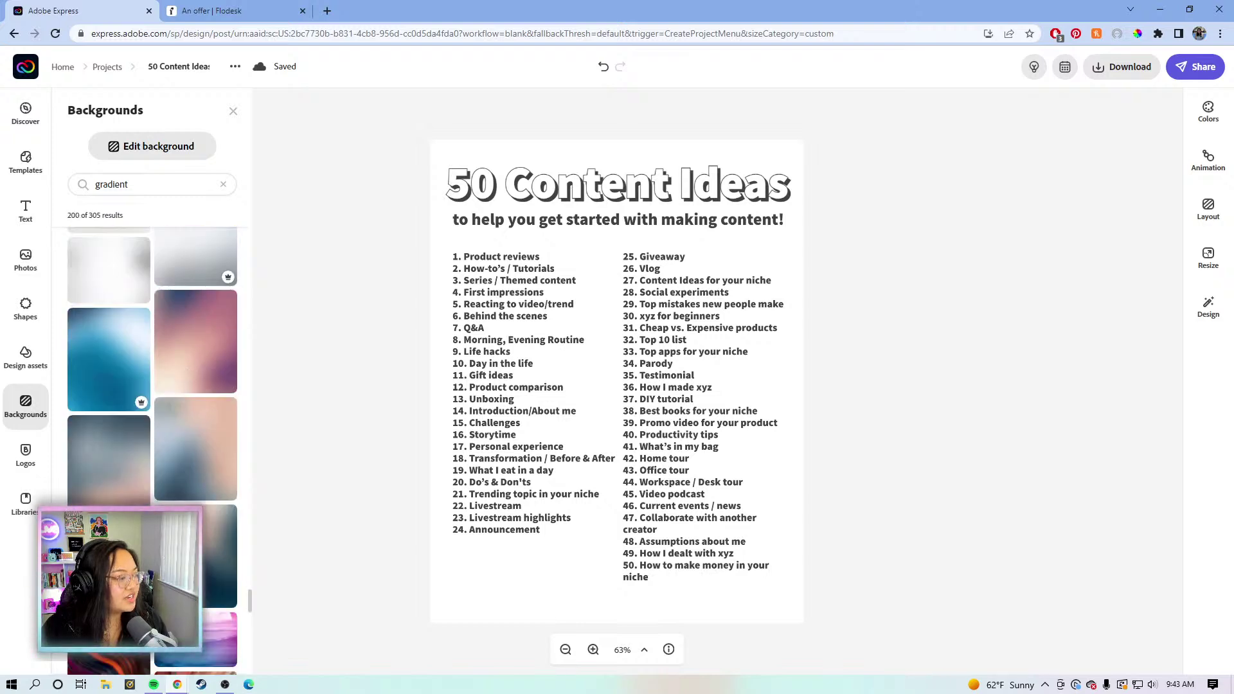
scroll(181, 371, "down", 10)
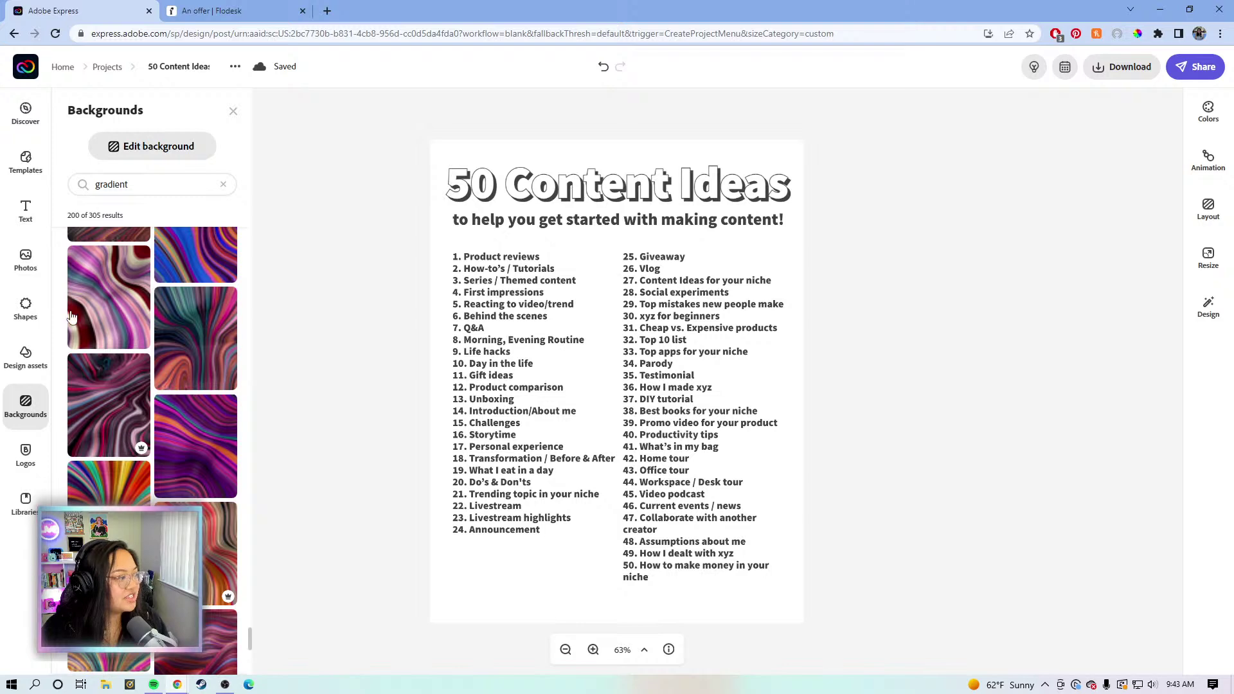
scroll(192, 386, "down", 10)
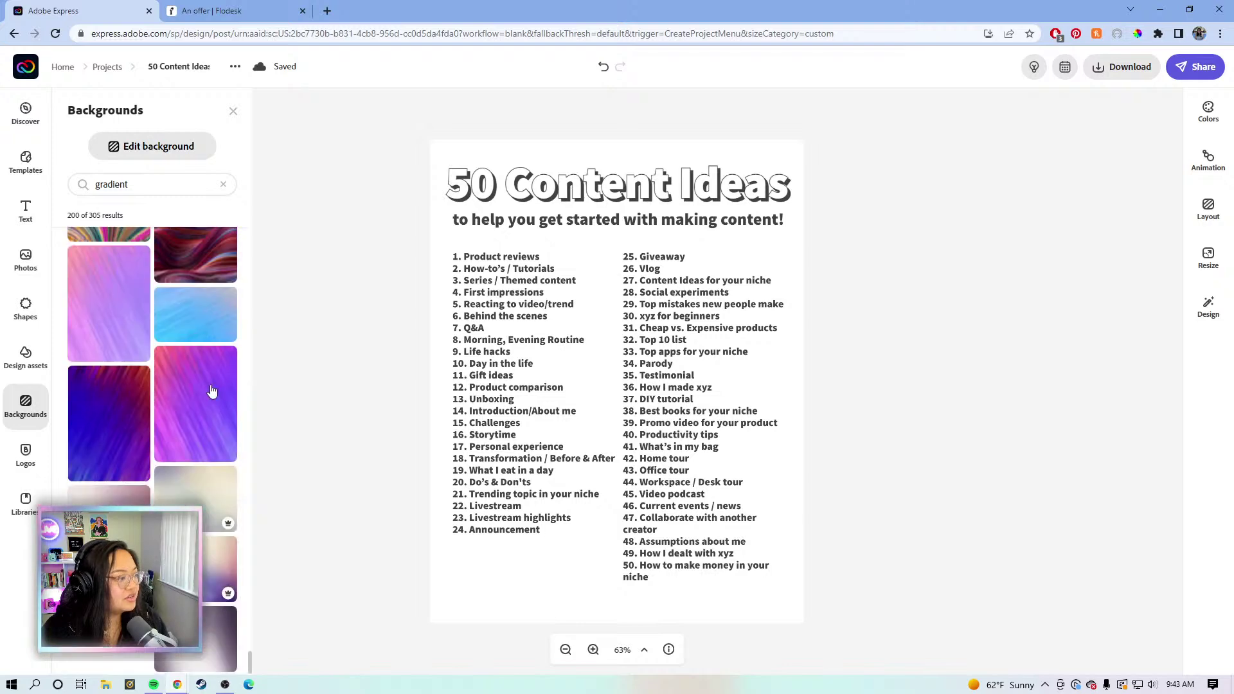
scroll(212, 391, "down", 10)
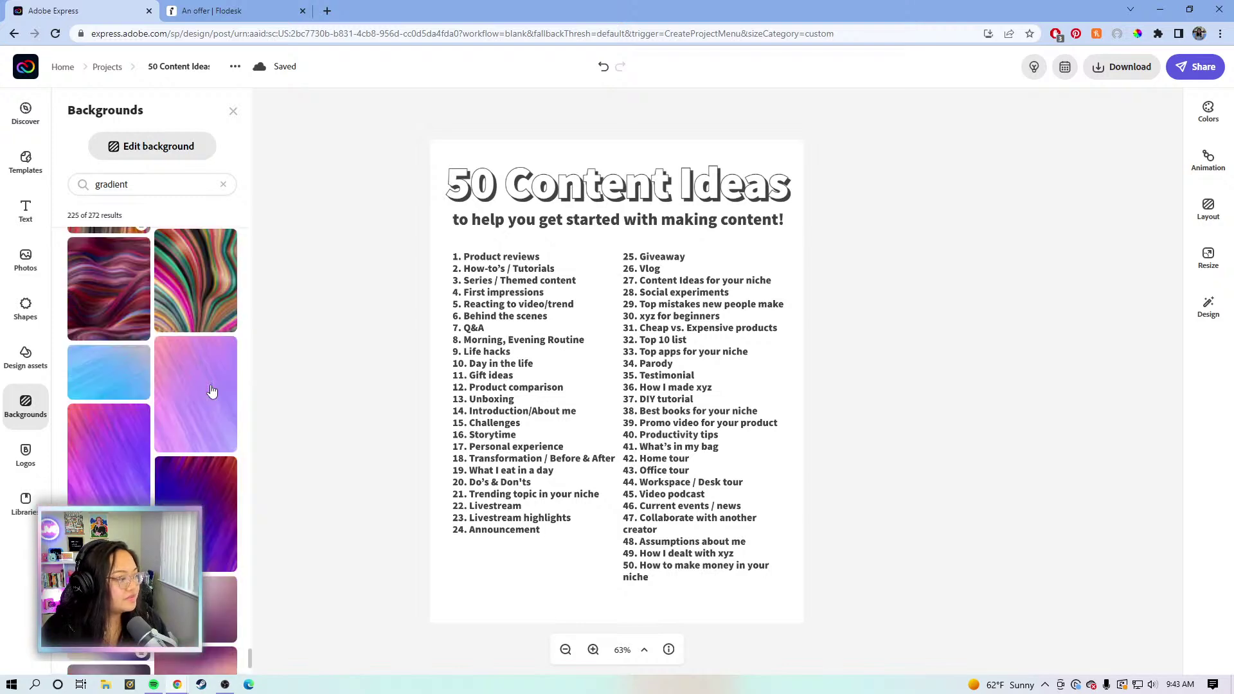
scroll(212, 391, "down", 10)
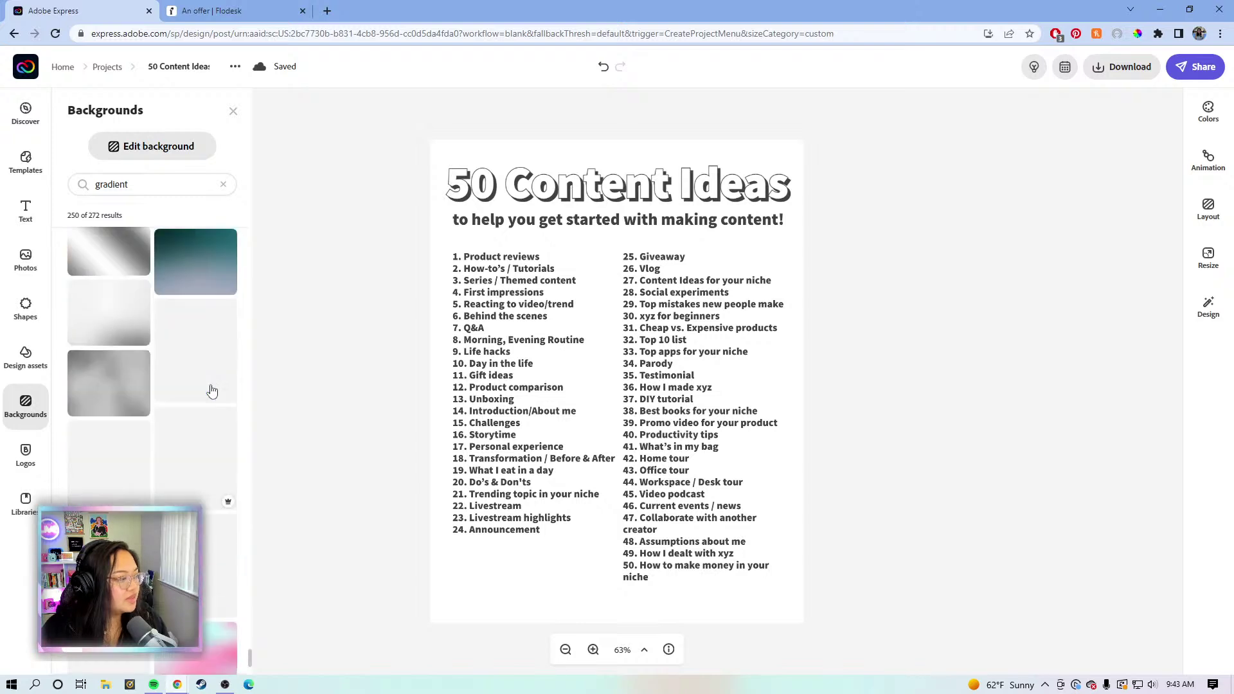
scroll(212, 391, "down", 10)
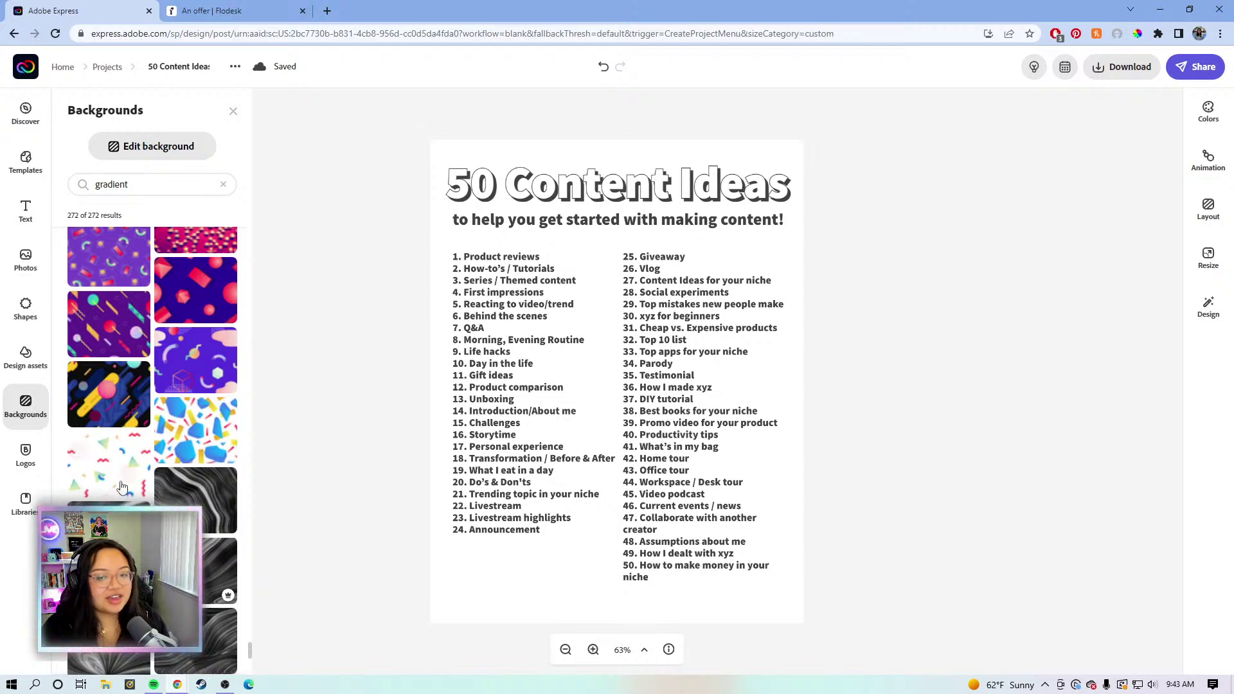
scroll(109, 432, "up", 1)
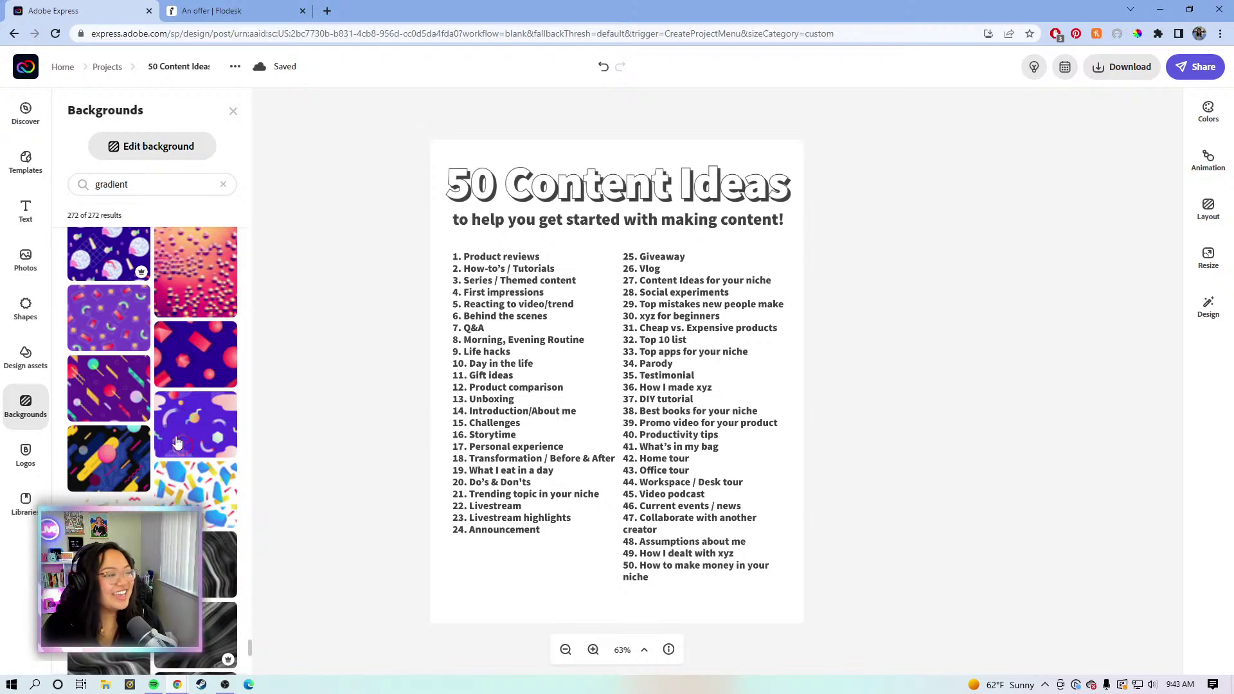
left_click(192, 415)
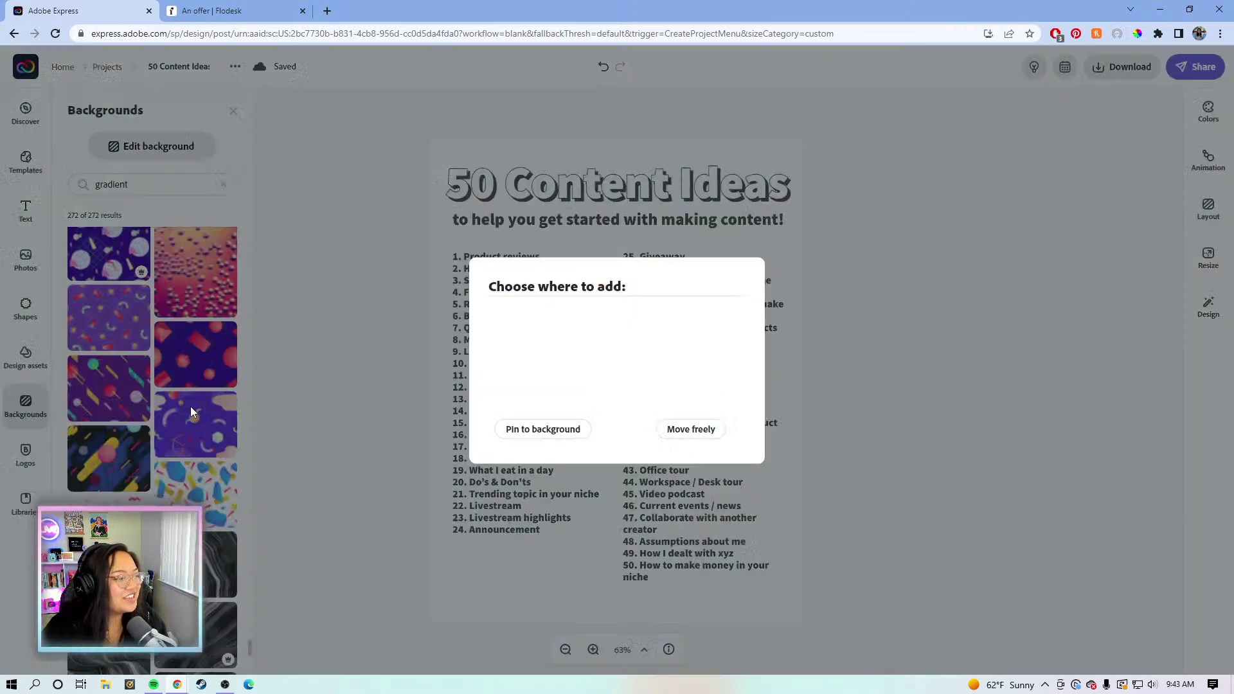
left_click(516, 430)
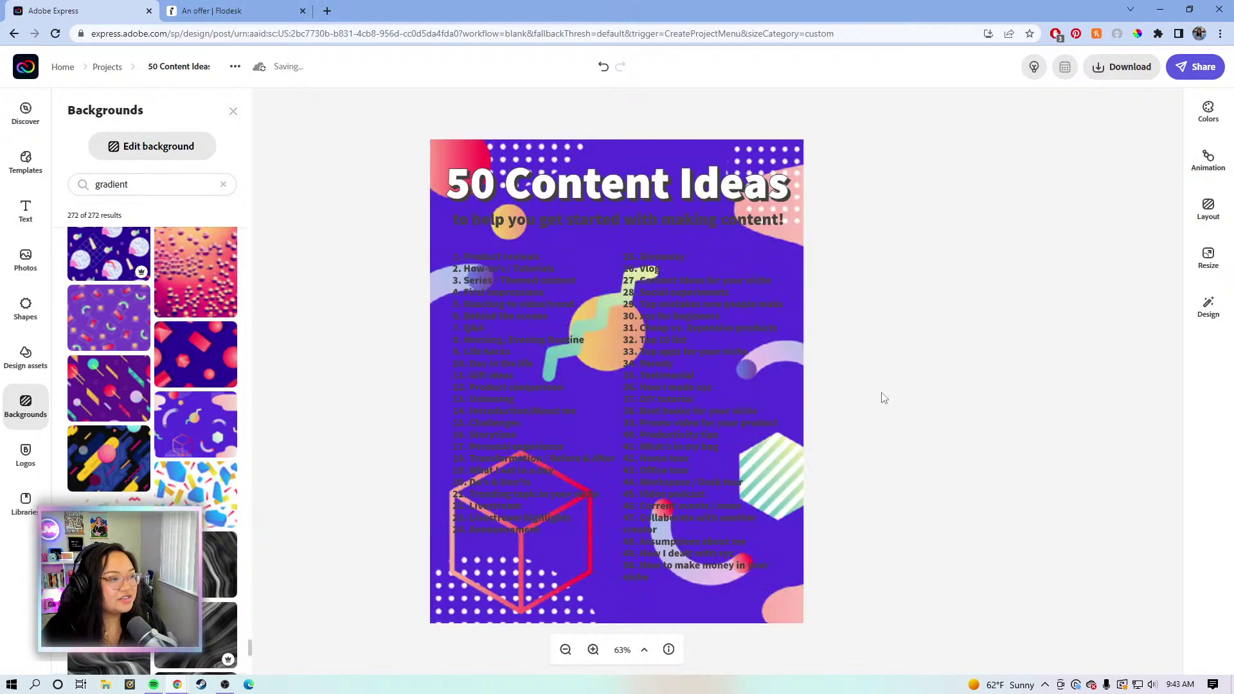
- Shift the background pattern sideways so that the whole striped hexagon lies inside the page
left_click(748, 148)
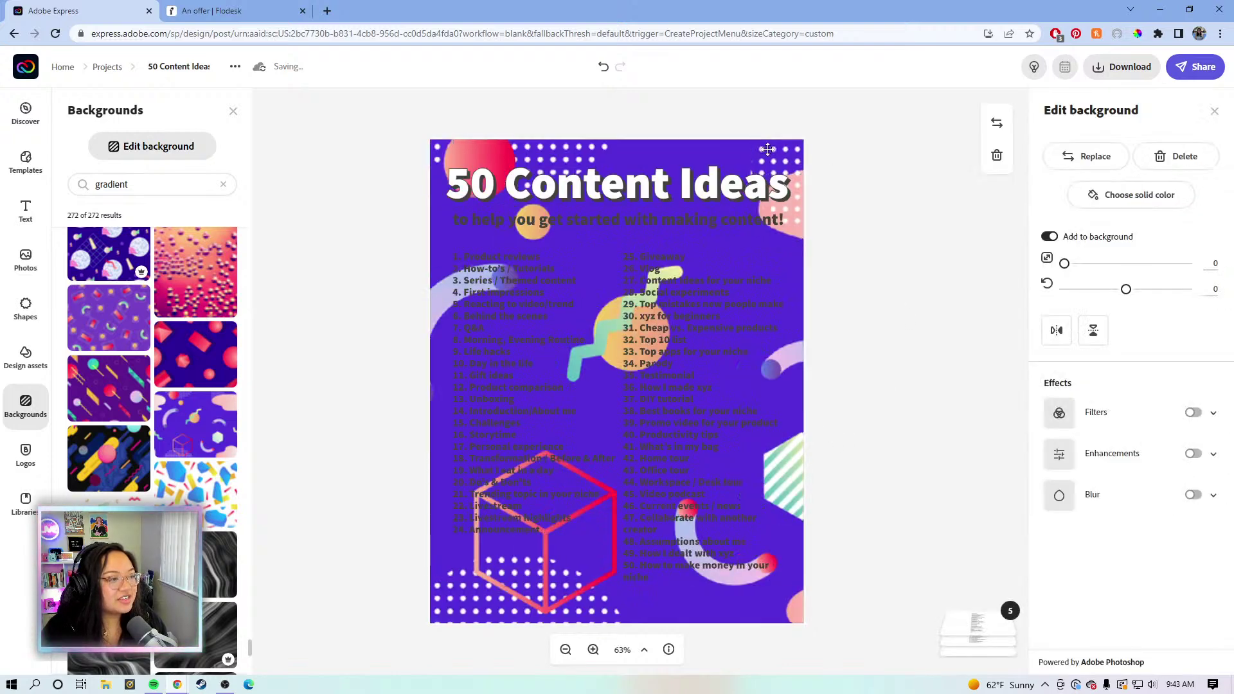
left_click_drag(767, 149, 708, 148)
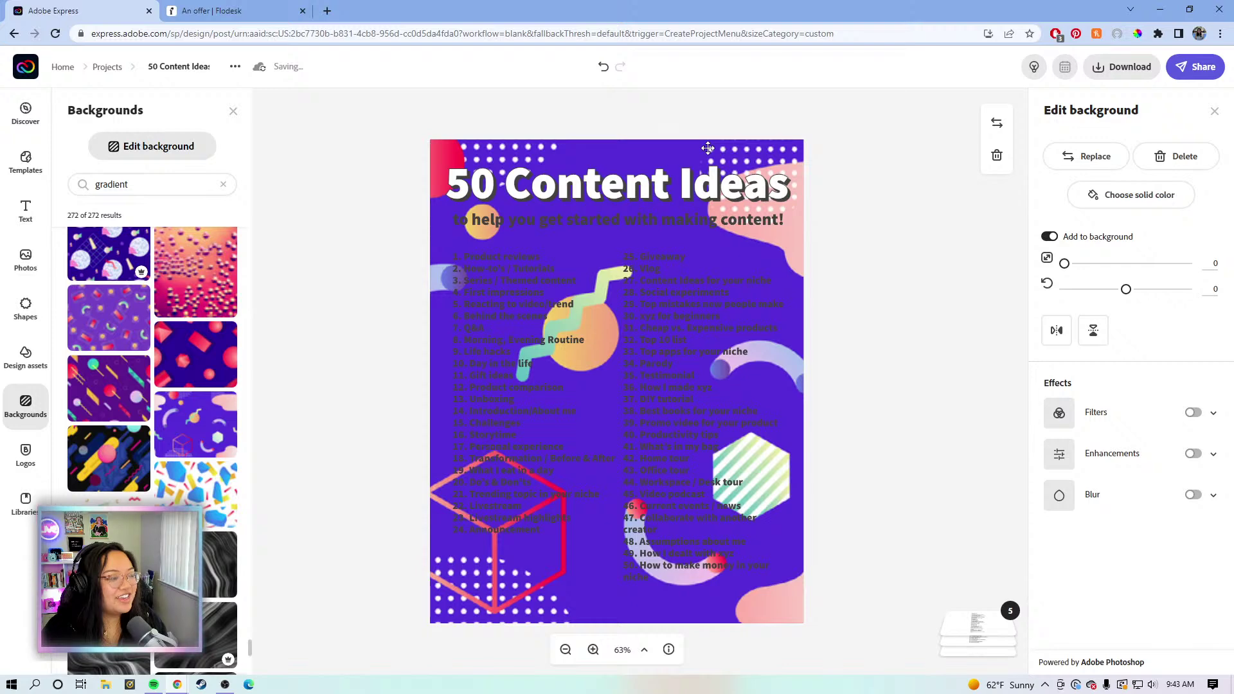
left_click(730, 121)
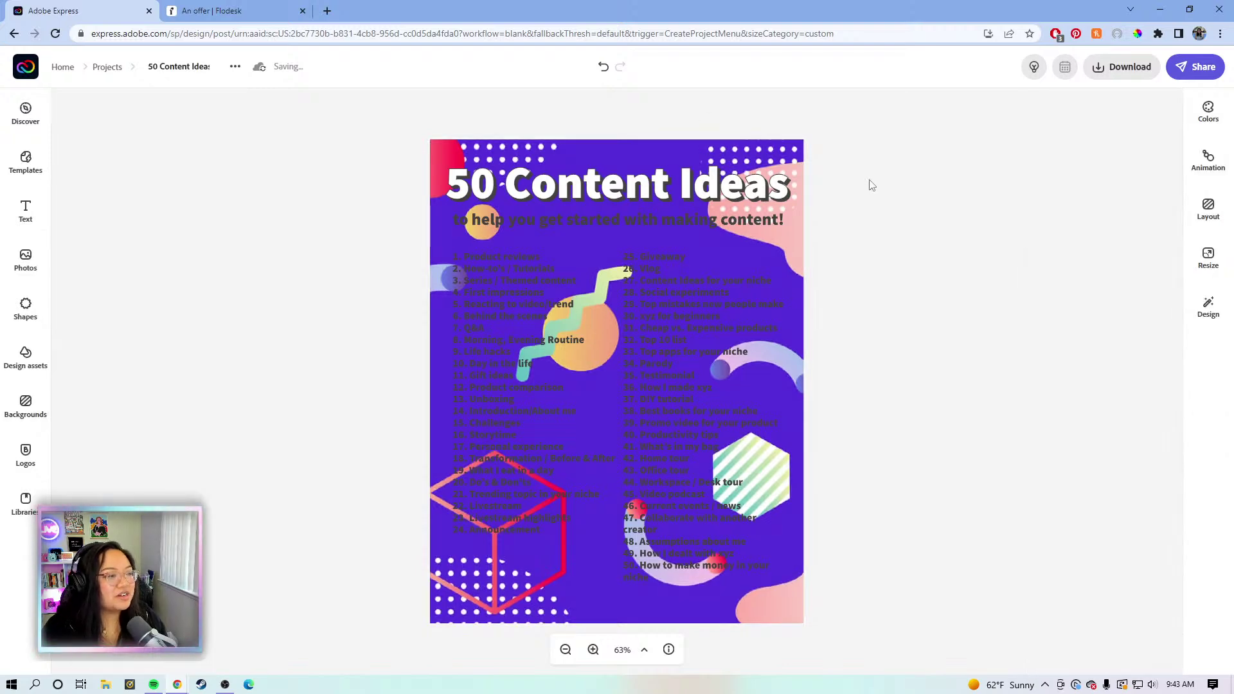
- Change the subtitle's text colour to white (#FFFFFF) from the current palette
left_click(536, 227)
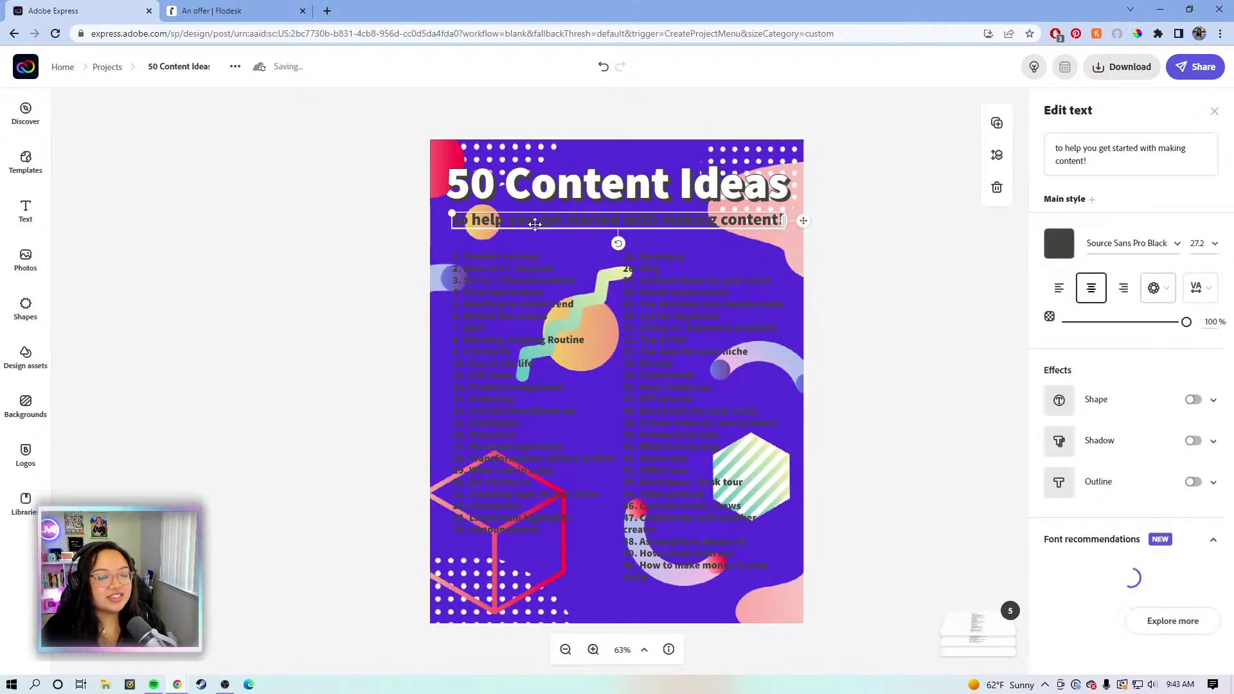
left_click(1059, 243)
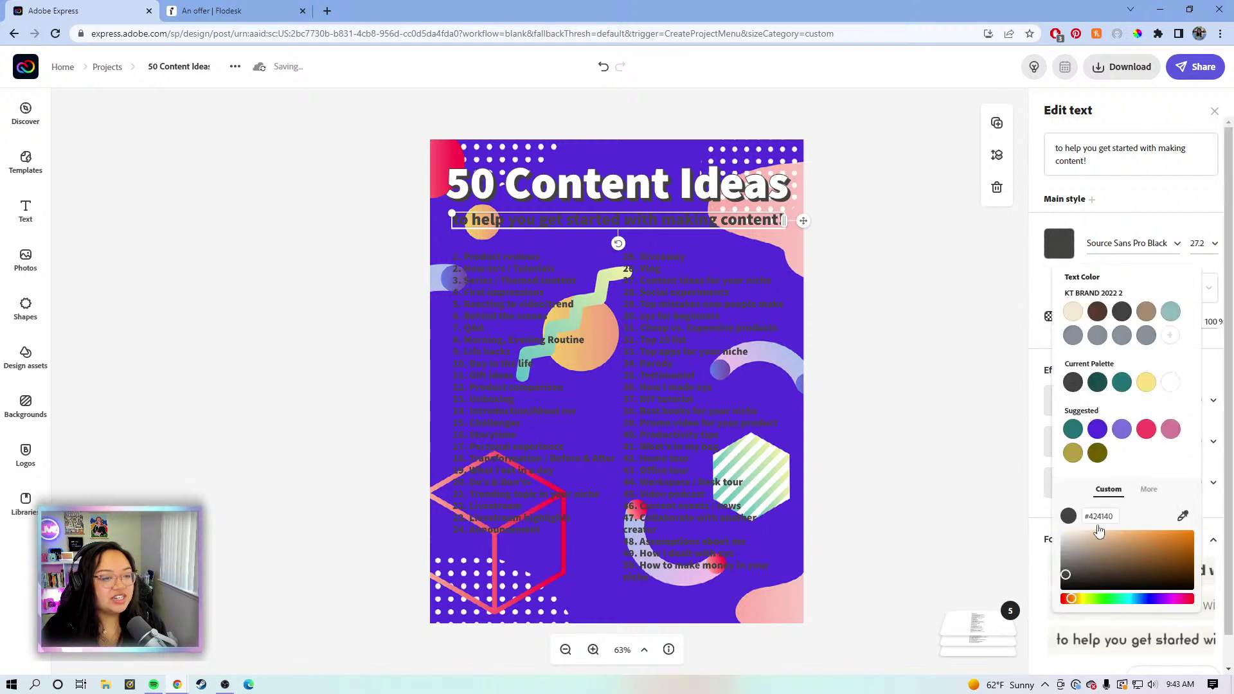
left_click_drag(1072, 551, 1063, 552)
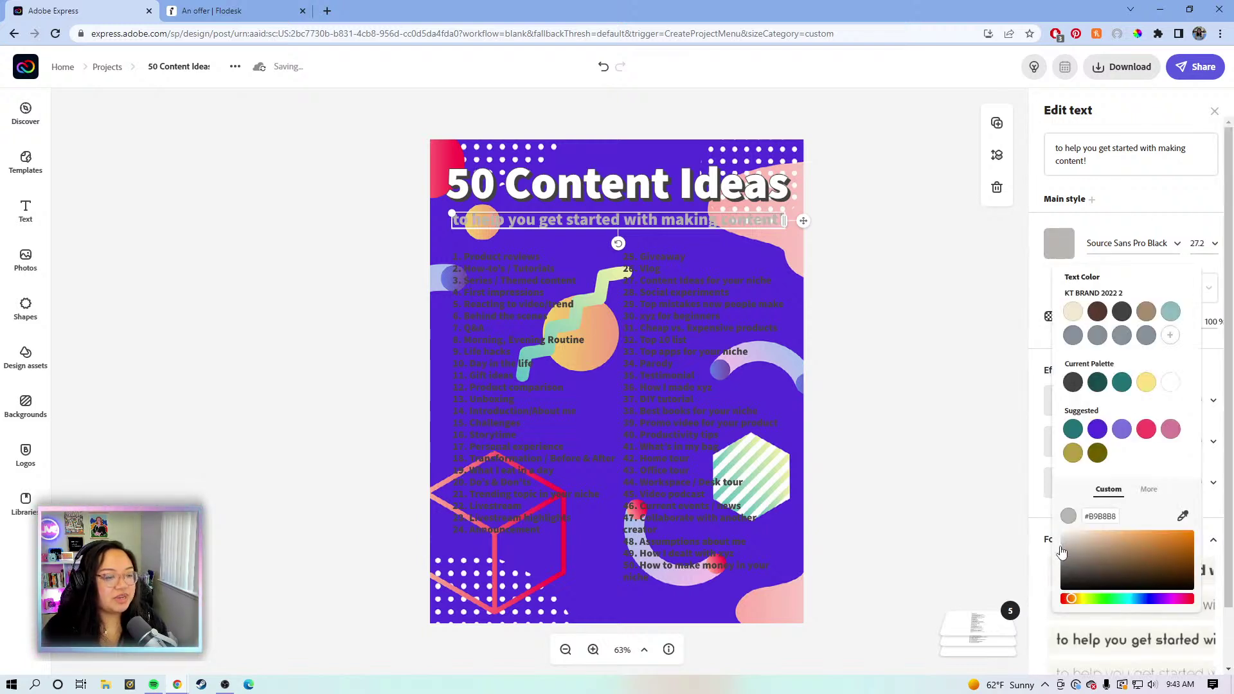
left_click(1170, 384)
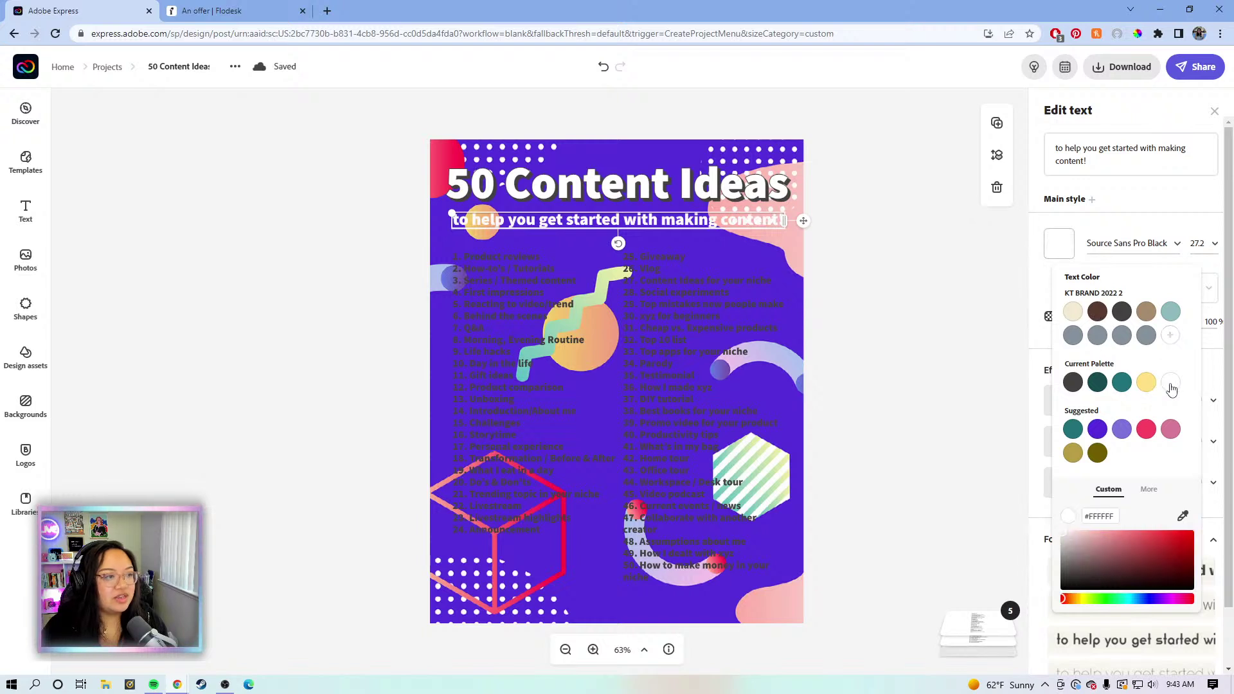
- Change the text colour of both idea columns to white (#FFFFFF)
left_click(531, 329)
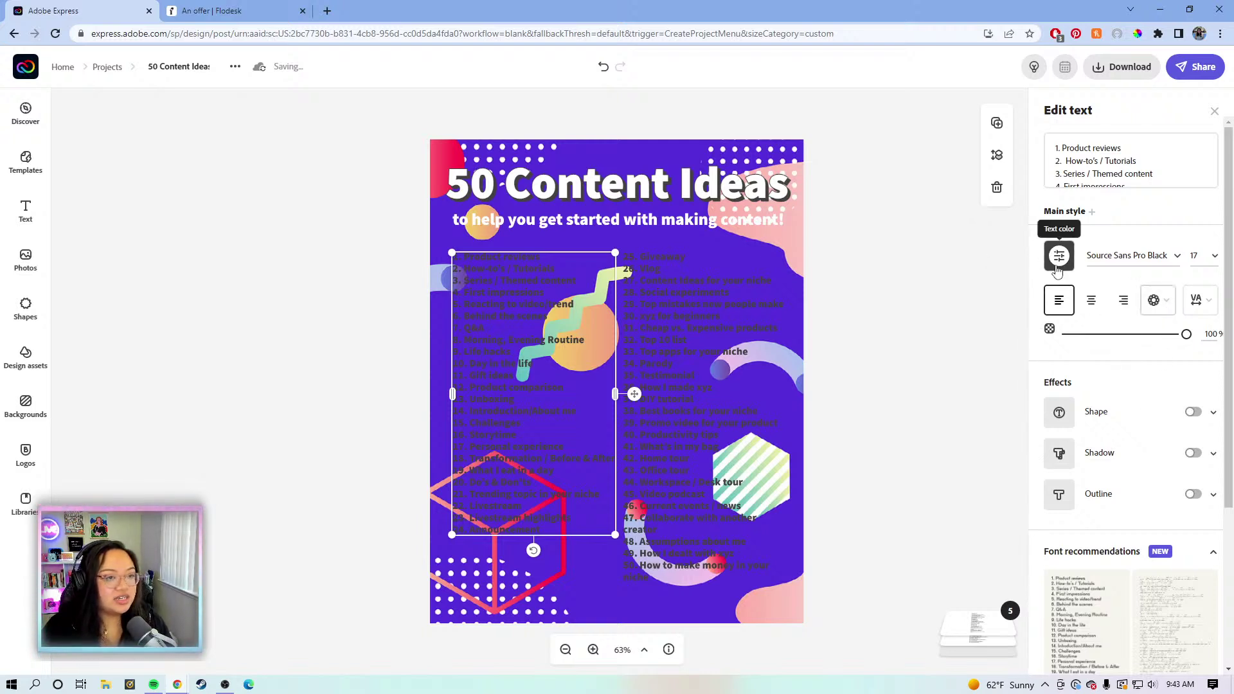
left_click(1059, 257)
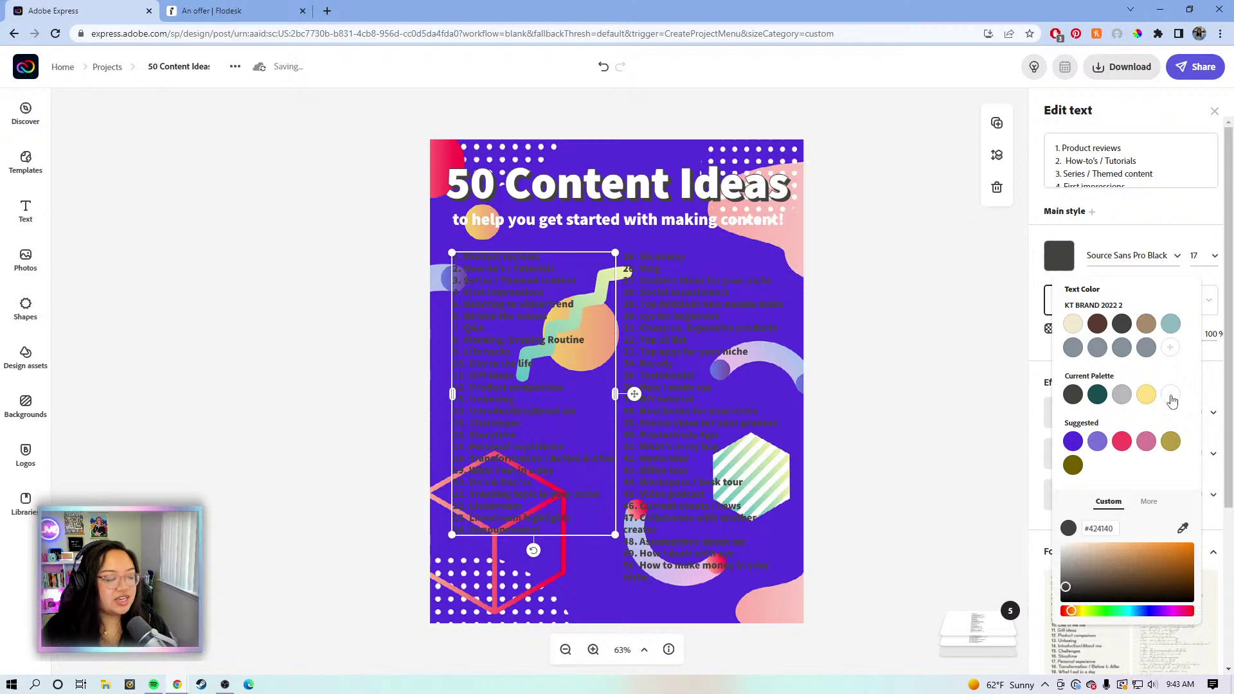
left_click(1170, 395)
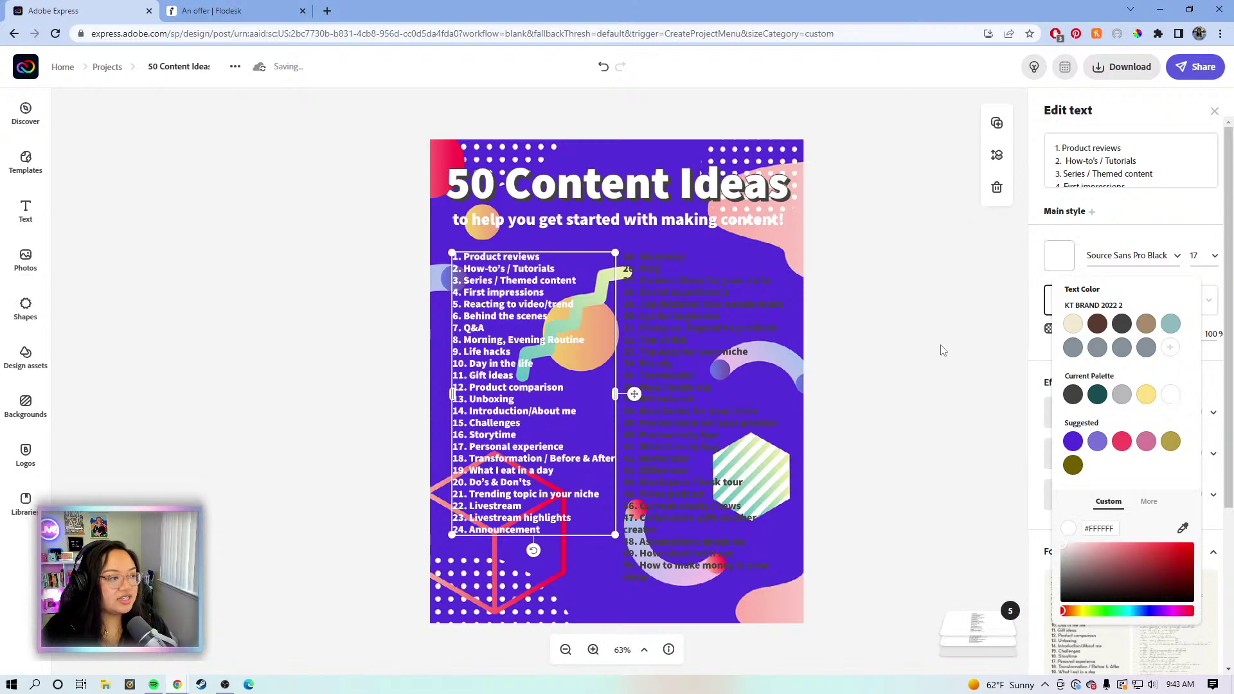
left_click(708, 337)
left_click(1059, 255)
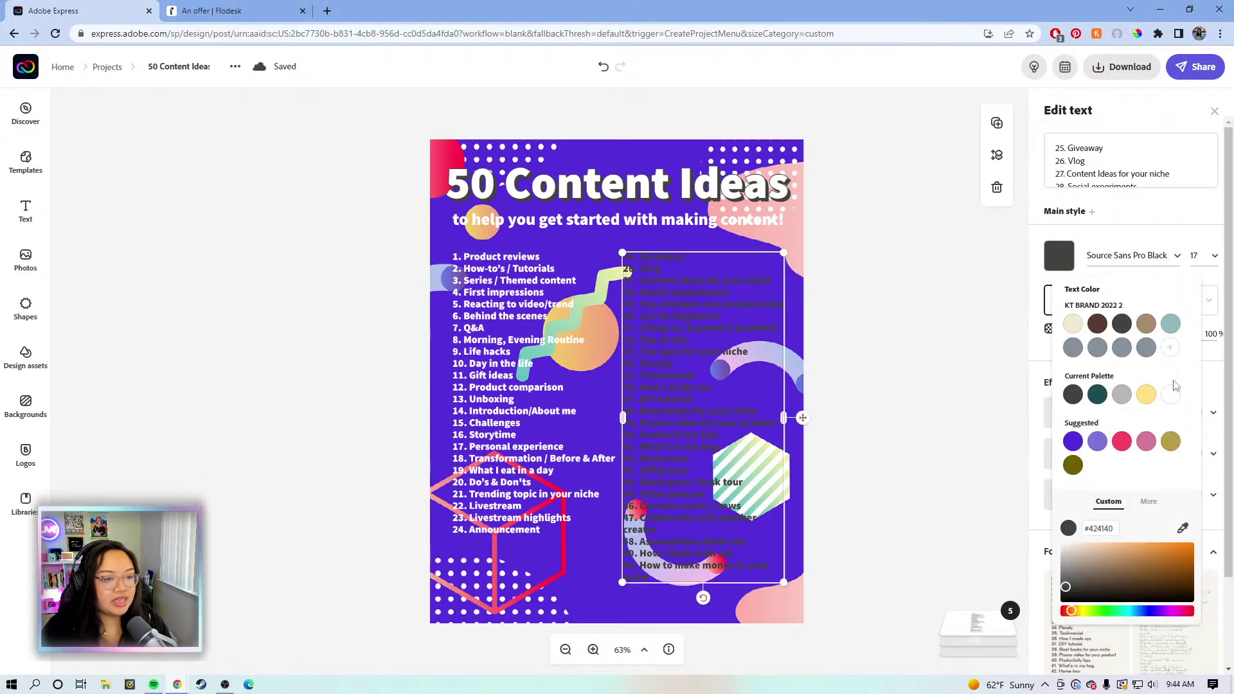
left_click(1170, 395)
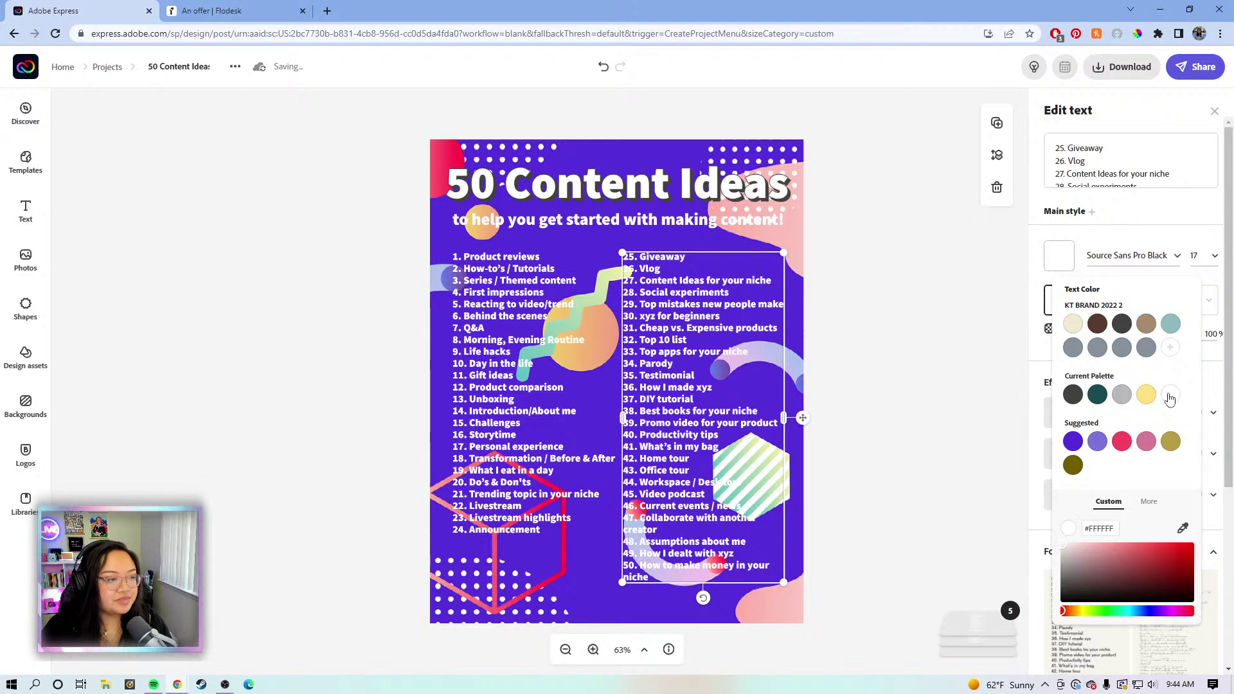
left_click(875, 370)
left_click(872, 367)
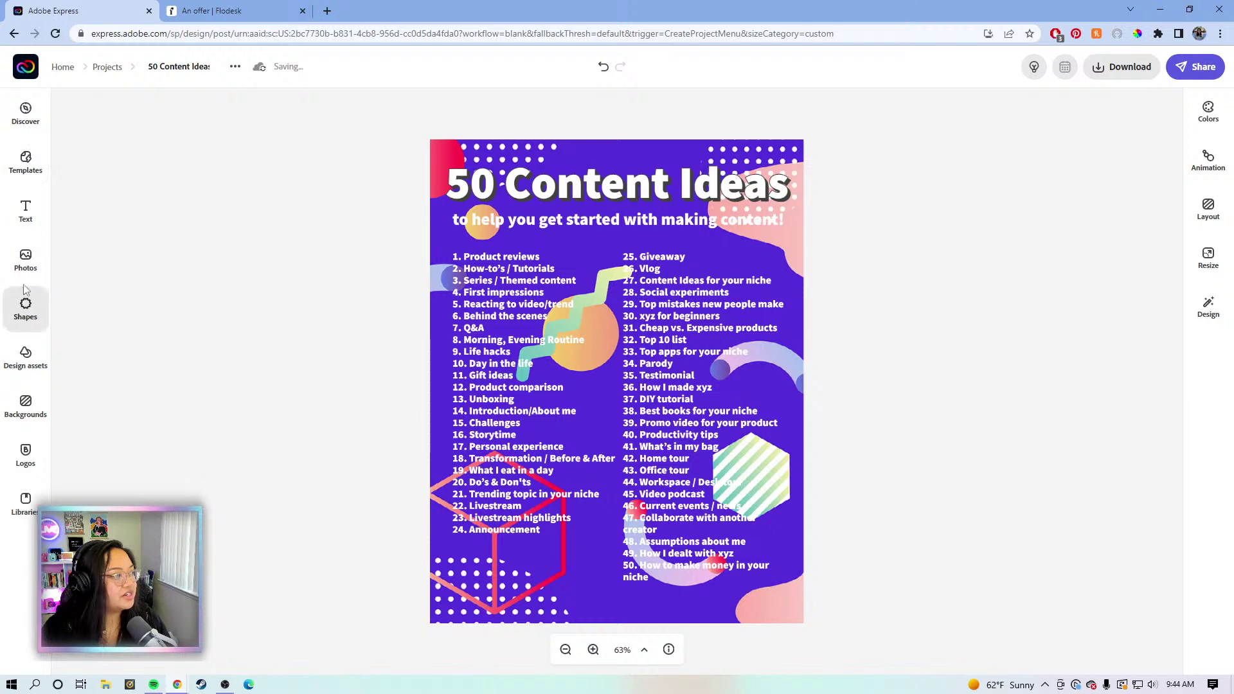
- Add a basic square shape and stretch it into a rectangle covering the page except for a narrow margin
left_click(27, 308)
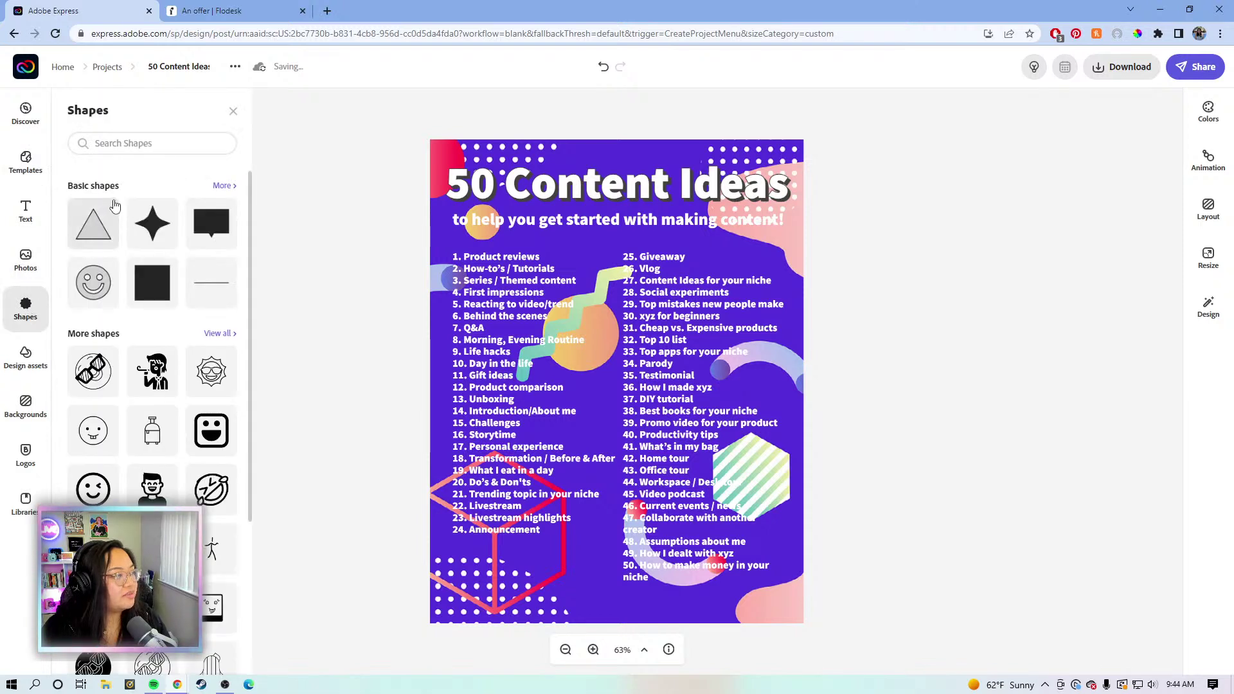
left_click(161, 295)
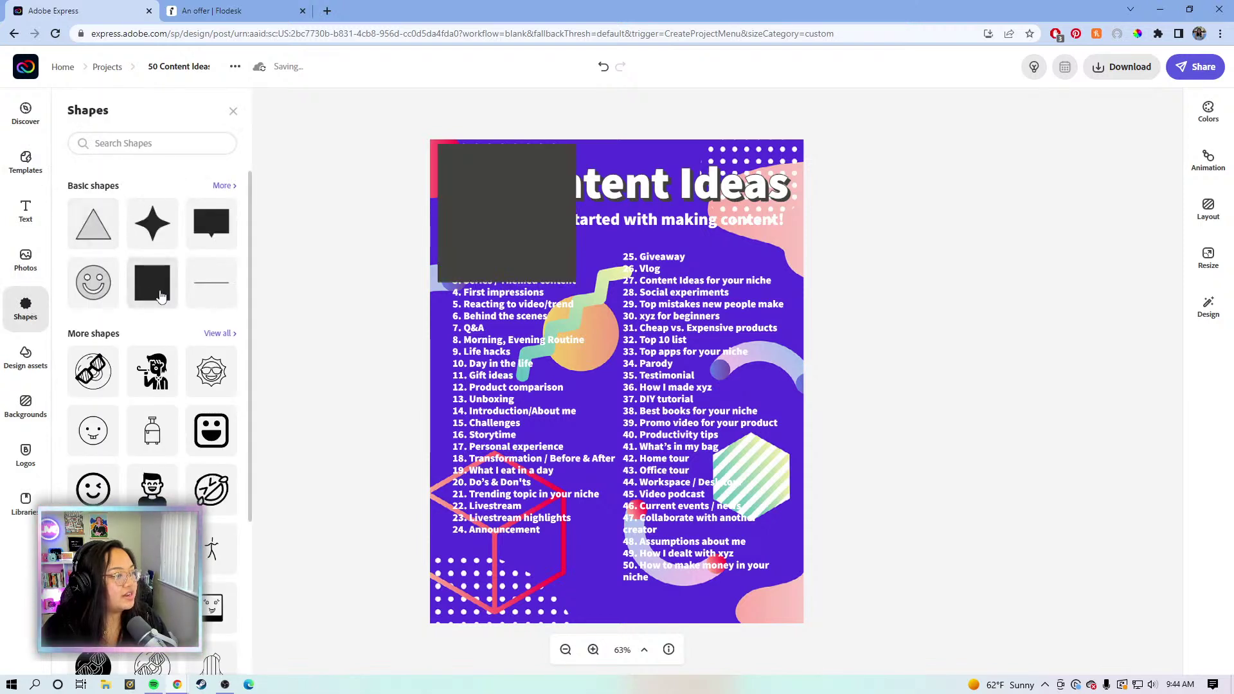
left_click(467, 184)
left_click_drag(482, 186, 489, 202)
left_click_drag(583, 231, 787, 228)
left_click_drag(615, 295, 614, 605)
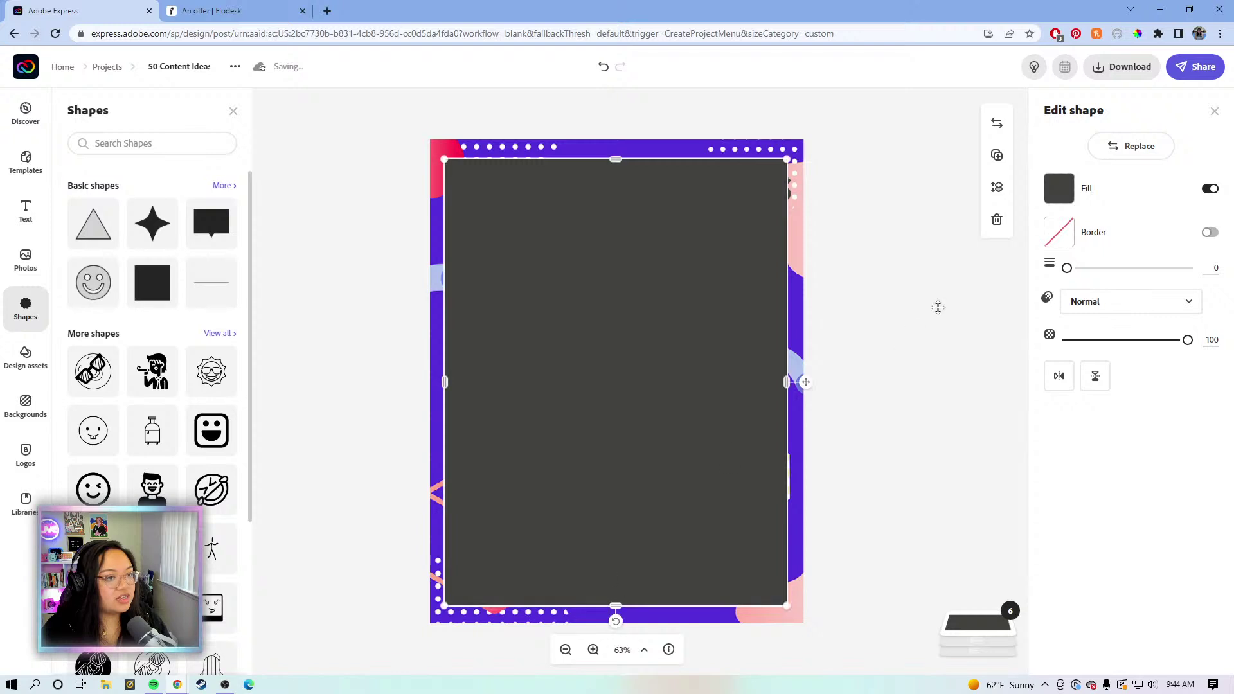
- Move the rectangle's layer beneath all the text and set its opacity to 45
left_click(979, 640)
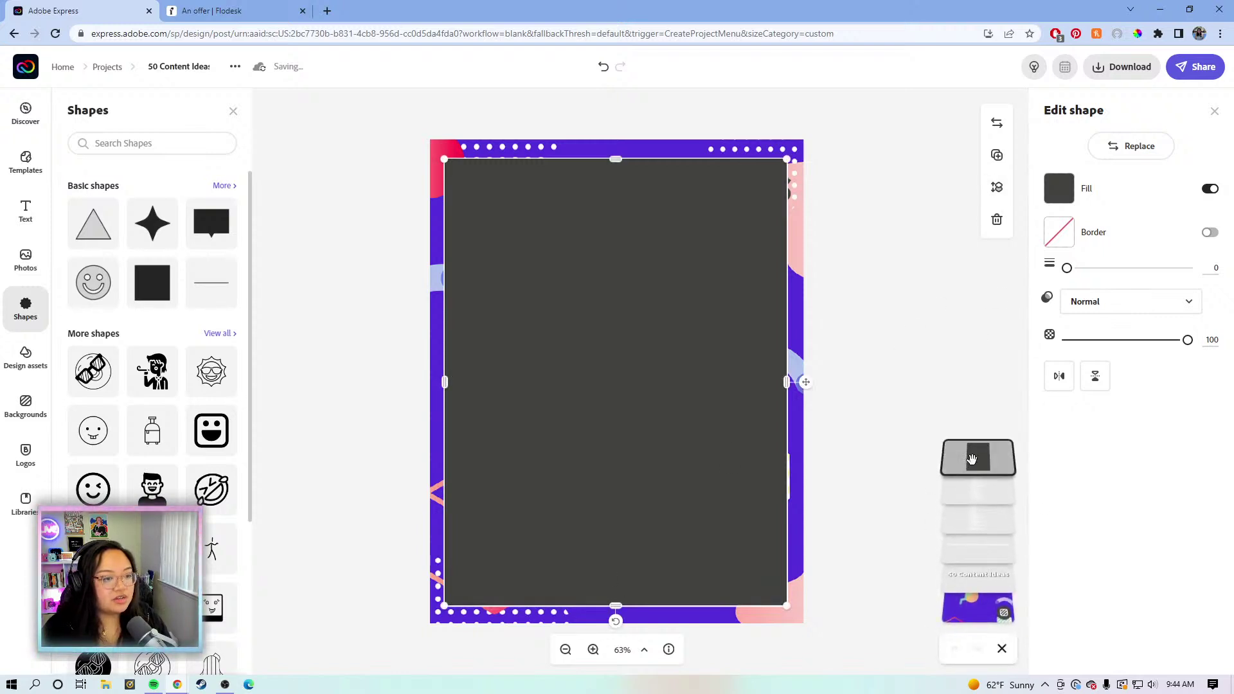
left_click_drag(974, 459, 968, 592)
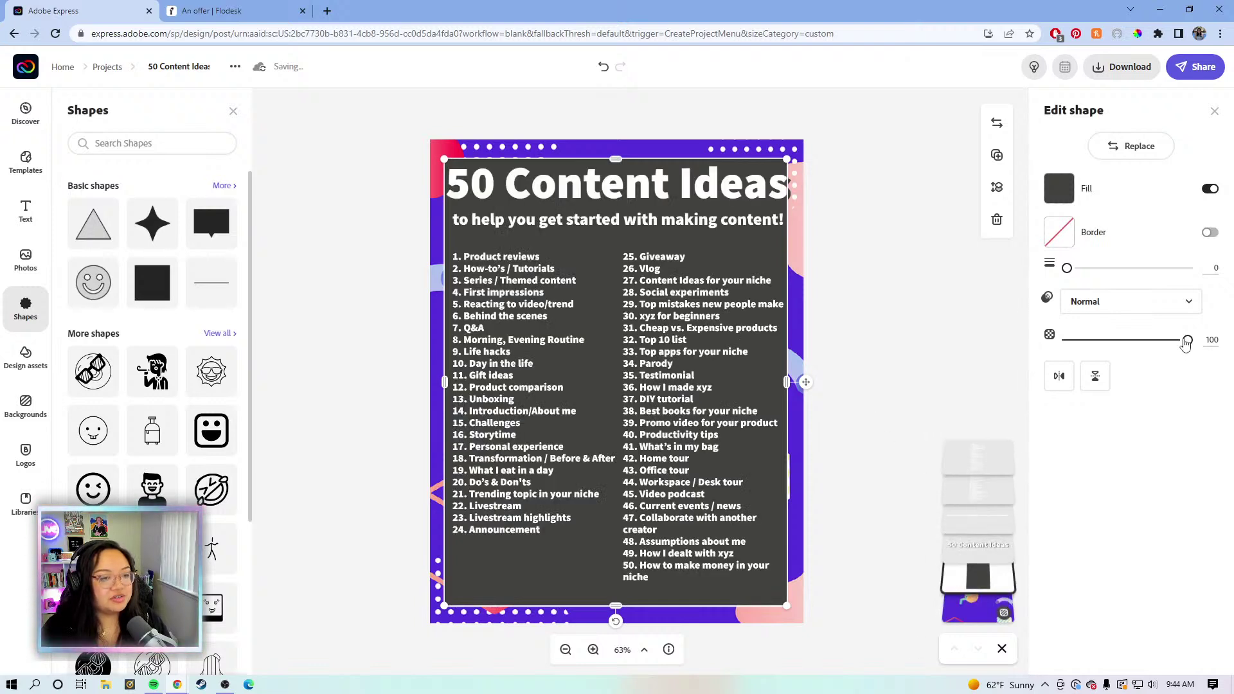
left_click_drag(1187, 343, 1119, 339)
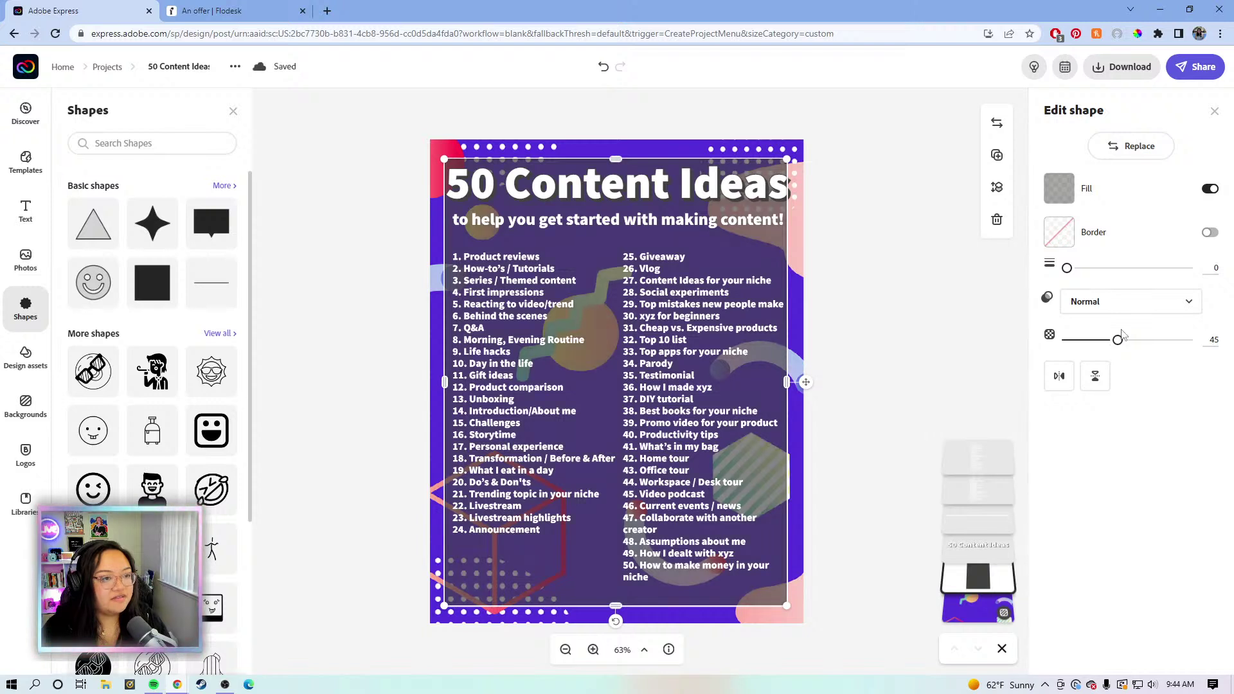
- Fill the rectangle with the purple sampled from the background, darkened to #260F75
left_click(1067, 196)
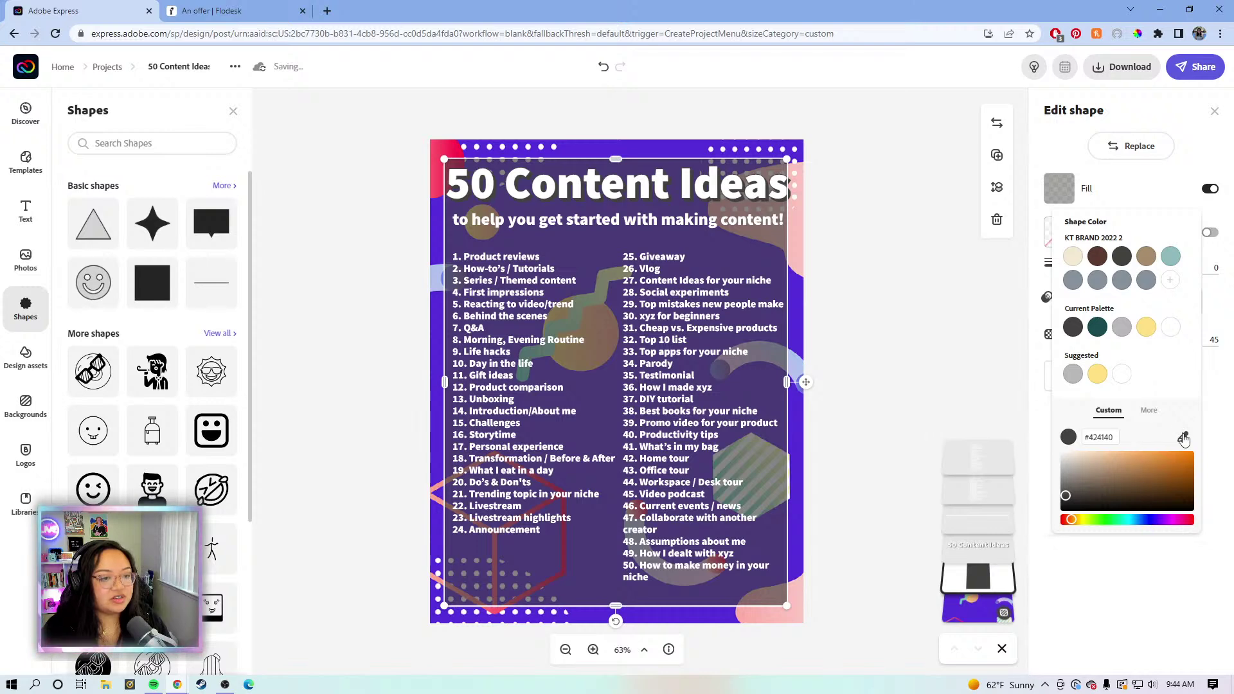
left_click(1184, 439)
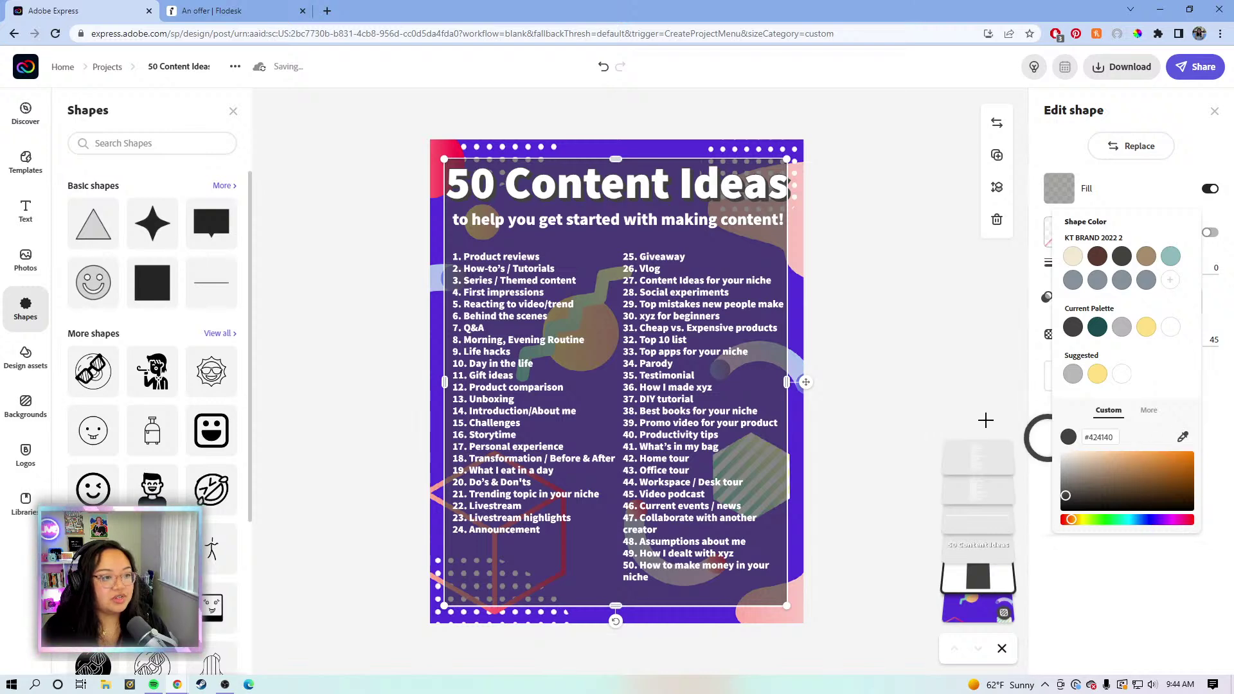
left_click(795, 307)
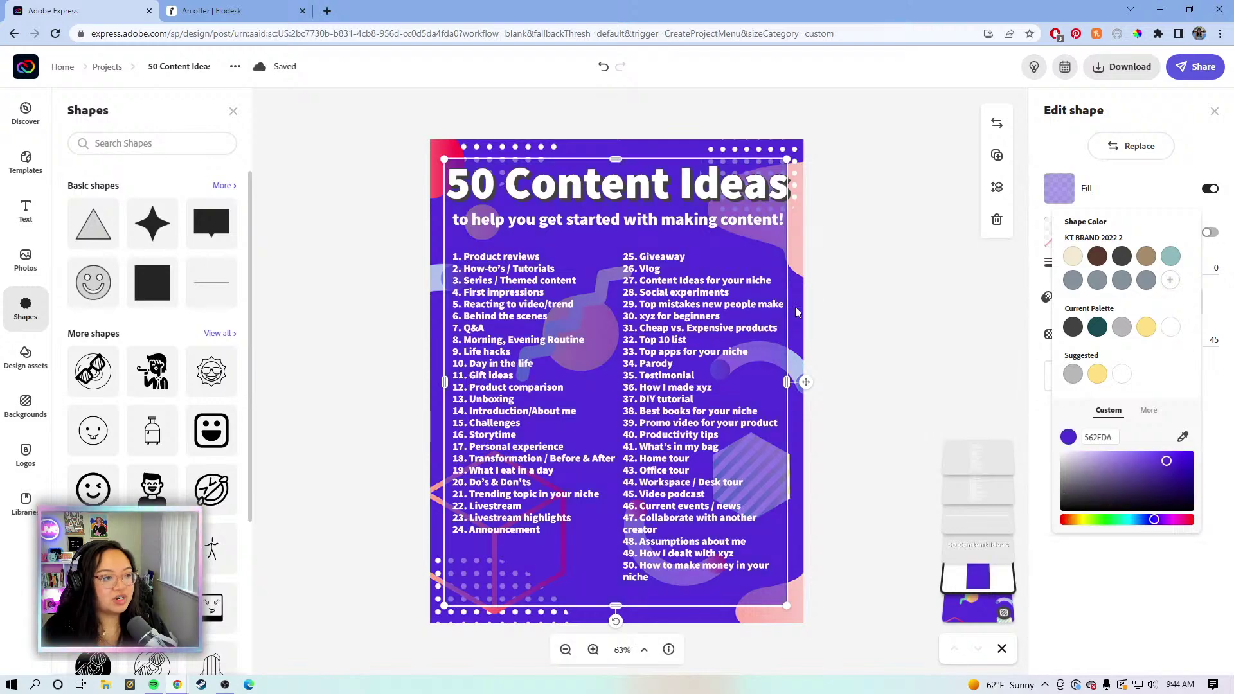
left_click(1164, 469)
left_click_drag(1167, 469, 1177, 490)
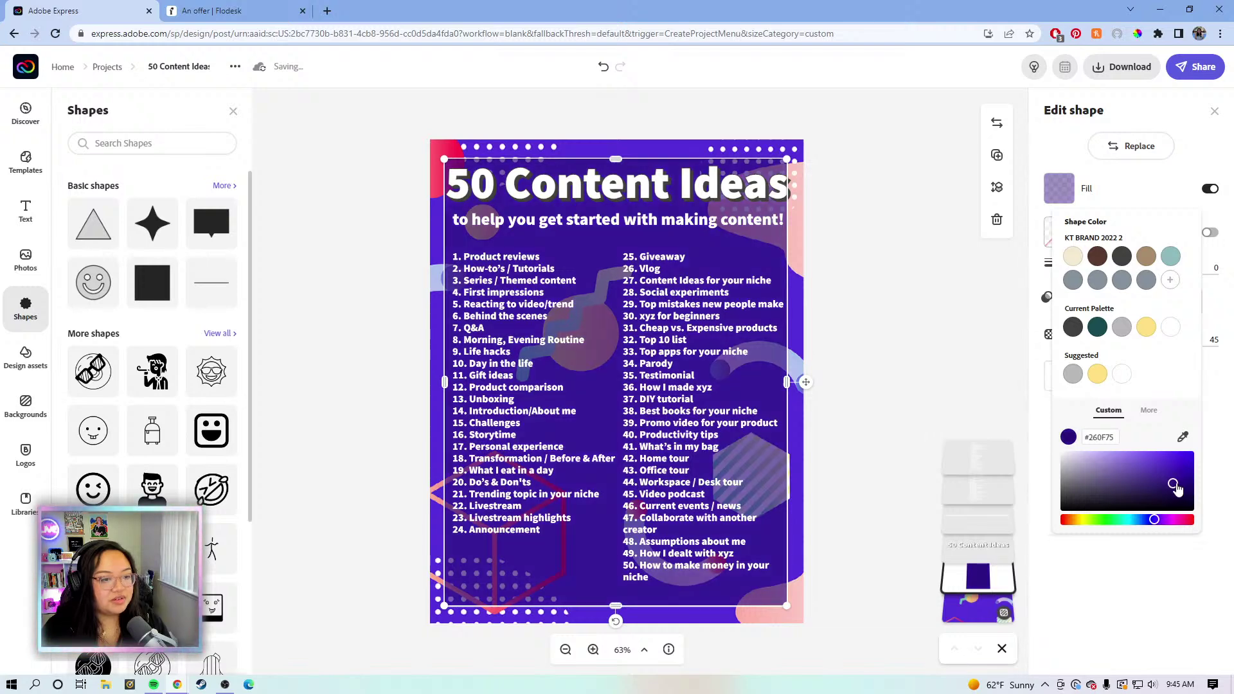
left_click(891, 271)
left_click(891, 271)
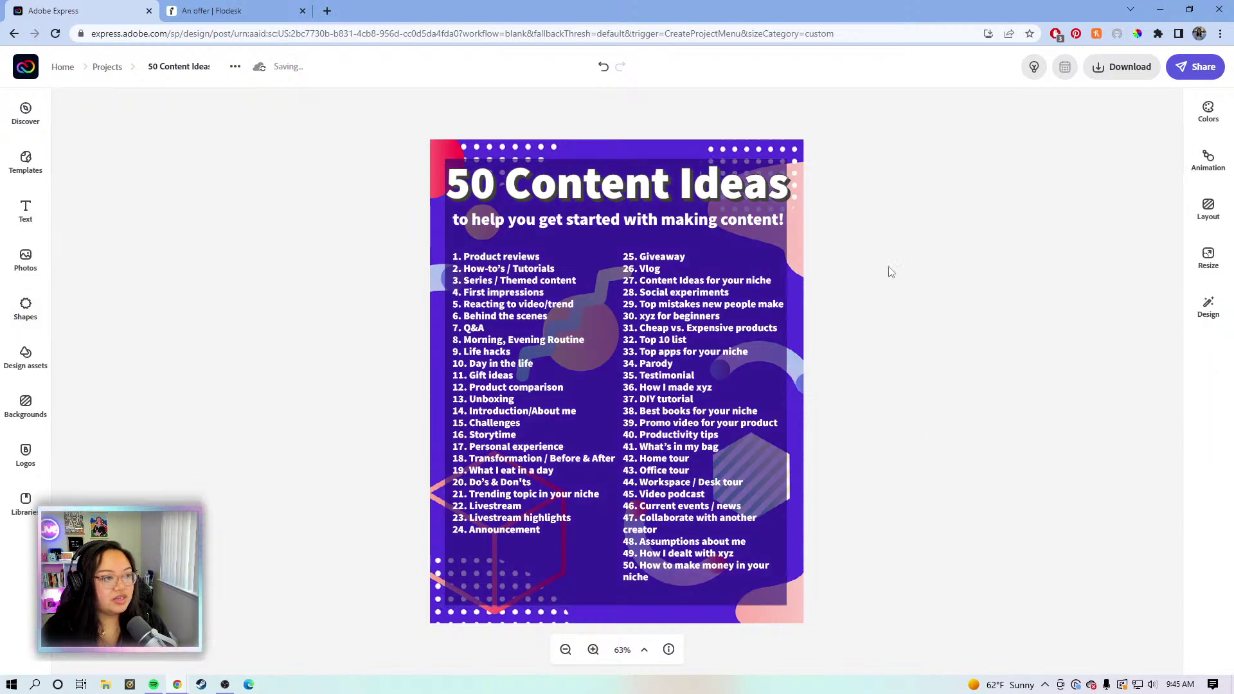
- Centre the translucent rectangle on the page both horizontally and vertically
left_click(777, 256)
left_click(545, 574)
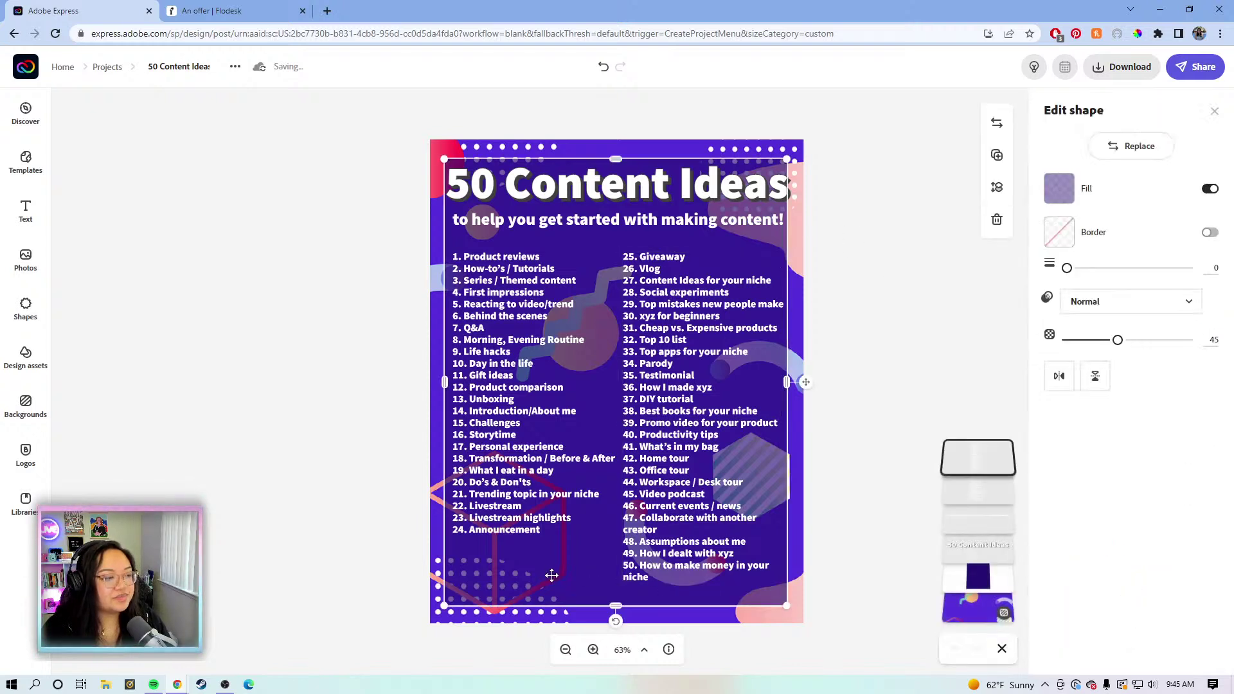
mouse_move(543, 576)
left_mouse_down()
mouse_move(569, 583)
mouse_move(541, 572)
left_mouse_up()
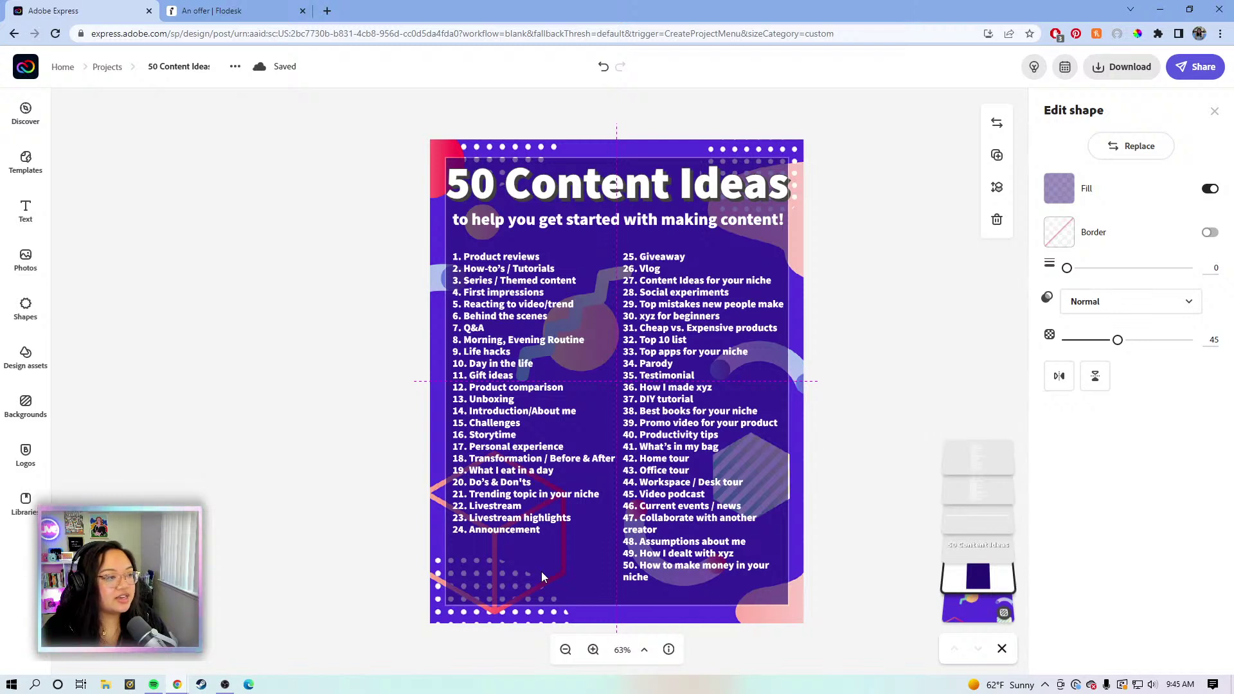
left_click_drag(542, 572, 541, 572)
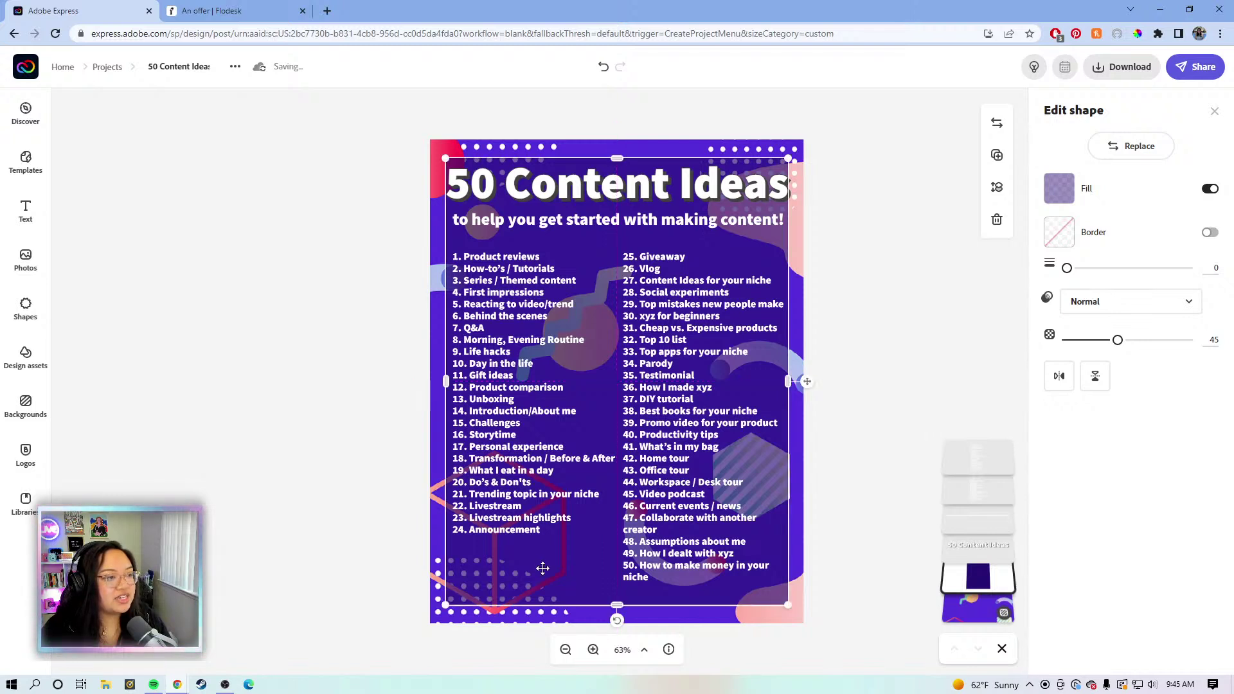
left_click(844, 251)
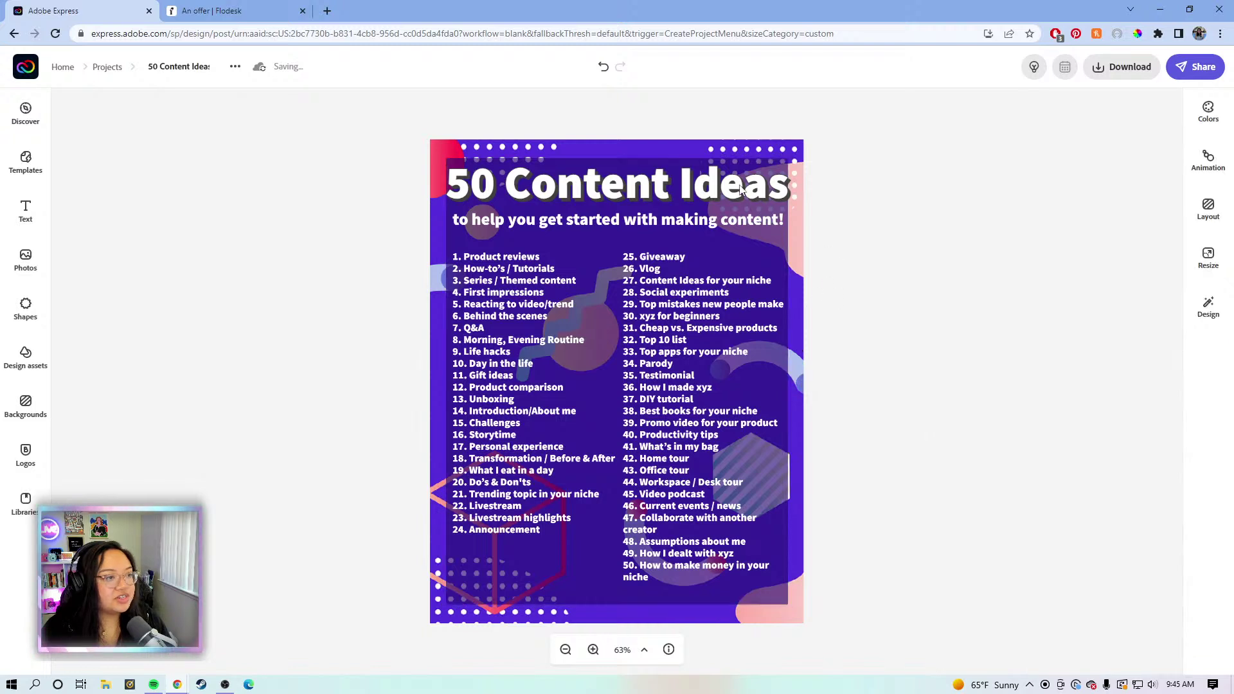
- Shrink the "50 Content Ideas" title to a text size of about 60 and centre it above the subtitle
left_click(760, 186)
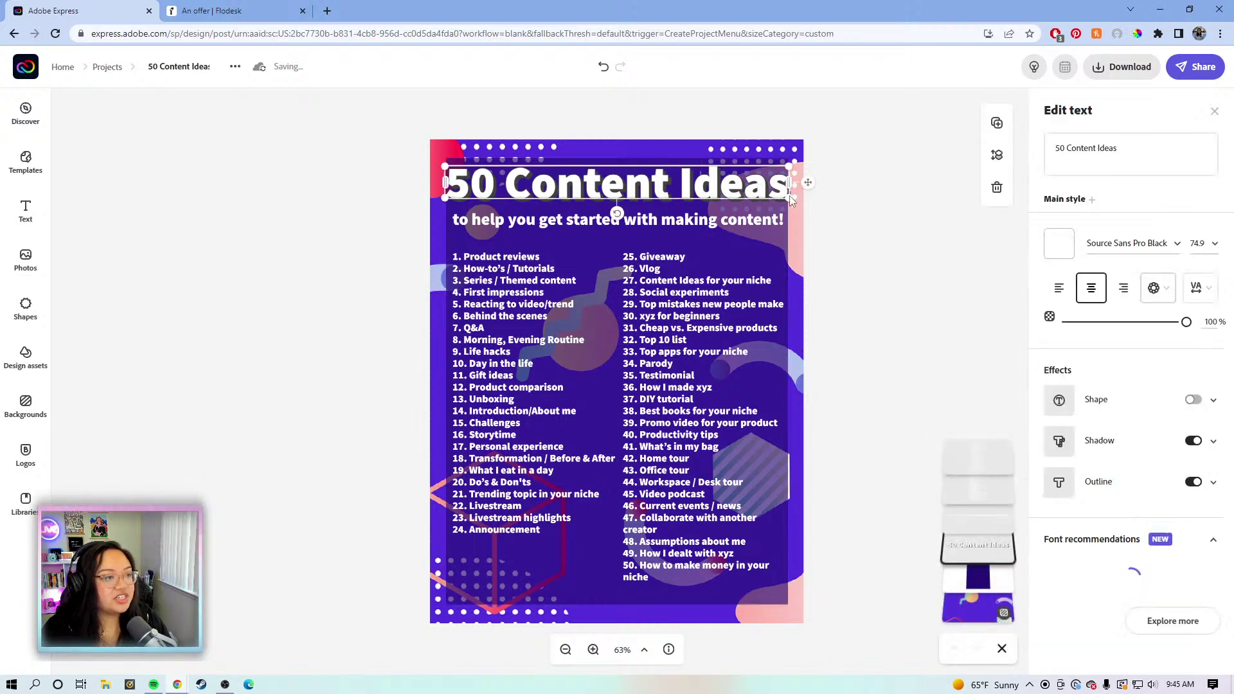
left_click_drag(789, 196, 765, 195)
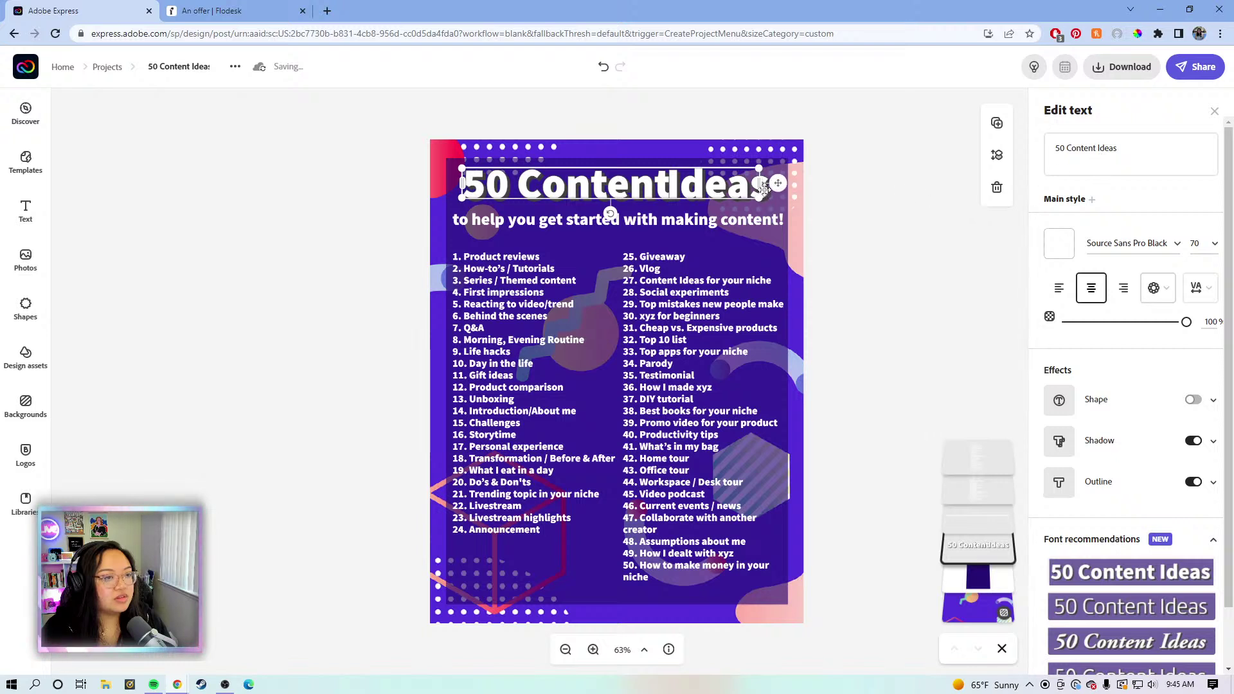
left_click_drag(760, 198, 687, 192)
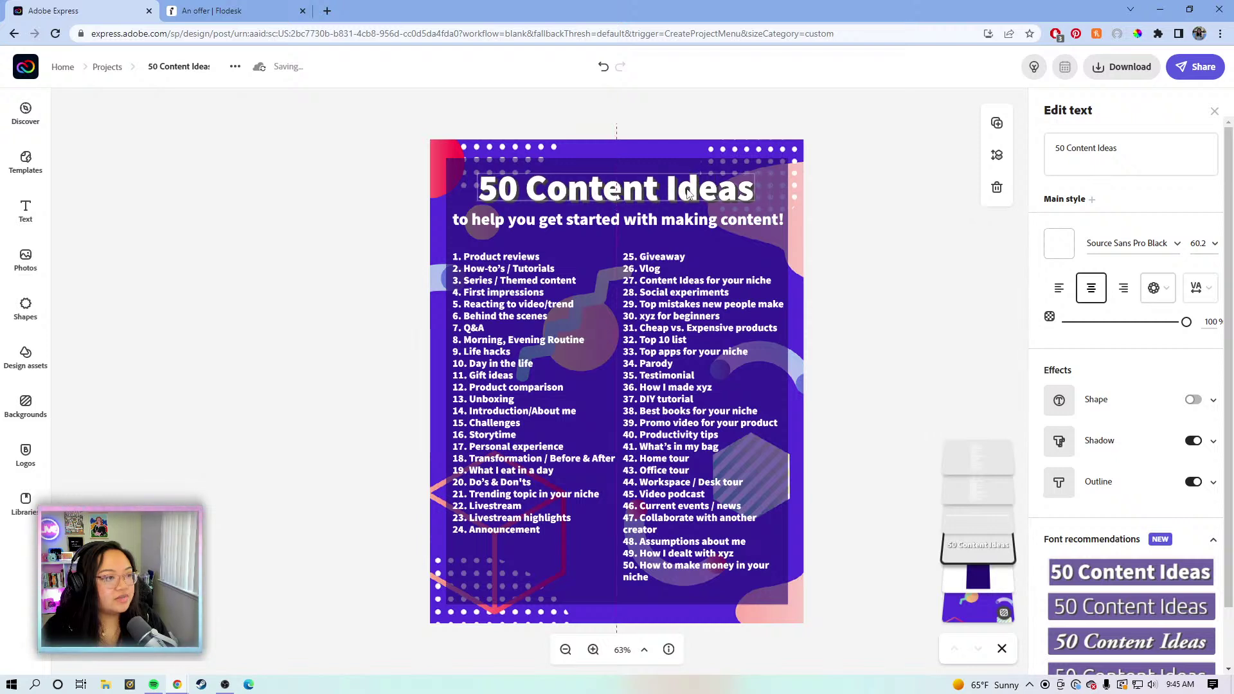
left_click(869, 247)
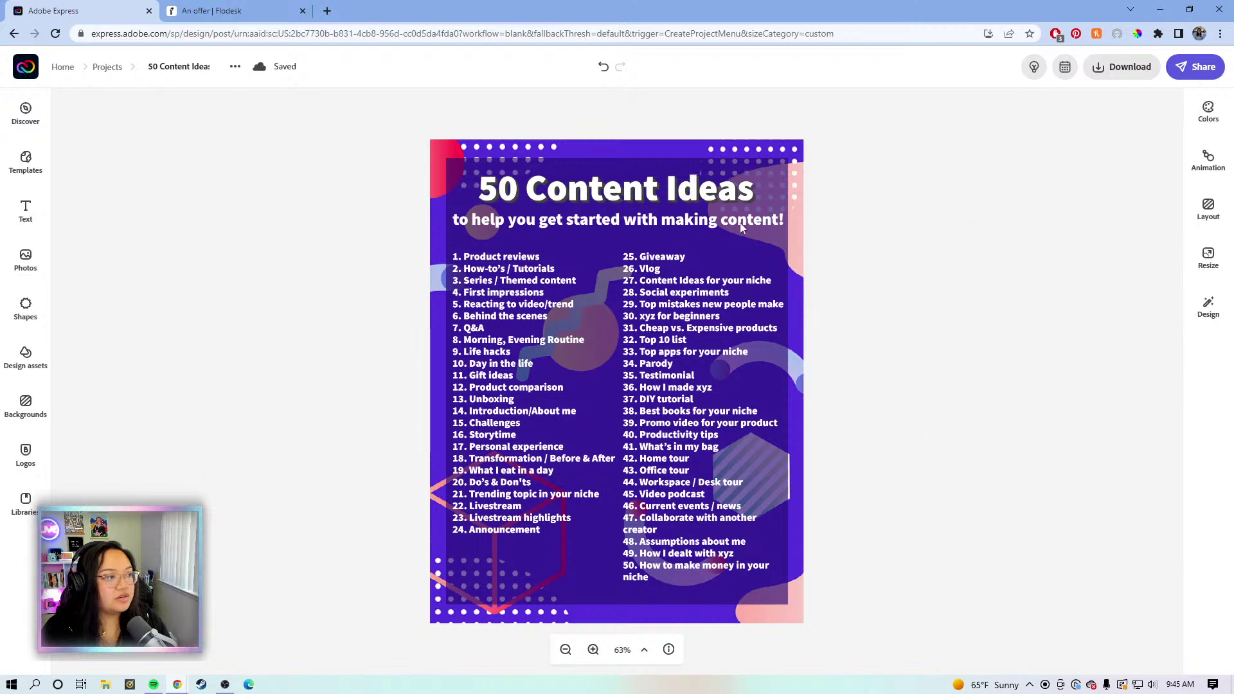
- Shrink the subtitle beneath the "50 Content Ideas" title to a text size of about 24.7 and centre it horizontally on the page
left_click(521, 230)
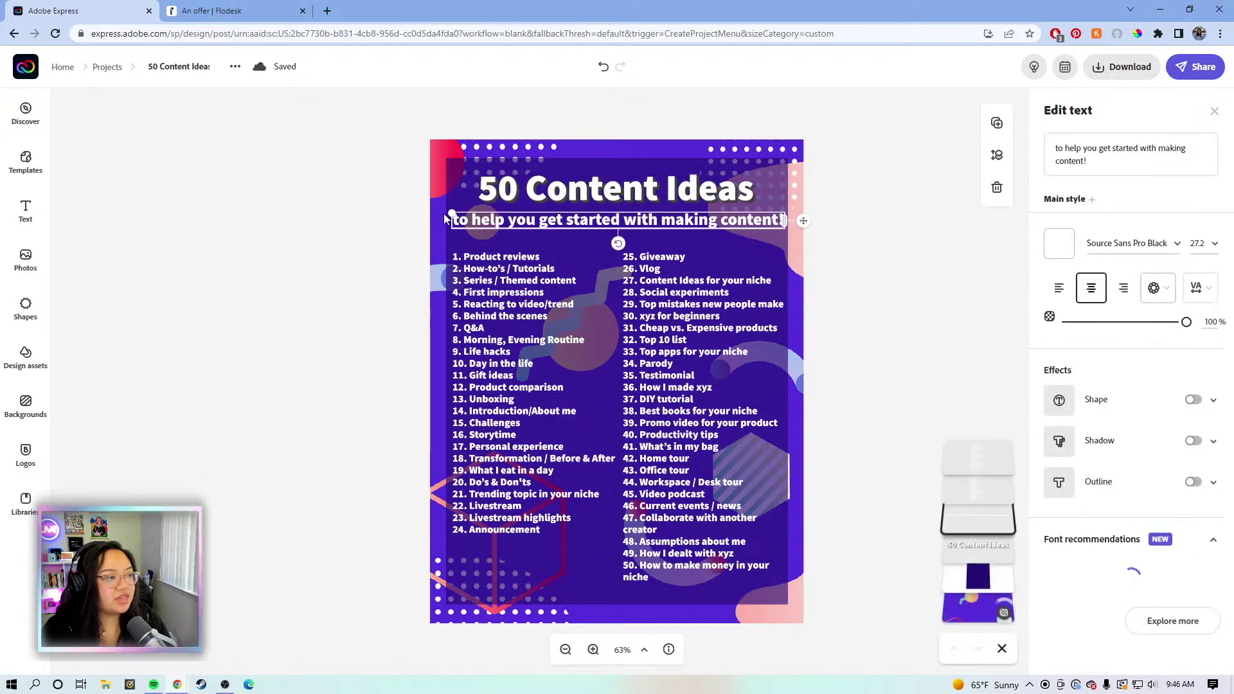
left_click_drag(451, 212, 495, 222)
left_click_drag(800, 223, 773, 221)
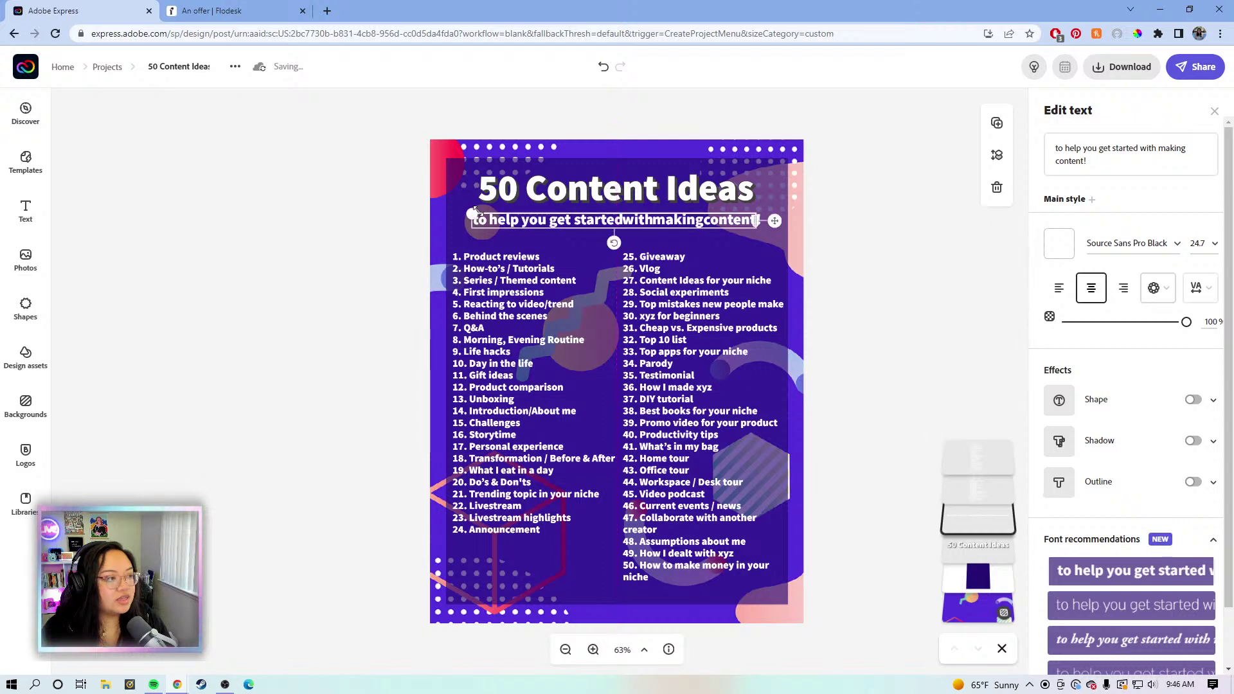
left_click_drag(470, 212, 454, 214)
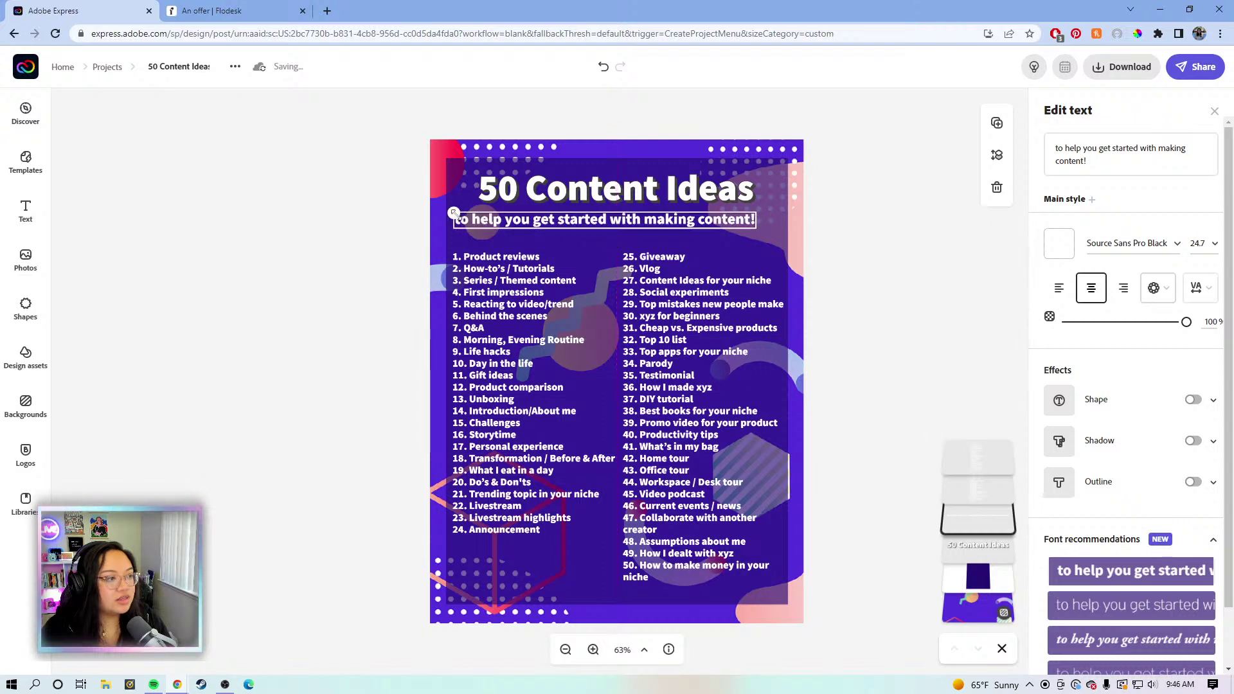
left_click_drag(760, 221, 787, 220)
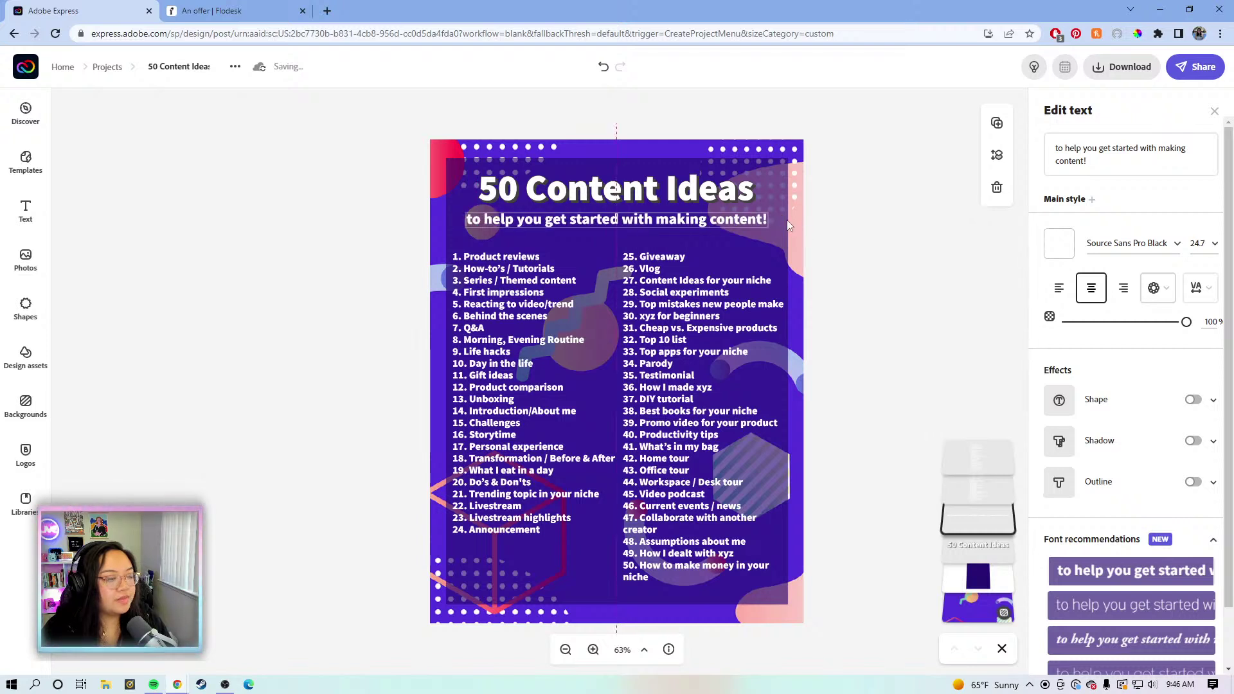
left_click(883, 200)
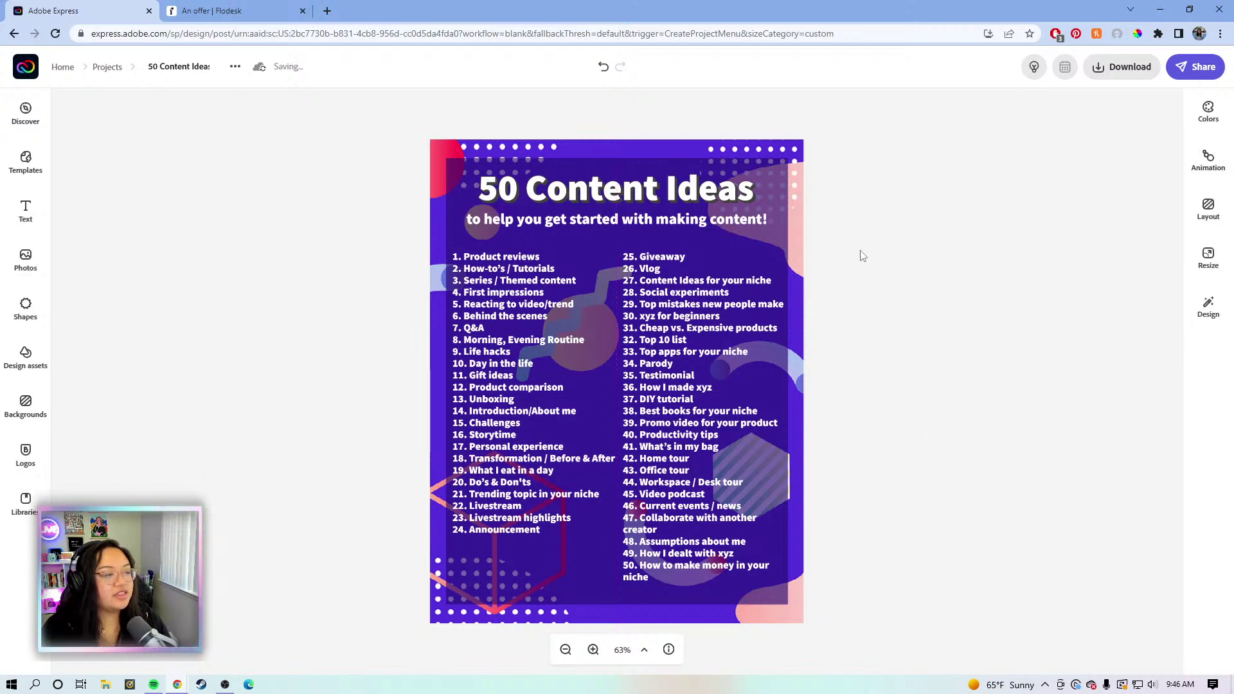
left_click(747, 225)
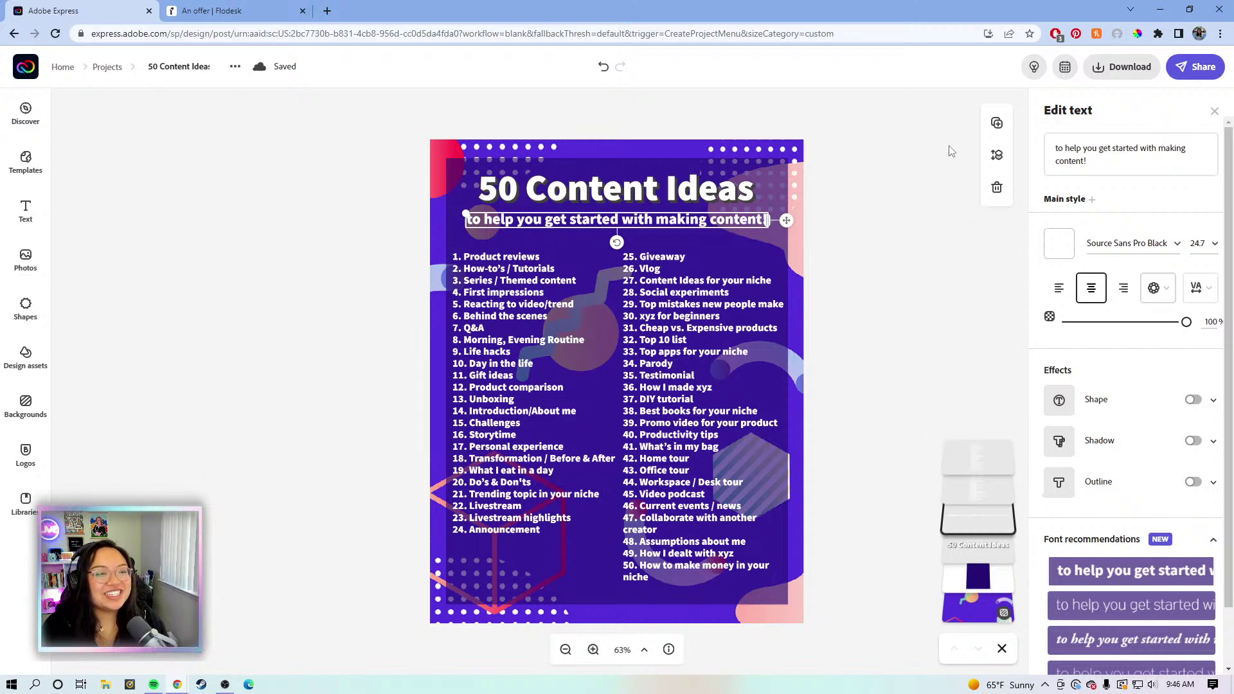
left_click(964, 135)
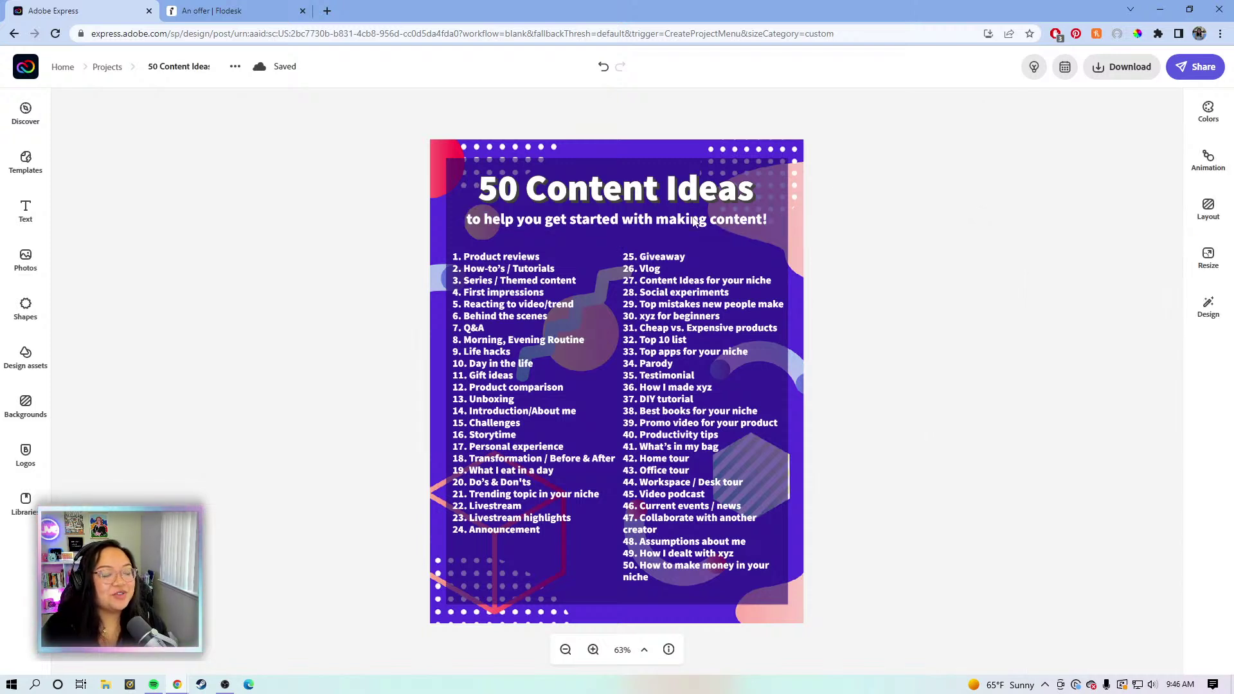
- Duplicate the subtitle and place the copy centred at the lower edge of the page
left_click(694, 221)
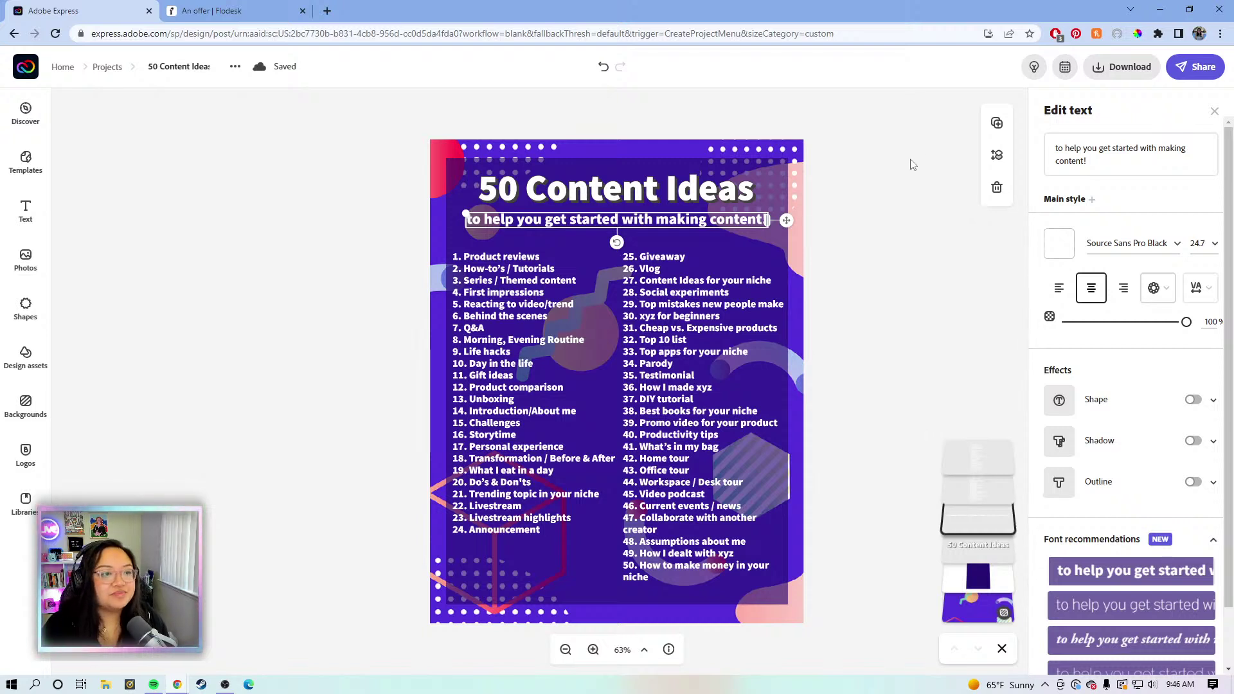
left_click(997, 124)
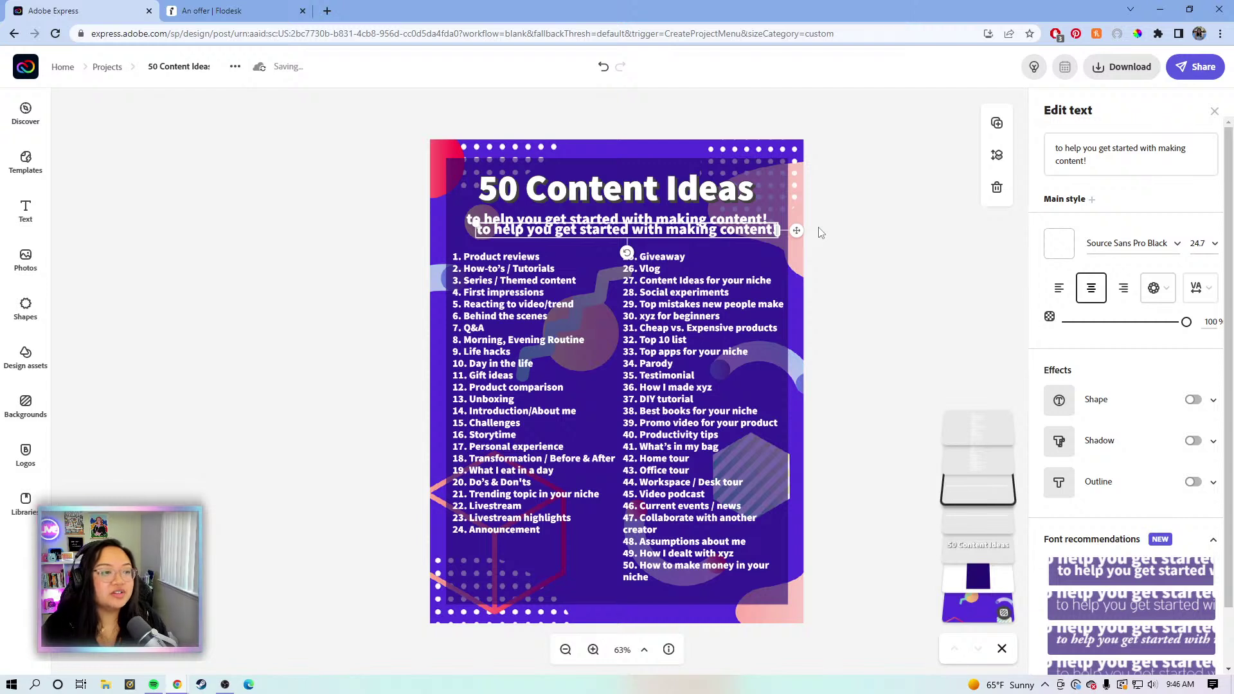
left_click_drag(799, 244, 783, 608)
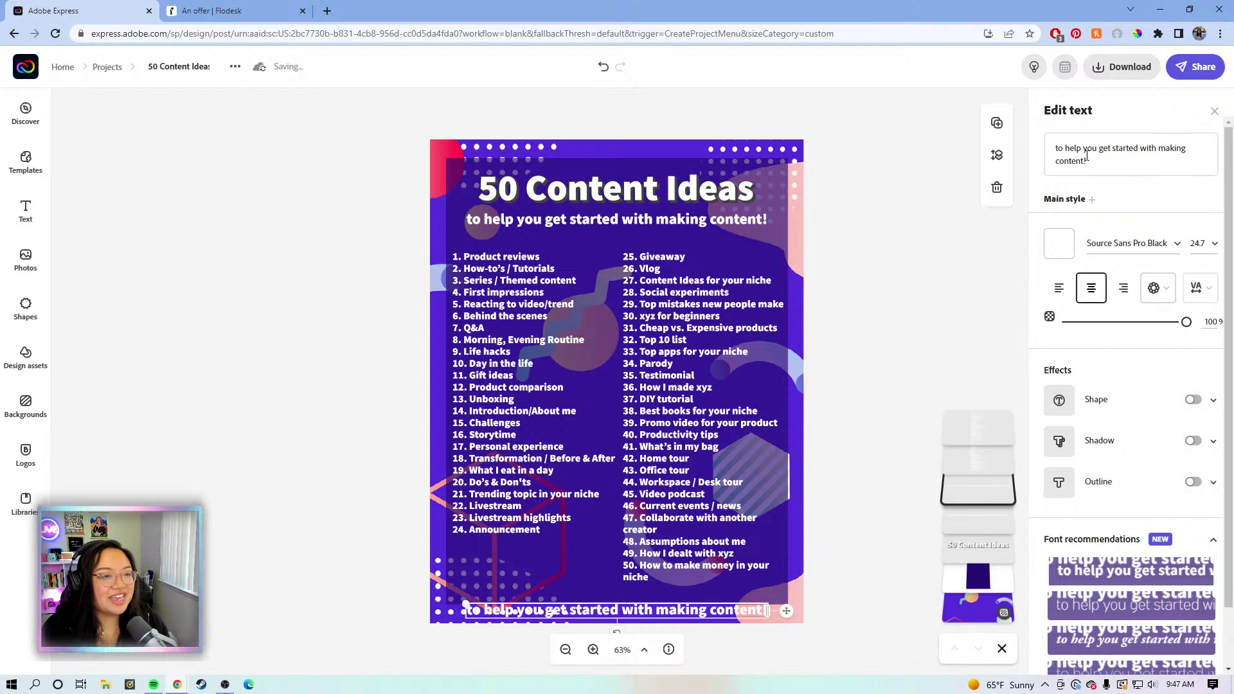
- Replace the duplicated subtitle's text with the creator's social media handle
left_click(1119, 162)
left_click_drag(1176, 166, 1050, 144)
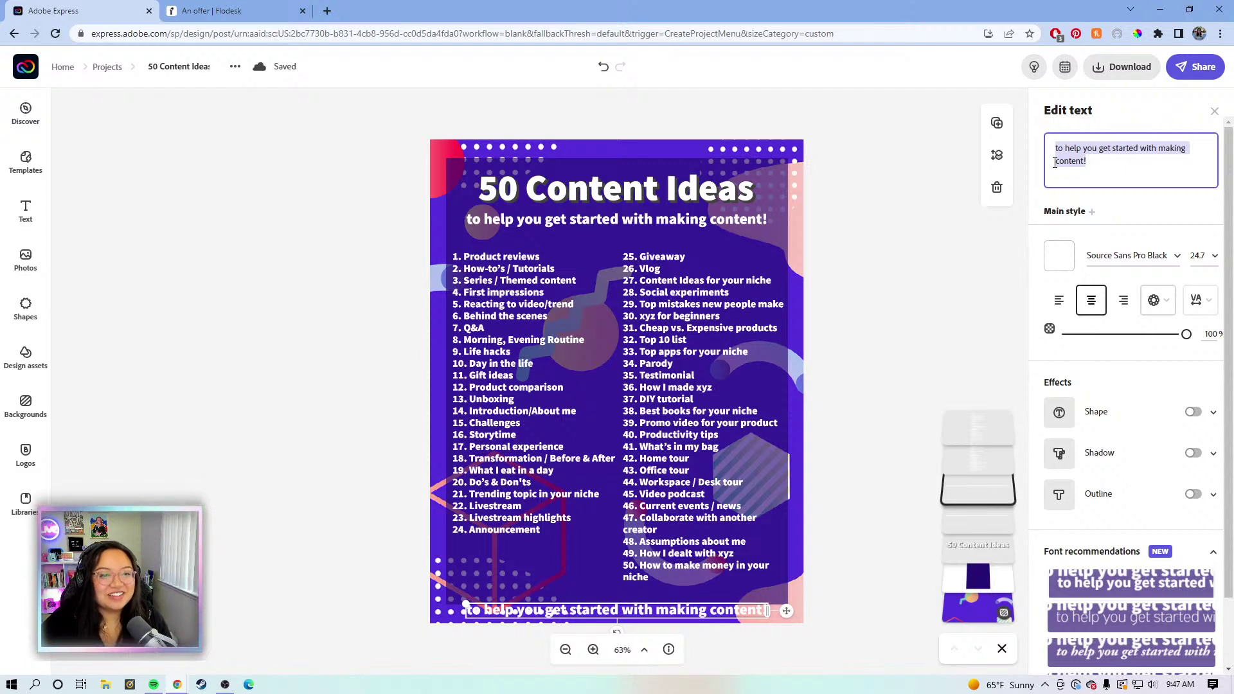
key("BackSpace")
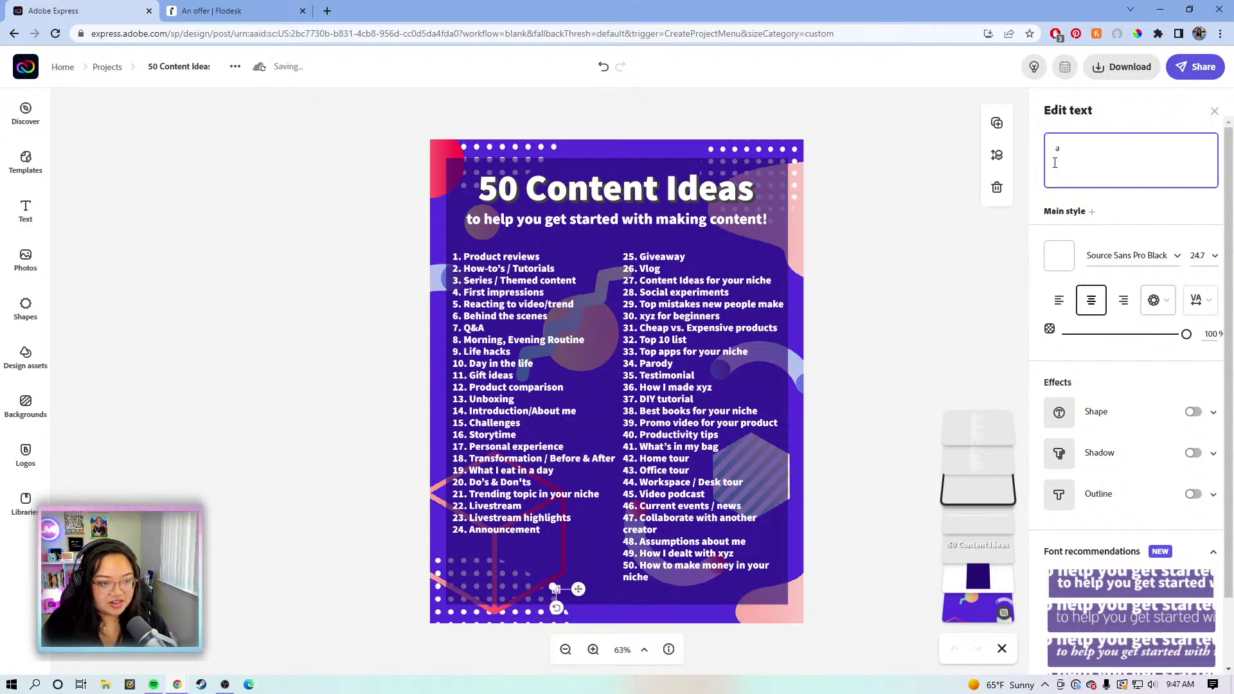
type("@")
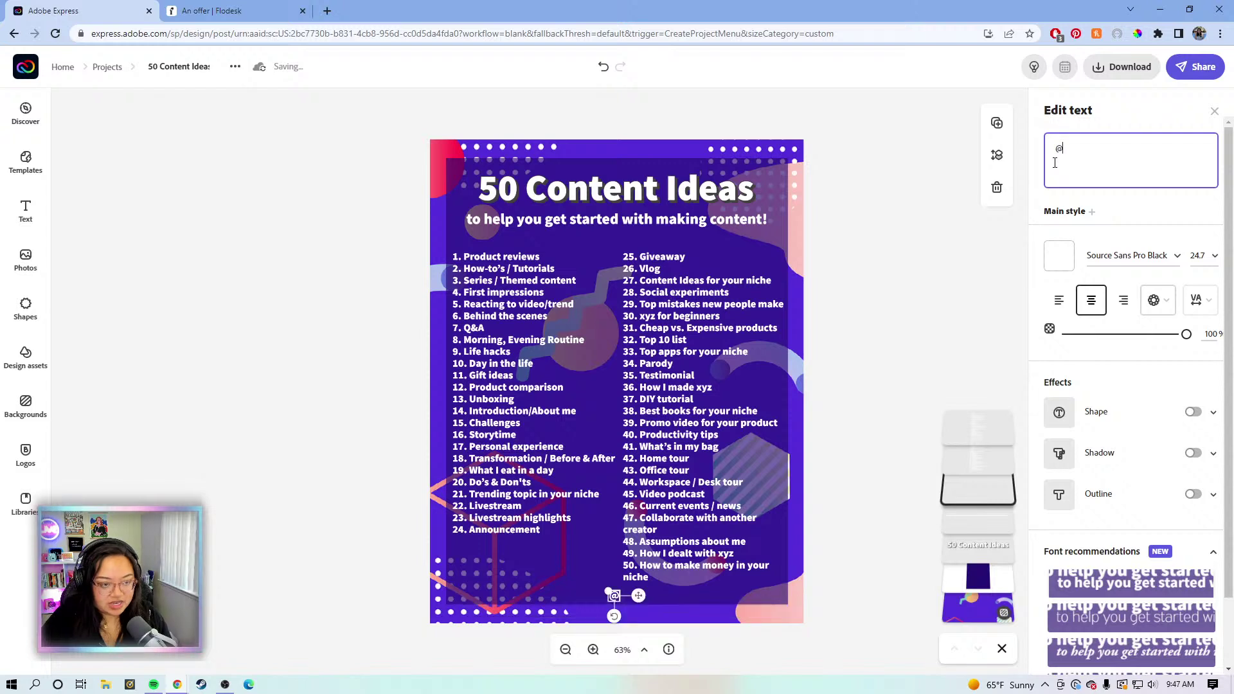
type("kat")
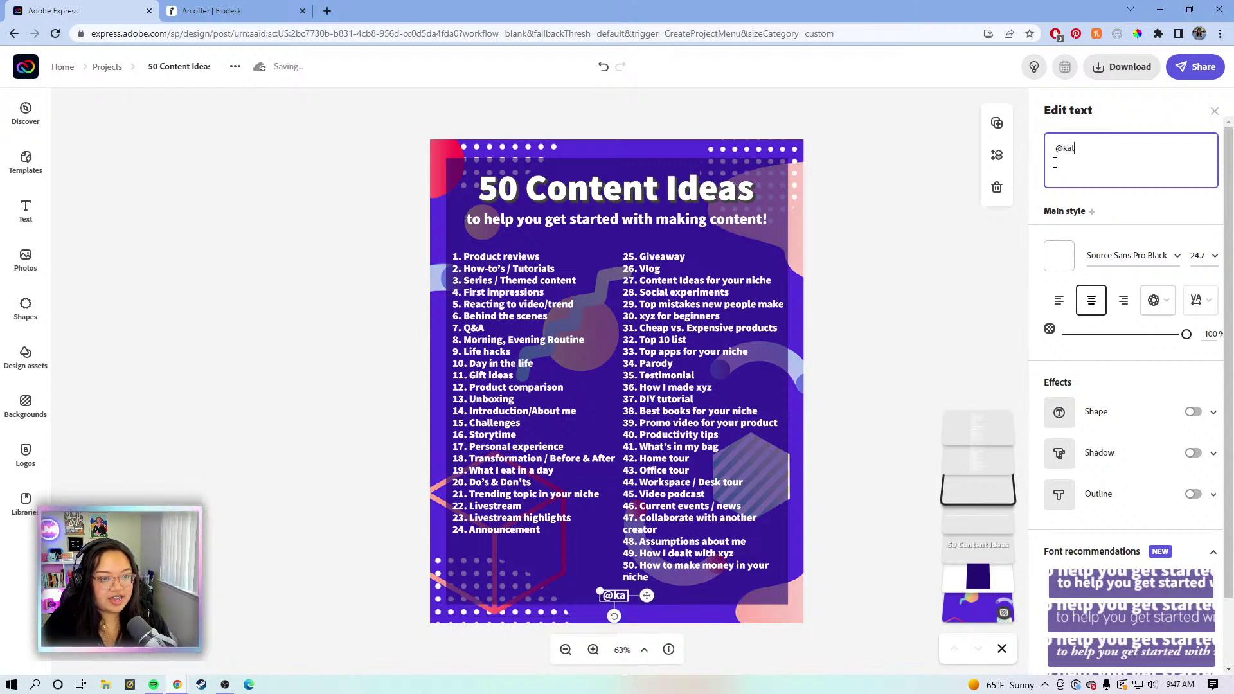
type("rinatorrijos")
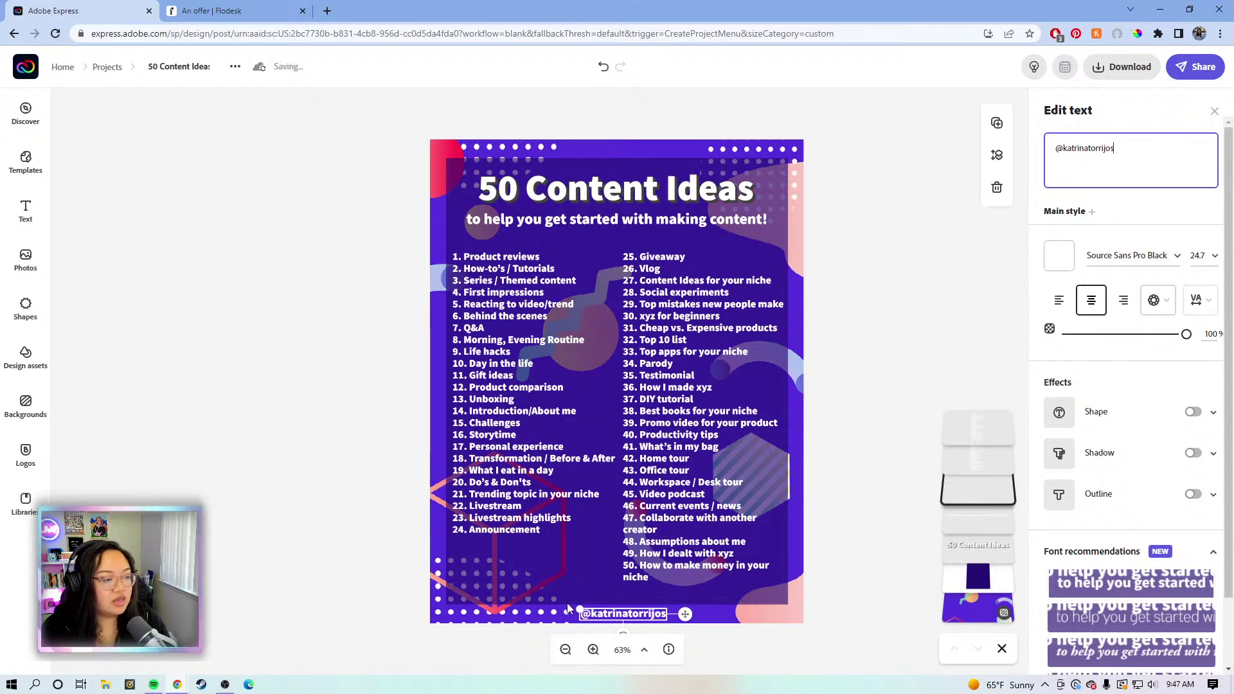
- Enlarge the handle text to a size of about 33 and move it below the first idea column, inside the translucent panel
mouse_move(531, 599)
left_mouse_down()
mouse_move(480, 592)
mouse_move(512, 598)
left_mouse_up()
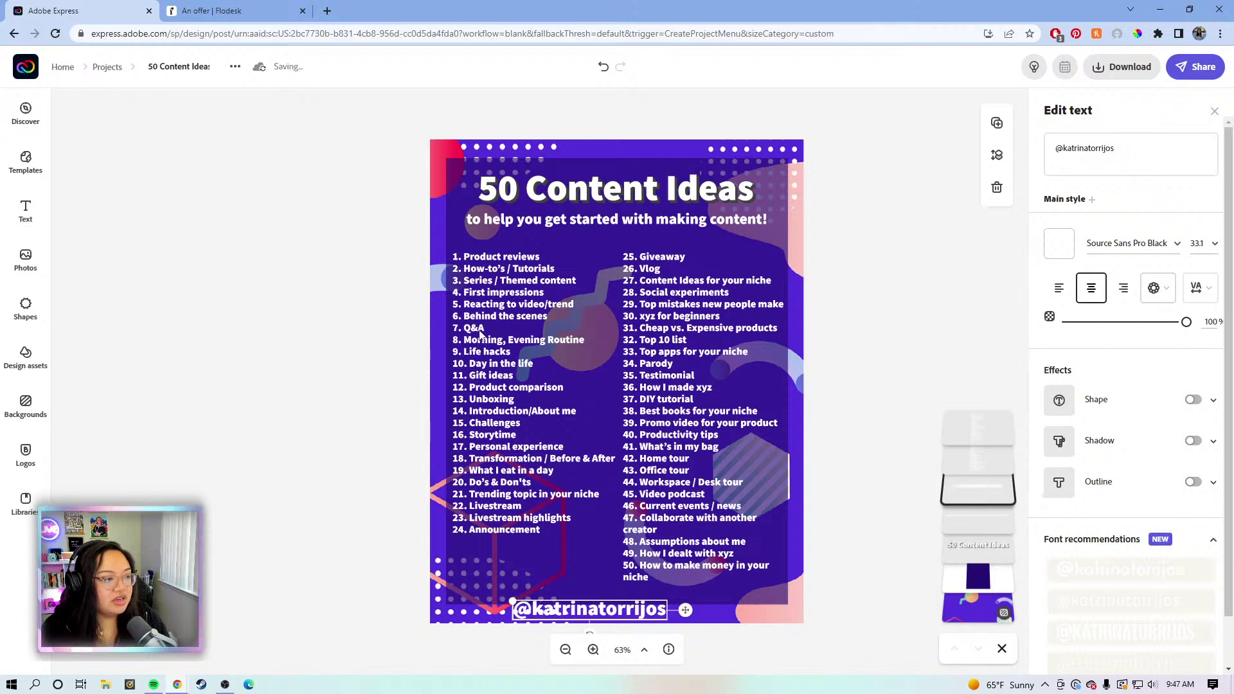
left_click(502, 373)
left_click(708, 424)
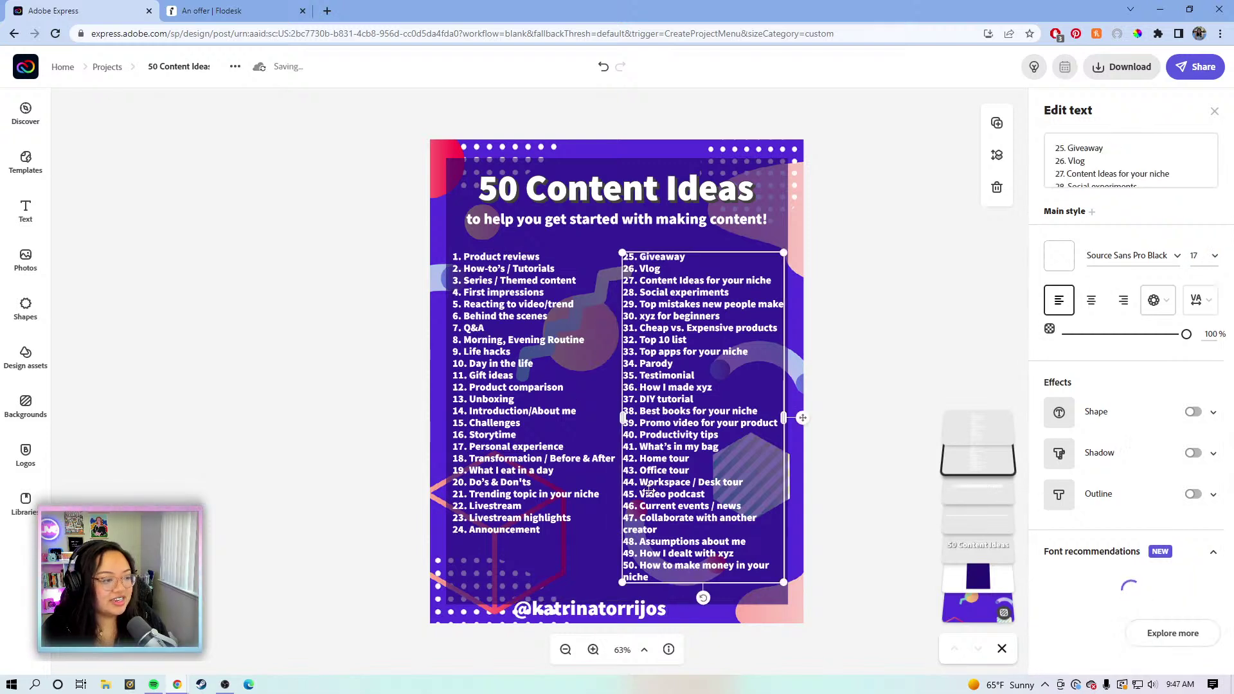
left_click(594, 610)
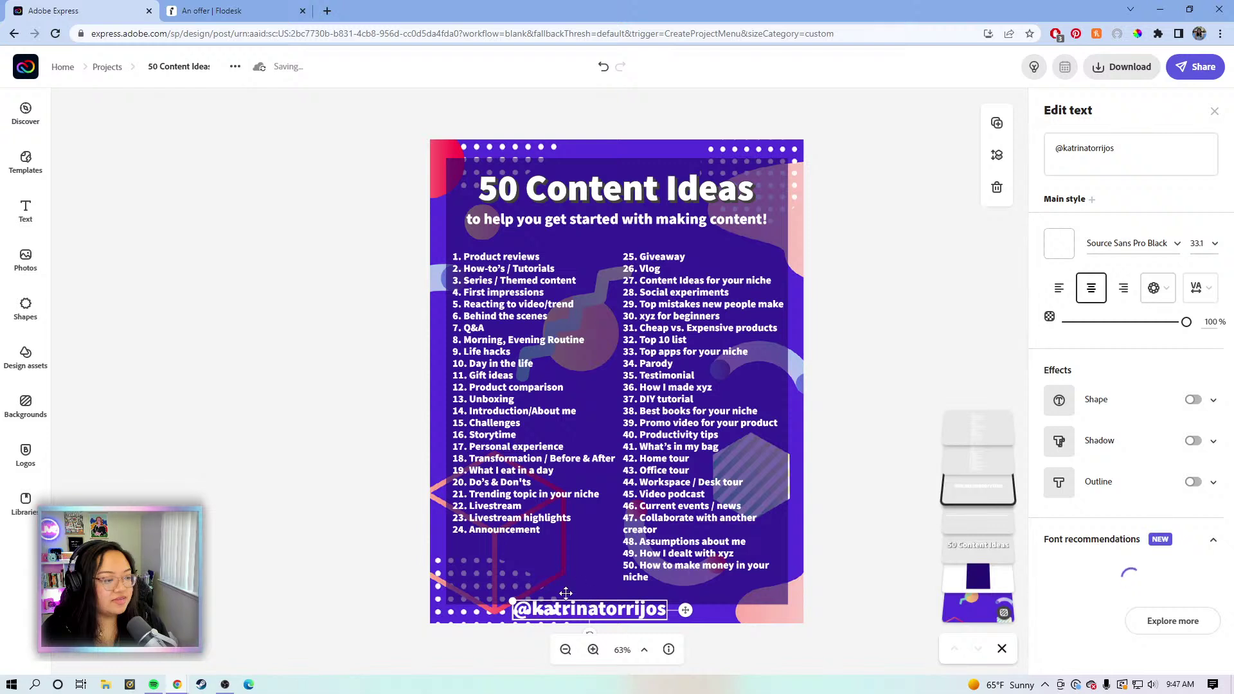
left_click_drag(593, 608, 532, 576)
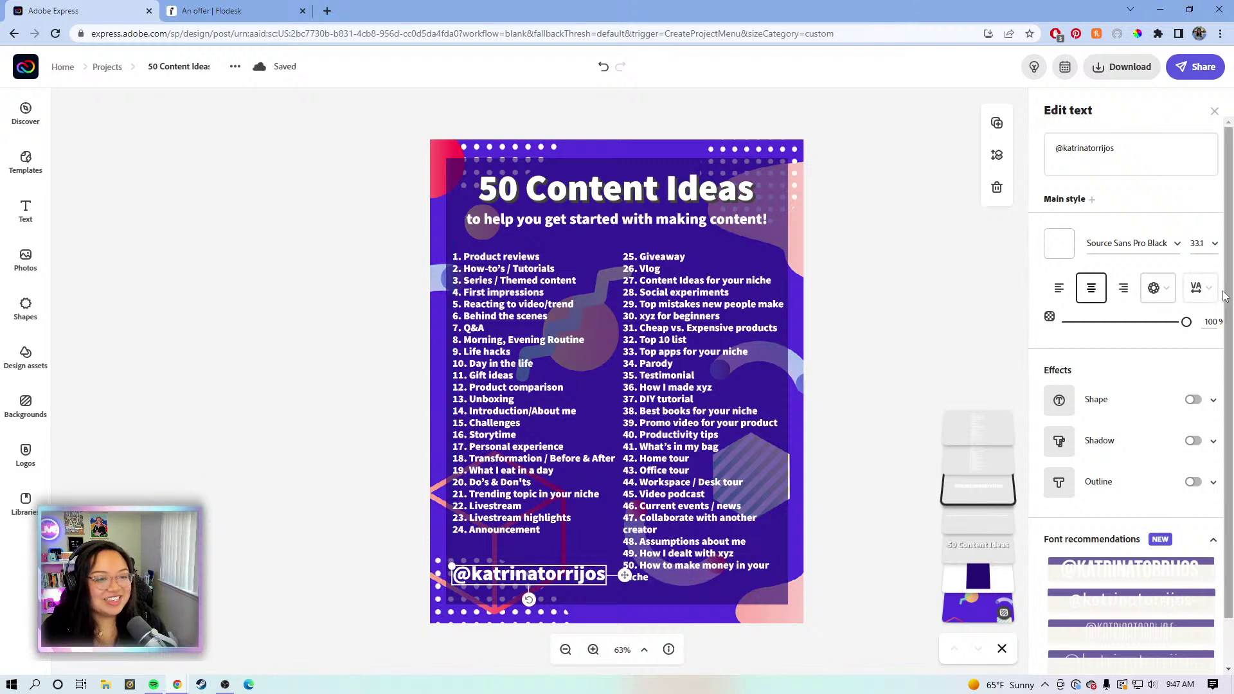
- Lower the handle text's opacity to 35% and reposition it near the panel's lower-left corner
left_click_drag(1183, 323, 1128, 335)
mouse_move(625, 575)
left_mouse_down()
mouse_move(611, 584)
mouse_move(612, 557)
mouse_move(629, 566)
left_mouse_up()
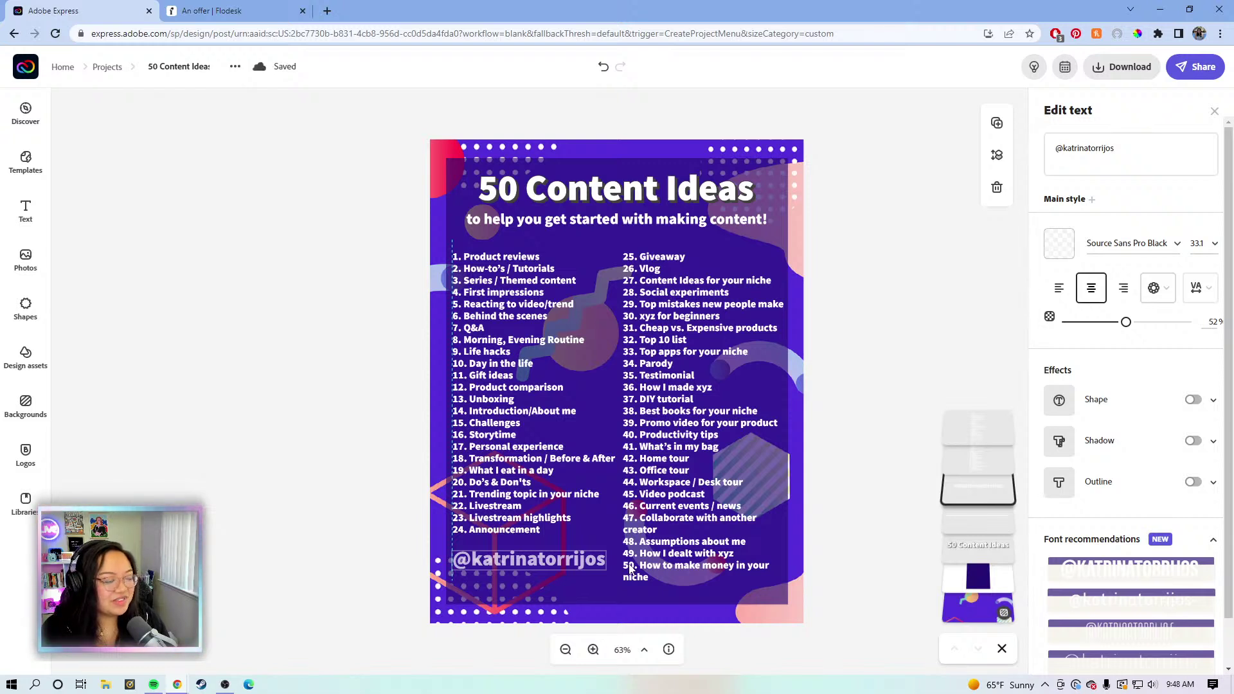
left_click_drag(1126, 323, 1105, 323)
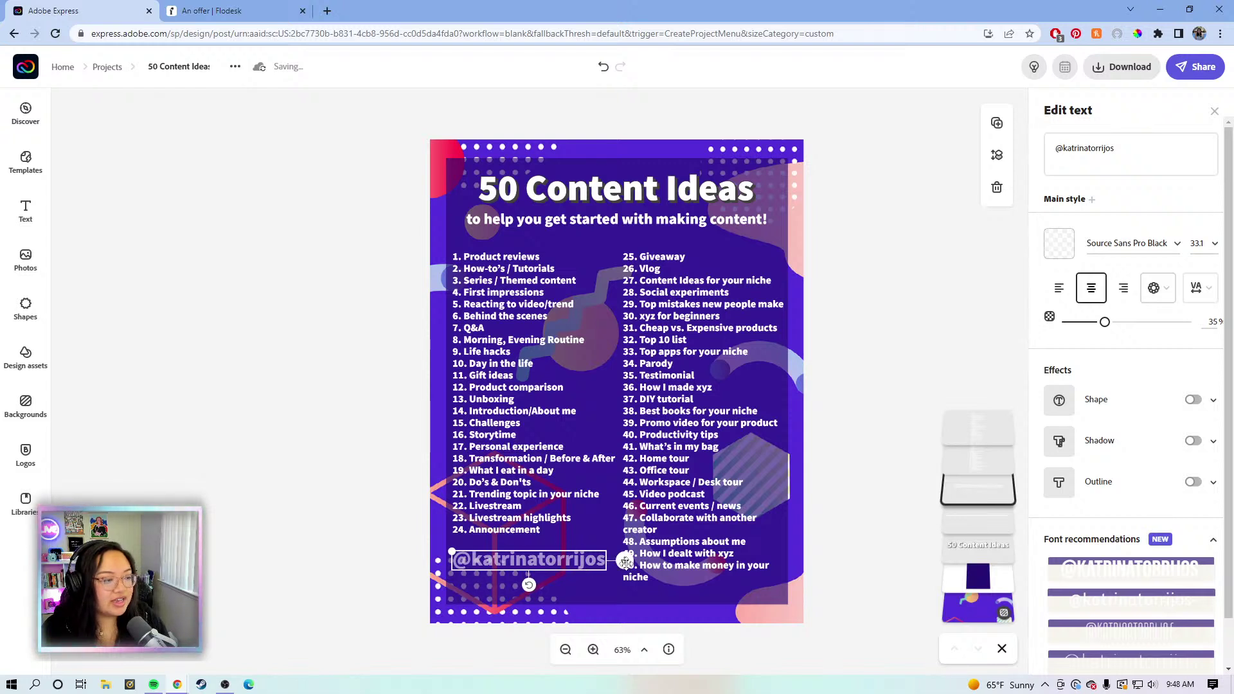
left_click(887, 352)
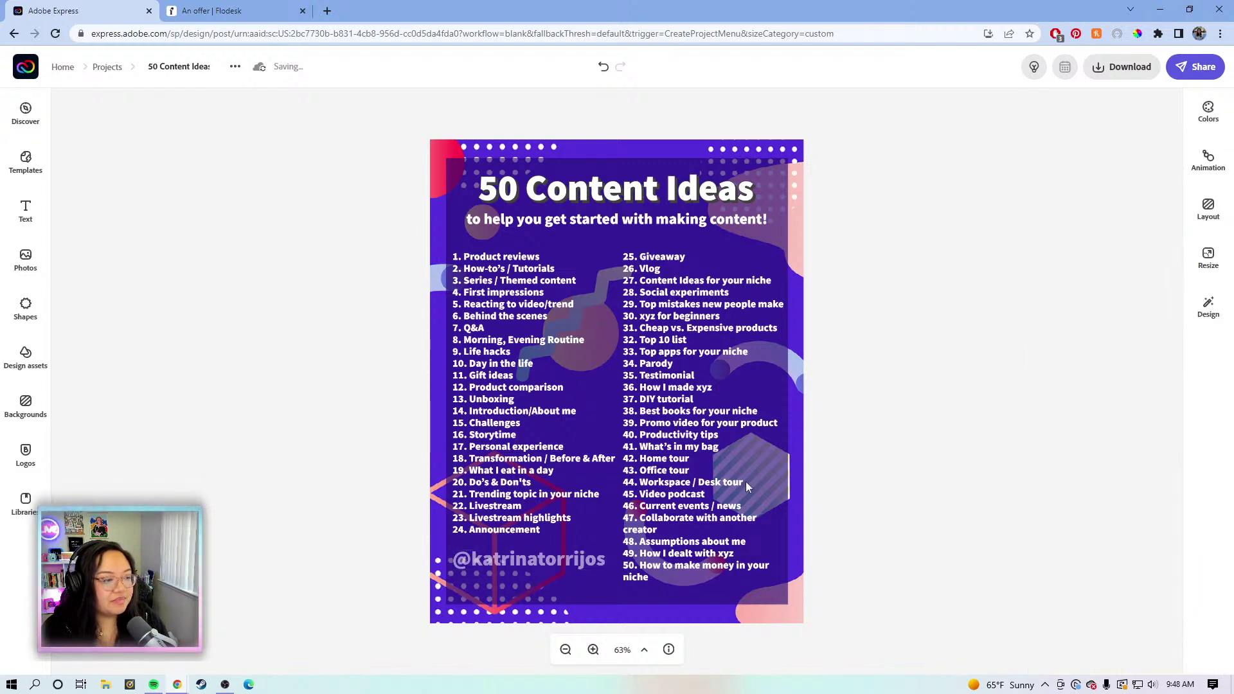
left_click(577, 559)
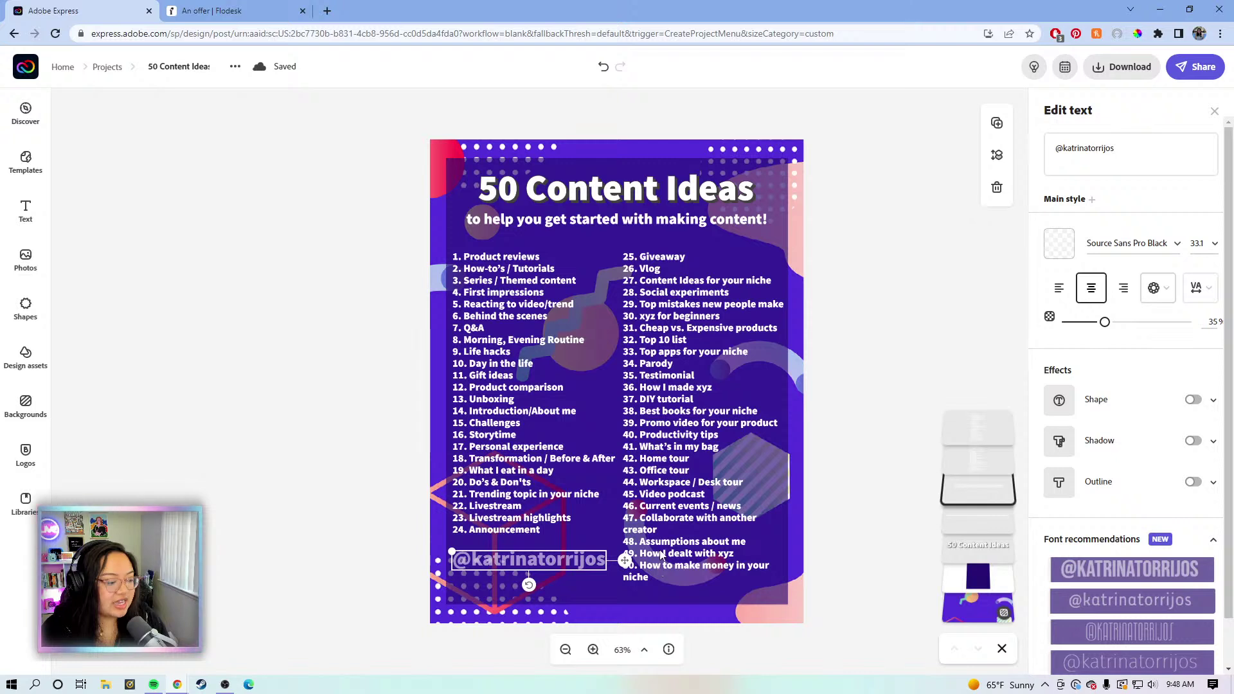
left_click(878, 355)
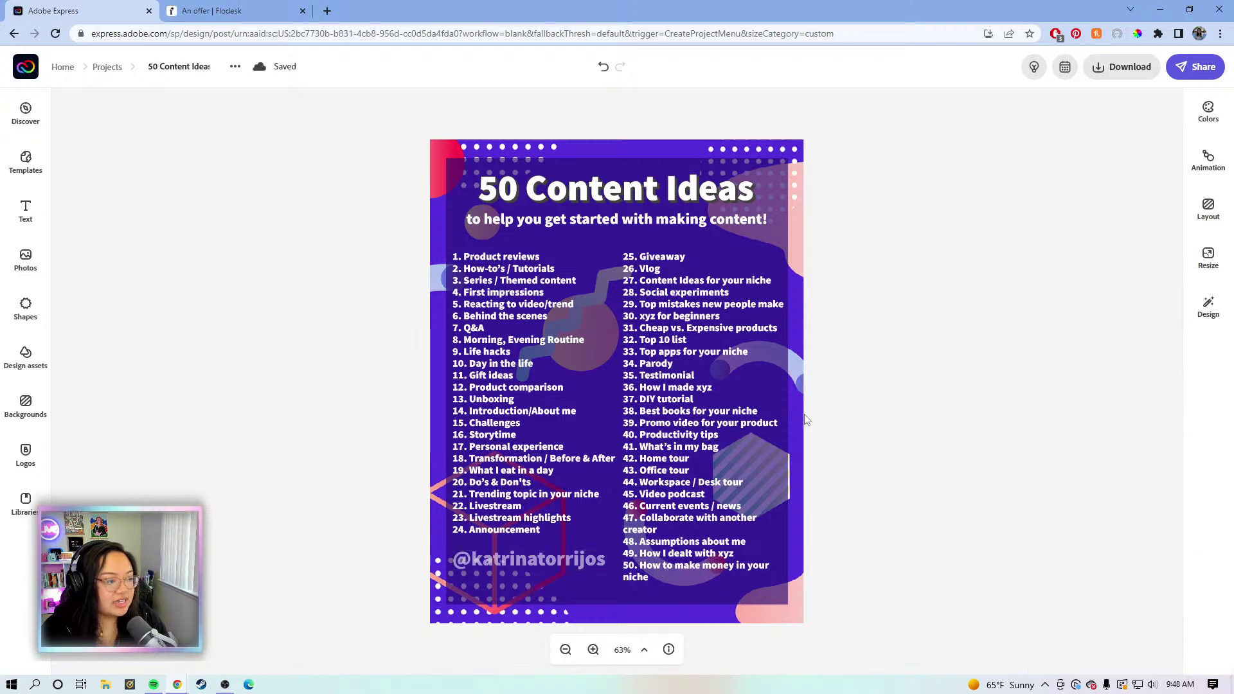
left_click(575, 560)
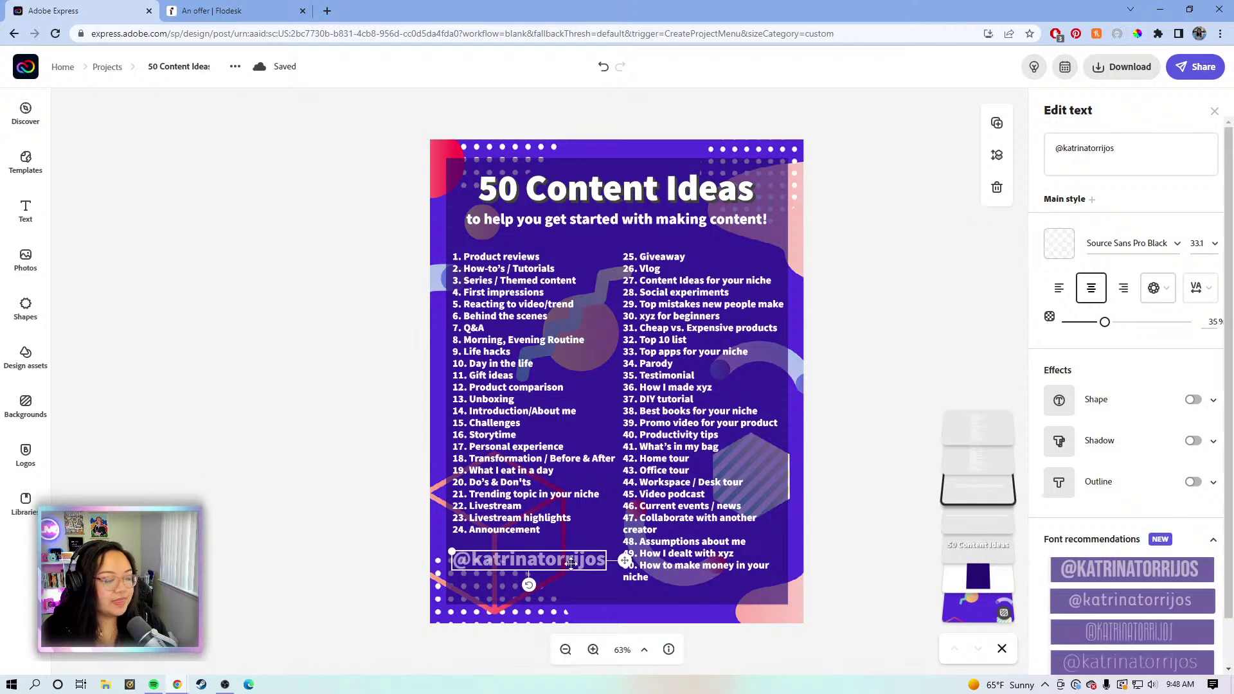
mouse_move(565, 560)
left_mouse_down()
mouse_move(574, 573)
mouse_move(562, 576)
left_mouse_up()
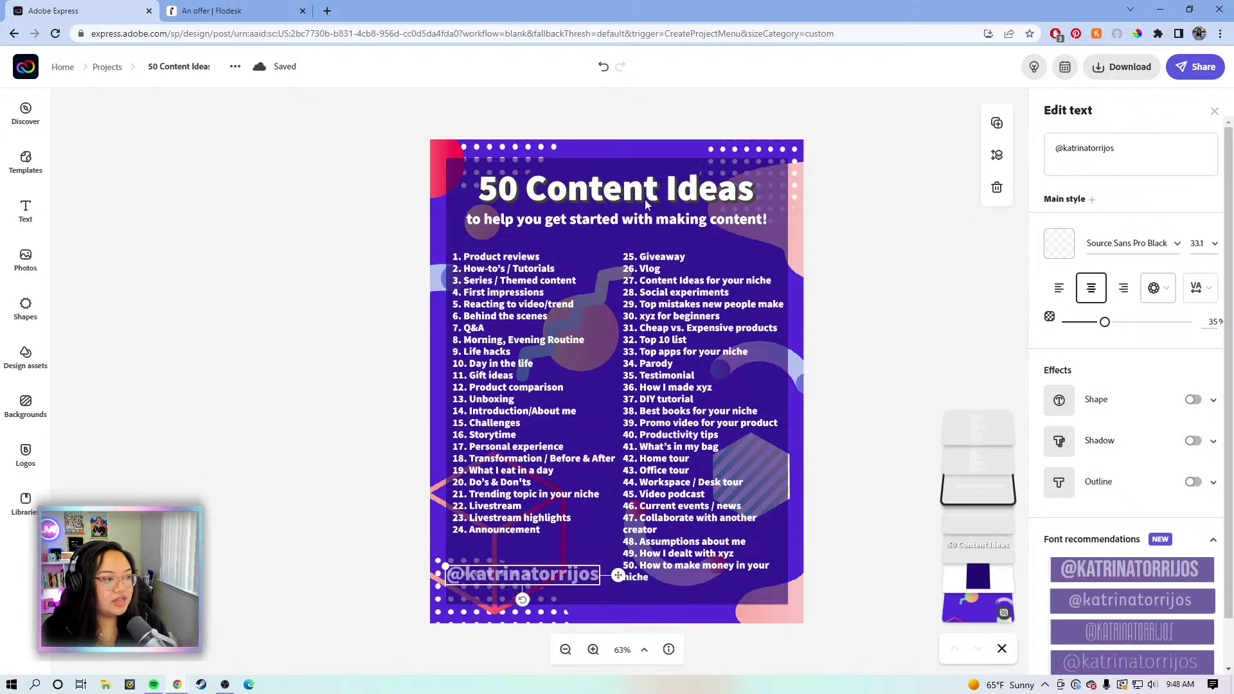
- Duplicate the subtitle again and replace the copy's text with "follow for more tips and advice"
left_click(647, 219)
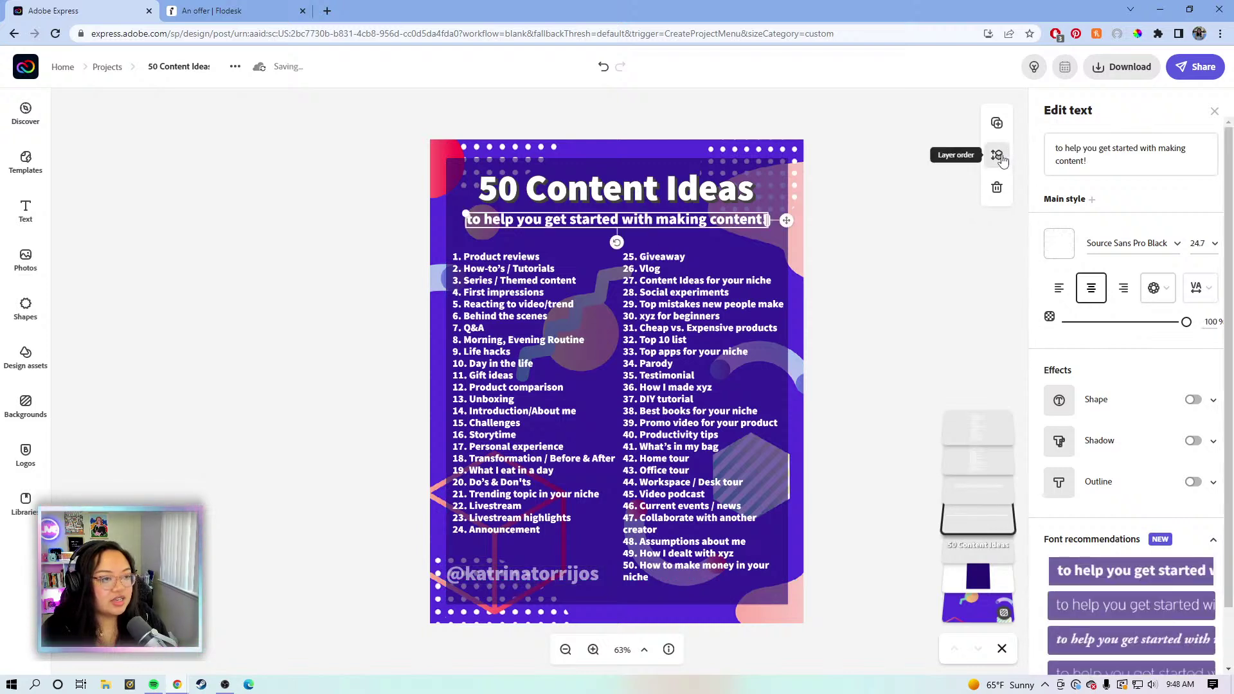
left_click(997, 122)
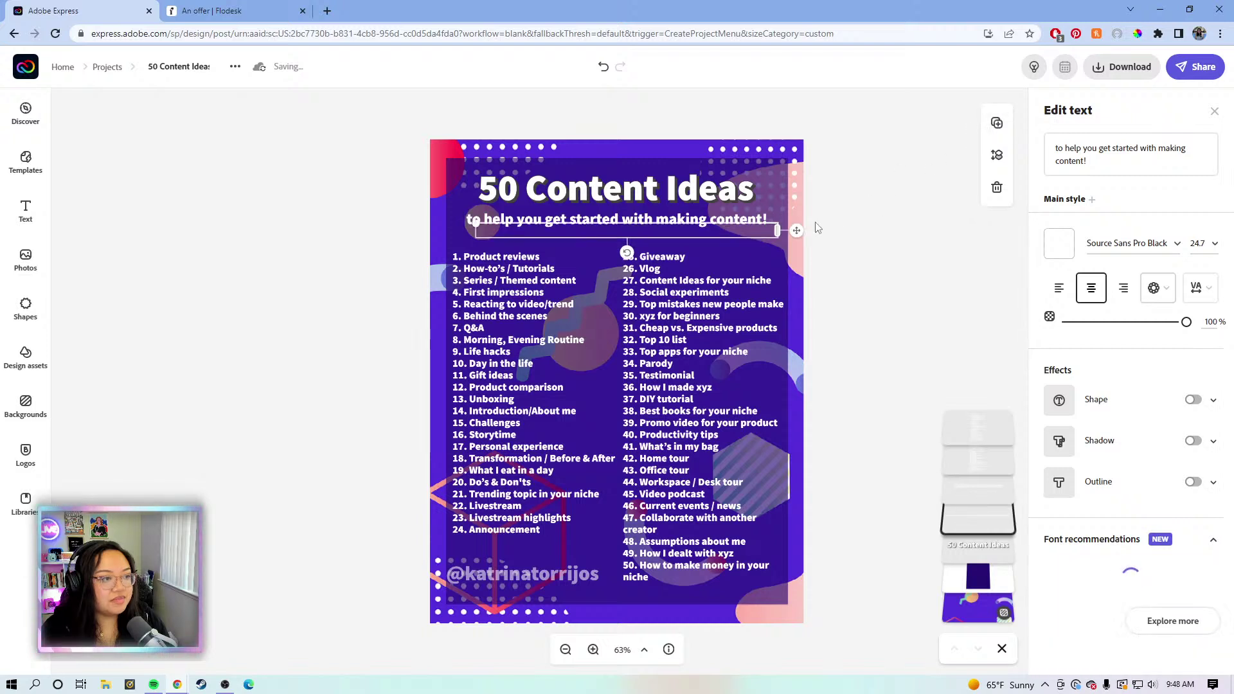
left_click(1046, 154)
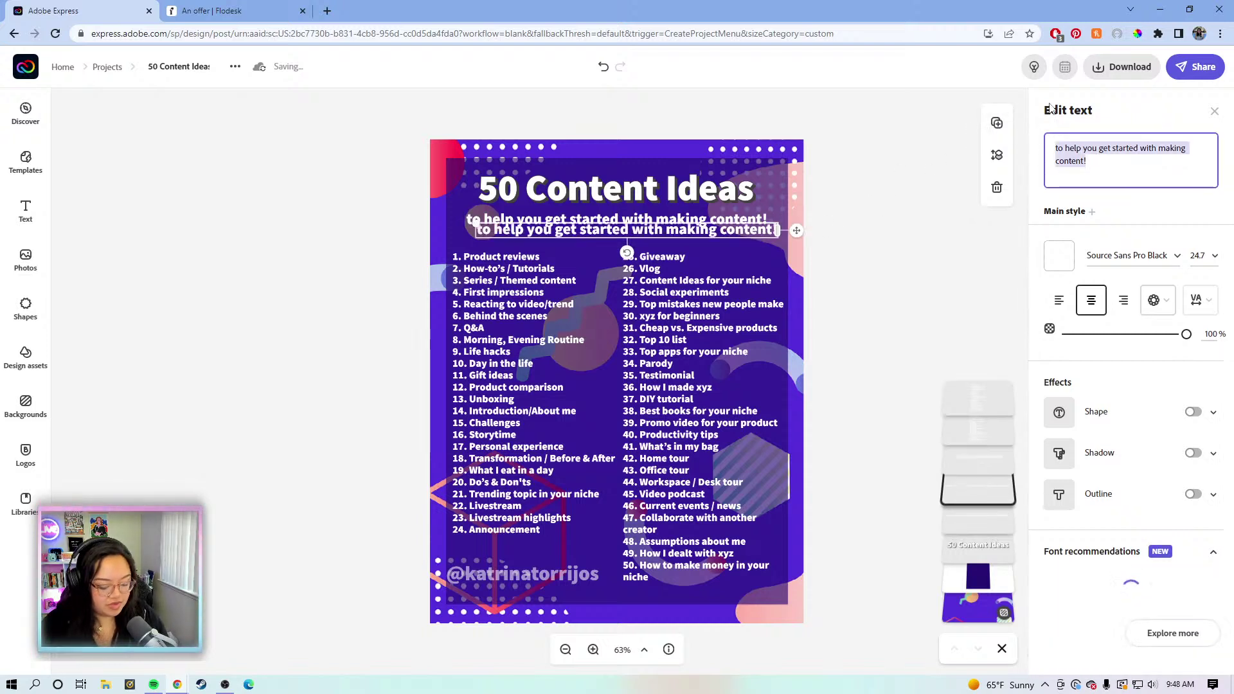
type("follow more")
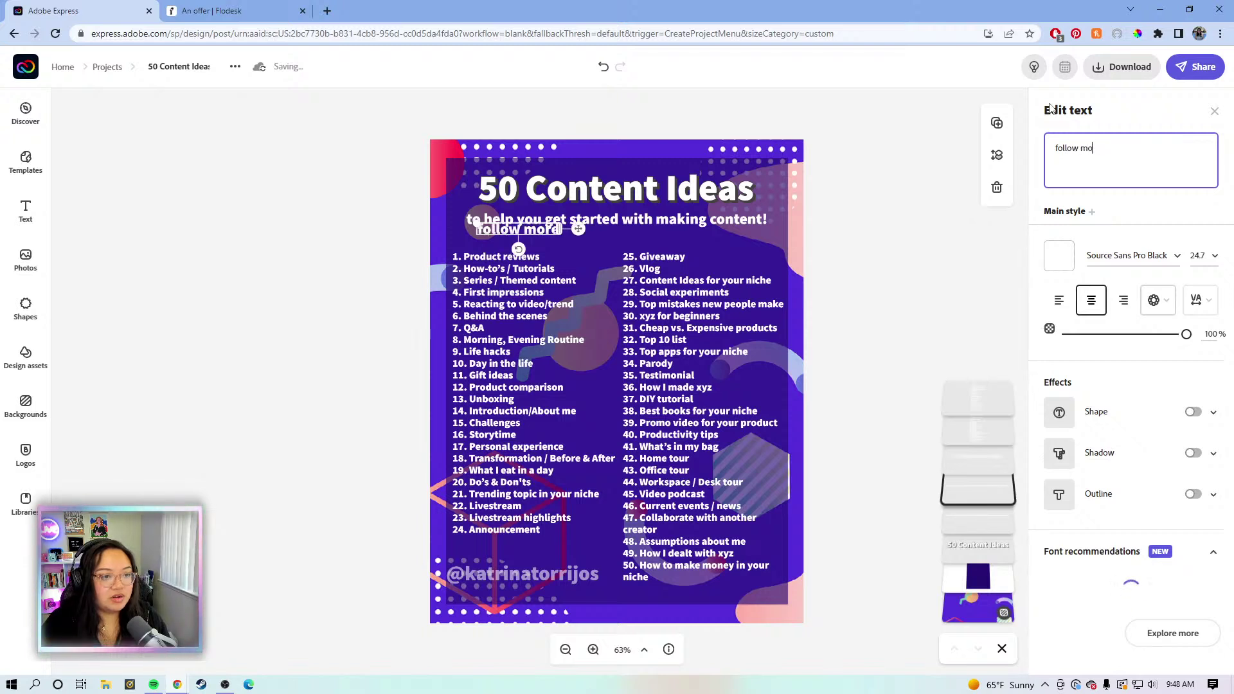
key("BackSpace")
key("BackSpace")
type("for more l")
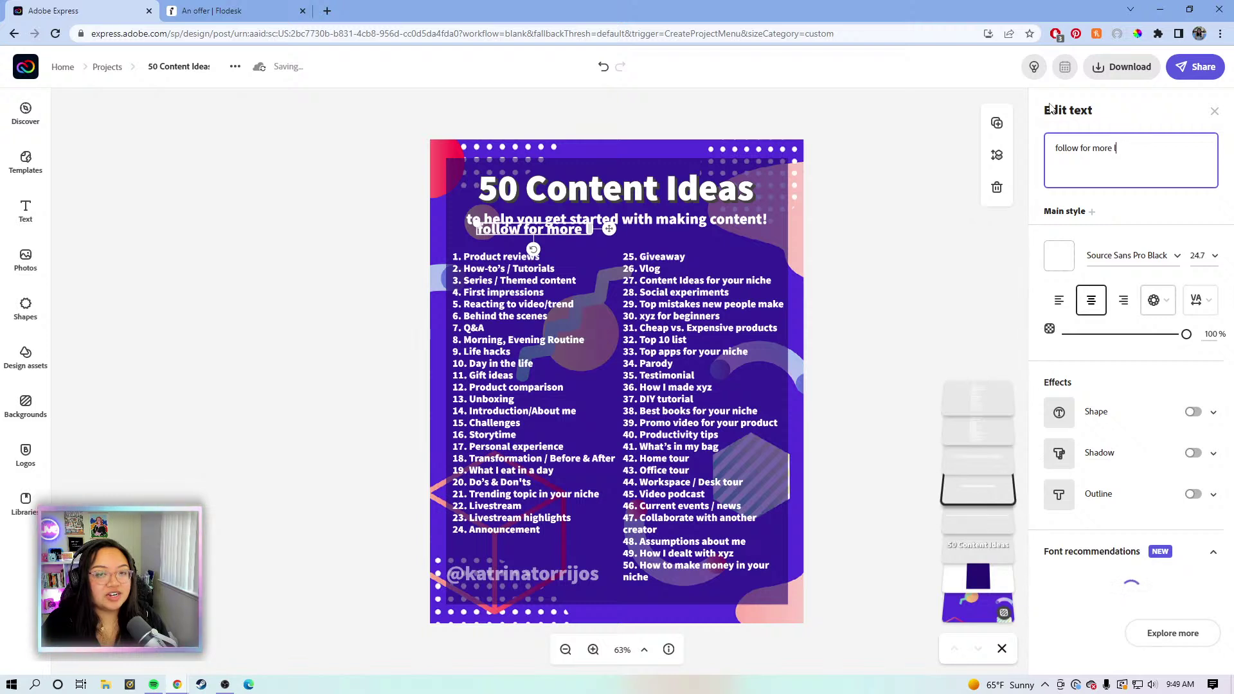
key("BackSpace")
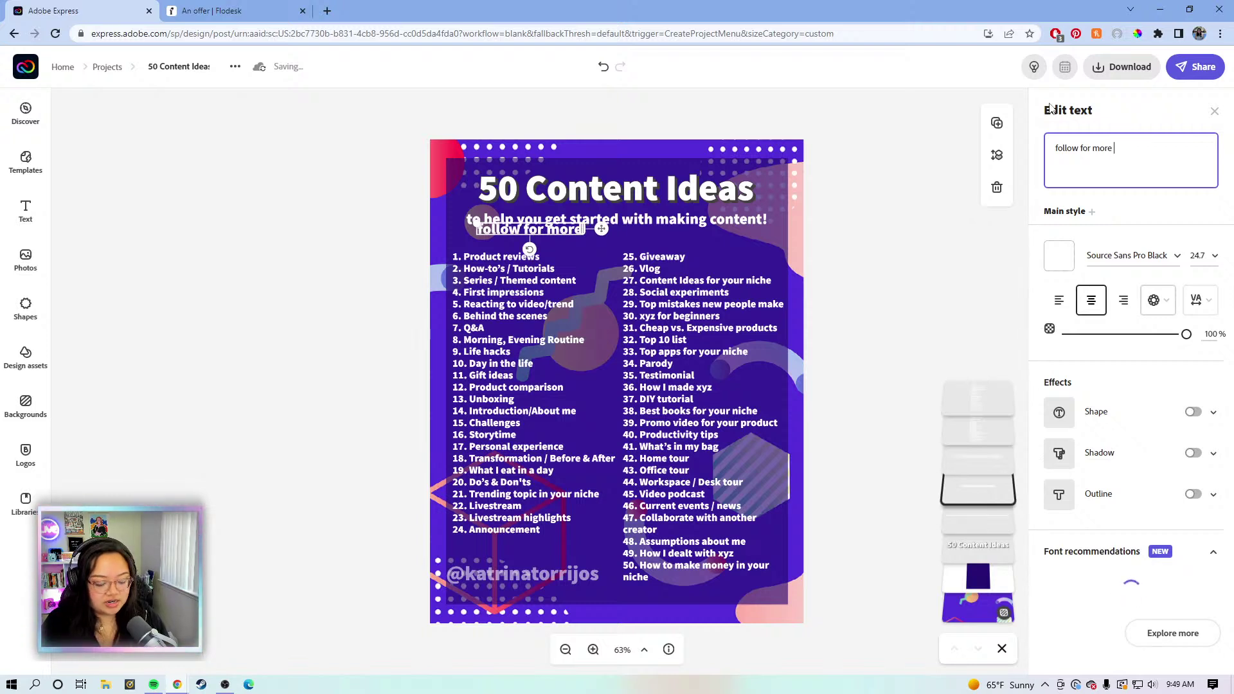
type("c")
key("BackSpace")
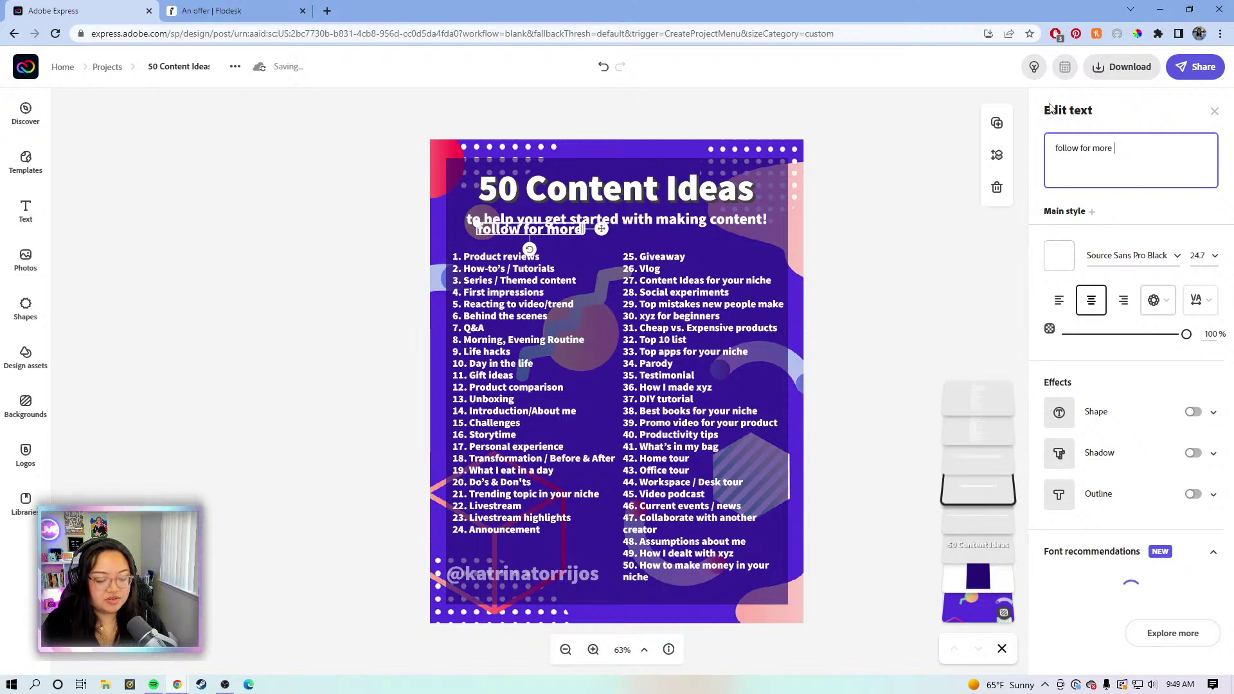
type("tips a")
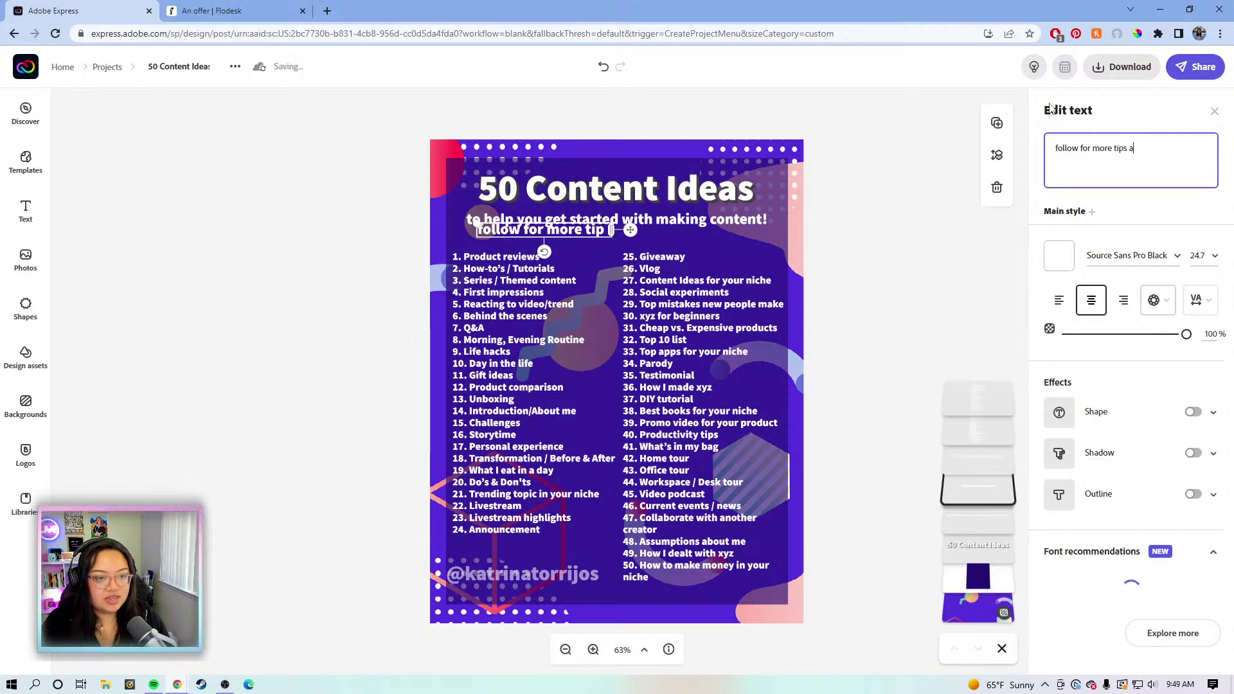
type("nd advice")
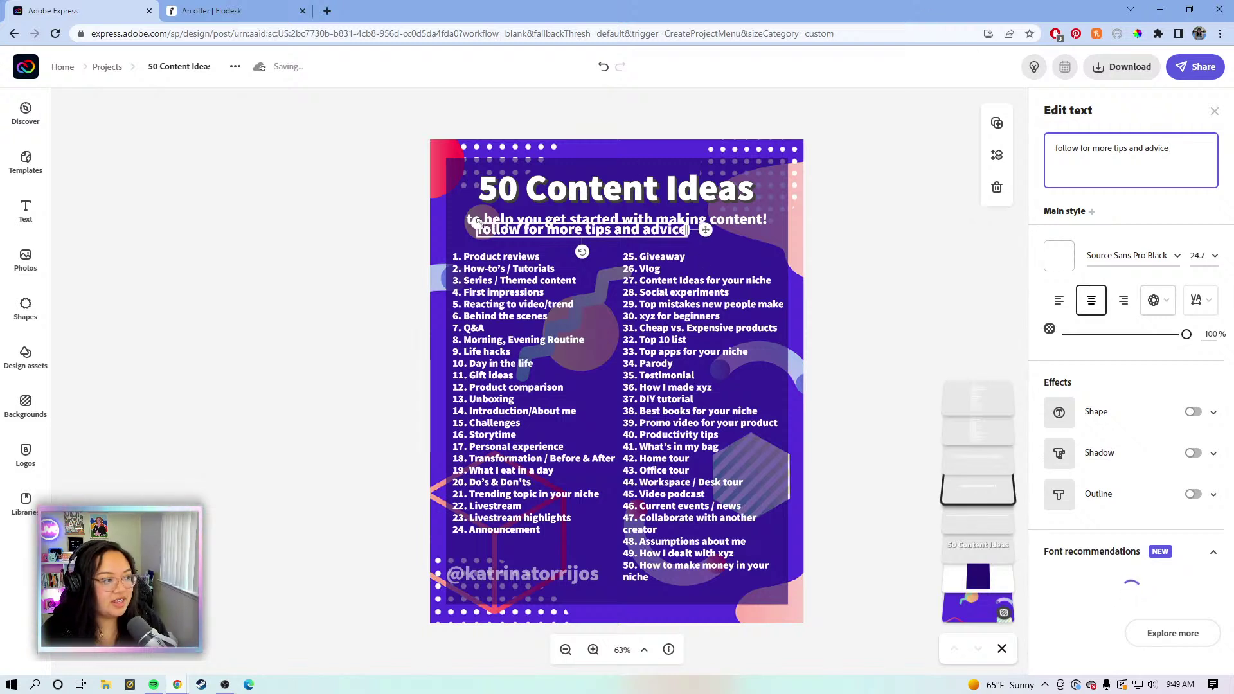
- Shrink the "follow for more tips and advice" line to size 11 and place it just above the right half of the social handle
left_click(617, 232)
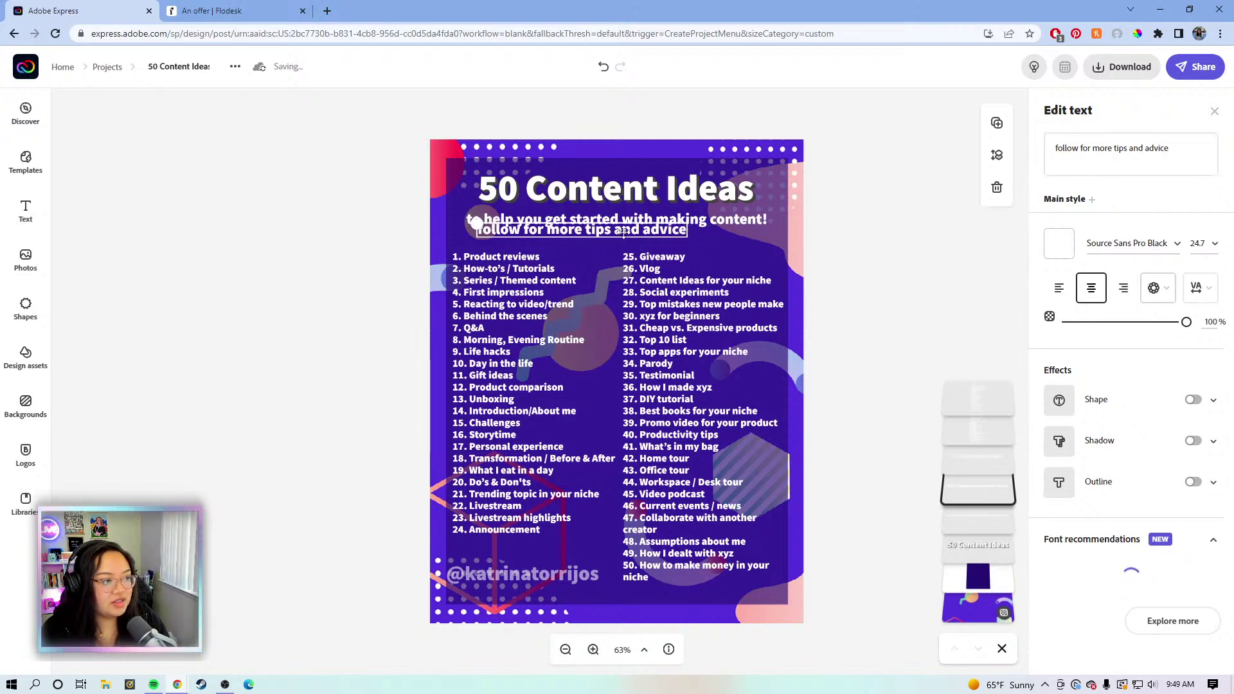
key("shift+Down")
key("shift+Down")
key("shift+Down")
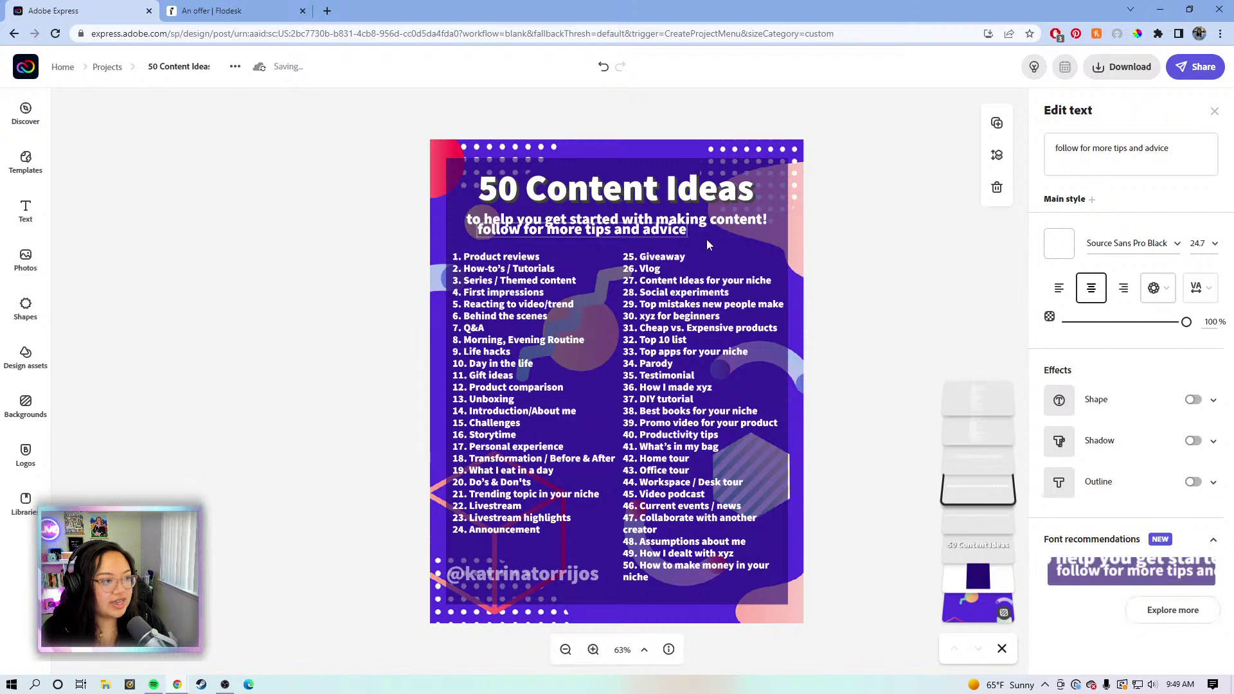
key("shift+Down")
key("shift+Down")
key("shift+Down")
key("shift+Down")
key("shift+Down")
key("shift+Down")
key("shift+Down")
key("shift+Down")
key("shift+Down")
key("shift+Down")
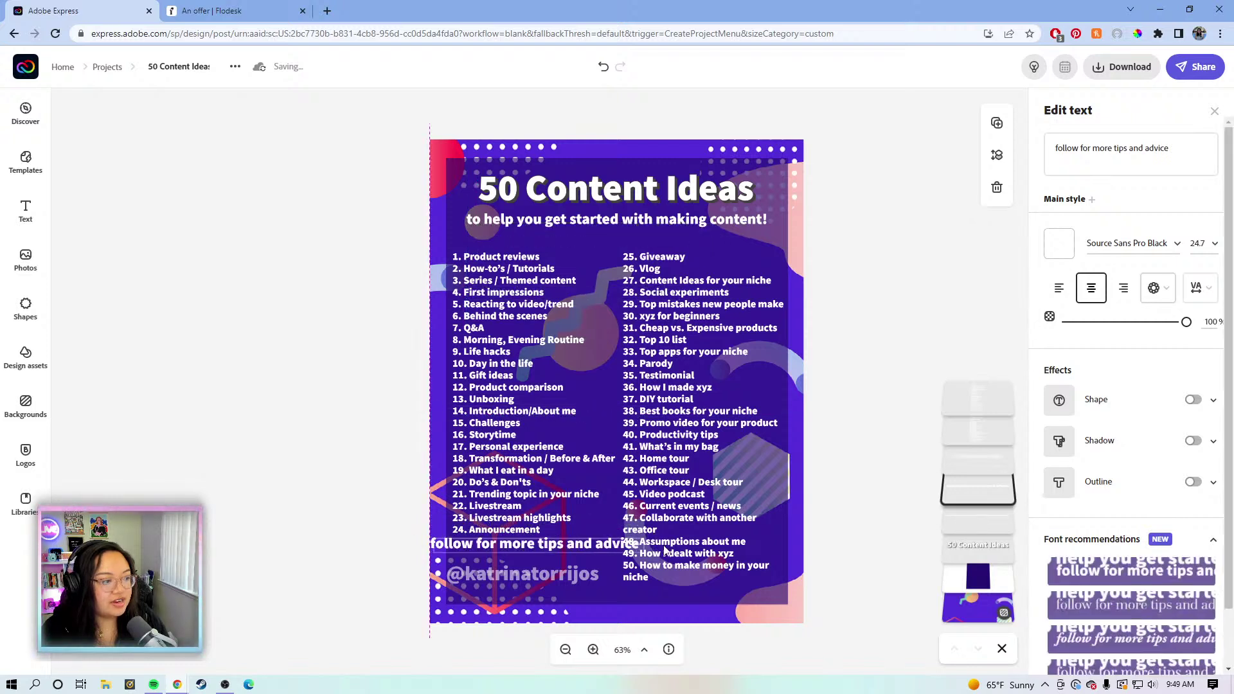
left_click_drag(533, 546, 616, 558)
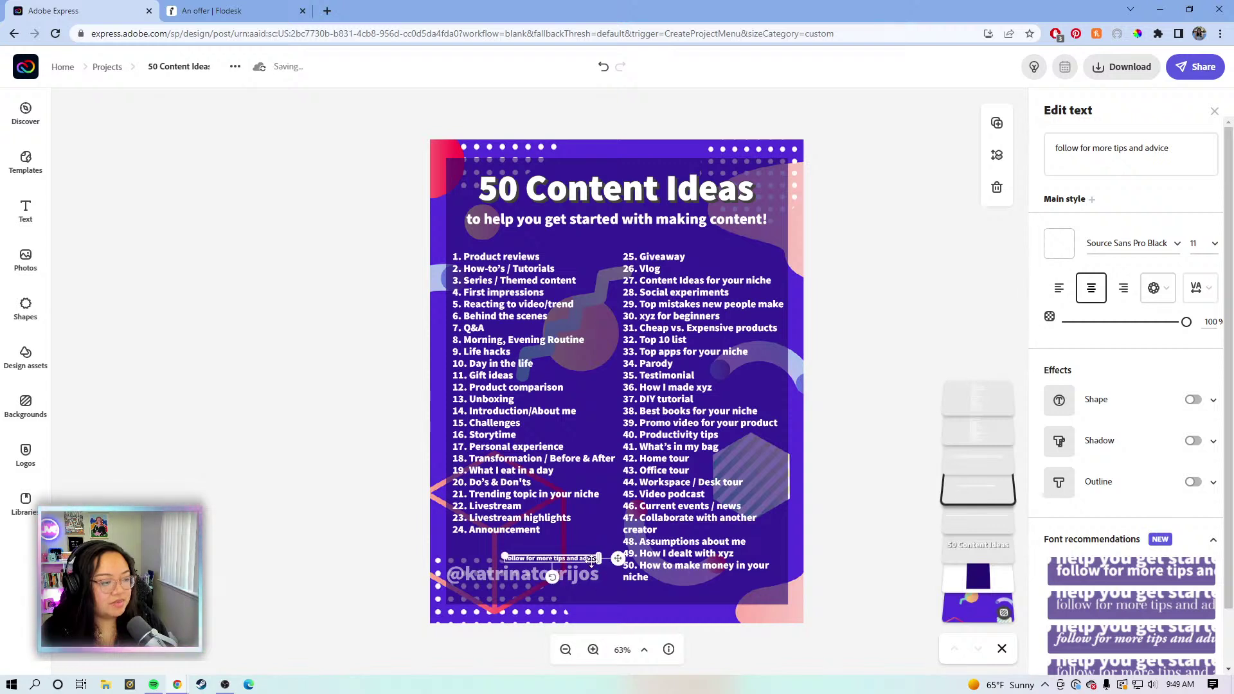
- Set the social handle's opacity to 55% and the follow line's opacity to 54%
left_click(502, 576)
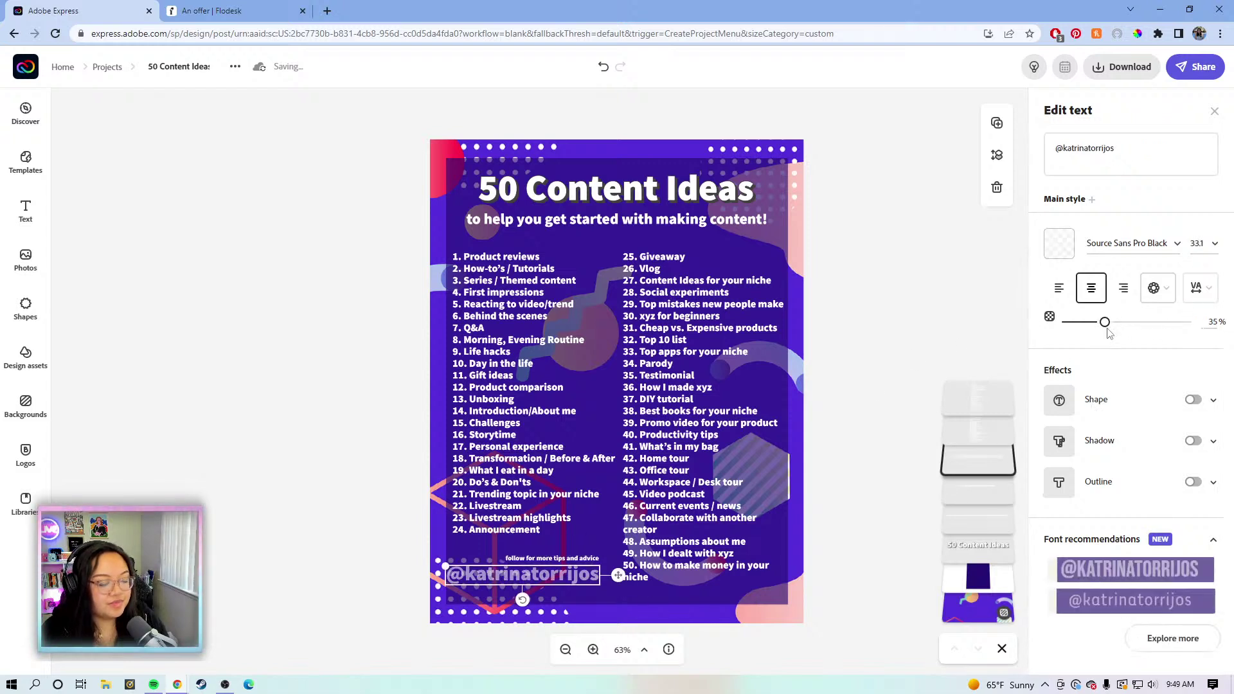
left_click_drag(1109, 333, 1132, 335)
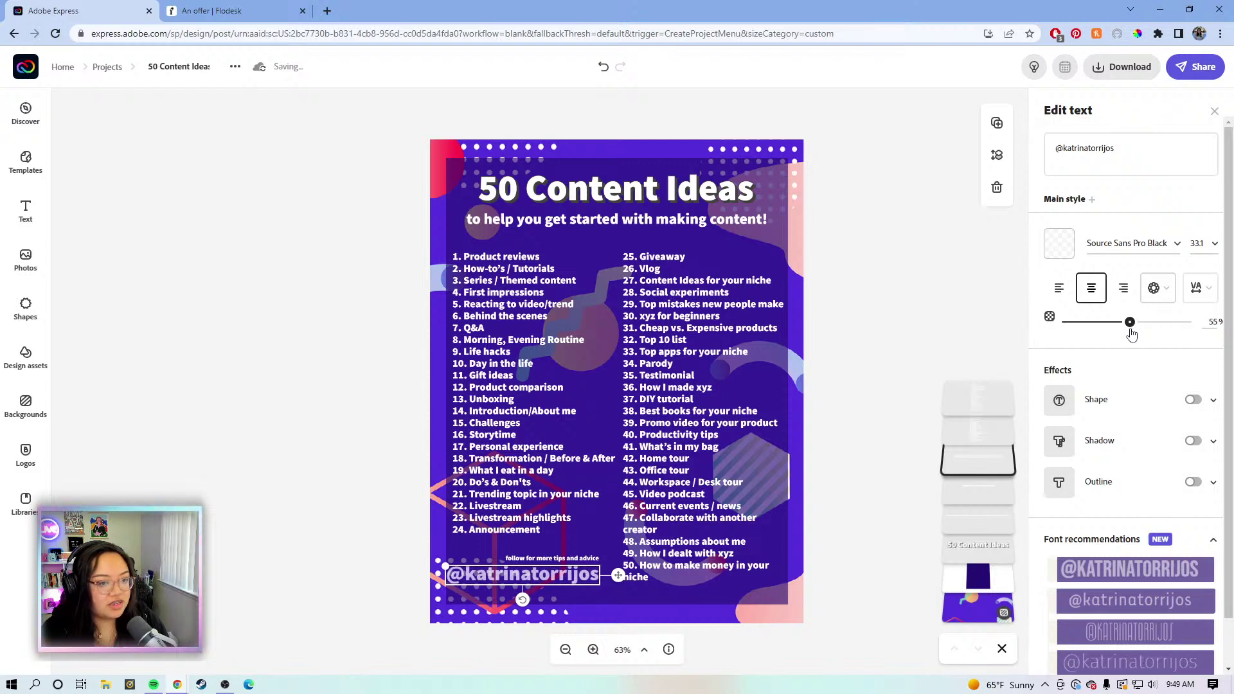
left_click(589, 561)
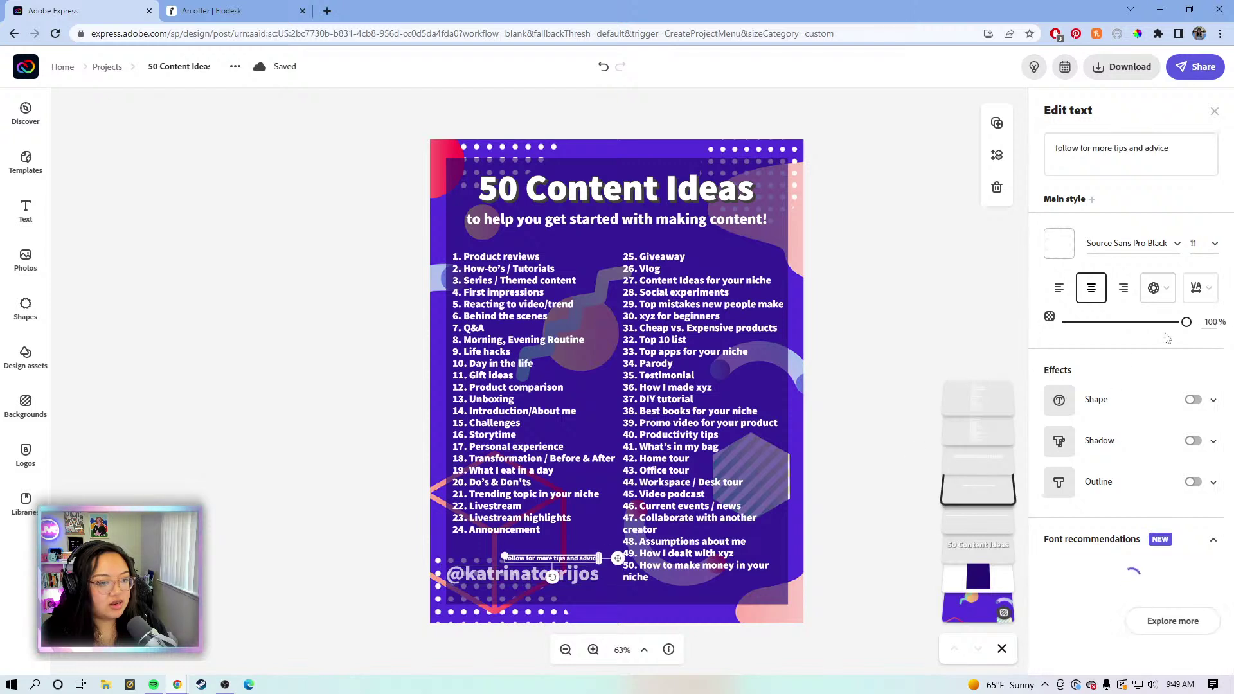
left_click(1131, 331)
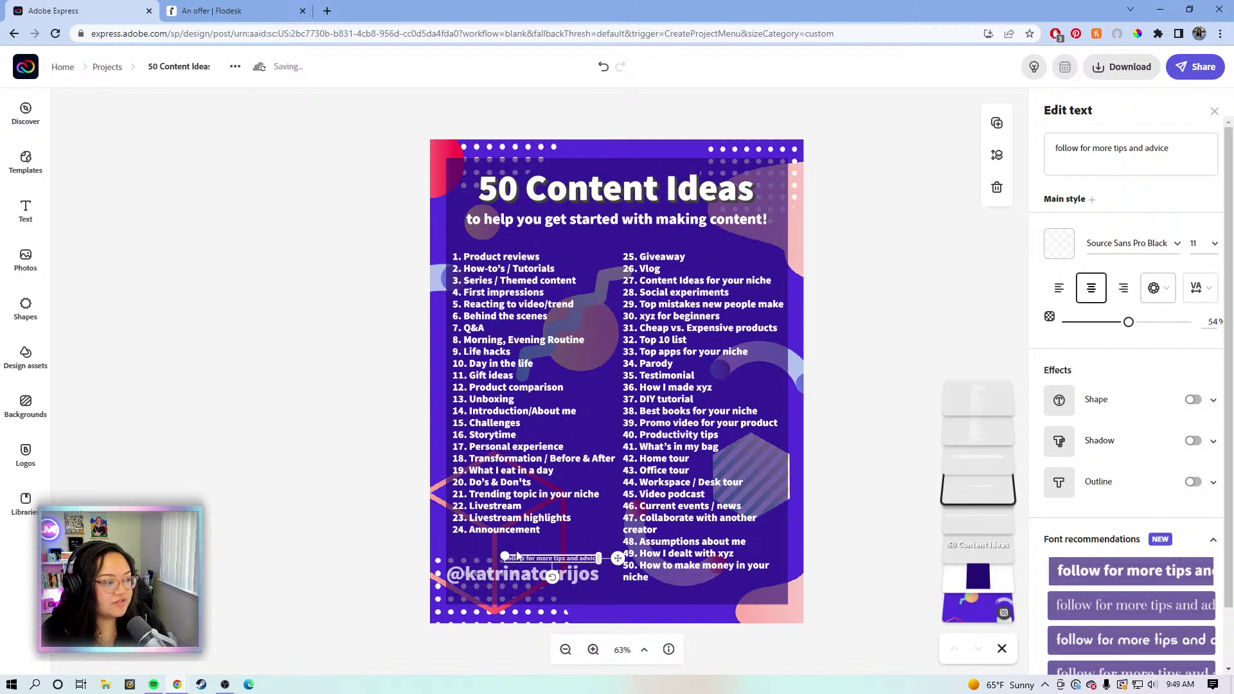
- Examine the whole page up close, from the title and idea columns down to the follow line and handle
left_click(592, 649)
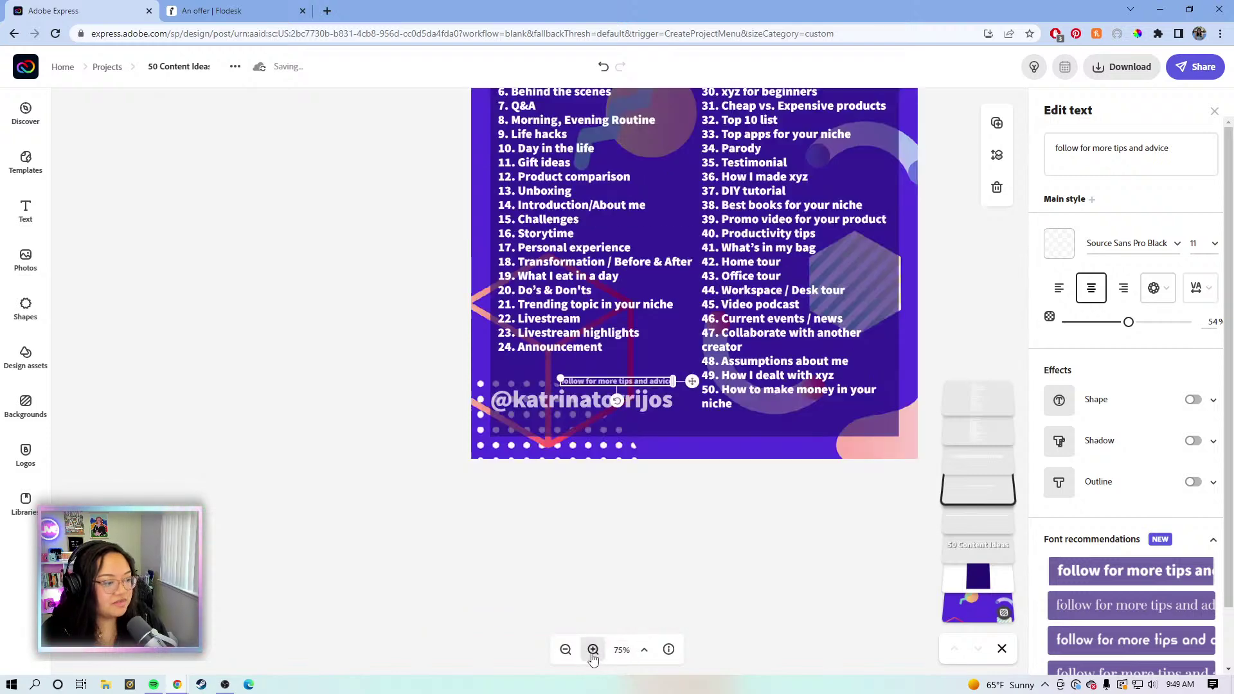
left_click(593, 650)
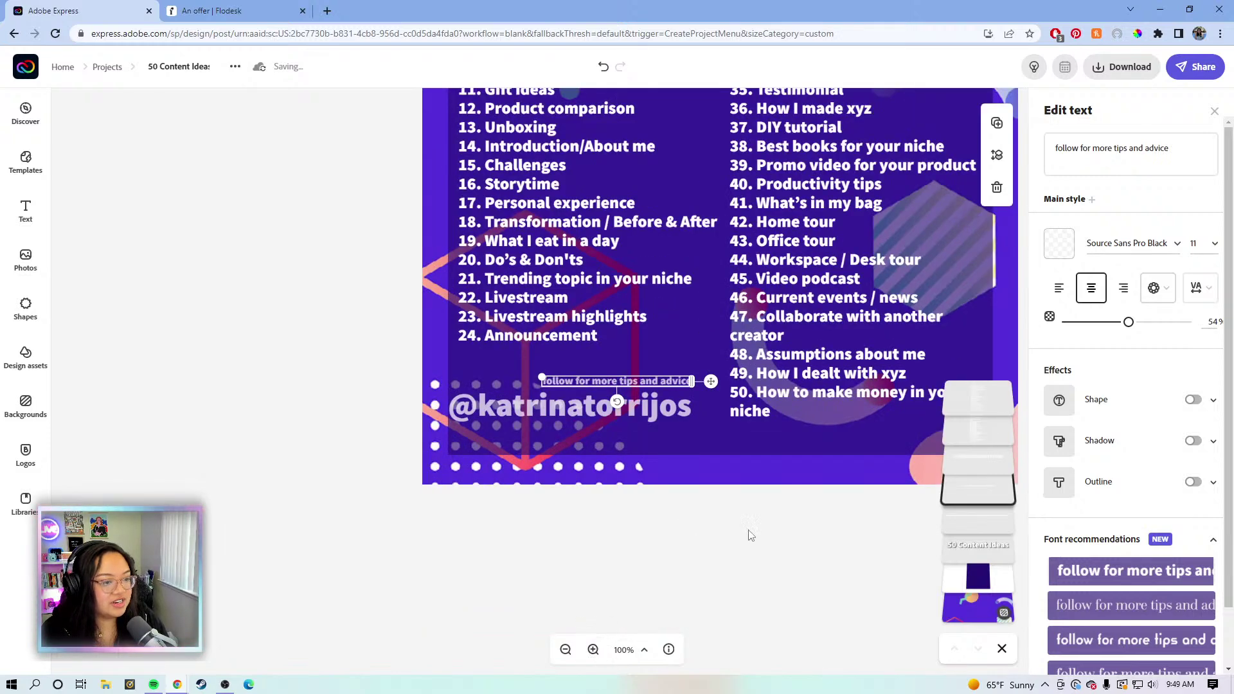
scroll(816, 357, "up", 3)
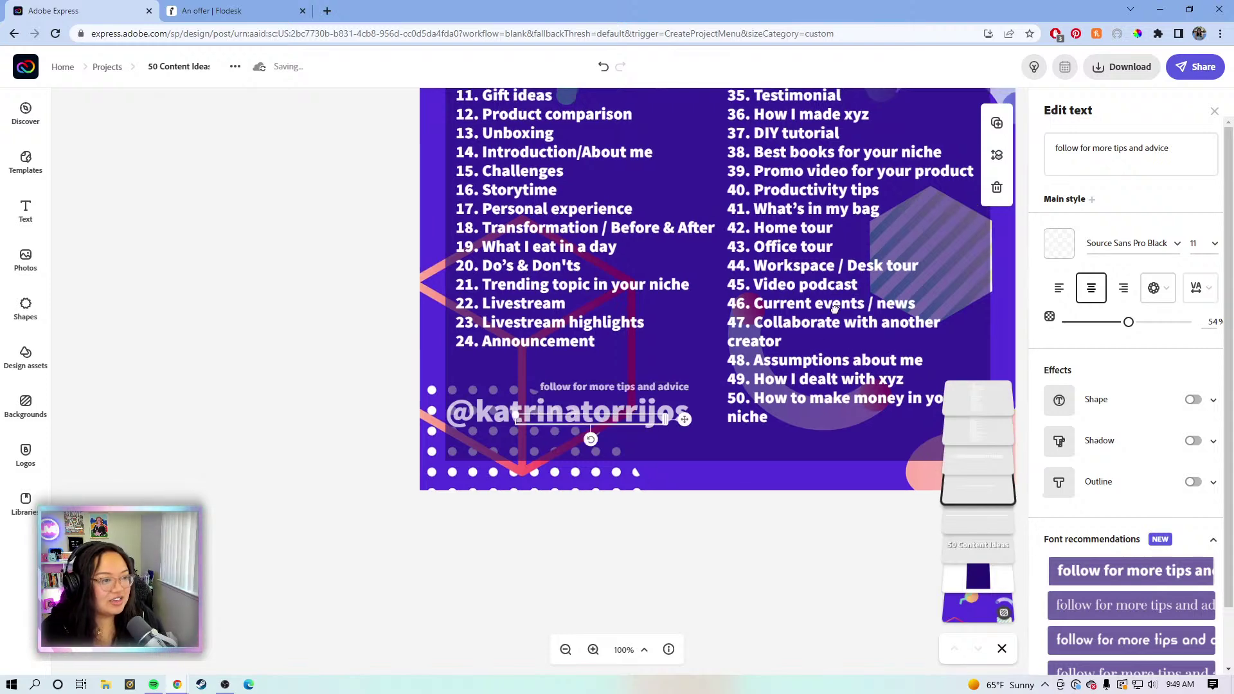
scroll(810, 356, "right", 2)
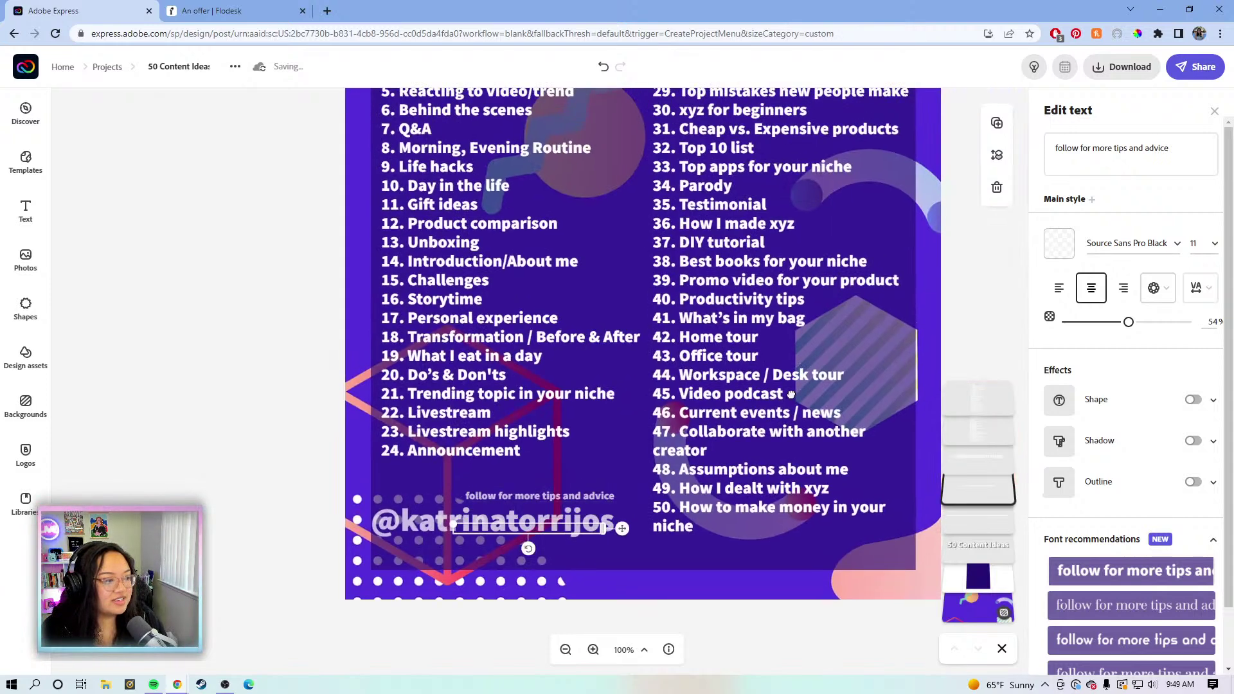
scroll(806, 355, "up", 2)
scroll(807, 356, "right", 1)
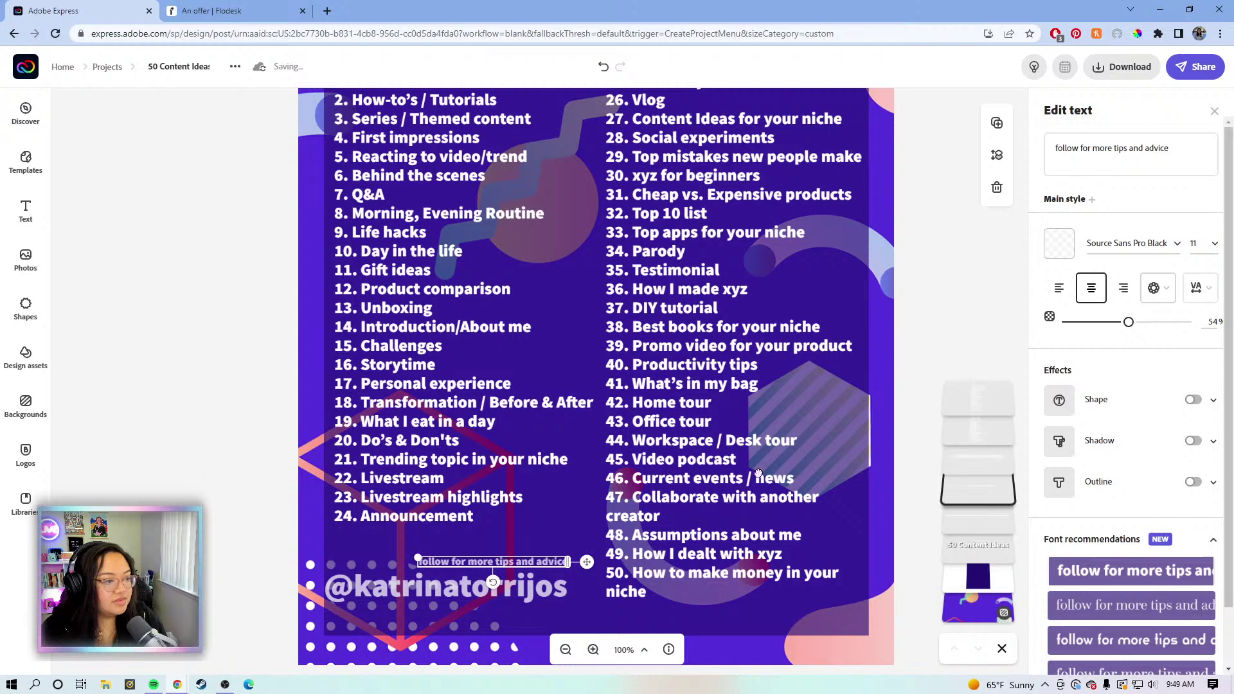
scroll(862, 345, "up", 2)
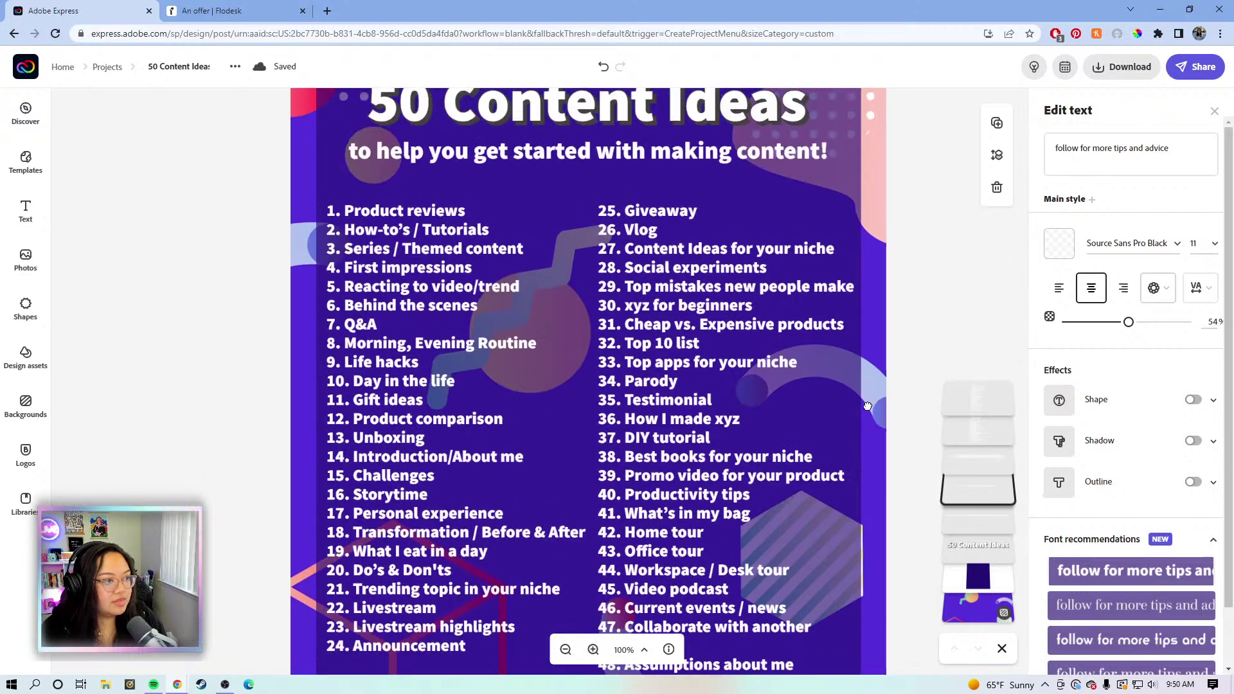
scroll(865, 373, "up", 3)
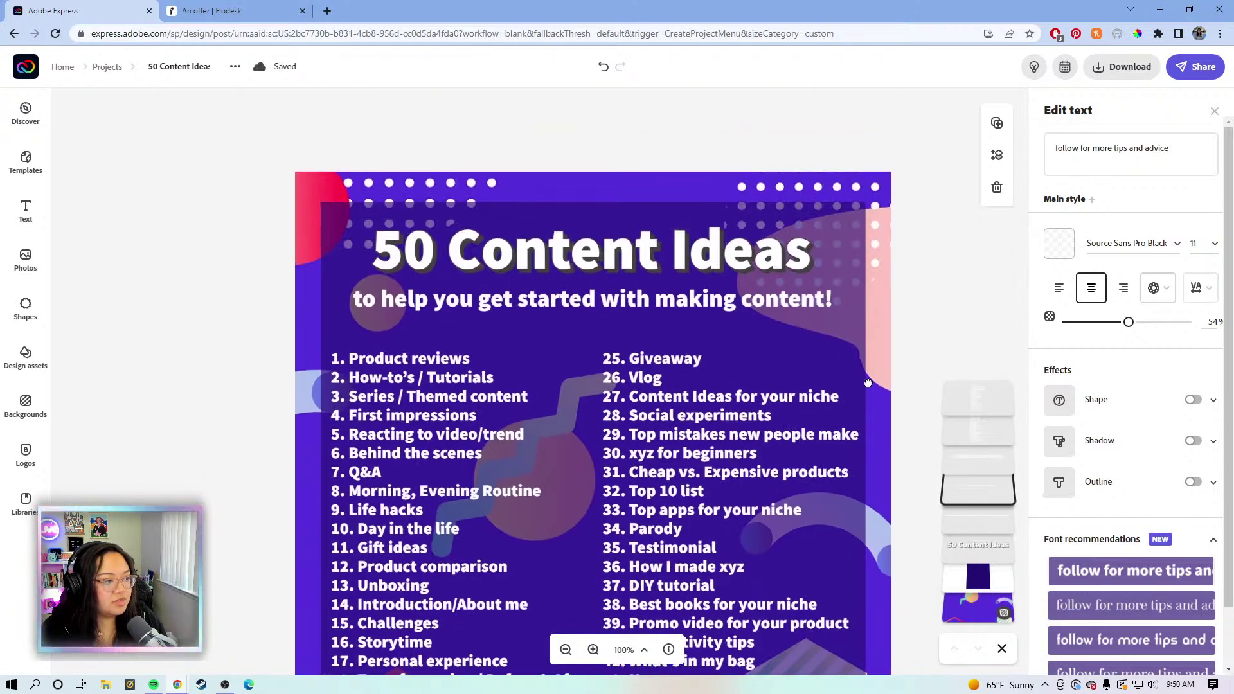
scroll(807, 457, "down", 2)
scroll(807, 455, "down", 1)
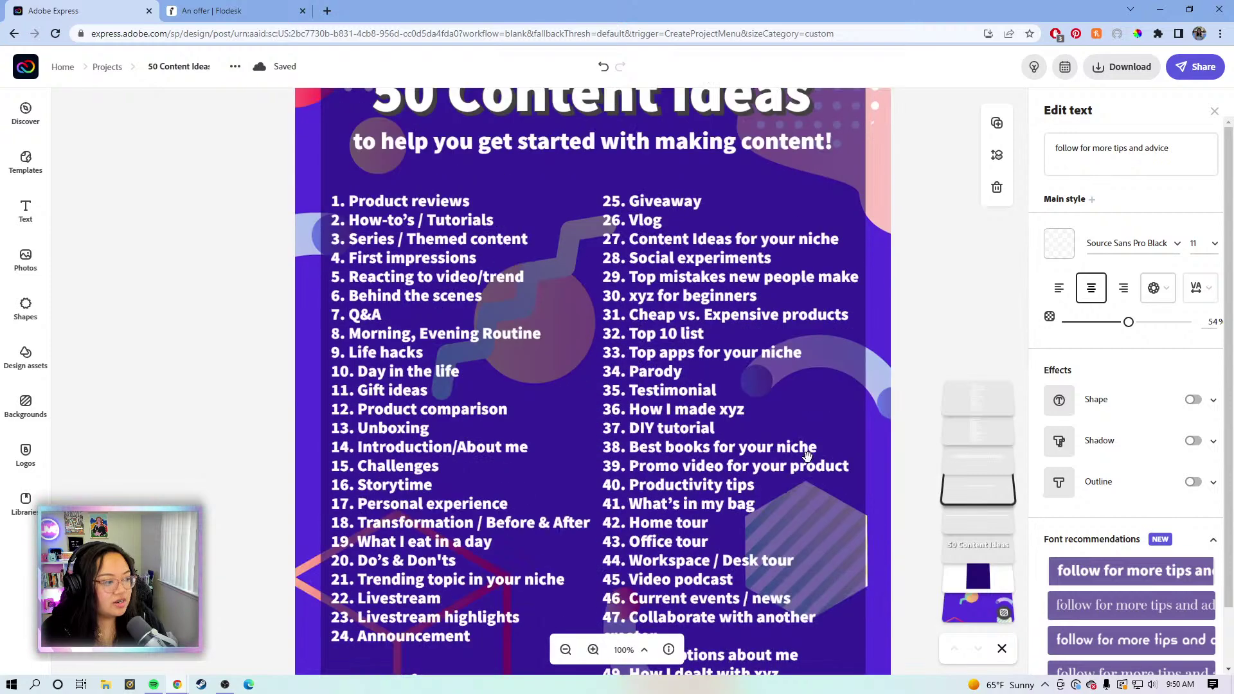
scroll(803, 369, "down", 1)
scroll(803, 359, "down", 3)
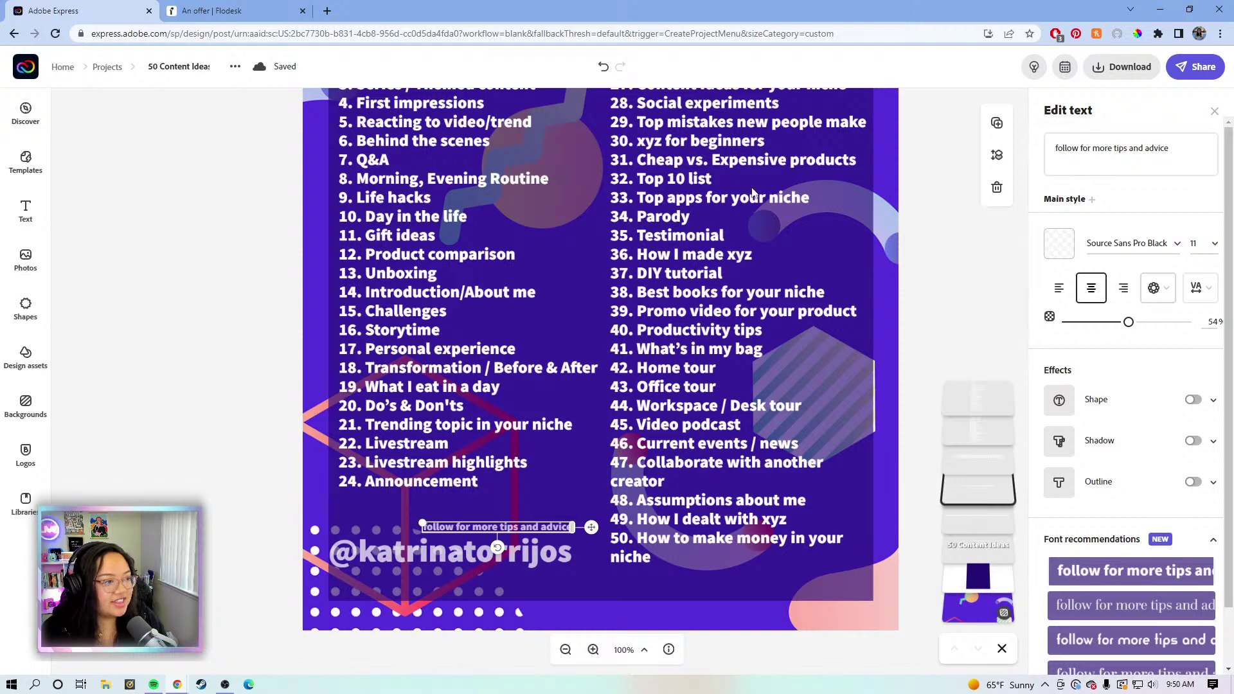
scroll(807, 278, "up", 2)
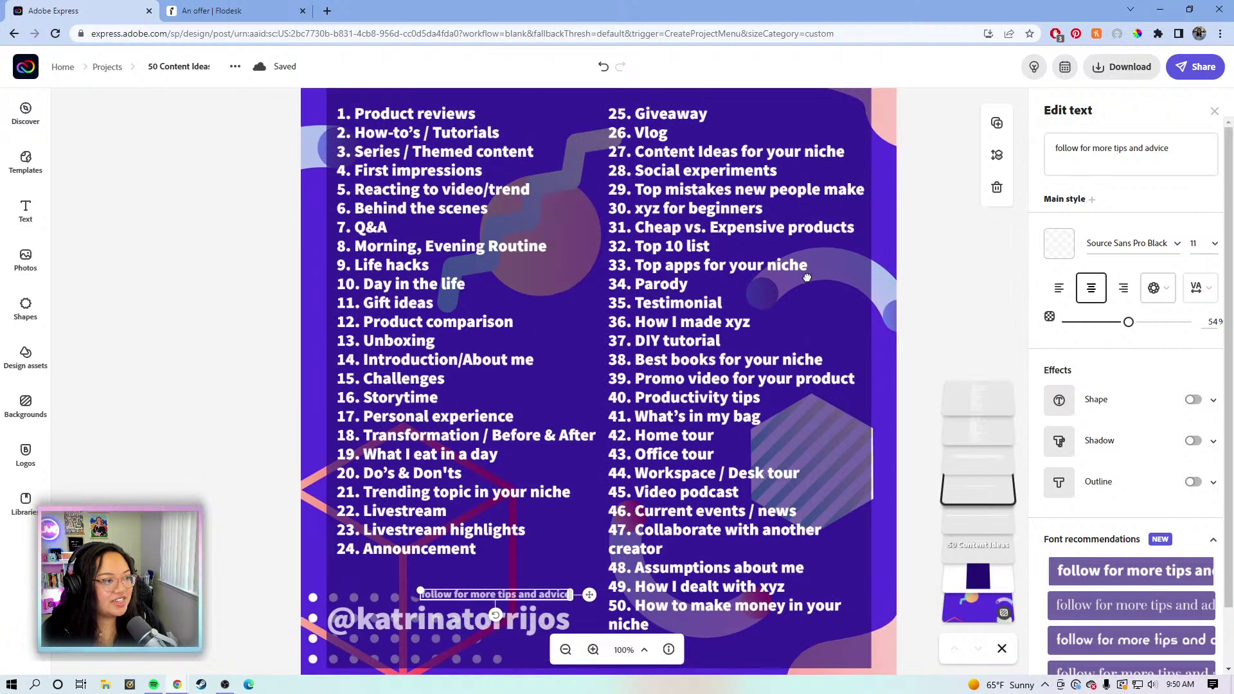
scroll(807, 265, "down", 1)
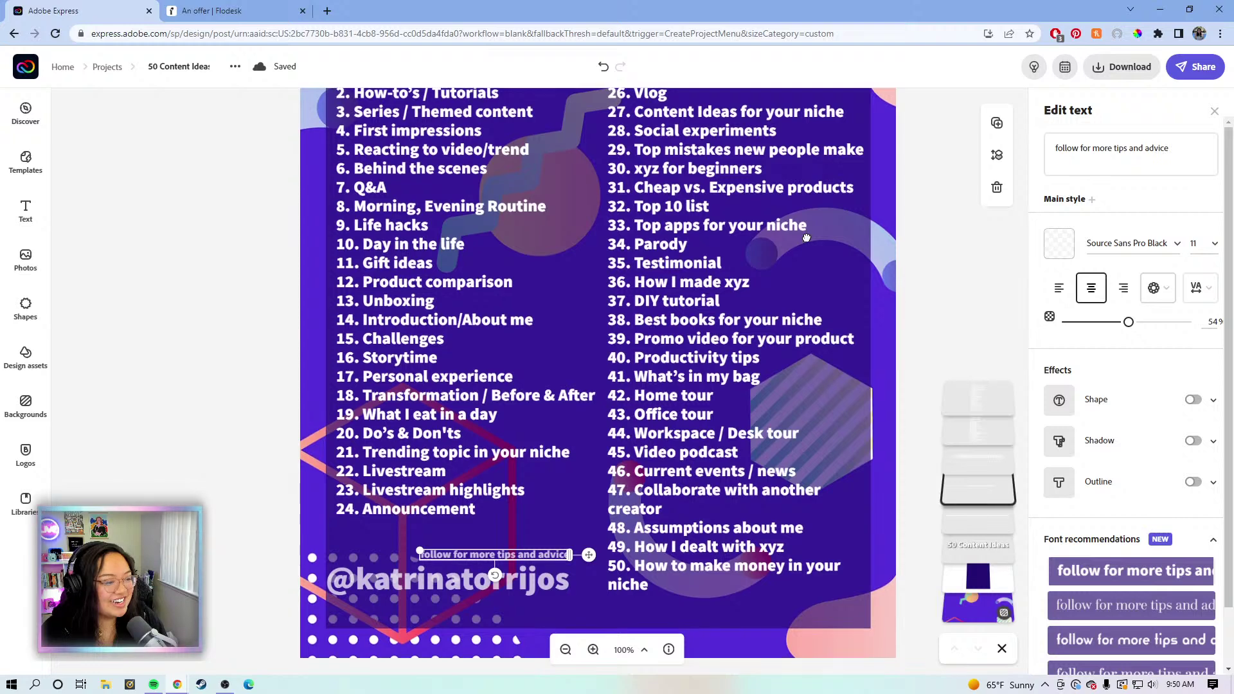
scroll(807, 224, "down", 1)
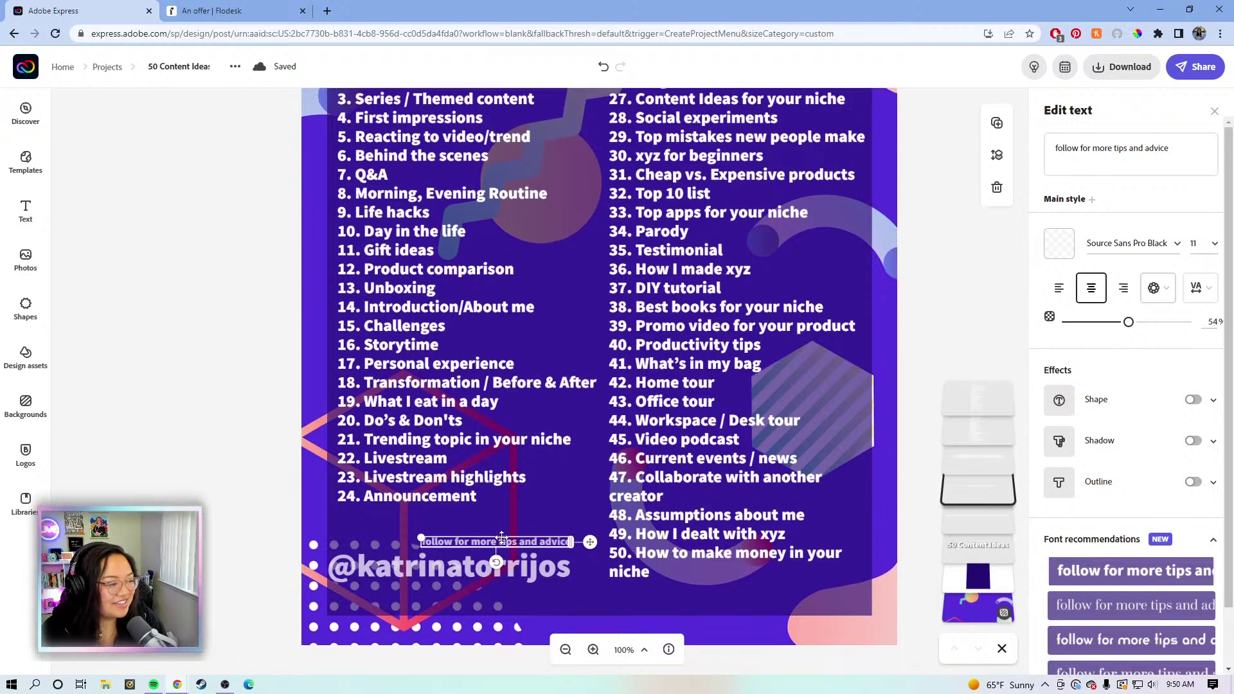
- Adjust the social handle's opacity to 60%
left_click(384, 574)
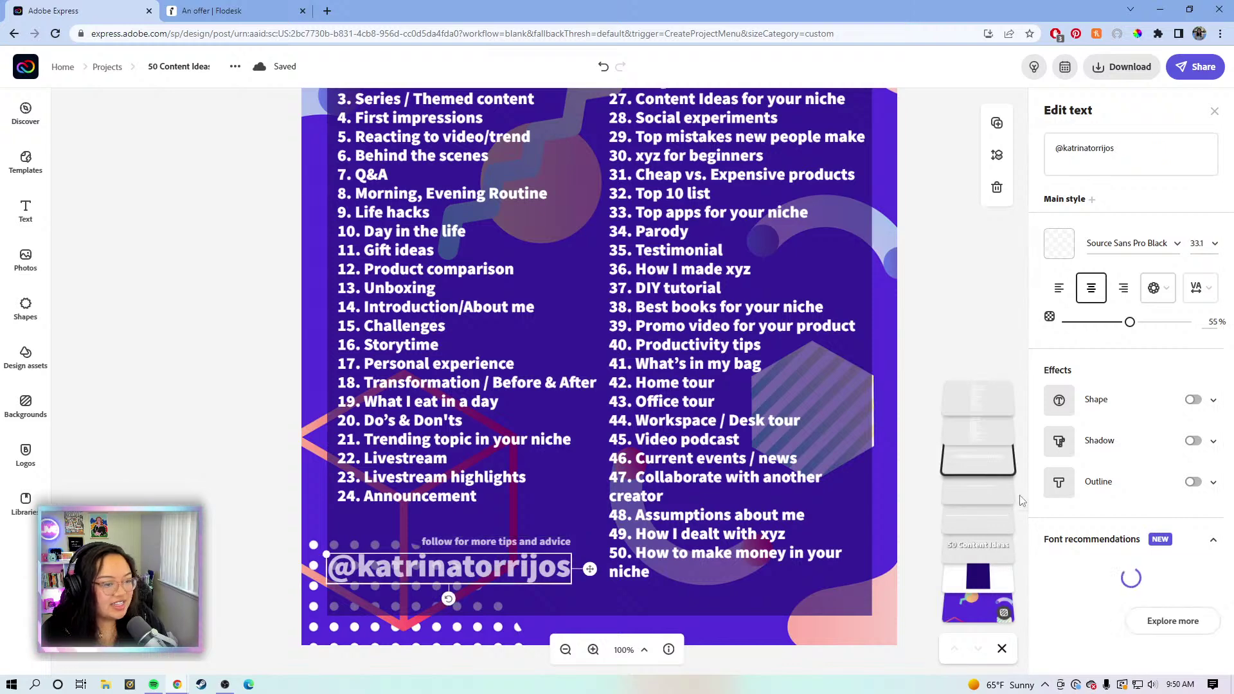
left_click(1147, 322)
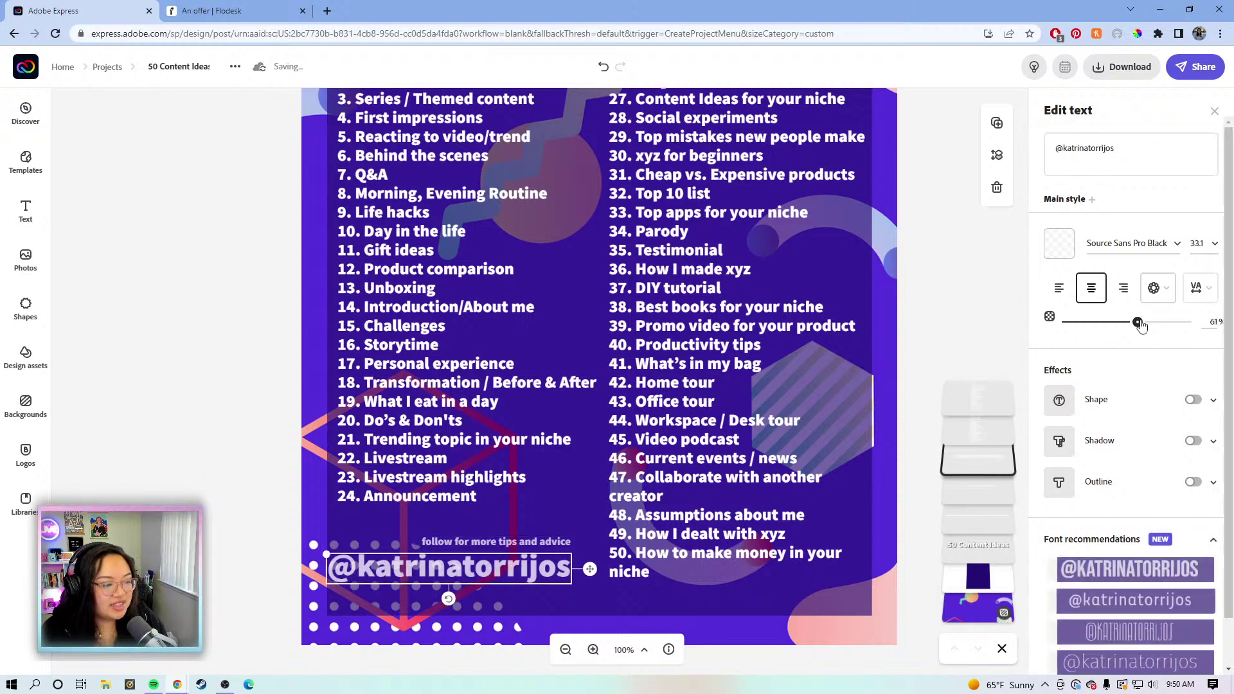
left_click(1147, 323)
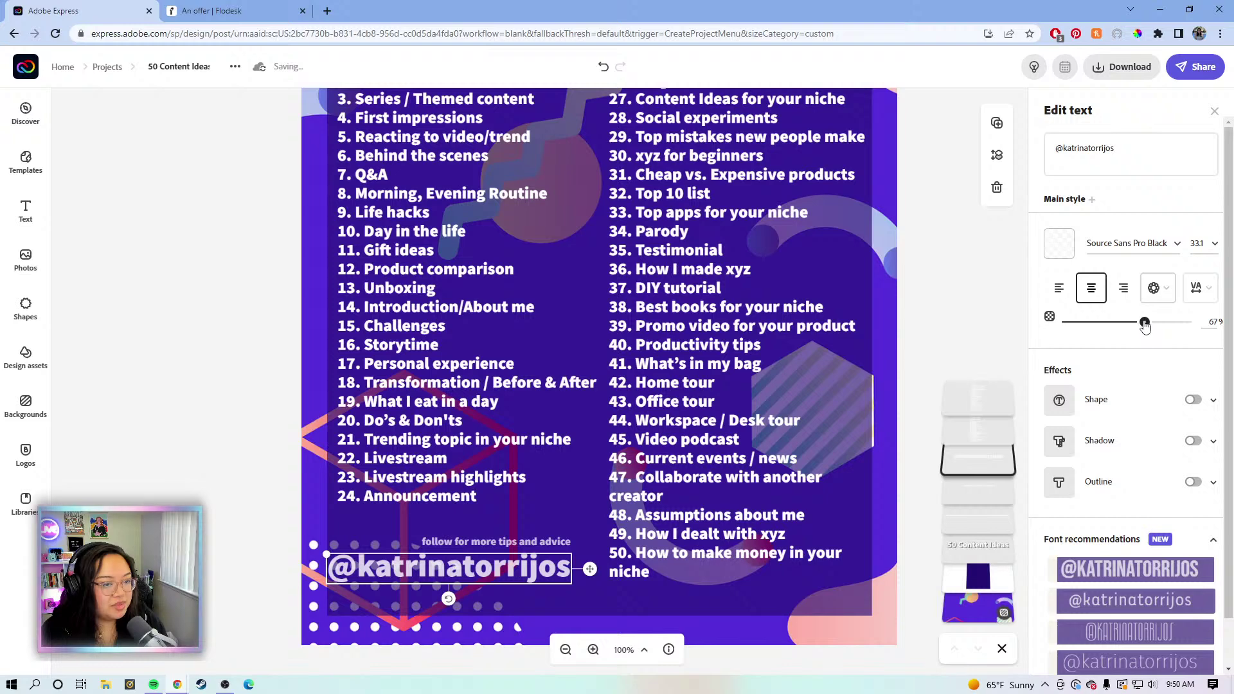
left_click_drag(1145, 325, 1137, 326)
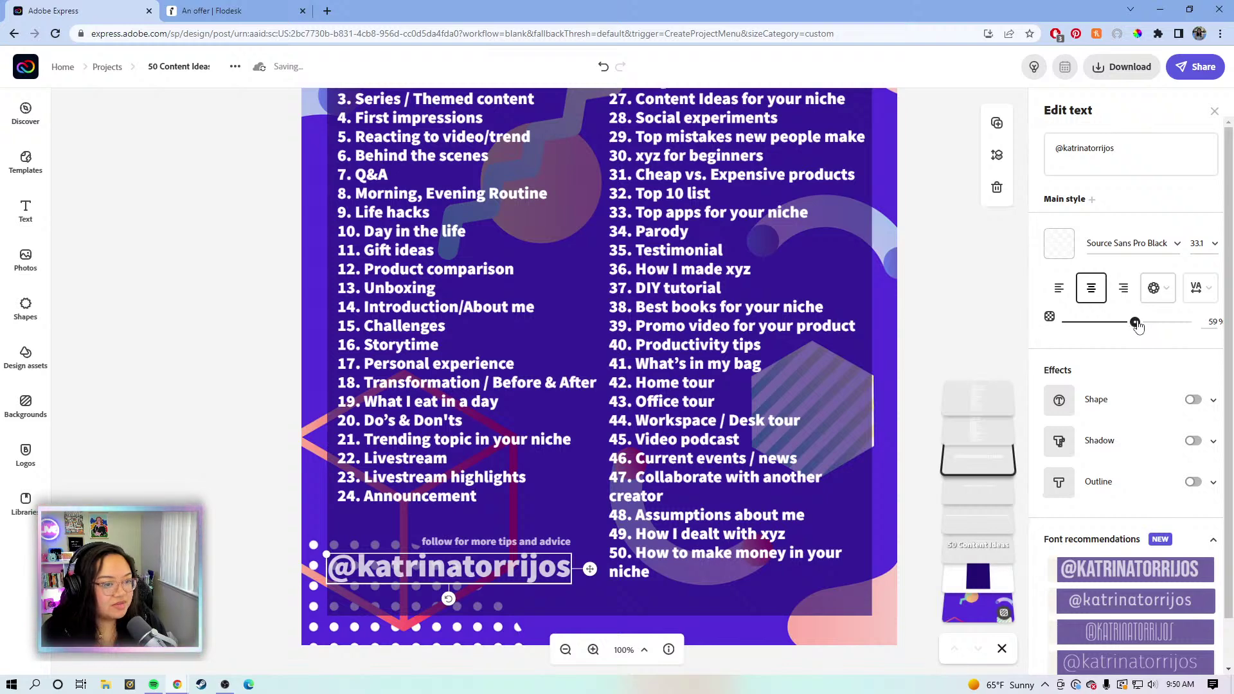
- Enlarge the follow line to size 11.5 and nudge it into place just above the handle, aligned with the handle's right end
left_click(553, 541)
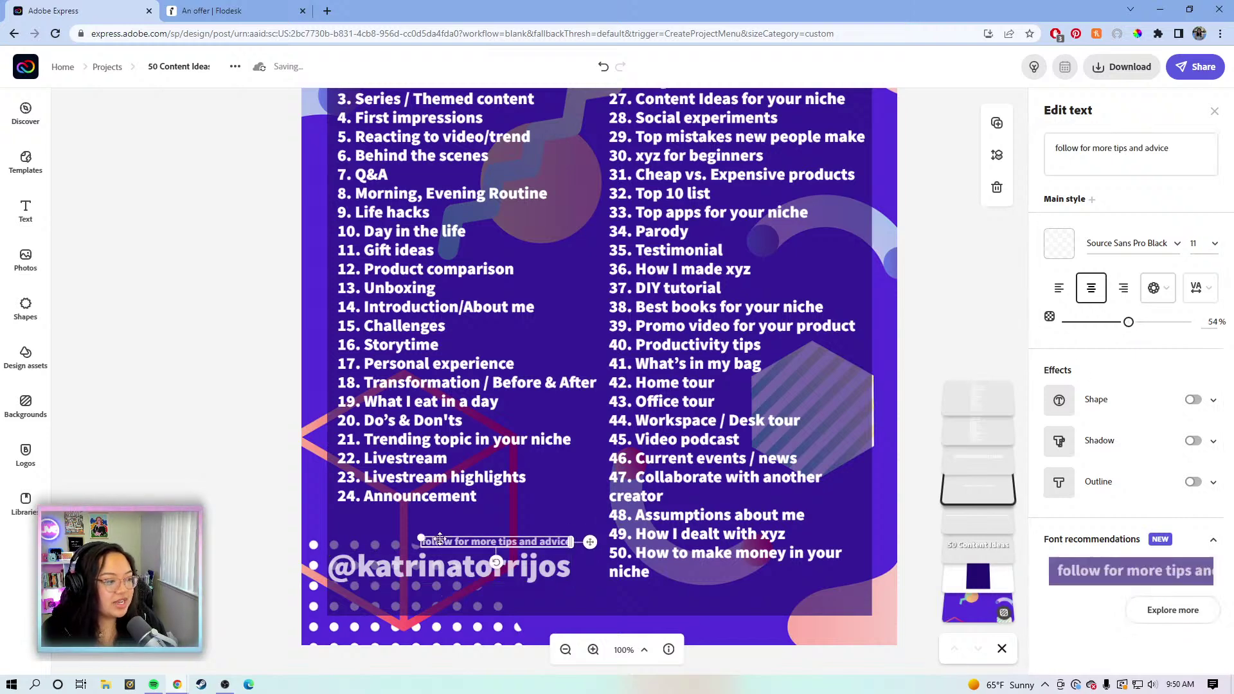
left_click_drag(421, 537, 415, 538)
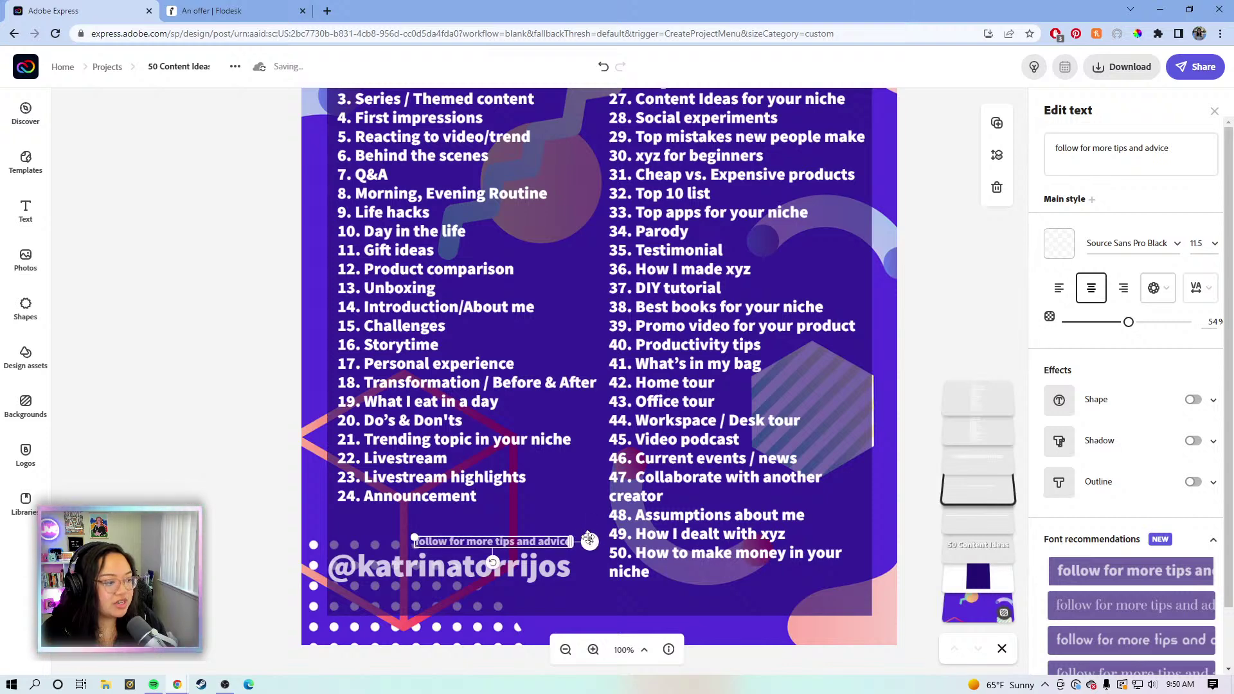
left_click_drag(589, 540, 584, 540)
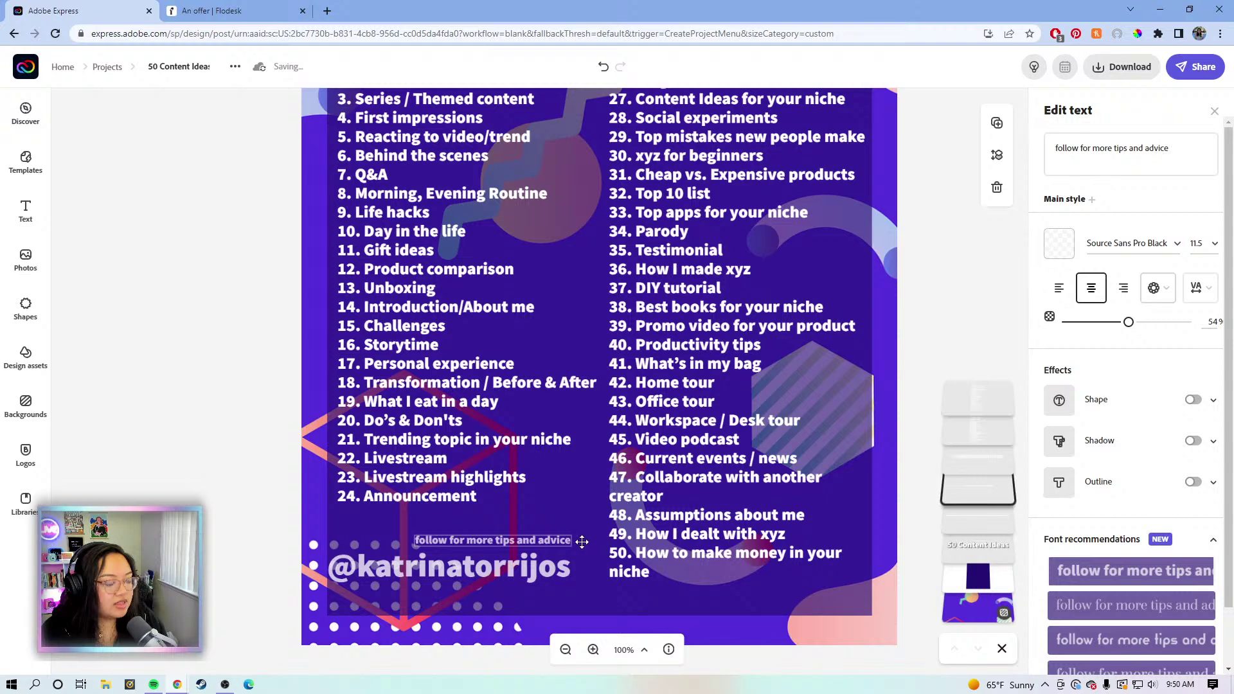
left_click_drag(580, 542, 580, 545)
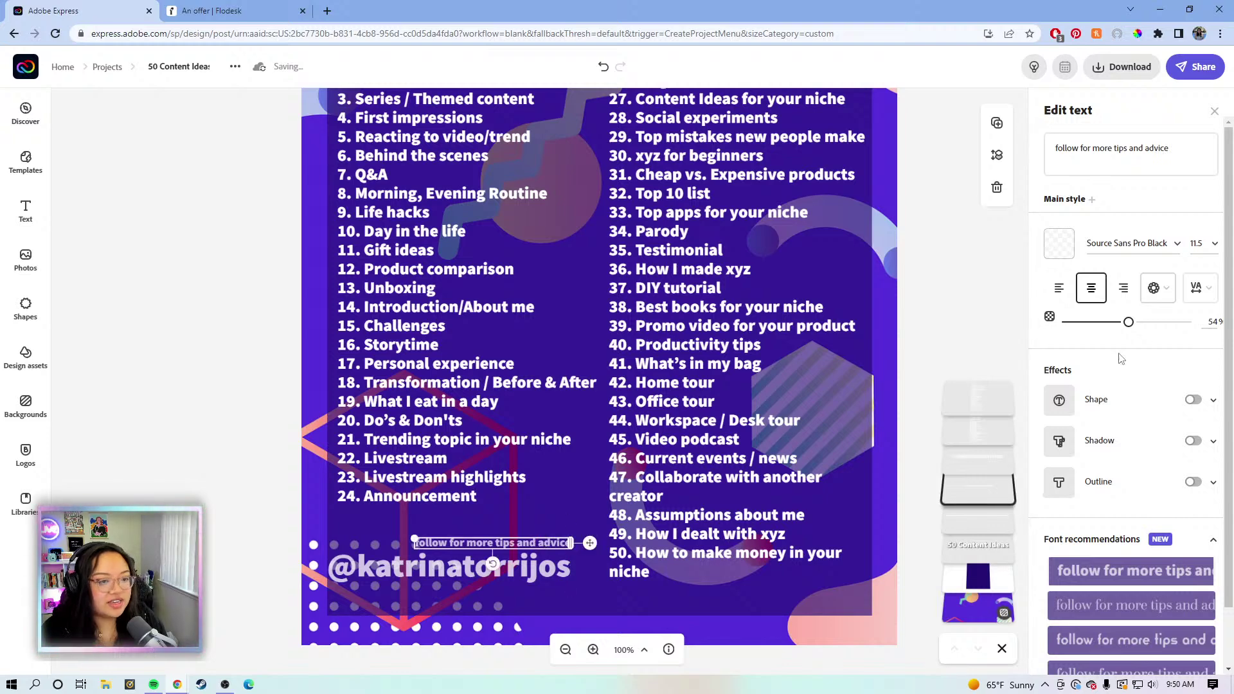
- Raise the follow line's opacity to 75% and the social handle's opacity to 80%
left_click_drag(1146, 332, 1157, 332)
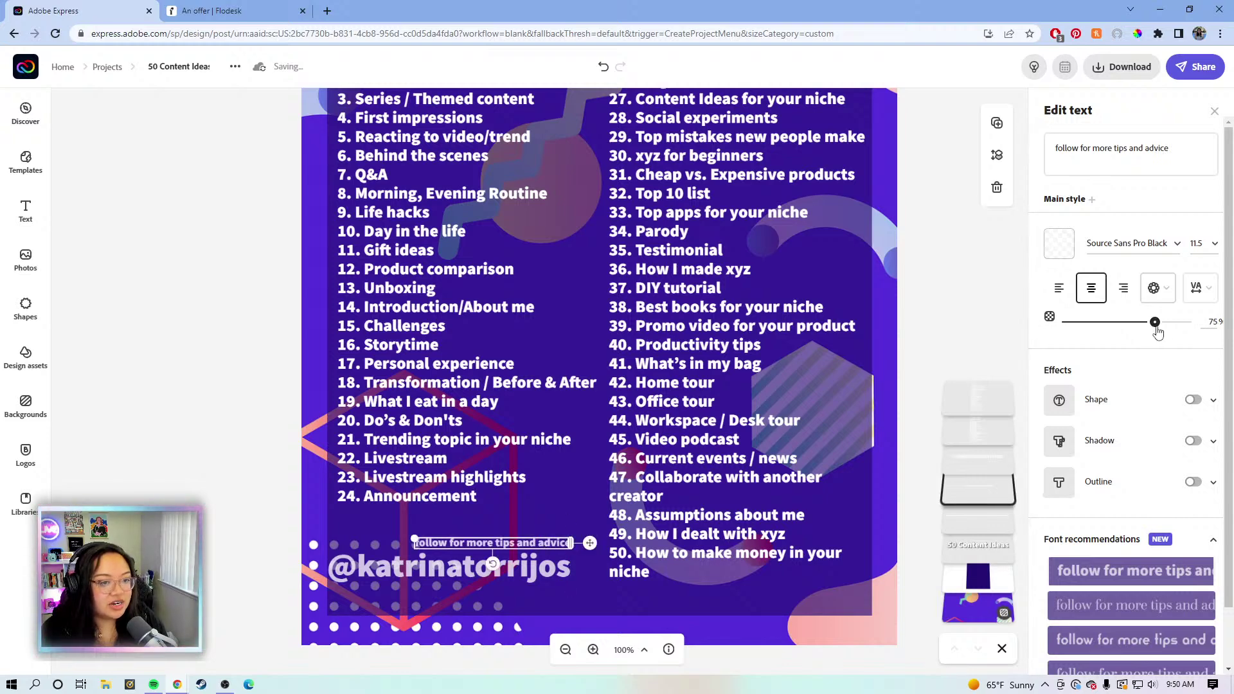
left_click(396, 570)
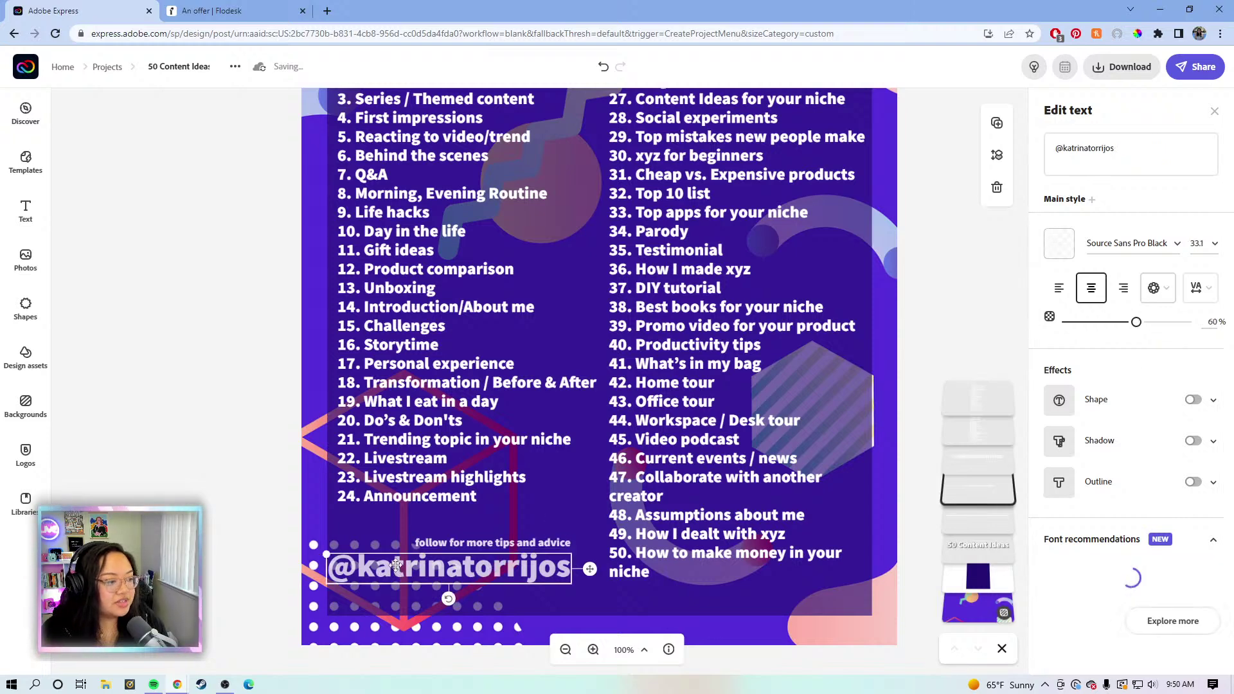
left_click(1163, 322)
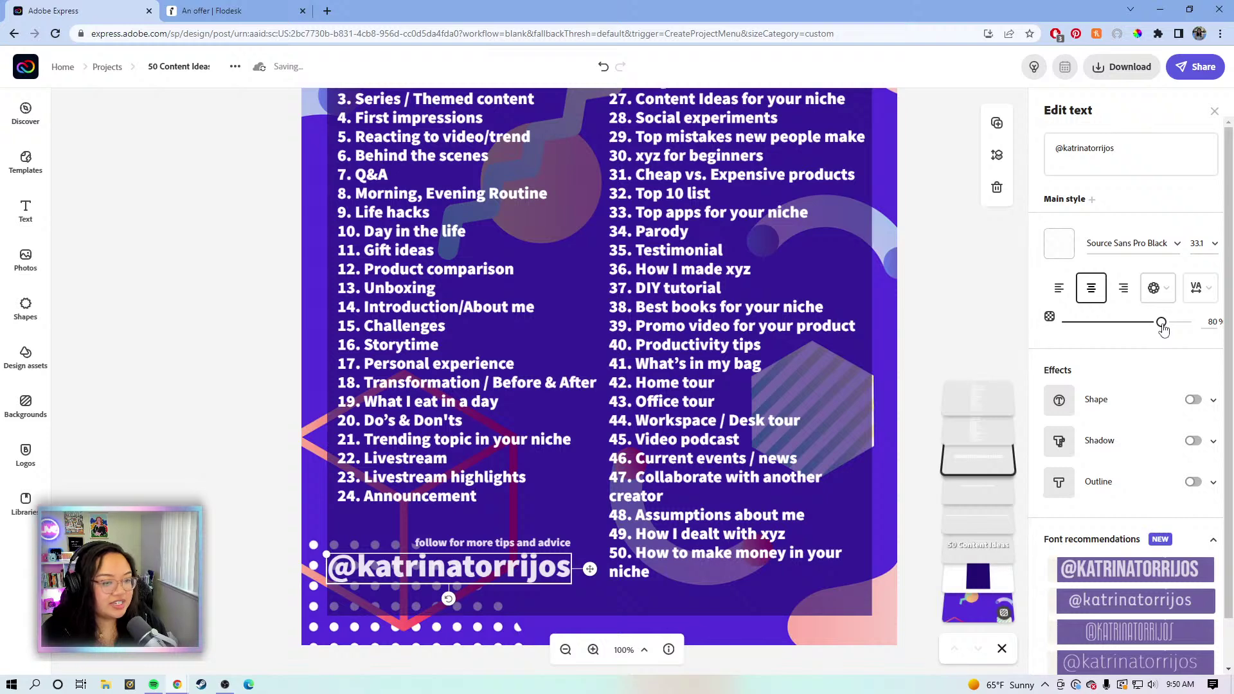
left_click(488, 544)
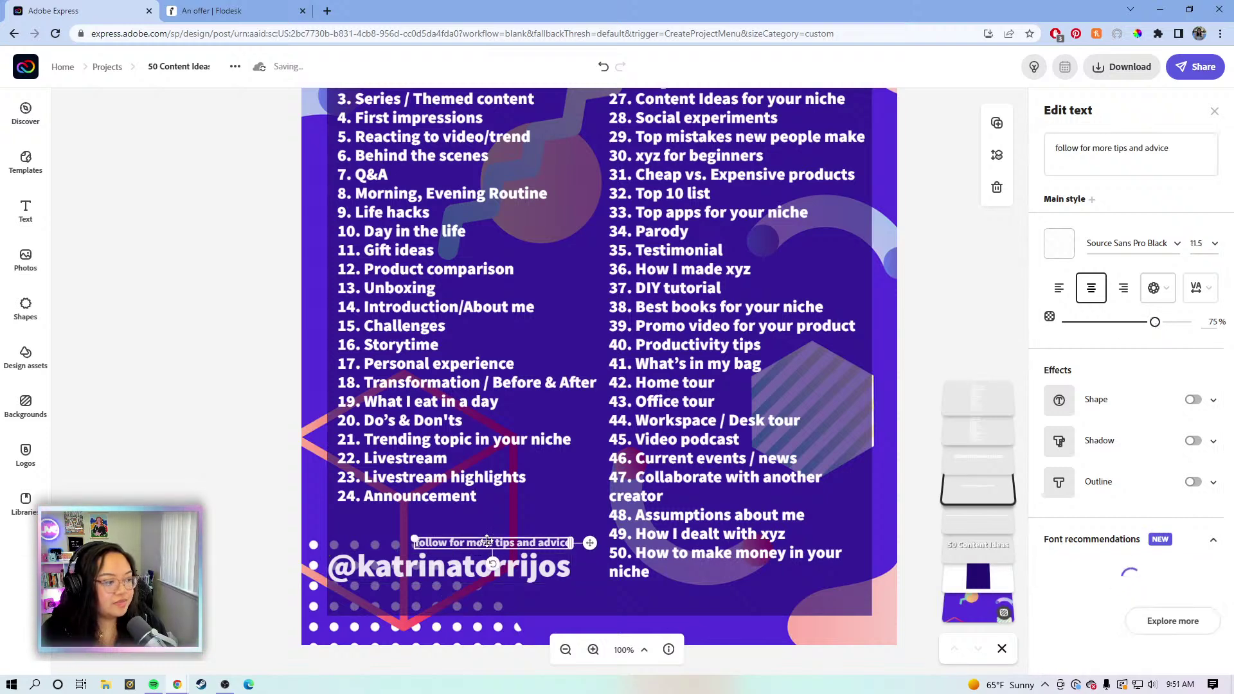
- Set the opacity of both the social handle and the follow line to 100%, and deselect the text
left_click(430, 568)
left_click_drag(1160, 323, 1190, 327)
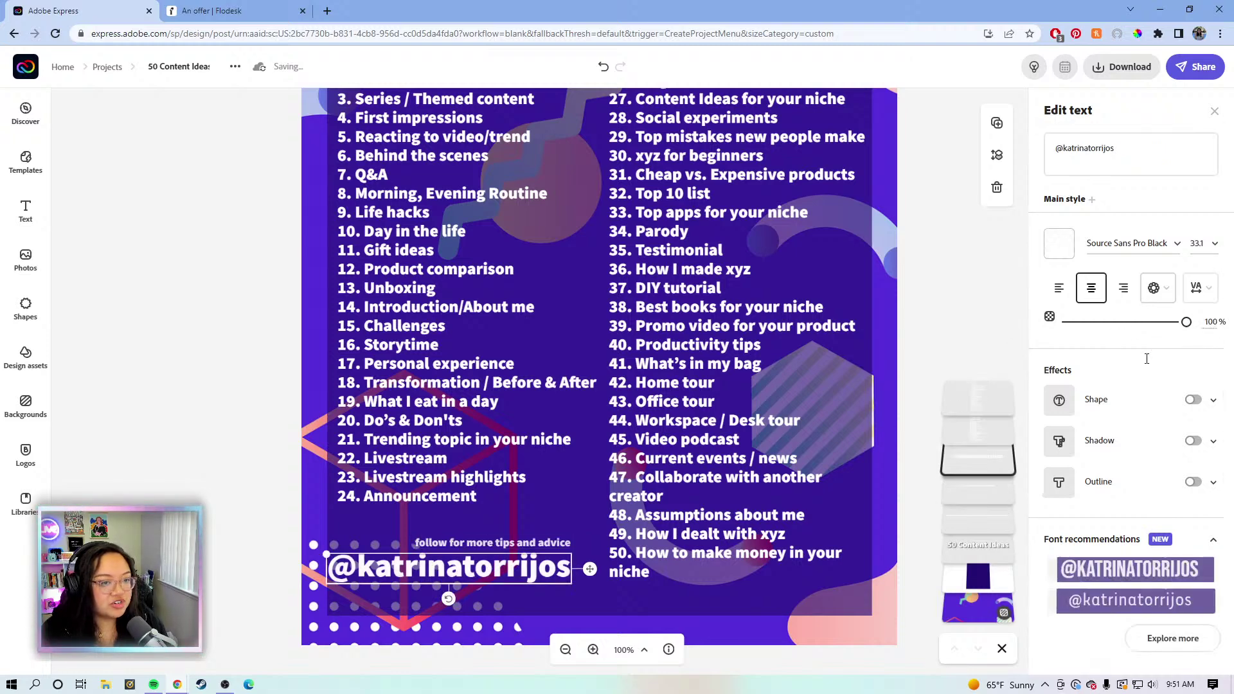
left_click(523, 545)
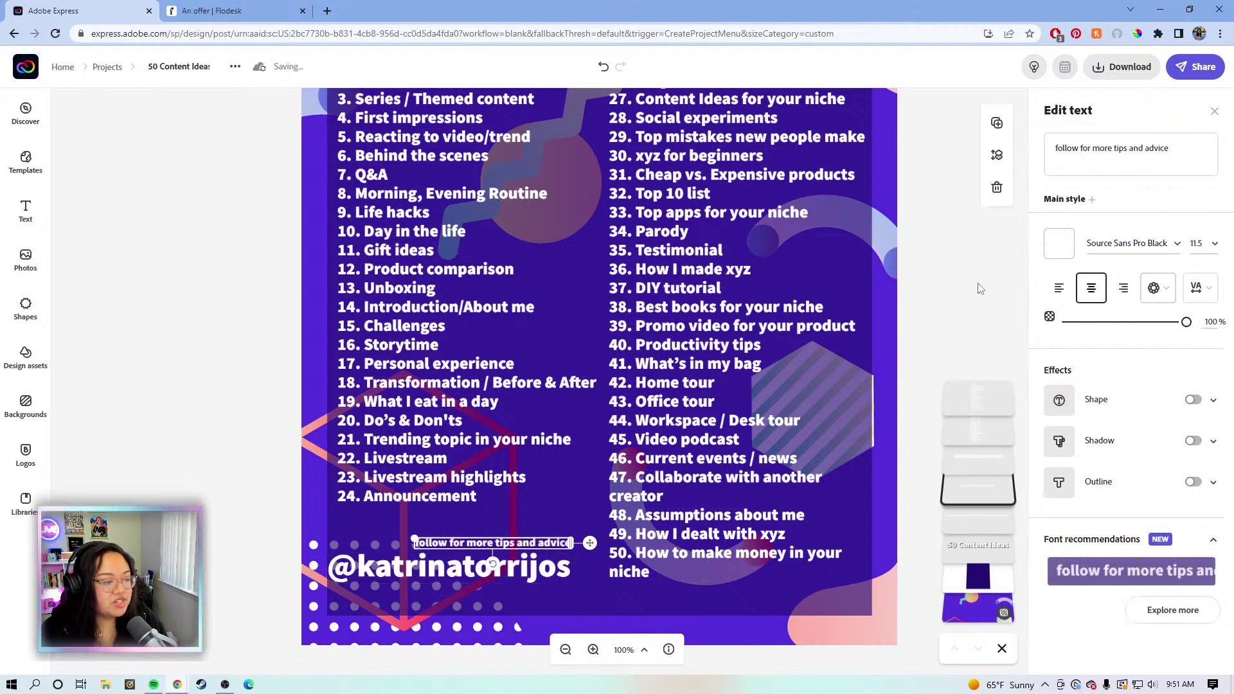
left_click(937, 301)
left_click(565, 650)
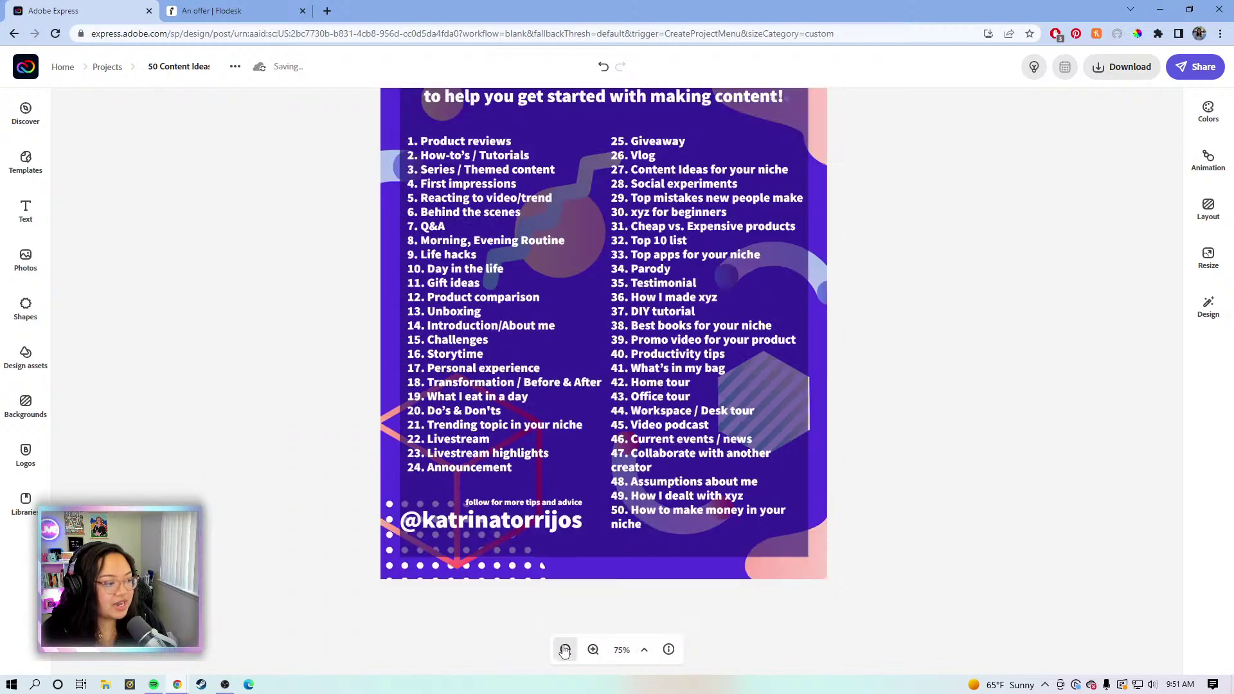
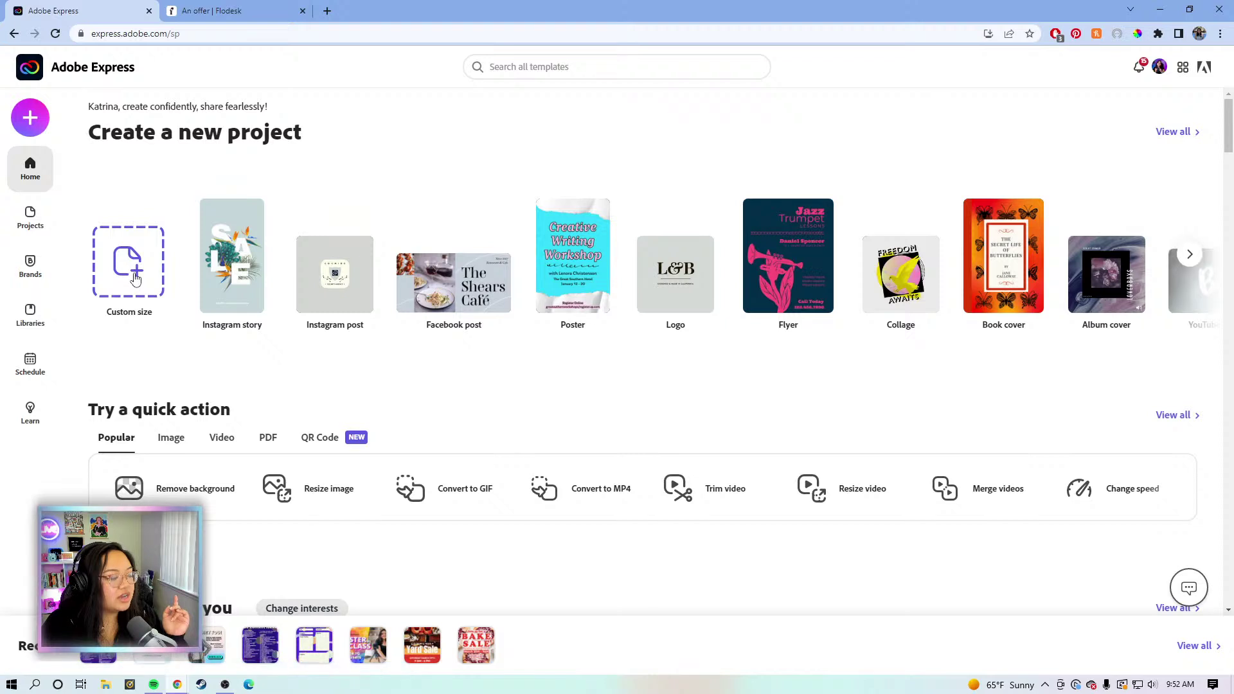
- Create a new blank project in the Letter print size and dismiss the template suggestions
left_click(135, 277)
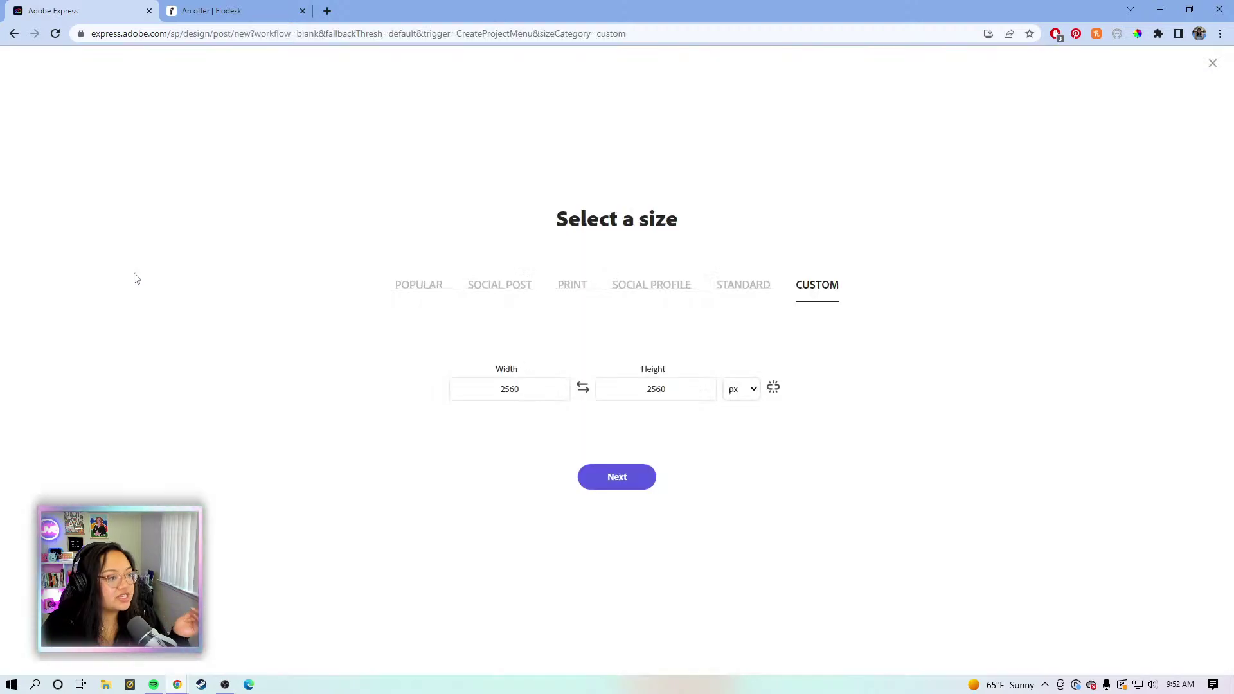
left_click(574, 287)
left_click(448, 376)
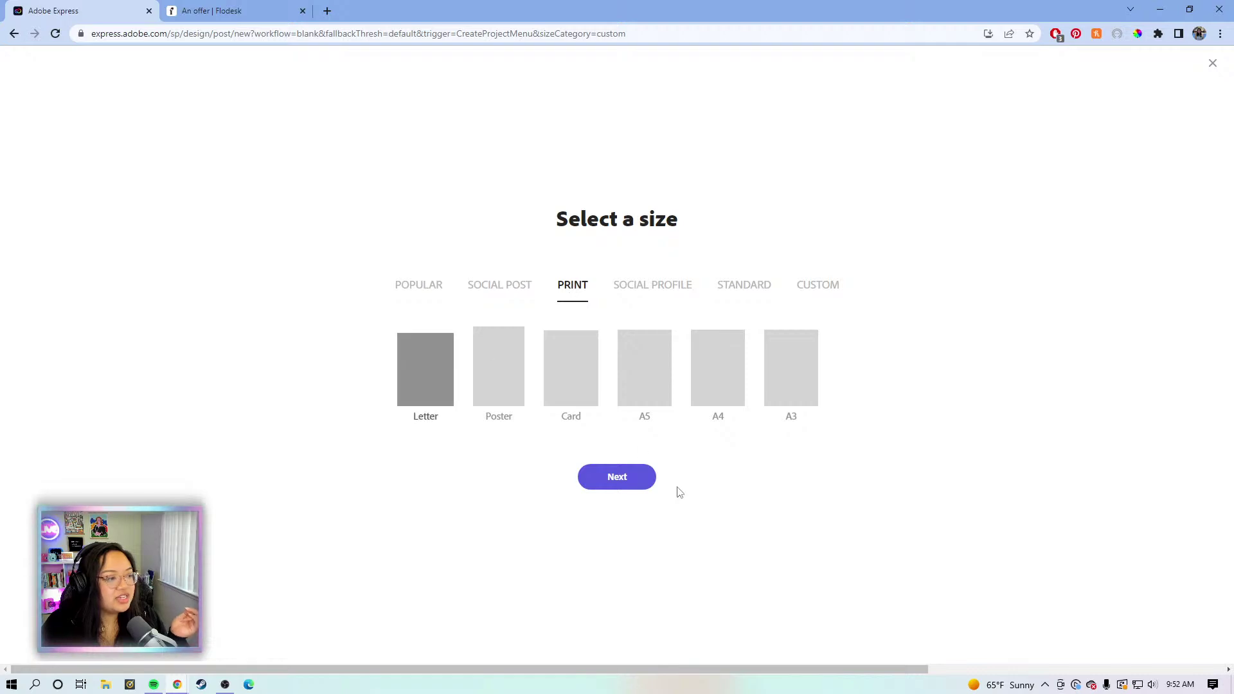
left_click(634, 479)
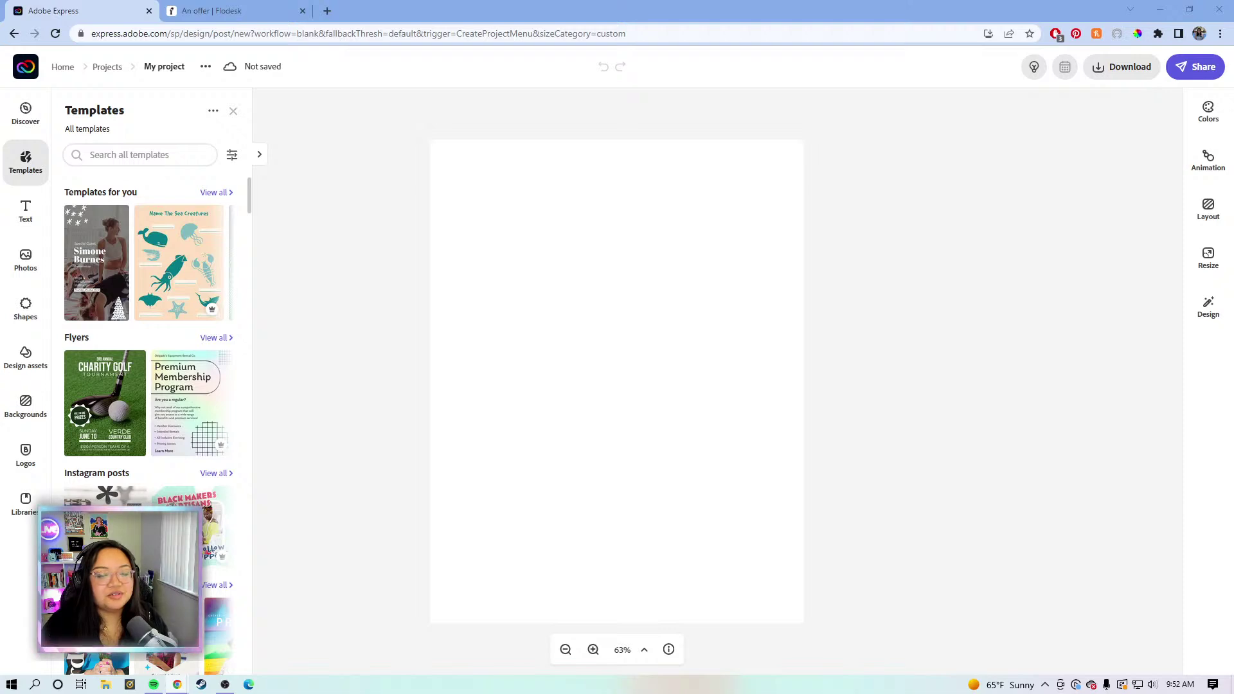
left_click(911, 239)
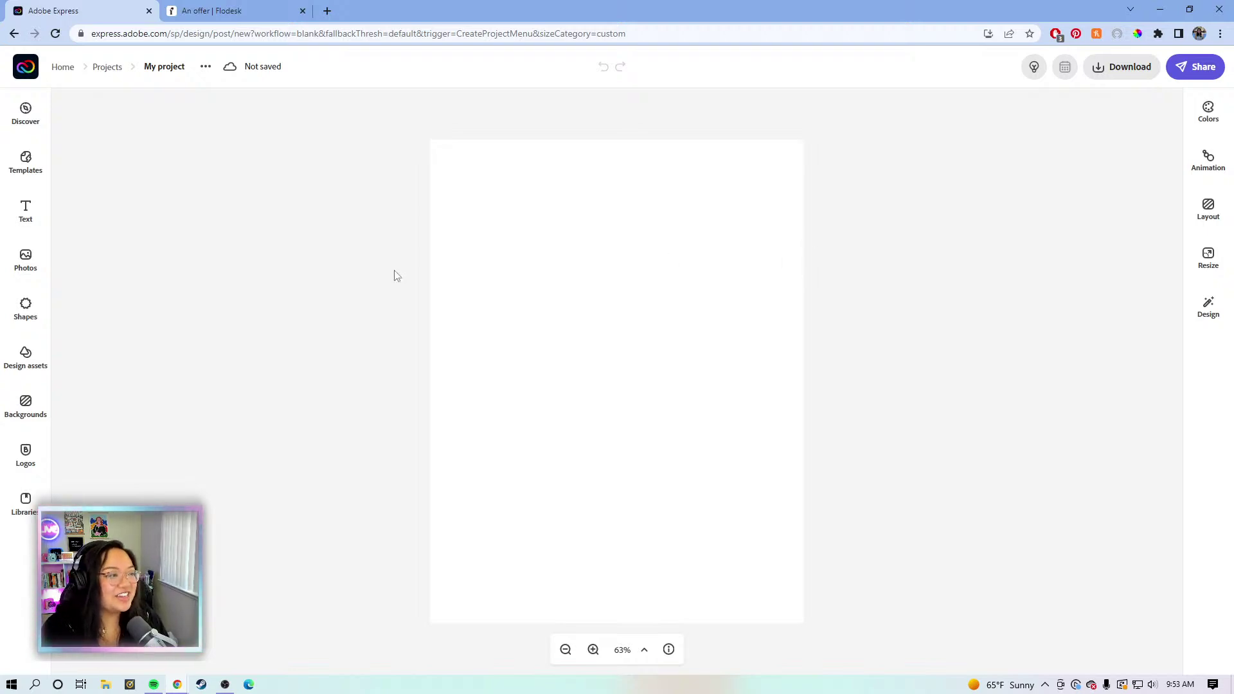
- Search the backgrounds for "gradient" and apply the purple one with scattered circles, arcs, a wireframe cube and a striped hexagon
left_click(26, 407)
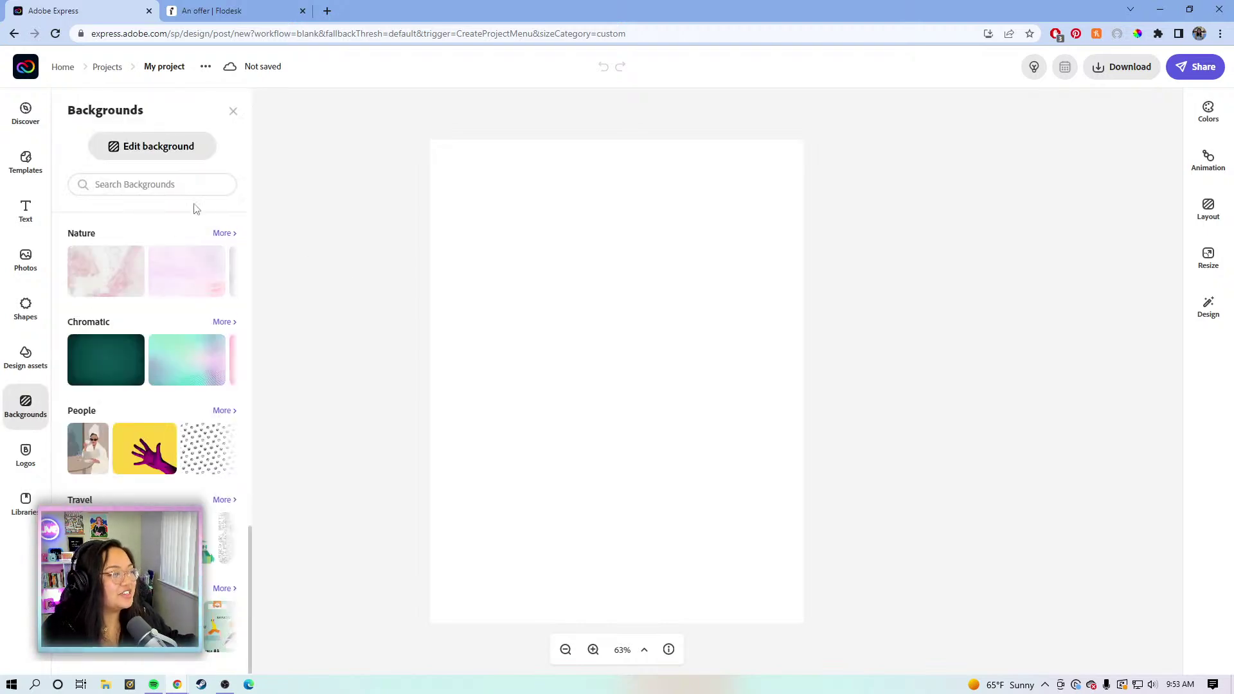
left_click(196, 183)
type("gr")
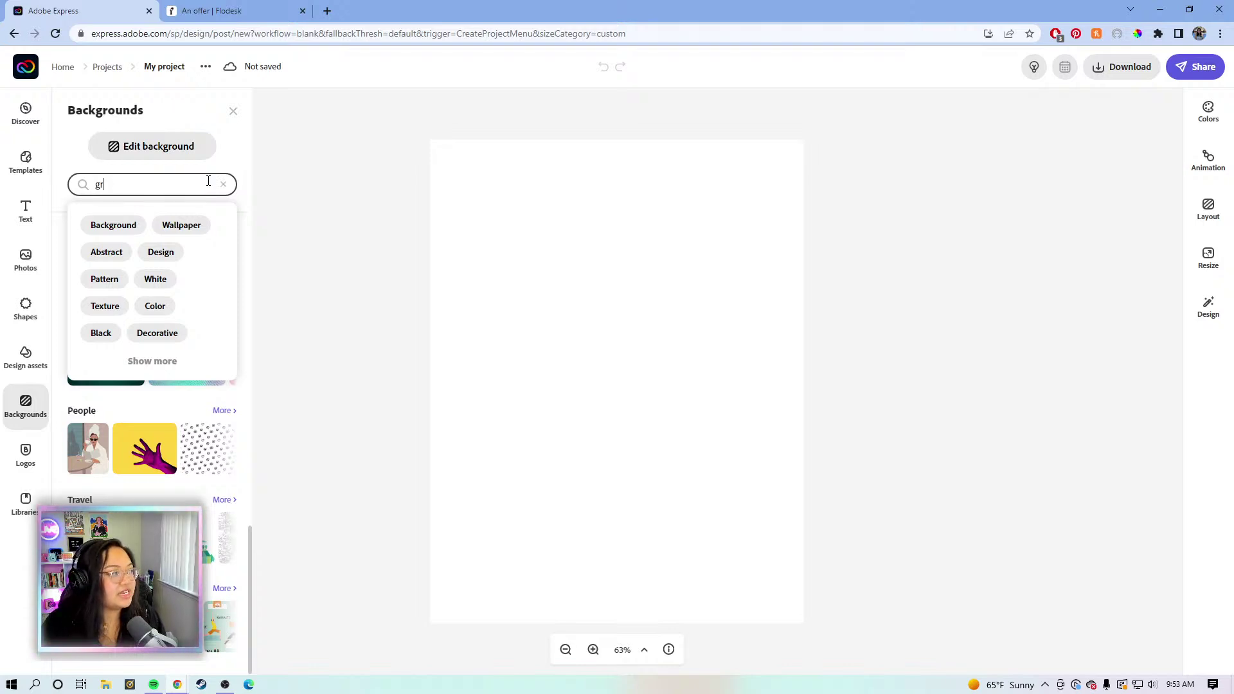
type("radi")
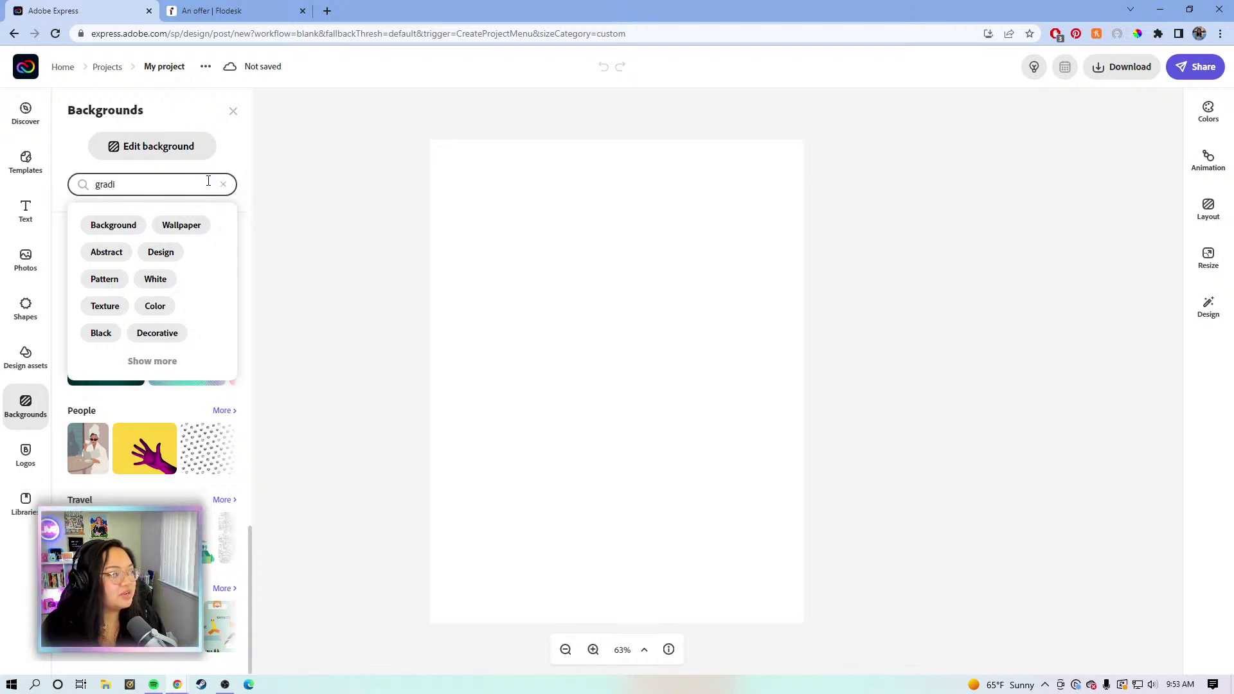
type("ent")
key("Return")
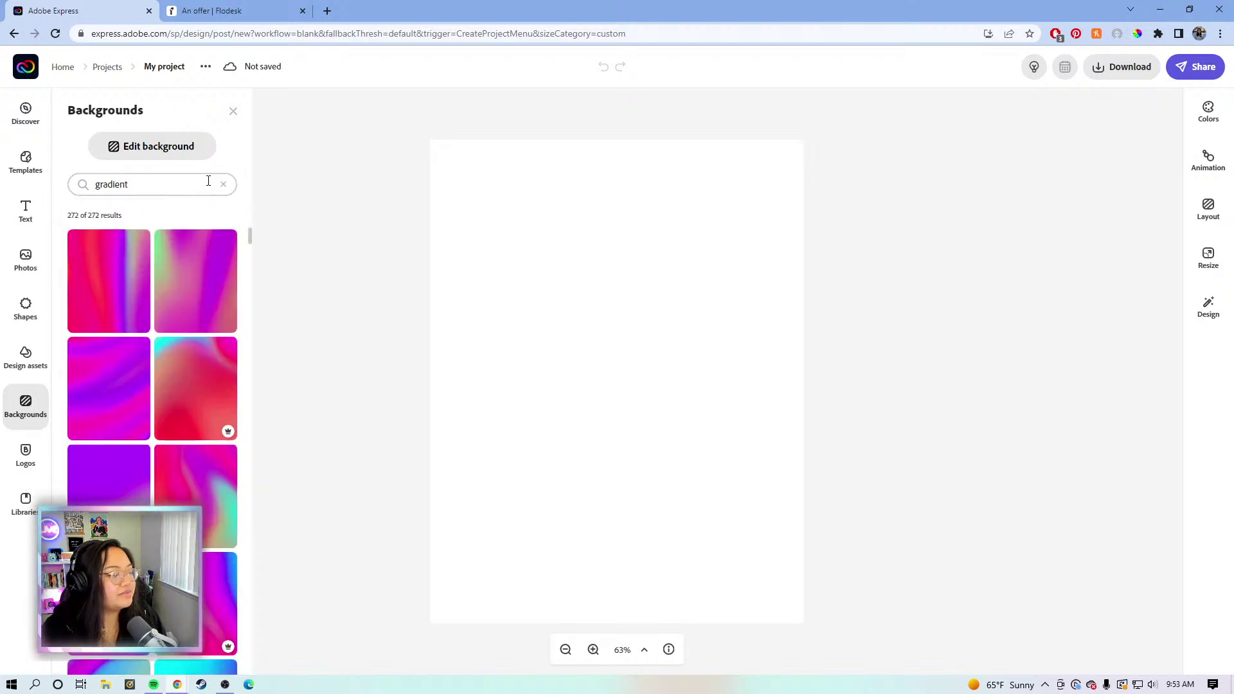
scroll(132, 393, "down", 5)
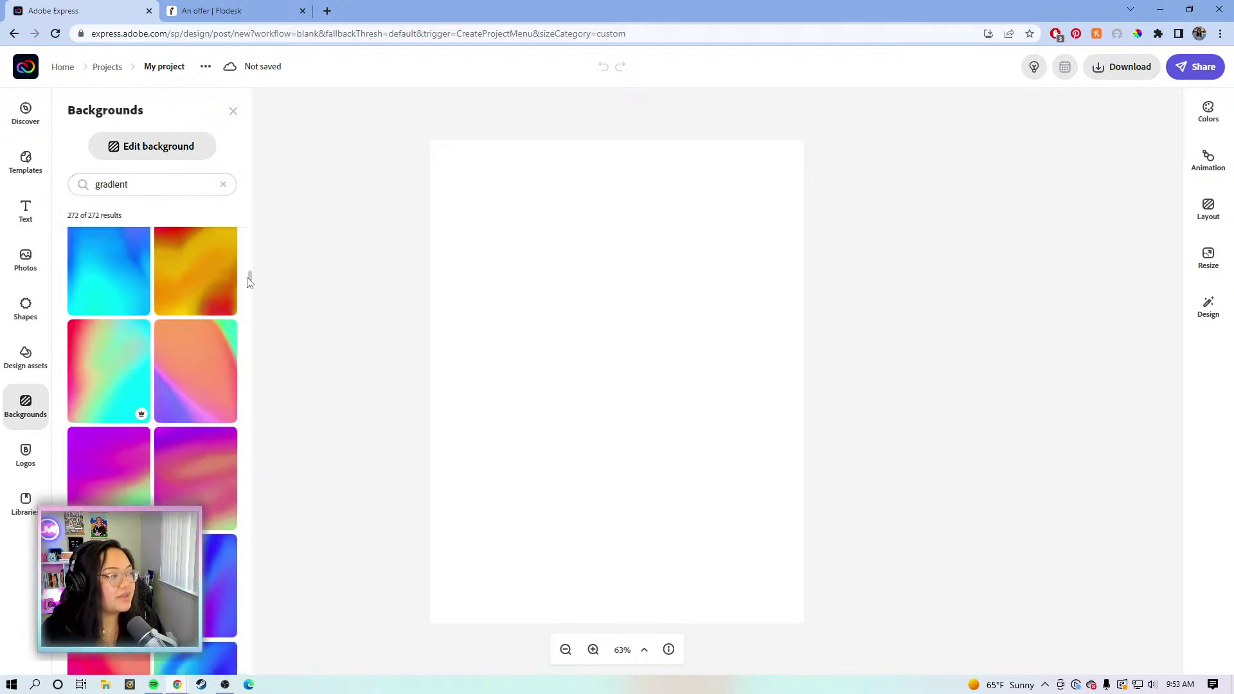
scroll(216, 341, "down", 5)
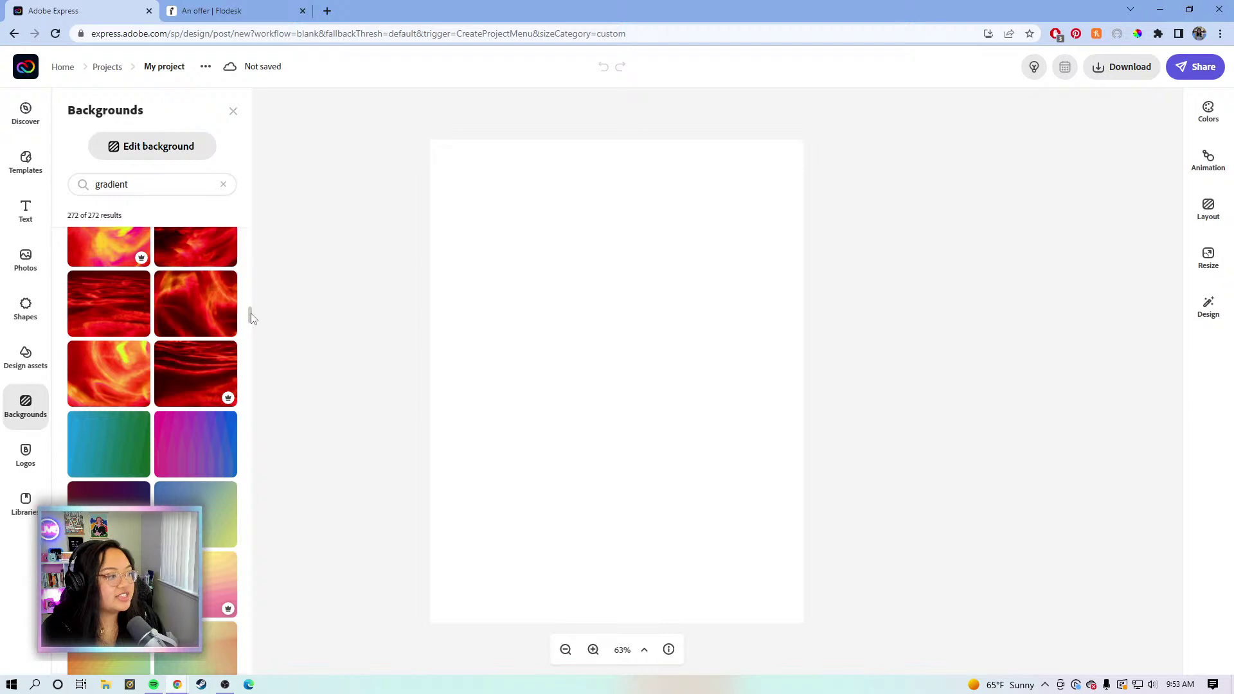
left_click_drag(251, 314, 249, 664)
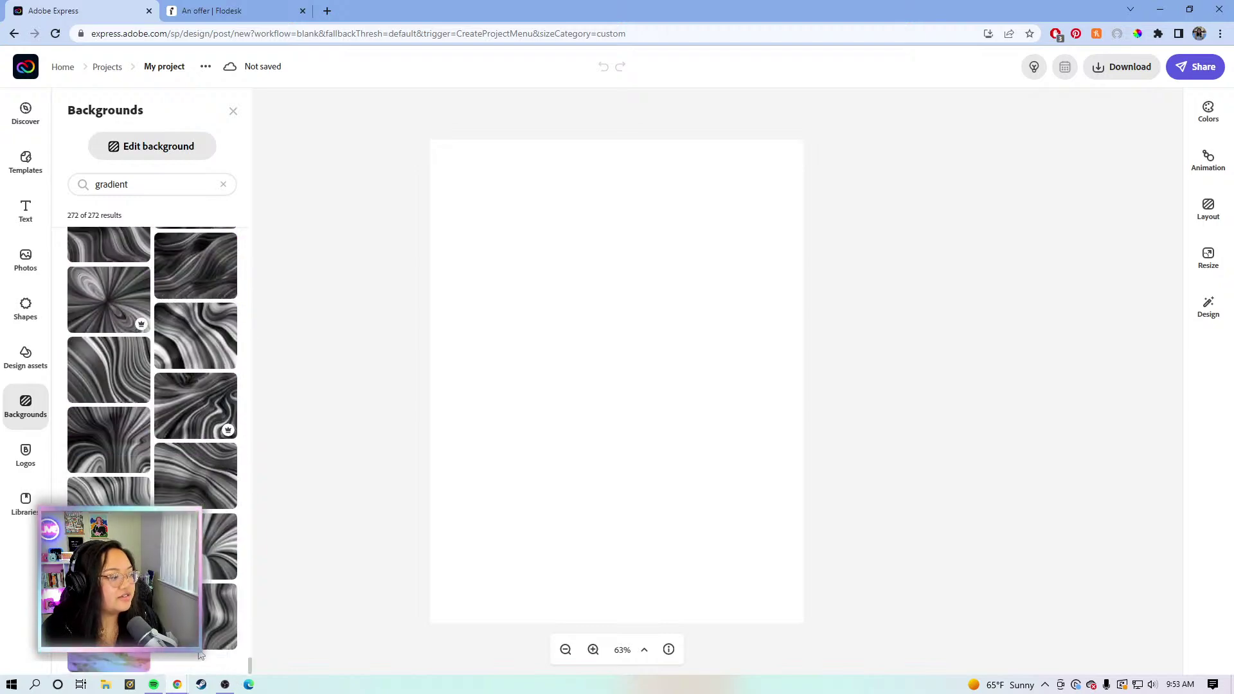
scroll(132, 381, "up", 5)
scroll(132, 381, "down", 2)
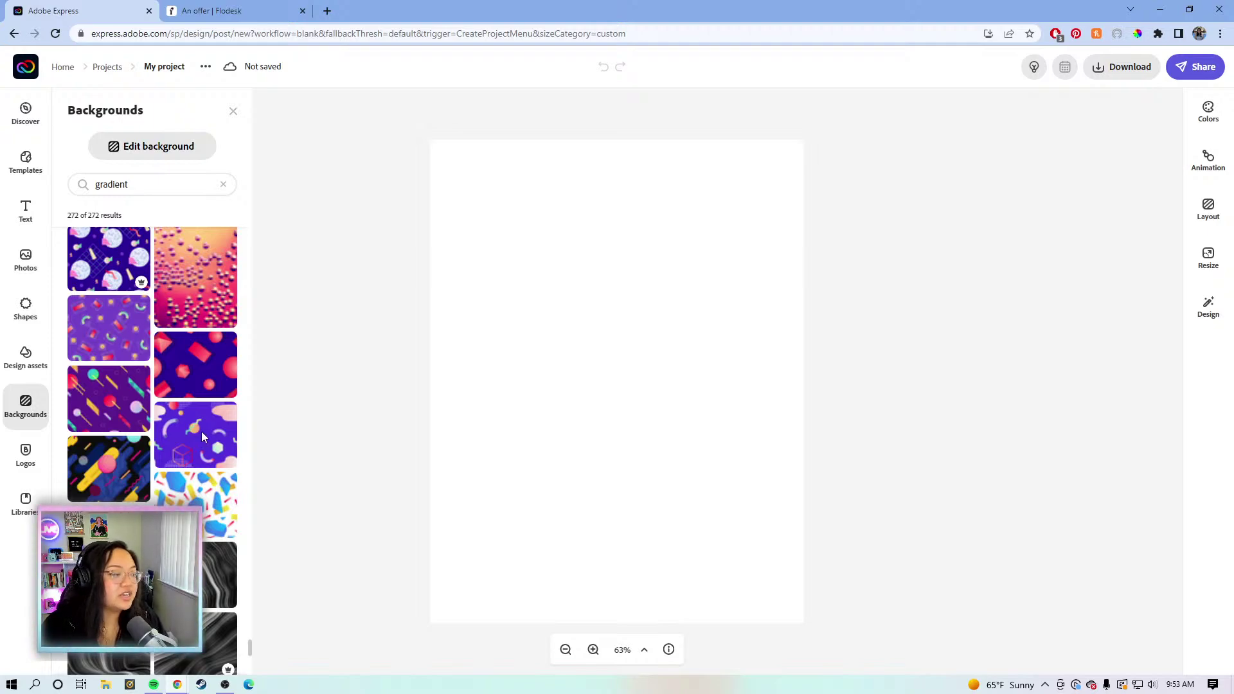
left_click(201, 437)
left_click(555, 437)
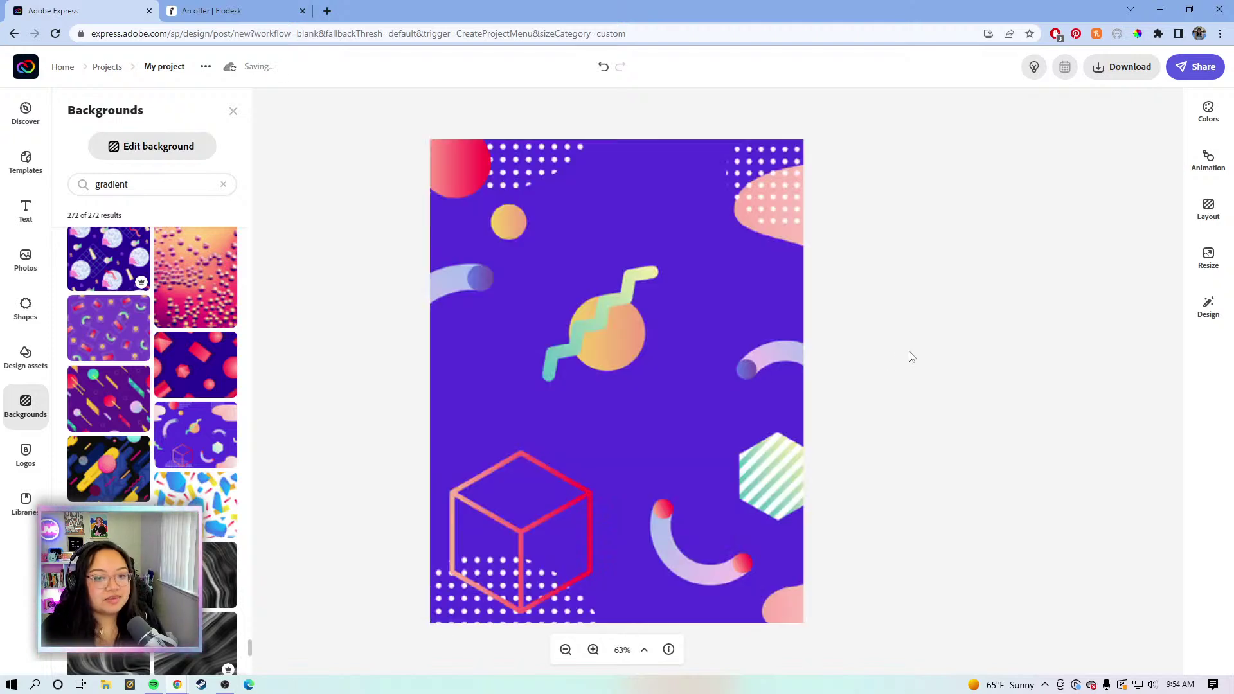
left_click(928, 346)
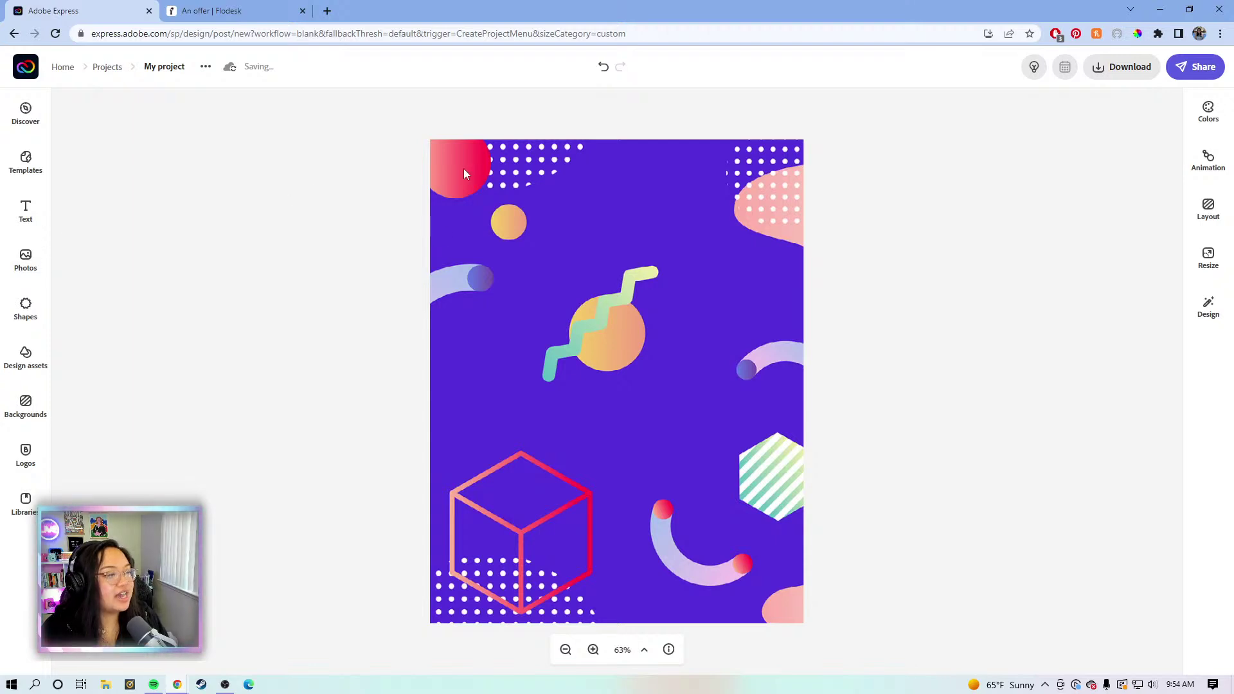
- Add a text box to the page and make it read "VIDEO CONTENT PLANNER"
left_click(25, 210)
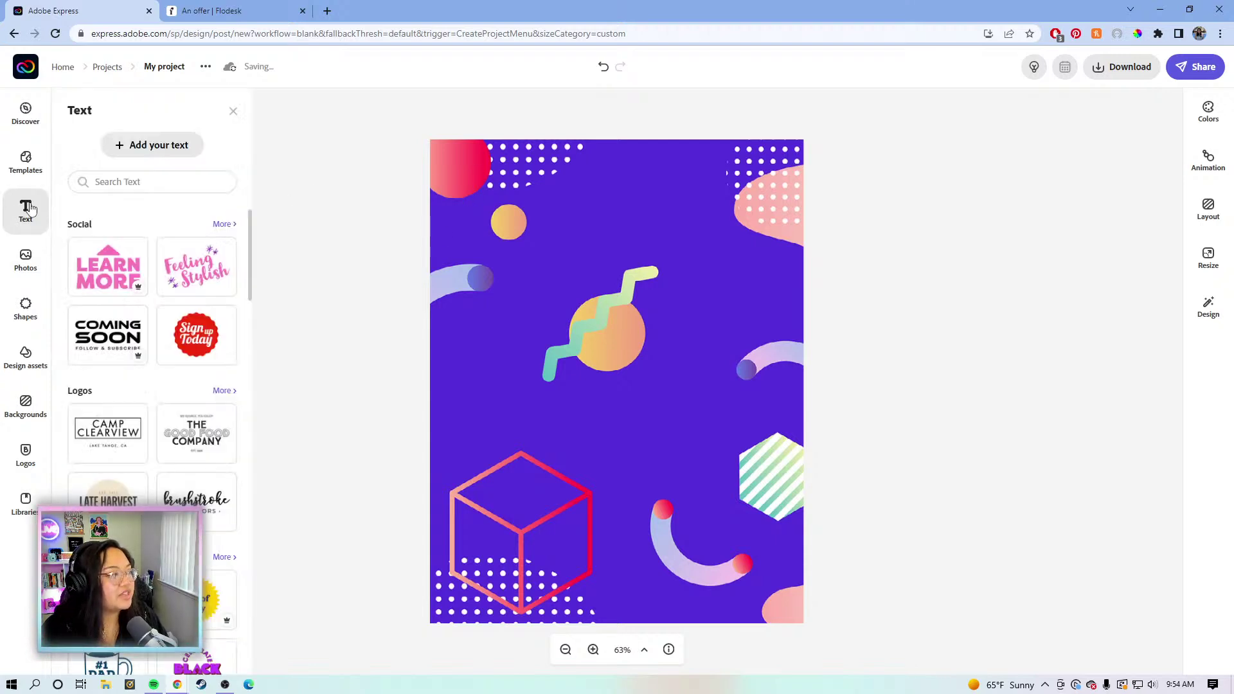
left_click(123, 181)
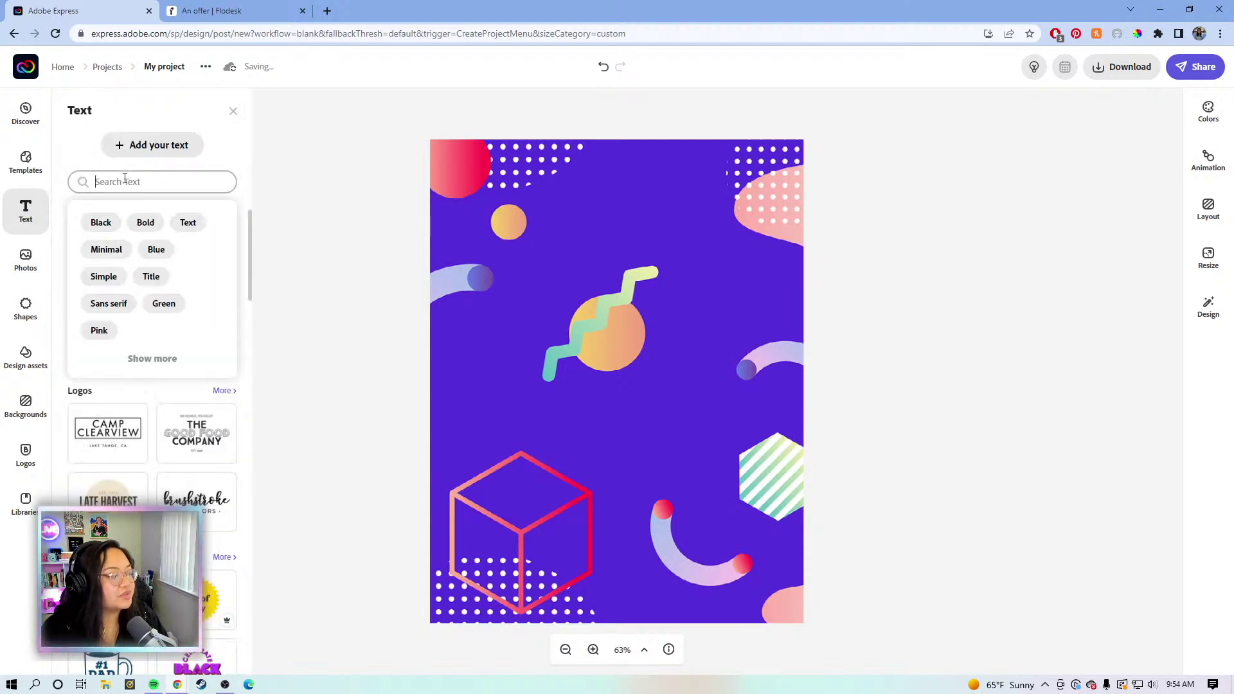
left_click(173, 149)
left_click(174, 147)
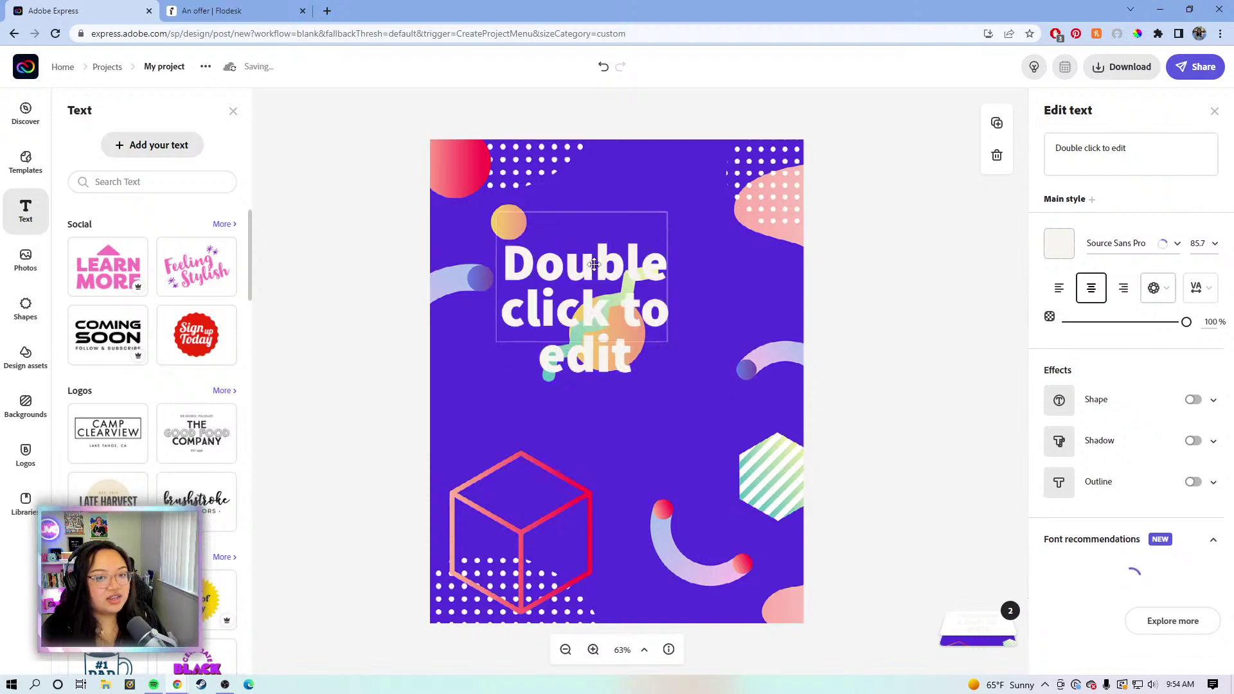
left_click(1150, 147)
left_click_drag(1150, 146, 1039, 140)
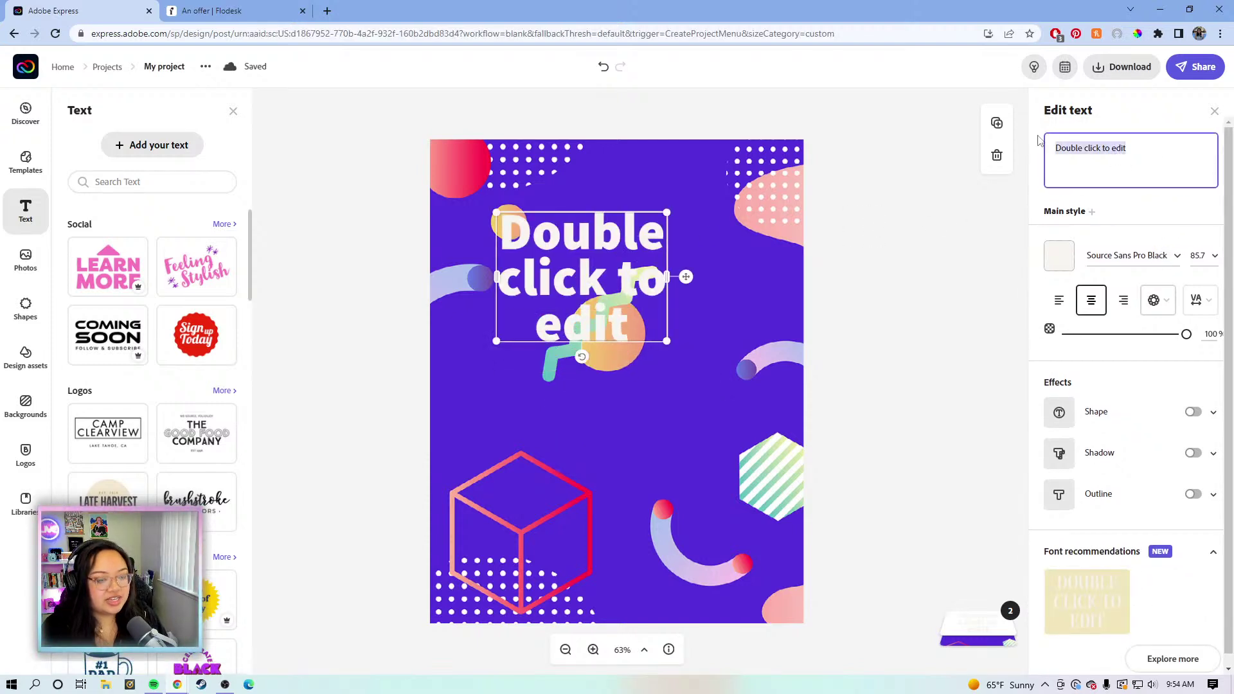
type("V")
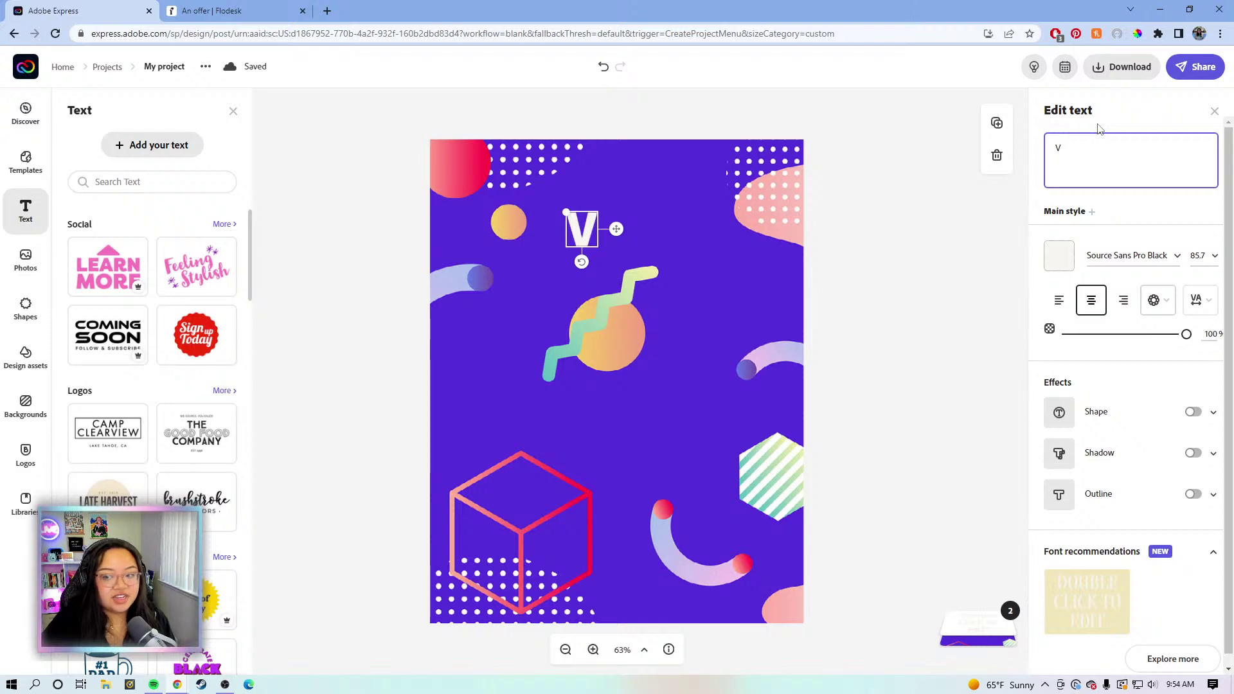
type("IDEO")
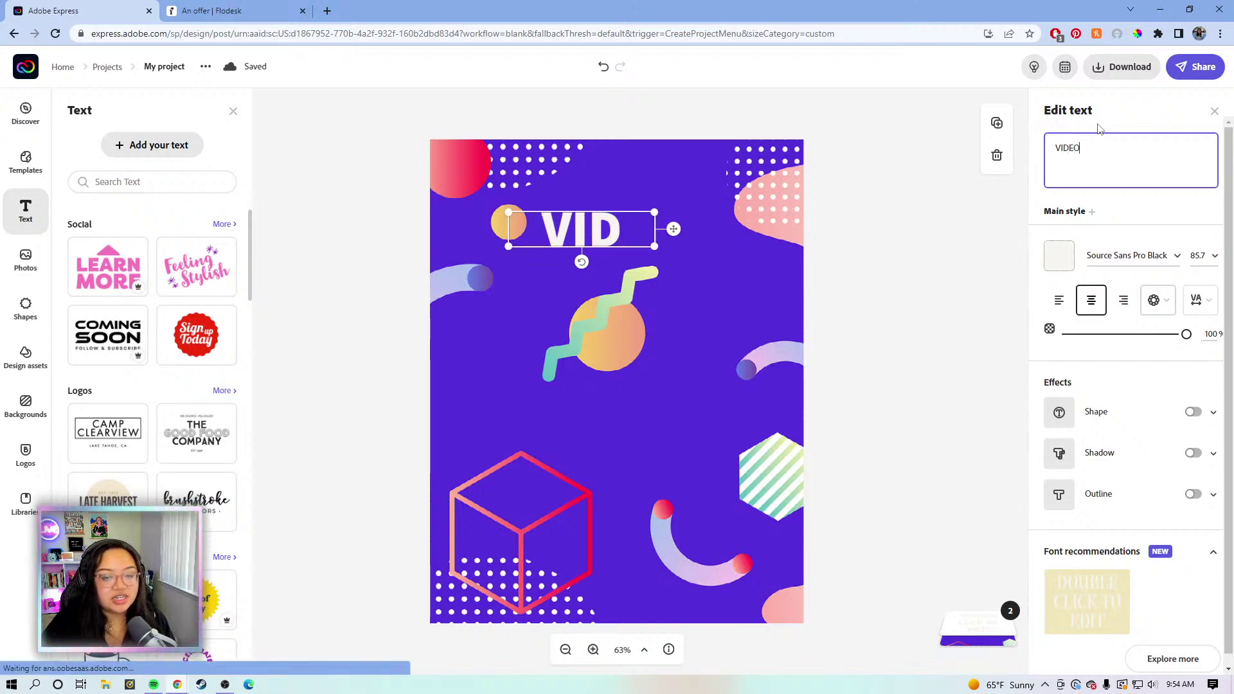
type(" CONTENT PLANNER")
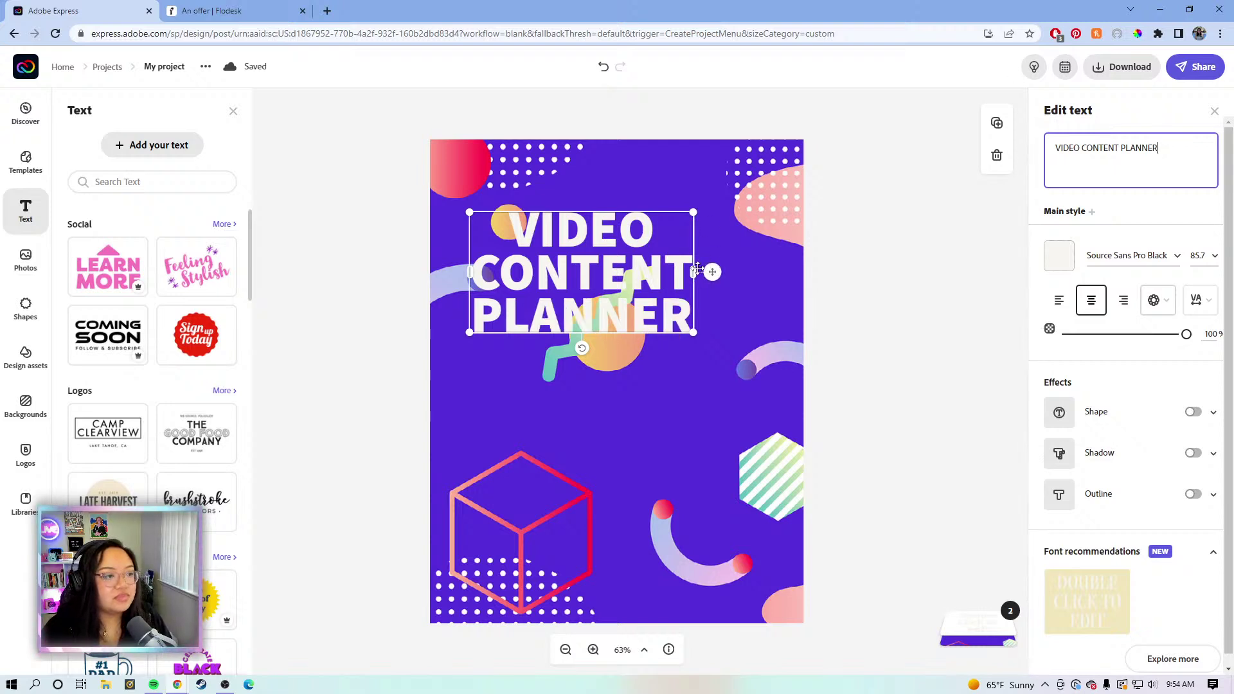
- Widen the title onto a single line, shrink it to size 47.8 and centre it near the top of the page
left_click_drag(693, 272, 1043, 254)
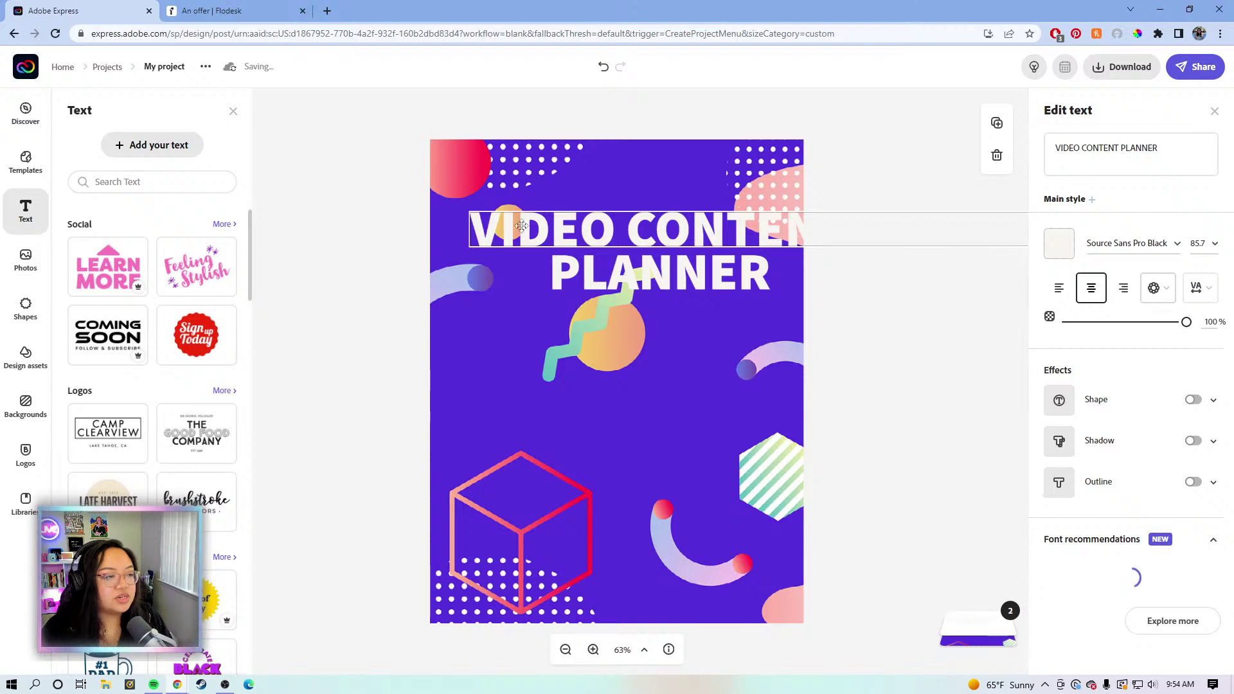
left_click_drag(471, 228, 627, 220)
left_click_drag(908, 237, 687, 216)
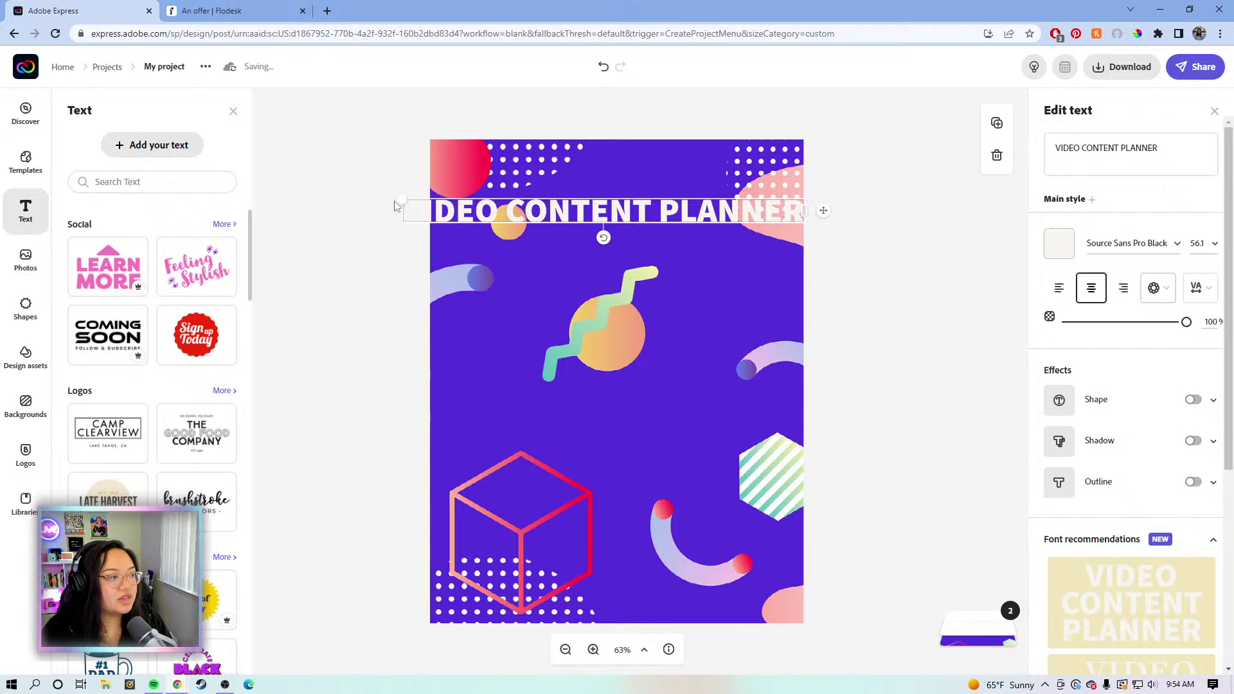
left_click_drag(402, 202, 460, 204)
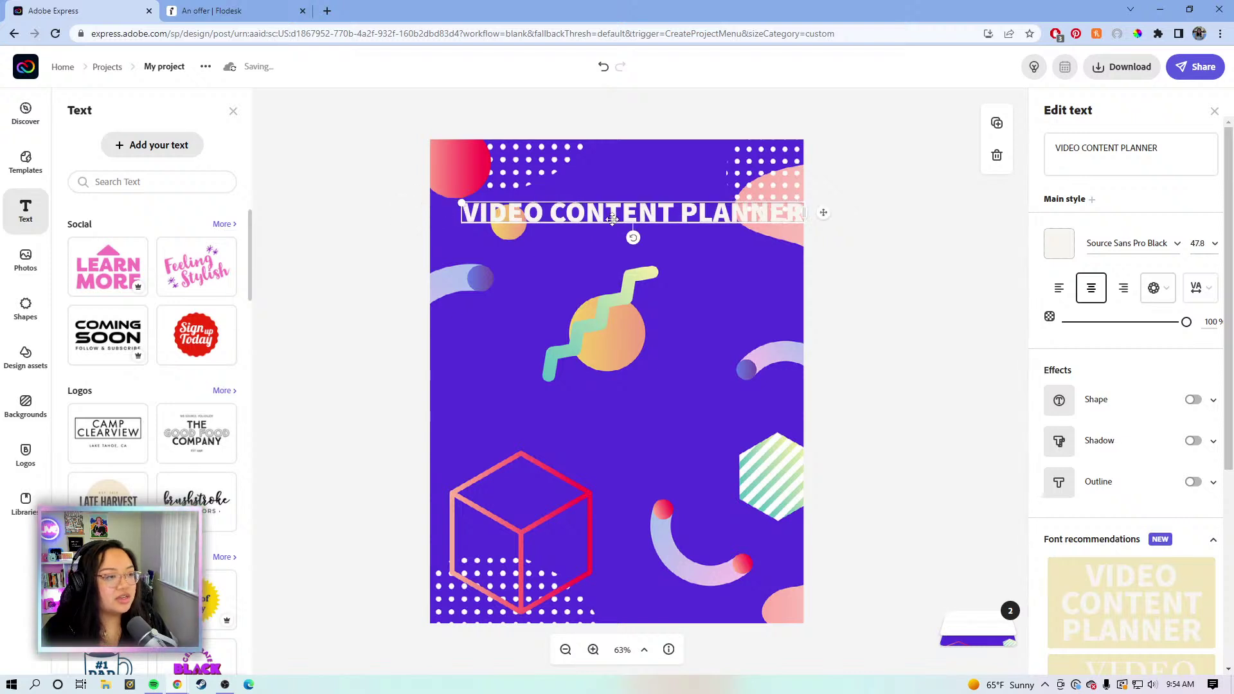
left_click_drag(619, 217, 604, 205)
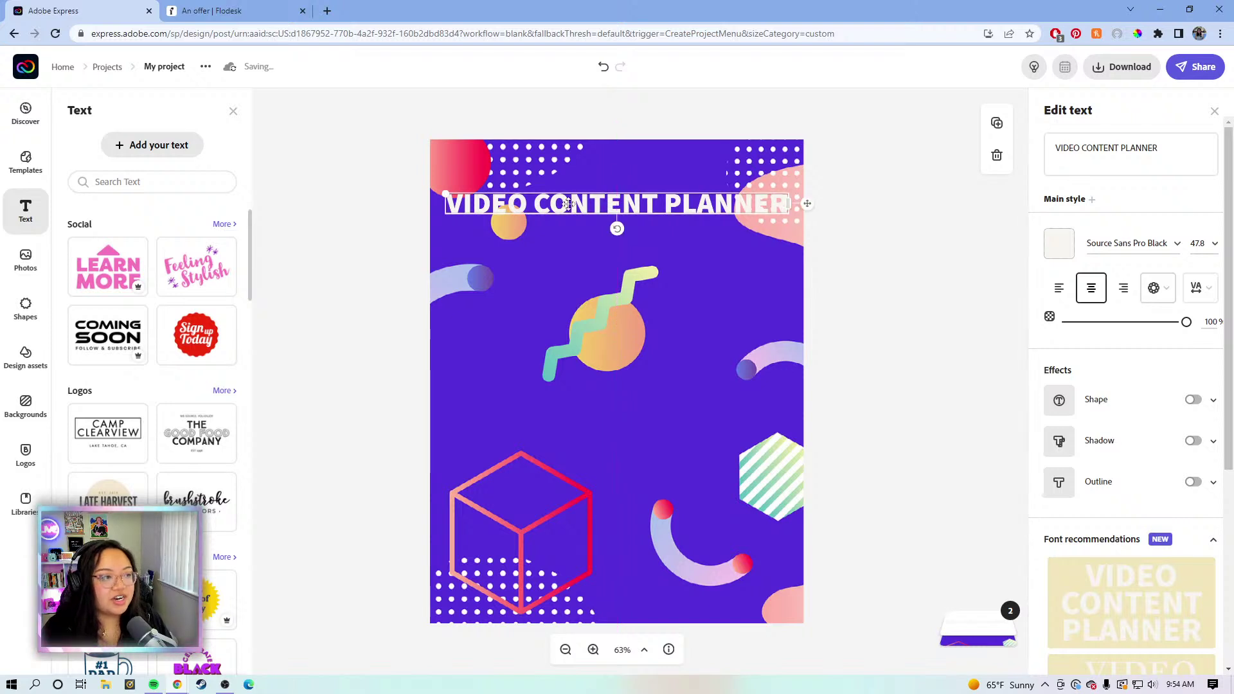
- Recolour the title with the orange (#F5BE70) sampled from the small circle in the background
left_click(1062, 245)
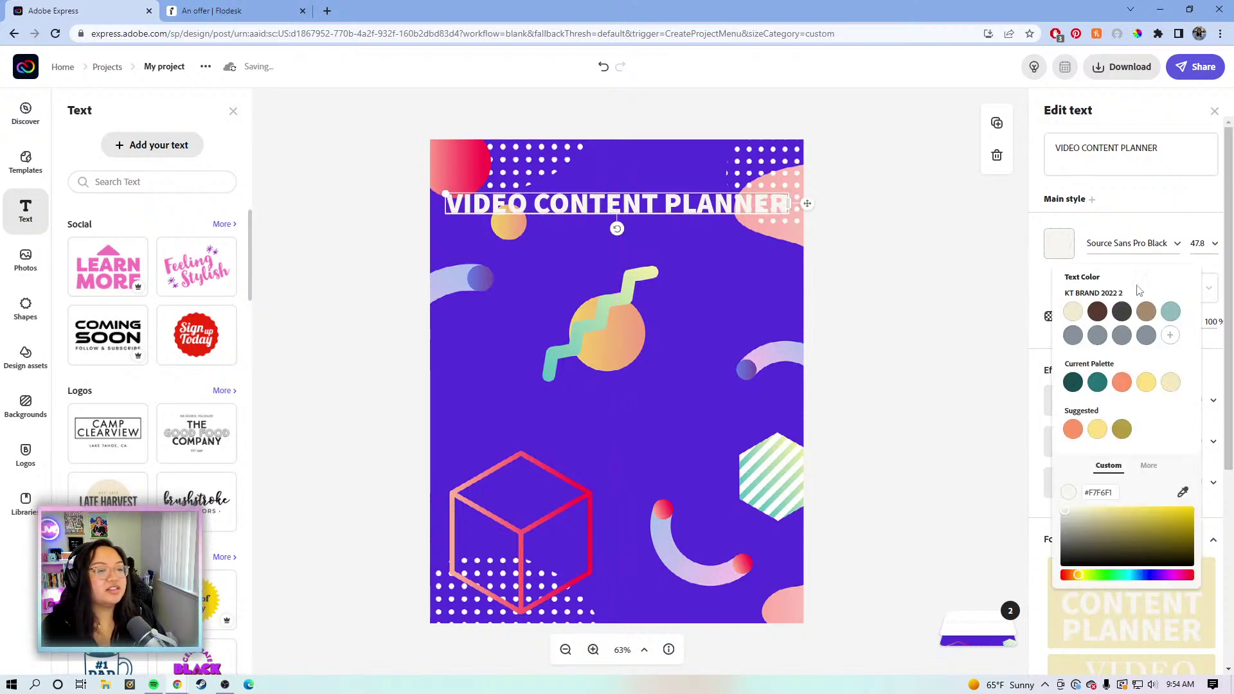
left_click(1182, 494)
left_click(503, 220)
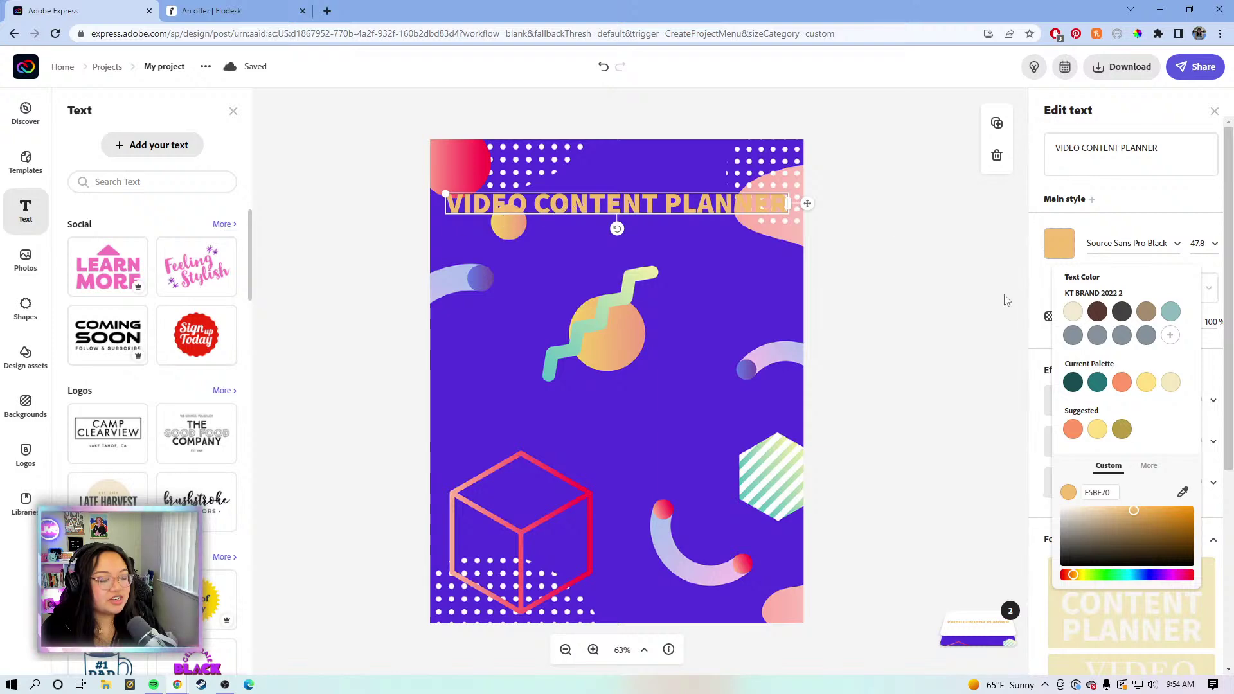
- Give the title a shadow and set the shadow colour to near-black (#262626)
scroll(1036, 275, "down", 1)
scroll(1037, 275, "down", 2)
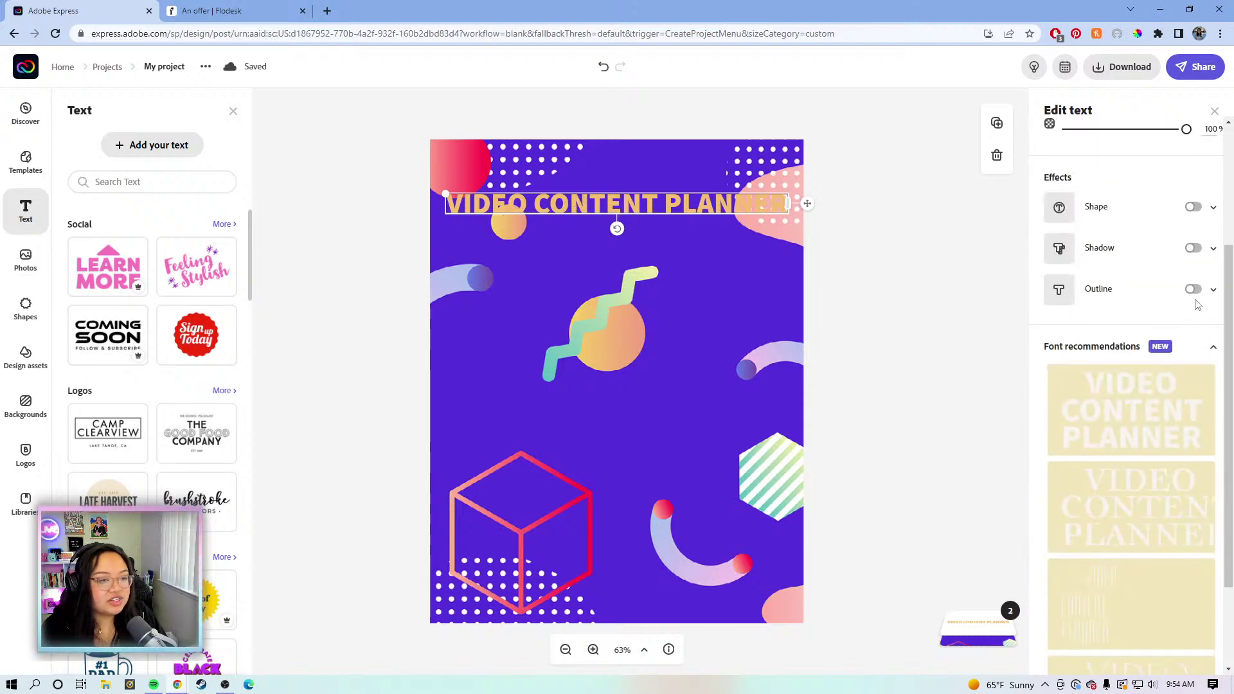
left_click(1192, 249)
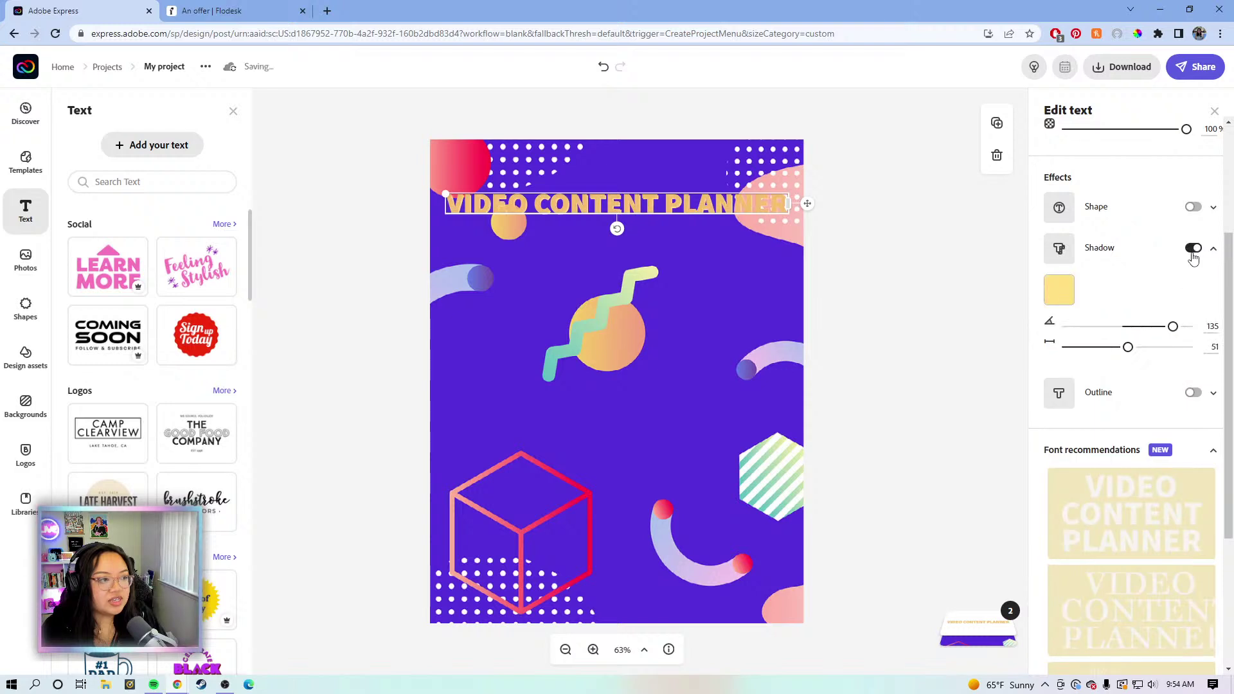
left_click(1059, 289)
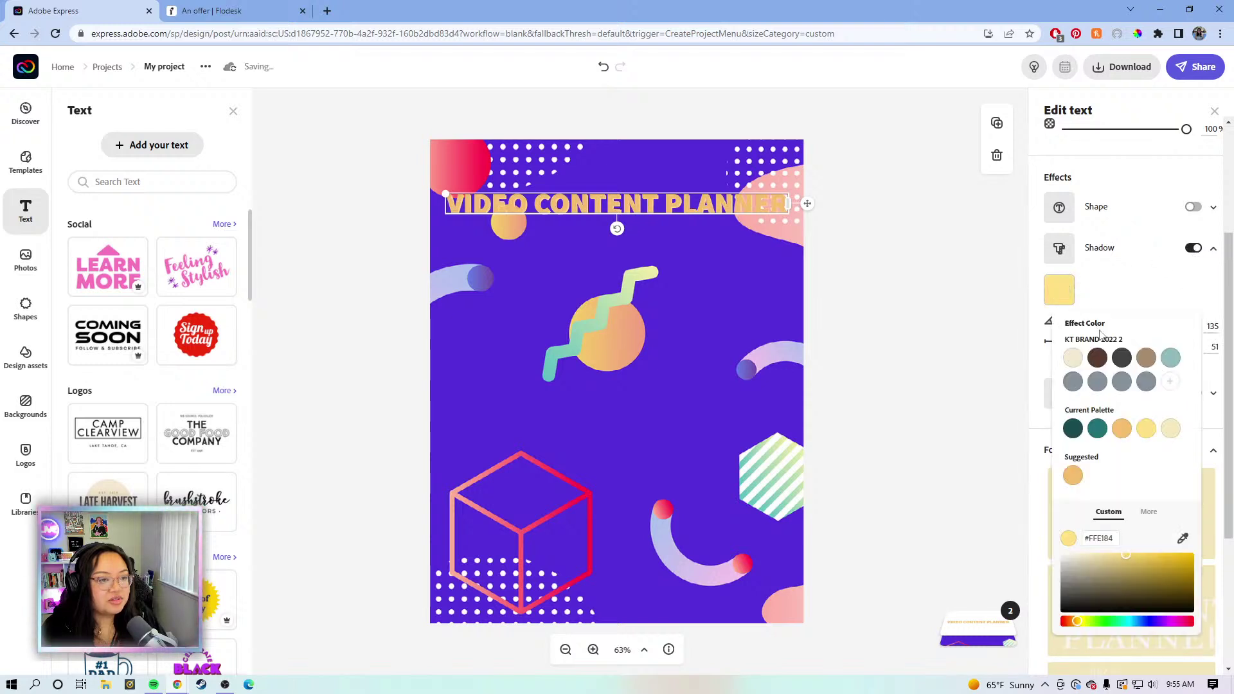
left_click(1062, 598)
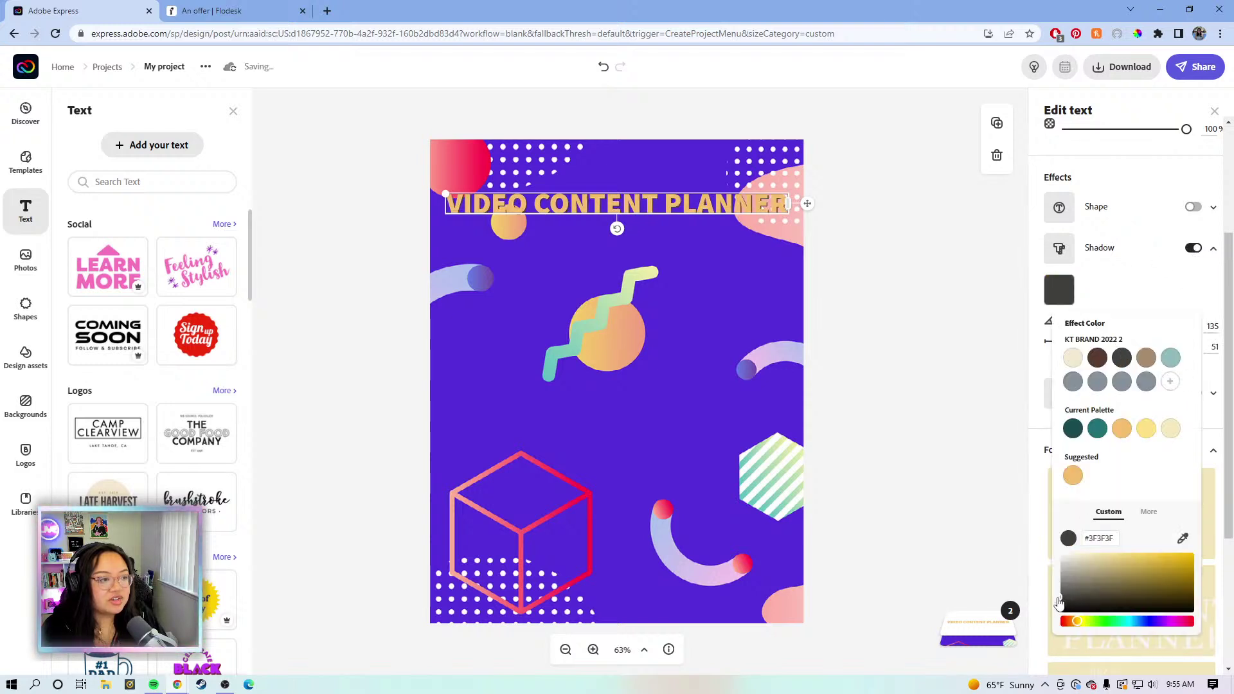
left_click_drag(1059, 603, 1054, 607)
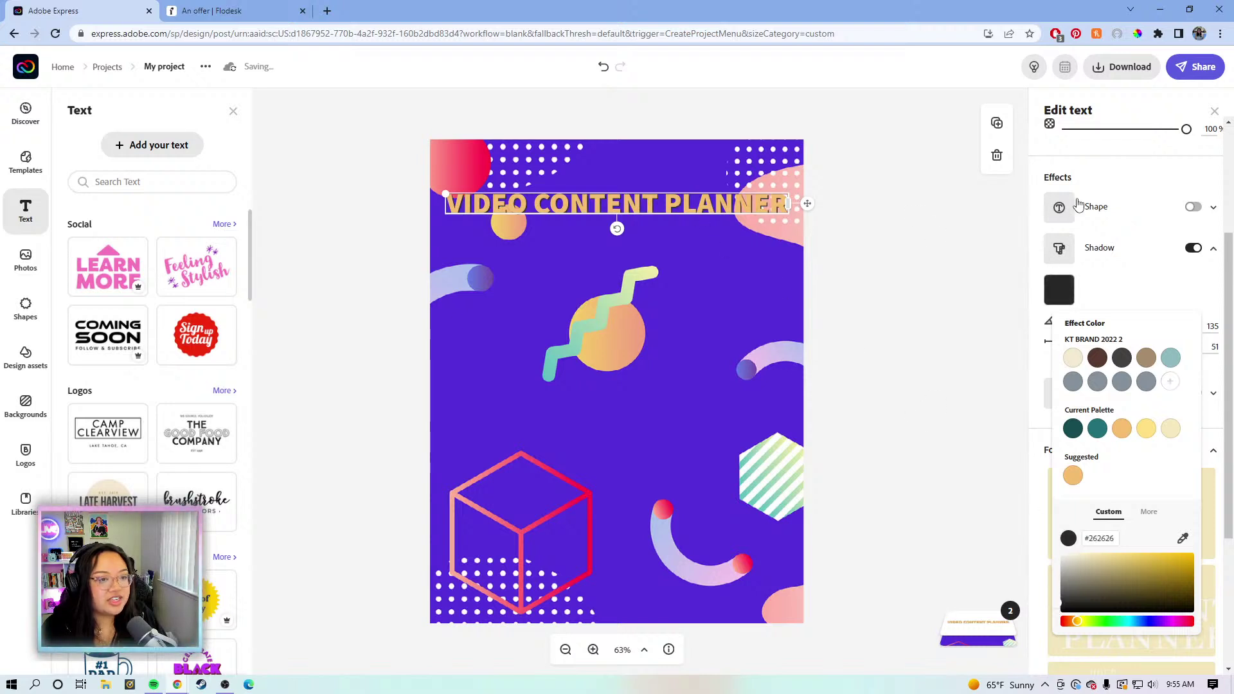
- Change the title's text colour to bright yellow (#FDFC06)
scroll(1048, 250, "up", 3)
left_click(1062, 241)
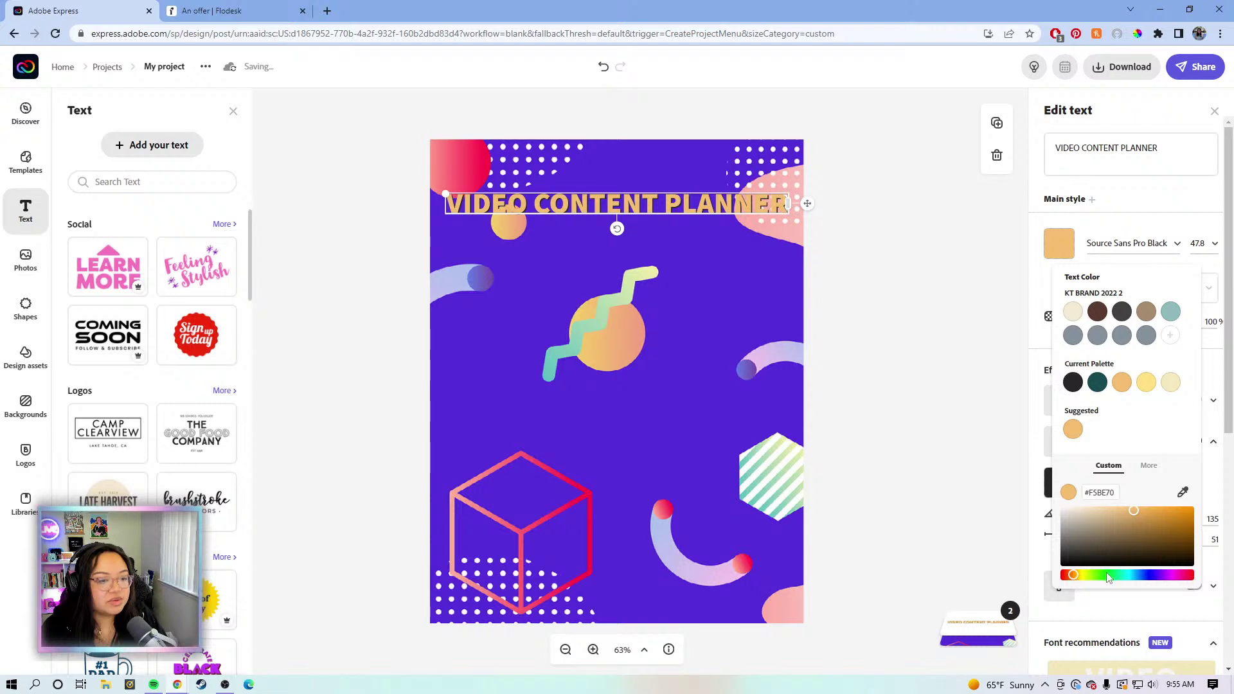
left_click_drag(1074, 576, 1082, 576)
left_click(1177, 508)
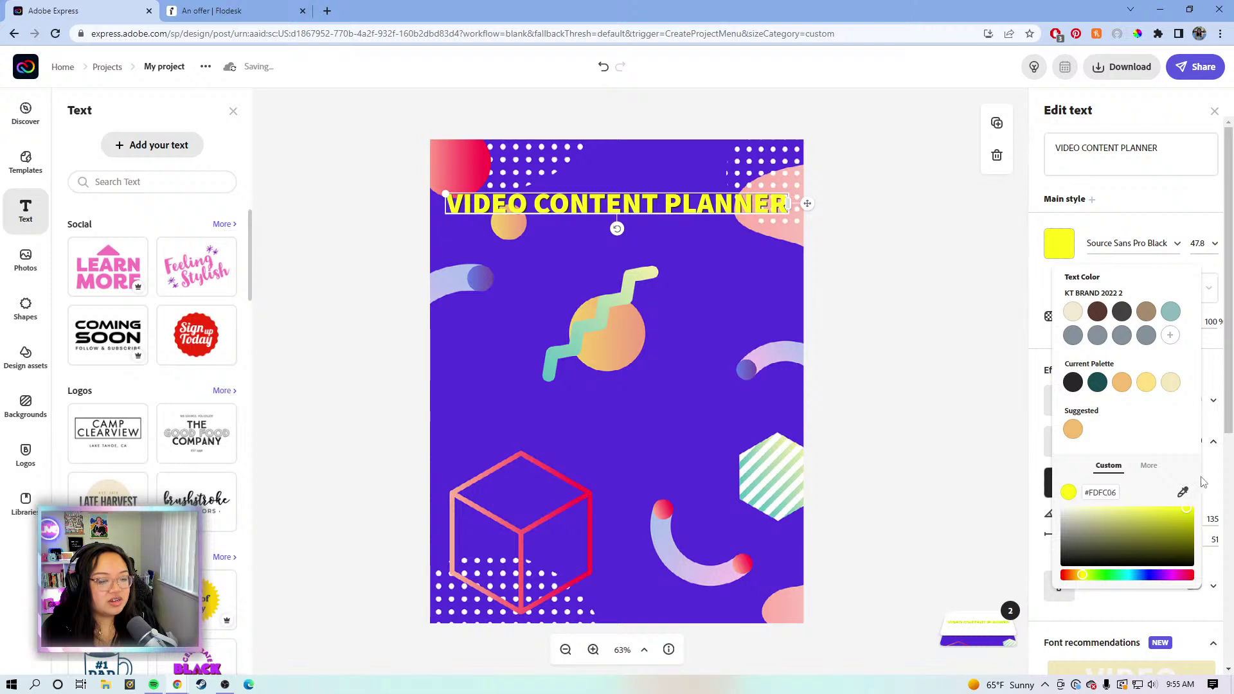
- Fine-tune the title's text colour to a slightly greener bright yellow (#F0FD01)
left_click(1203, 483)
left_click(1058, 255)
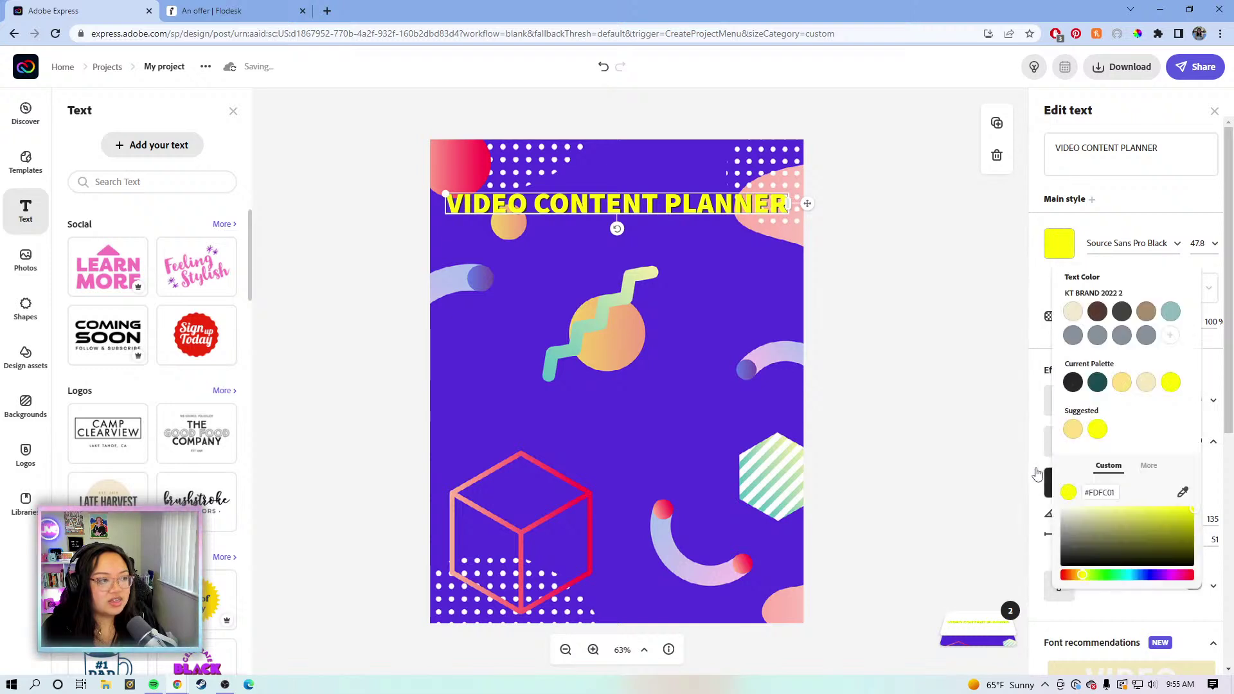
left_click(1082, 575)
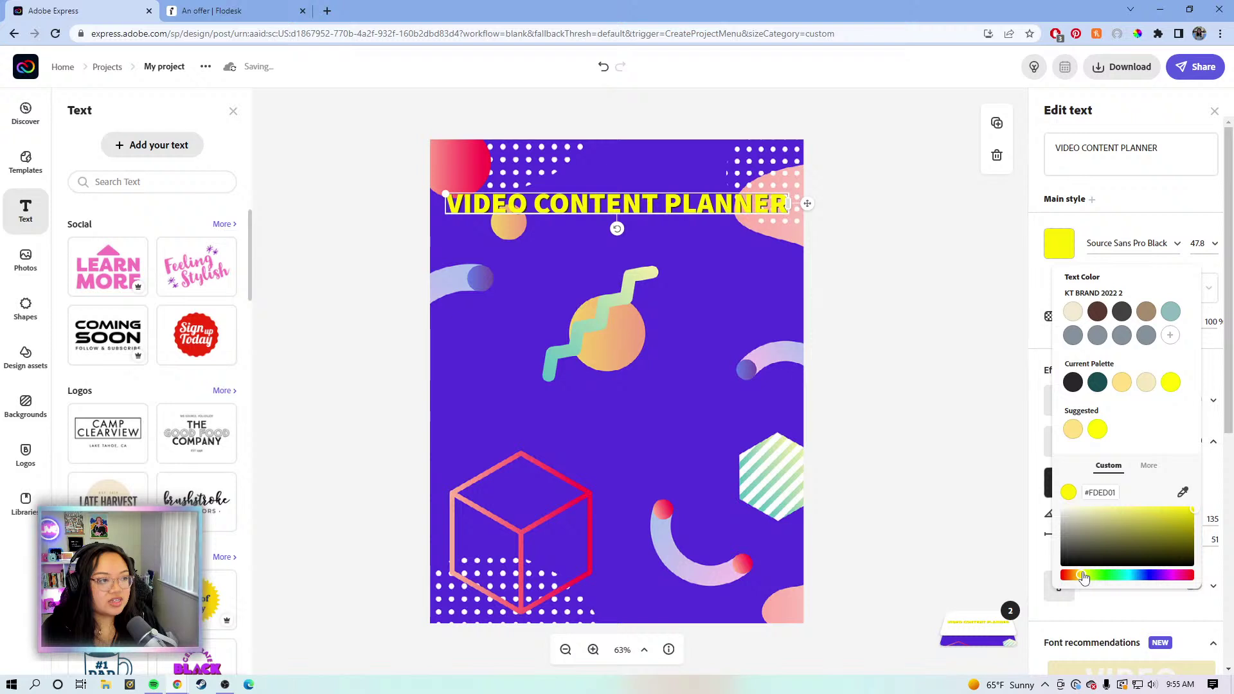
left_click_drag(1082, 576, 1085, 576)
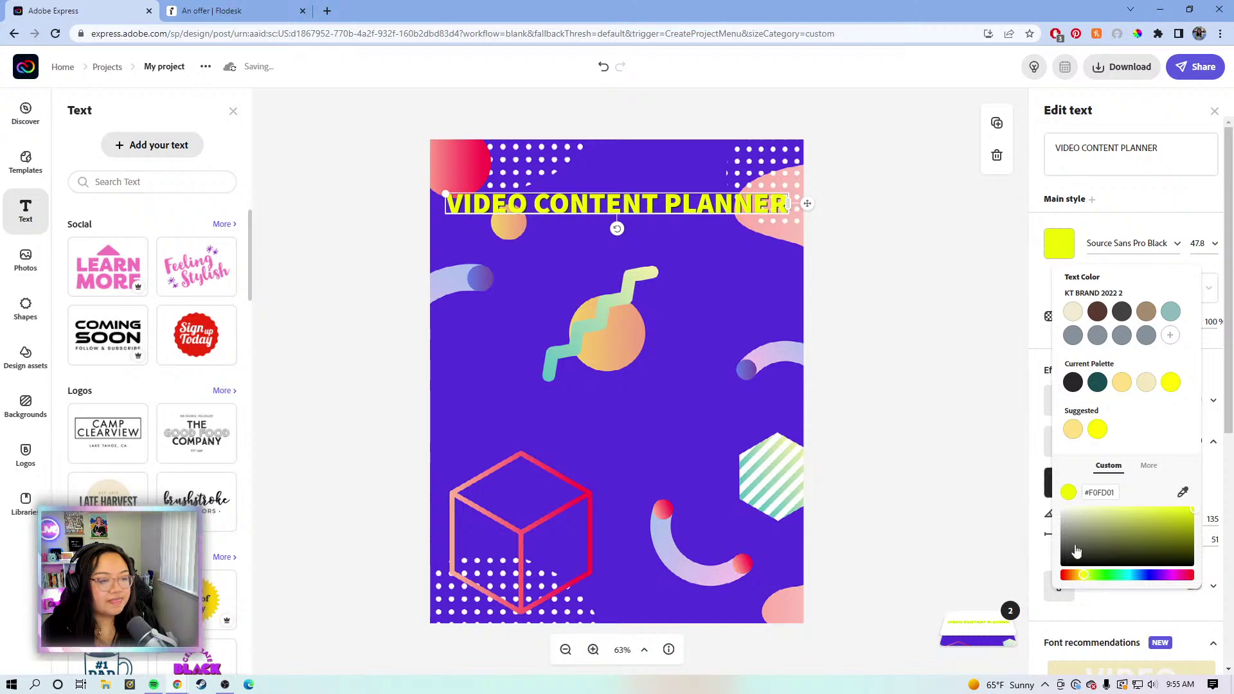
left_click(1014, 404)
- Give the title an outline and set its colour to near-black (#262626)
scroll(1115, 543, "down", 1)
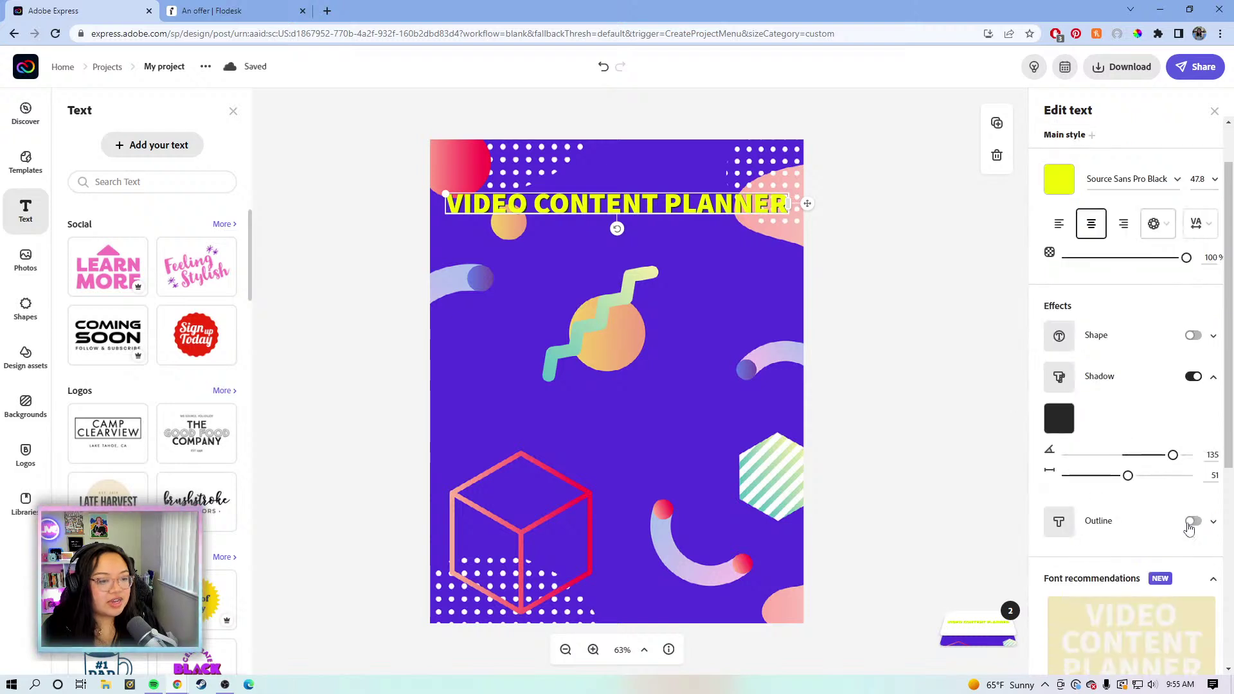
left_click(1193, 521)
left_click(1059, 563)
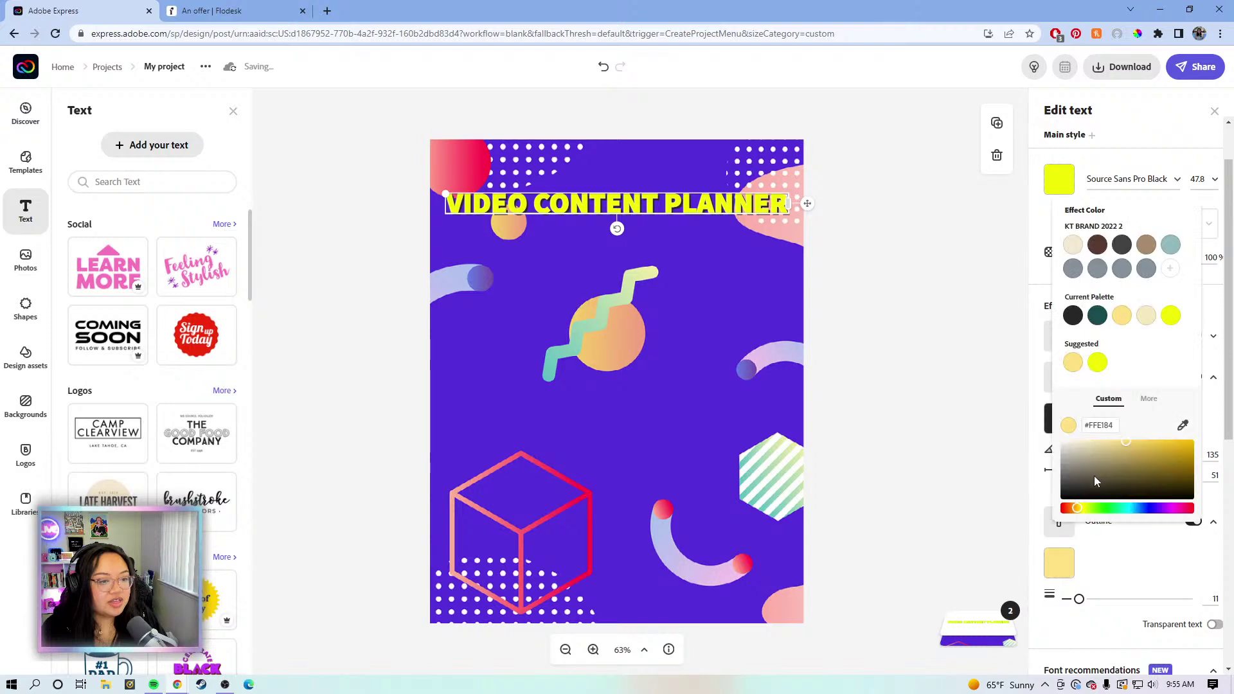
left_click(1072, 320)
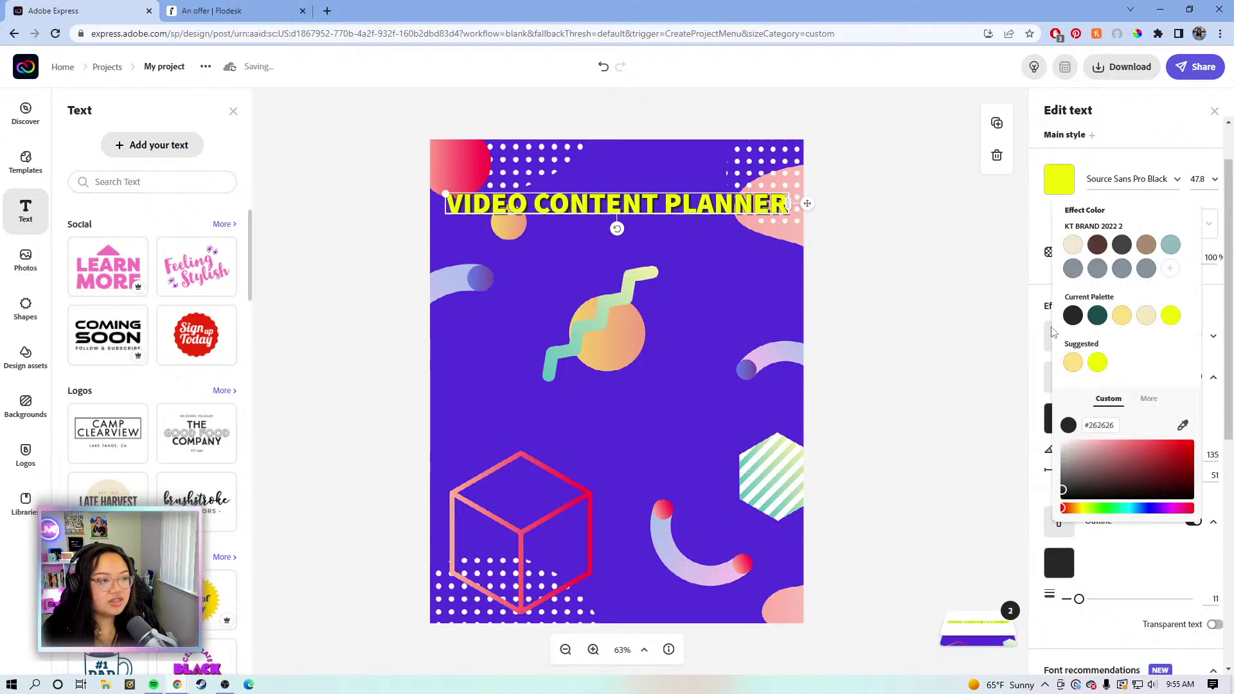
left_click(1007, 216)
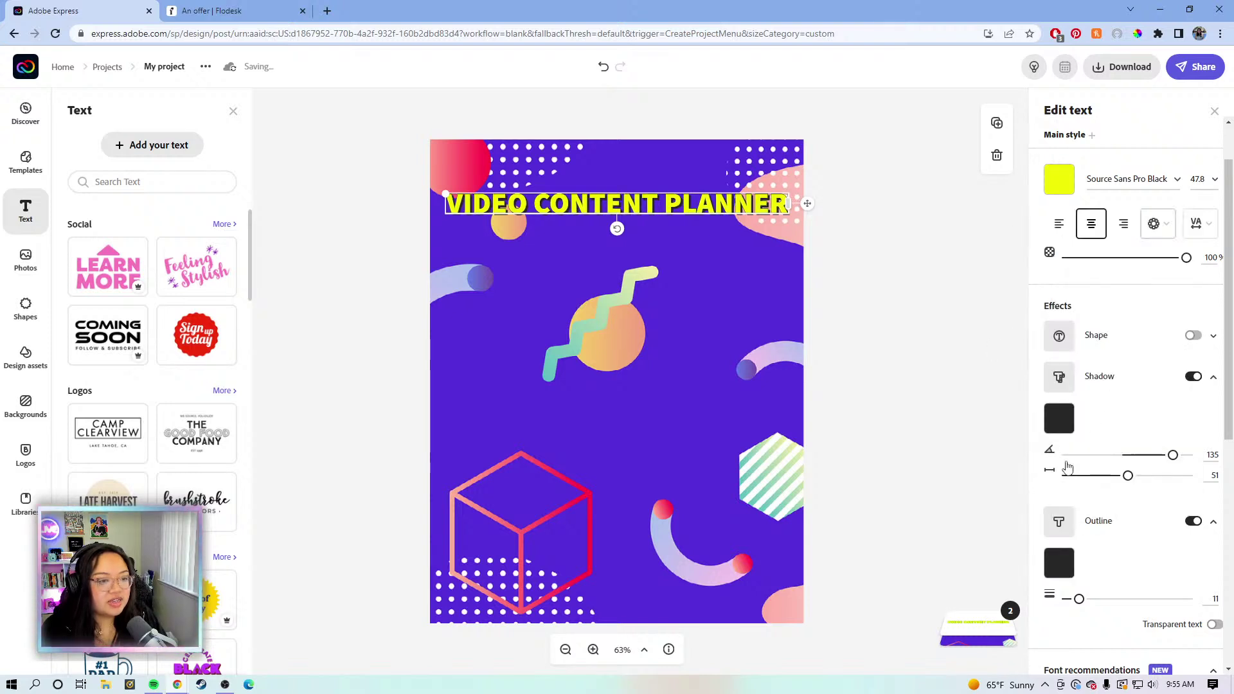
- Increase the title's shadow distance to 79 and its outline thickness to 40
left_click_drag(1128, 476, 1165, 484)
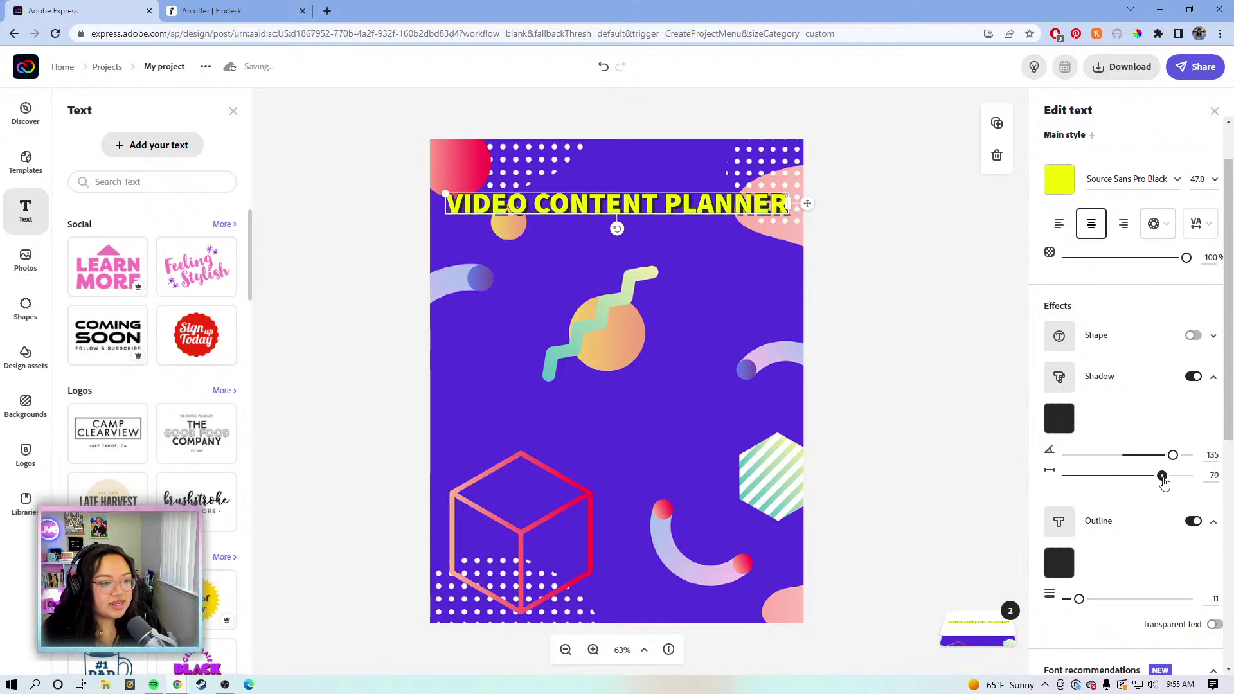
scroll(1119, 410, "down", 1)
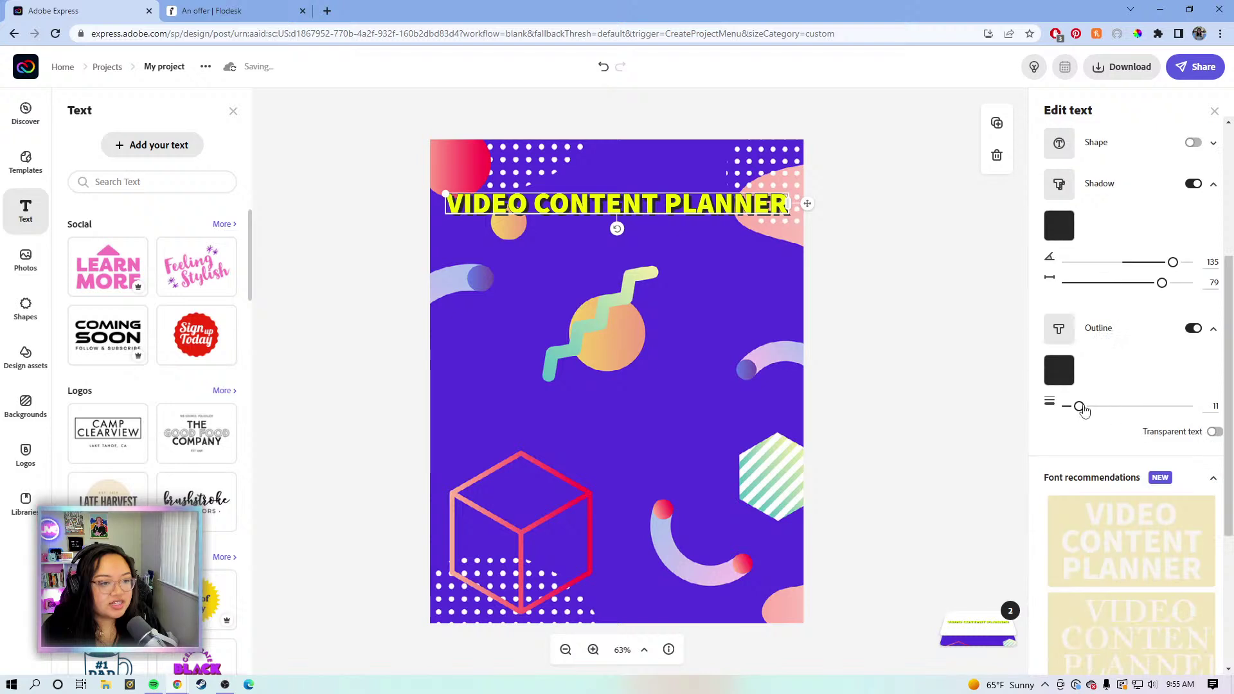
left_click_drag(1080, 407, 1115, 406)
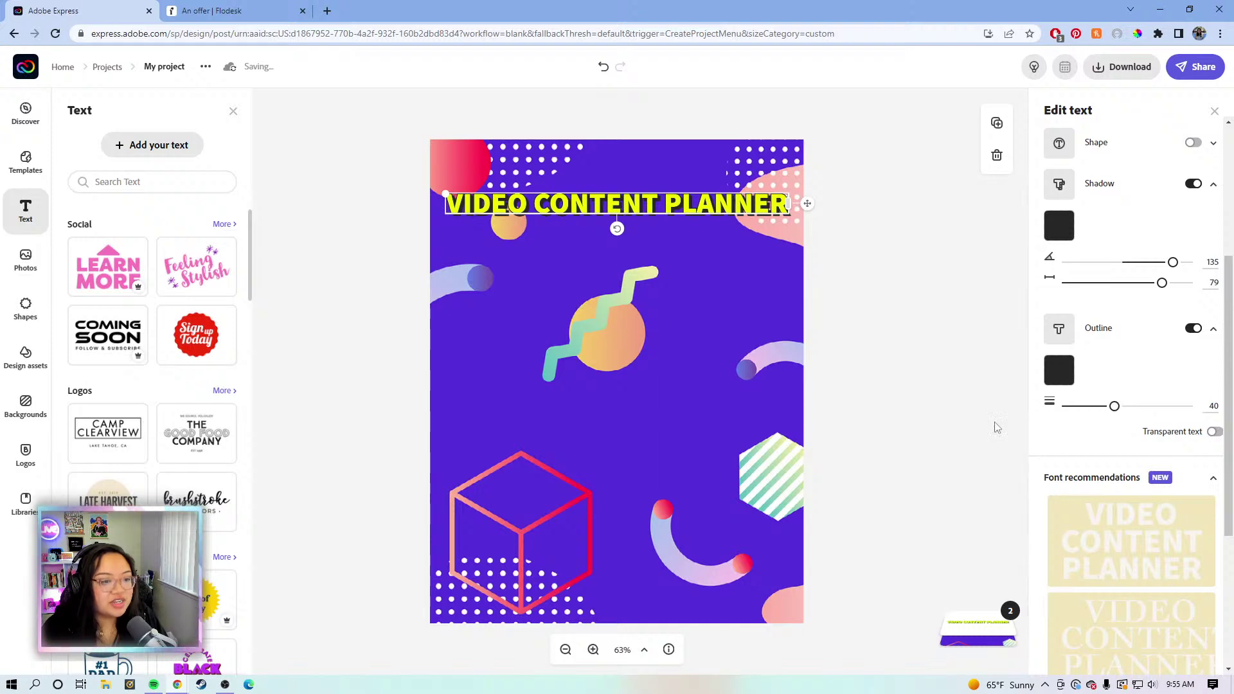
left_click(919, 397)
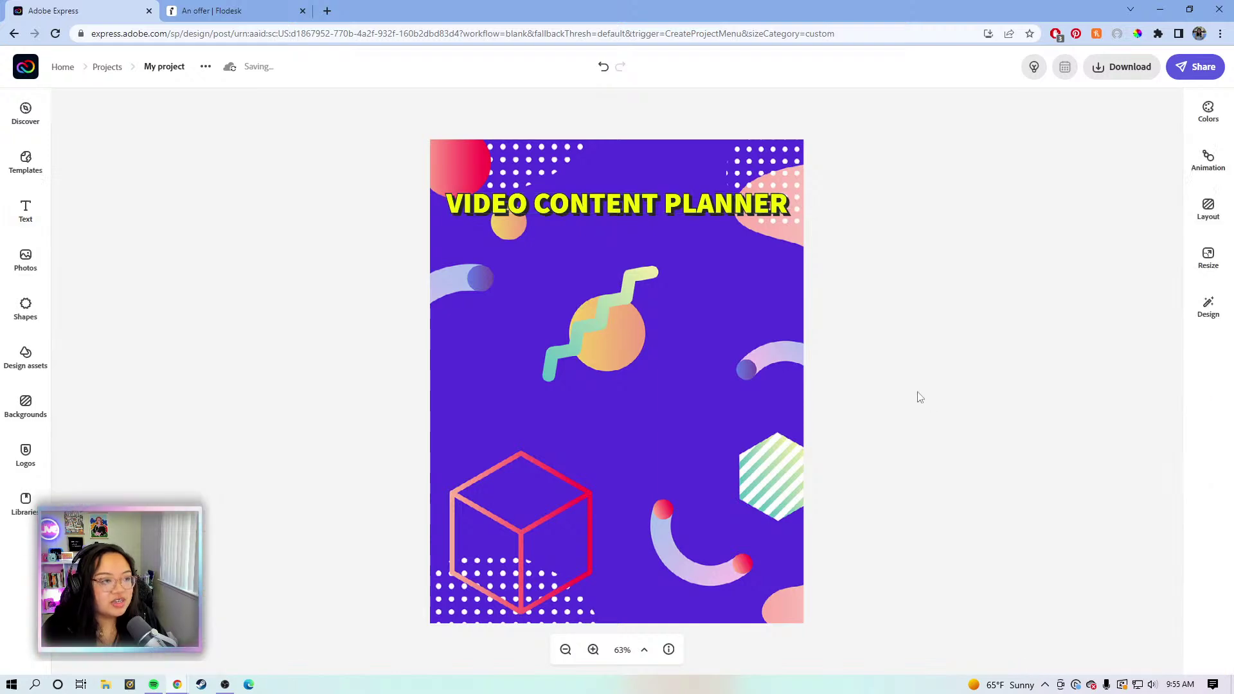
- Browse the recommended fonts for the title and apply the narrow decorative one with a small O tucked into the C of CONTENT
left_click(730, 209)
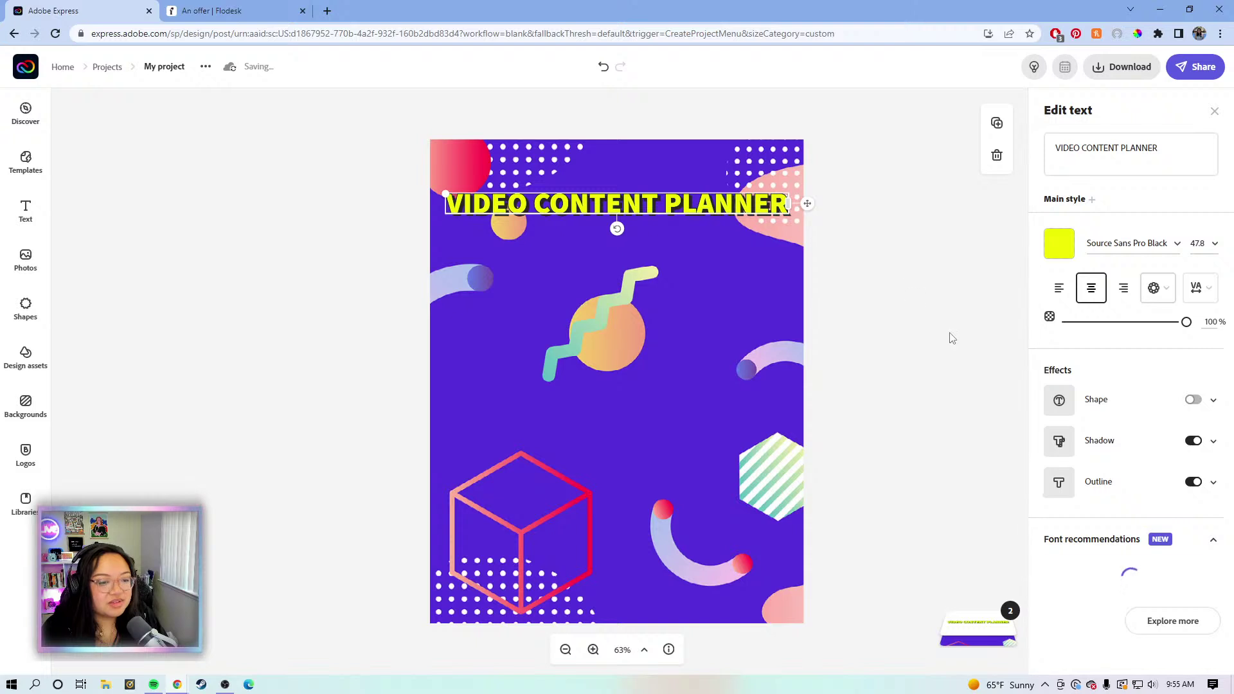
scroll(1116, 405, "down", 1)
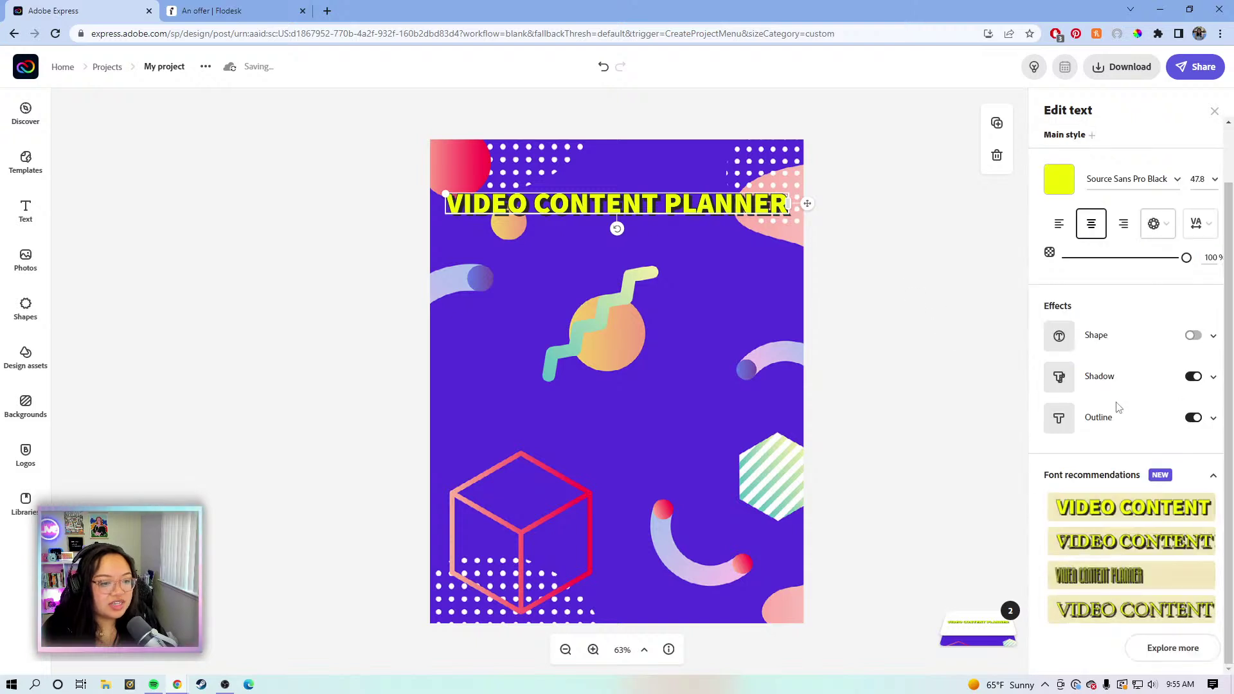
left_click(1170, 647)
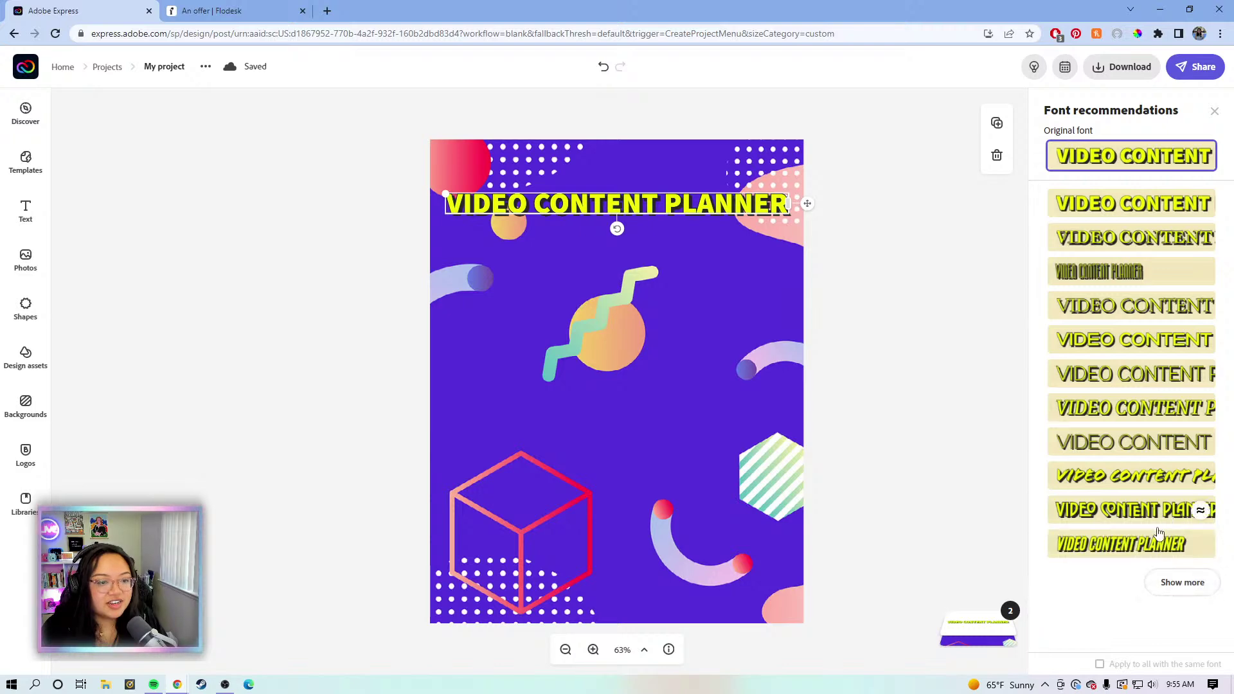
scroll(1135, 386, "down", 3)
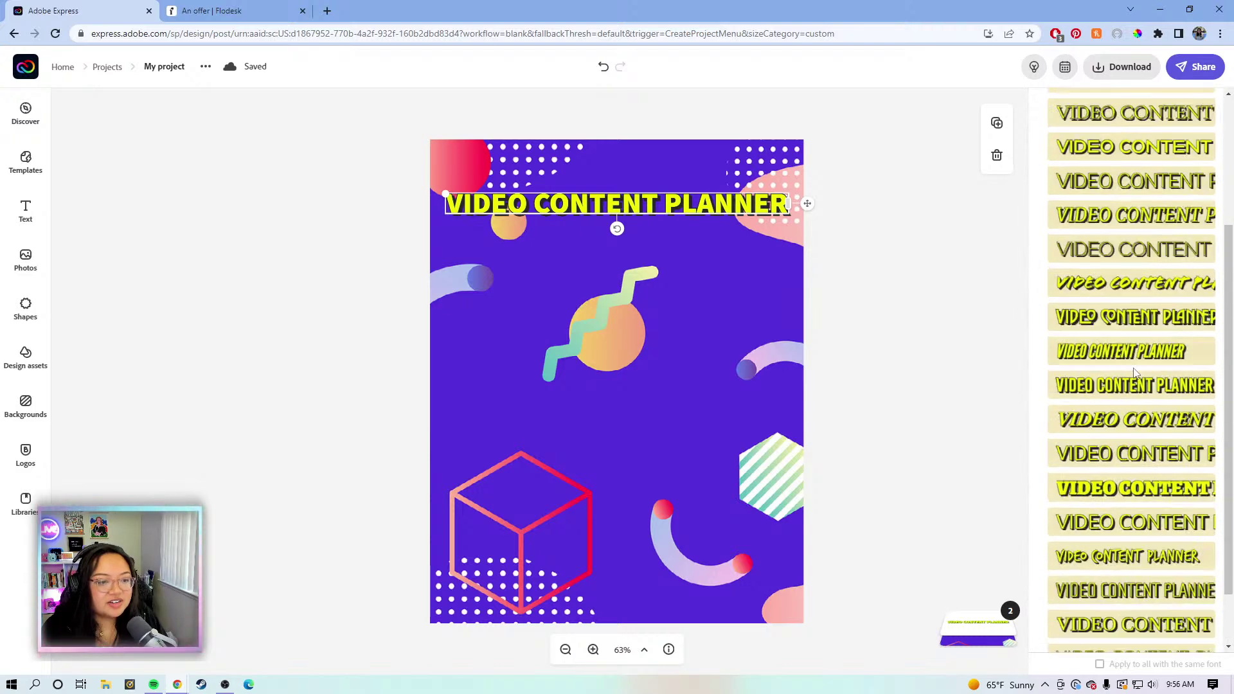
scroll(1112, 559, "down", 2)
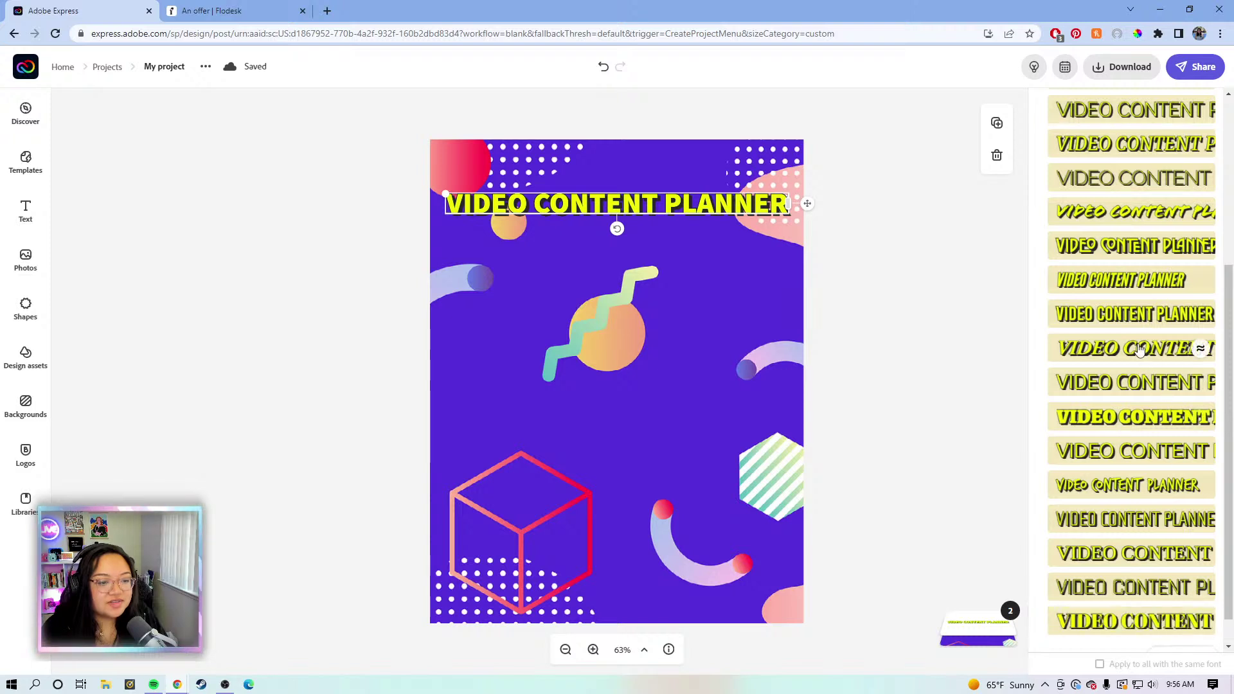
scroll(1140, 349, "down", 3)
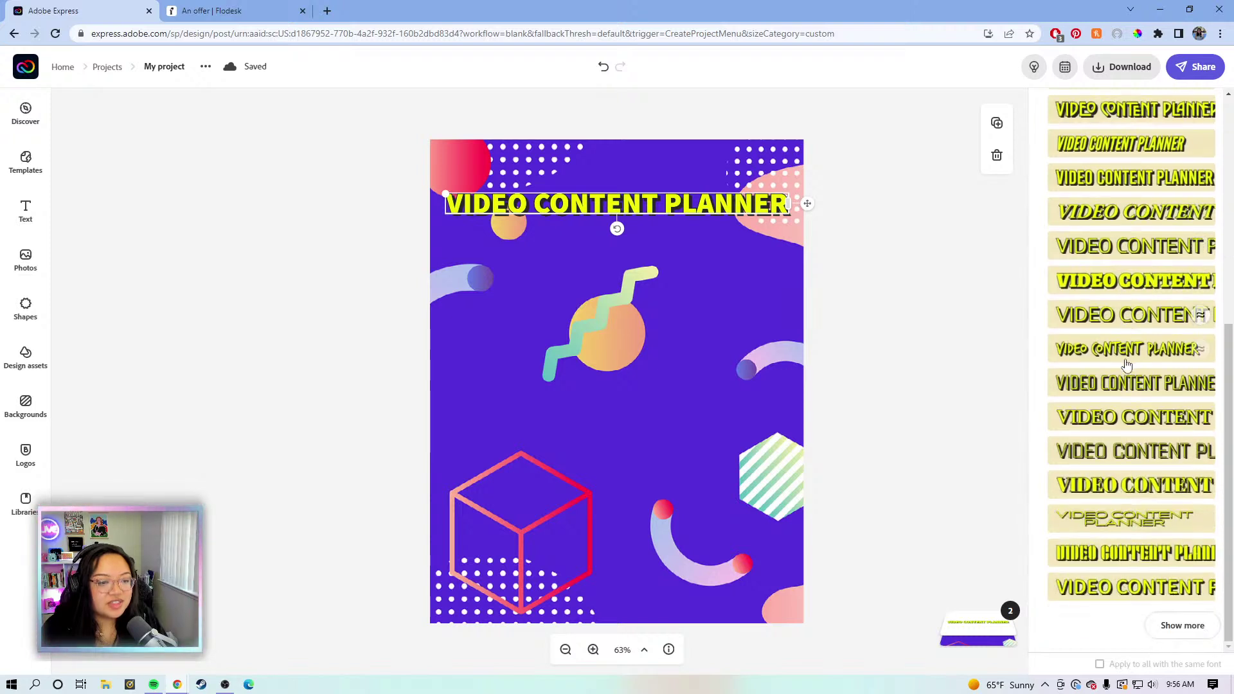
left_click(1178, 622)
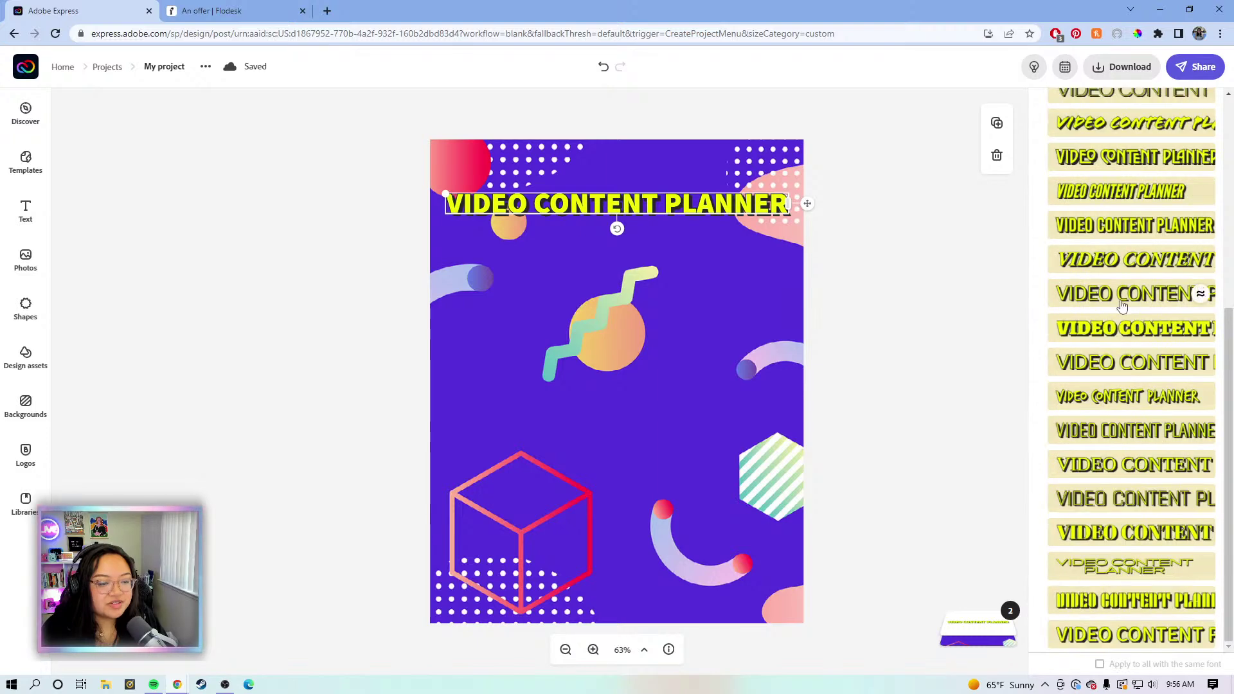
scroll(1139, 553, "up", 3)
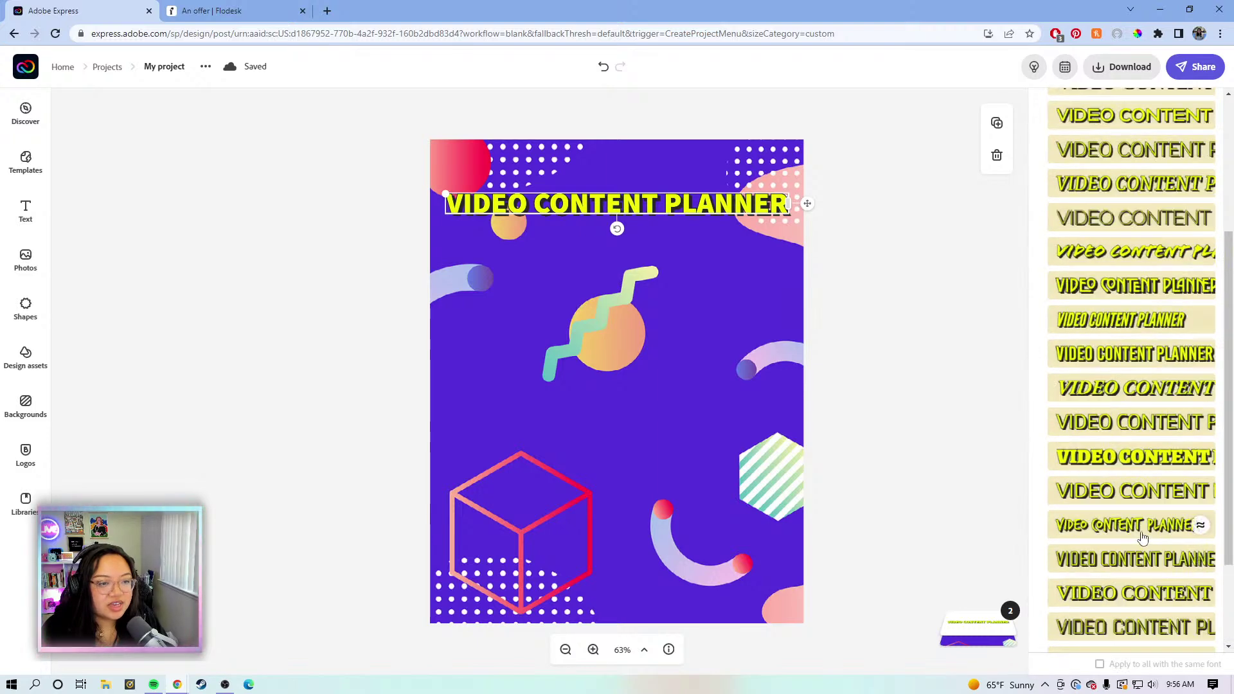
scroll(1124, 360, "up", 5)
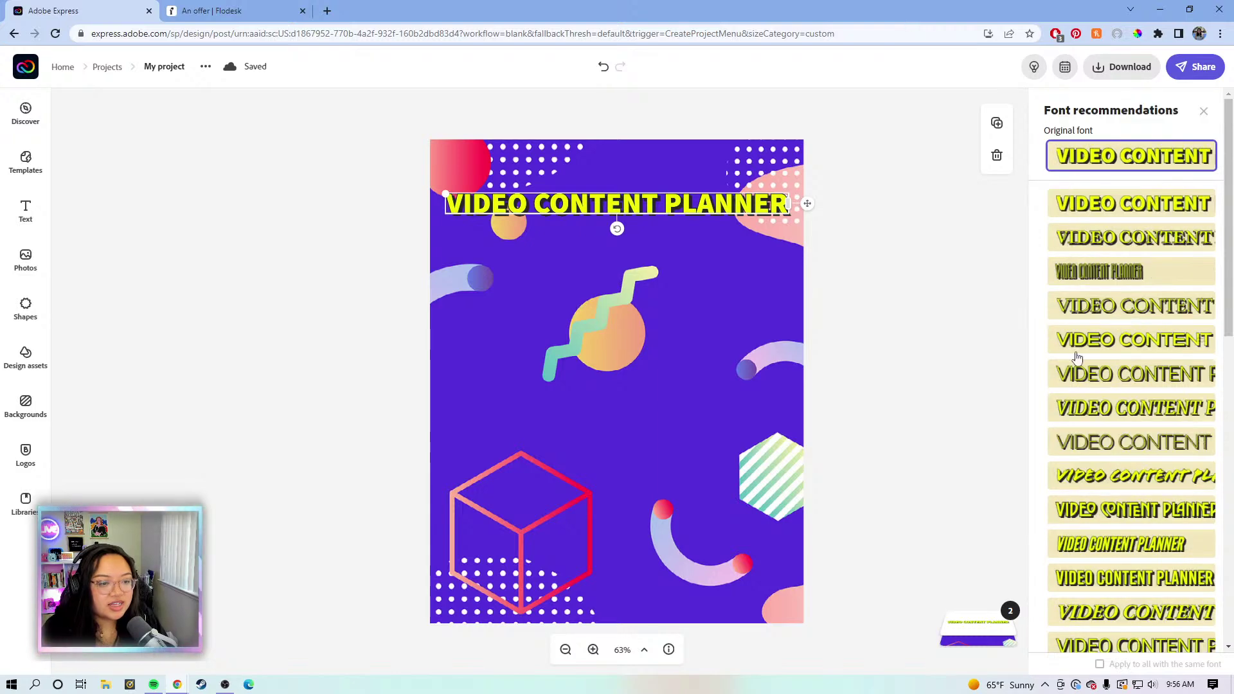
left_click(1080, 511)
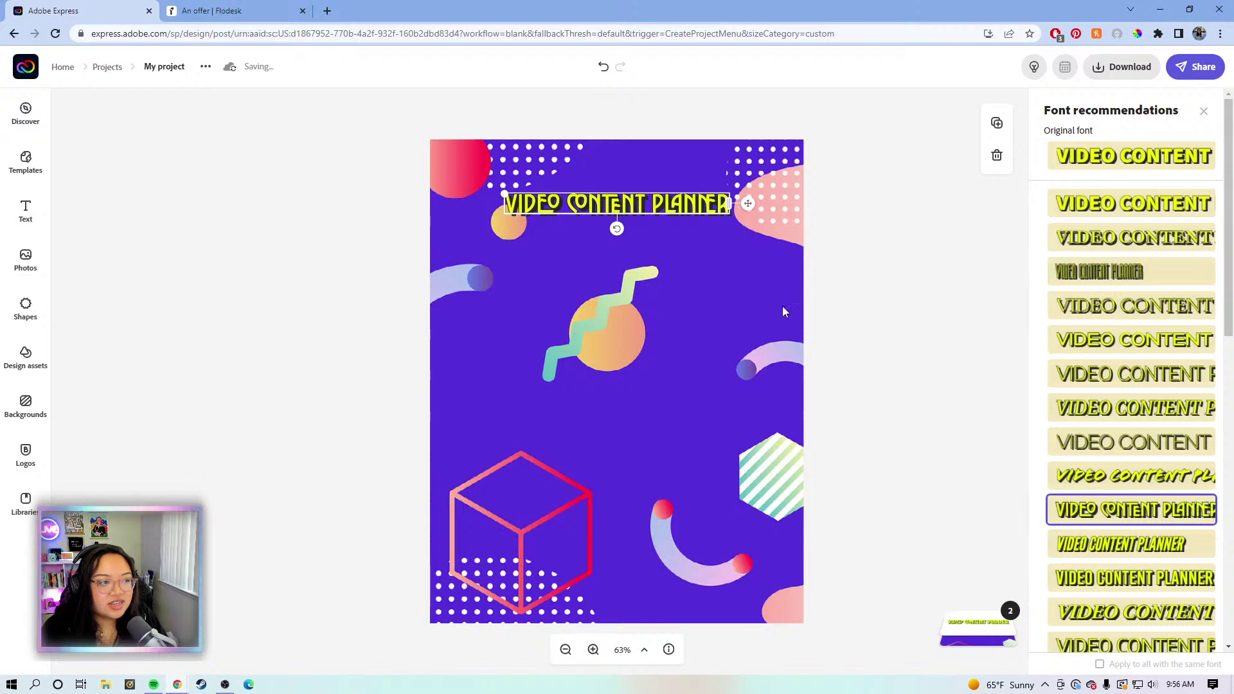
- Enlarge the title to span most of the page width and centre it near the top of the page
left_click_drag(739, 203, 780, 220)
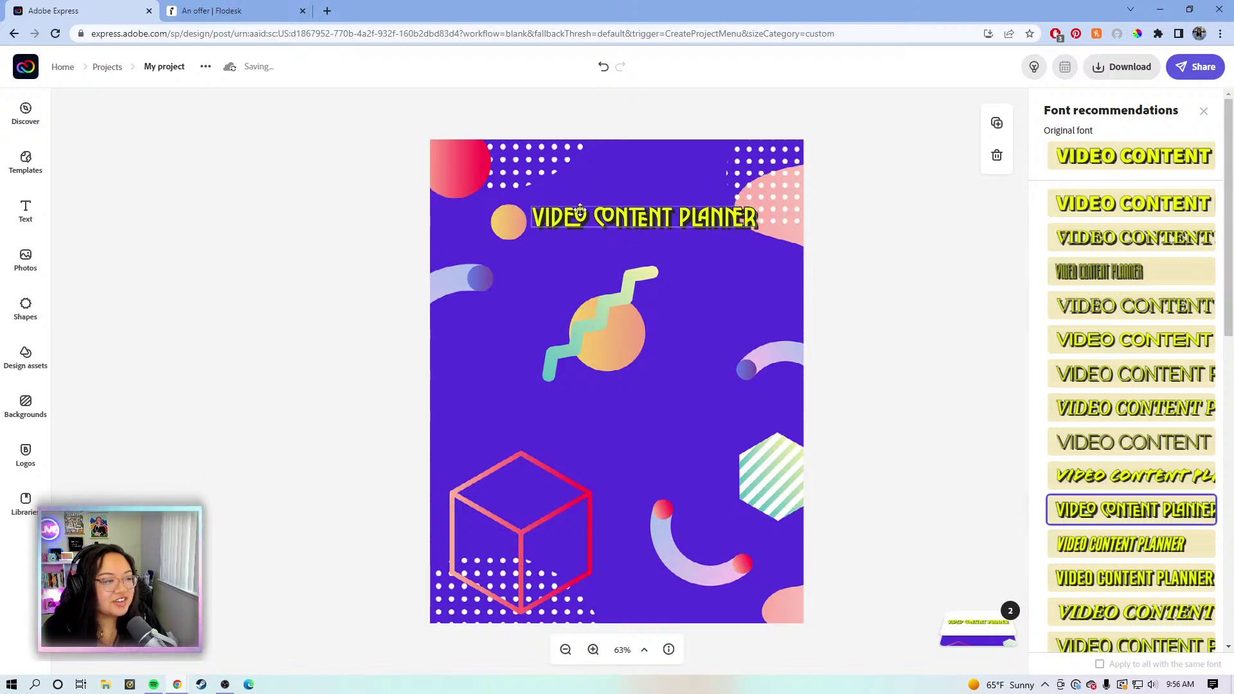
left_click_drag(537, 212, 446, 192)
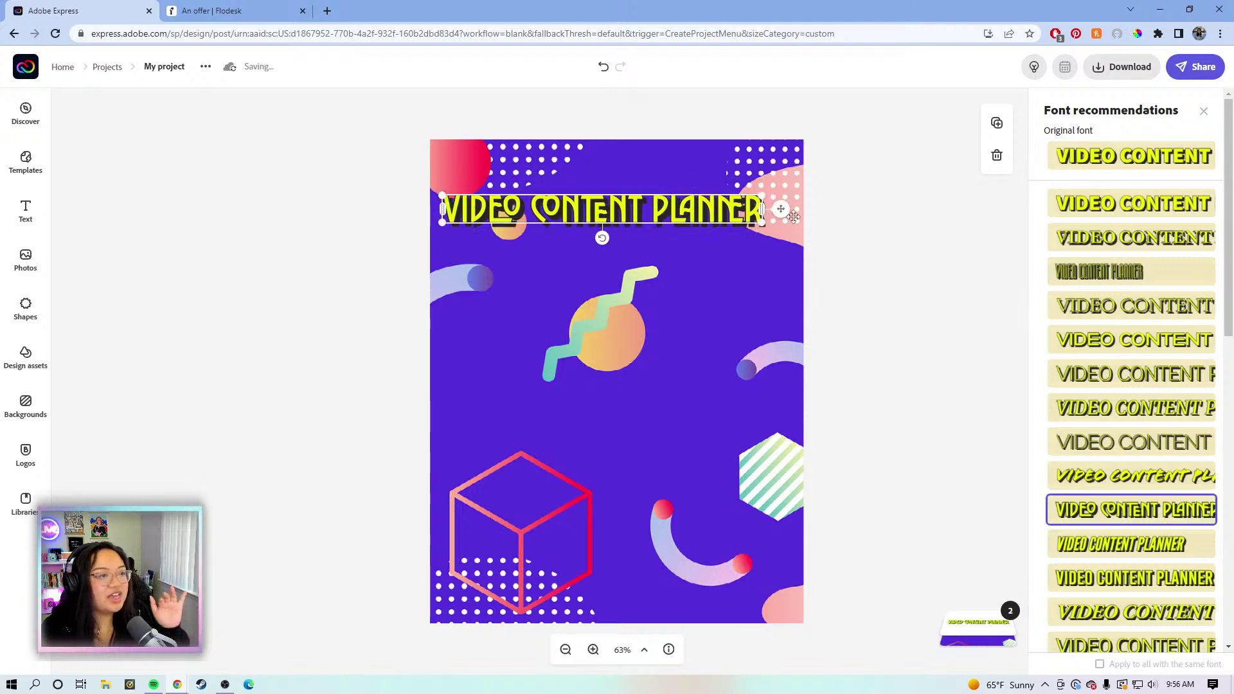
left_click_drag(785, 212, 801, 209)
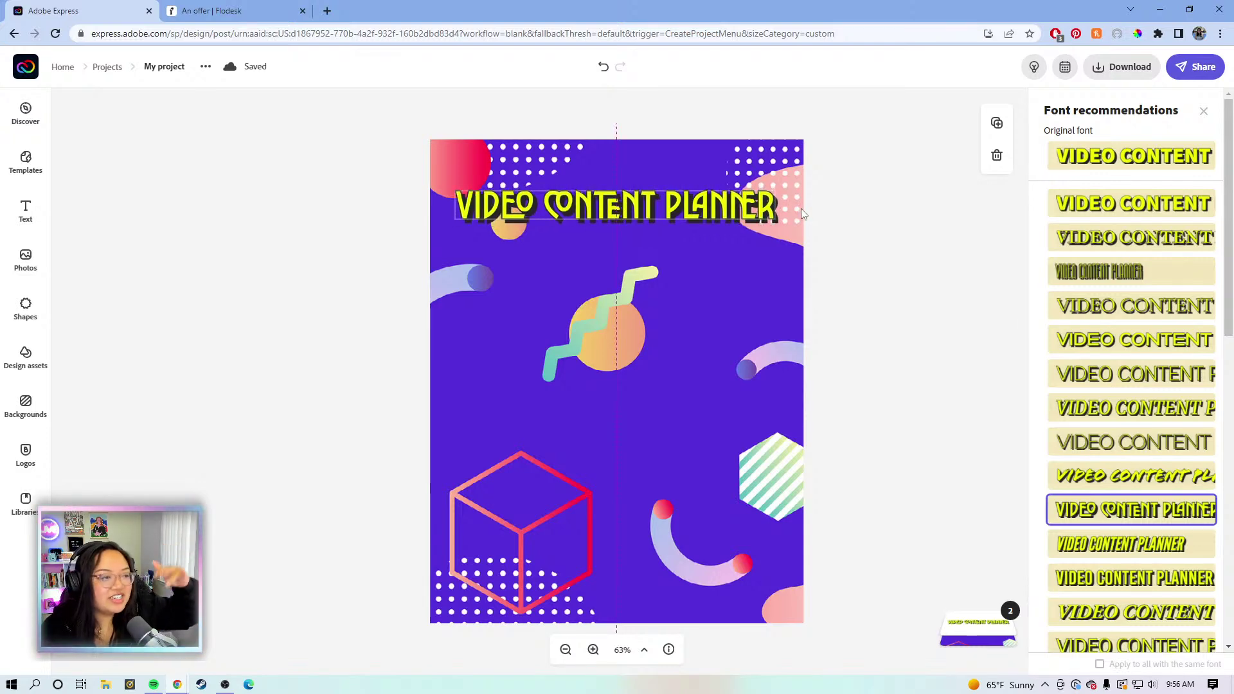
mouse_move(801, 208)
left_mouse_down()
mouse_move(780, 223)
mouse_move(803, 200)
left_mouse_up()
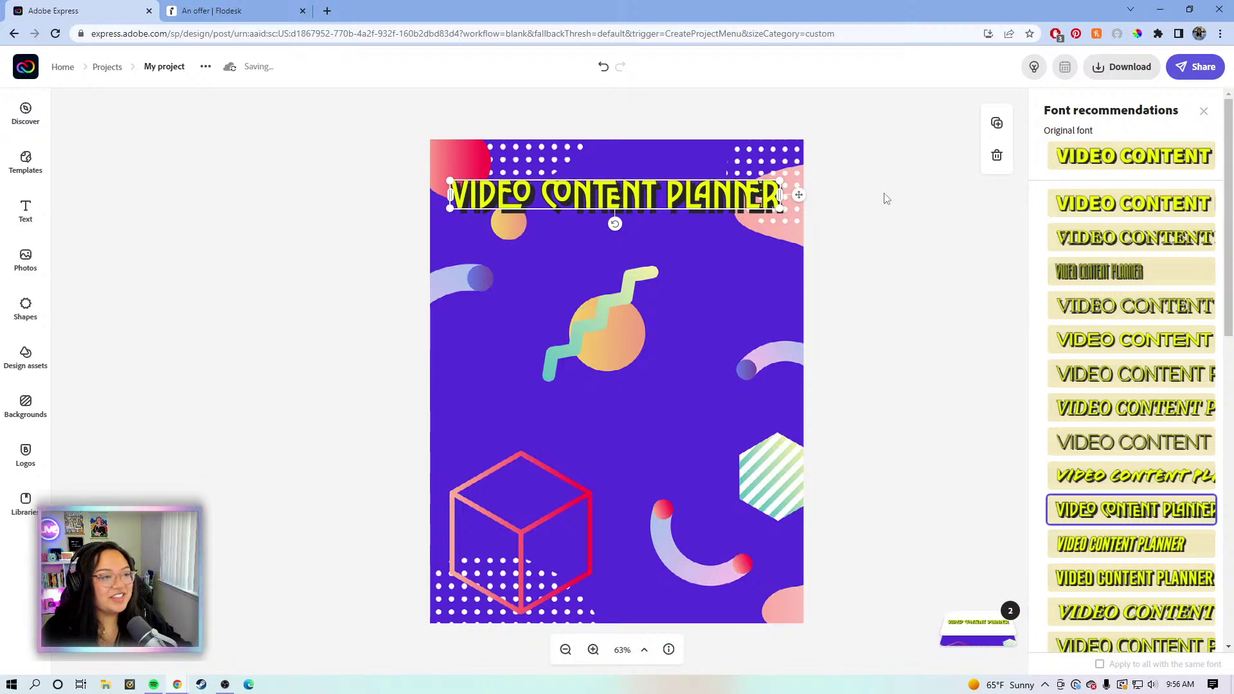
left_click(872, 220)
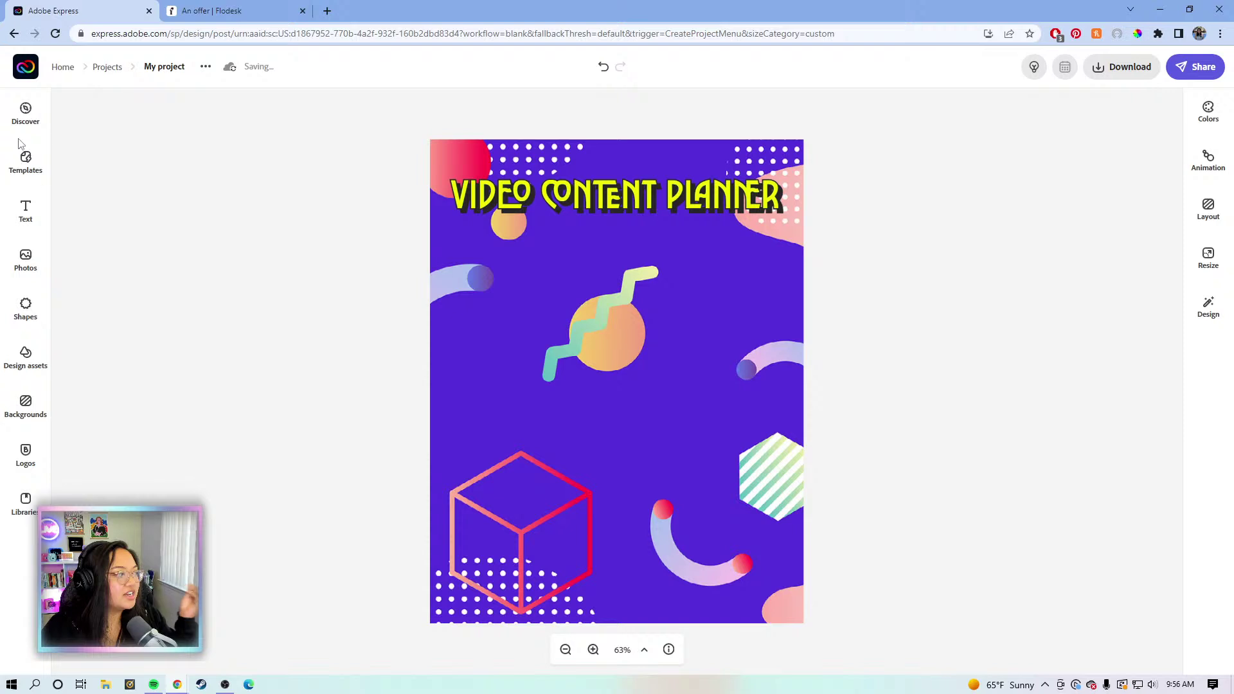
- Add a solid square from the basic shapes to the page
left_click(28, 307)
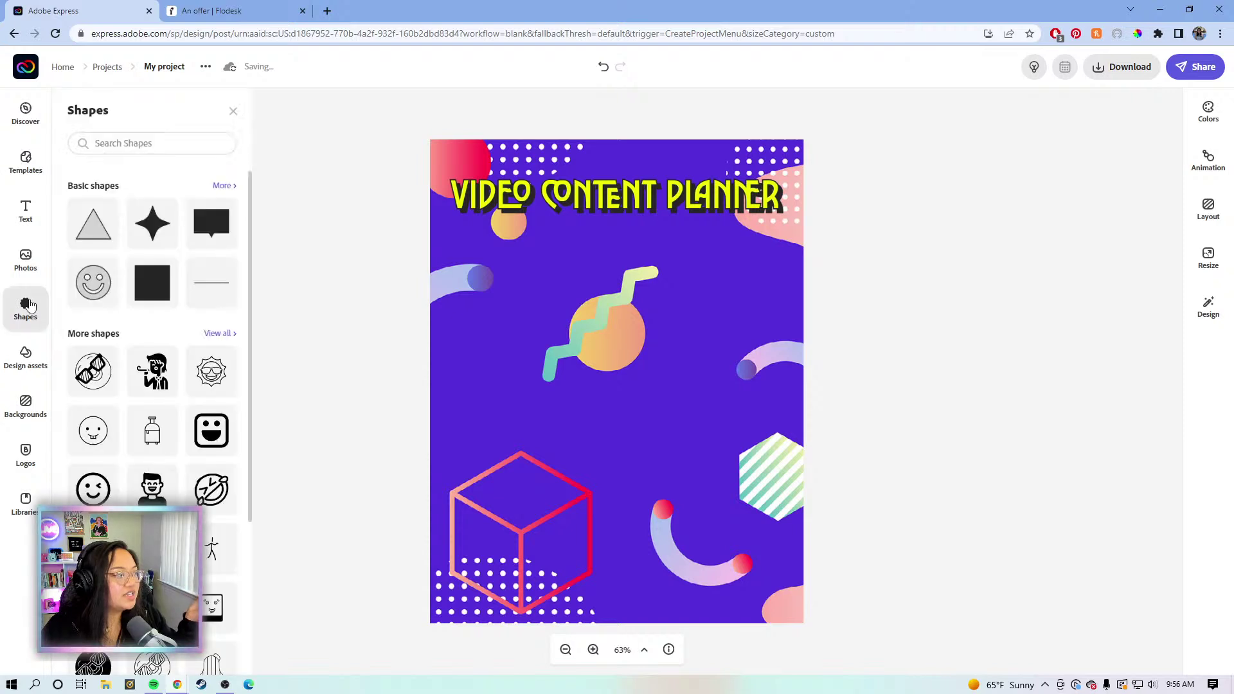
left_click(153, 289)
left_click(609, 419)
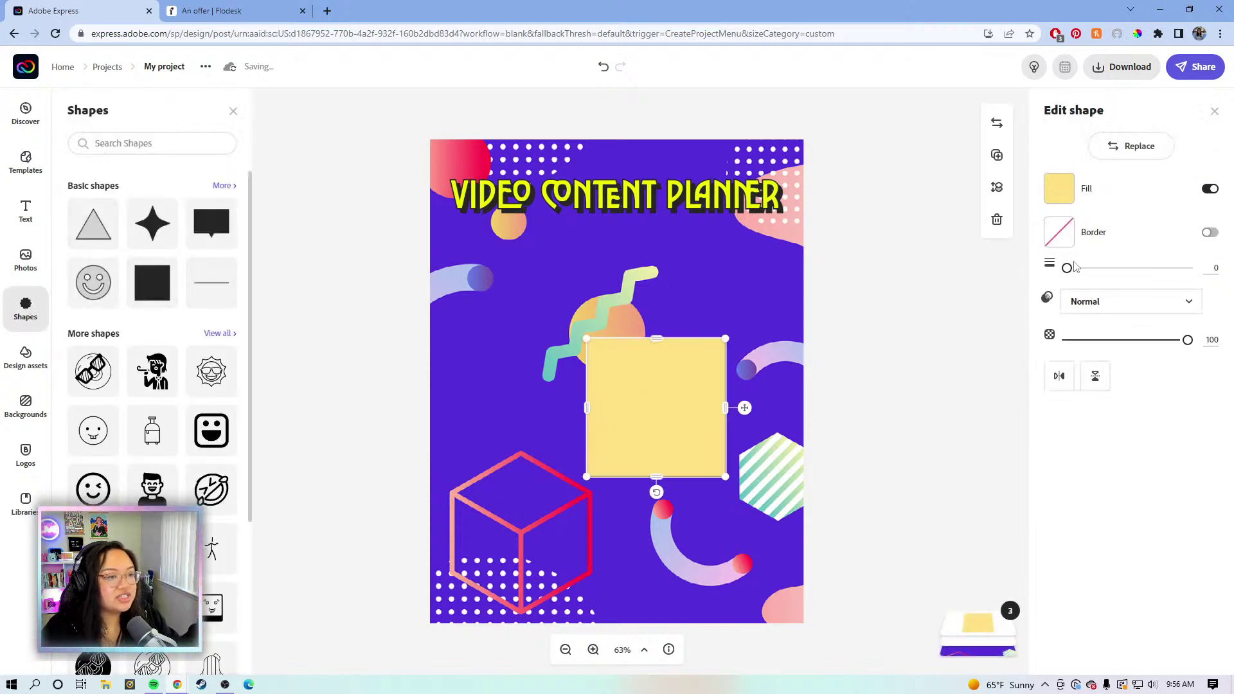
- Change the square's fill colour to white
left_click(1058, 188)
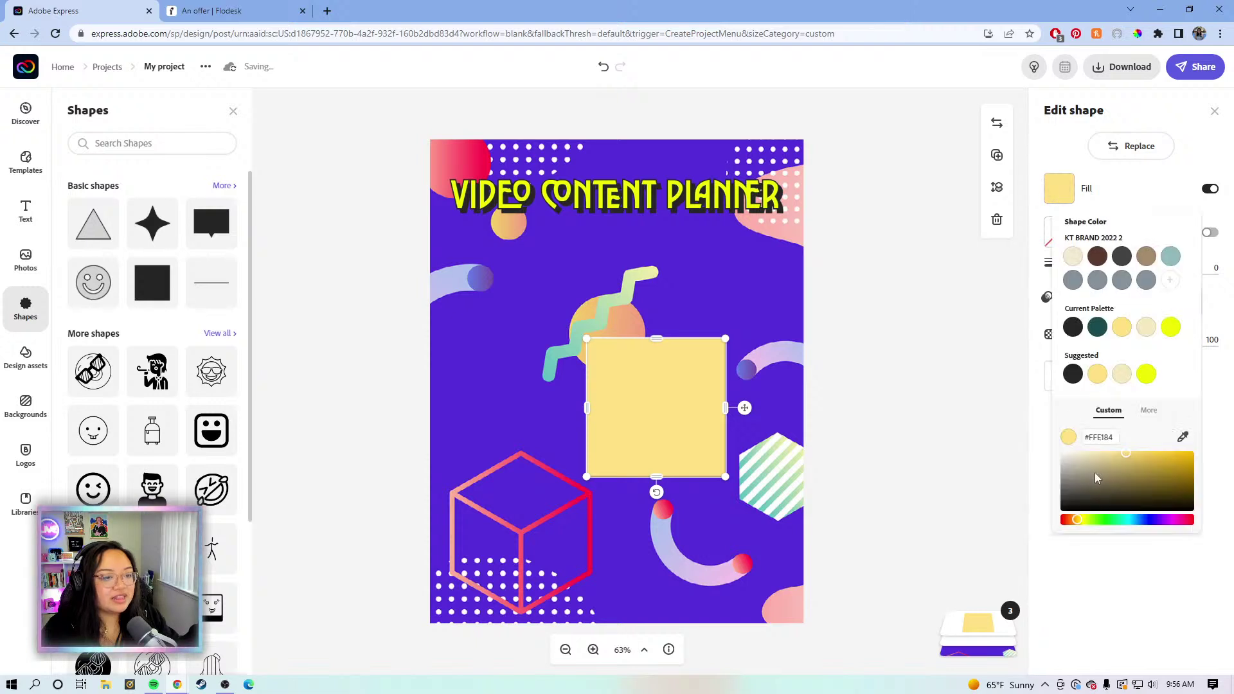
left_click_drag(1097, 477, 1056, 461)
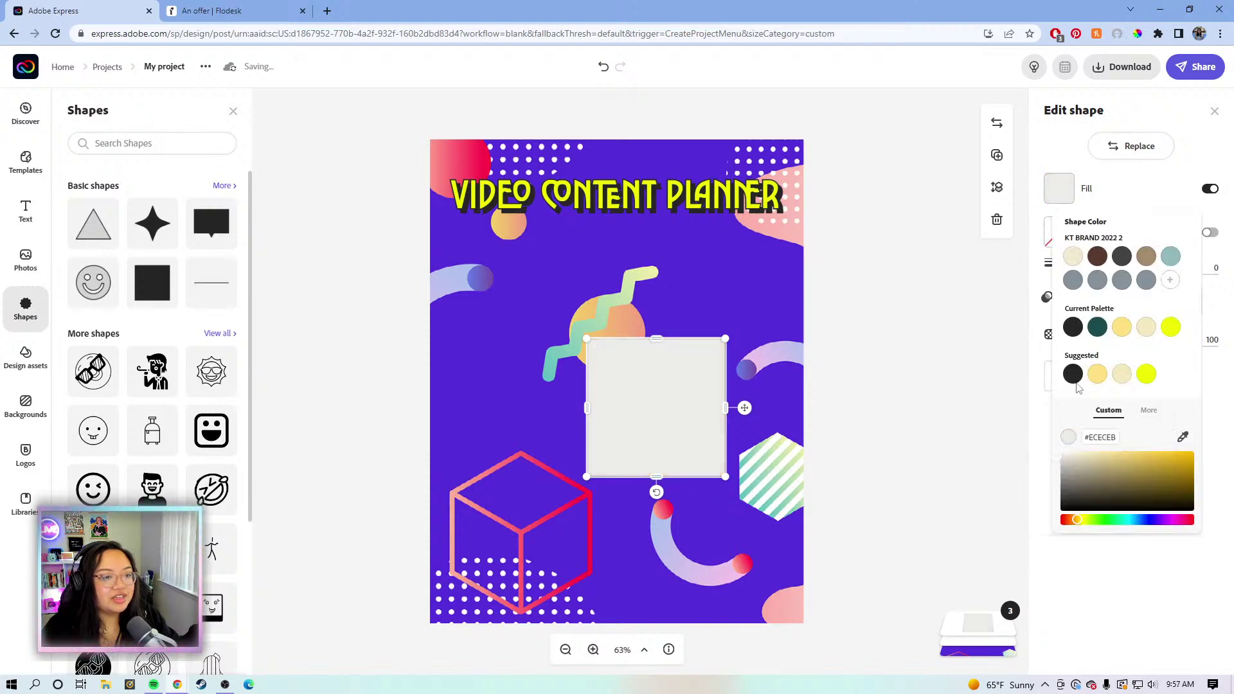
left_click(1073, 256)
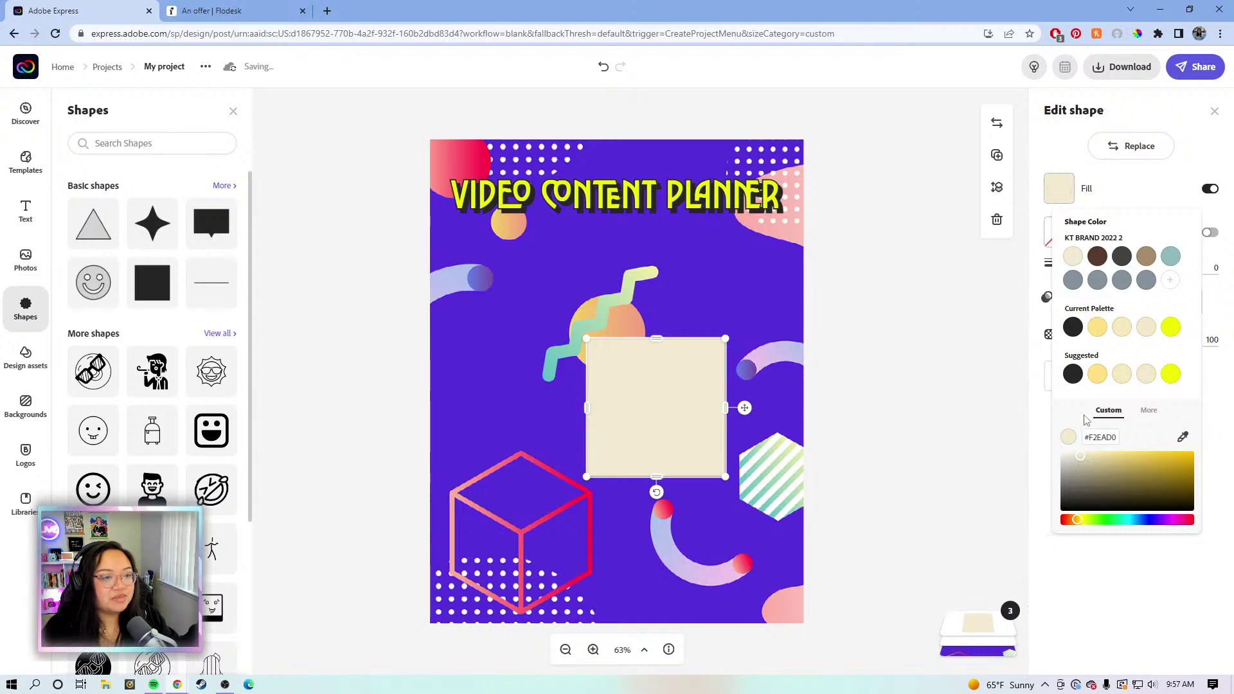
left_click_drag(1068, 465, 1051, 451)
left_click(1047, 446)
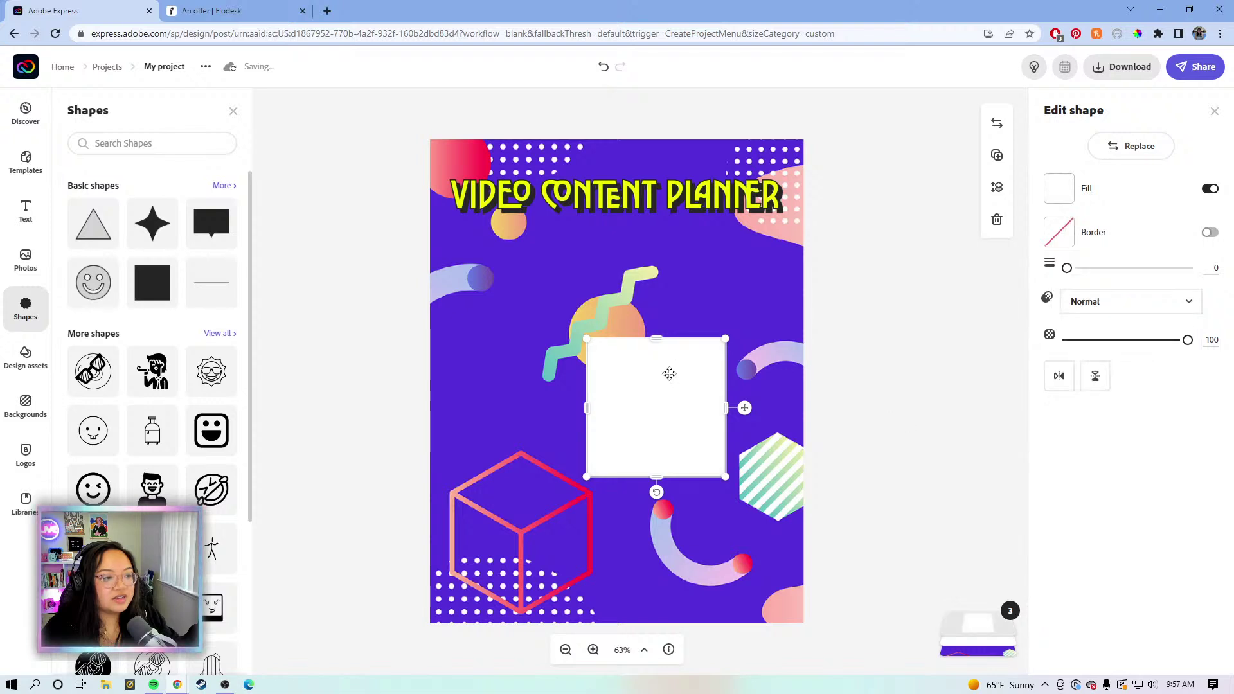
- Place the white square below the start of the title and reshape it into a thin bar slightly under half the page width
left_click_drag(660, 411, 485, 283)
left_click_drag(518, 369, 524, 252)
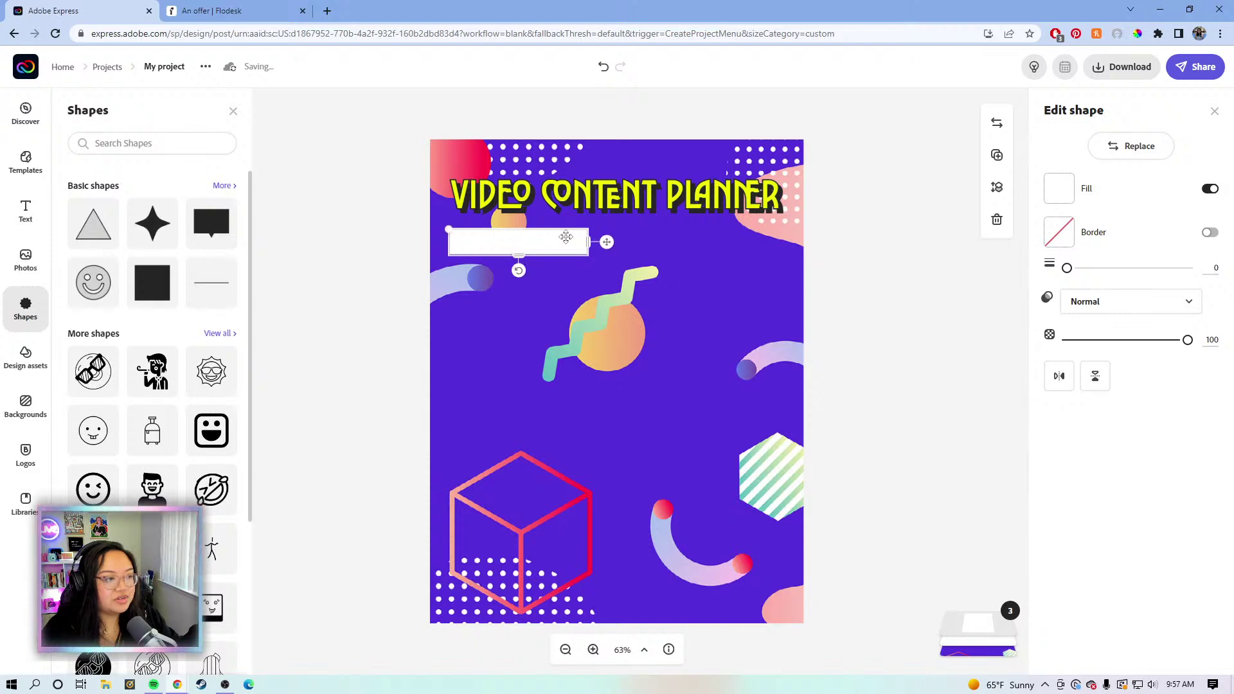
left_click_drag(588, 242, 552, 256)
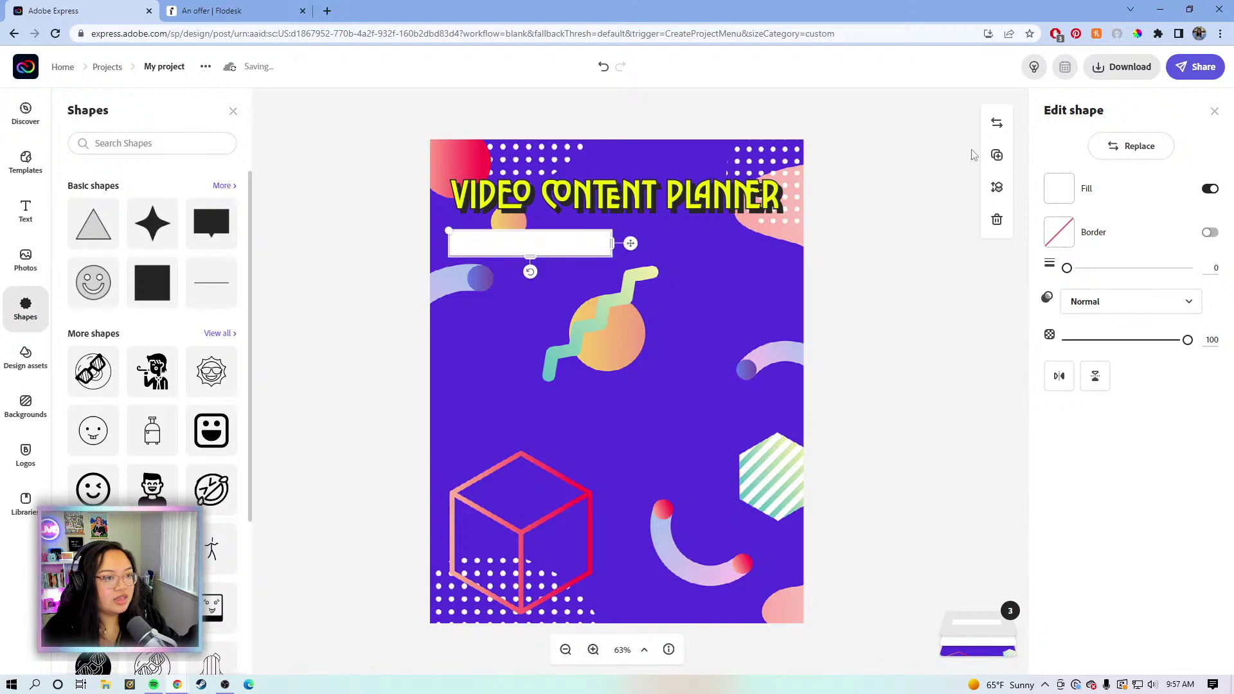
- Duplicate the white bar and align the copy beside it in the same row, leaving a narrow gap between the two
left_click(997, 155)
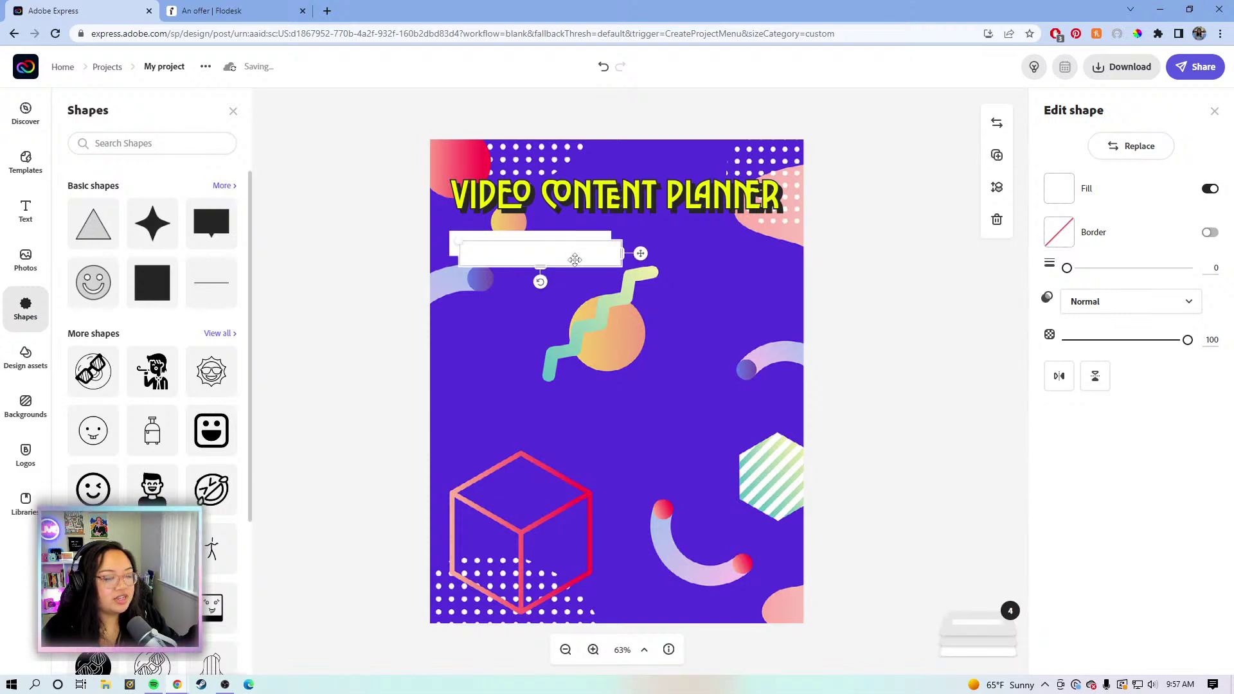
left_click_drag(576, 259, 742, 255)
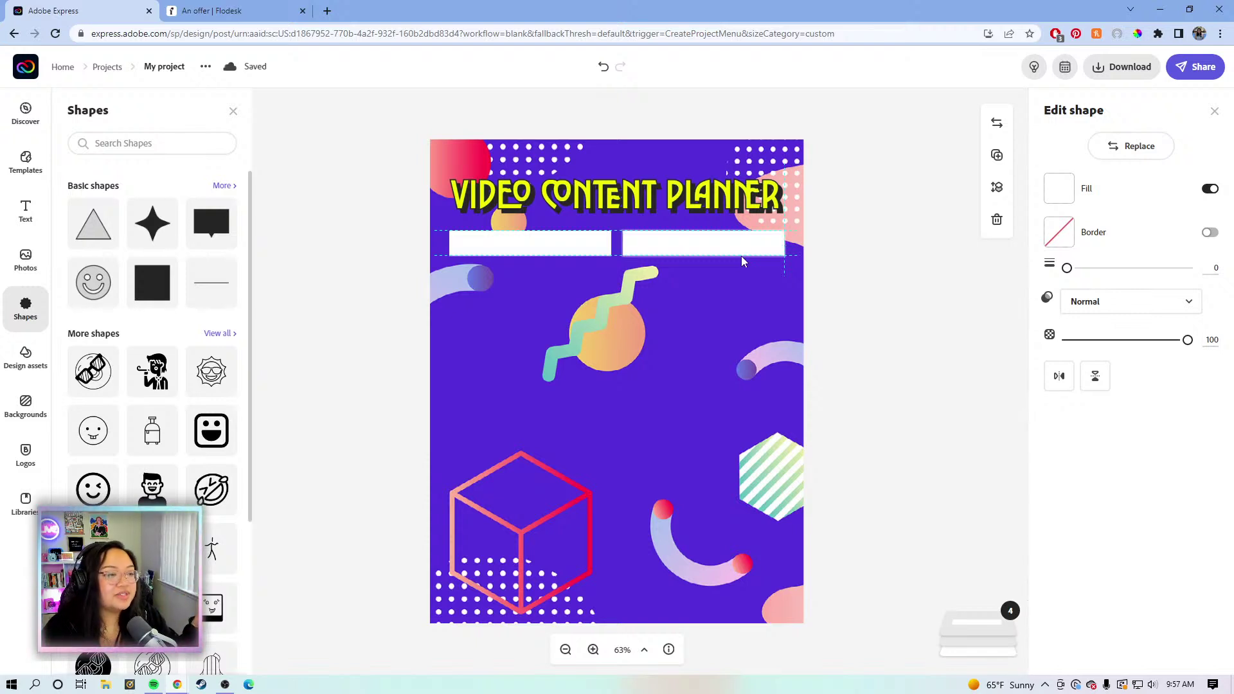
left_click_drag(741, 256, 739, 257)
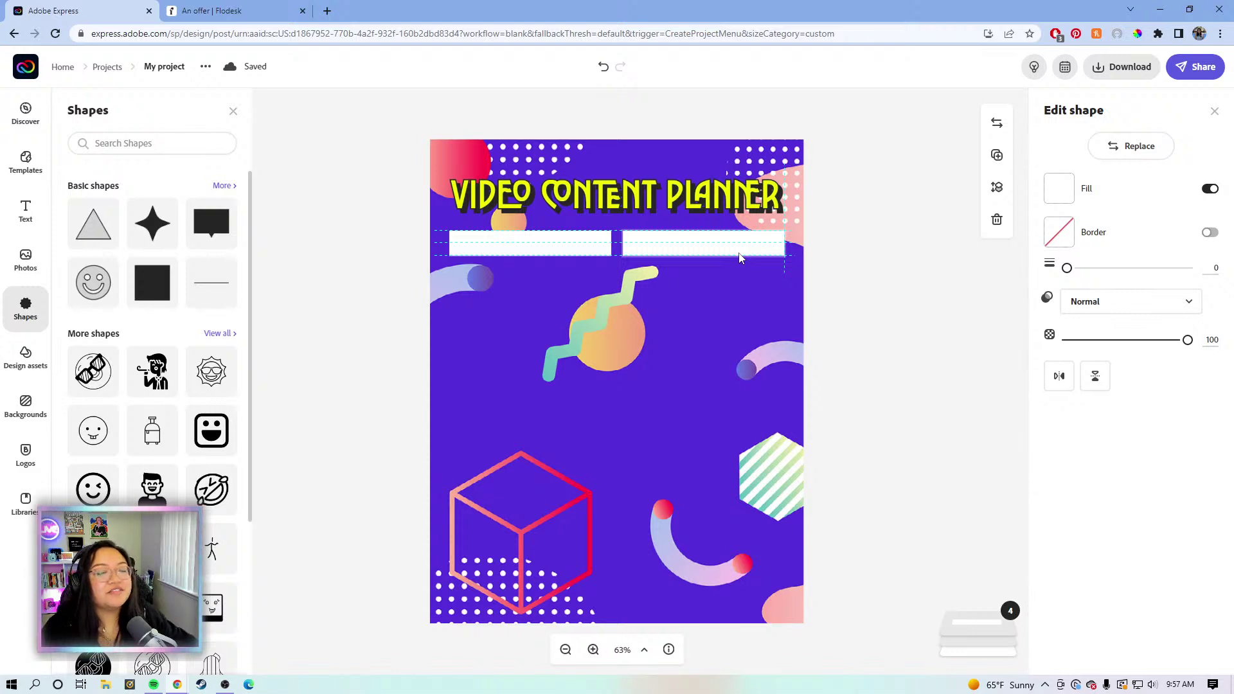
left_click_drag(738, 253, 738, 252)
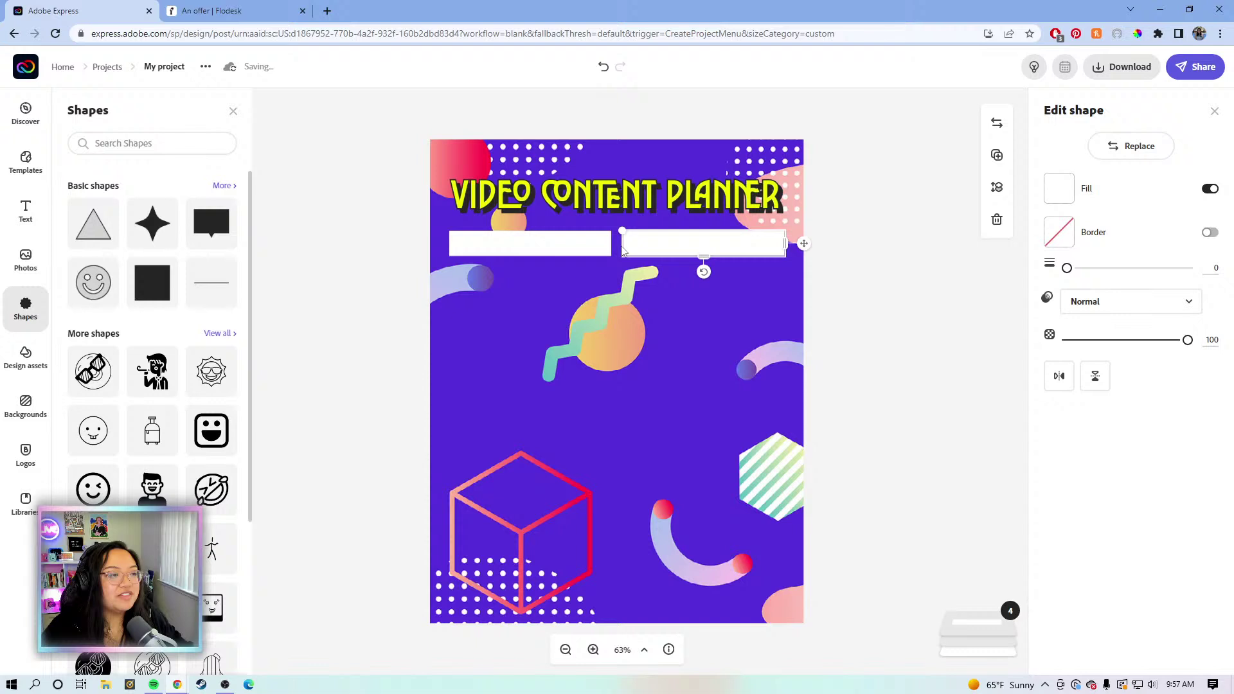
left_click(667, 299)
left_click(739, 245)
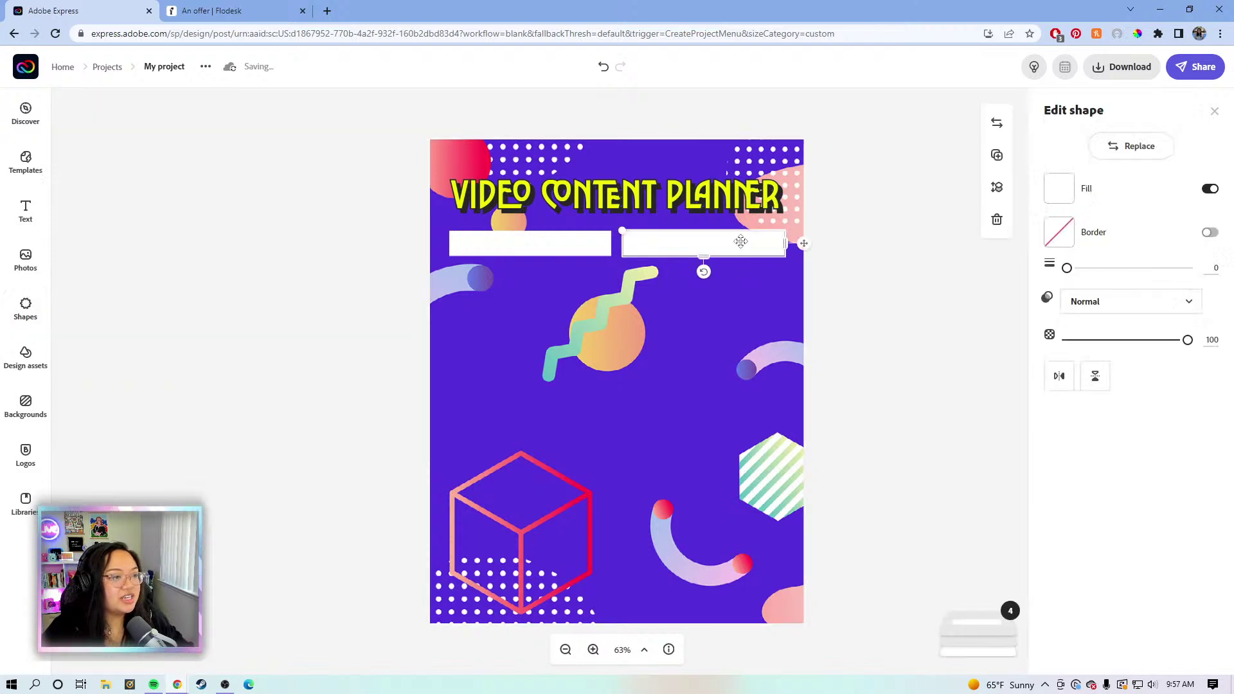
left_click_drag(746, 244, 754, 251)
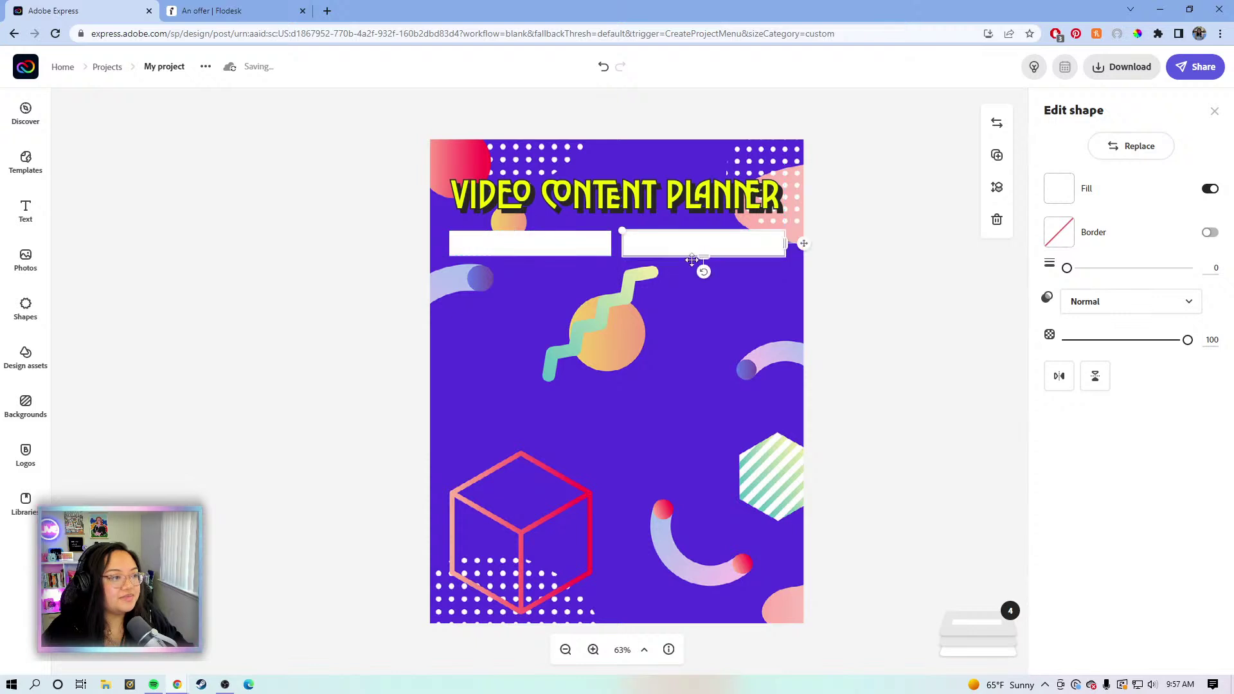
left_click(592, 250)
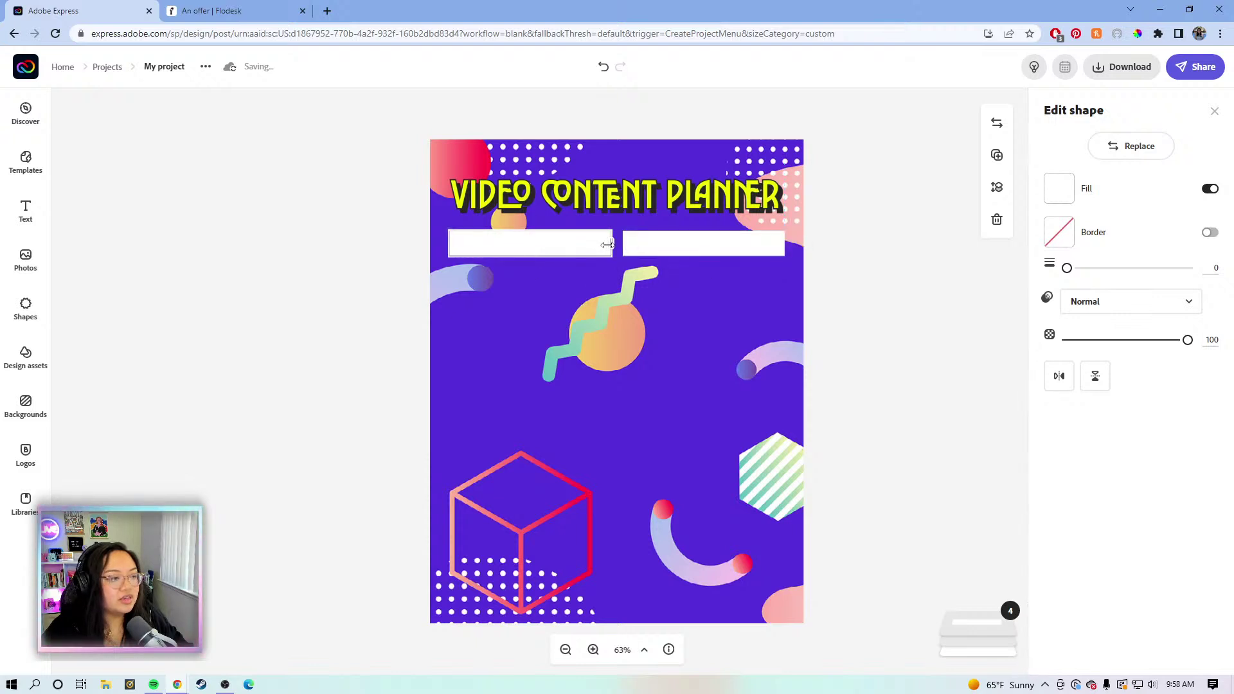
left_click_drag(608, 245, 608, 244)
- Duplicate the white bar twice to form a second row of two, with the left copy set slightly lower
left_click(742, 248)
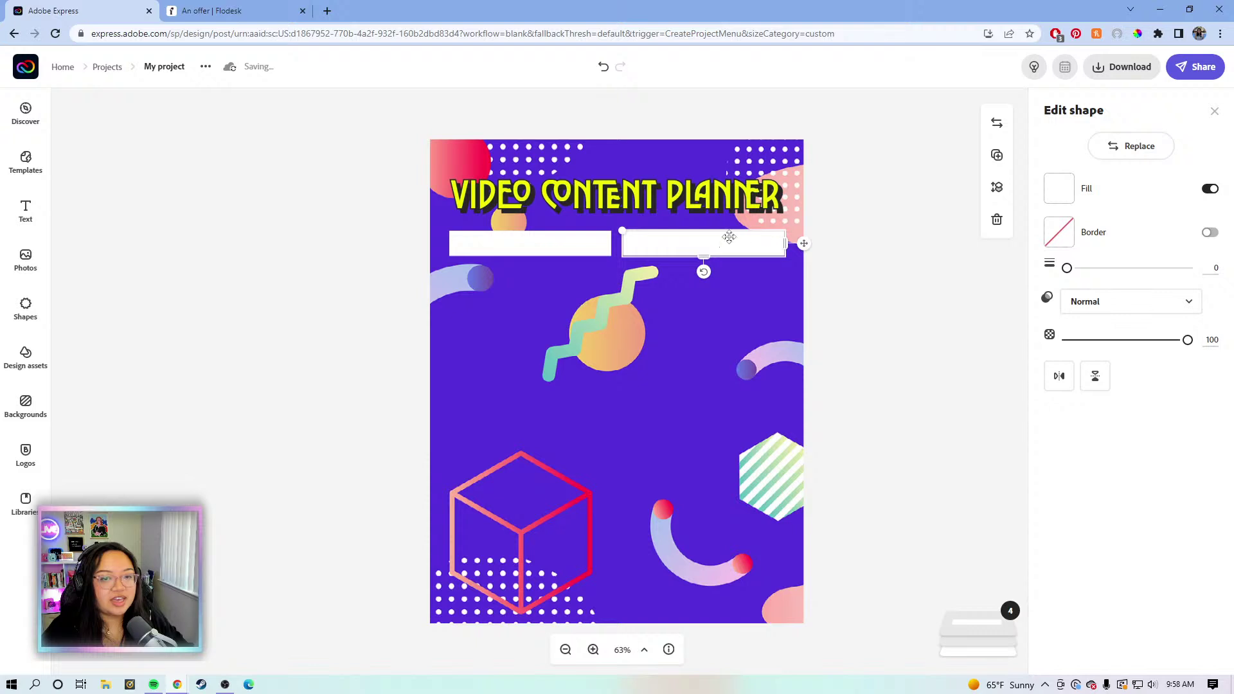
key("ctrl+d")
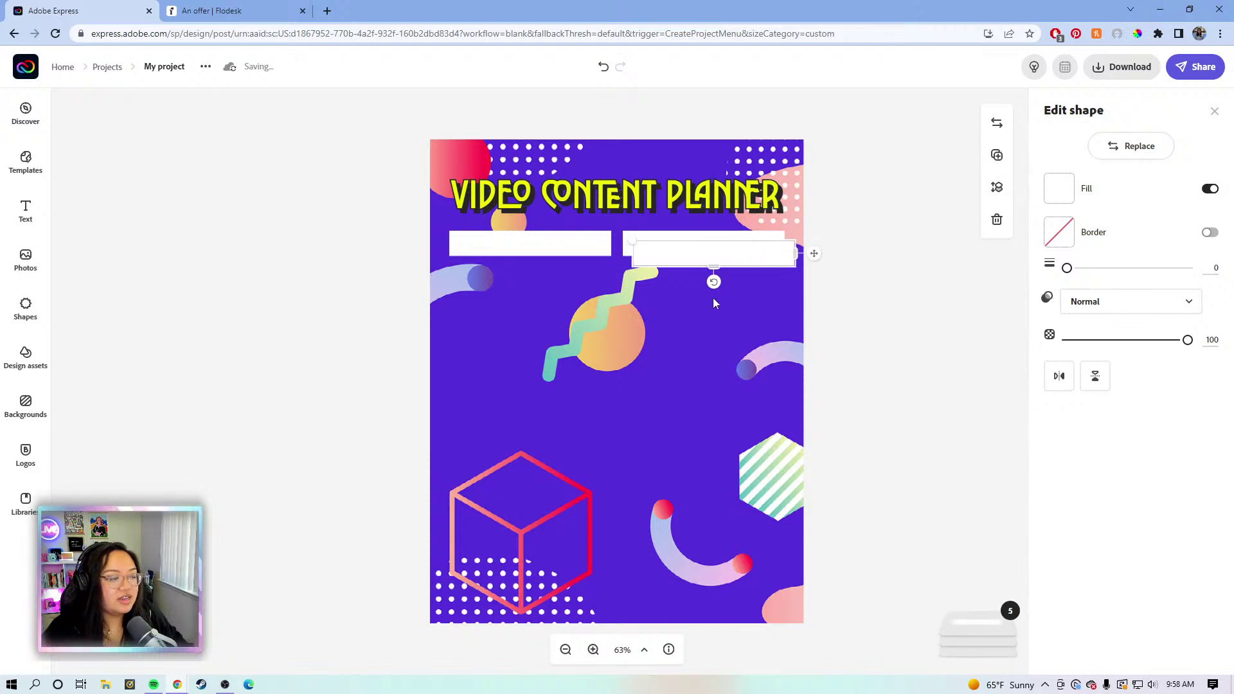
left_click_drag(753, 249, 561, 286)
left_click(996, 155)
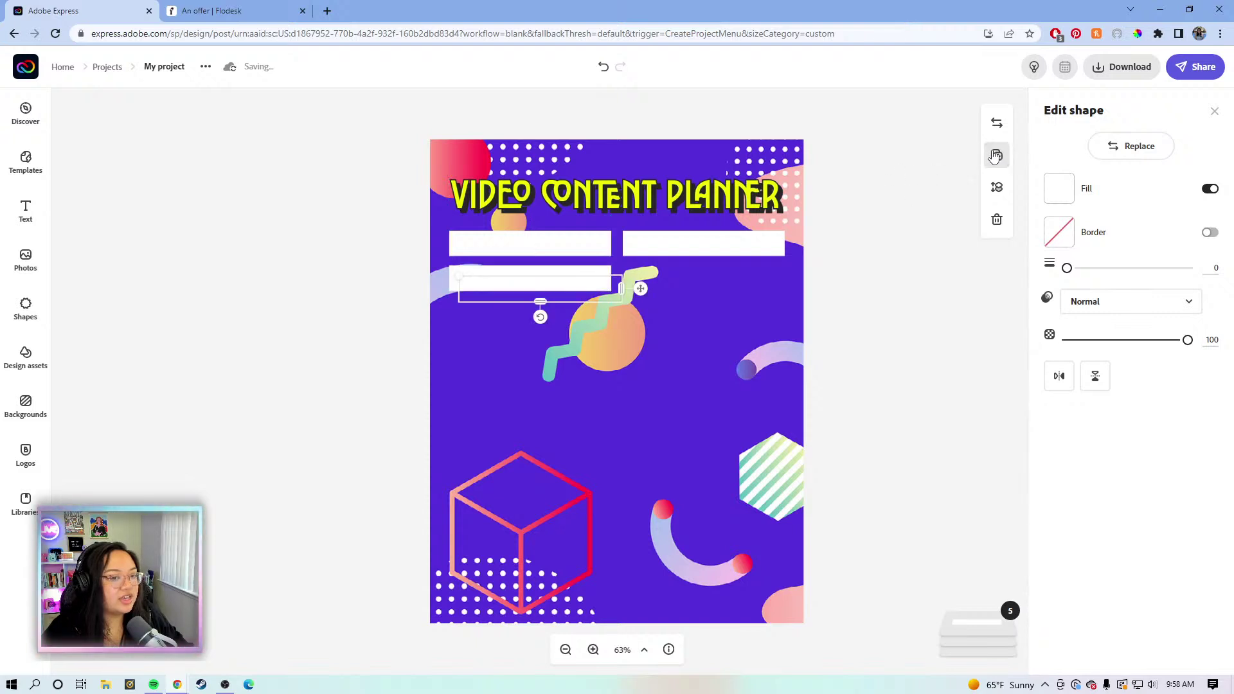
mouse_move(587, 290)
left_mouse_down()
mouse_move(650, 293)
mouse_move(678, 322)
mouse_move(726, 324)
mouse_move(729, 292)
left_mouse_up()
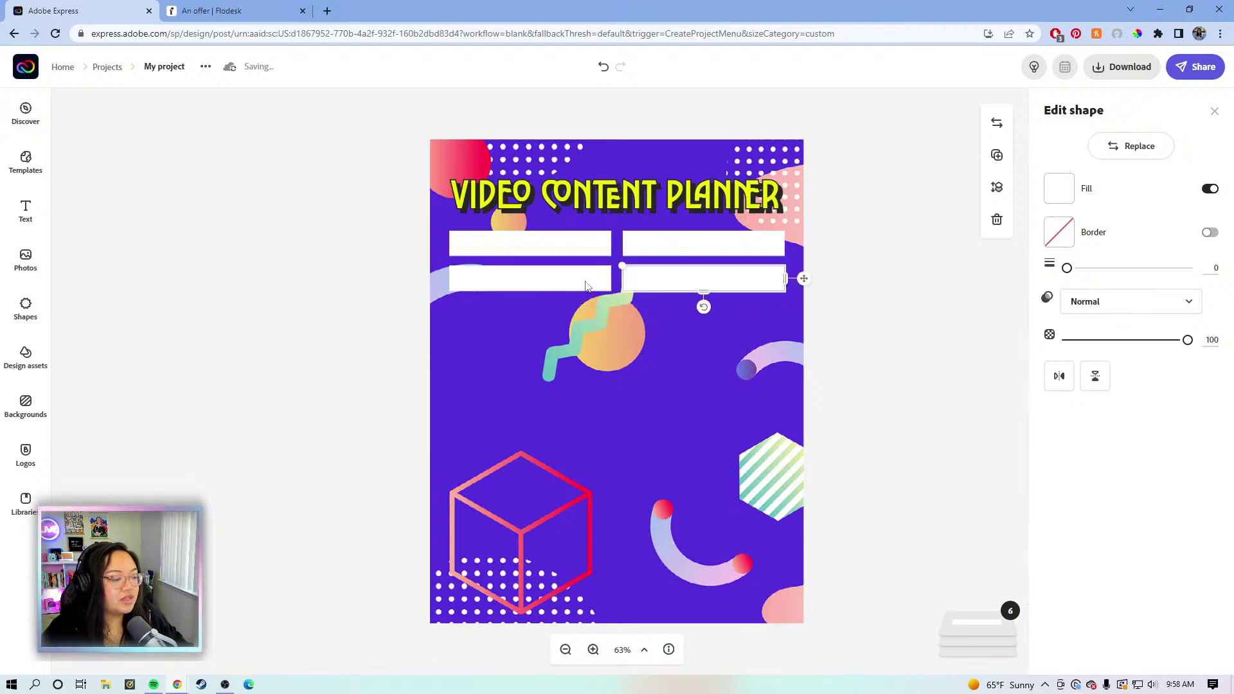
left_click_drag(587, 288, 592, 293)
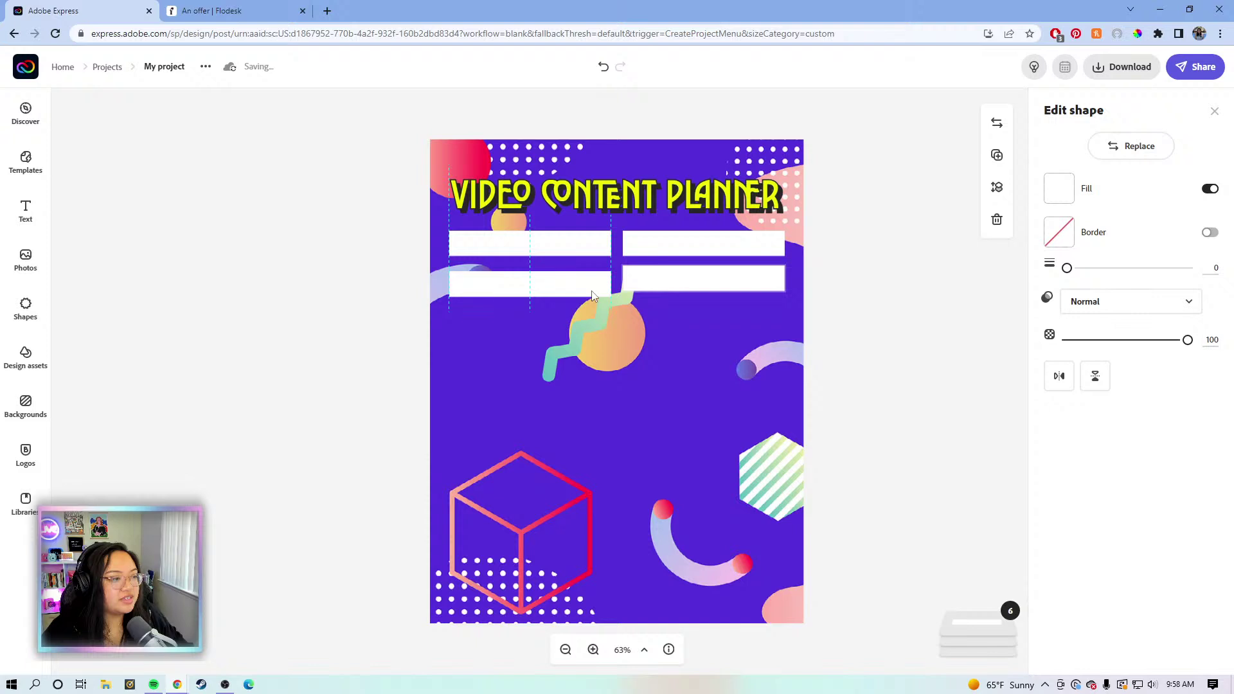
- Stretch the second row's right bar downward into a tall box and place a duplicate of it under the left bar
left_click_drag(671, 283, 685, 473)
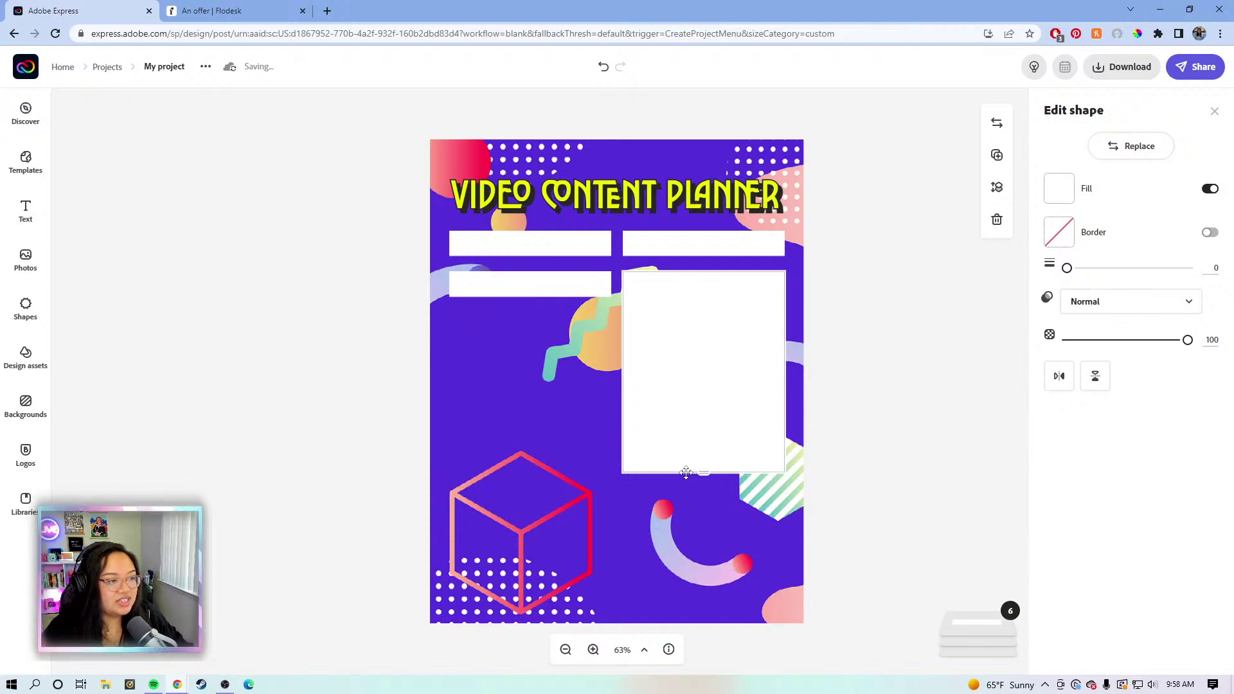
left_click_drag(686, 473, 700, 486)
left_click(996, 155)
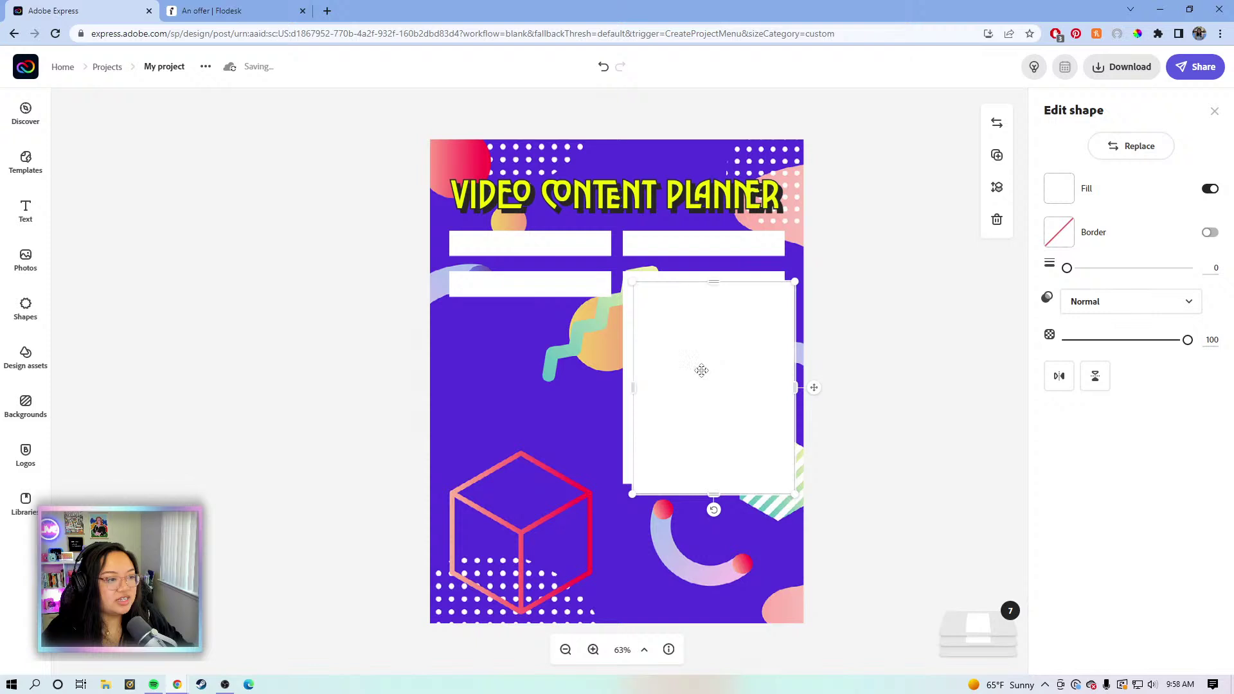
left_click_drag(692, 379, 519, 395)
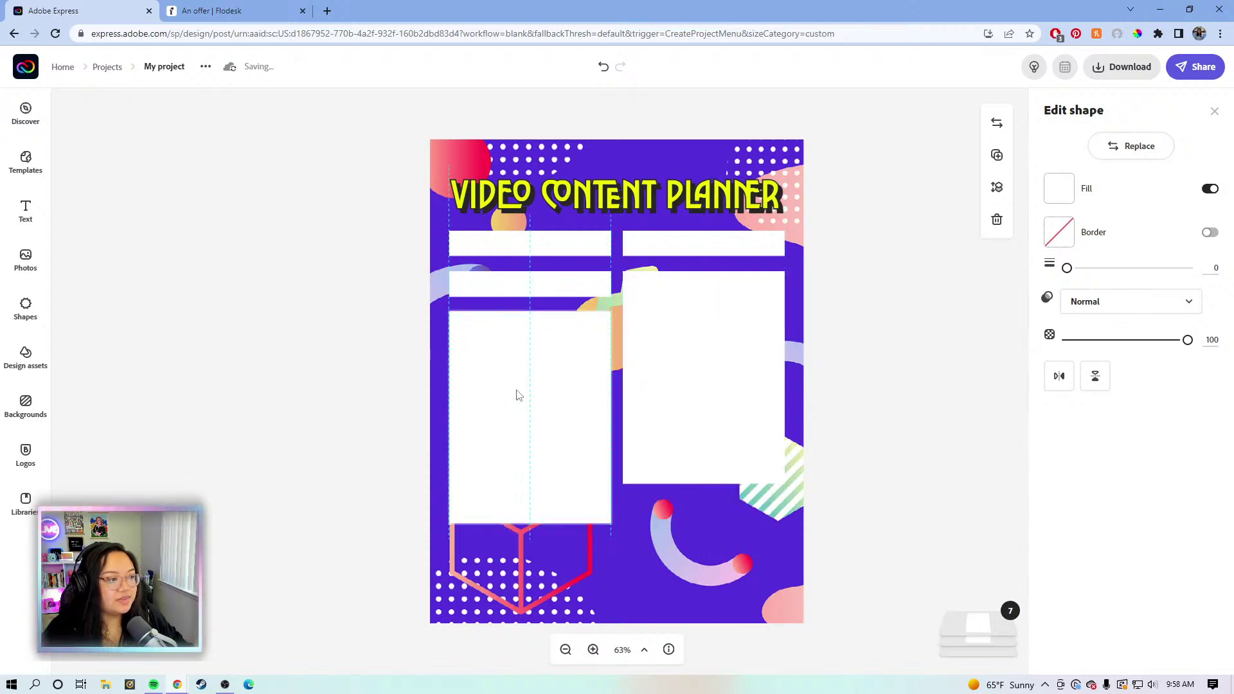
left_click_drag(515, 396, 515, 397)
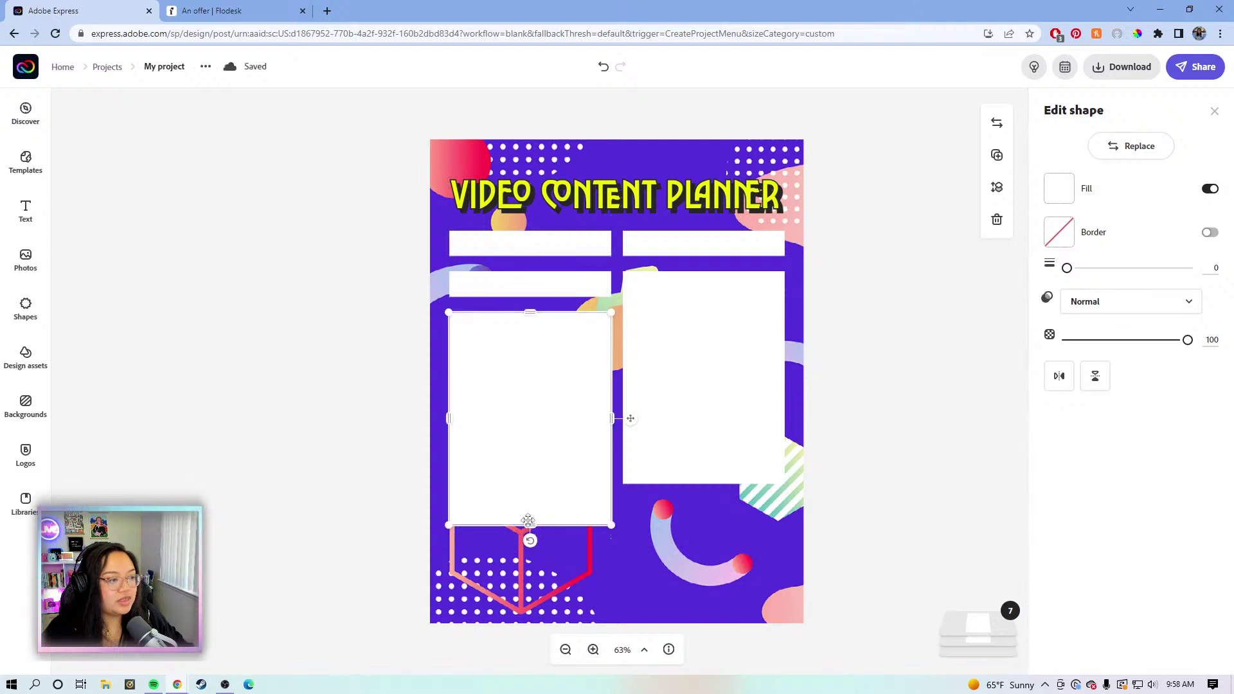
- Adjust the bottom edges of both tall white boxes so they end at about the same level
left_click_drag(529, 522, 530, 483)
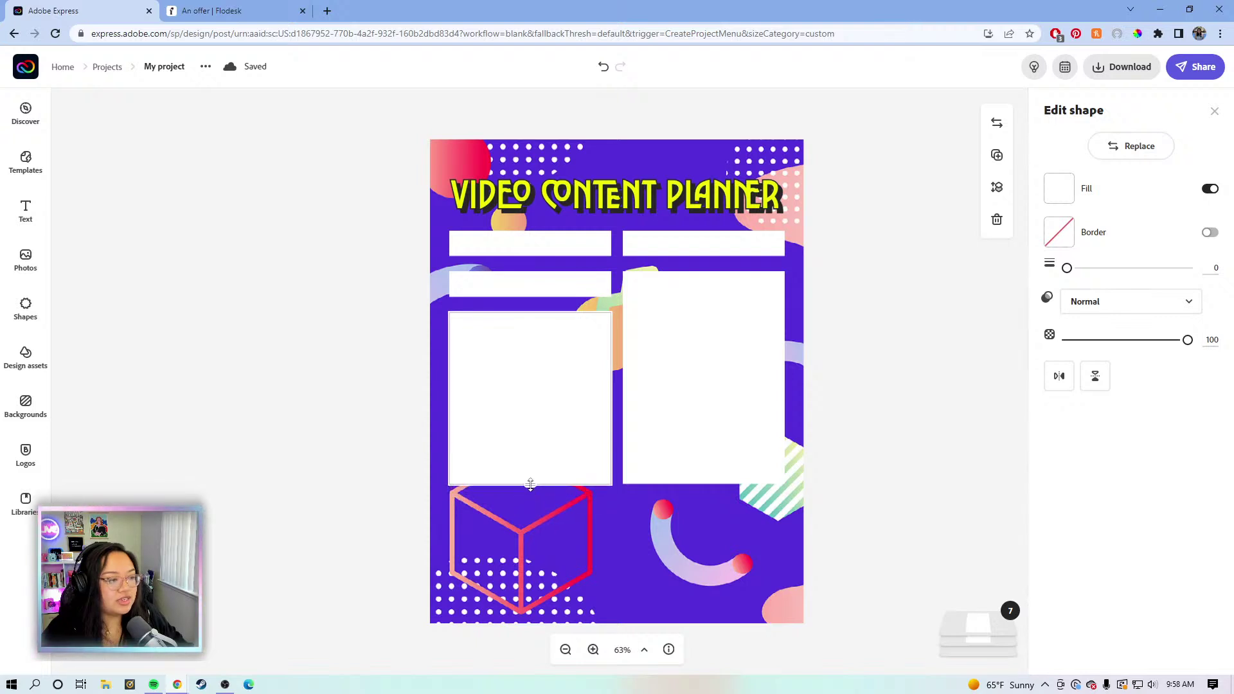
left_click_drag(529, 493, 525, 507)
left_click_drag(525, 506, 525, 526)
left_click(664, 444)
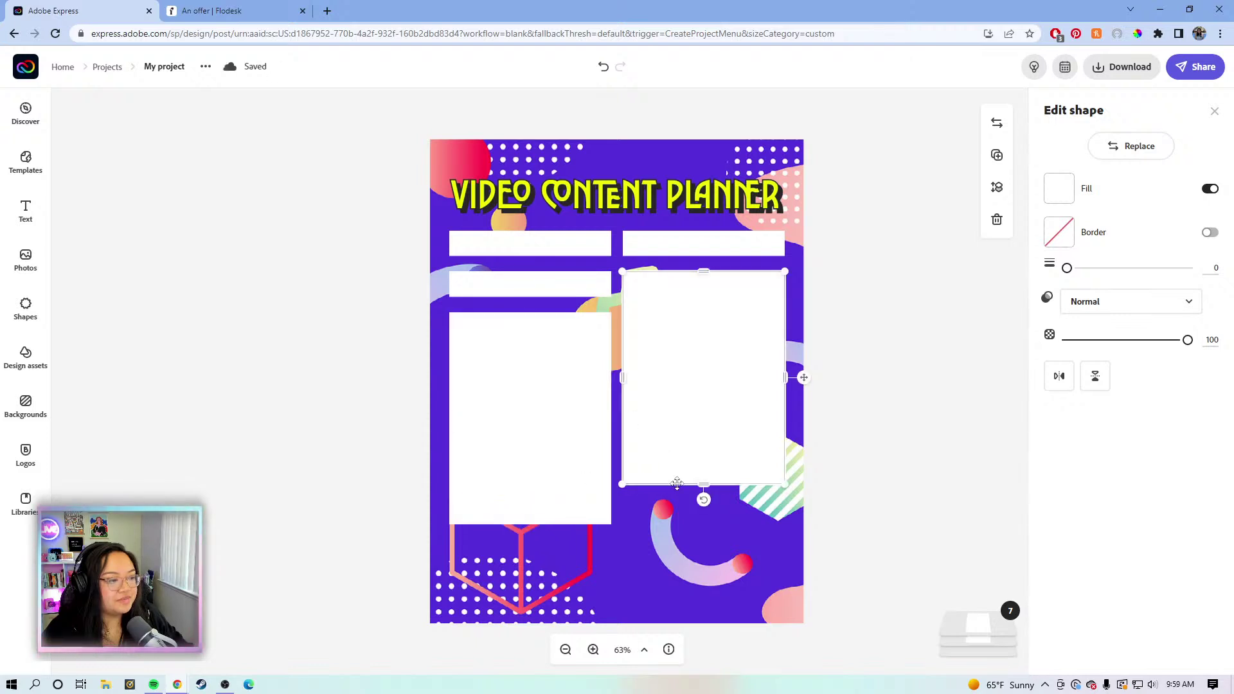
left_click_drag(702, 484, 697, 526)
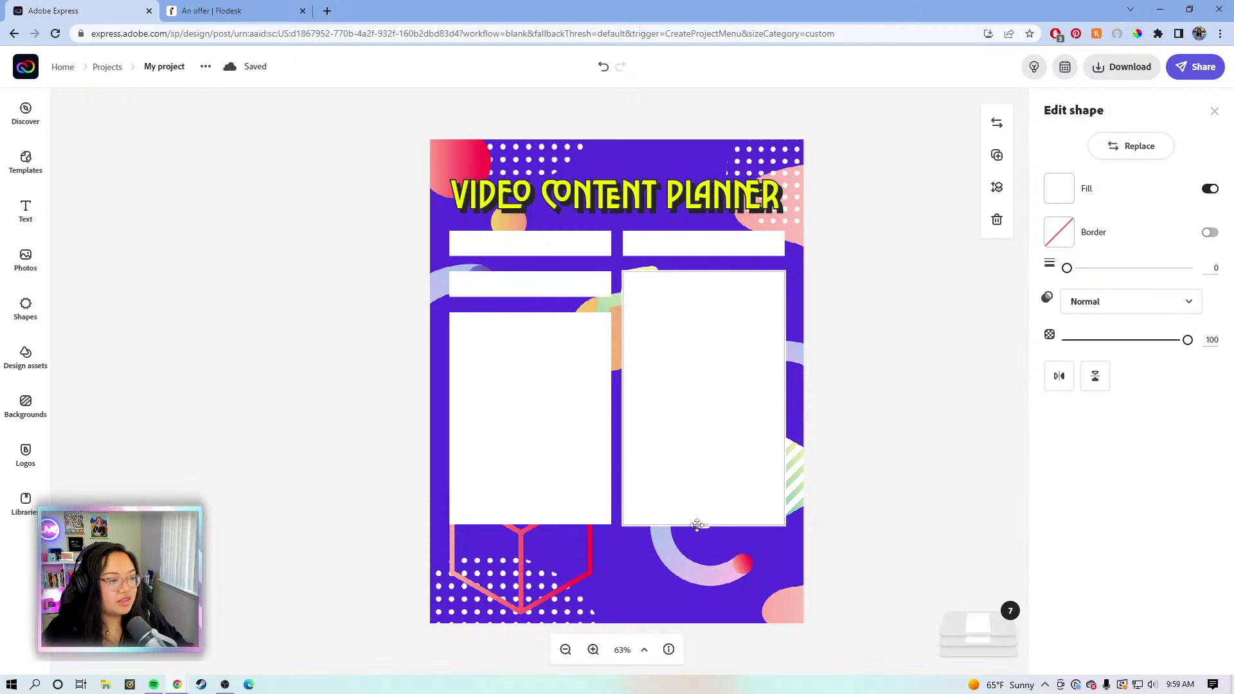
left_click_drag(694, 524, 694, 520)
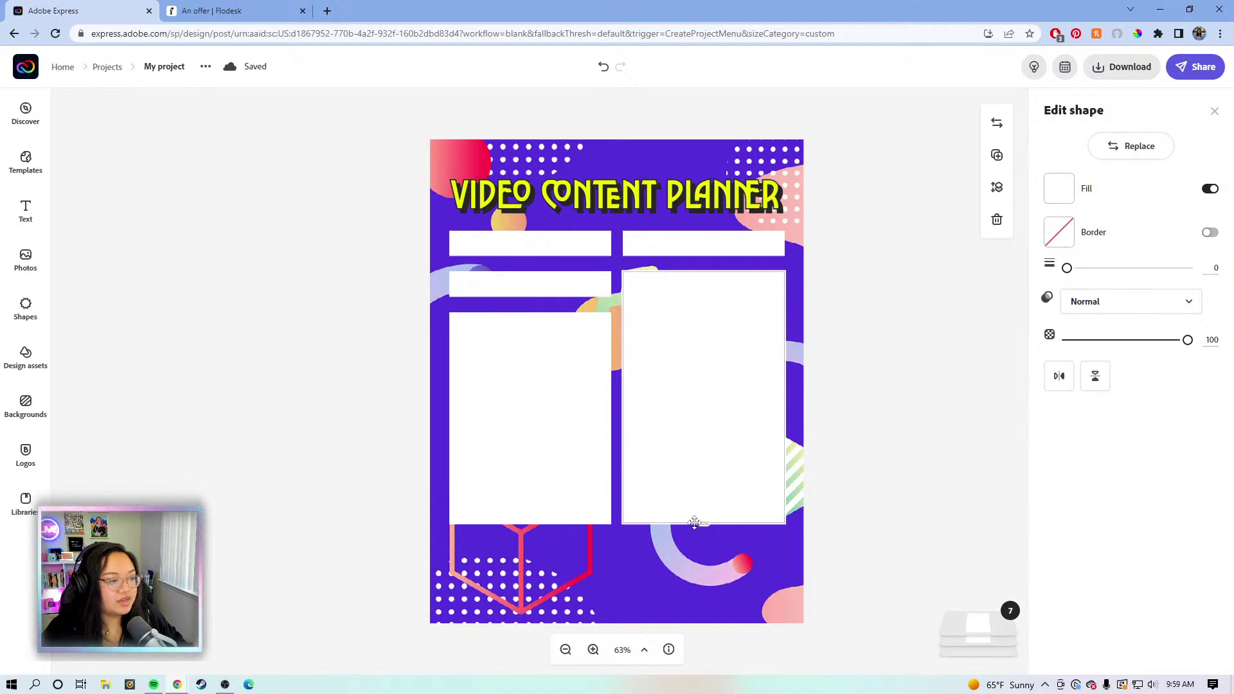
key("Escape")
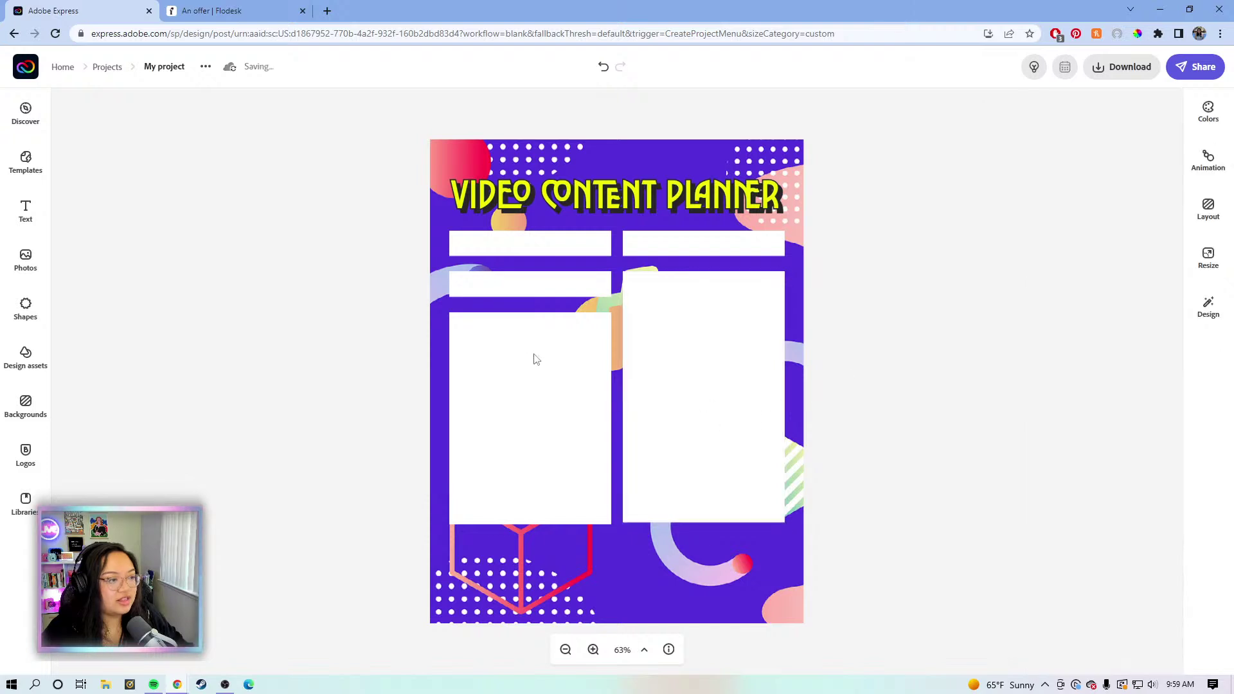
- Duplicate the left tall box and reshape the copy into a short, wide box spanning both columns near the page bottom
left_click(548, 341)
left_click(996, 156)
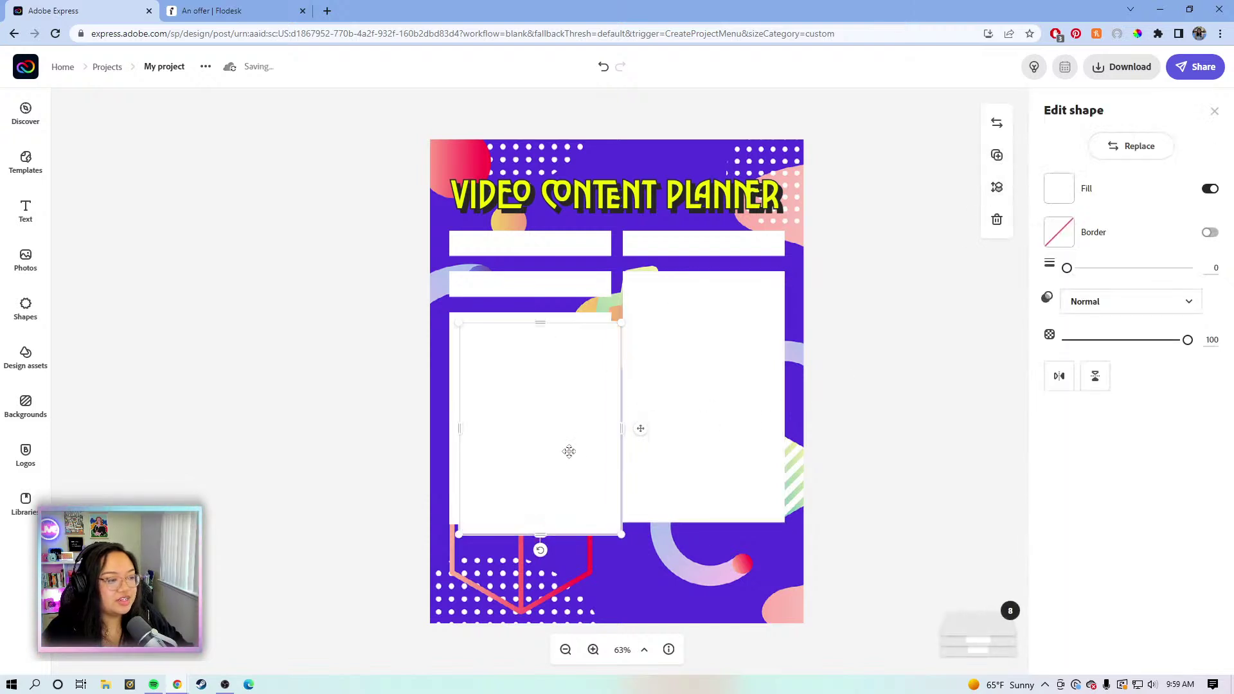
left_click_drag(553, 449, 783, 499)
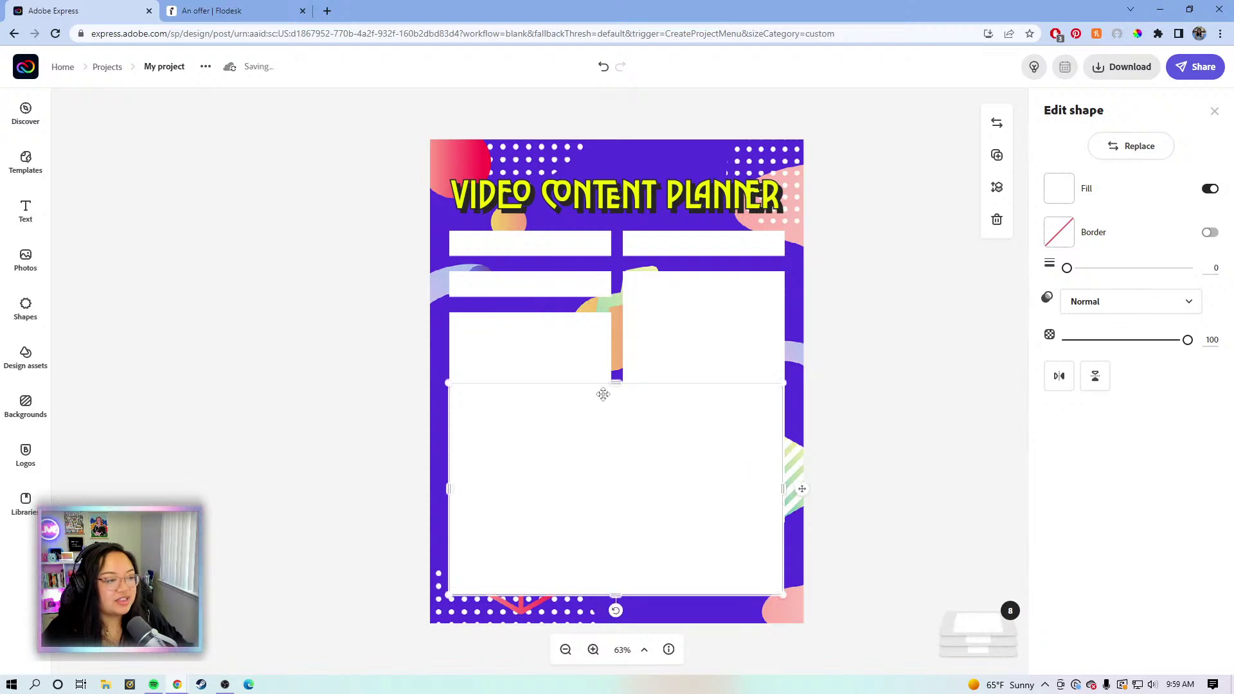
left_click_drag(614, 384, 598, 533)
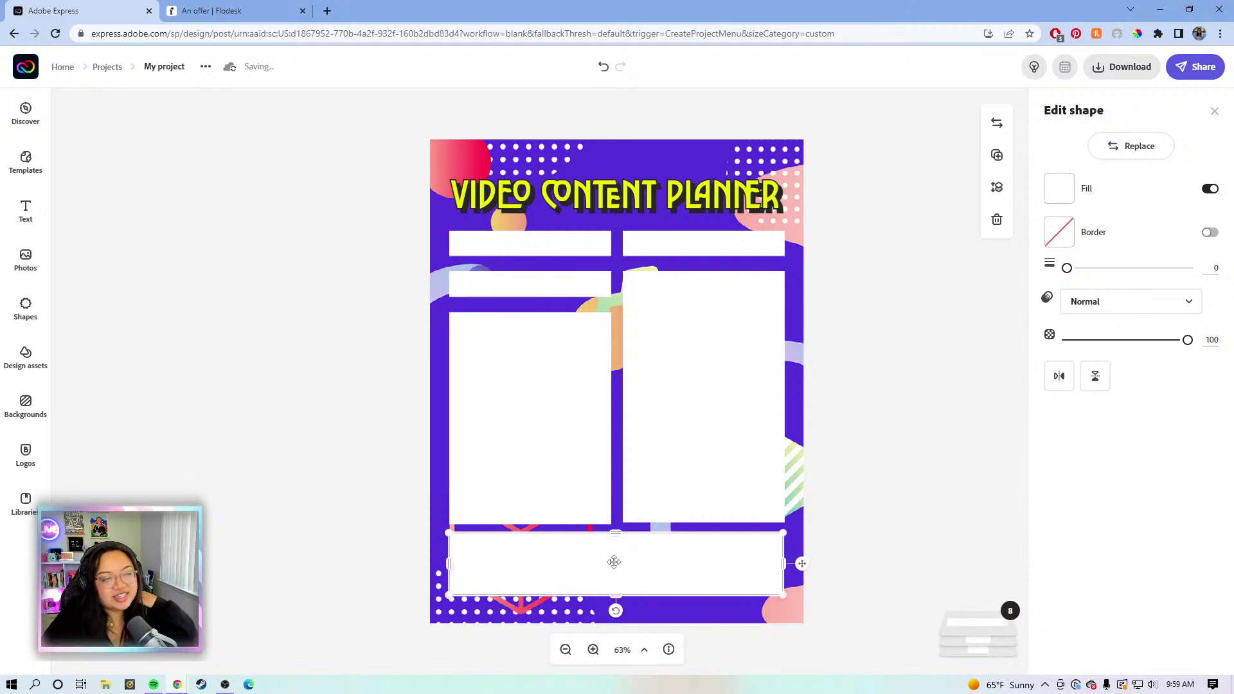
- Shorten both tall boxes slightly from the bottom to widen the gap above the wide box
left_click(558, 244)
left_click(747, 252)
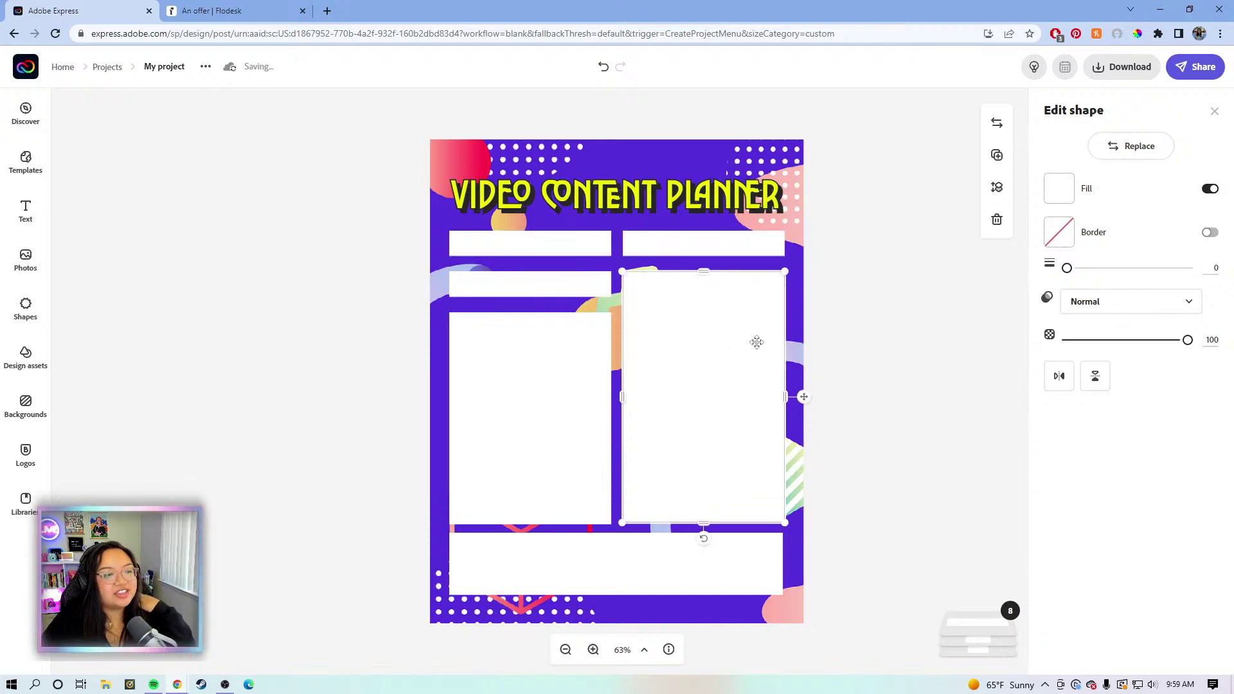
left_click(550, 407)
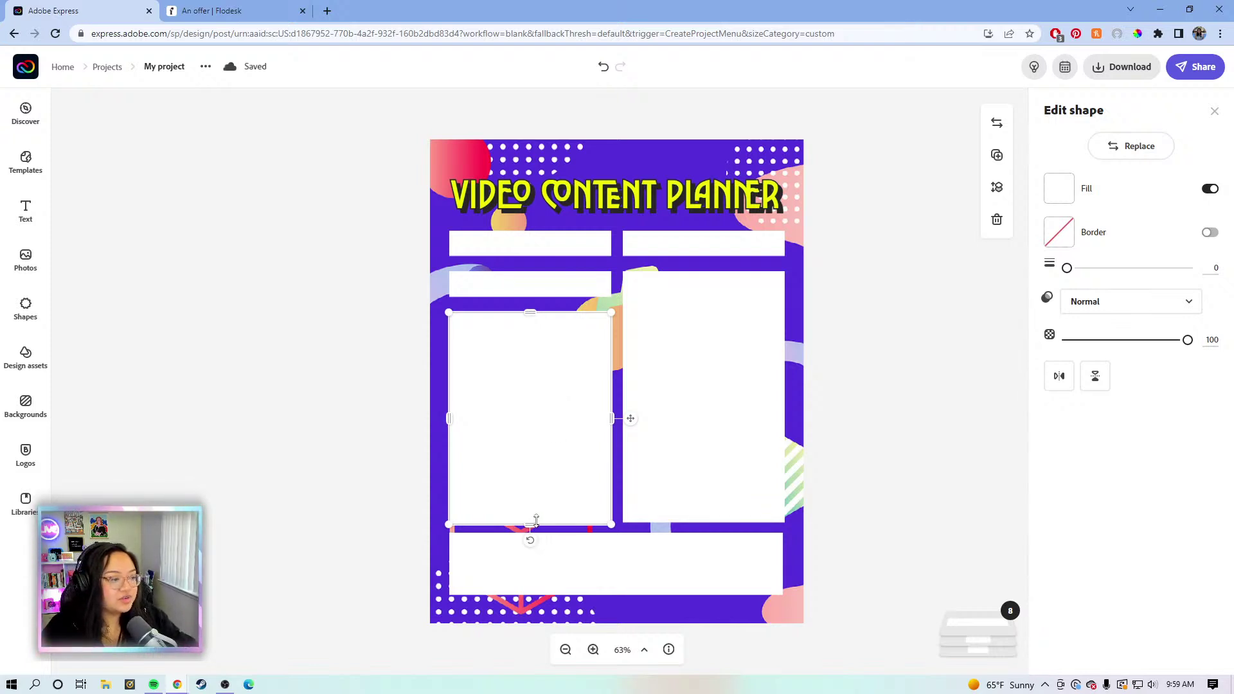
left_click_drag(534, 524, 543, 510)
left_click(651, 508)
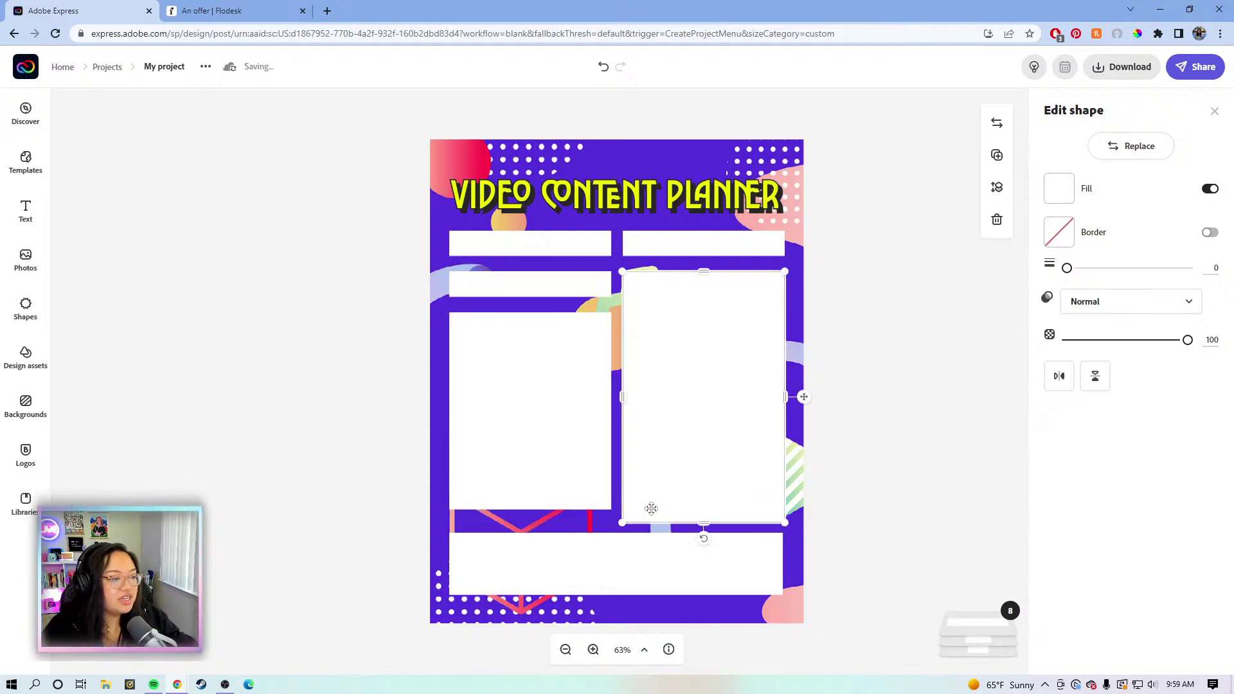
left_click_drag(703, 522, 704, 510)
- Move the wide bottom box up closer to the tall boxes and extend its lower edge to make it taller
left_click_drag(640, 572, 635, 560)
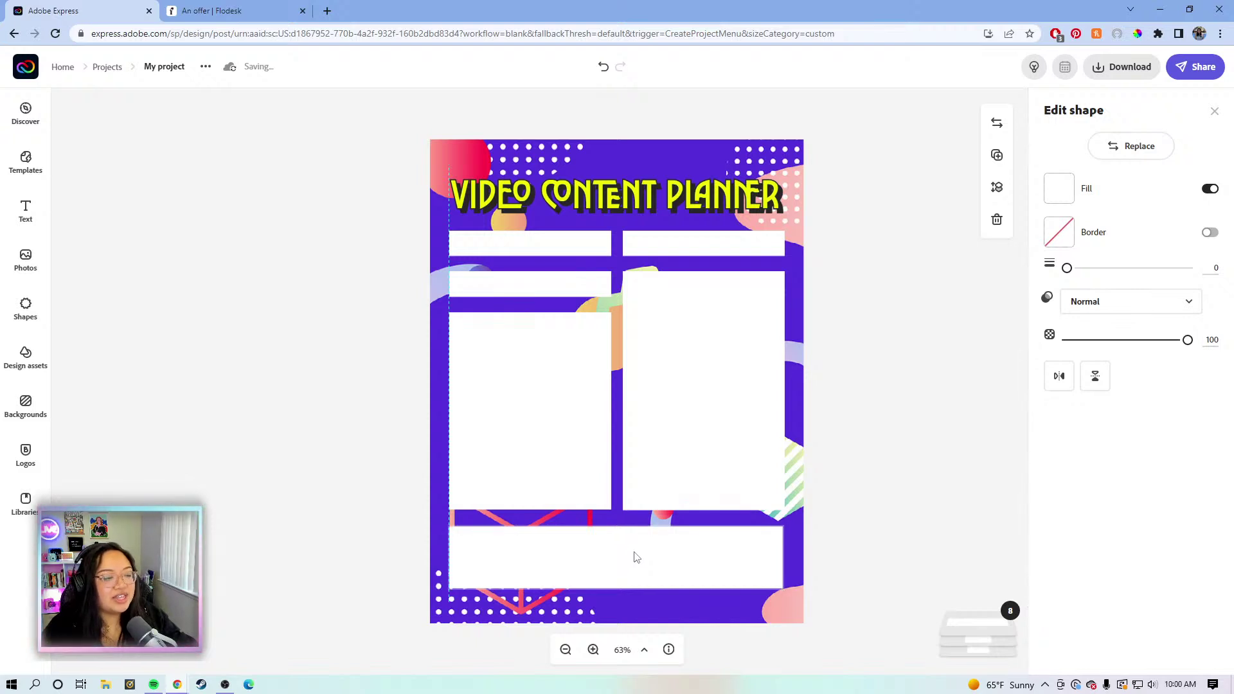
left_click_drag(635, 556, 639, 563)
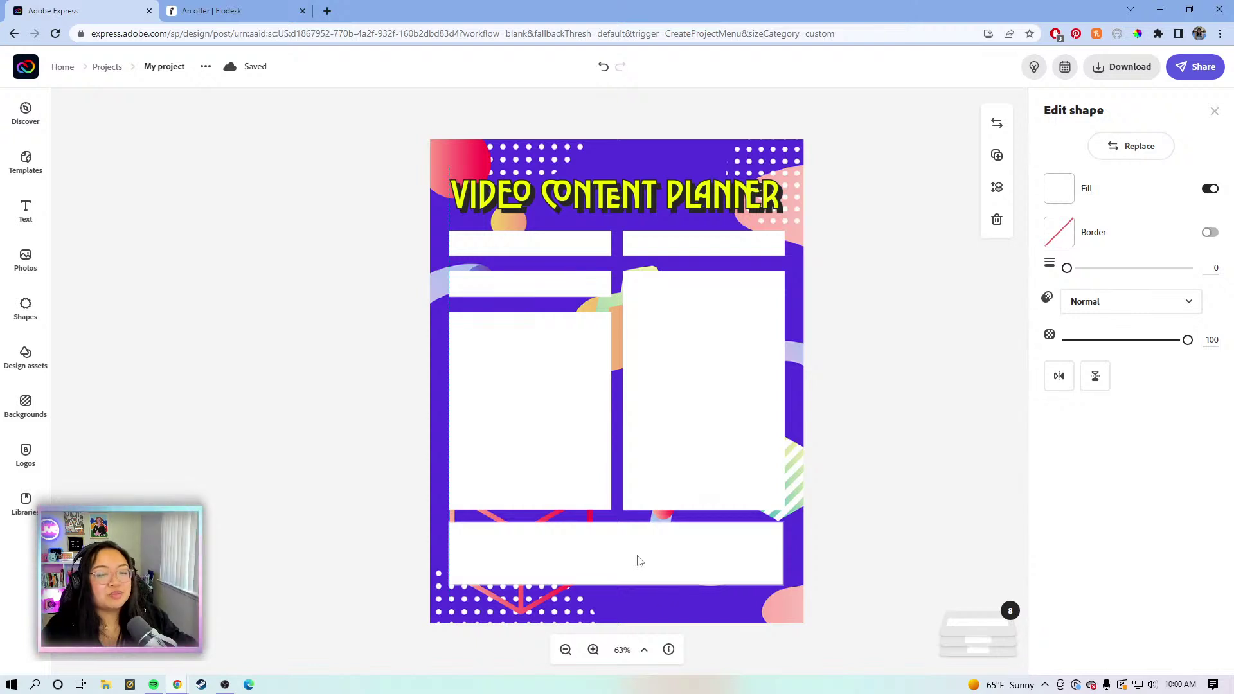
left_click_drag(640, 562, 617, 594)
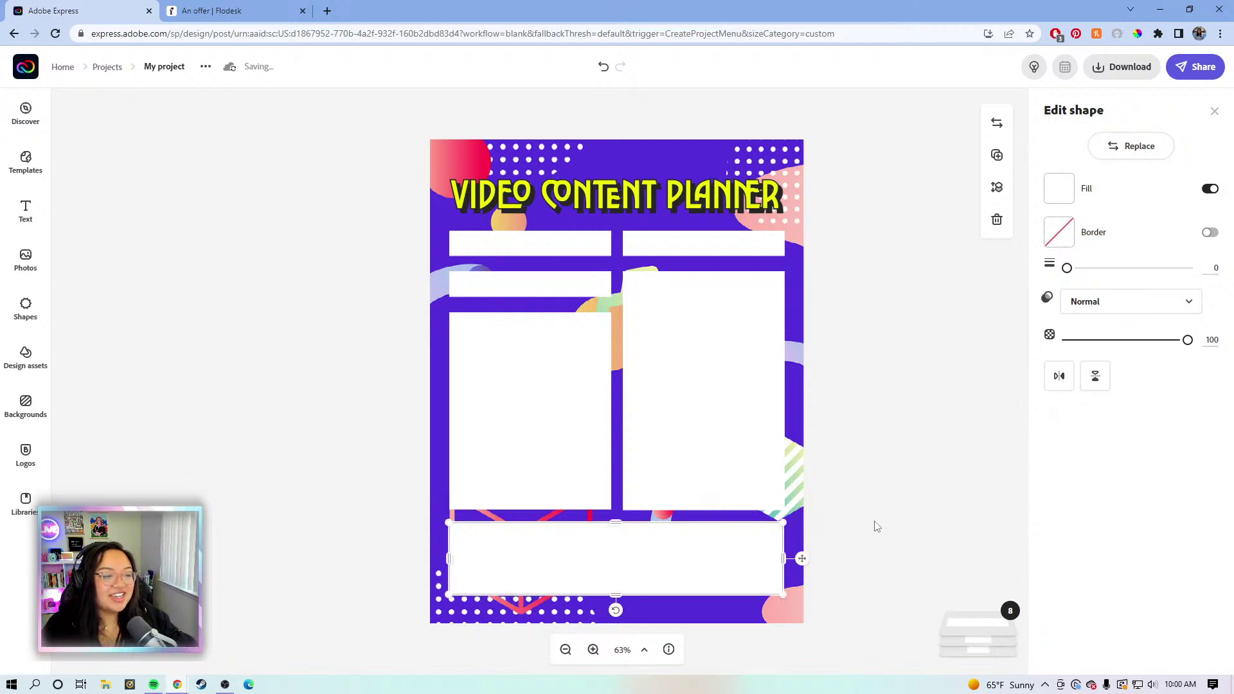
left_click(872, 525)
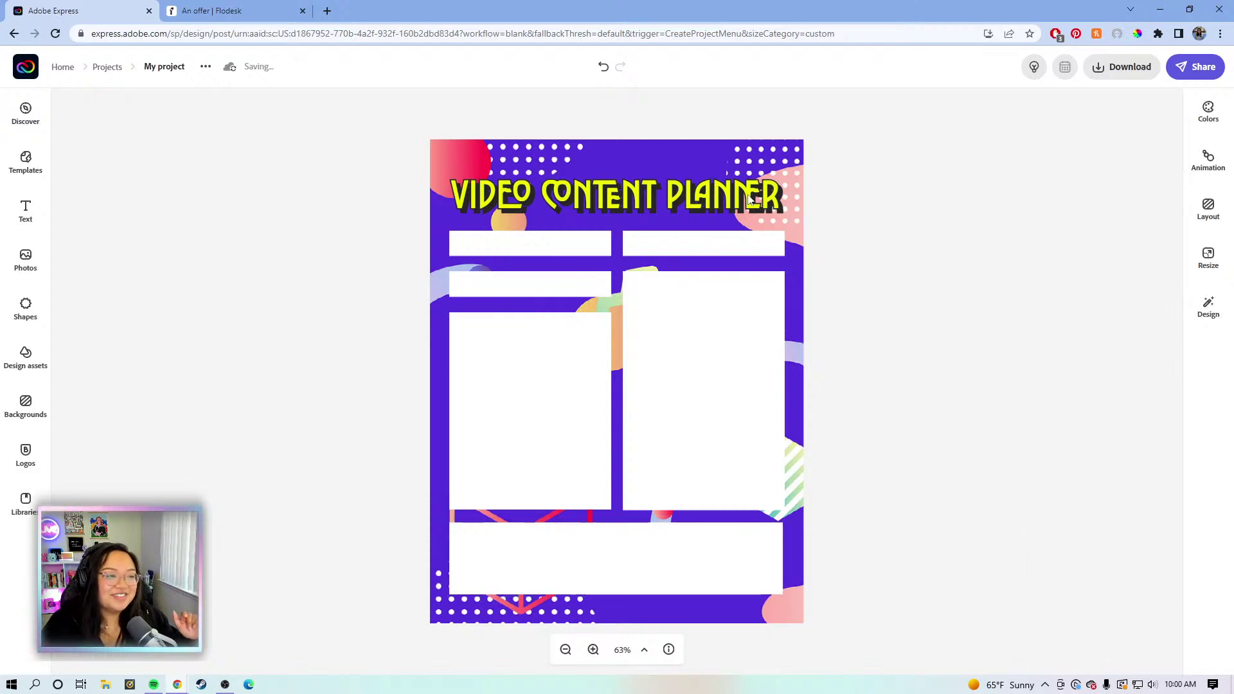
- Move the "VIDEO CONTENT PLANNER" title slightly higher, keeping it centred on the page
left_click(797, 190)
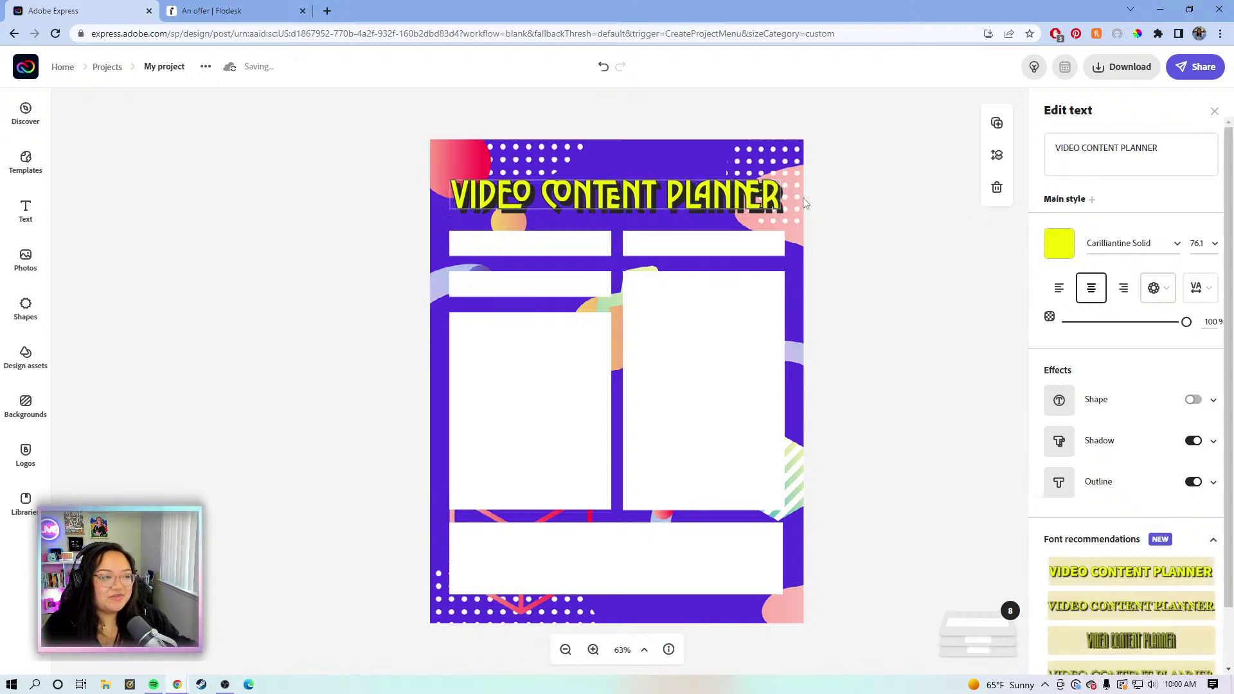
left_click_drag(804, 198, 804, 194)
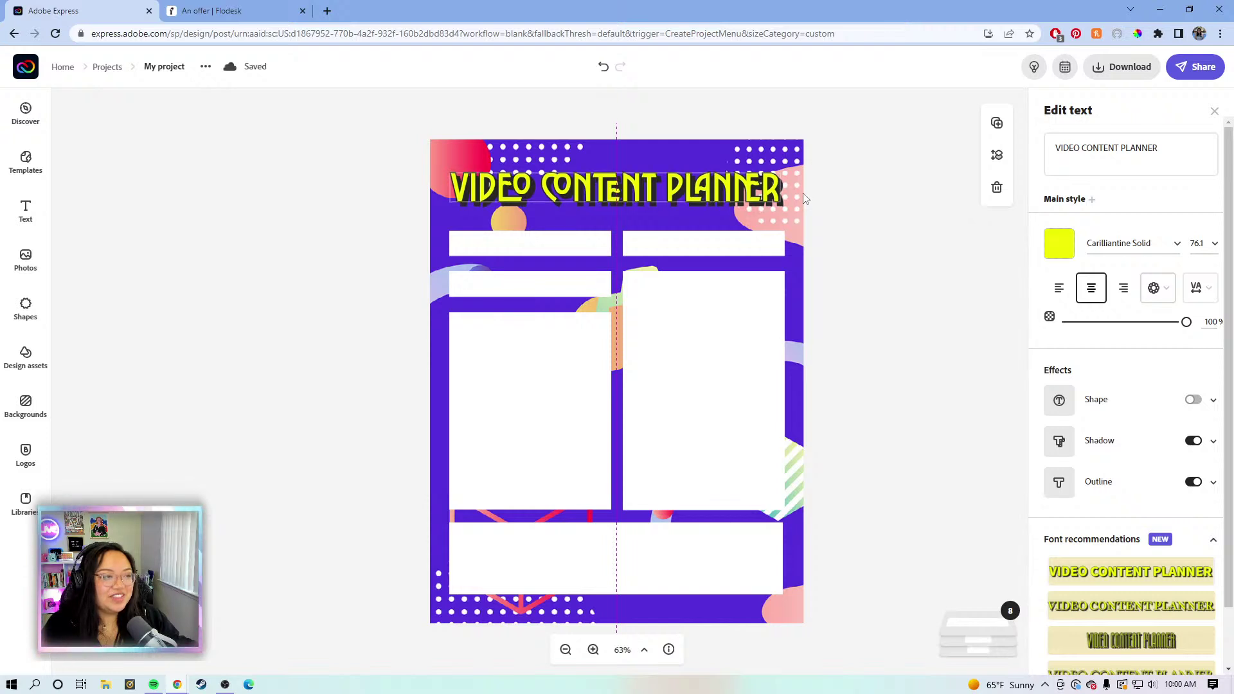
left_click(804, 196)
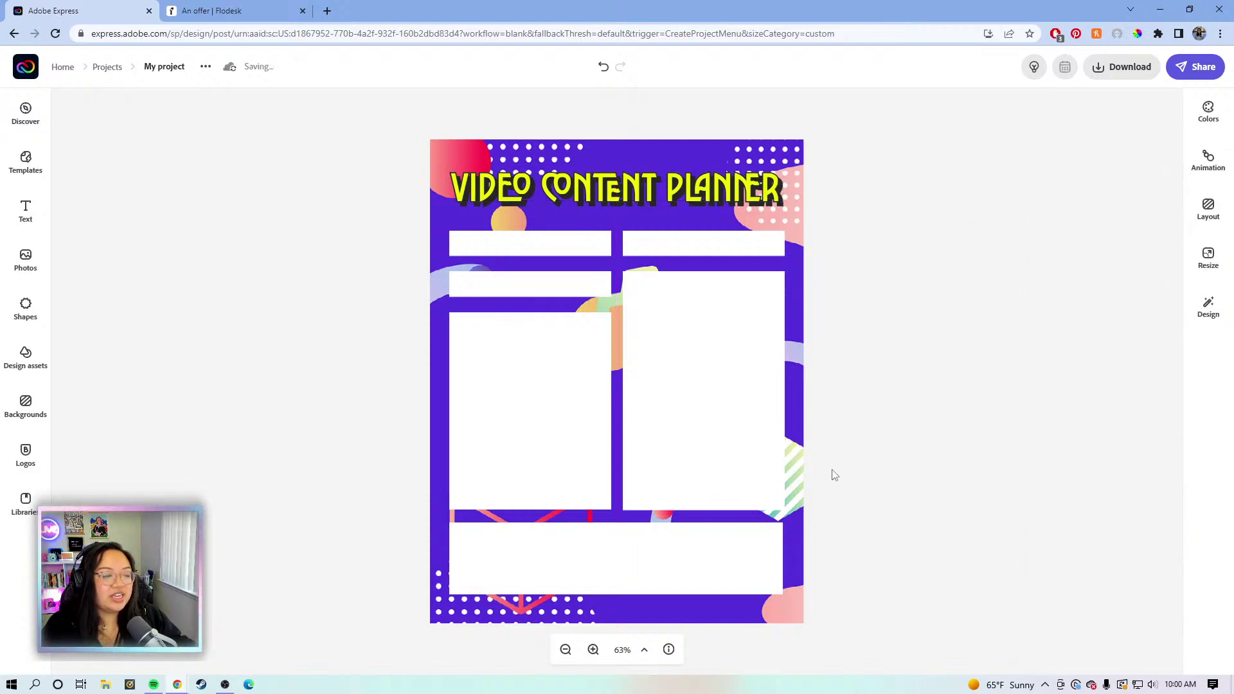
- Select all the white boxes together and nudge them up slightly toward the title
left_click_drag(845, 571, 453, 242)
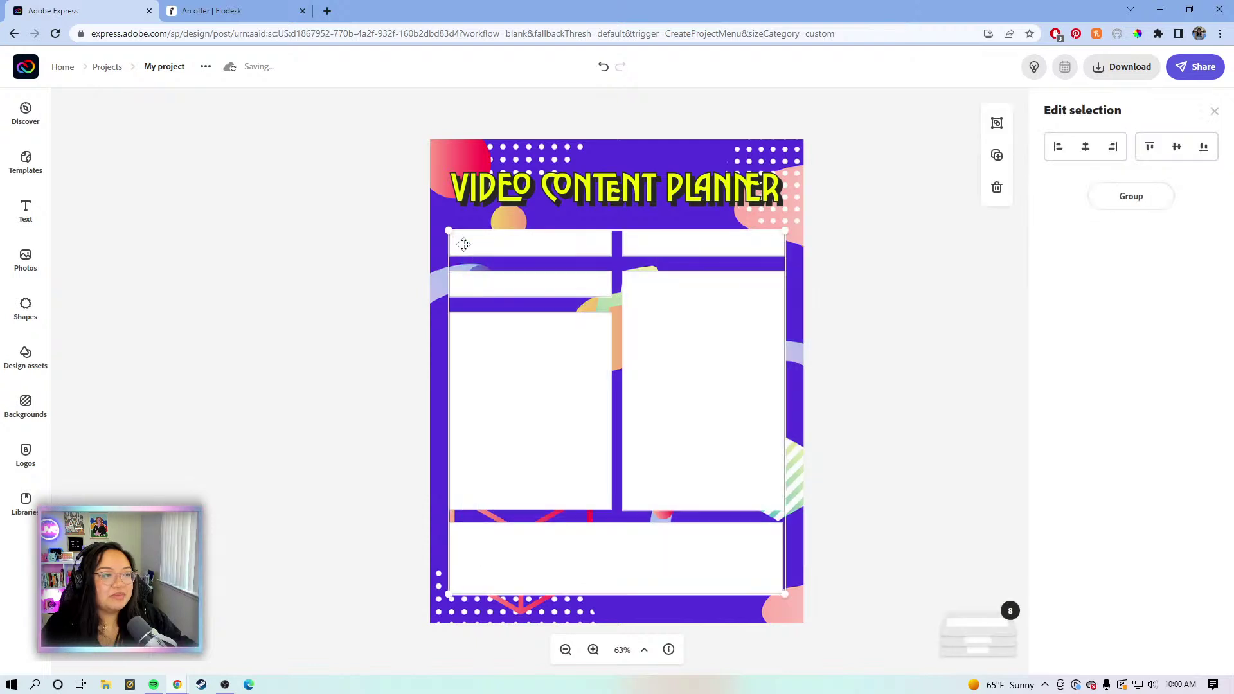
key("Up")
key("Up")
key("Up")
key("Up")
key("Up")
key("Up")
key("Up")
key("Up")
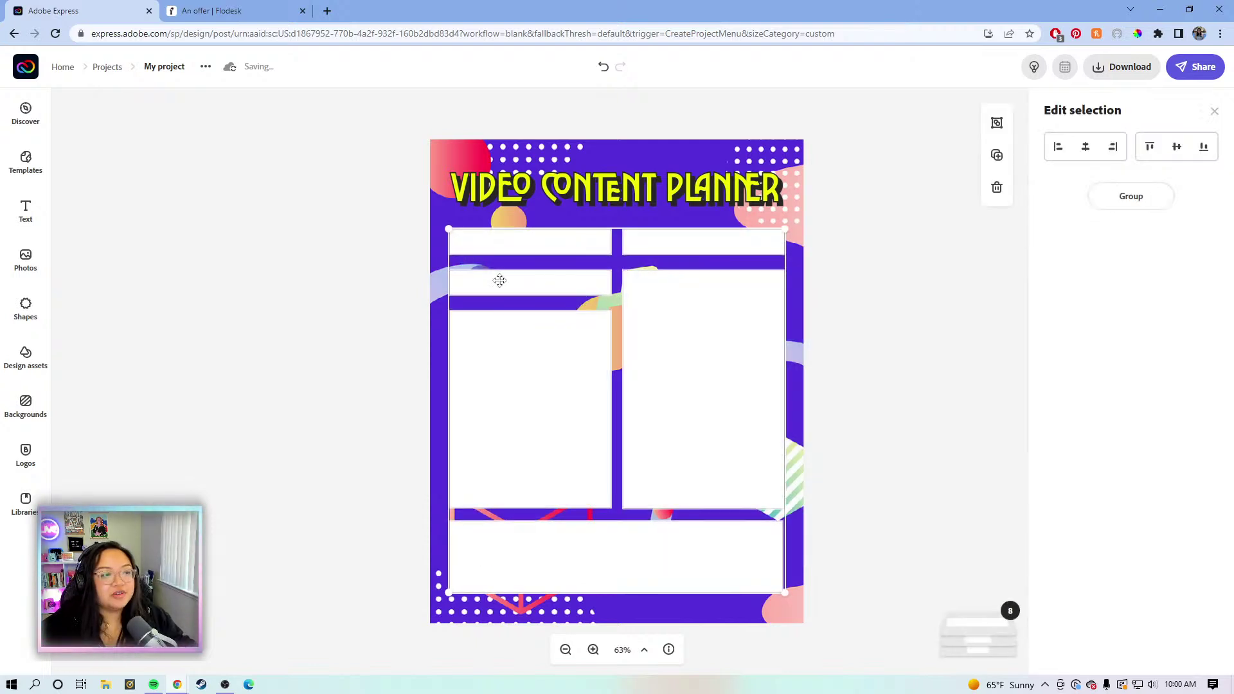
key("Up")
key("Up")
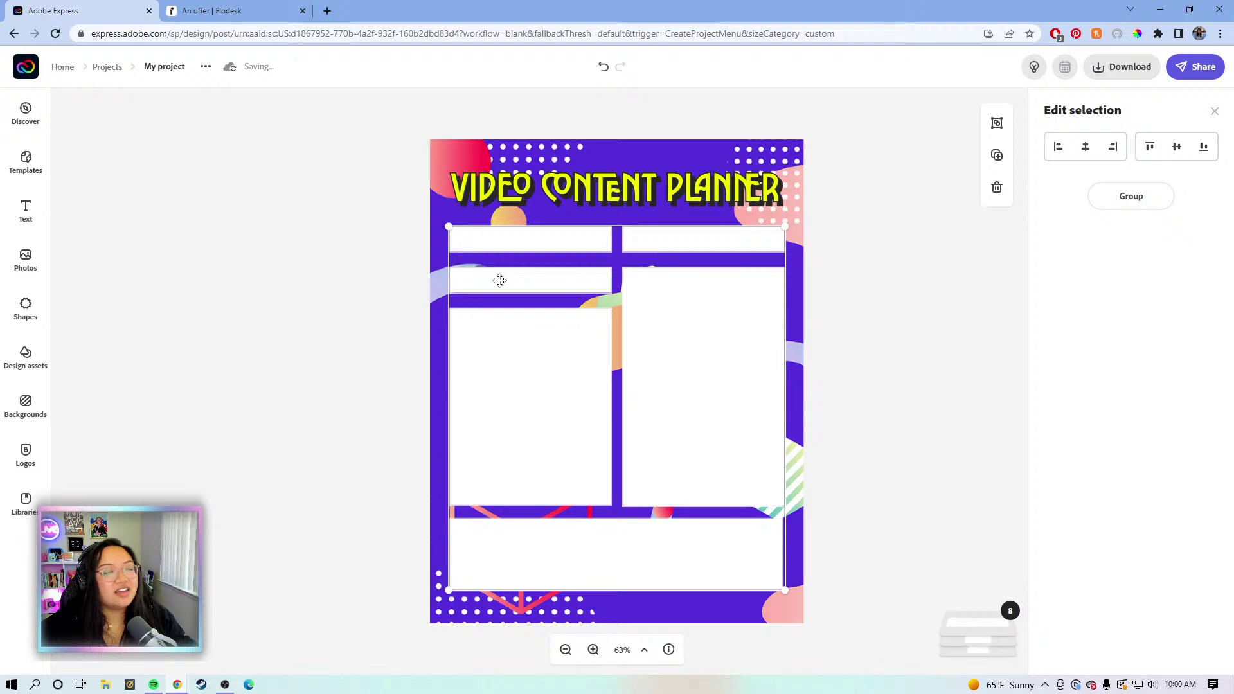
key("Up")
key("Up")
key("Up")
key("Up")
key("Up")
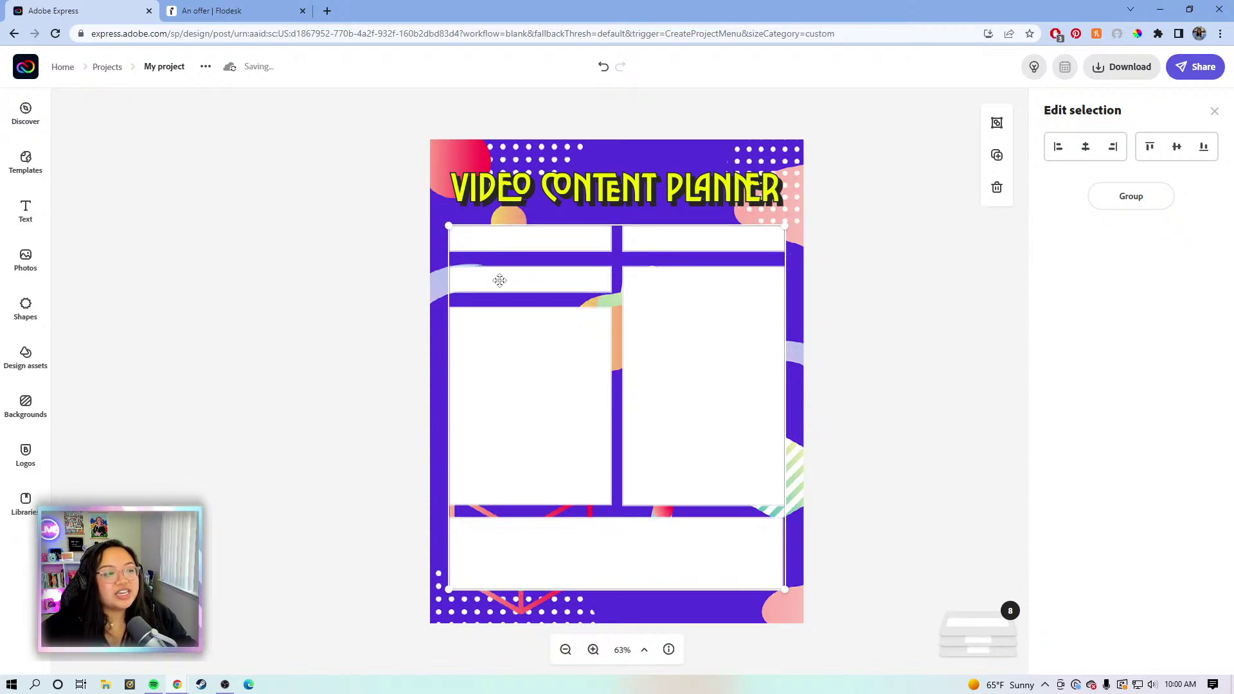
key("Up")
key("Up")
key("Up")
key("Up")
key("Up")
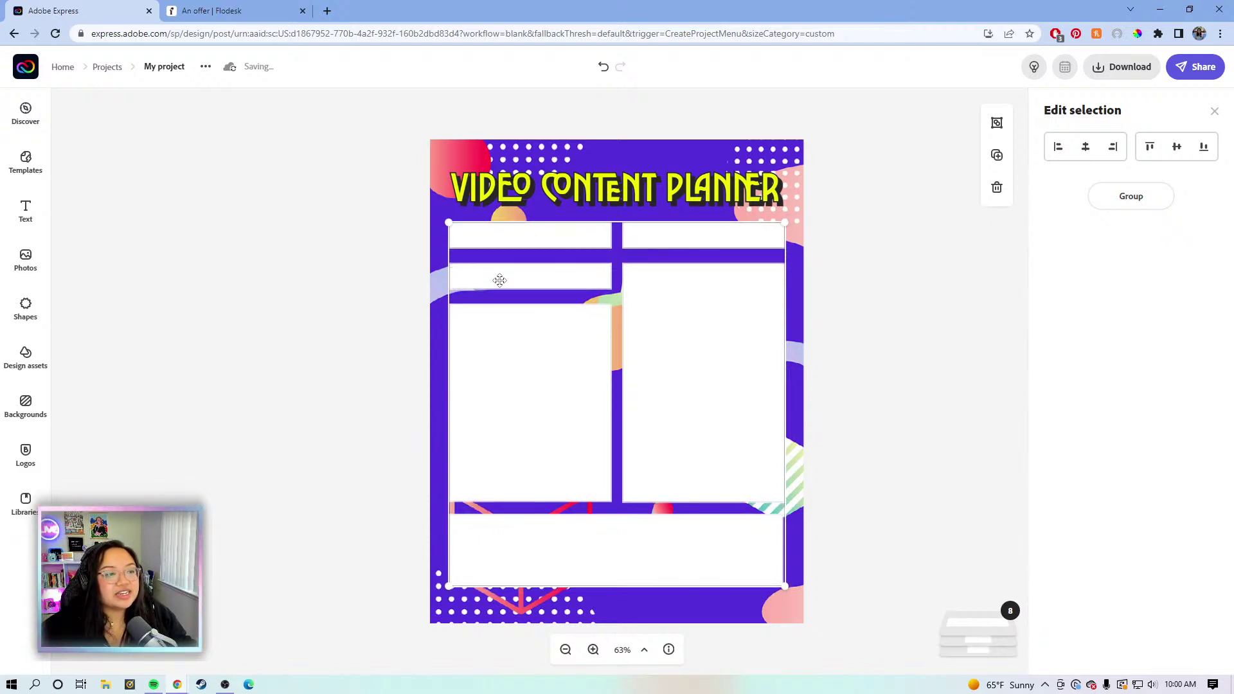
- Nudge the selected group of white boxes up slightly toward the Video Content Planner heading
key("Up")
key("Up")
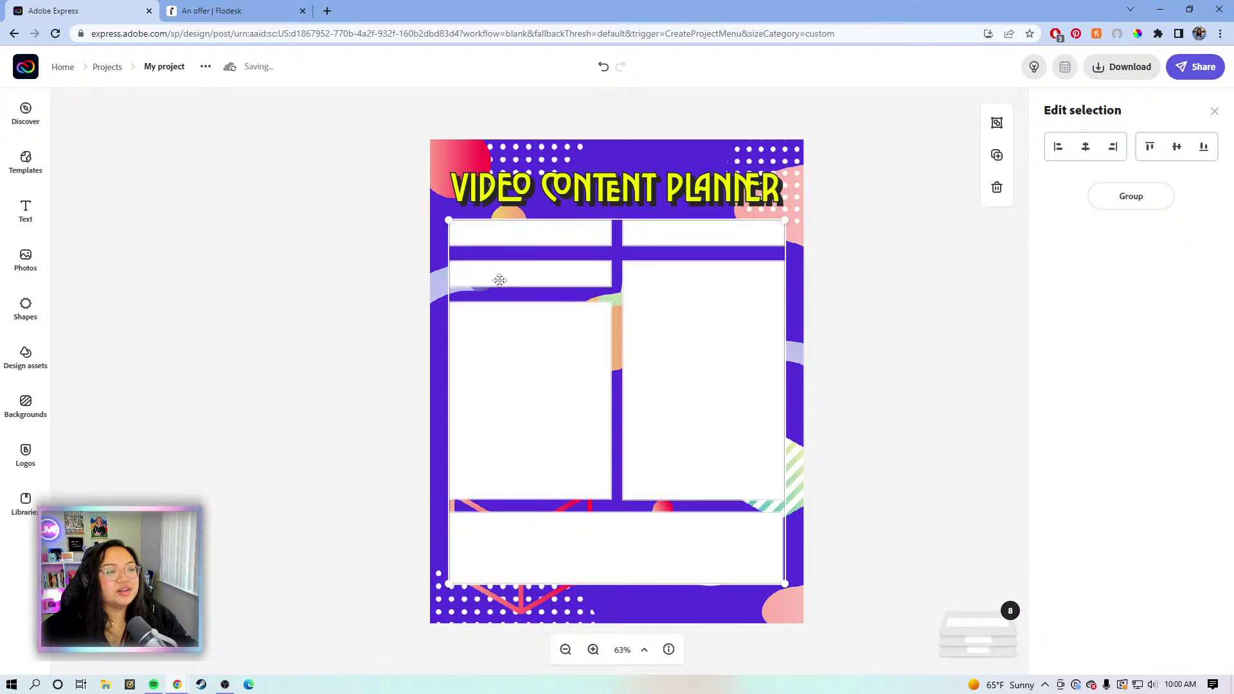
key("Up")
key("Up")
key("Up")
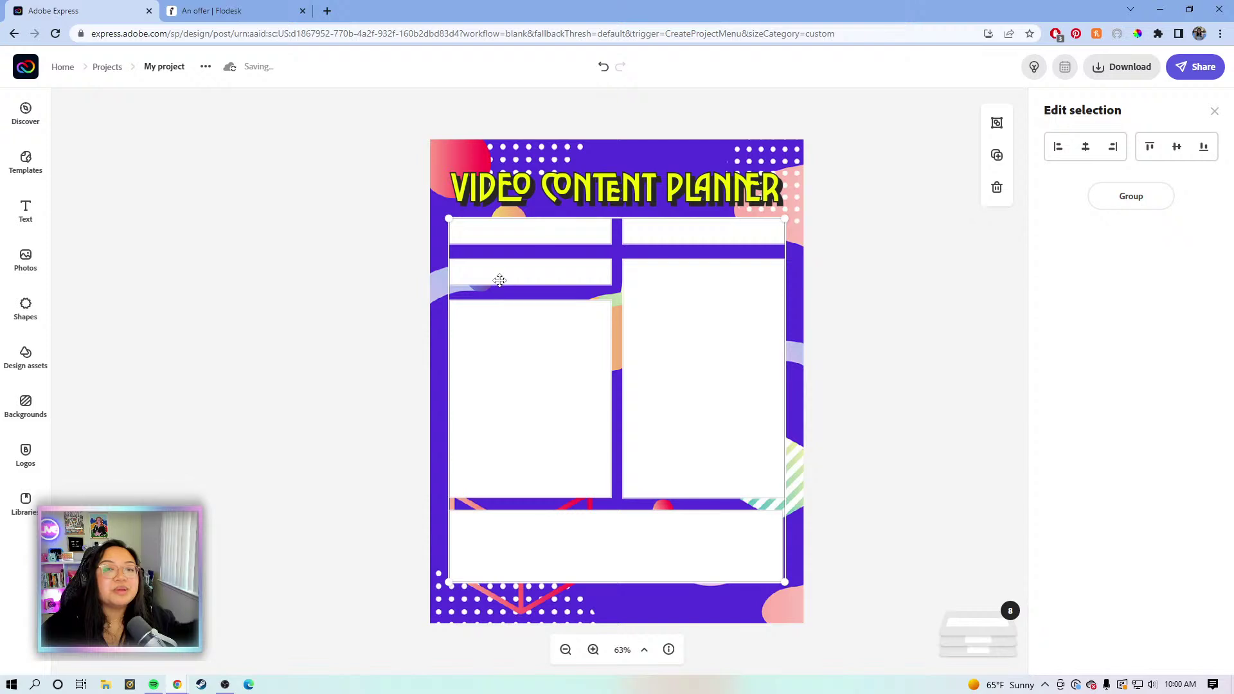
left_click(911, 369)
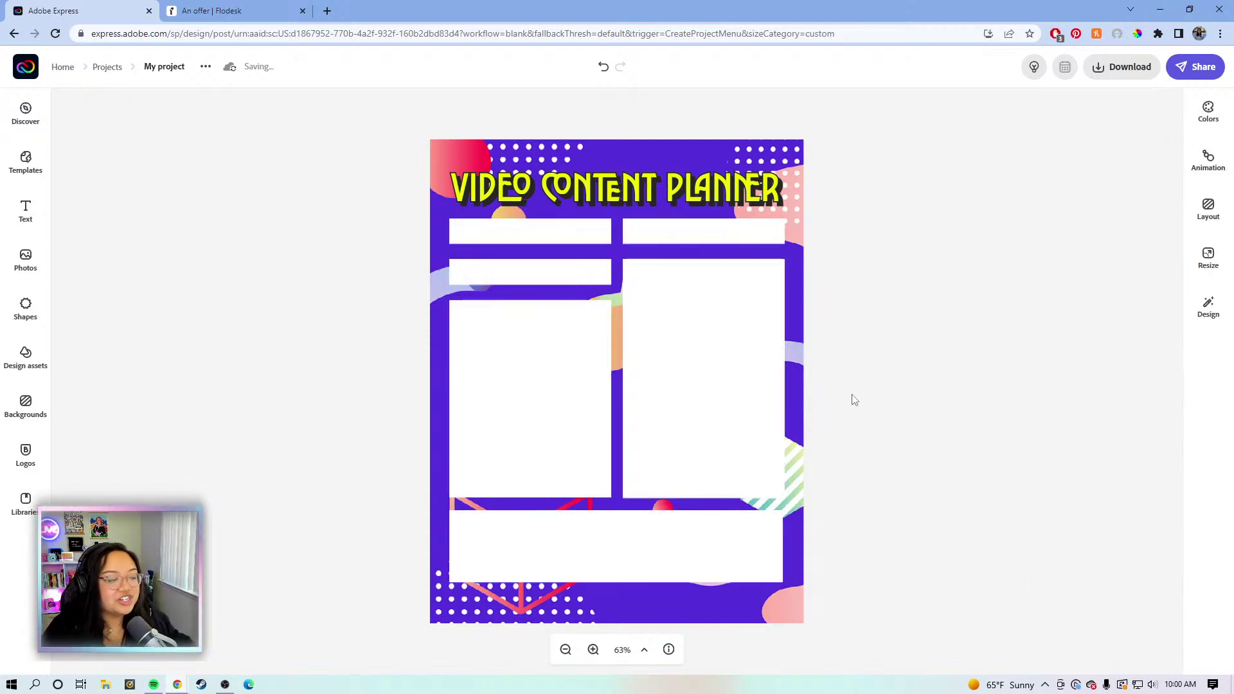
- Extend the wide bottom box slightly downward and raise the top edge of the large left box a little
left_click(692, 538)
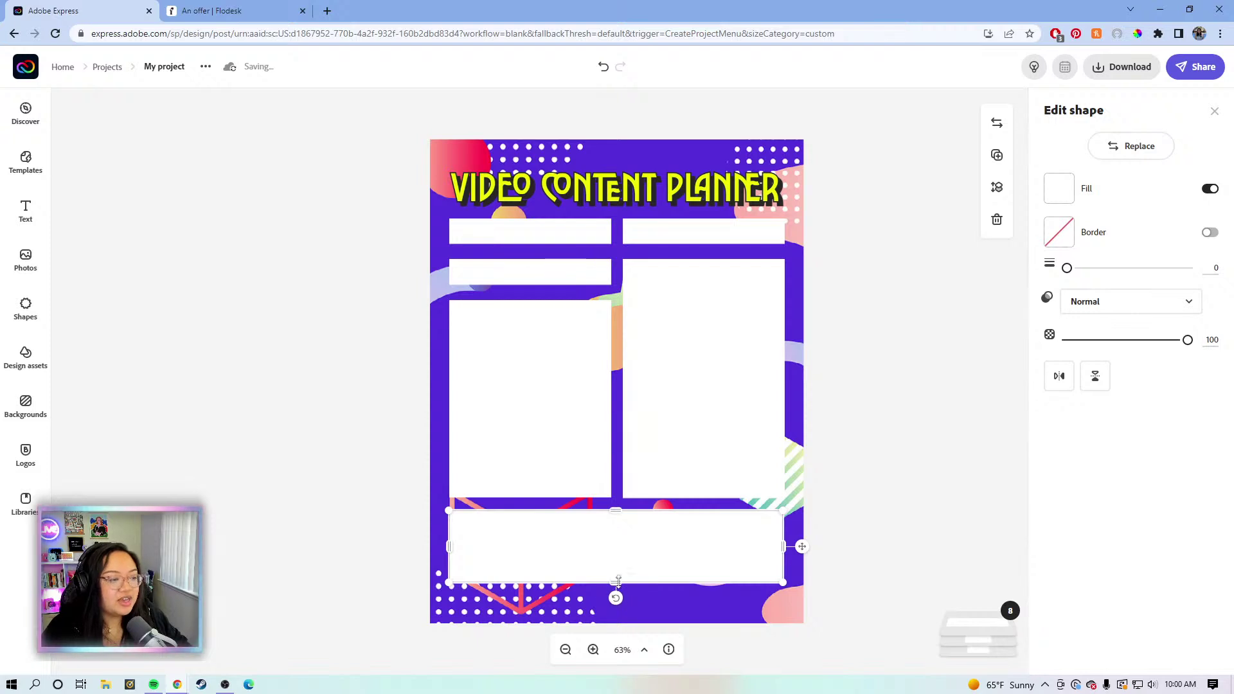
left_click_drag(615, 584, 612, 591)
left_click(857, 437)
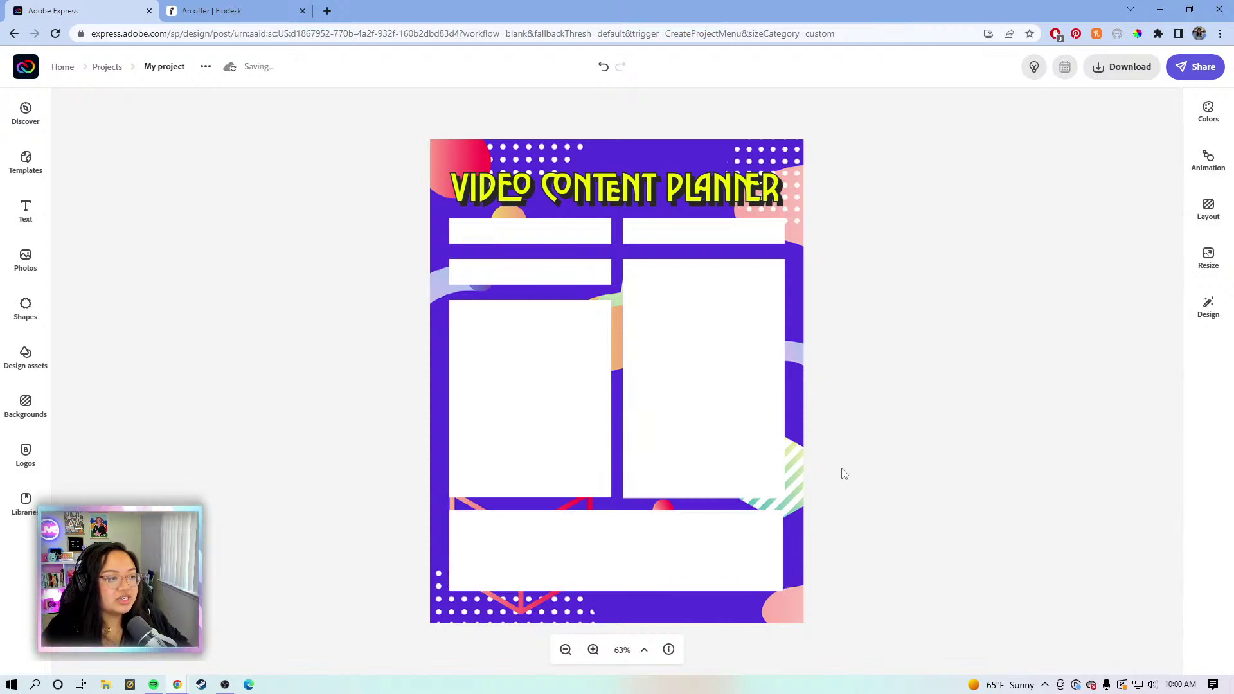
left_click(528, 360)
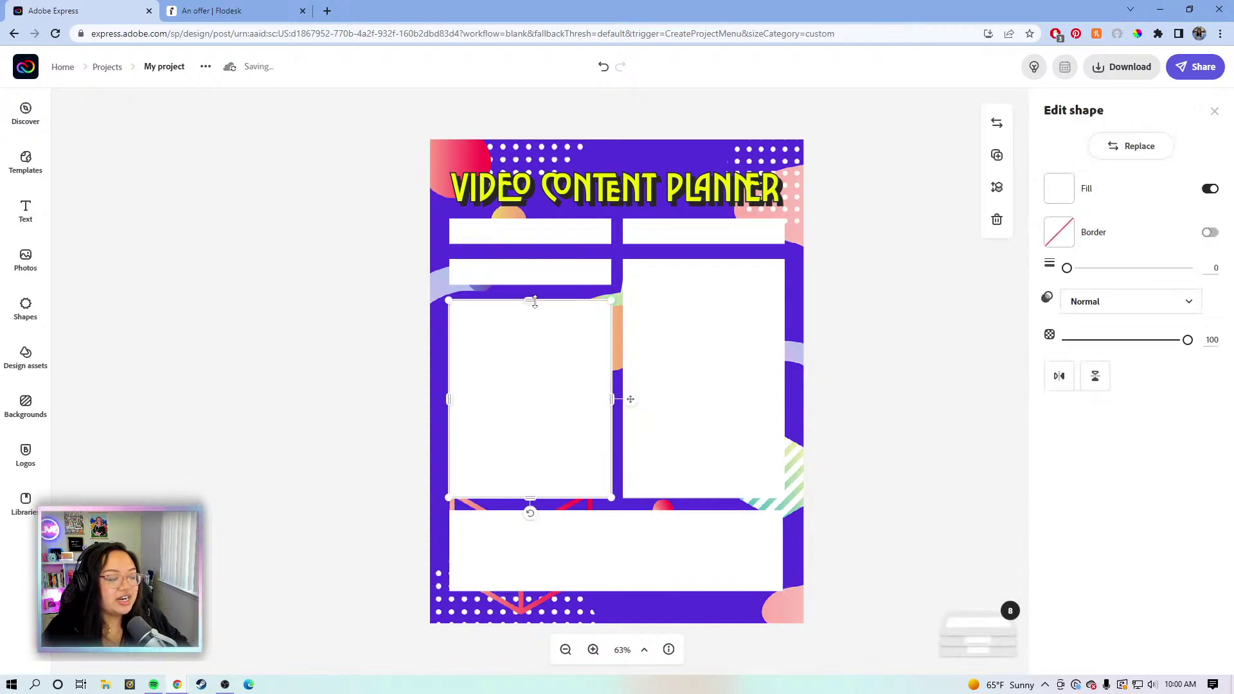
left_click_drag(530, 298, 531, 296)
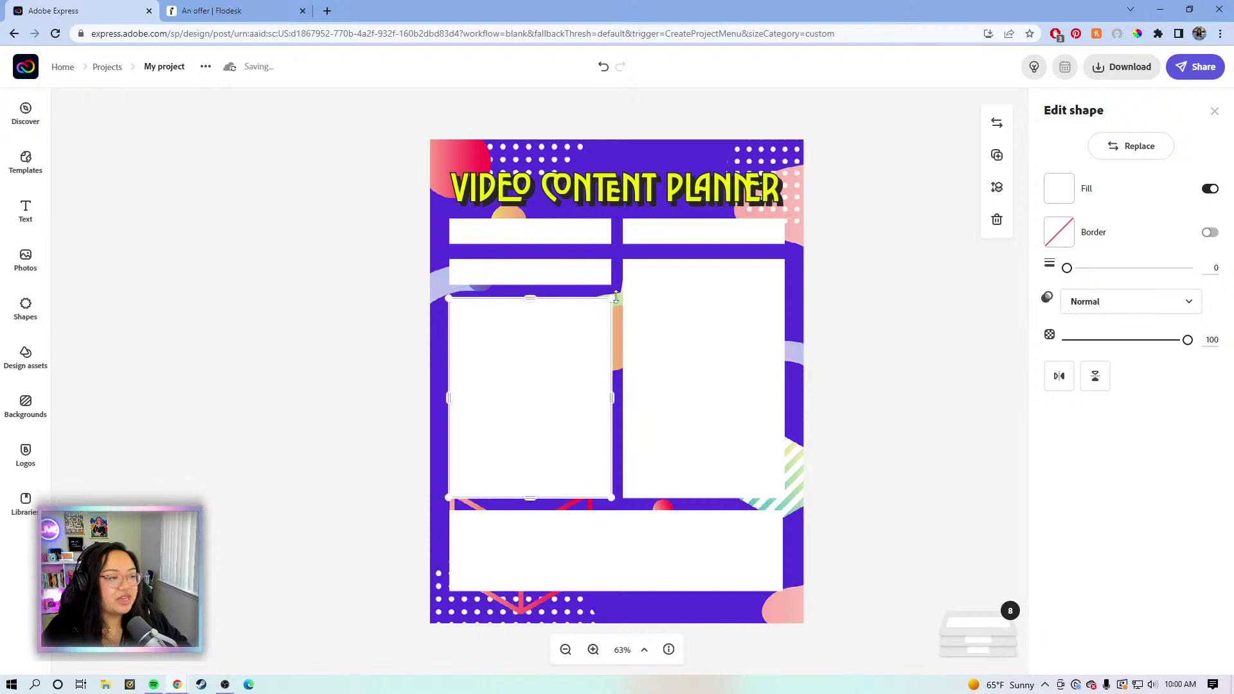
left_click(864, 296)
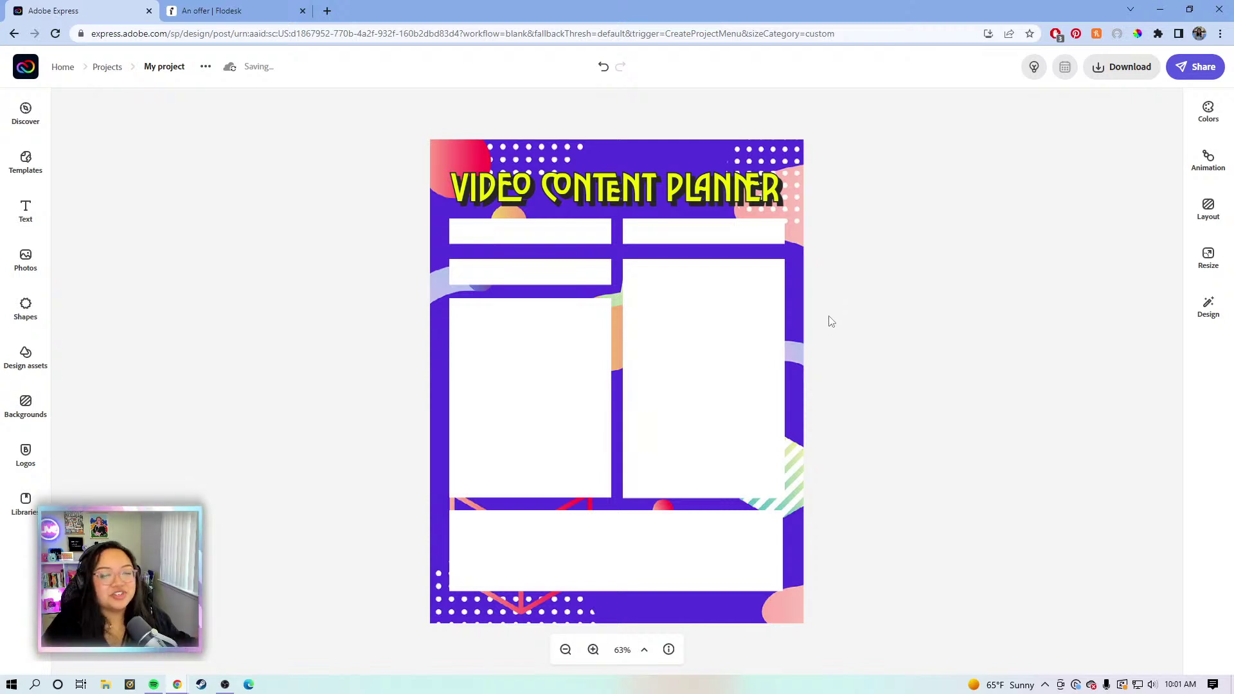
- Add a new text box, shrink it to one line at about size 53, and place it over the top-left white box
left_click(26, 211)
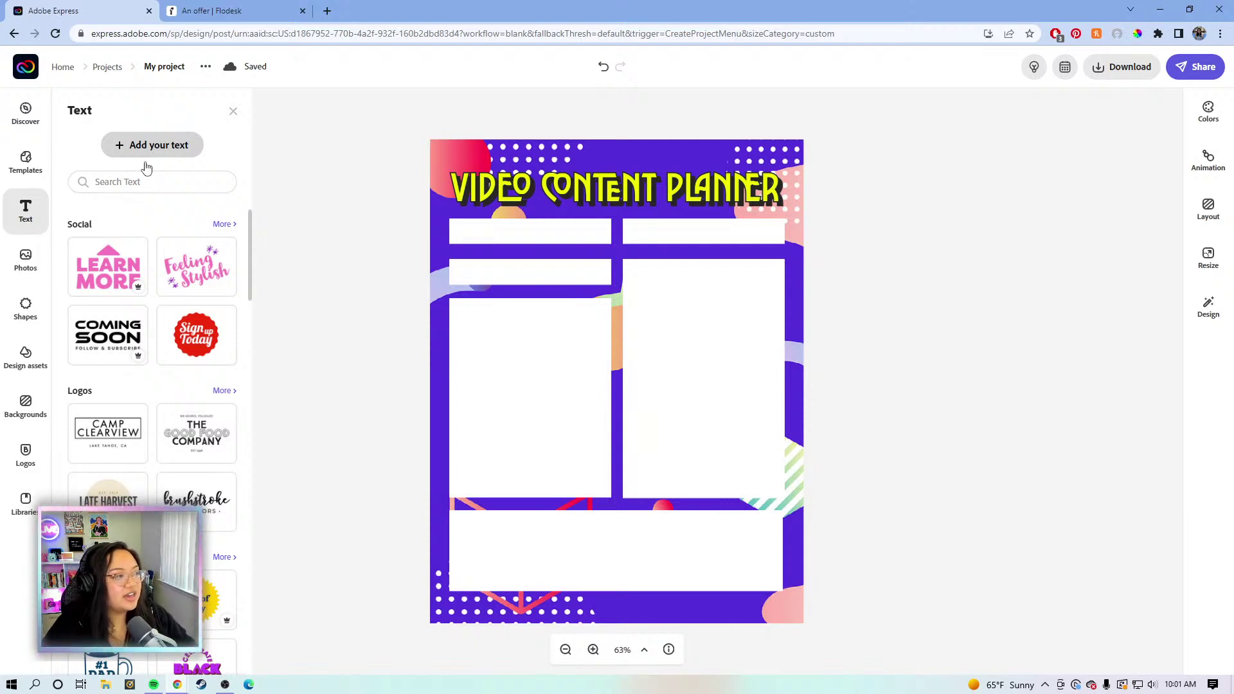
left_click(170, 147)
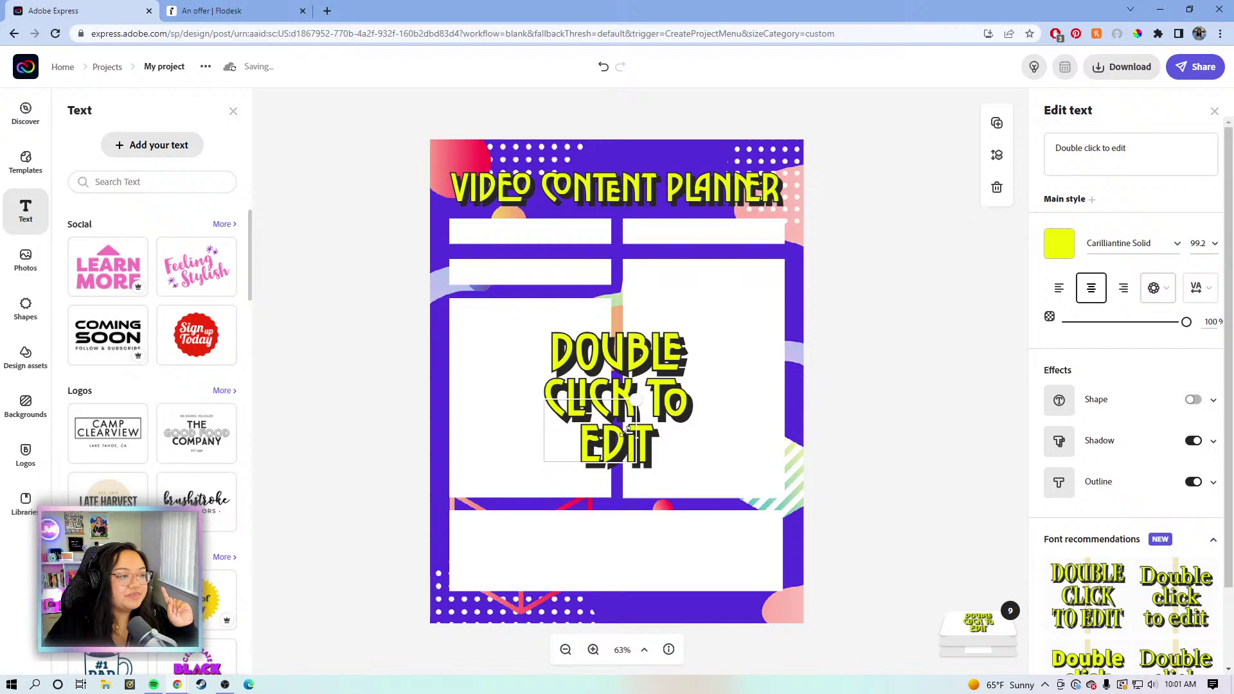
left_click_drag(544, 461, 621, 443)
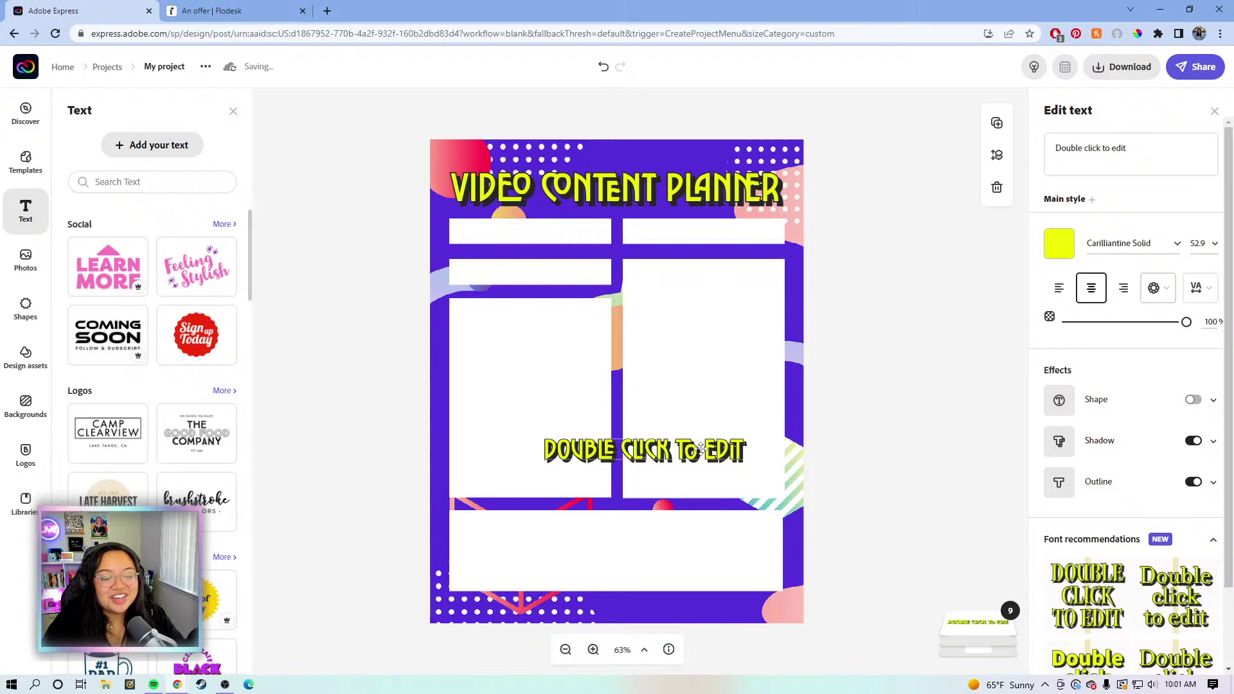
left_click_drag(702, 449, 608, 236)
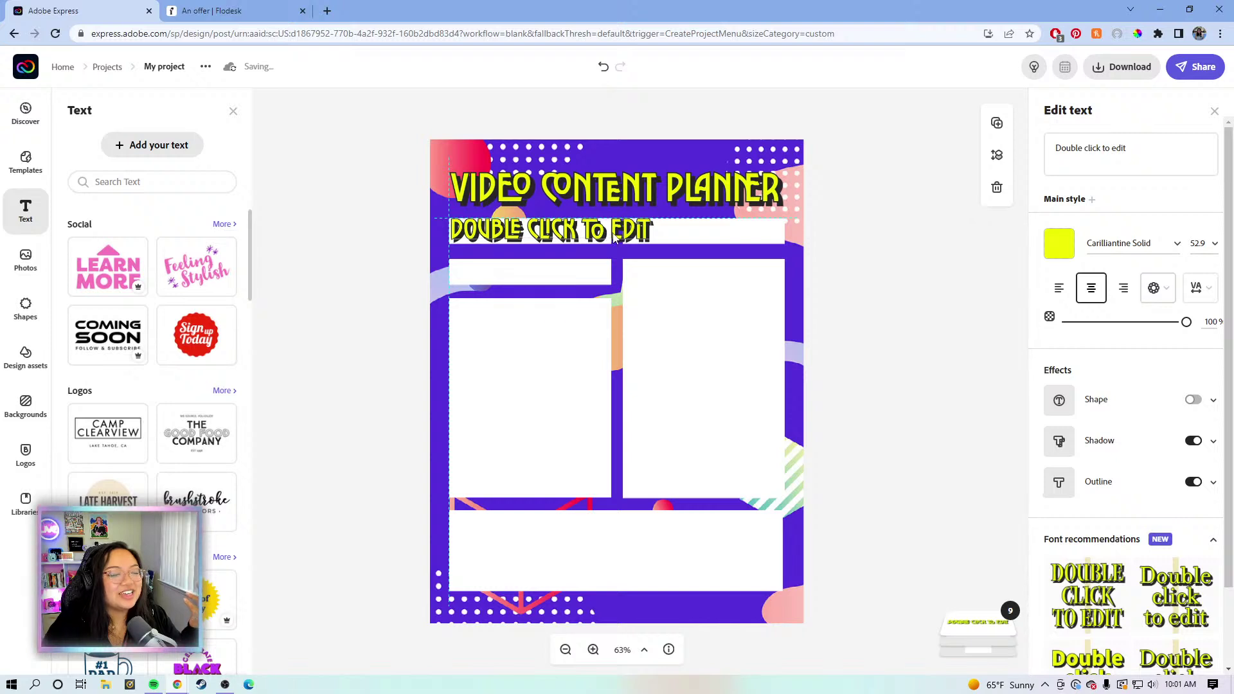
- Turn off the new text's shadow and outline and recolor it dark grey #262626 from the current palette
left_click(1193, 441)
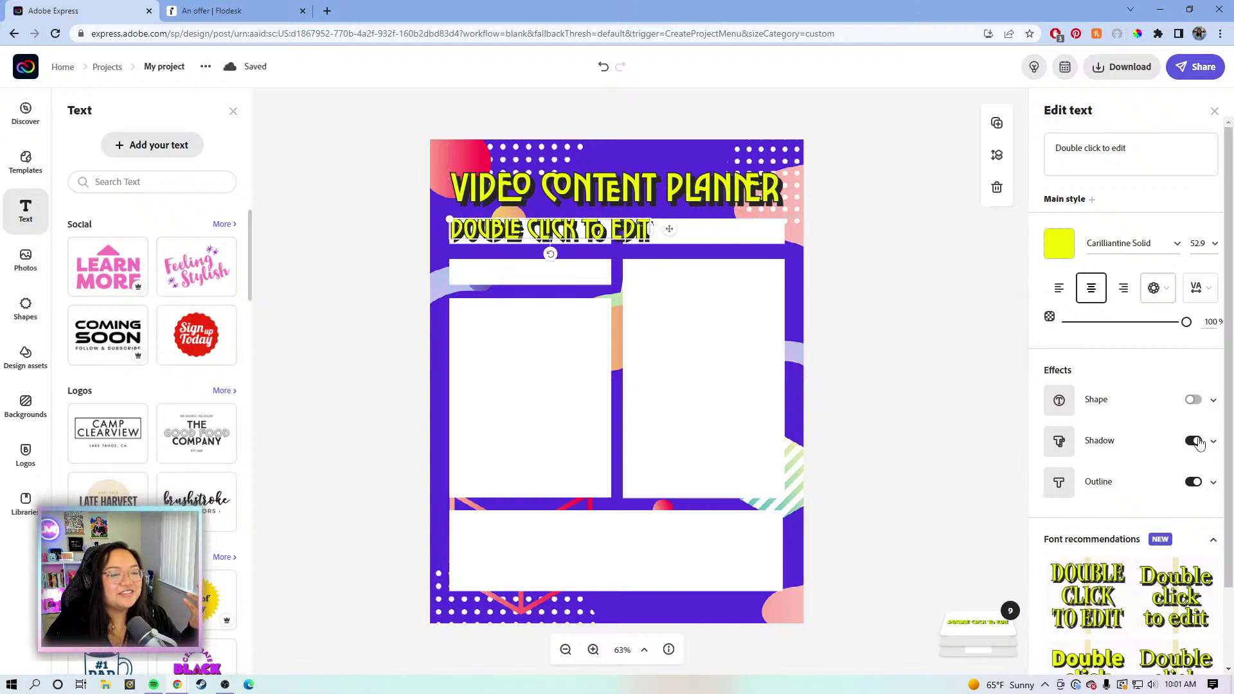
left_click(1194, 482)
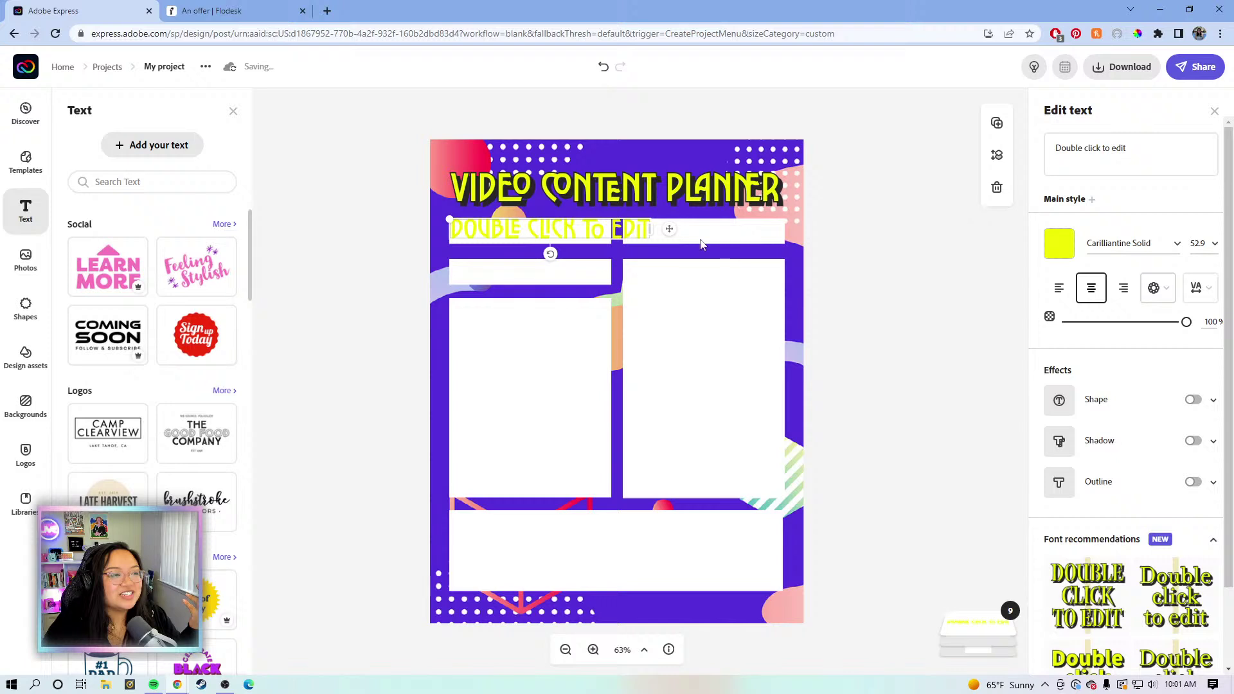
left_click(1055, 247)
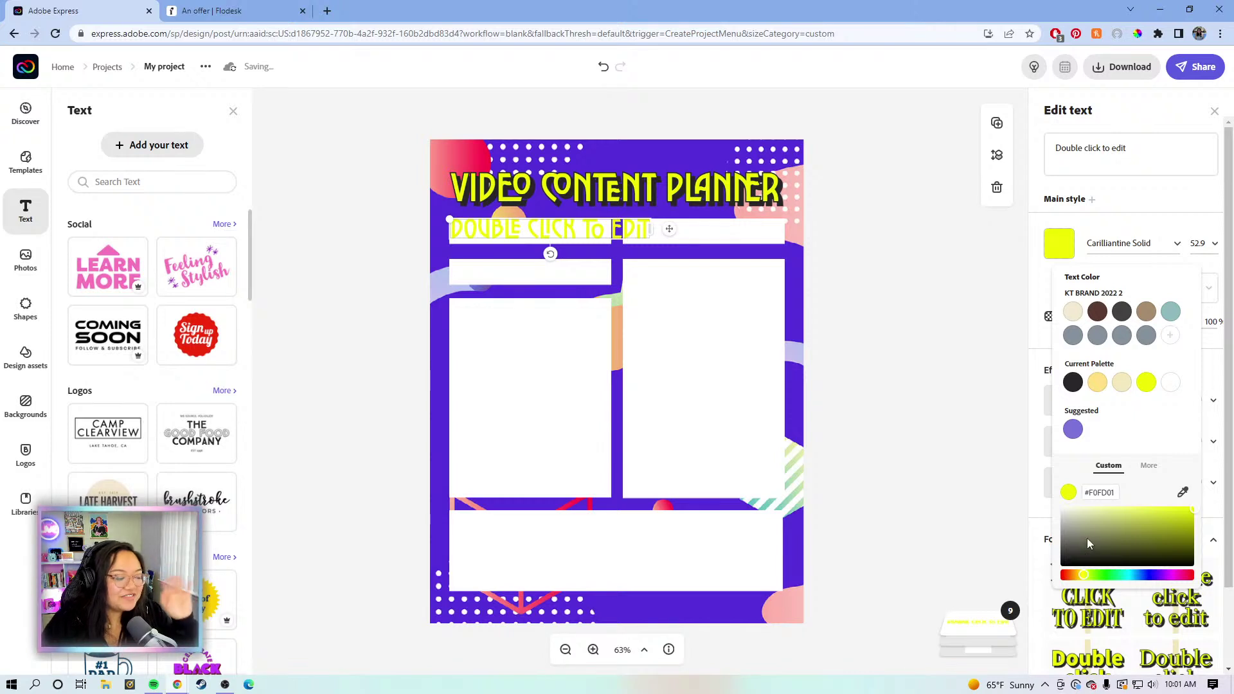
left_click(1073, 381)
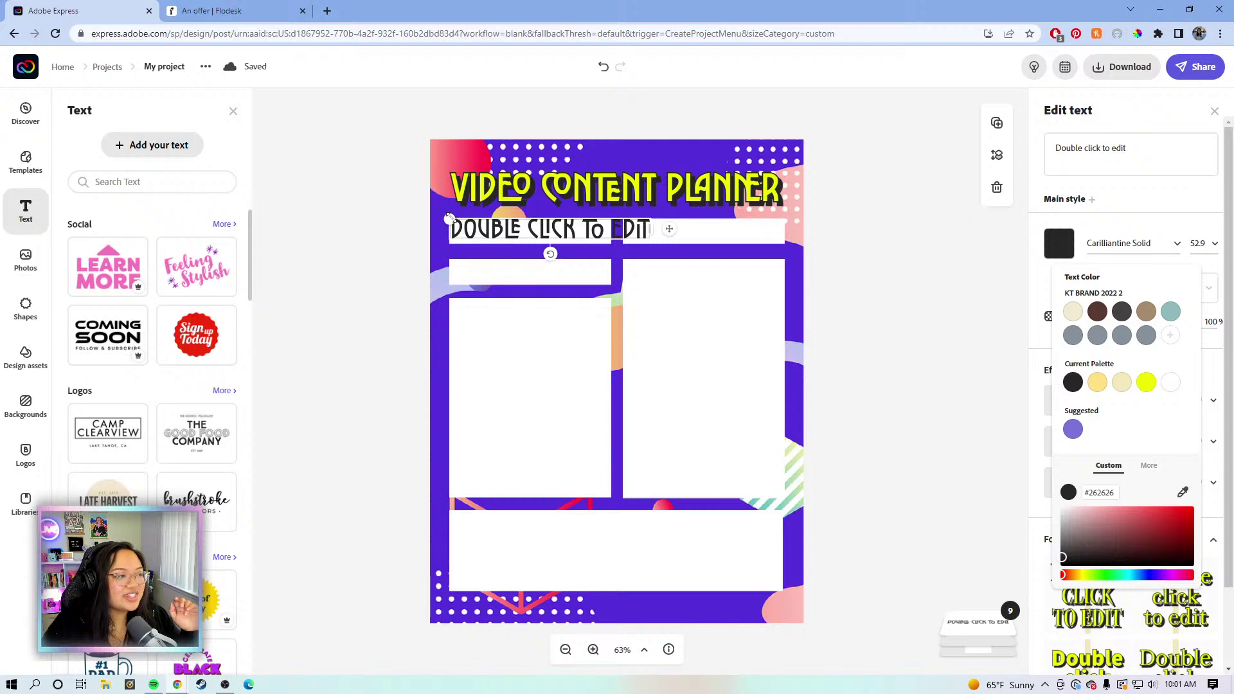
- Shrink the placeholder text to about size 28 and position it just inside the left edge of the top-left box
left_click_drag(450, 216, 542, 229)
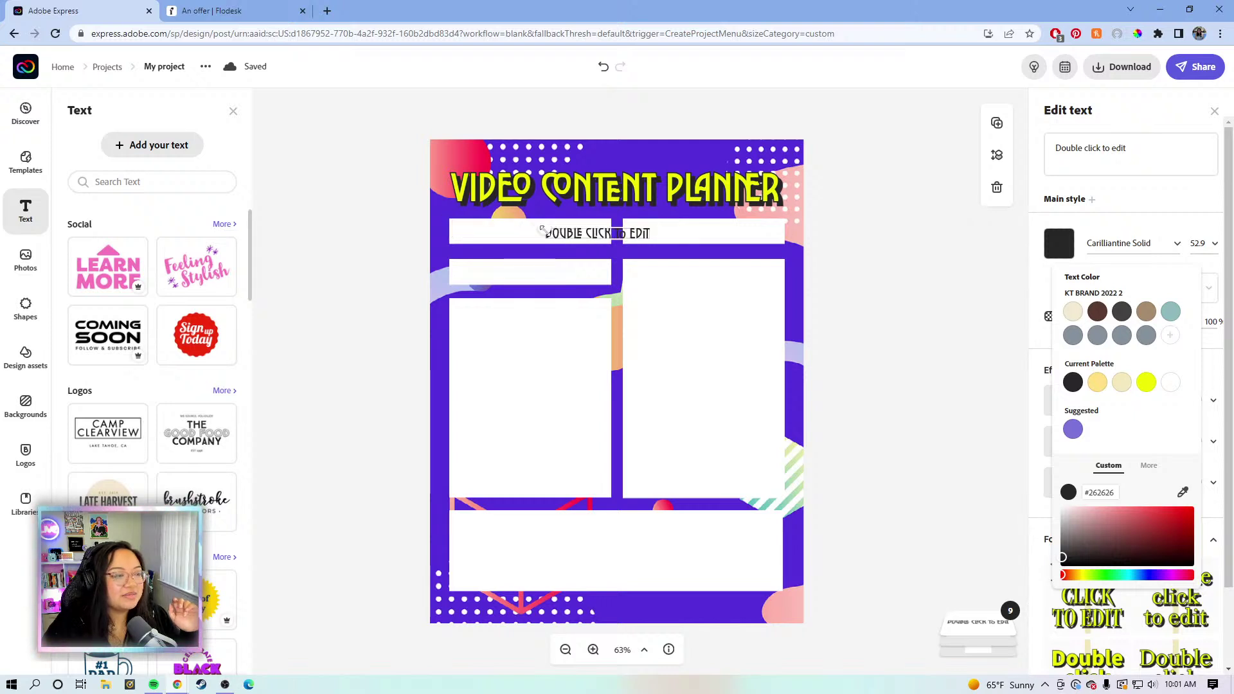
left_click_drag(628, 237, 580, 236)
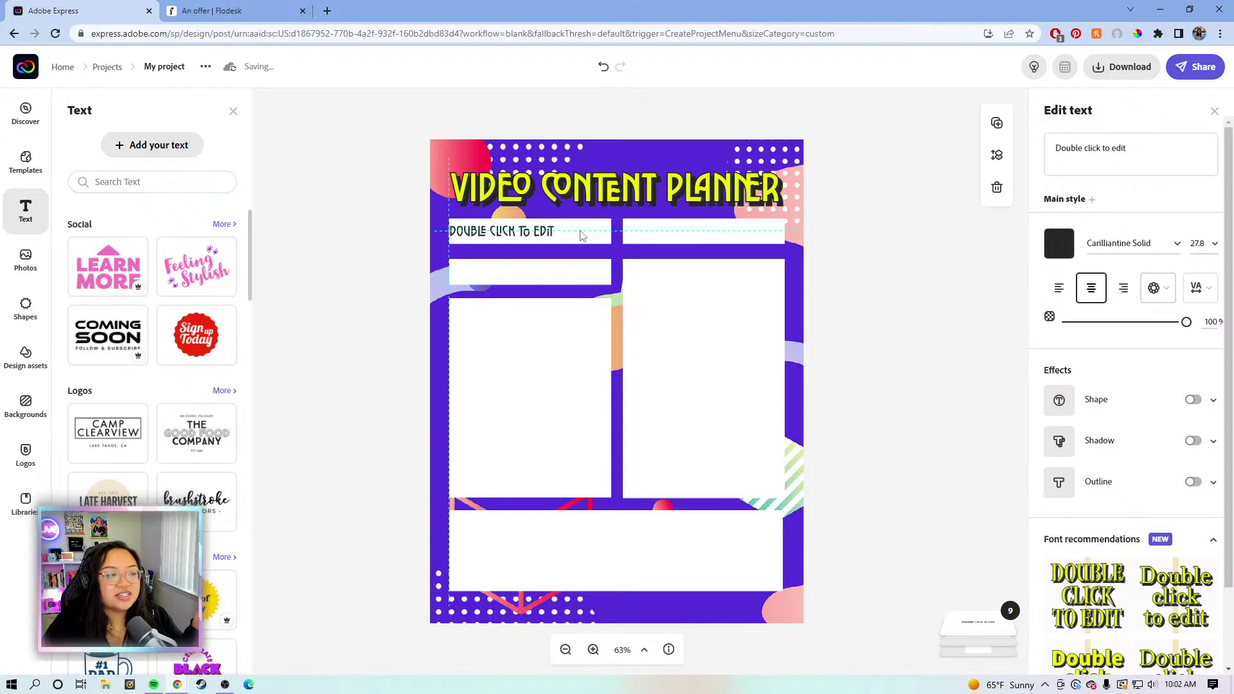
left_click_drag(580, 236, 584, 236)
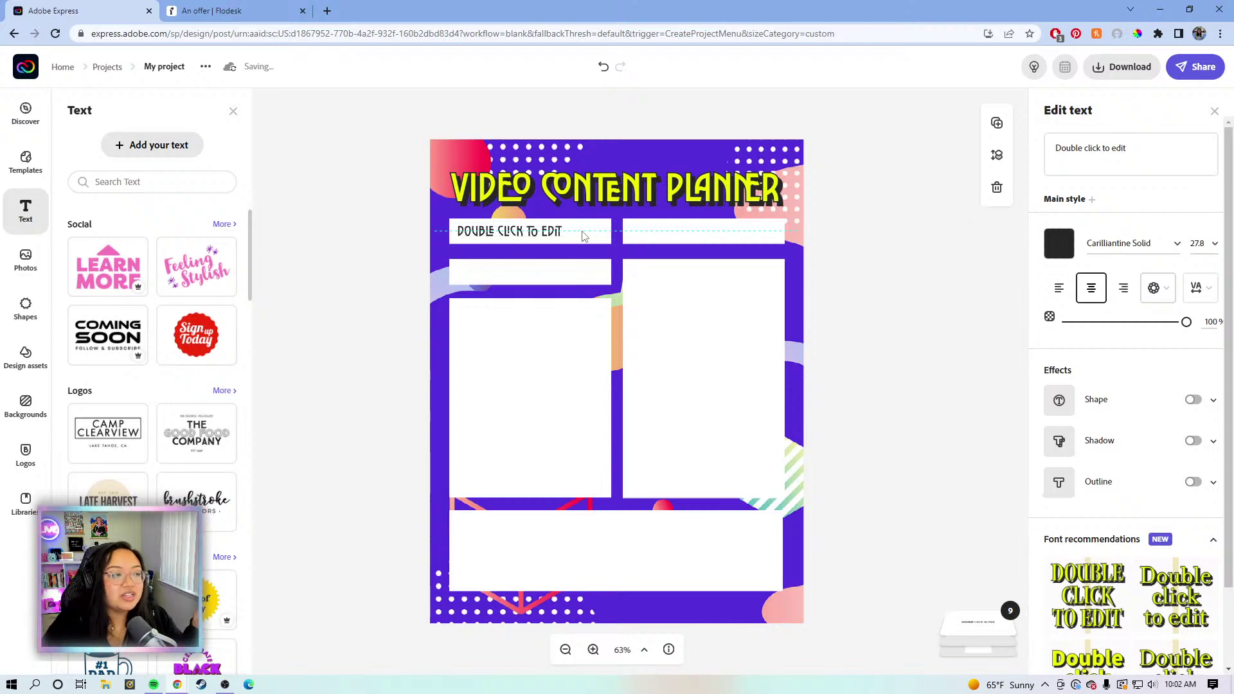
left_click_drag(584, 236, 582, 236)
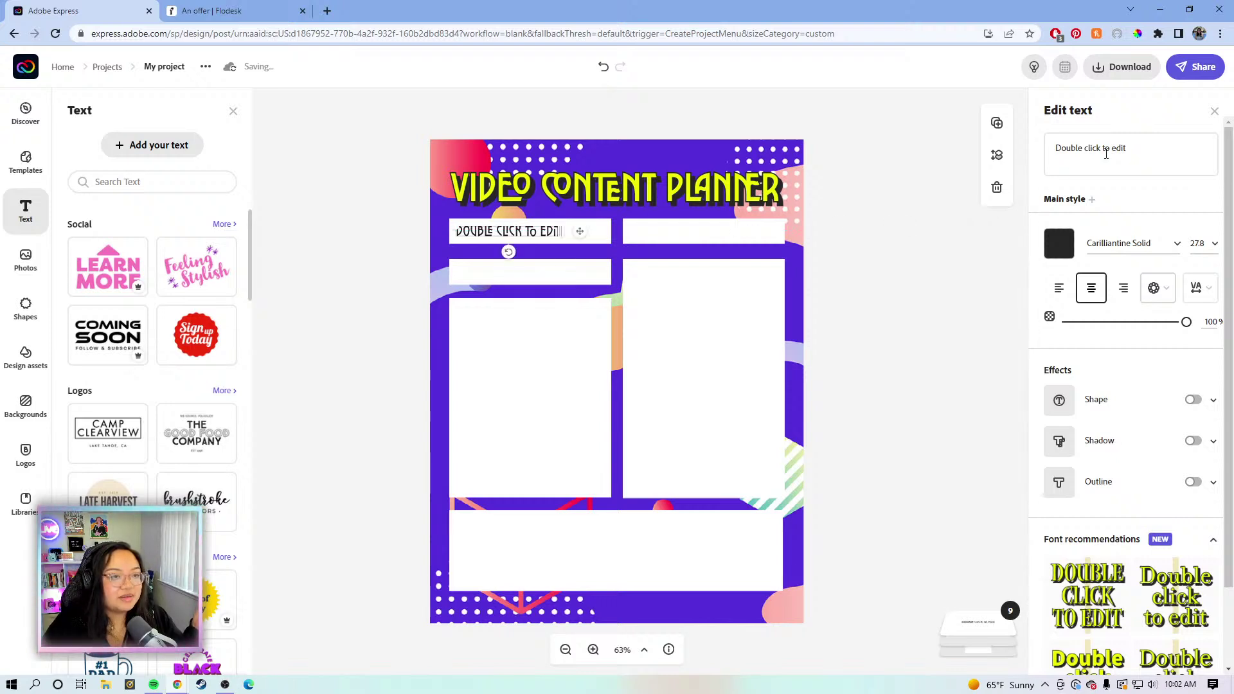
- Replace the placeholder text in the top-left box with "Title"
left_click(1105, 149)
left_click_drag(1149, 147, 1061, 155)
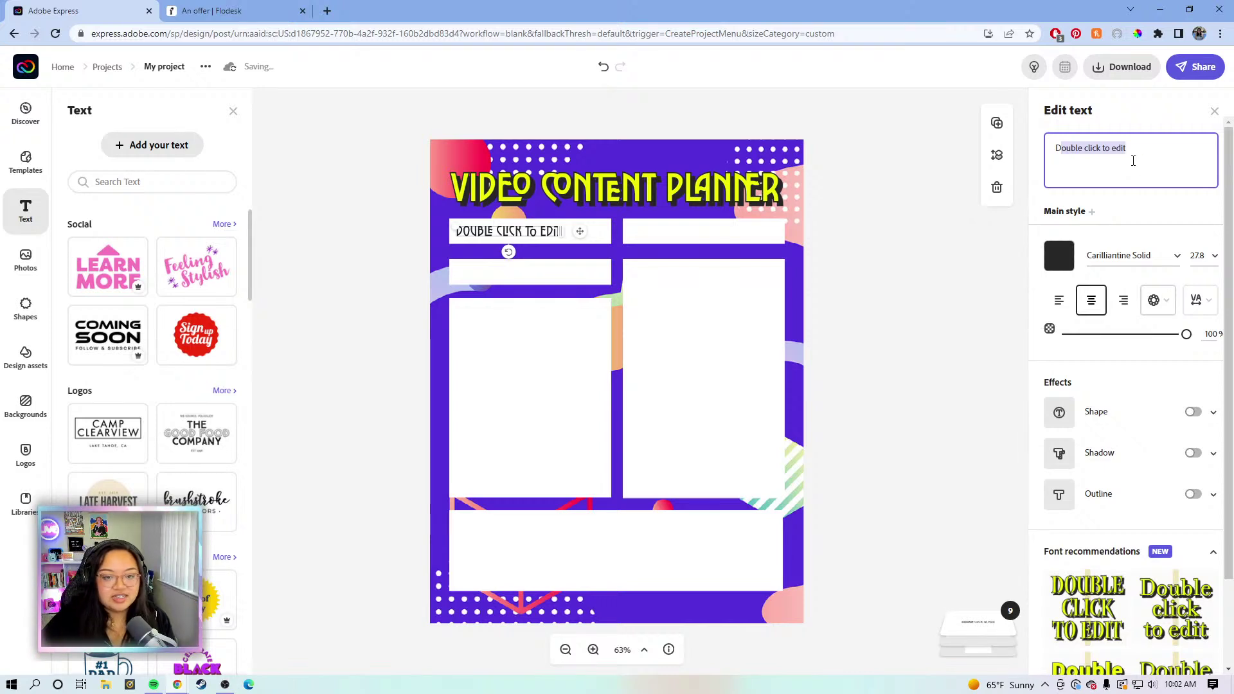
key("BackSpace")
key("BackSpace")
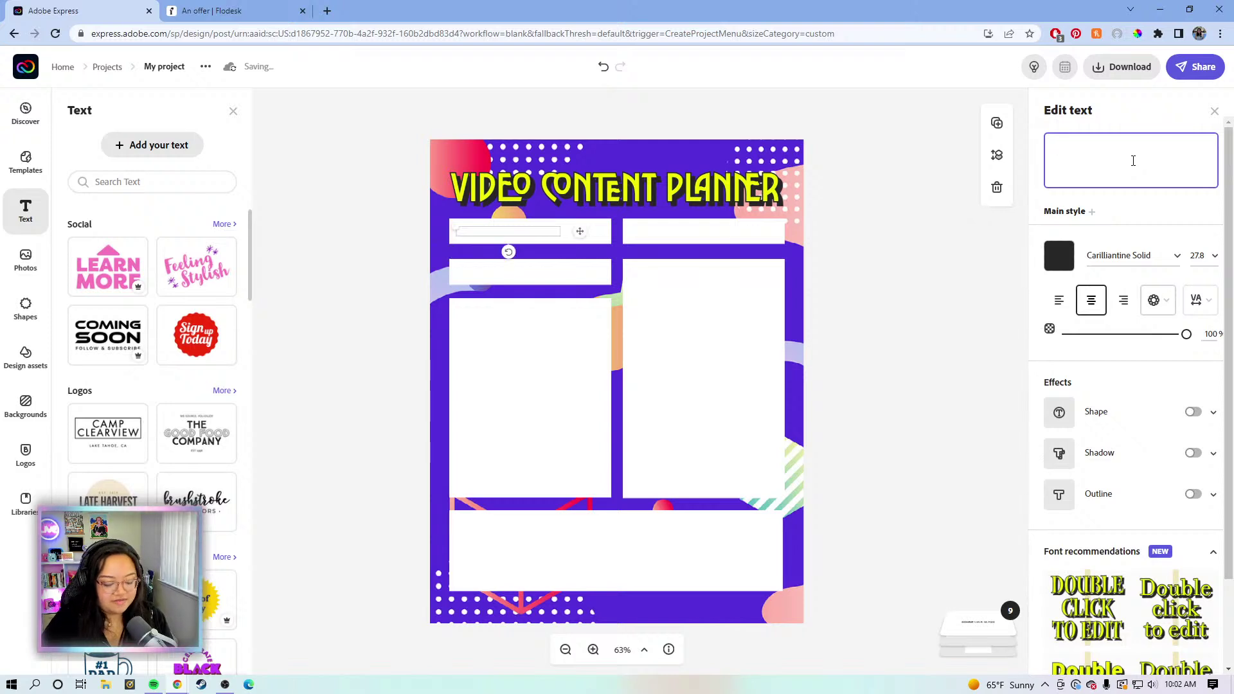
type("Title")
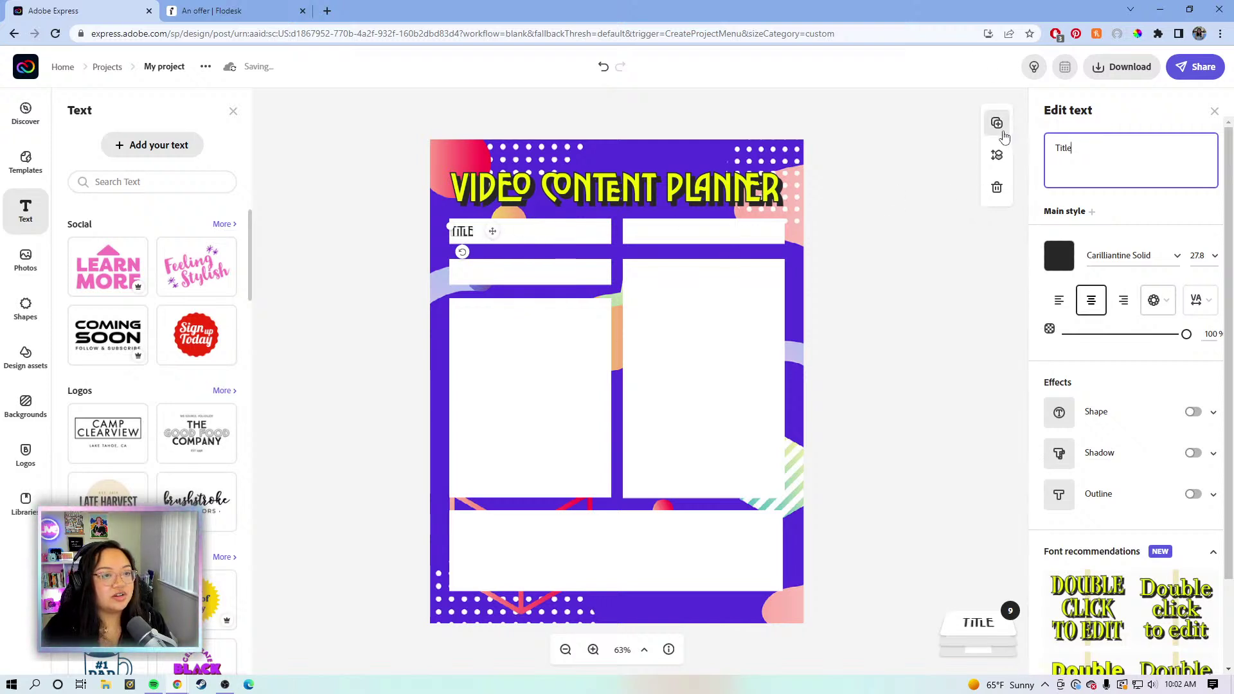
- Place a copy of the Title label in the top-right box, change it to "Publish Date", and widen it to one line
left_click_drag(492, 232, 673, 236)
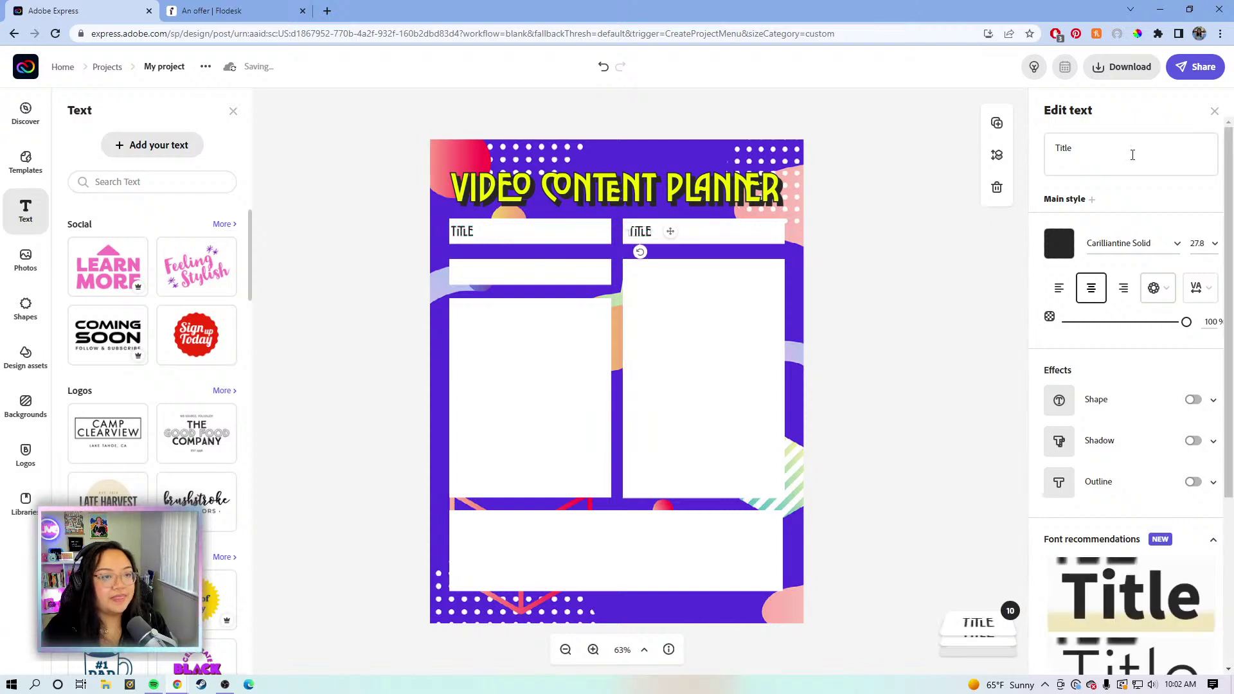
left_click(1126, 155)
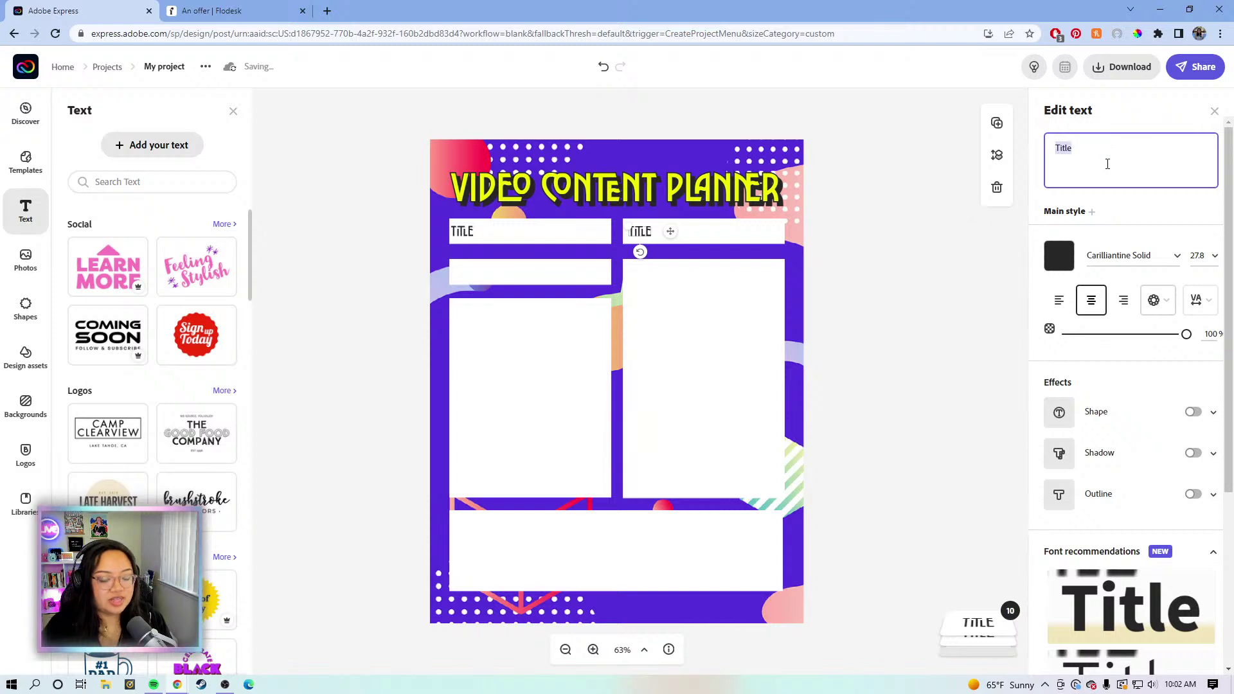
type("Pu")
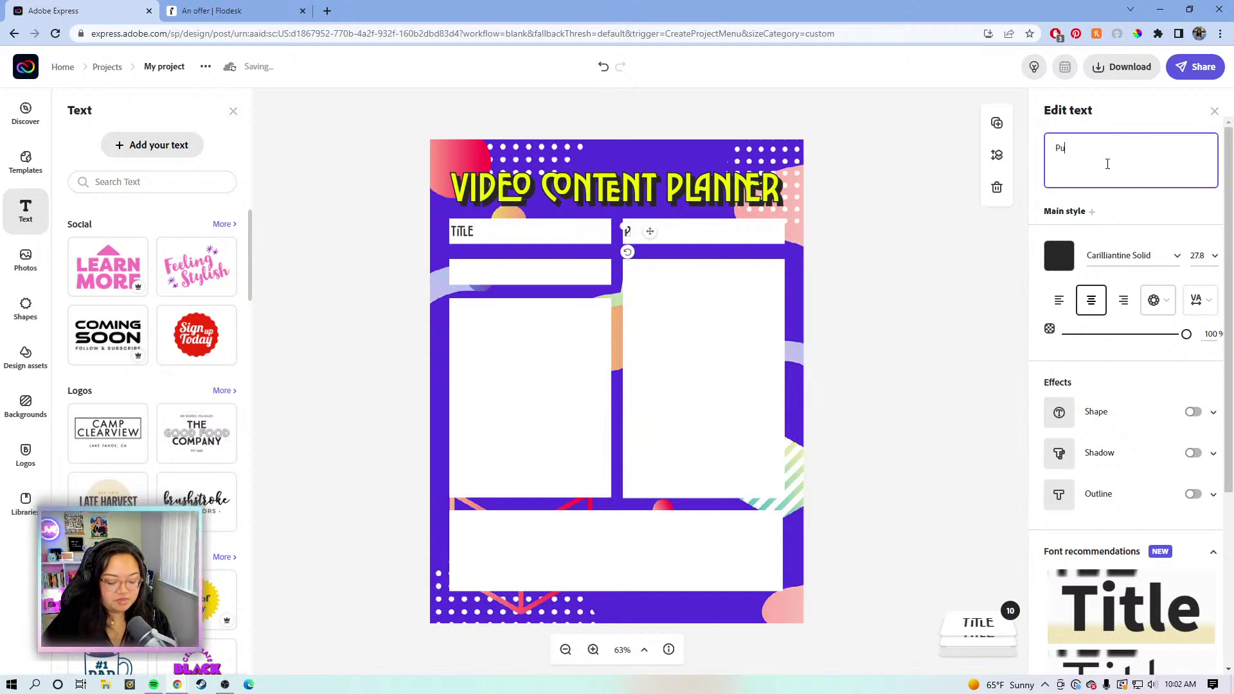
type("blish Date")
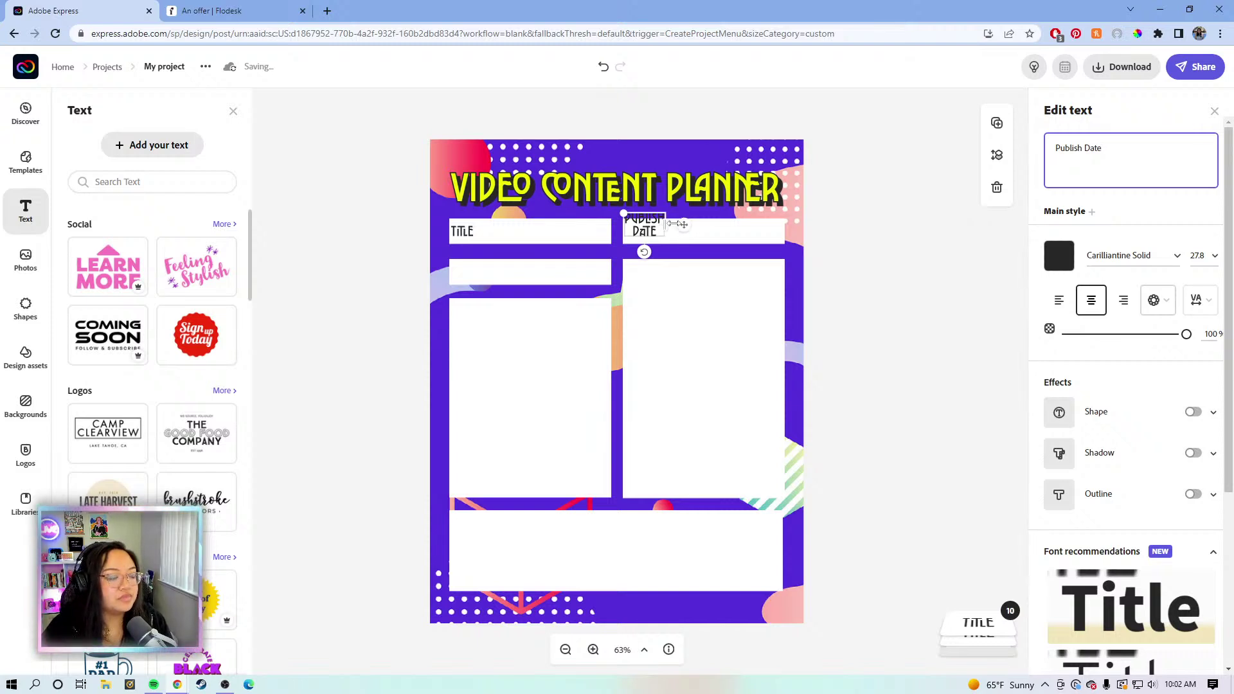
left_click_drag(675, 224, 719, 232)
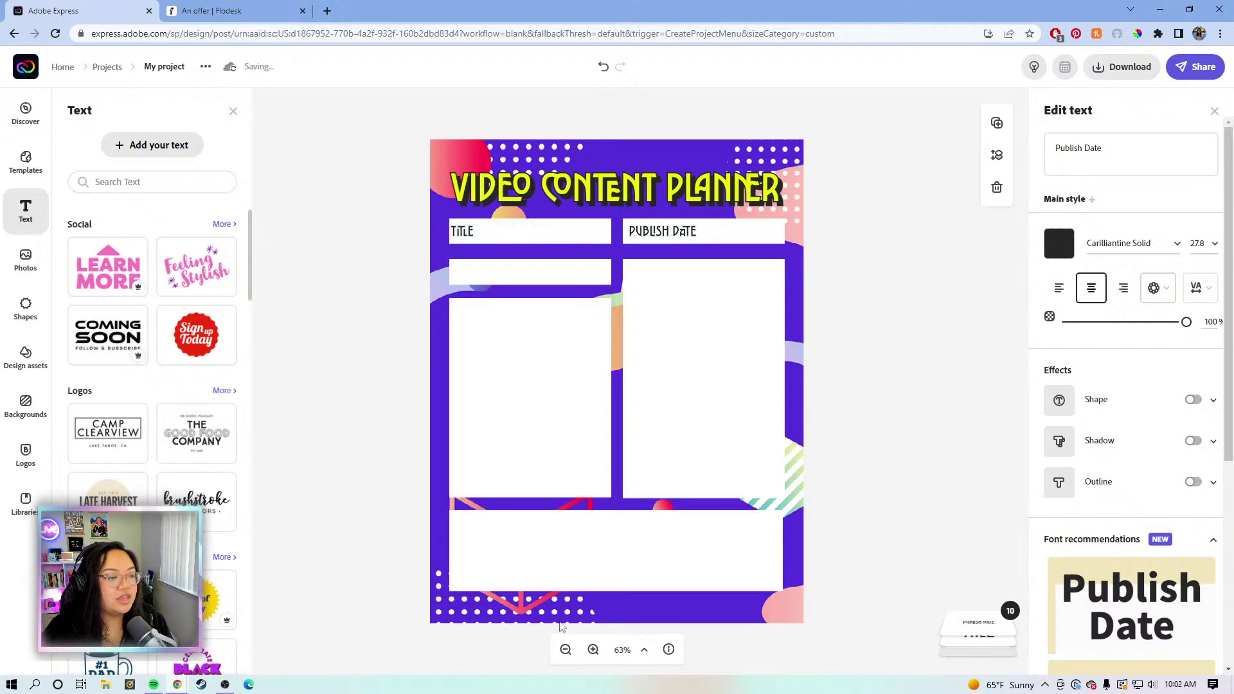
- Nudge the Publish Date label left until it sits close to the left edge of its box
left_click(592, 650)
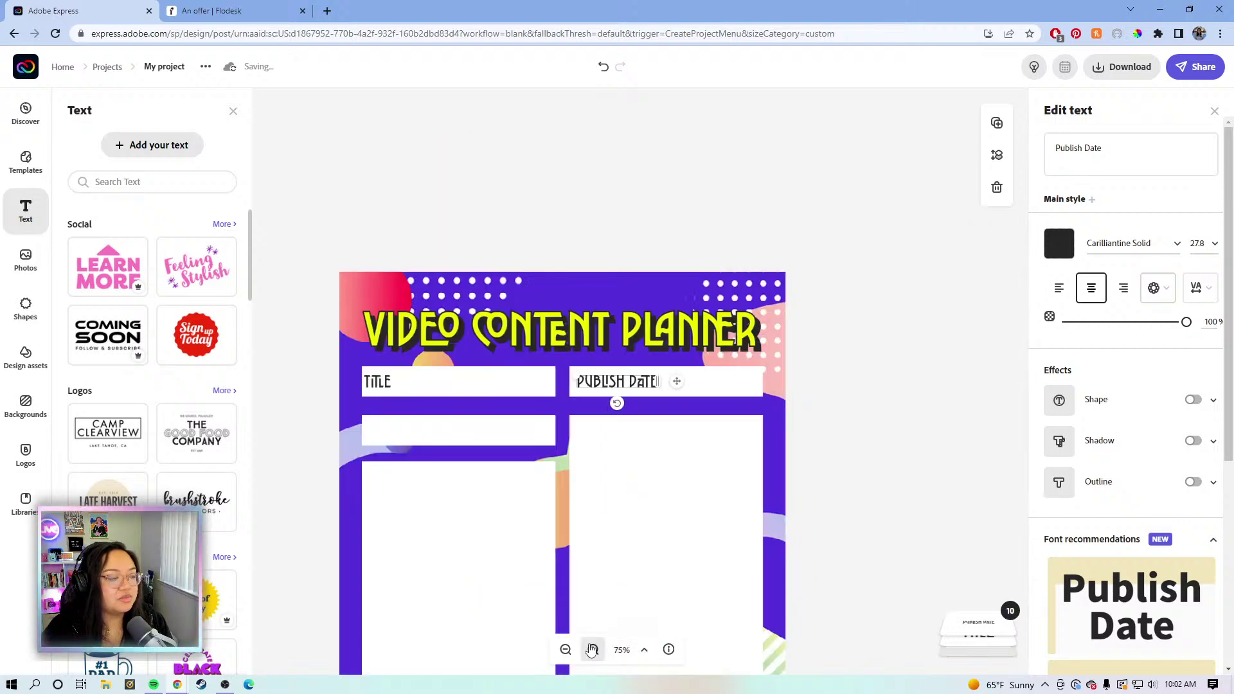
left_click(593, 649)
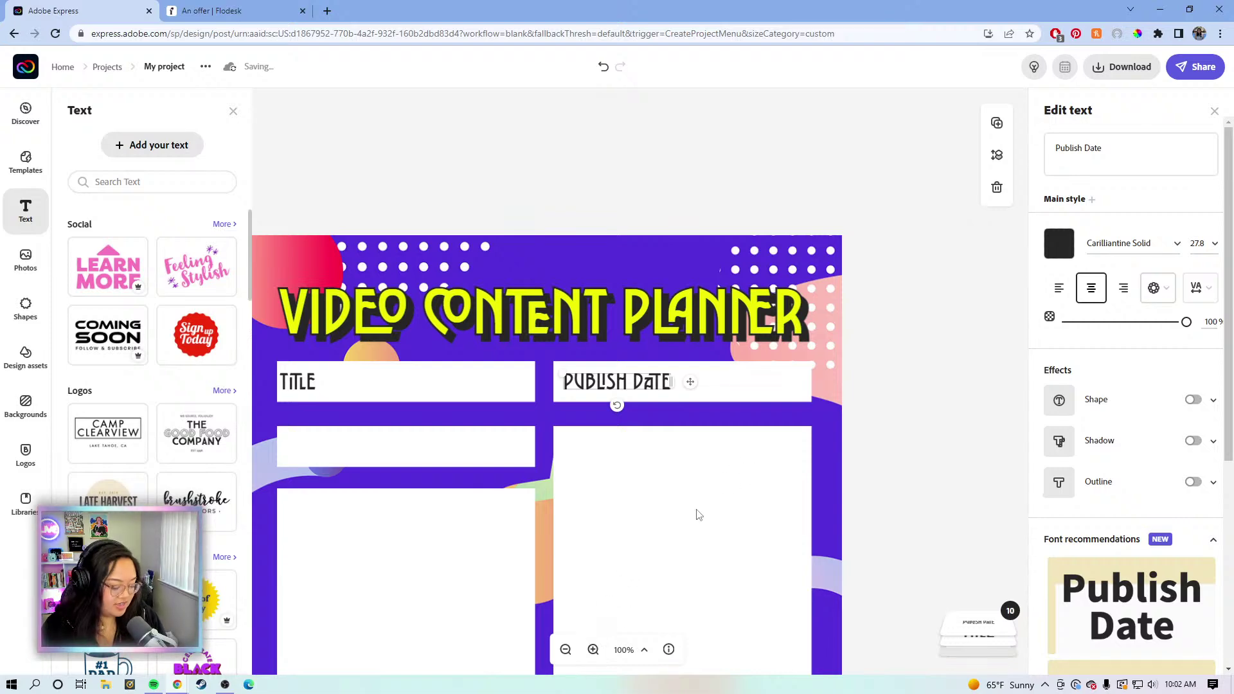
left_click_drag(635, 495, 742, 302)
scroll(743, 302, "down", 2)
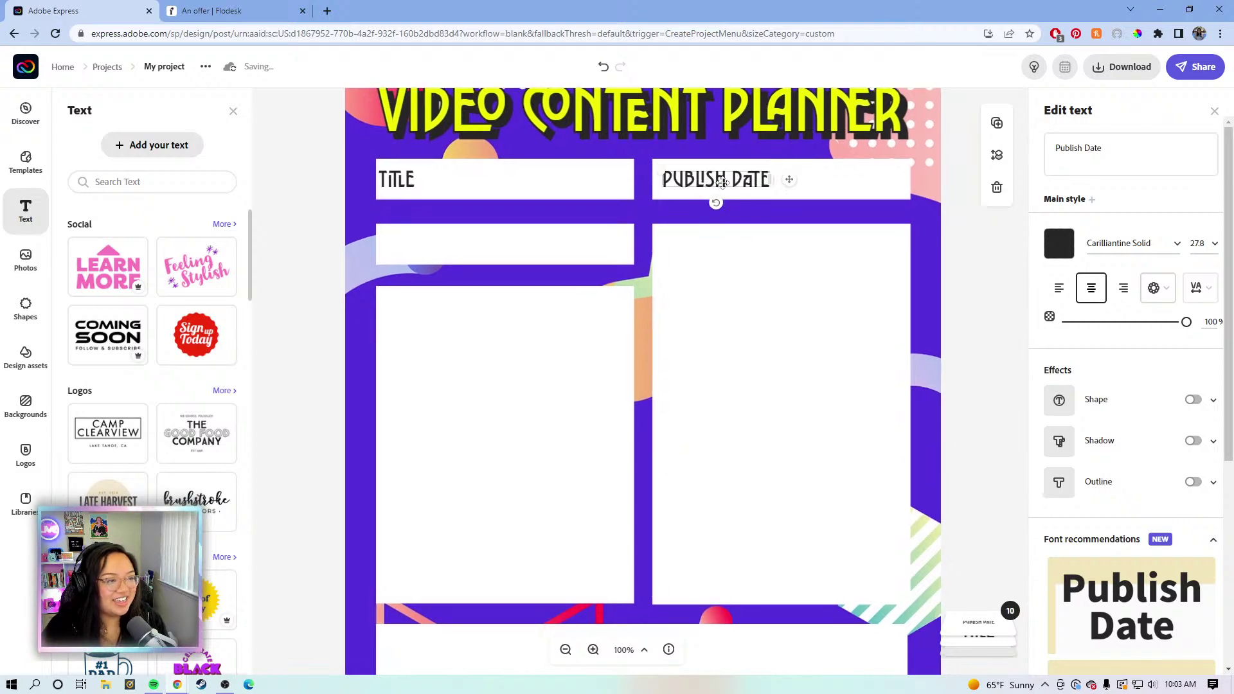
key("Left")
key("Left")
key("Left")
key("Left")
key("Left")
key("Left")
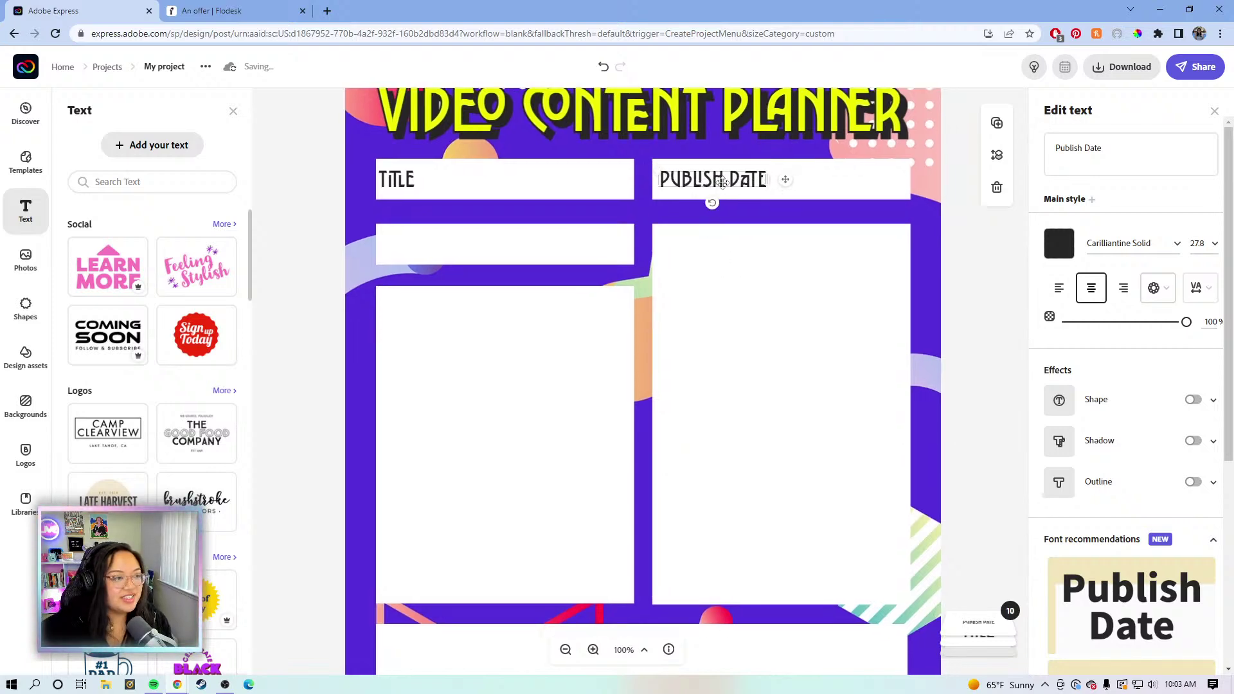
key("Left")
key("Left")
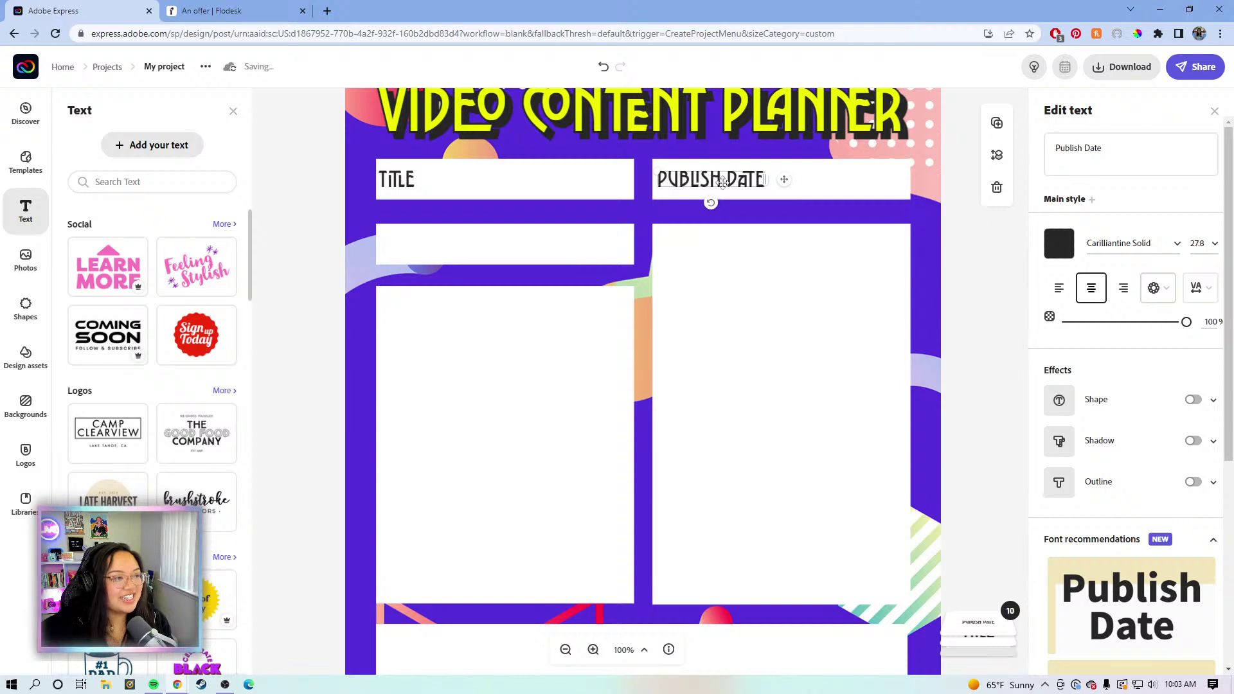
key("Left")
key("Left")
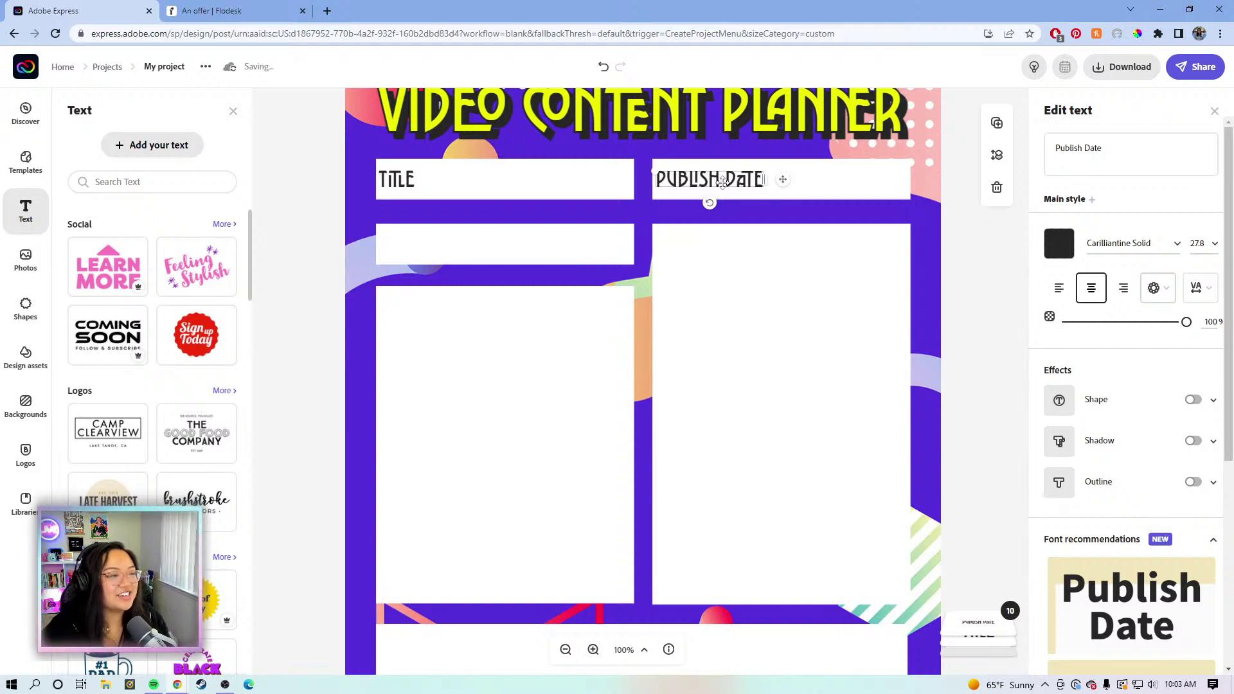
- Nudge the Title label slightly right within its box
left_click(392, 187)
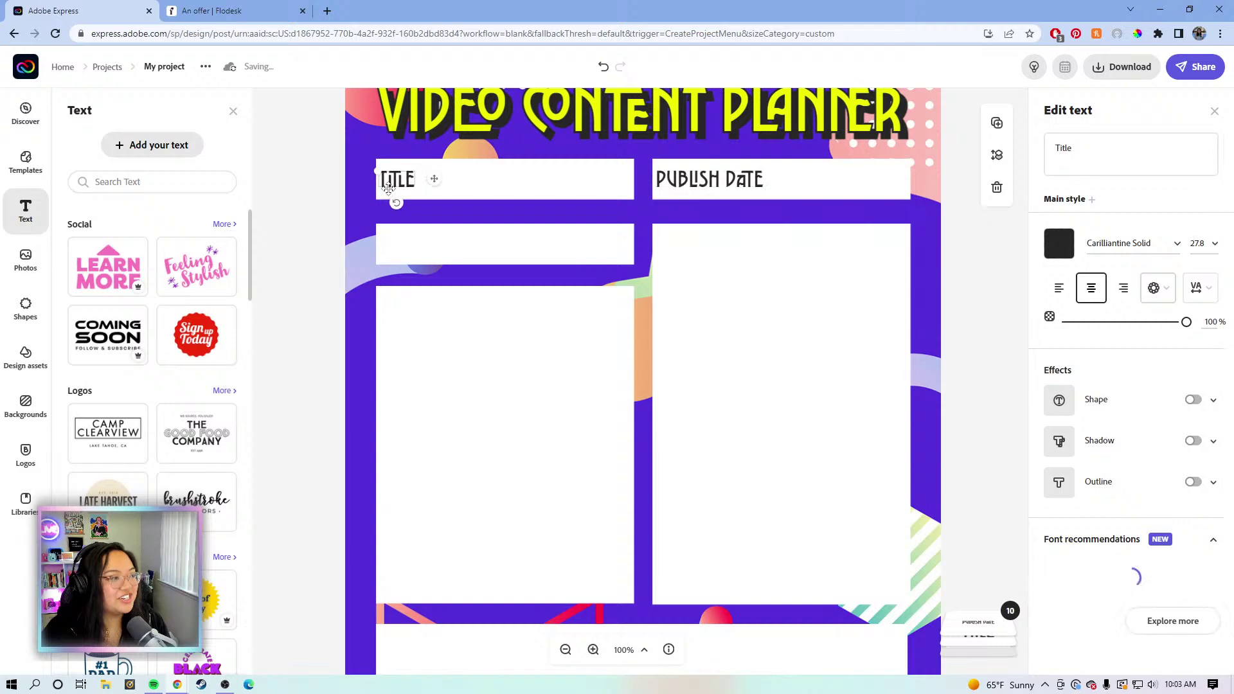
key("Right")
key("Right")
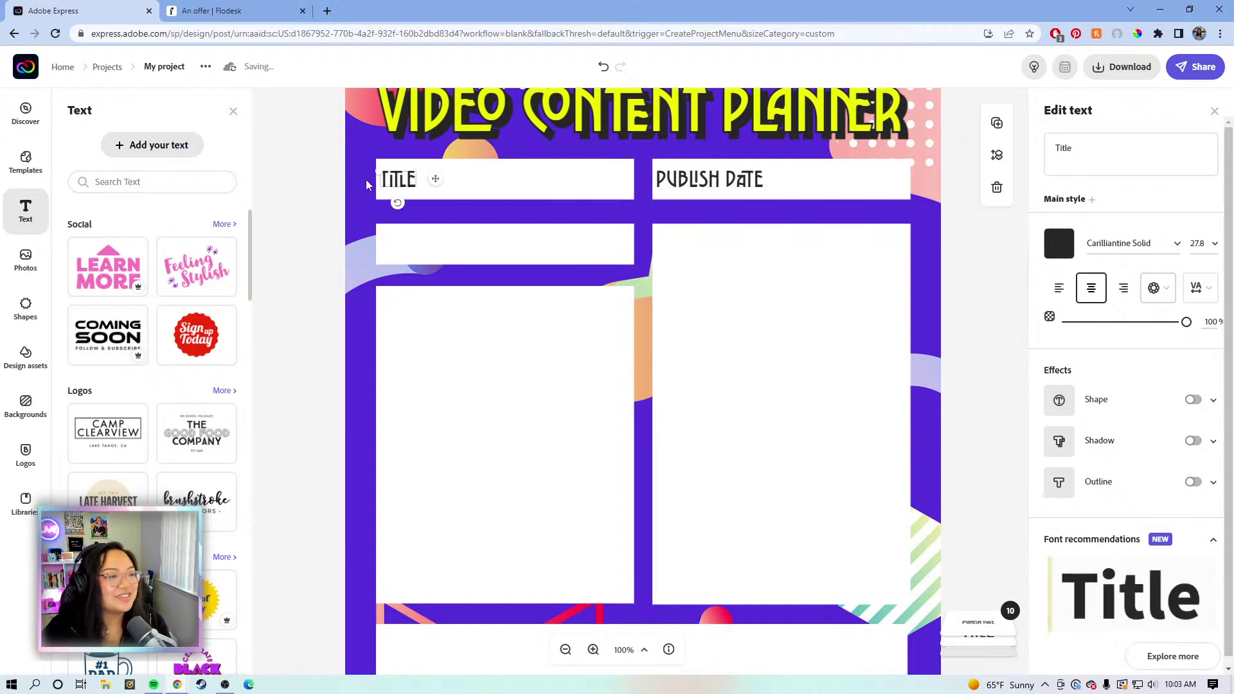
- Place a copy of the Publish Date label in the empty box below Title and change its text to "Deadline"
left_click(741, 185)
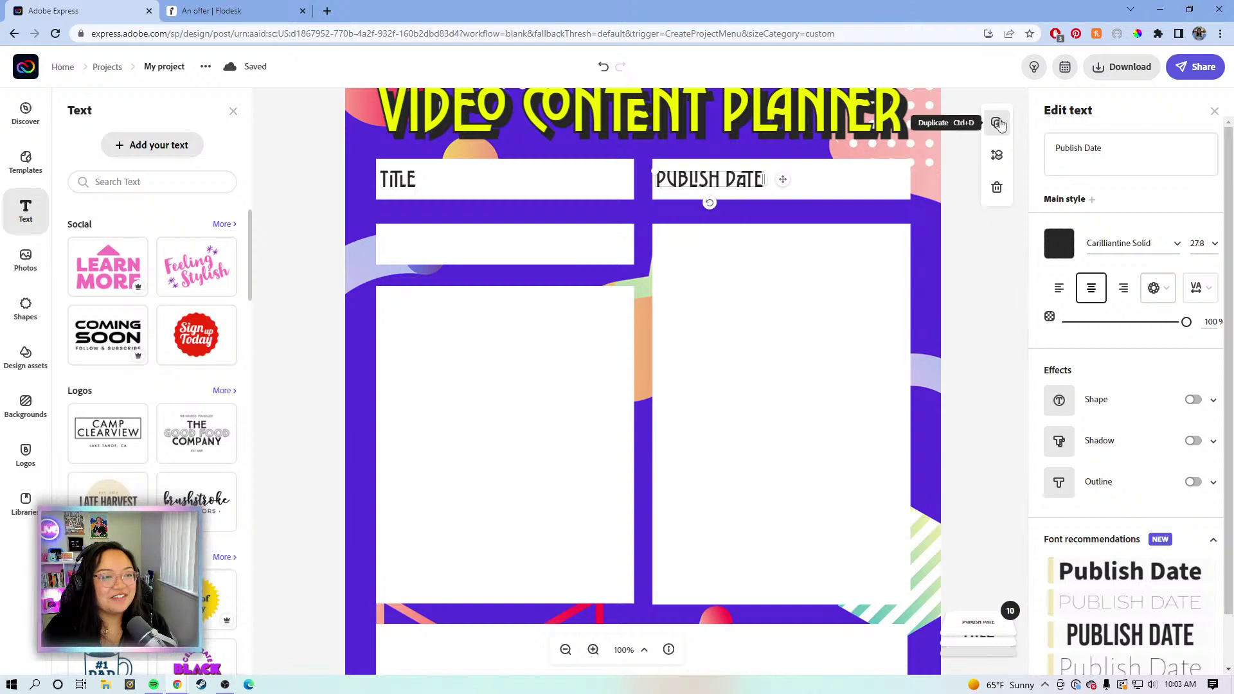
left_click(997, 122)
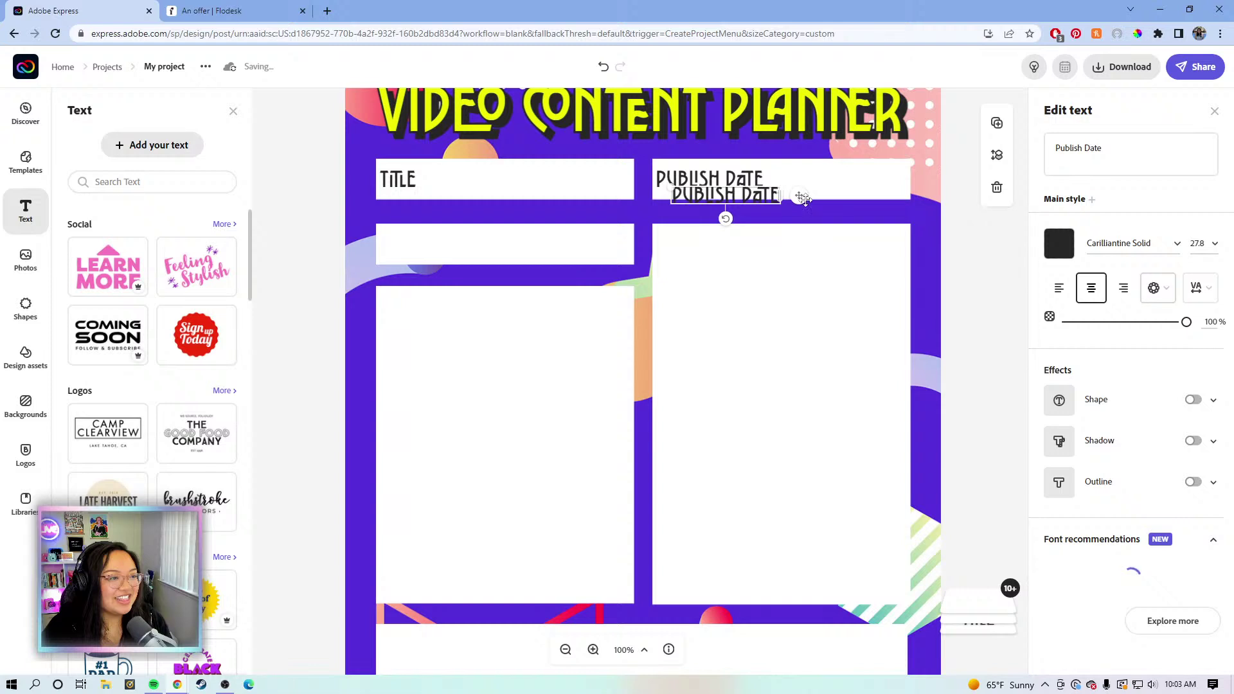
left_click_drag(798, 195, 512, 245)
left_click(1129, 156)
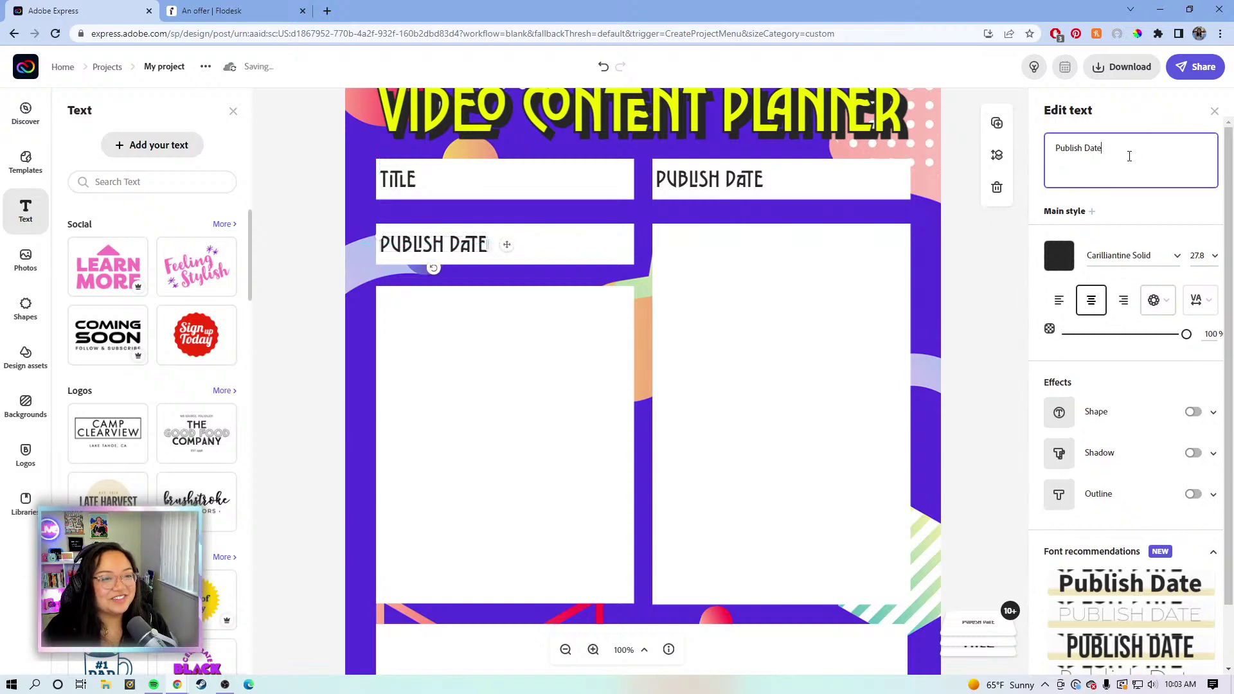
left_click_drag(1111, 151, 1036, 159)
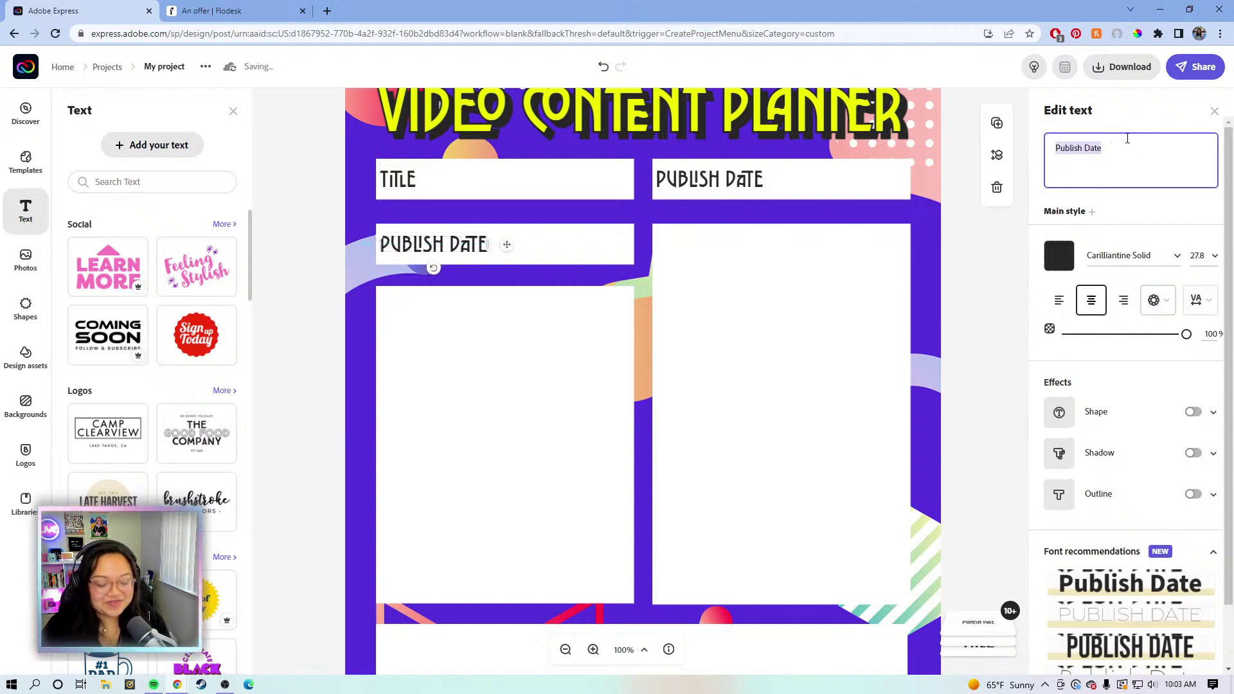
type("D")
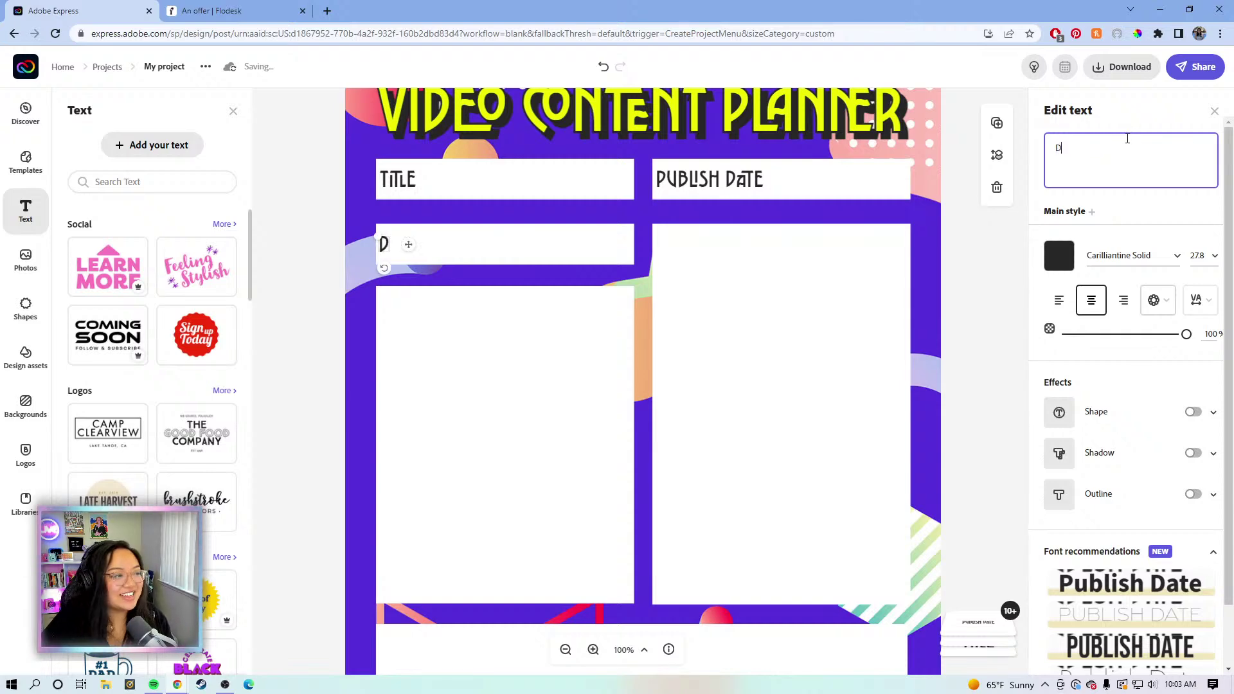
type("ea")
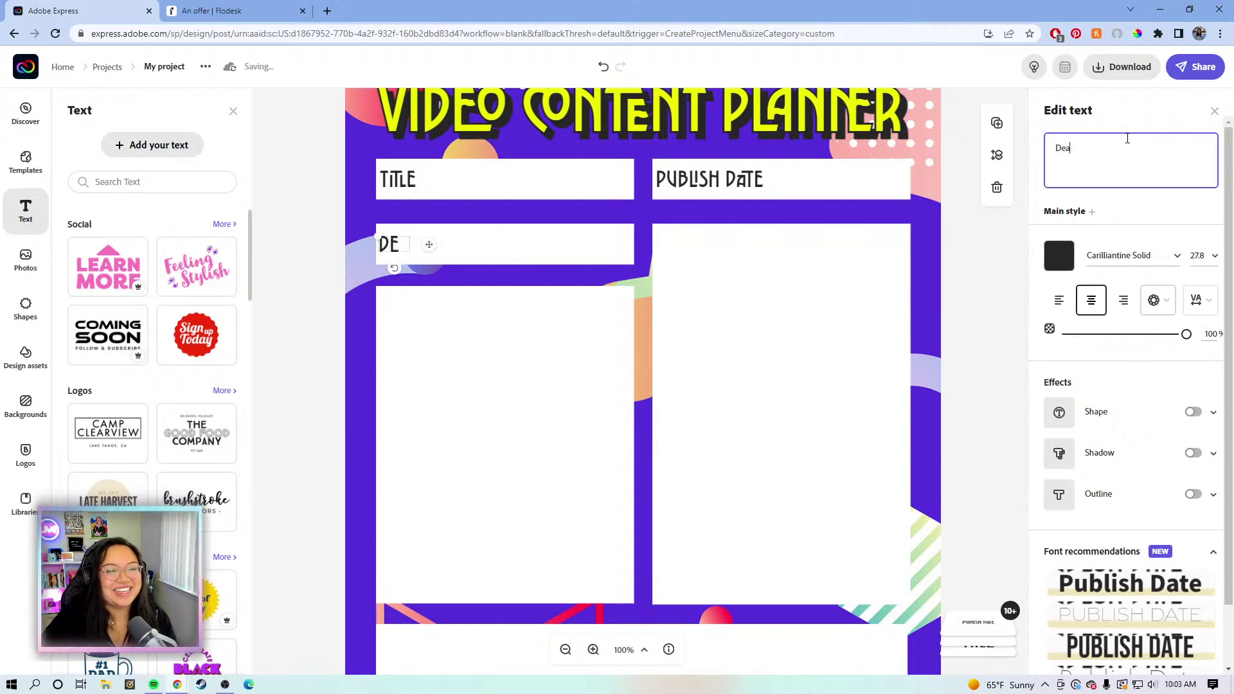
type("dline")
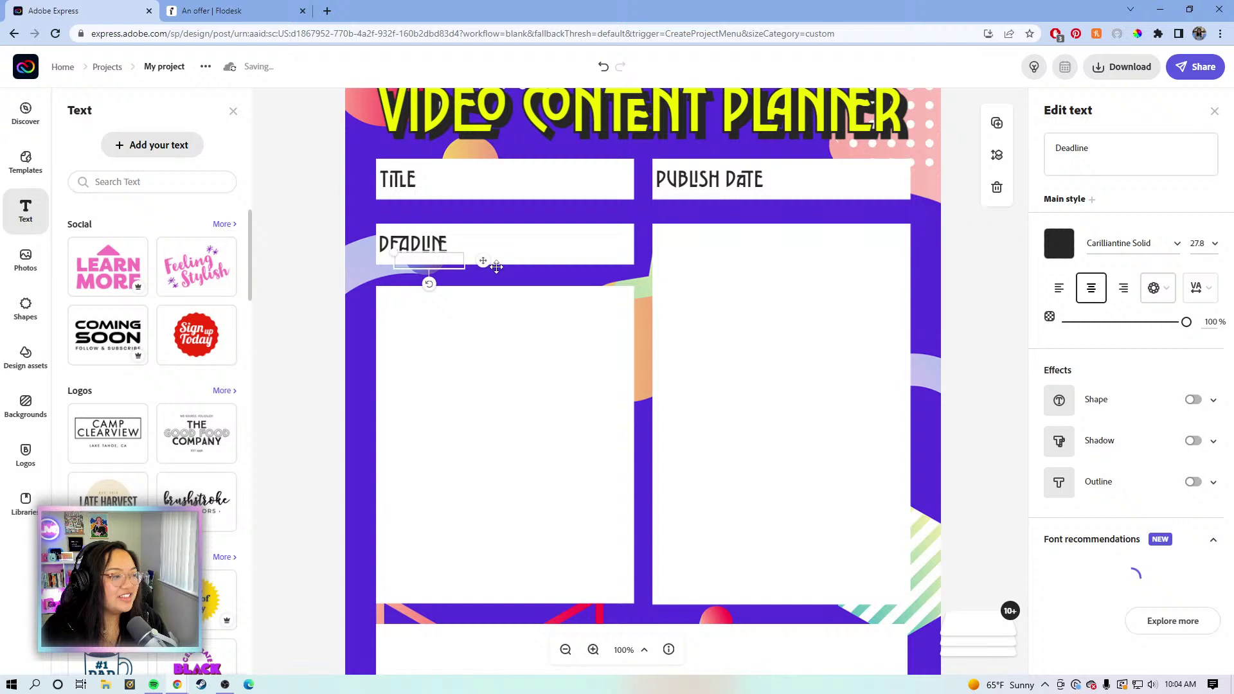
- Place a copy of the Deadline label atop the large box below Publish Date, change it to "Shot List", and fit it on one line
left_click_drag(488, 259, 758, 247)
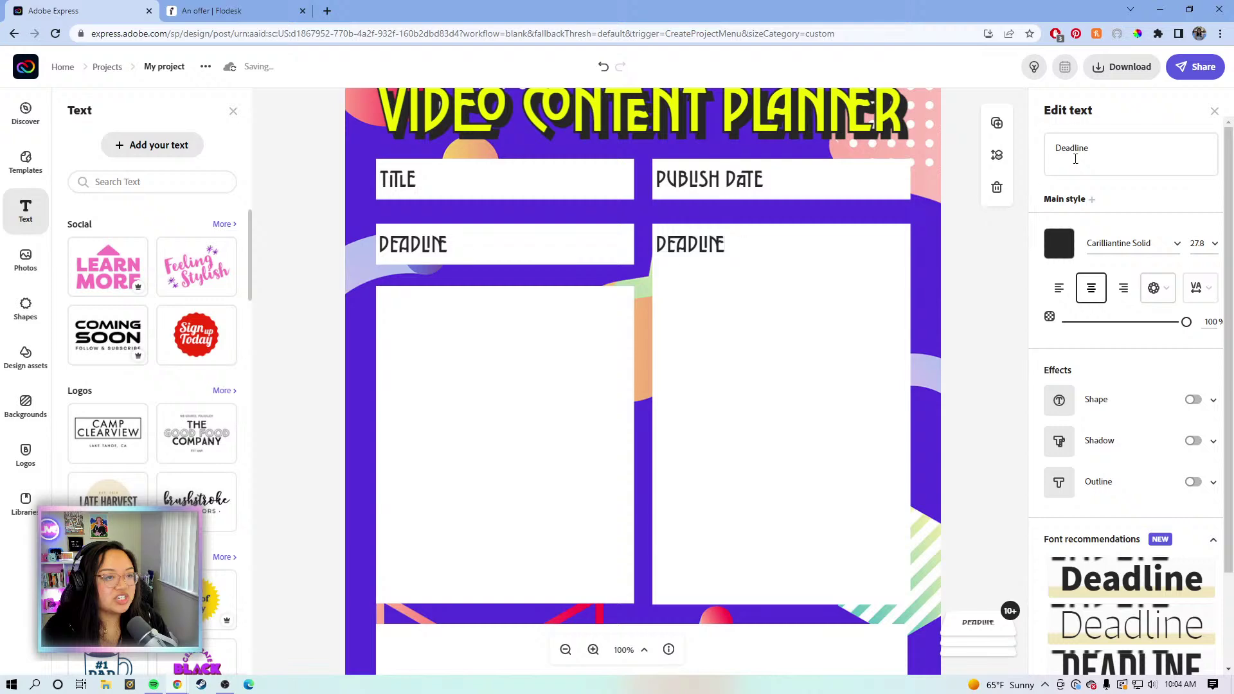
left_click(1094, 147)
left_click_drag(1096, 147, 1072, 146)
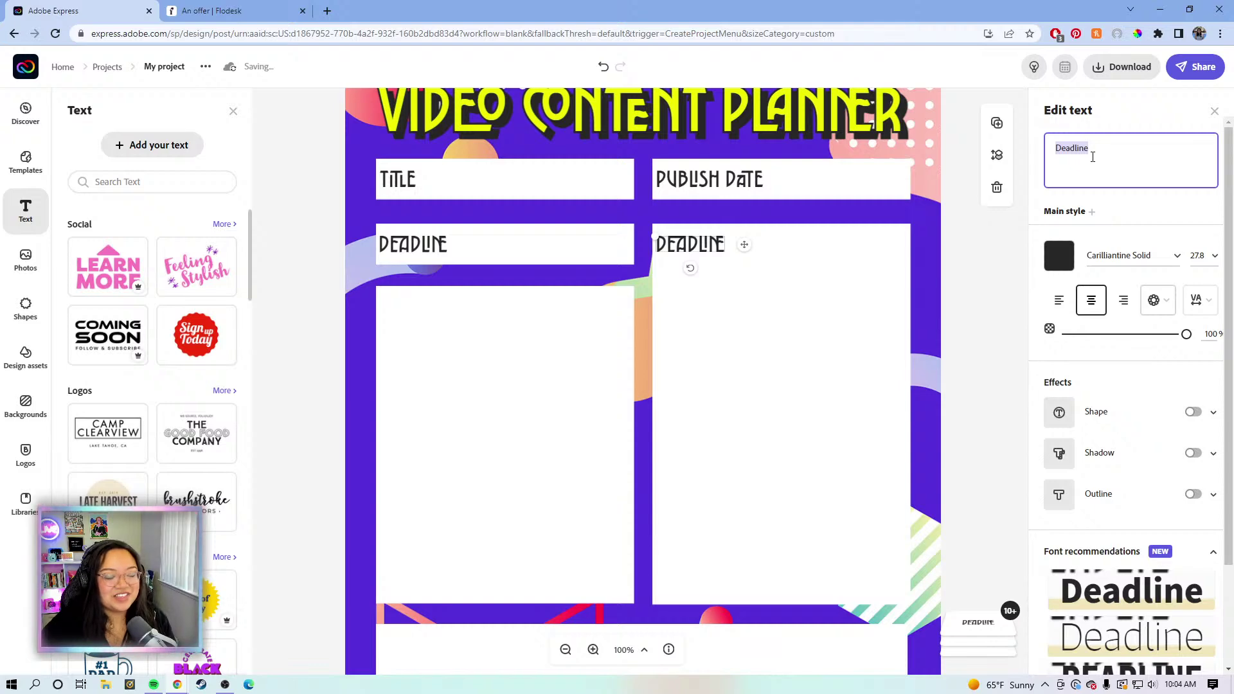
key("BackSpace")
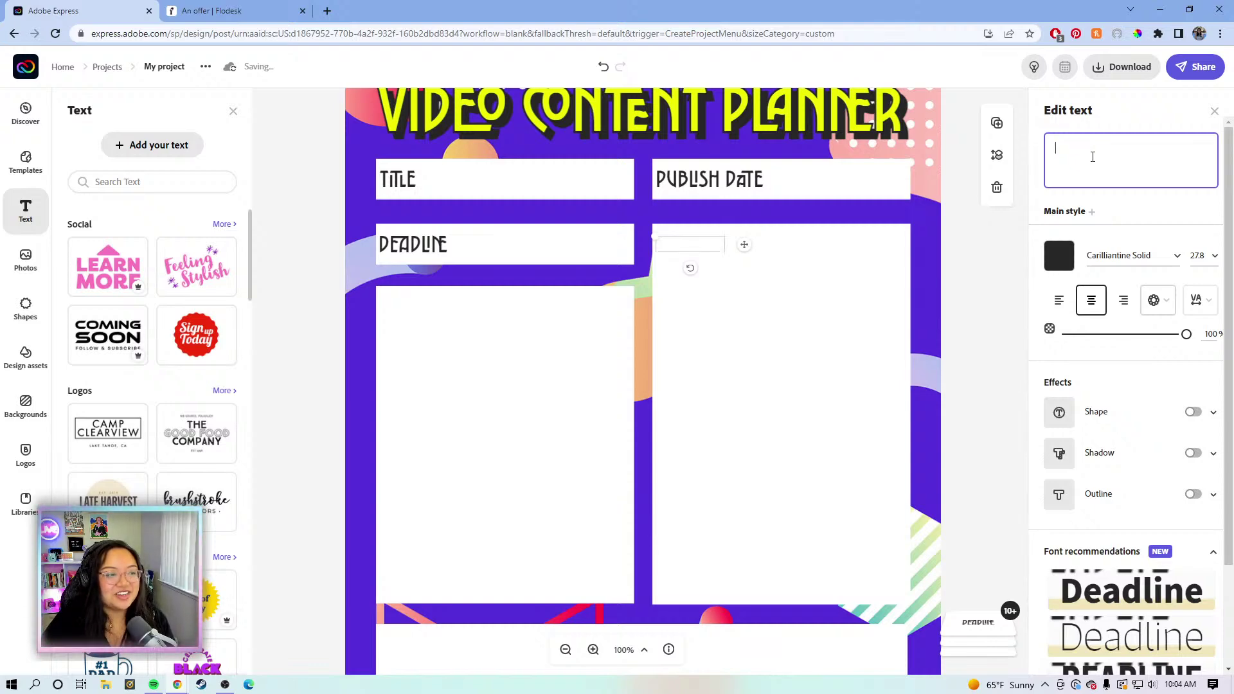
type("Sh")
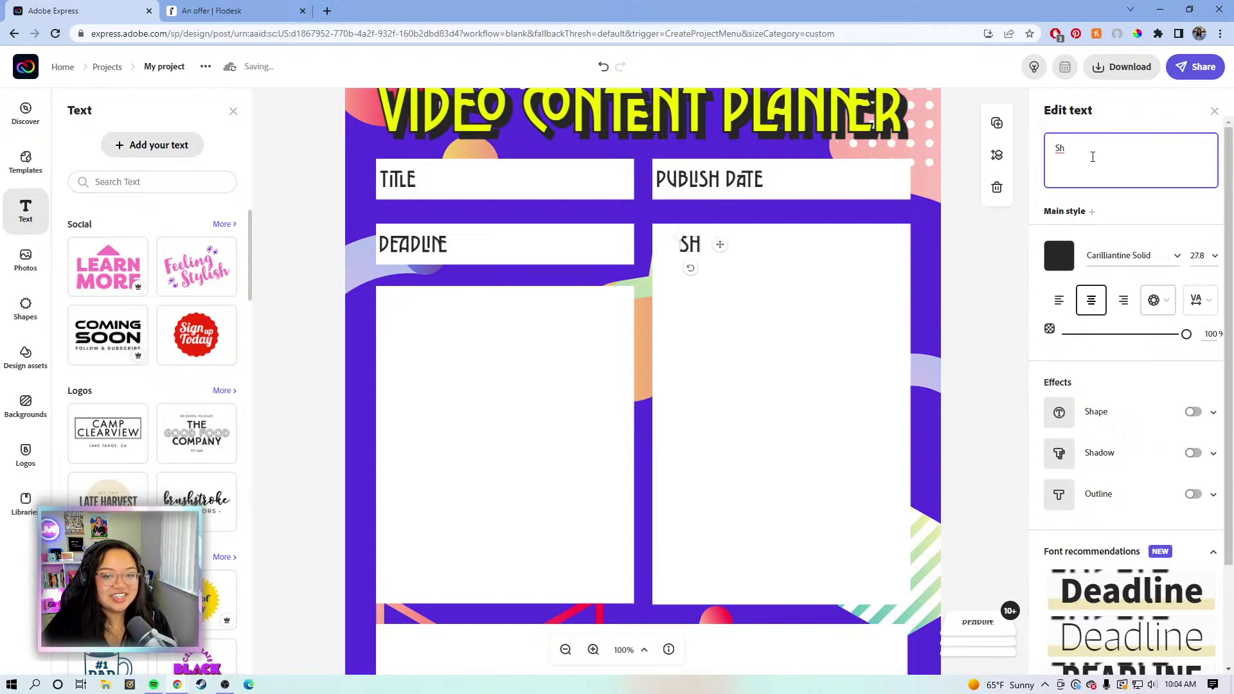
type("ot")
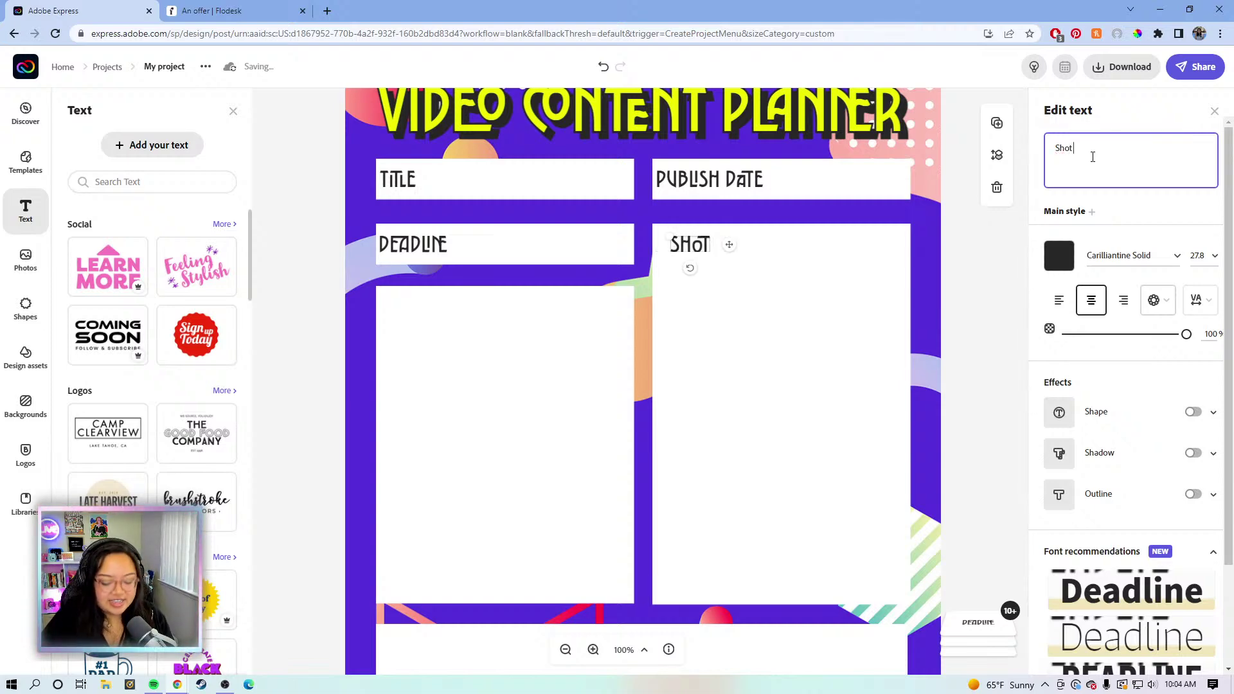
type(" List")
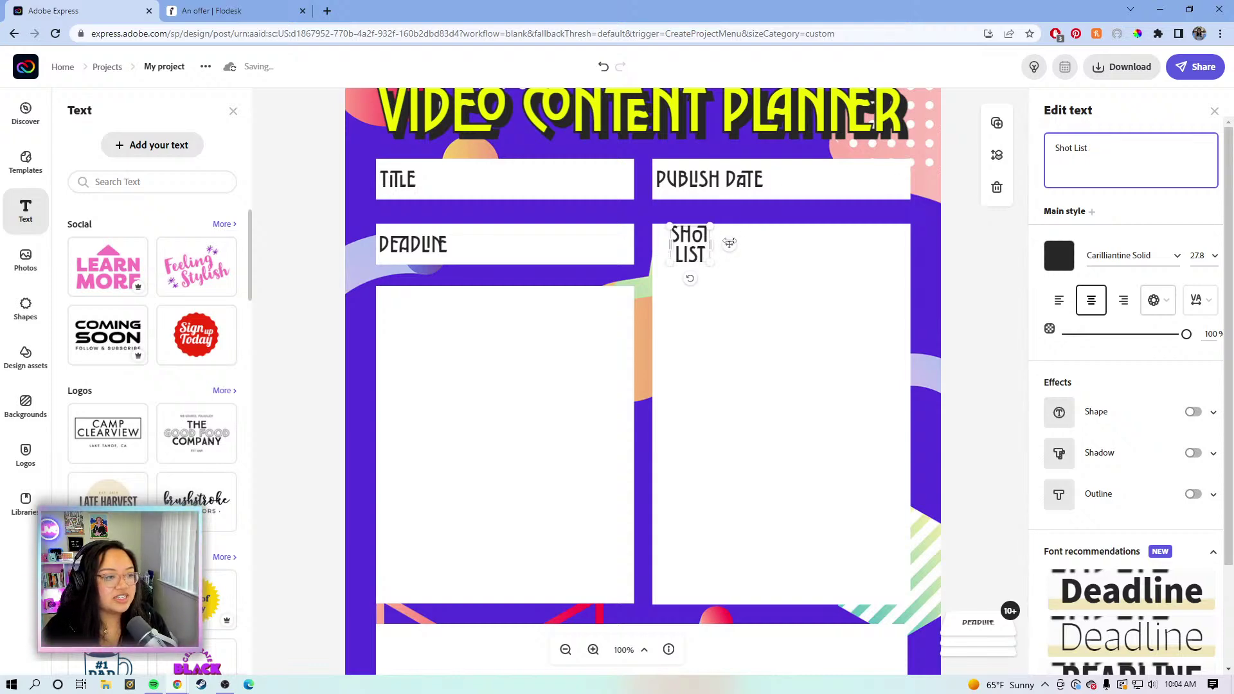
mouse_move(753, 243)
left_mouse_down()
mouse_move(779, 240)
mouse_move(759, 246)
left_mouse_up()
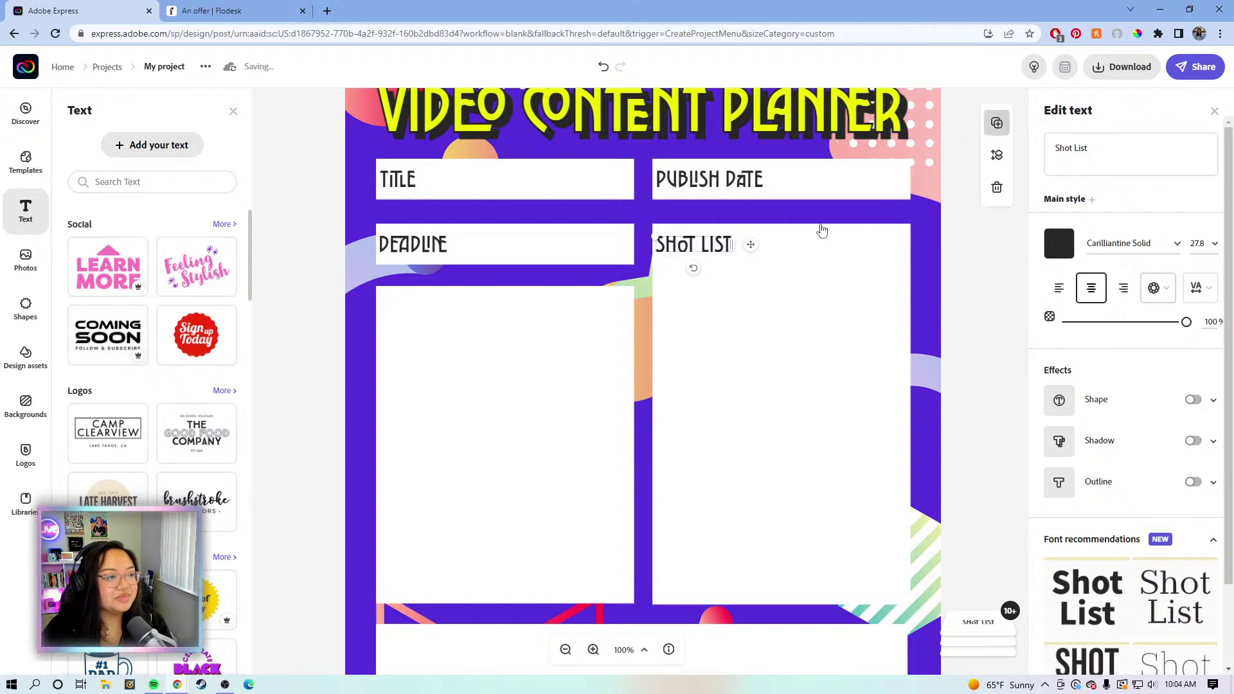
- Place a copy of the Shot List label in the upper-left corner of the large box below Deadline and change it to "Script/Outline"
key("ctrl+d")
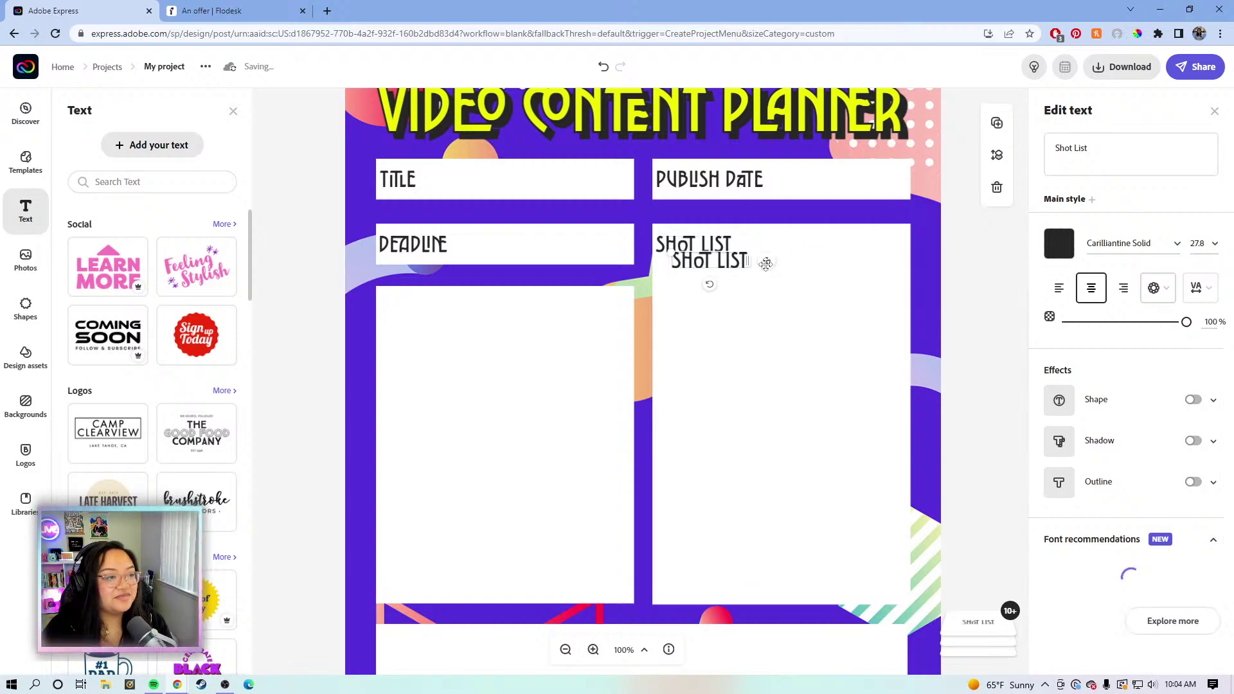
left_click_drag(767, 263, 479, 309)
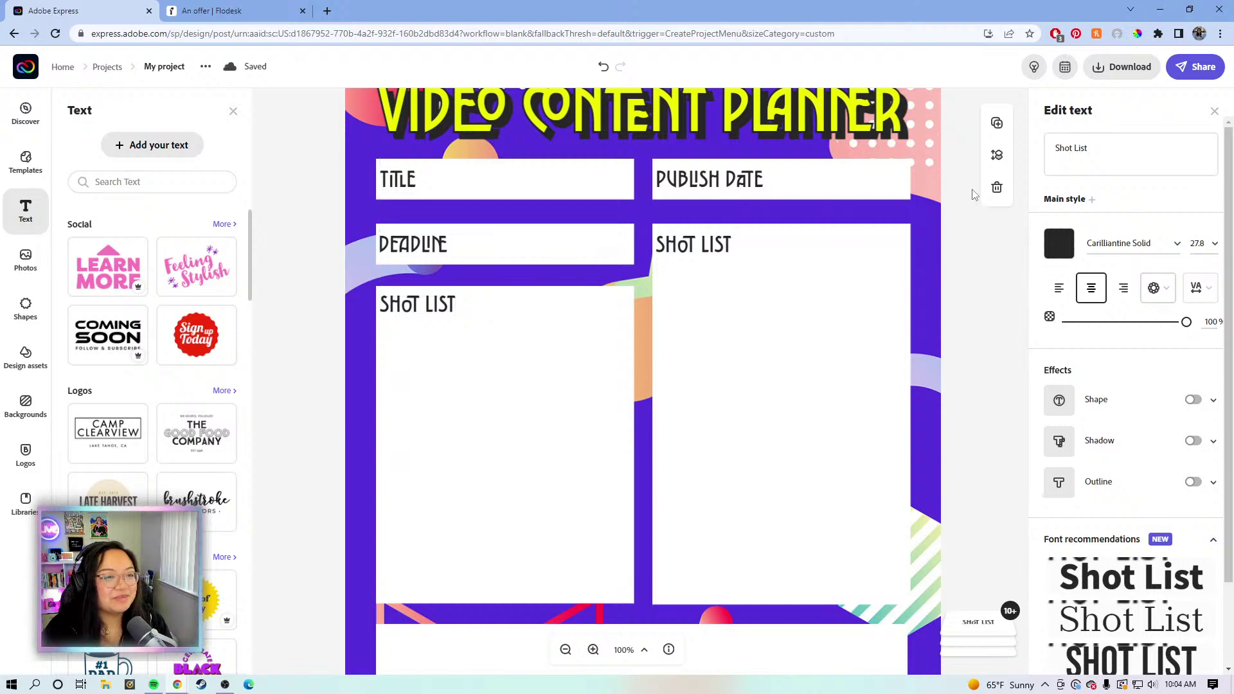
left_click(1106, 153)
left_click_drag(1103, 152, 1049, 149)
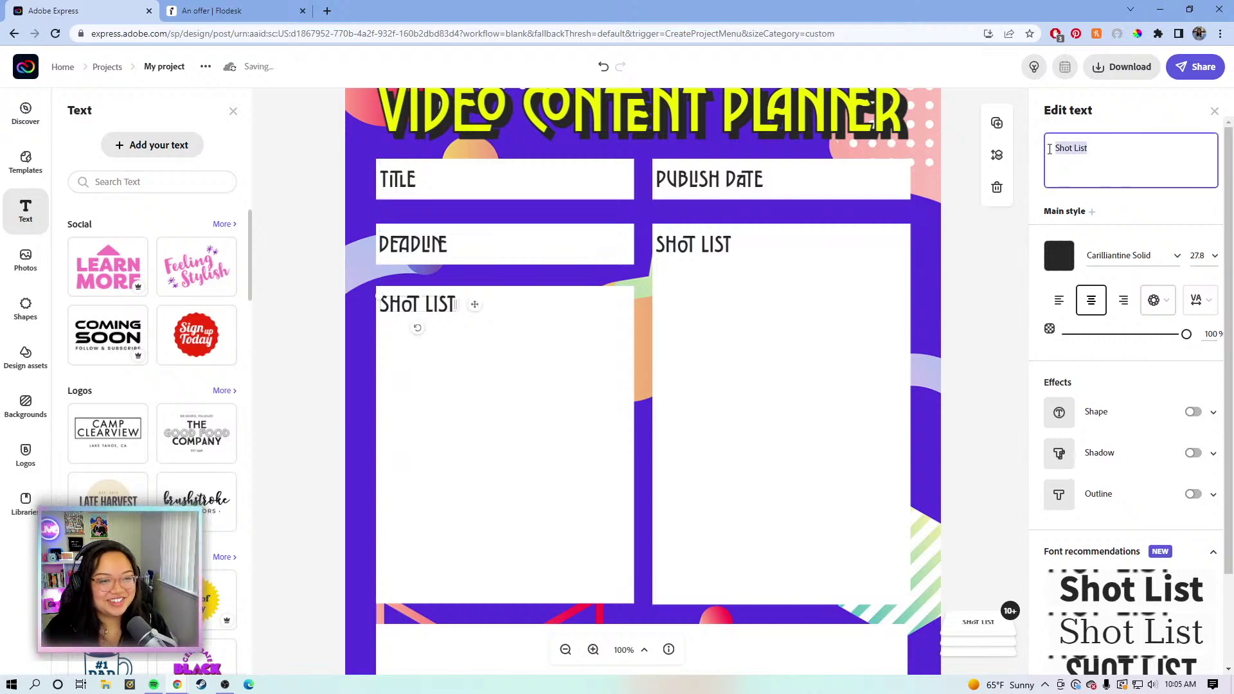
type("SA")
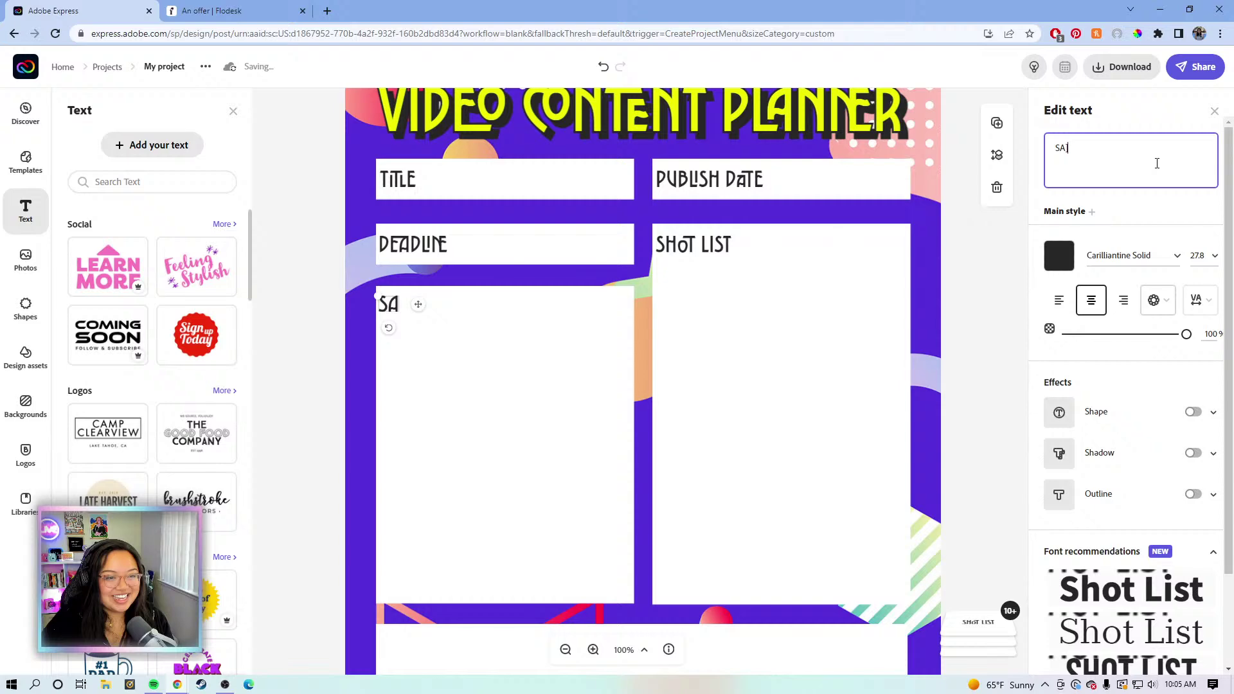
key("BackSpace")
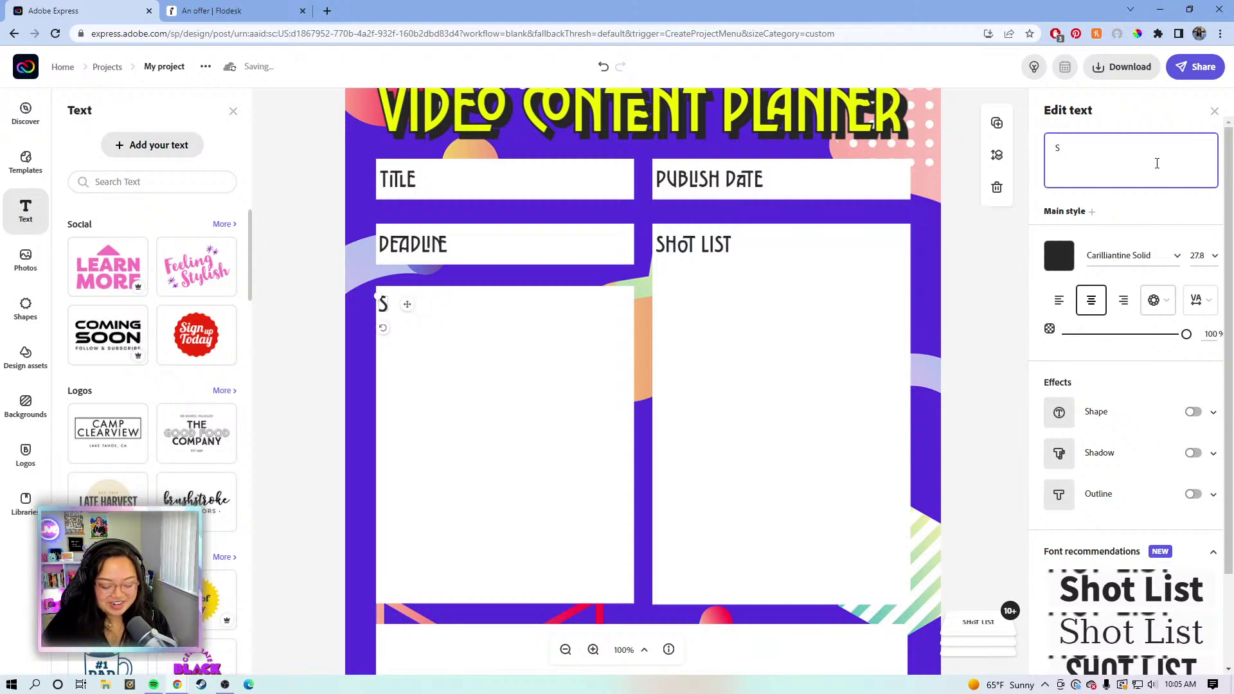
type("p")
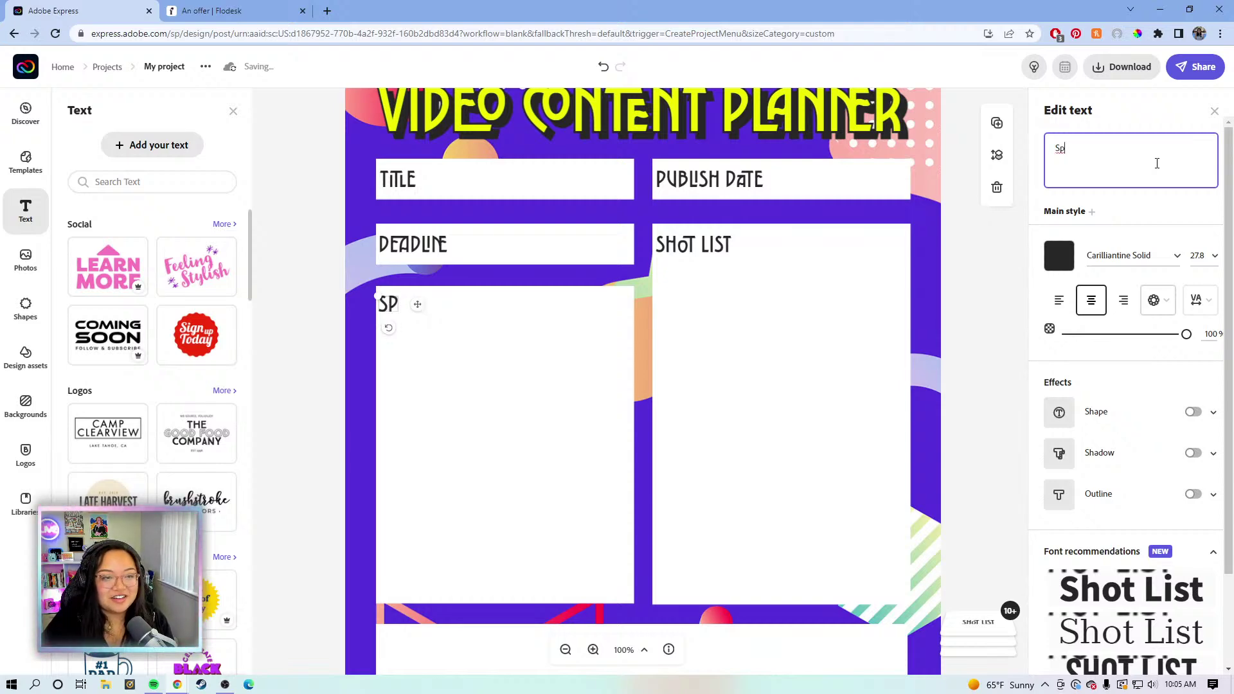
key("BackSpace")
type("cr")
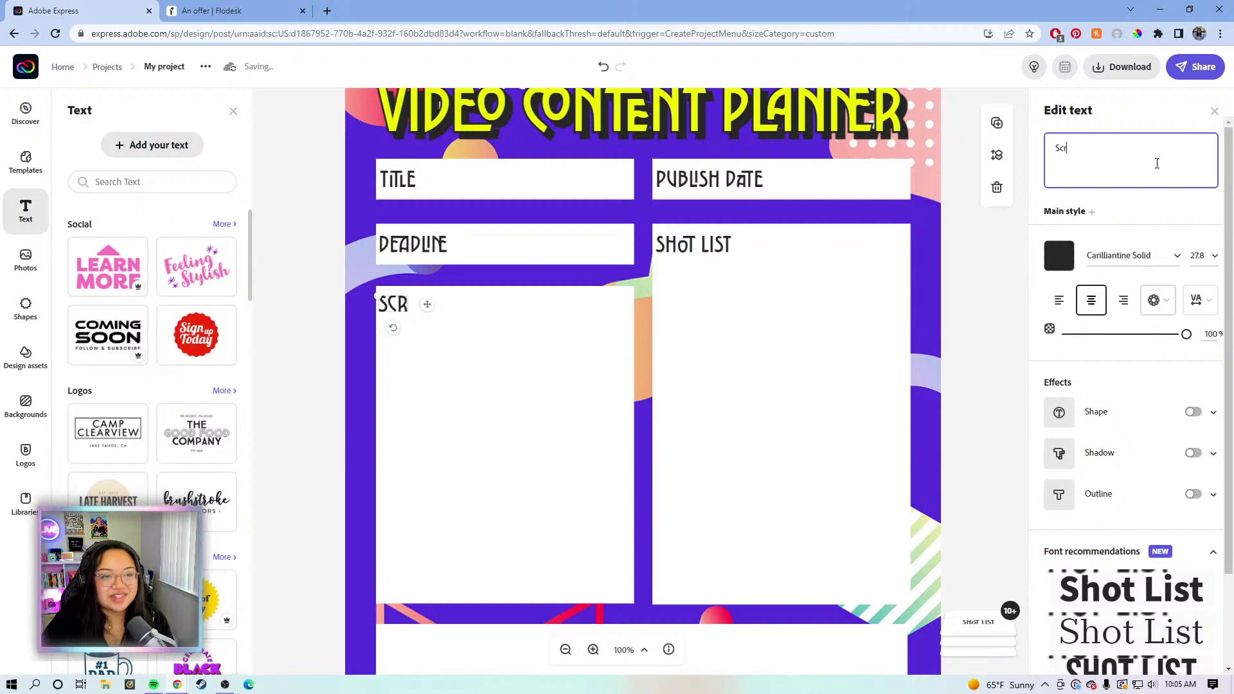
type("ipt/")
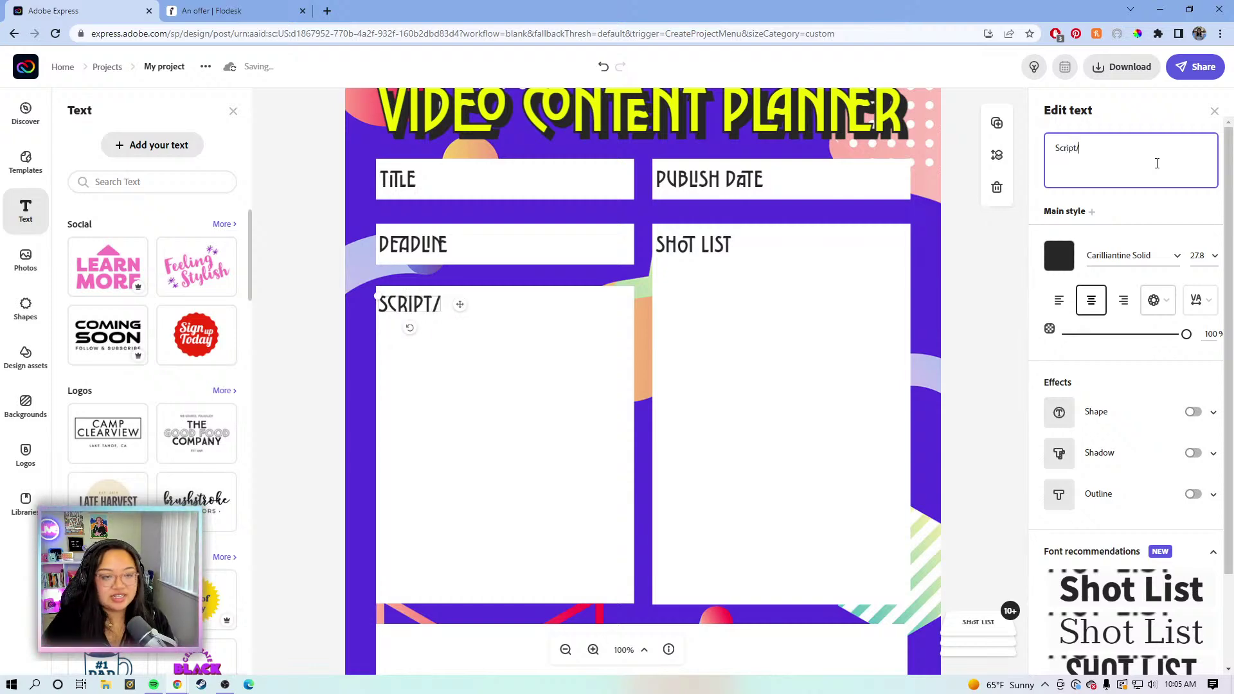
type("Outline")
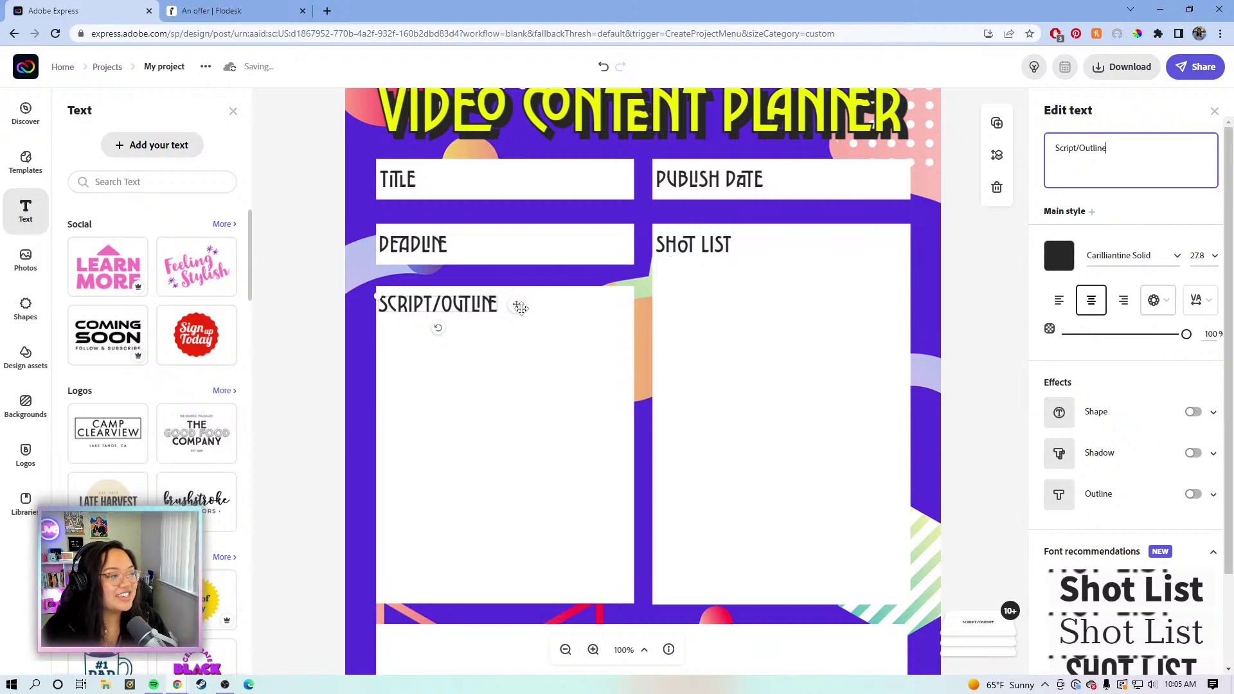
left_click_drag(520, 308, 524, 312)
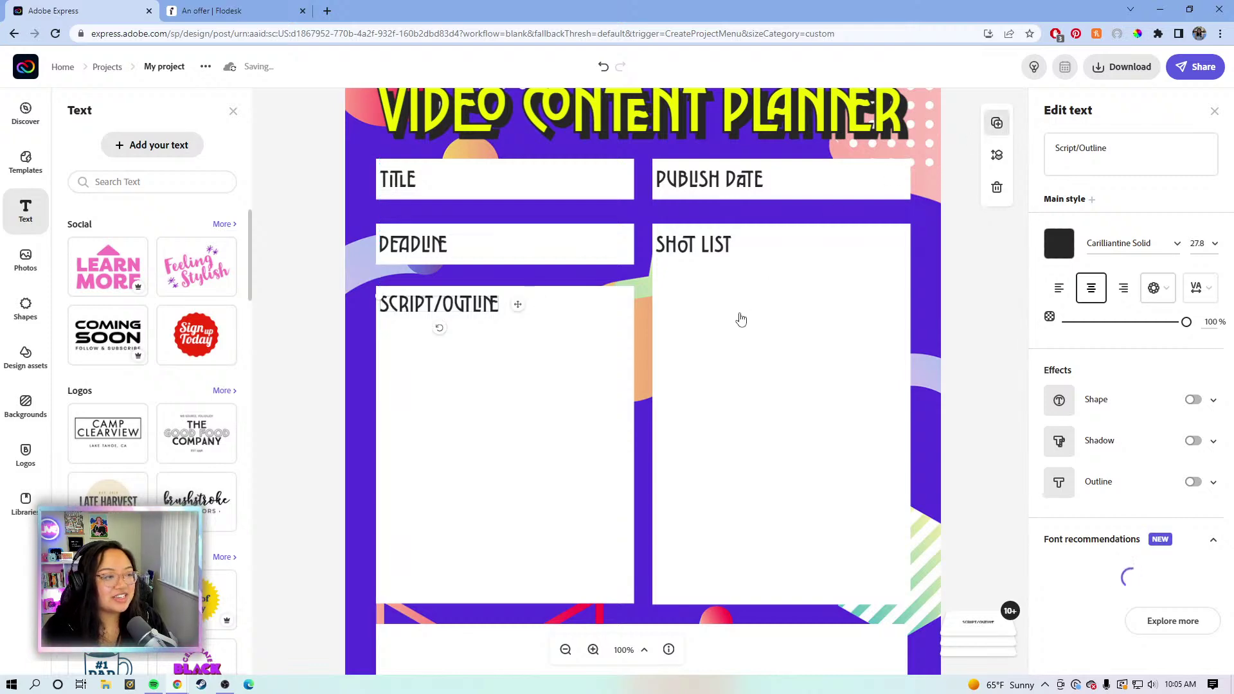
key("ctrl+z")
- Place a copy of the Script/Outline label in the upper-left corner of the wide bottom box and change it to "Caption"
scroll(741, 317, "down", 1)
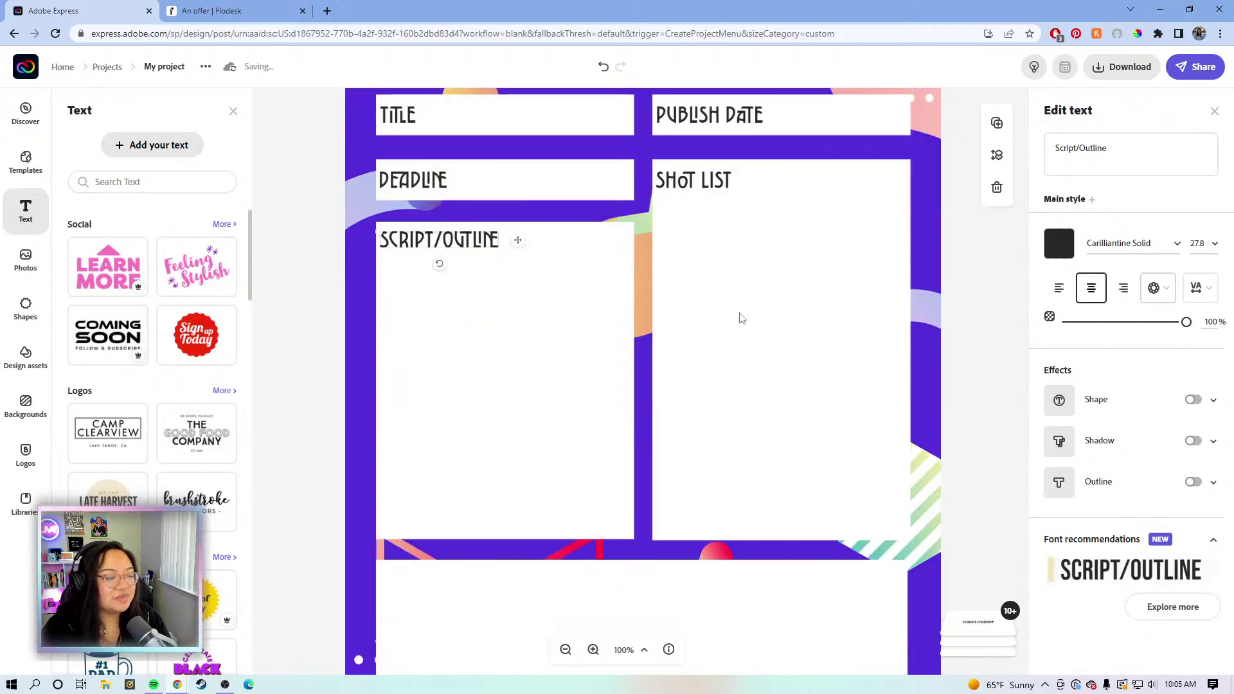
scroll(752, 306, "down", 1)
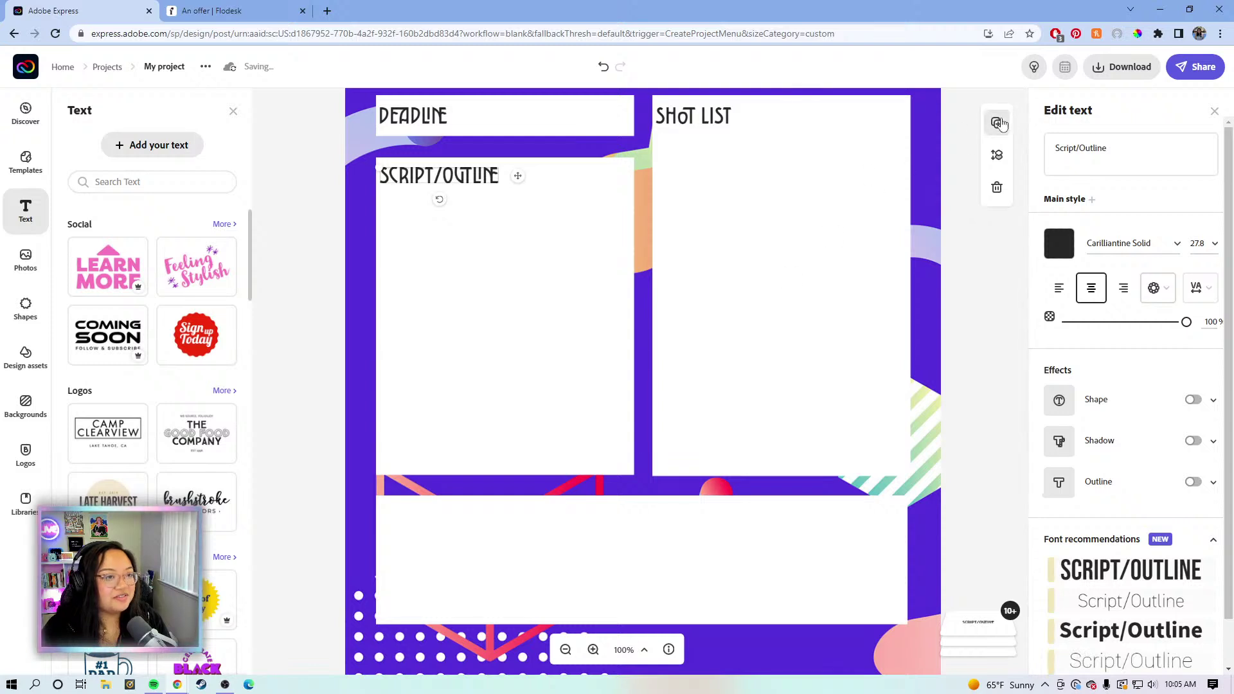
left_click(998, 123)
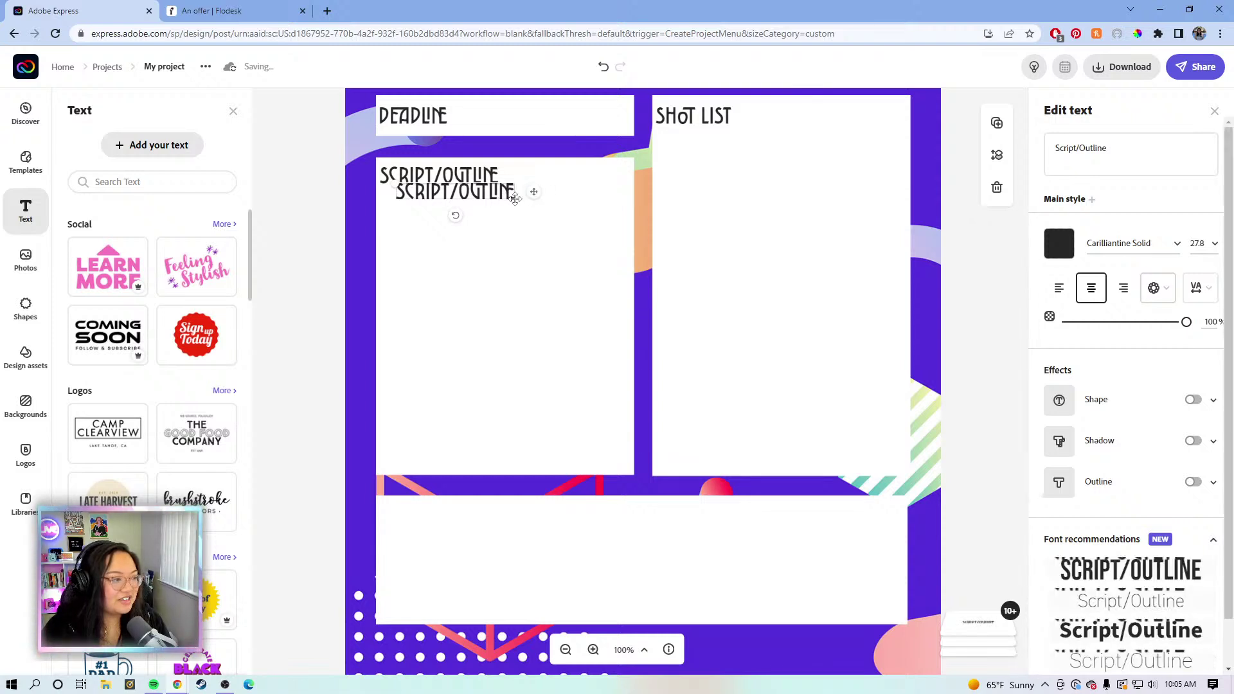
left_click_drag(532, 193, 522, 521)
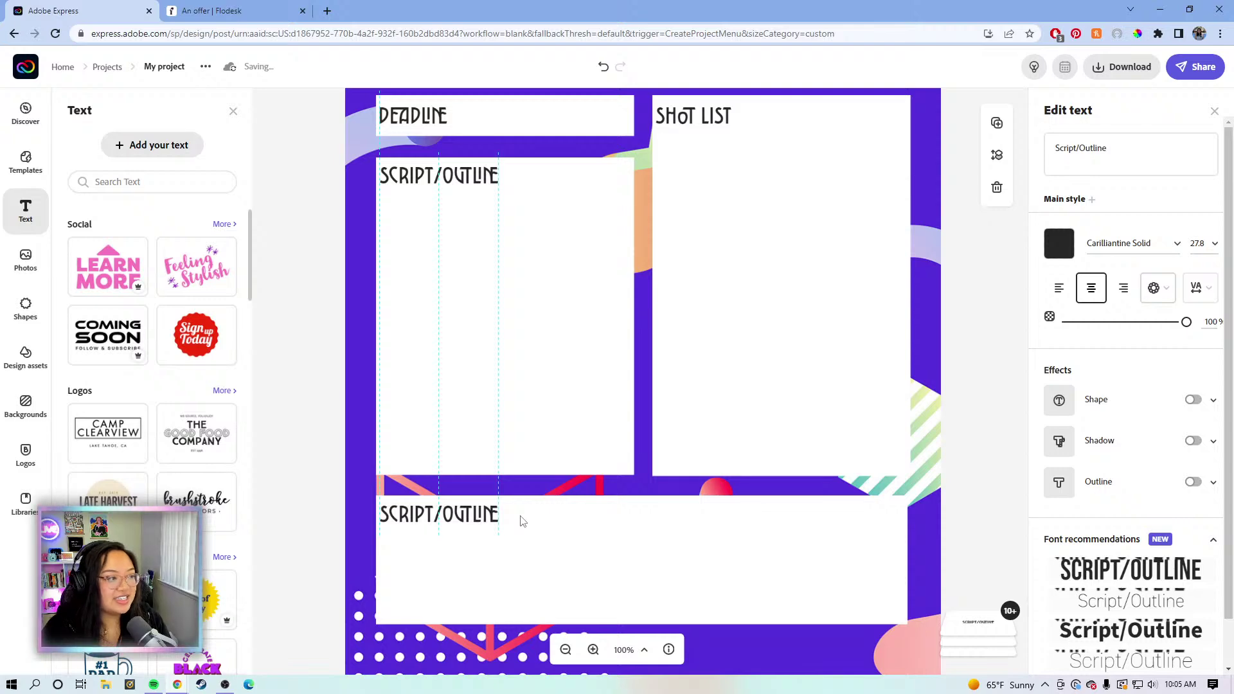
left_click(1134, 148)
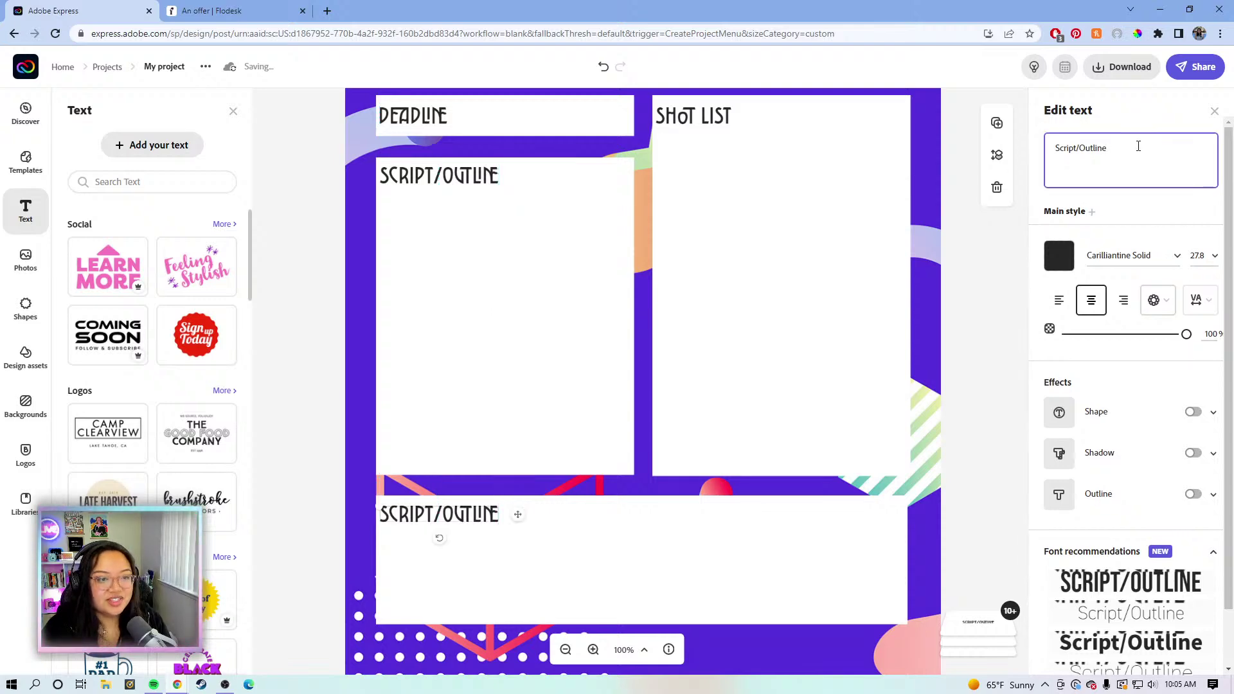
left_click_drag(1138, 147, 1052, 146)
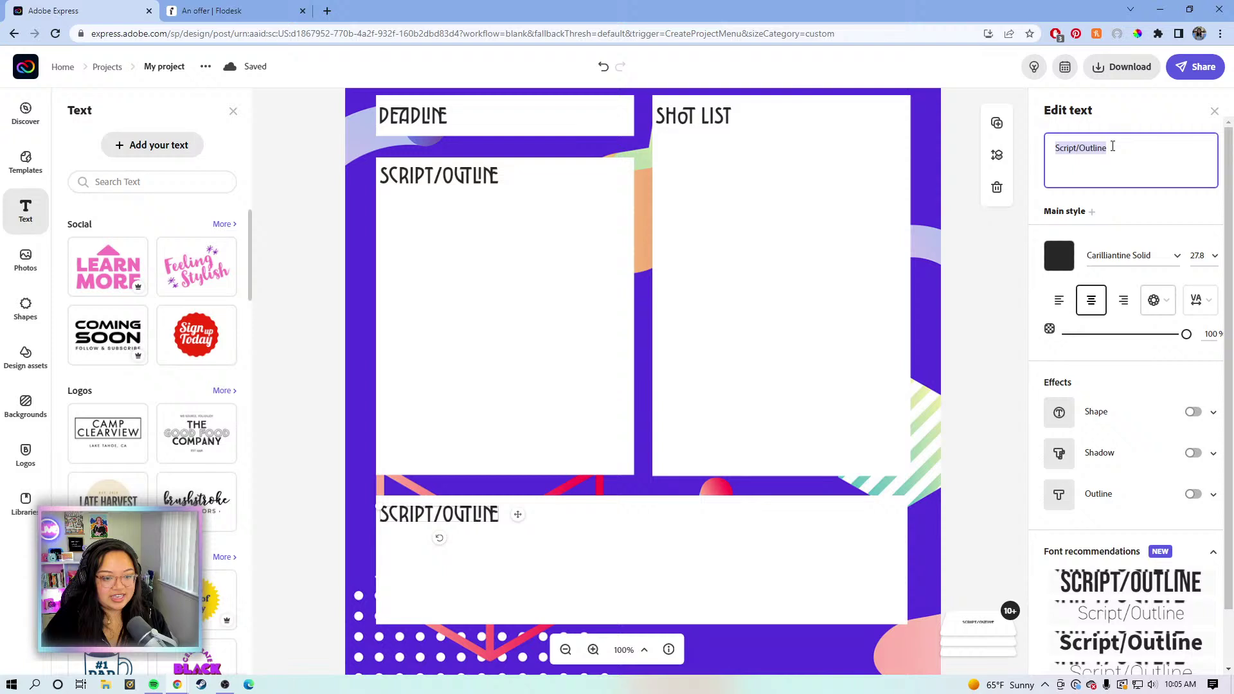
type("Caption")
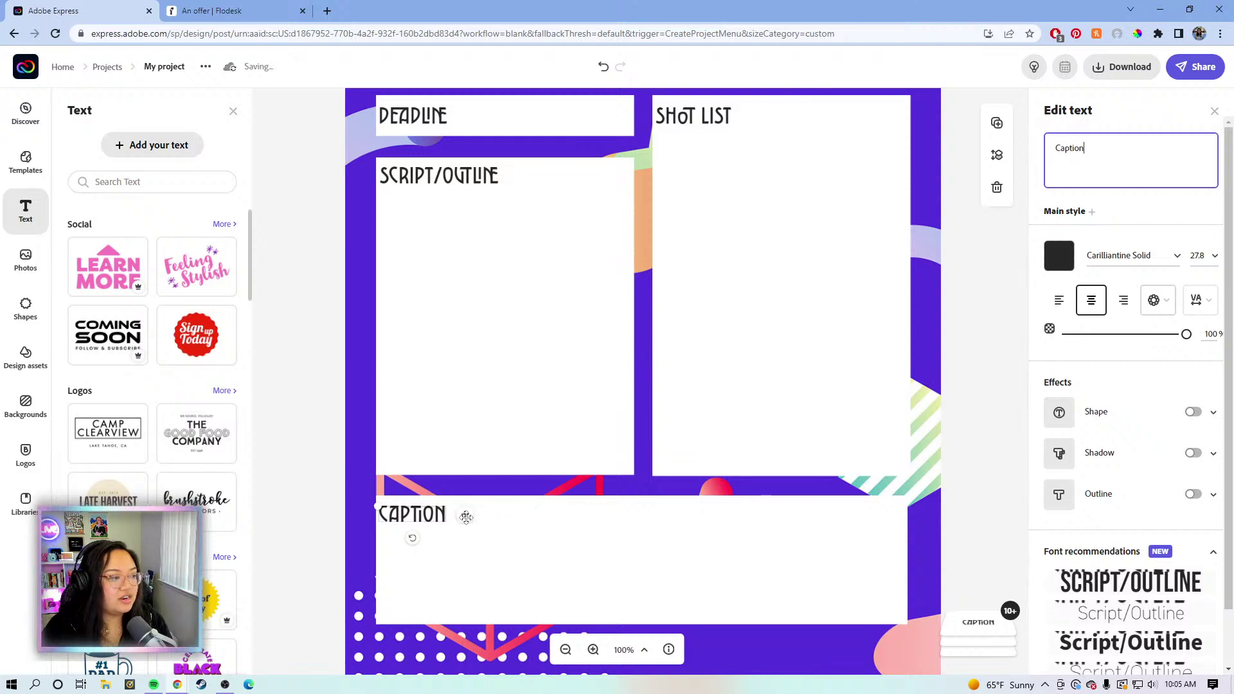
left_click_drag(468, 511, 466, 512)
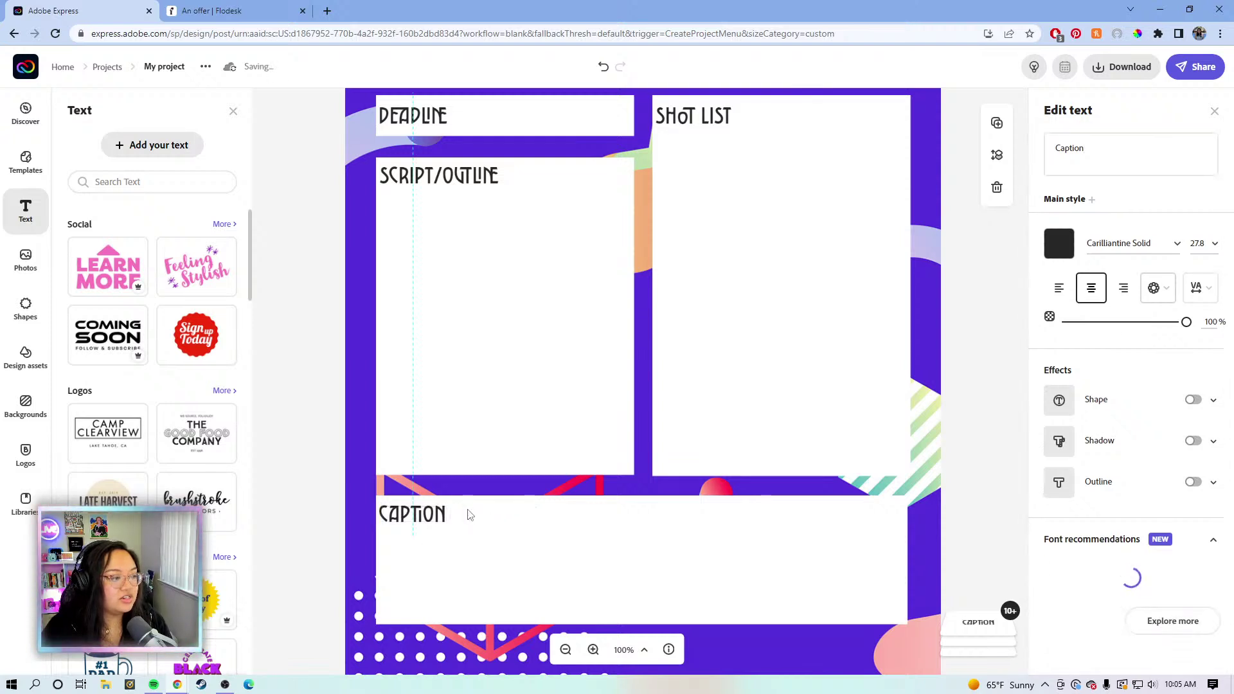
left_click(974, 471)
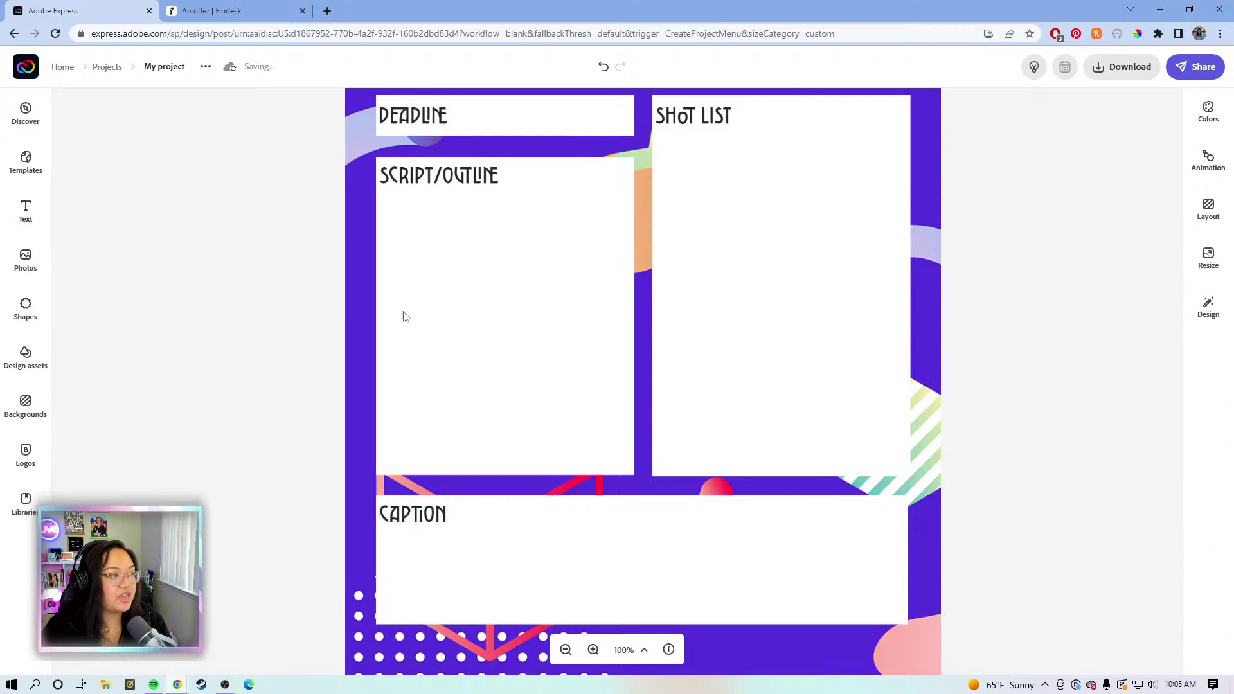
- Add a new text box to the page and set its font to Open Sans Extrabold
left_click(26, 211)
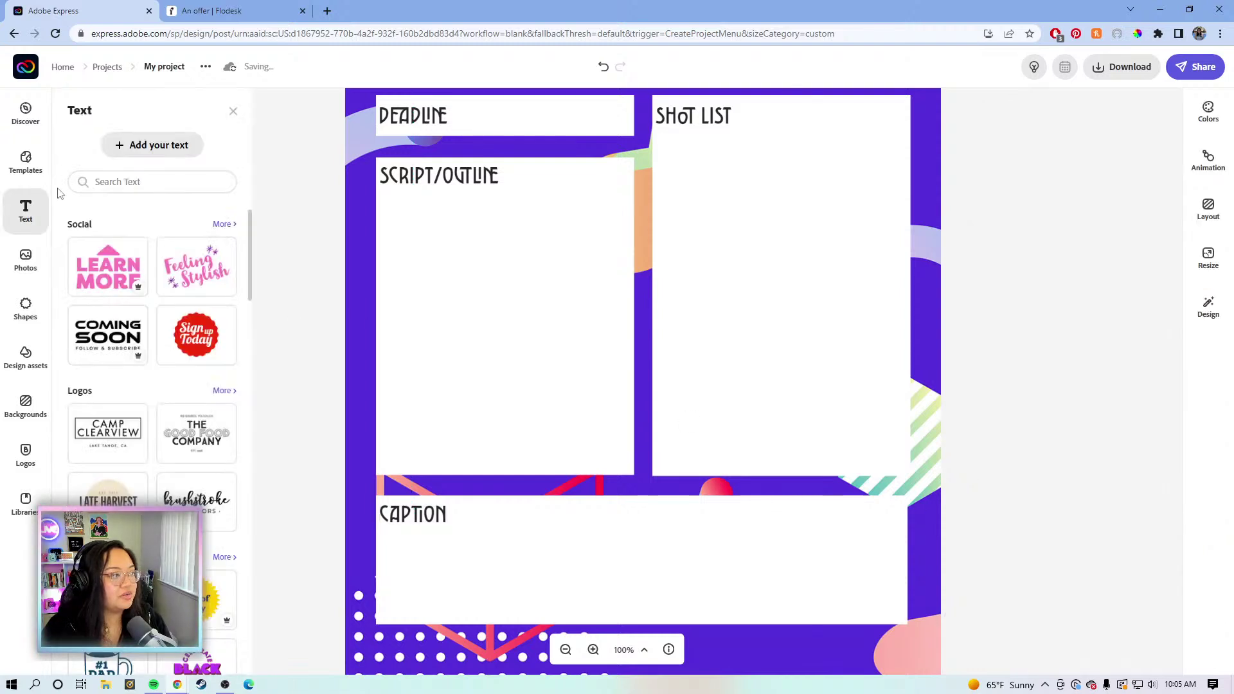
left_click(145, 145)
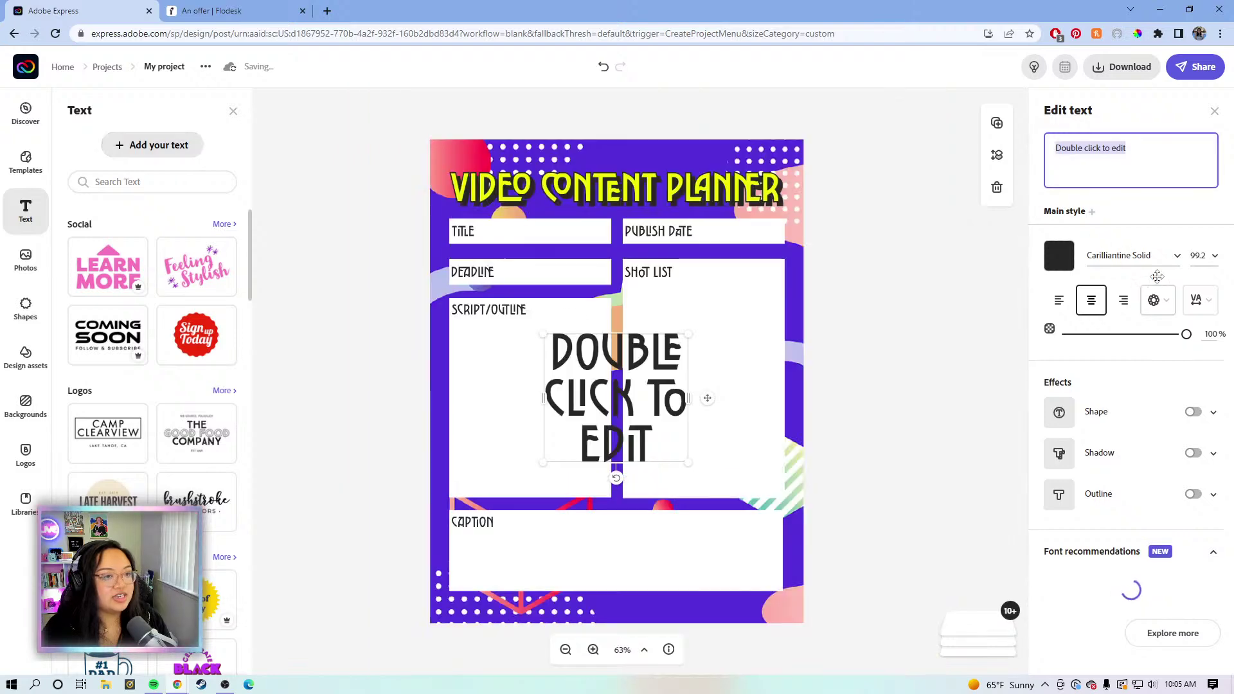
left_click(1162, 258)
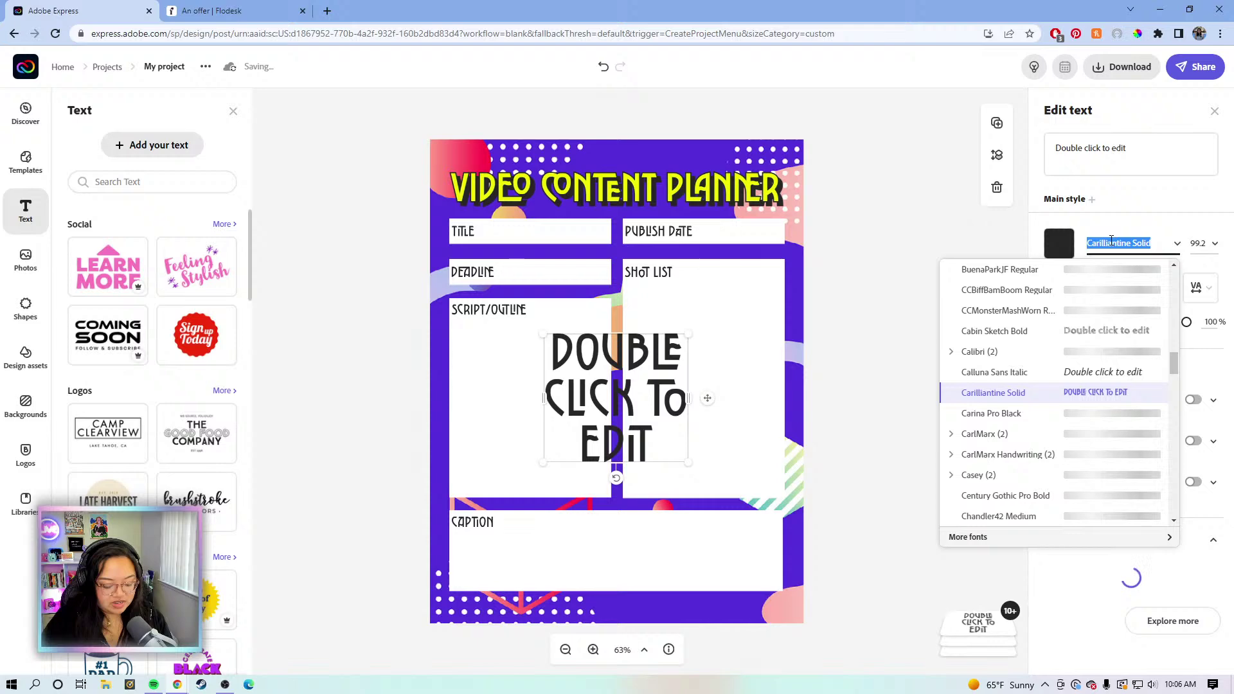
type("open")
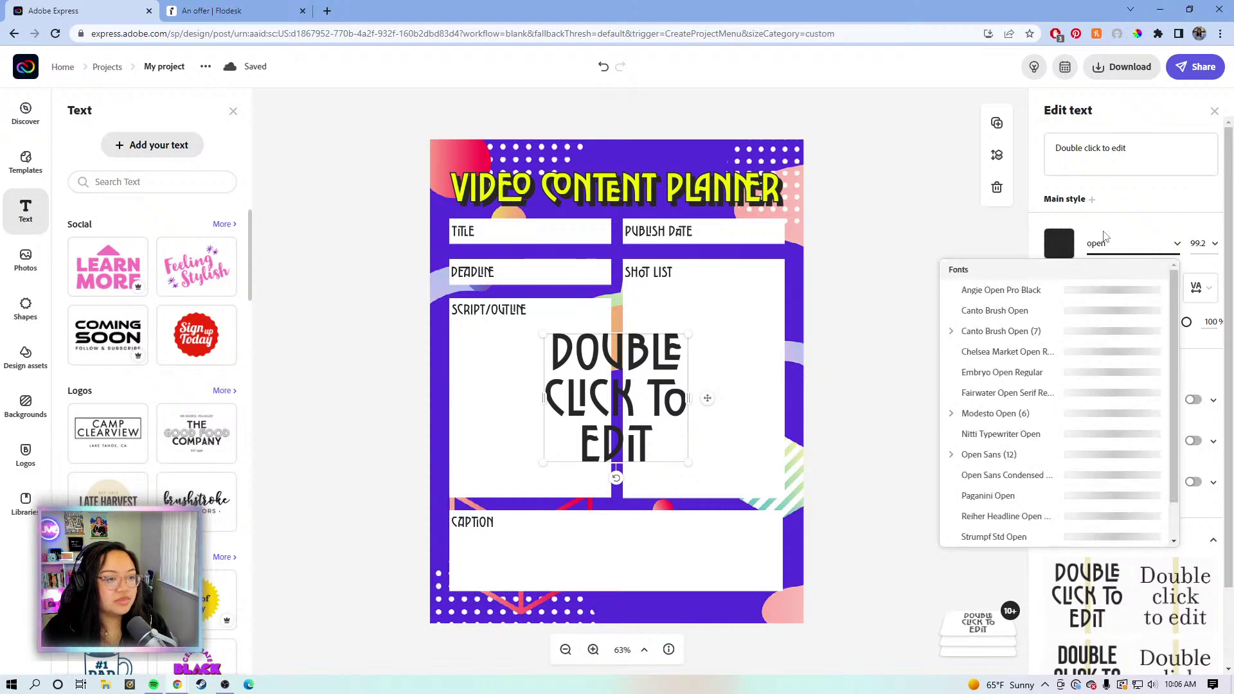
type(" sa")
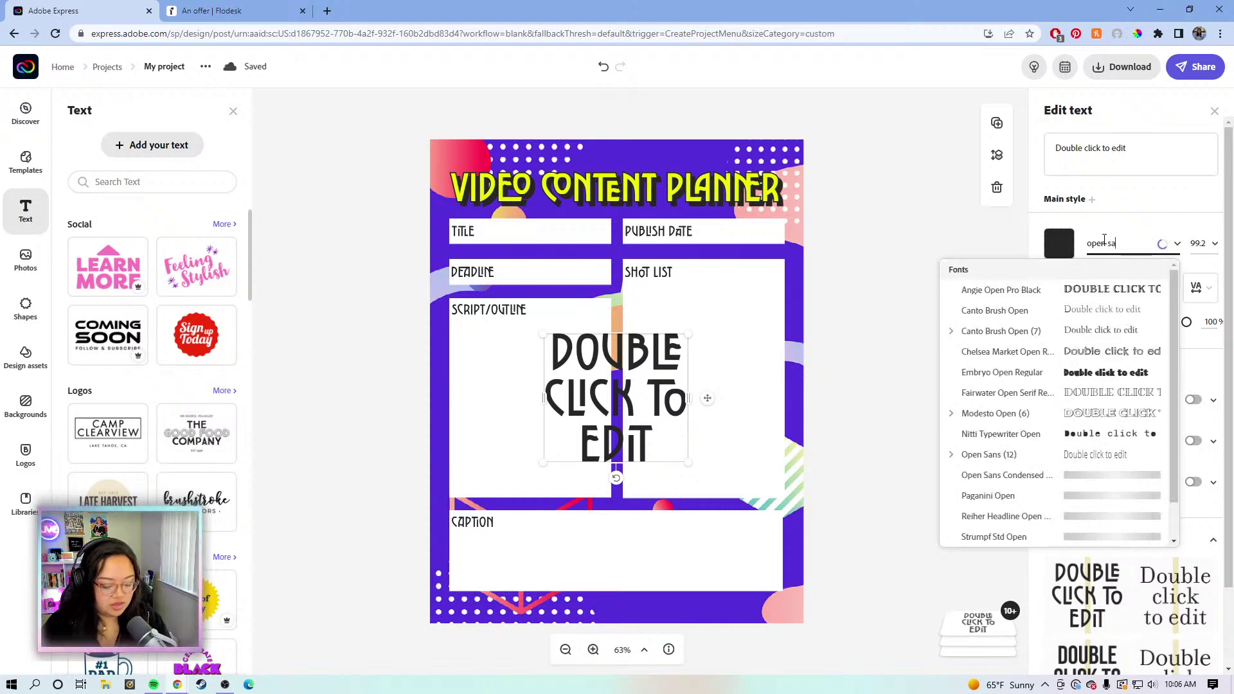
type("ns")
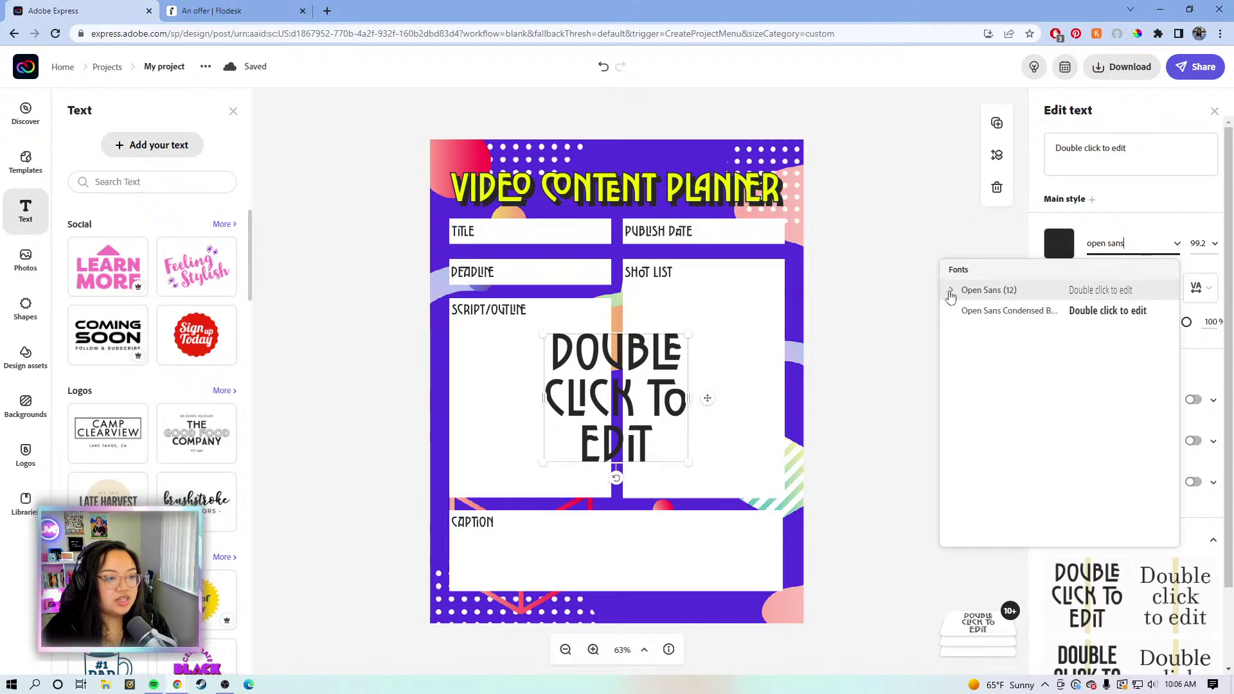
left_click(951, 293)
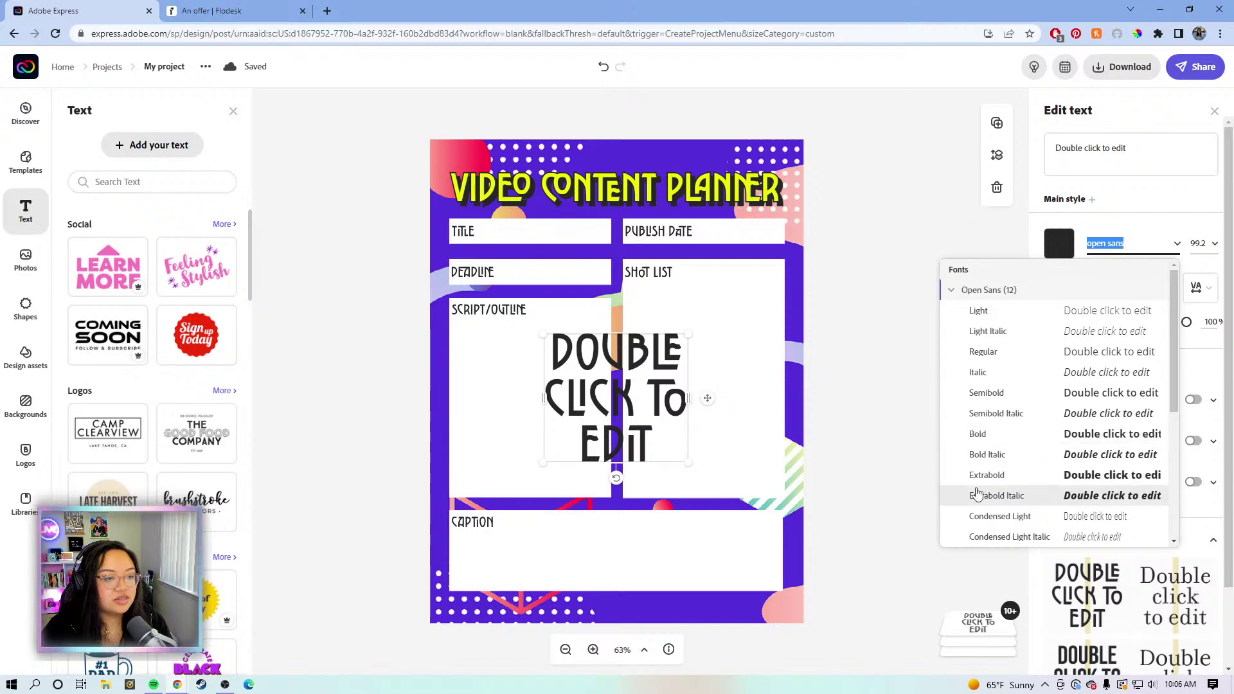
left_click(983, 476)
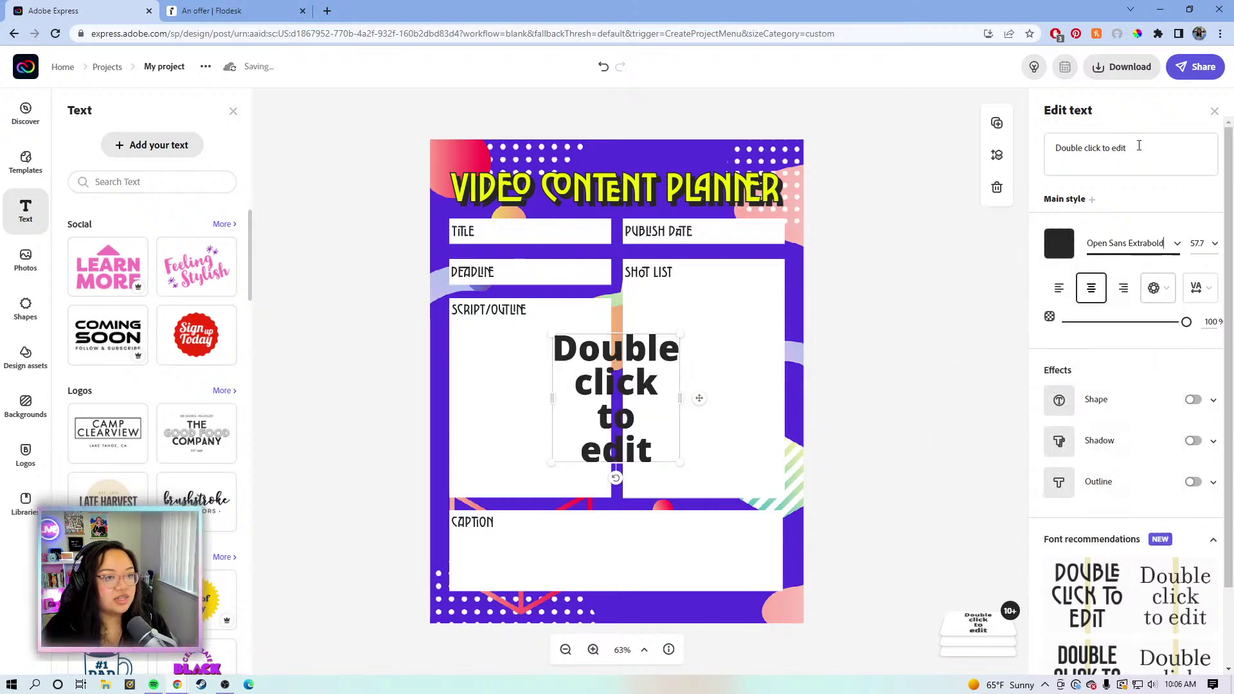
- Replace the placeholder text with the creator's social media handle and colour it light grey, #E9E9E9
left_click_drag(1138, 146, 1052, 140)
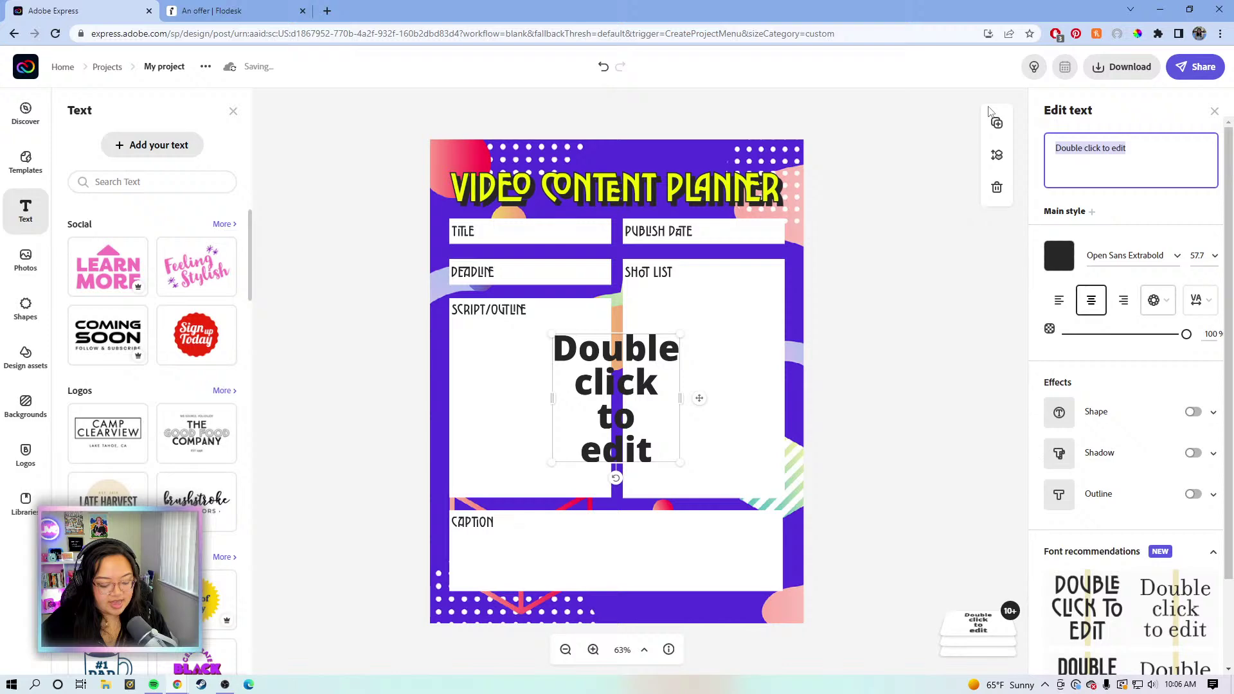
type("@katrinatorrijos")
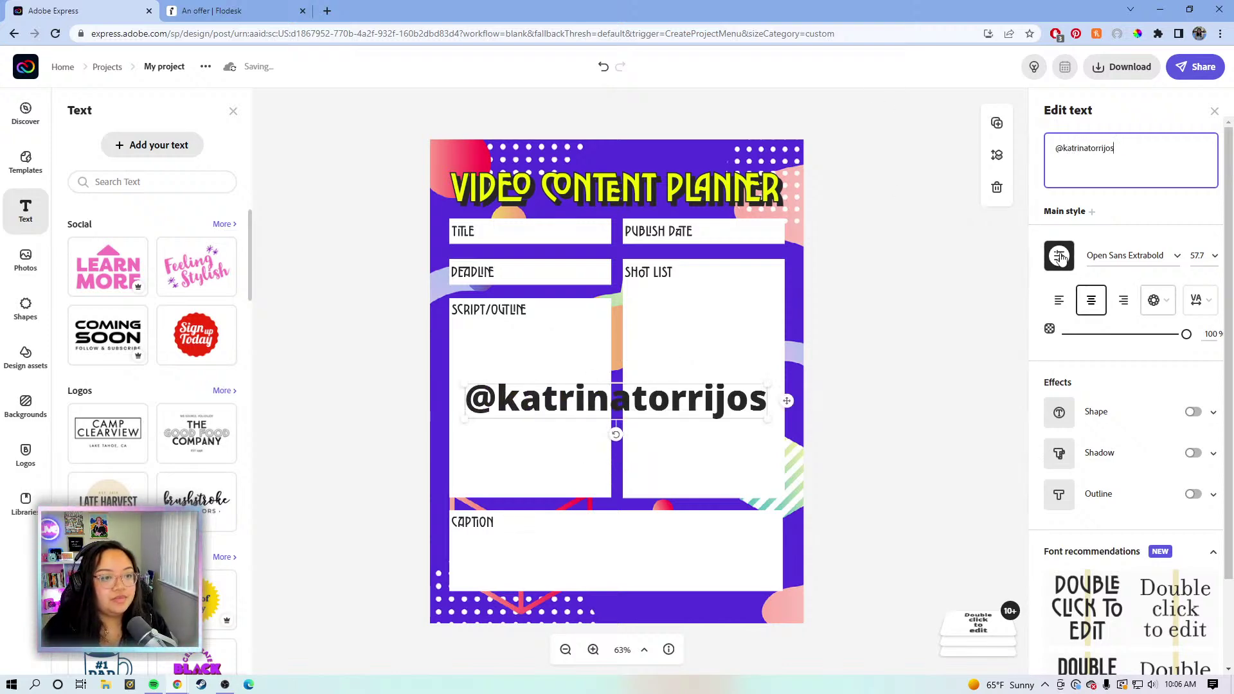
left_click(1059, 255)
left_click_drag(1072, 555, 1062, 510)
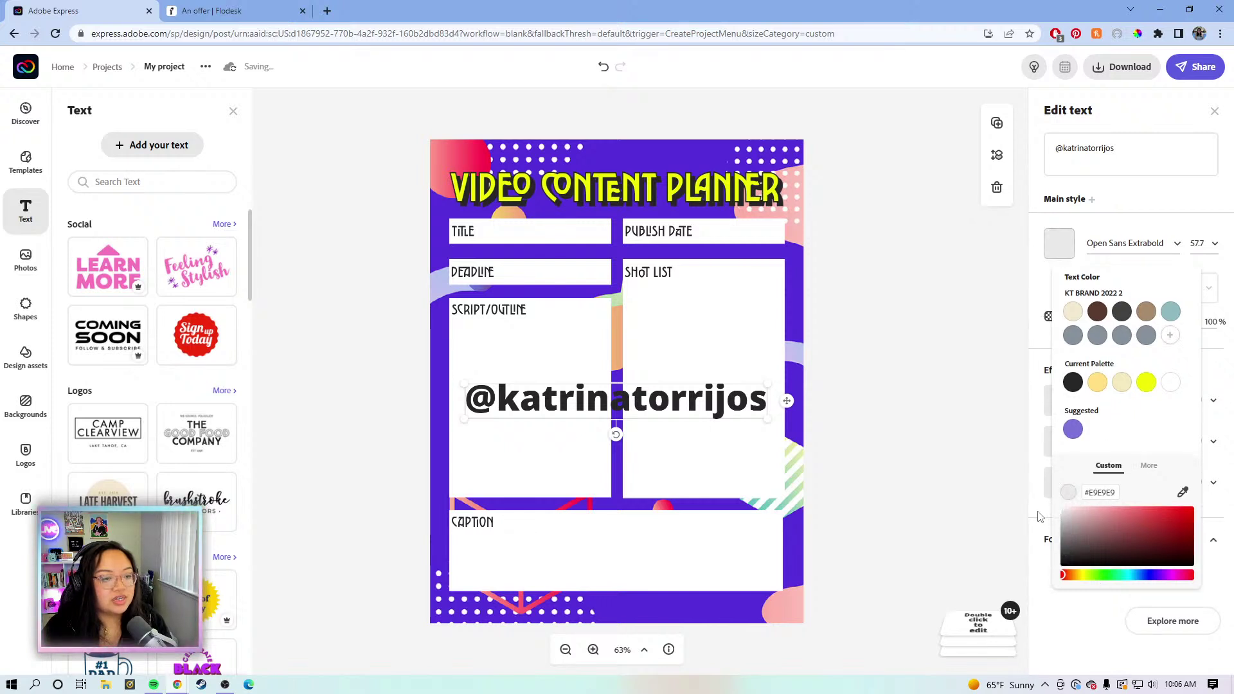
left_click(1039, 515)
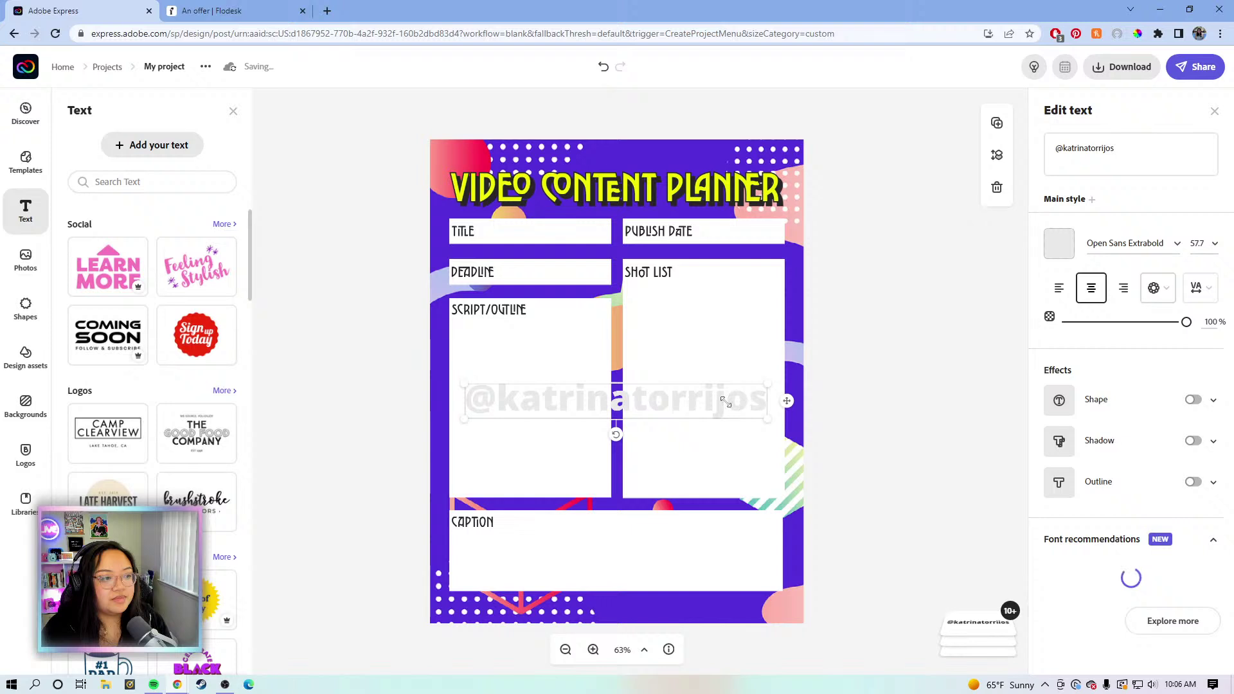
- Shrink the handle text to about size 18.7 and place it below the Caption box, aligned with the box's right edge
left_click_drag(721, 406, 724, 604)
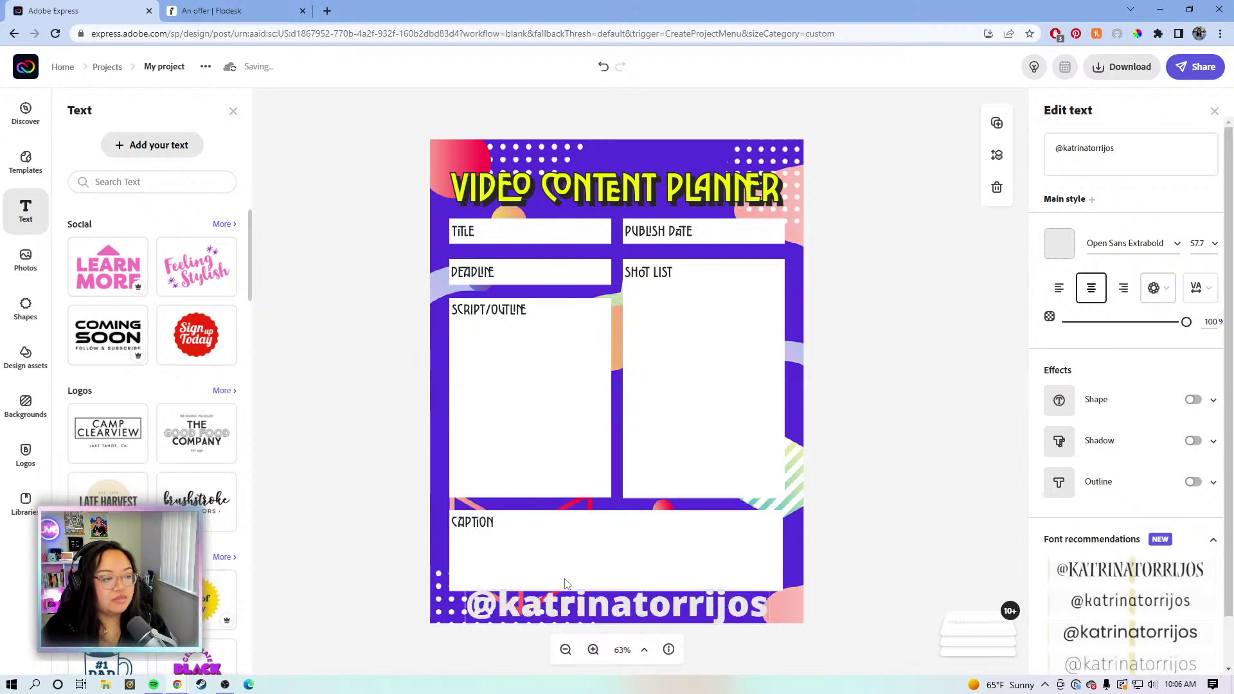
left_click_drag(618, 607, 670, 604)
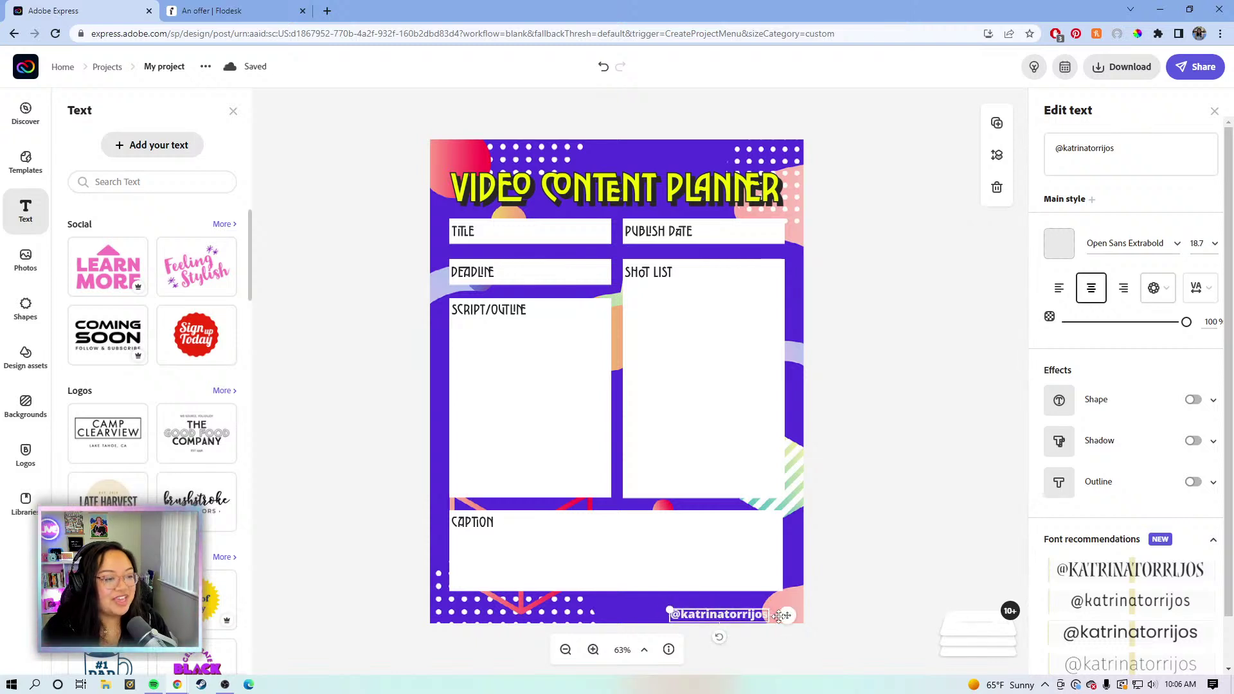
left_click_drag(791, 612, 804, 606)
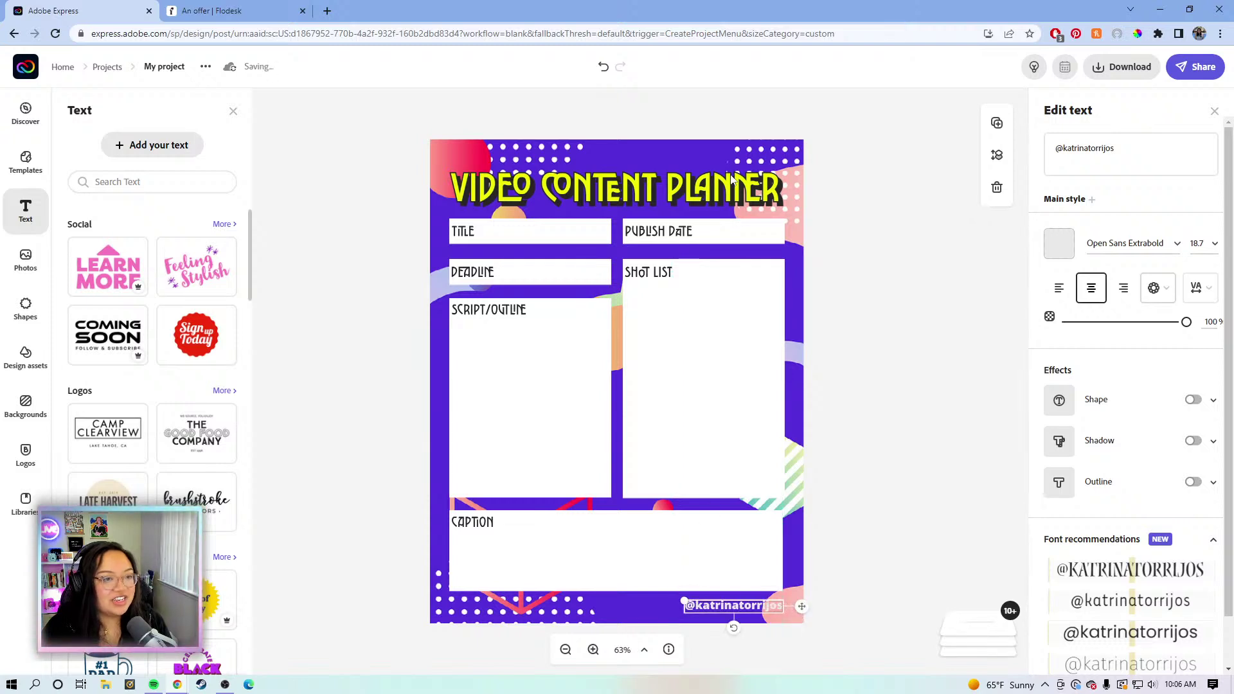
- Change the text colour of the social media handle below the Caption box to white
left_click(732, 176)
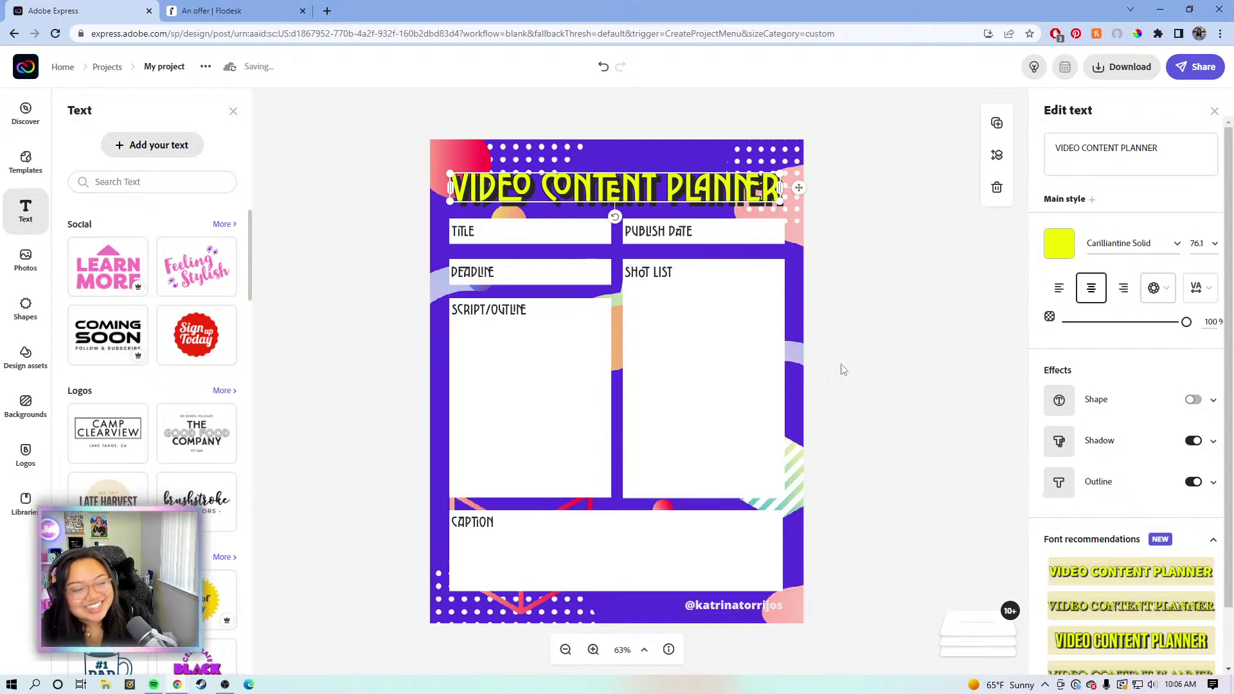
left_click(750, 596)
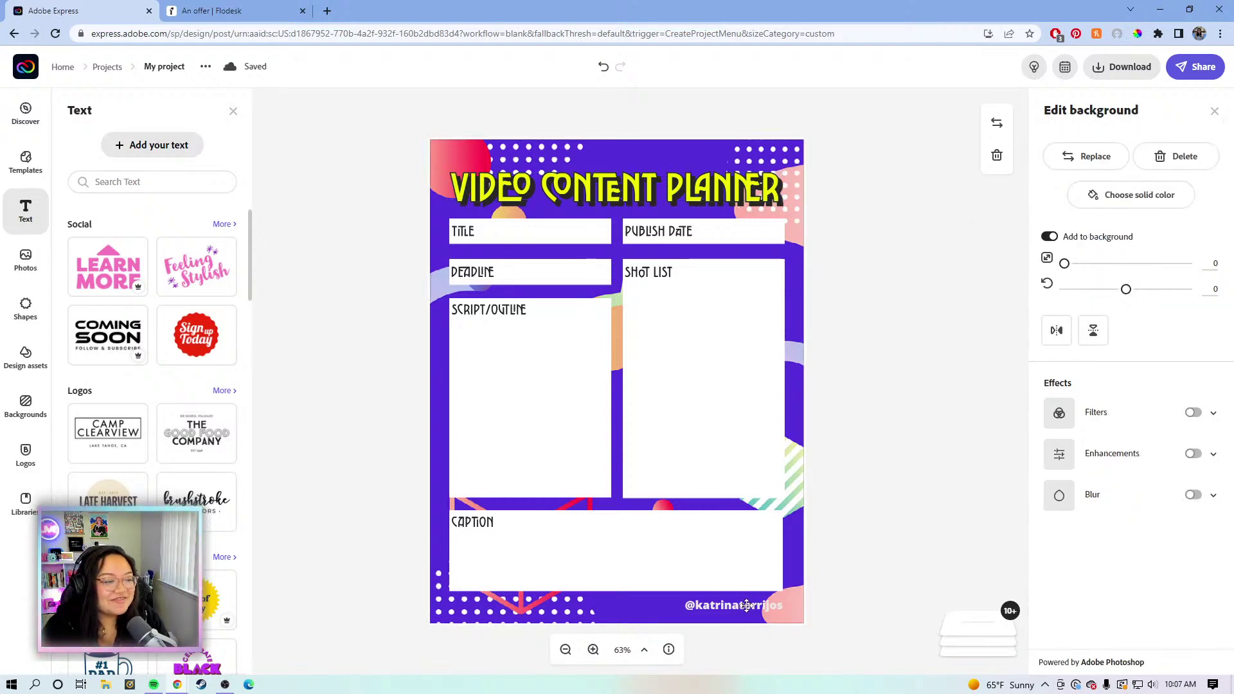
left_click(747, 606)
left_click(1058, 243)
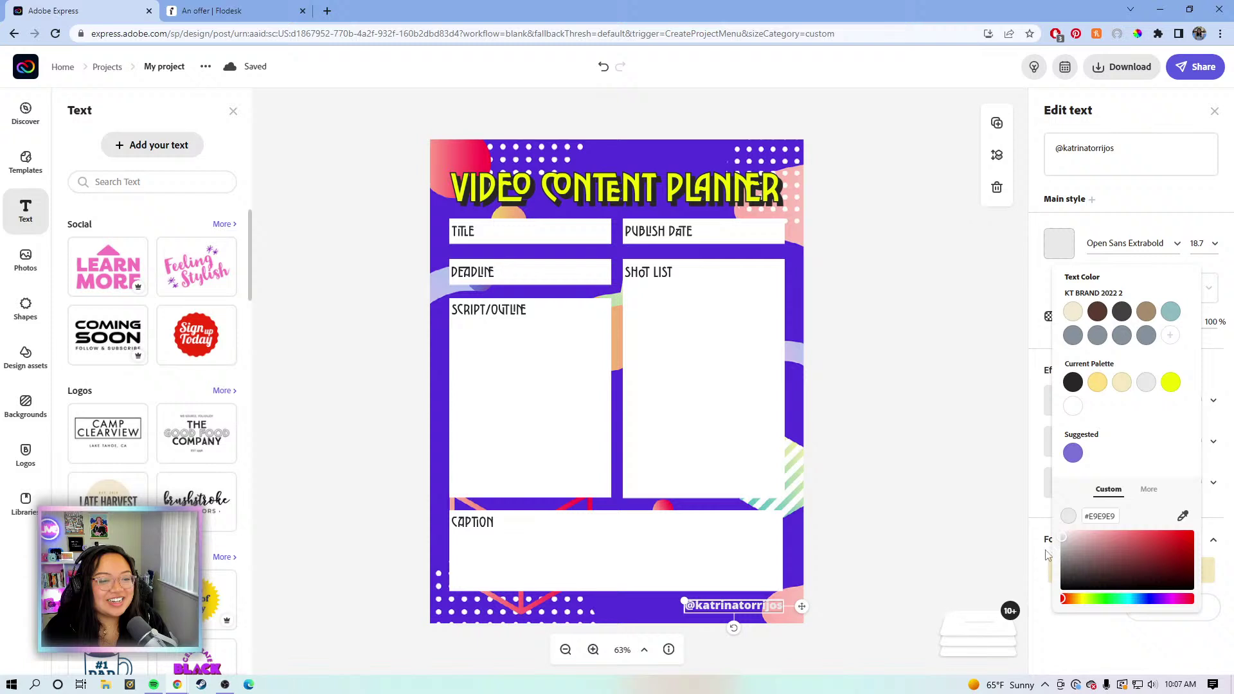
left_click_drag(1075, 536, 1064, 517)
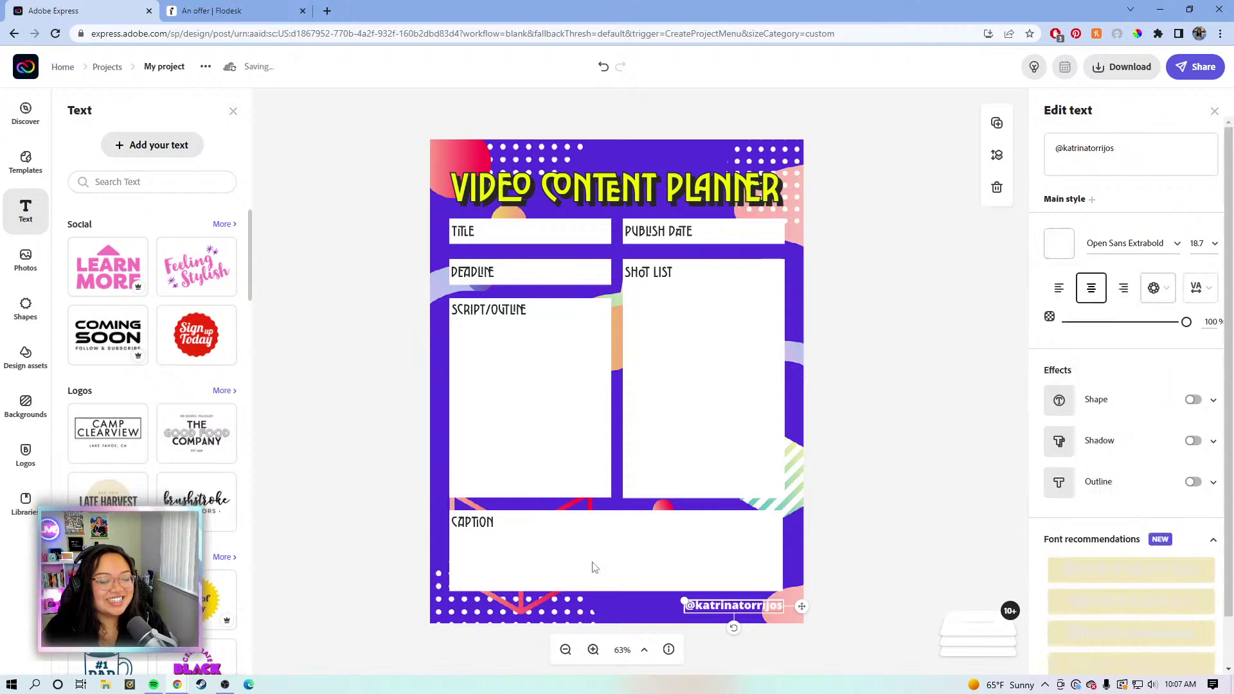
- Enlarge the social media handle to about size 22.2, keeping its right edge aligned with the Caption box
left_click(681, 603)
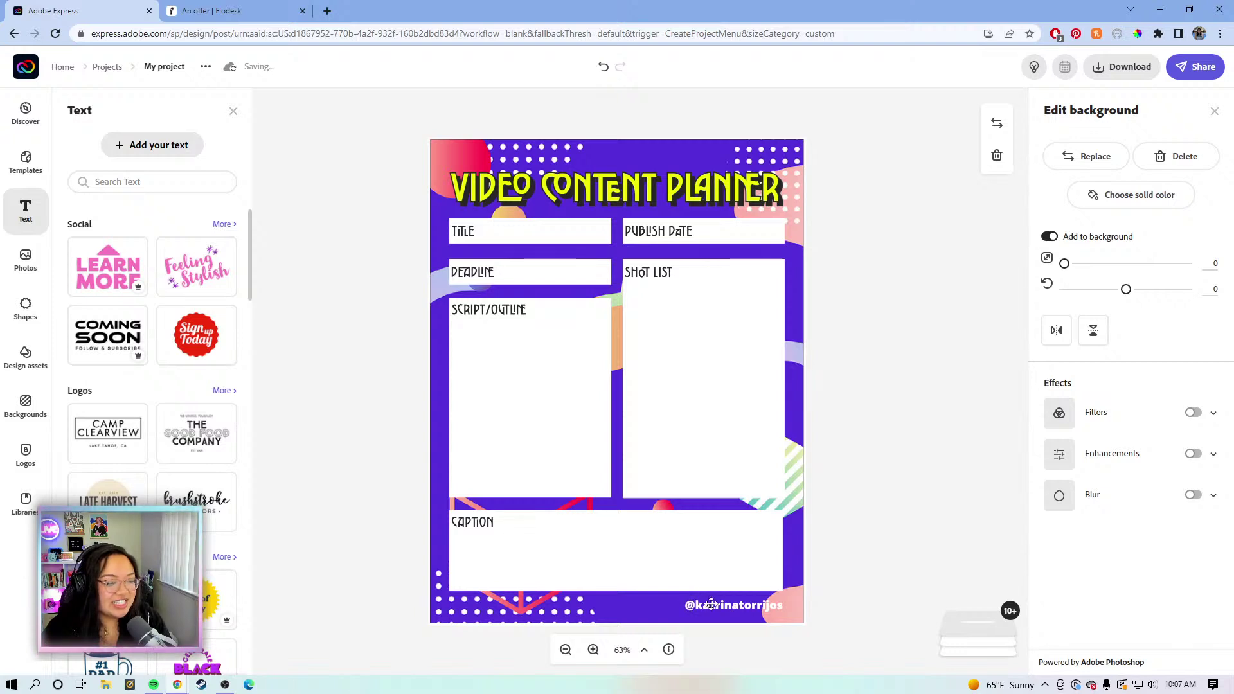
left_click(711, 603)
left_click_drag(673, 599, 665, 598)
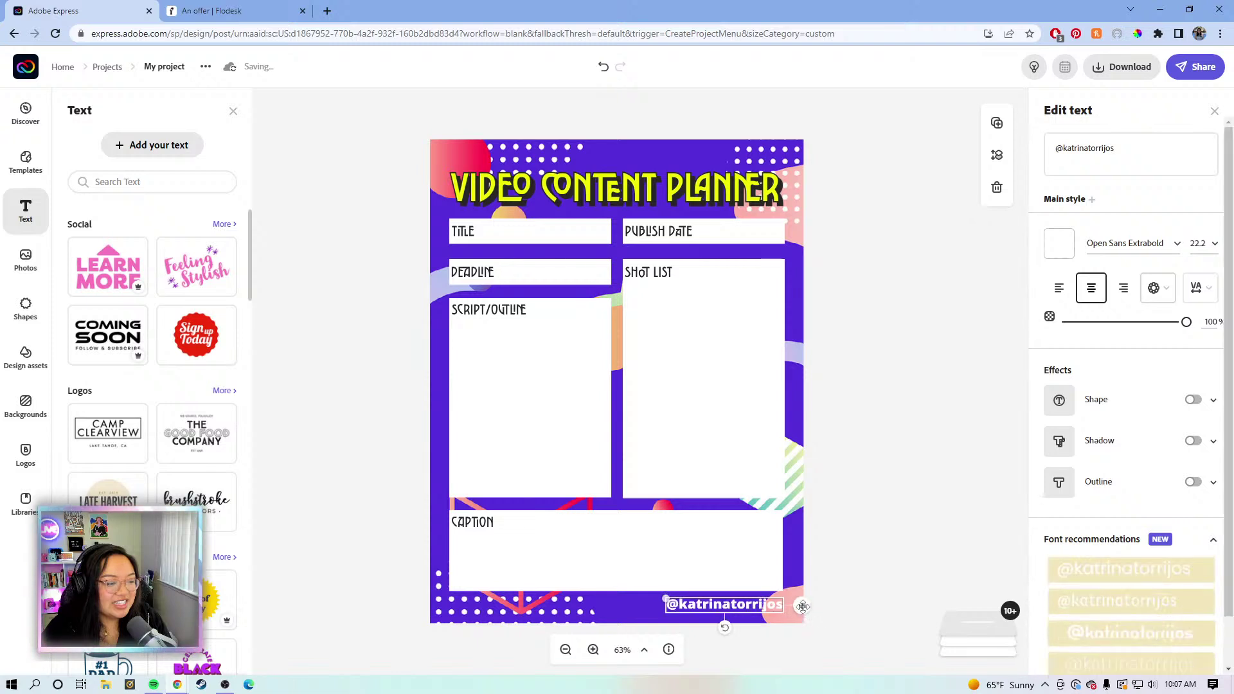
left_click(874, 500)
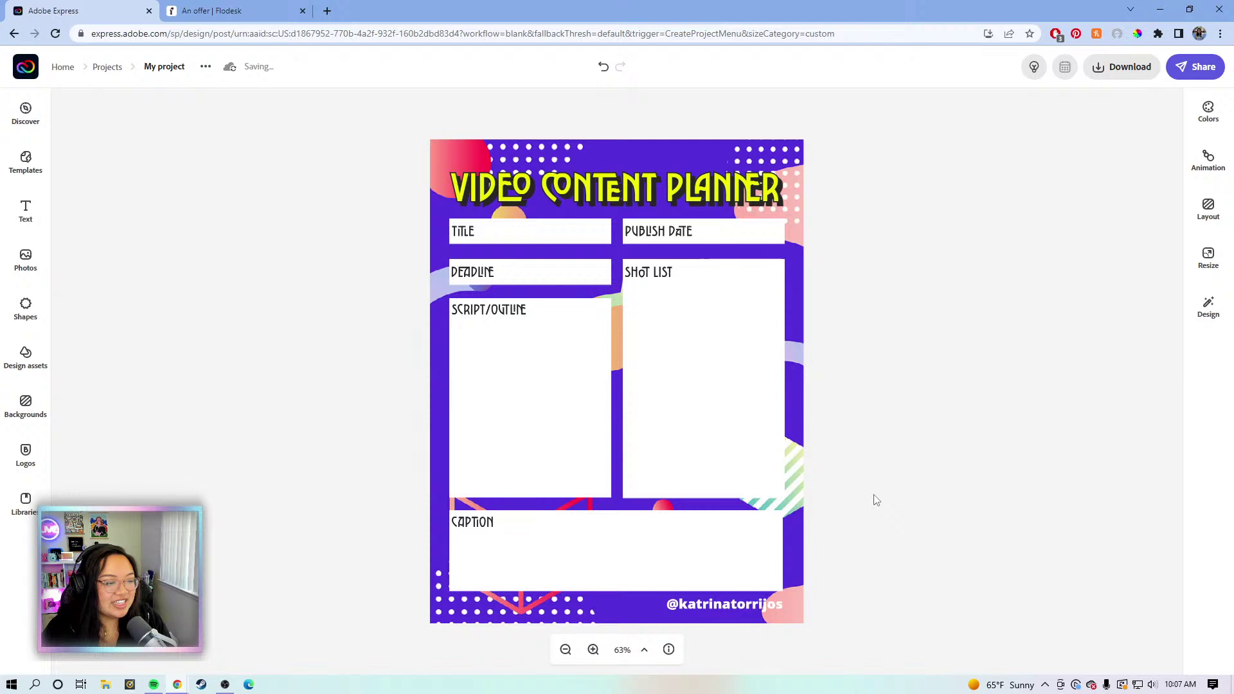
- Reduce the opacity of the social media handle to 51%
left_click(729, 608)
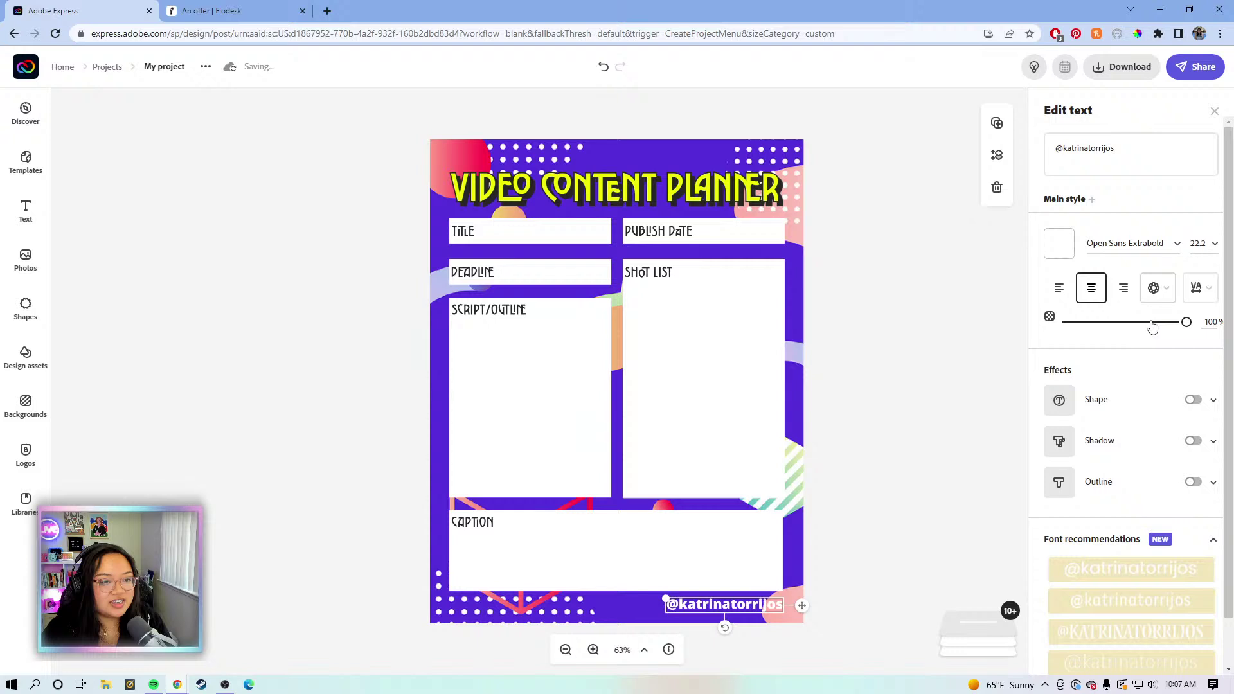
left_click_drag(1175, 322, 1125, 324)
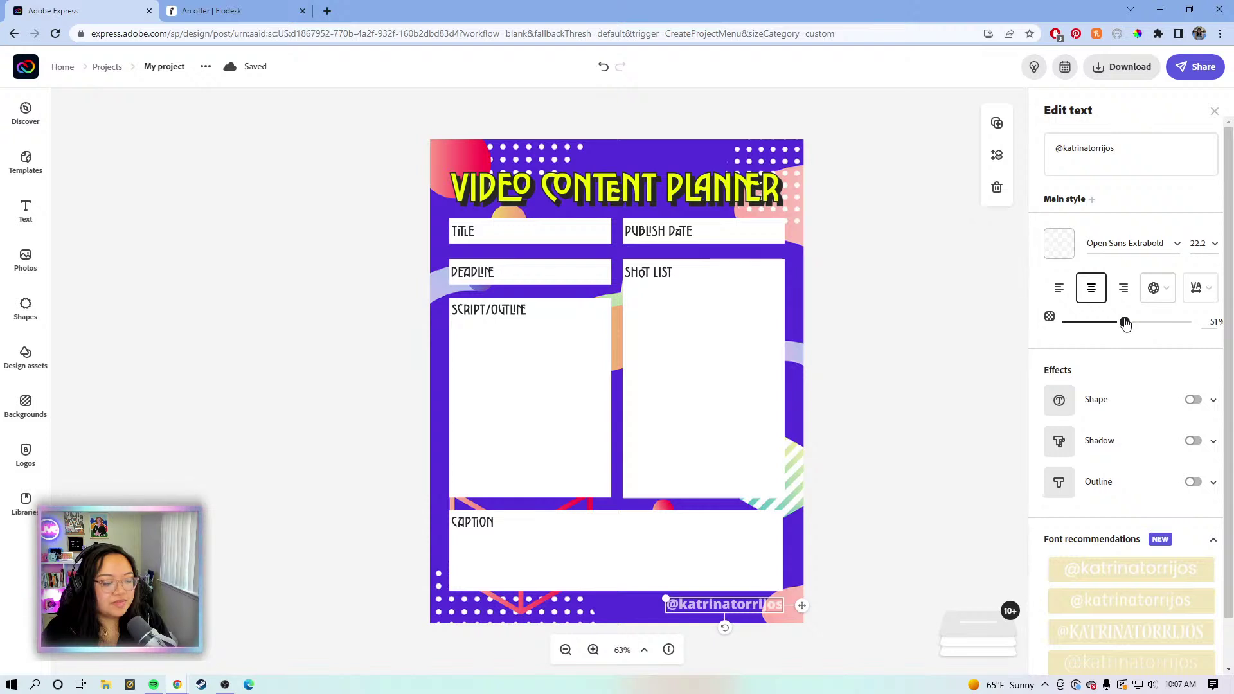
left_click(951, 270)
- Browse the extended list of font recommendations for the social media handle without applying one
left_click(720, 194)
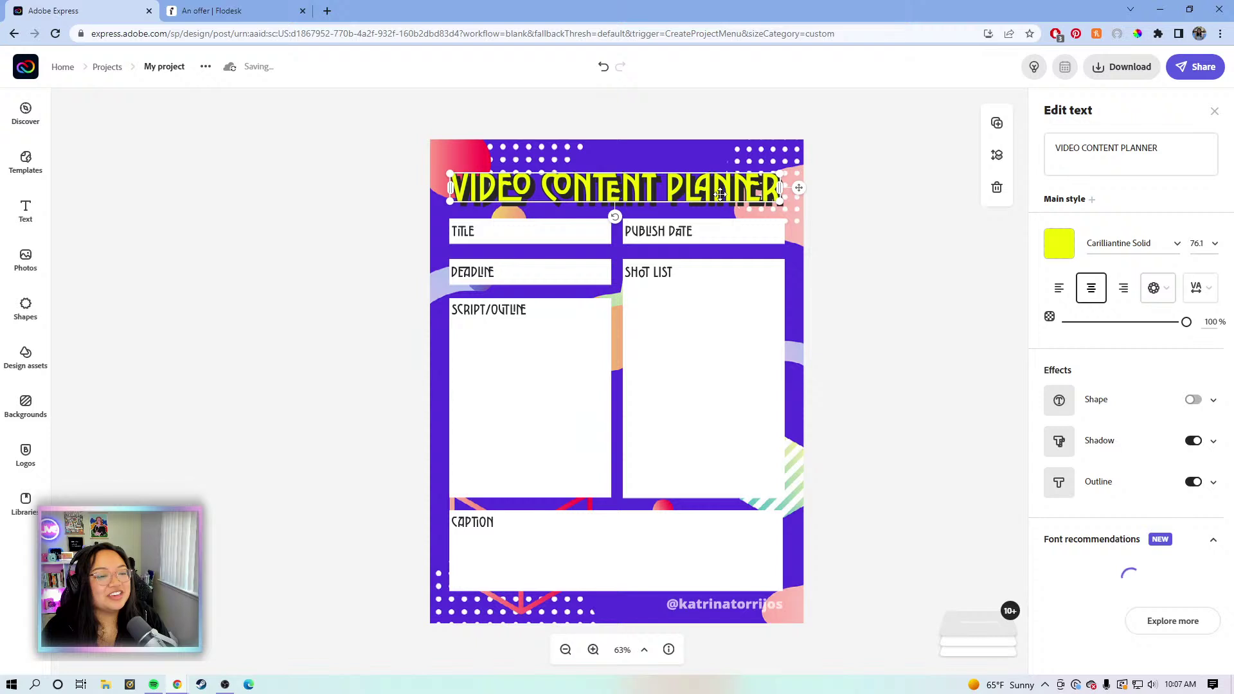
left_click(750, 603)
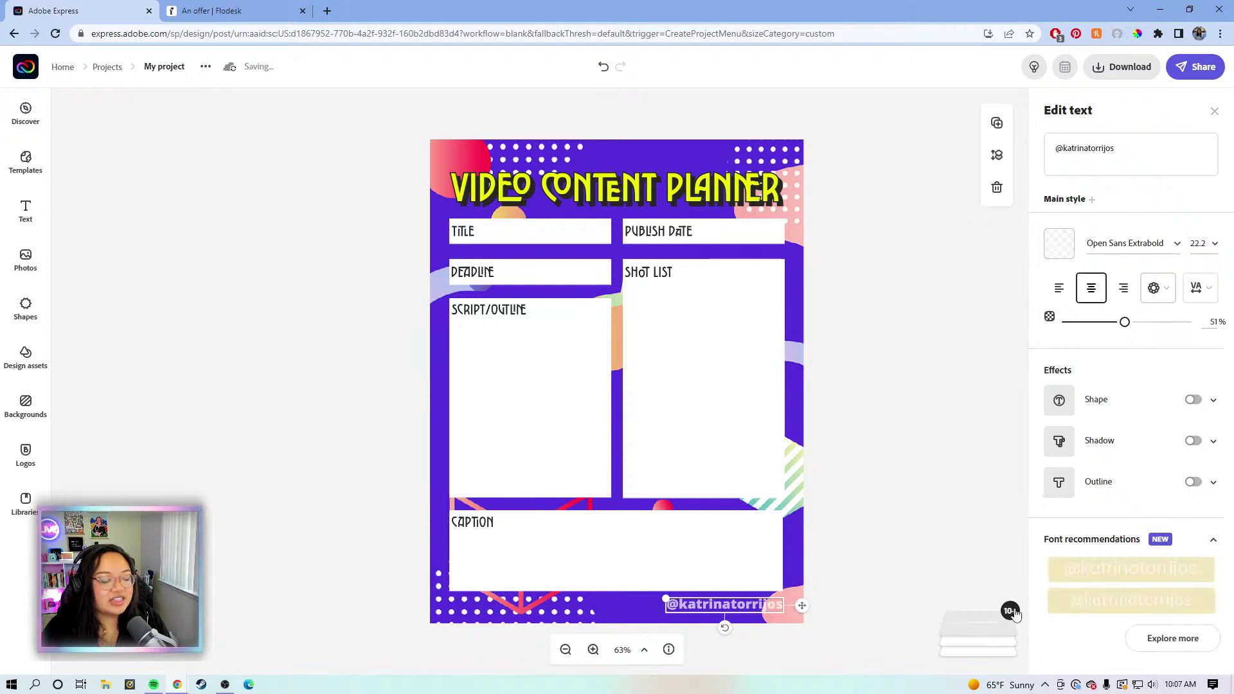
scroll(1147, 529, "down", 1)
left_click(1151, 648)
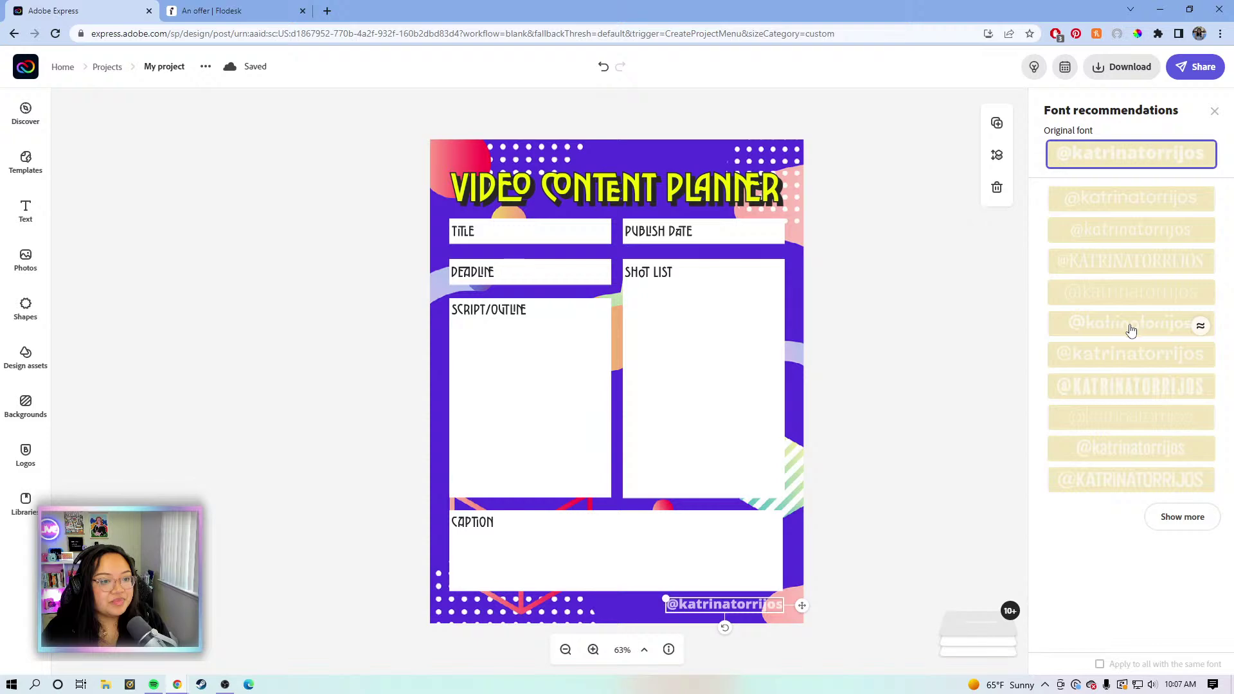
left_click(1177, 517)
scroll(1130, 338, "down", 1)
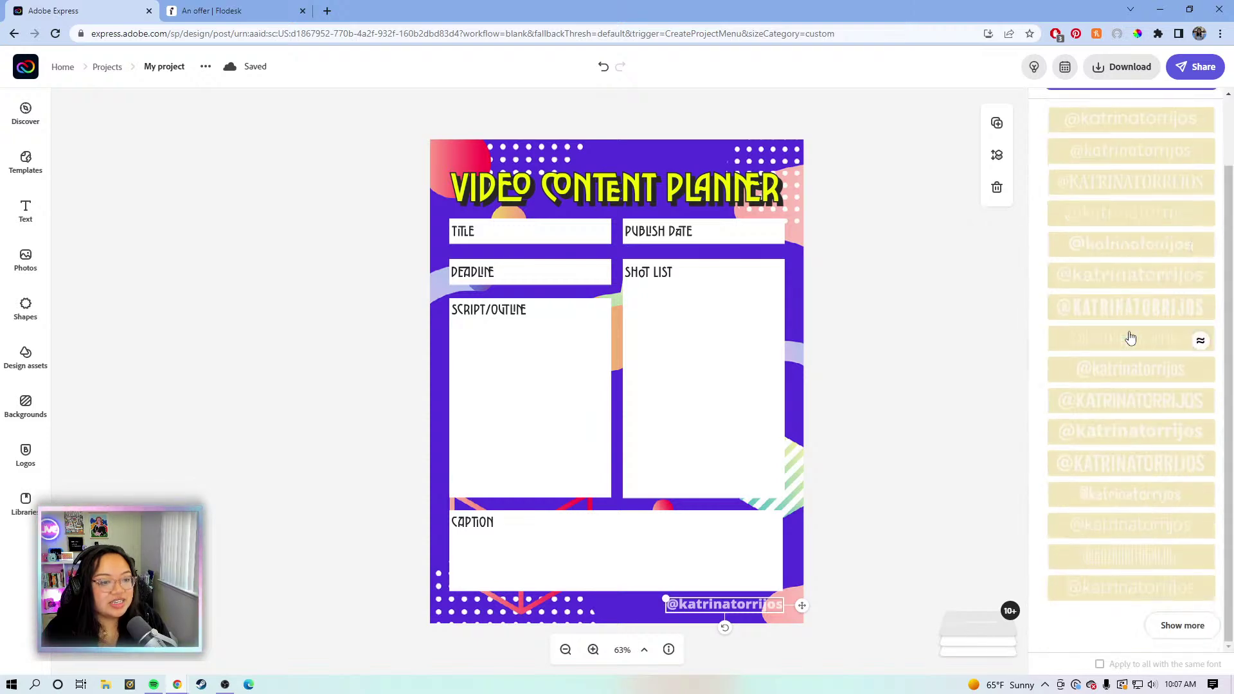
left_click(1181, 627)
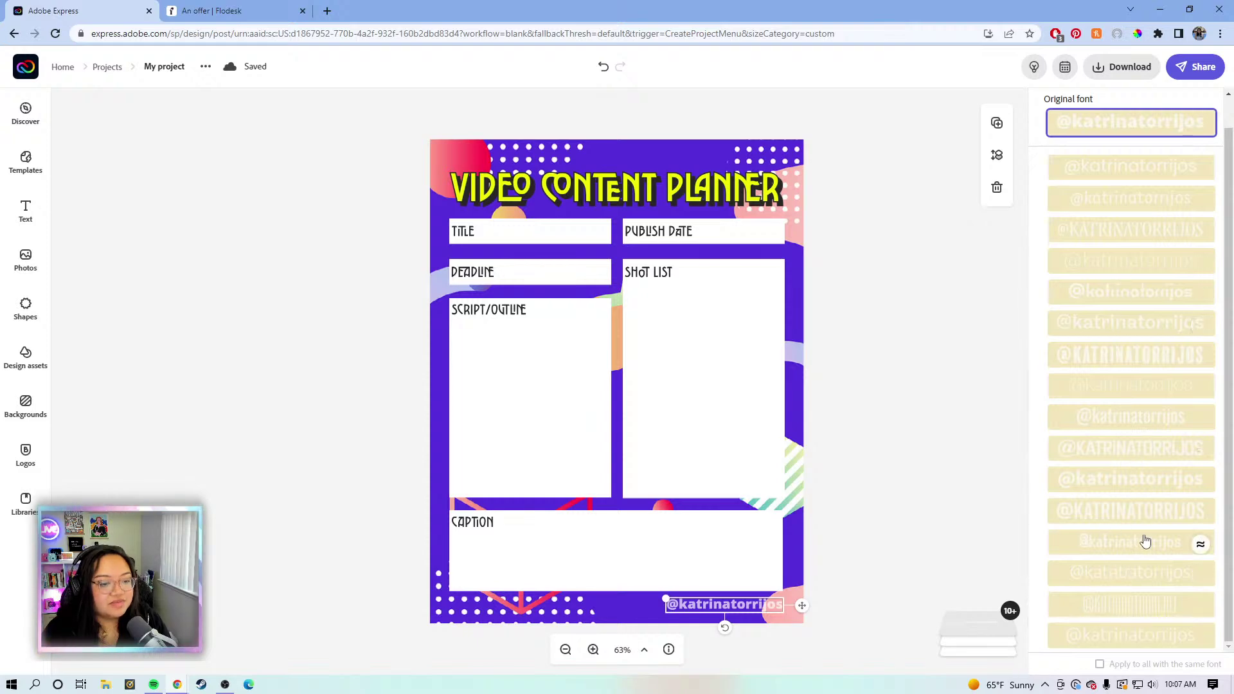
scroll(1144, 508, "up", 1)
scroll(1144, 488, "down", 1)
scroll(1092, 450, "up", 1)
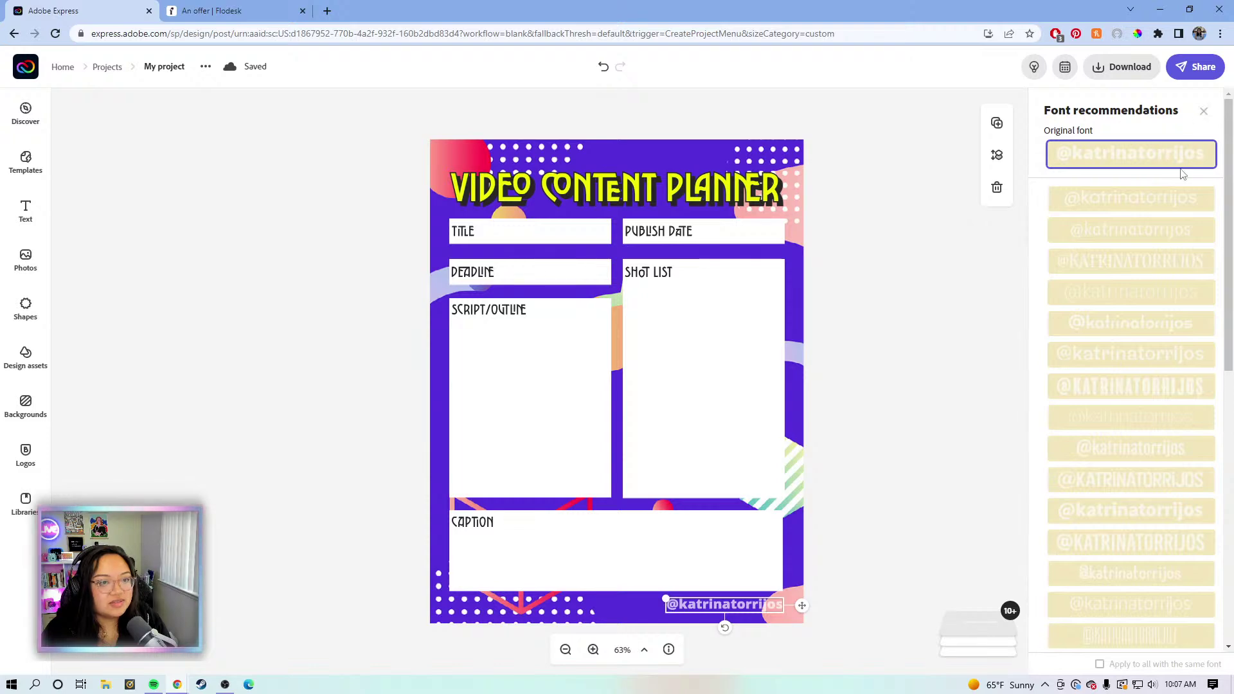
left_click(1204, 113)
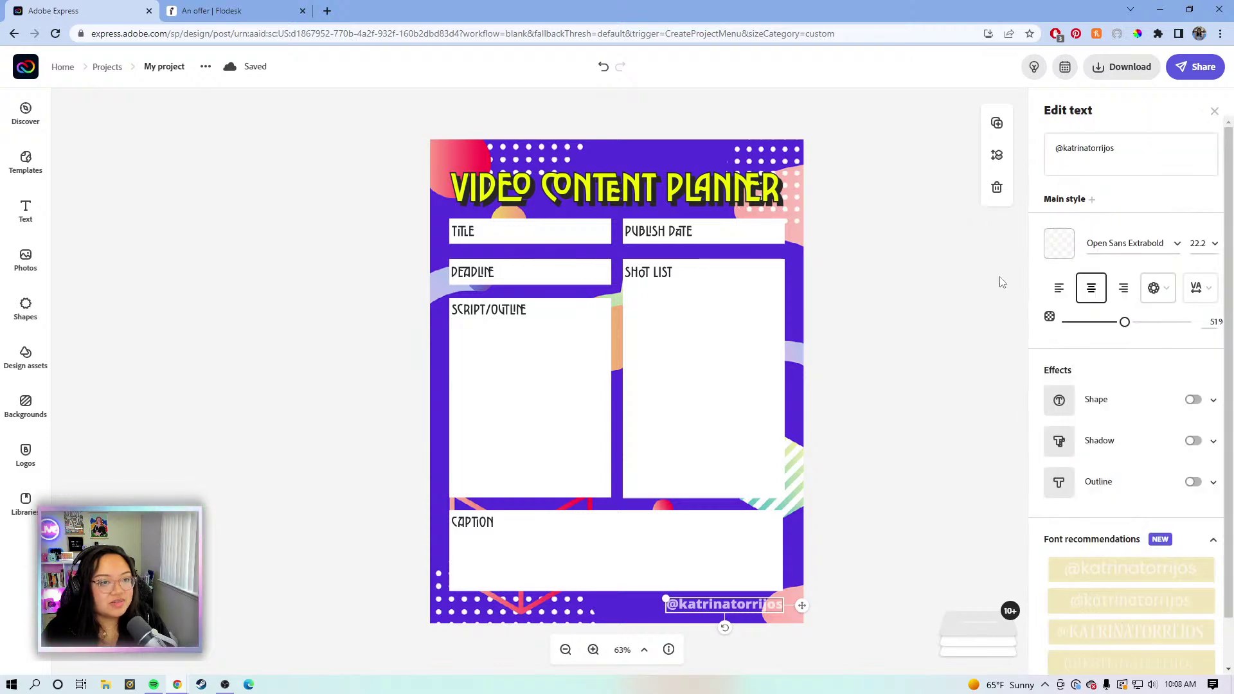
- Look through the font recommendations for the Video Content Planner heading, keeping its original font
left_click(886, 236)
left_click(657, 192)
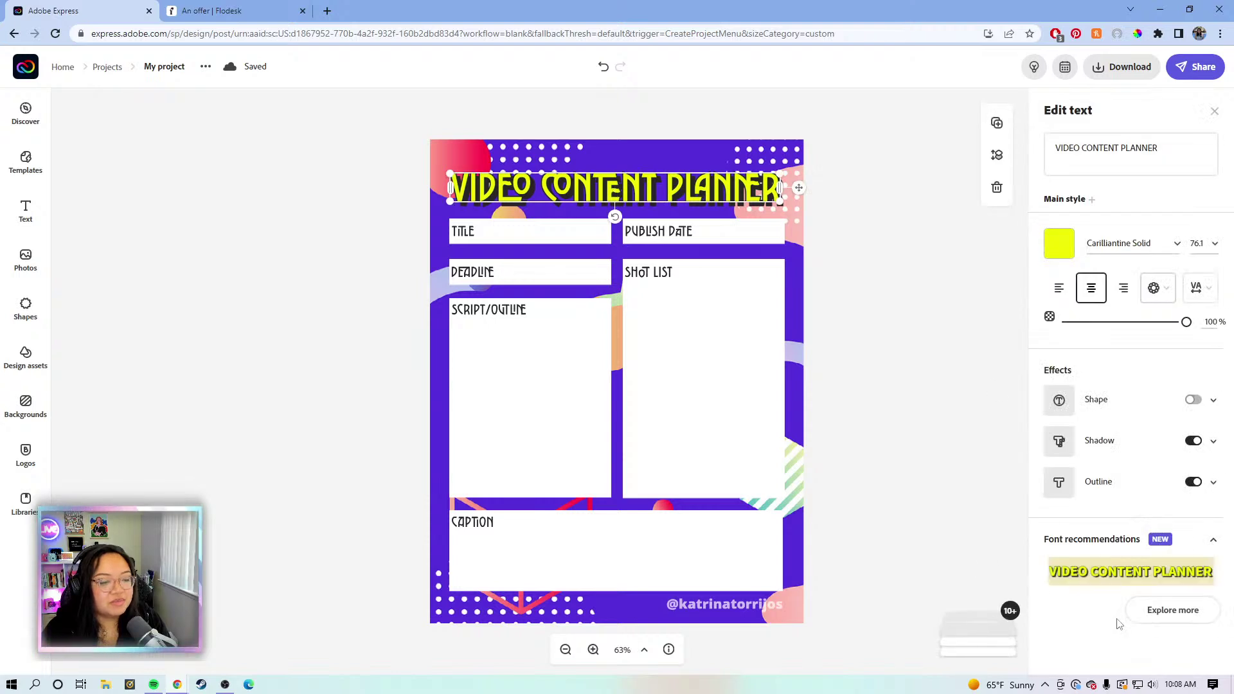
scroll(1093, 588, "down", 1)
scroll(1093, 589, "down", 2)
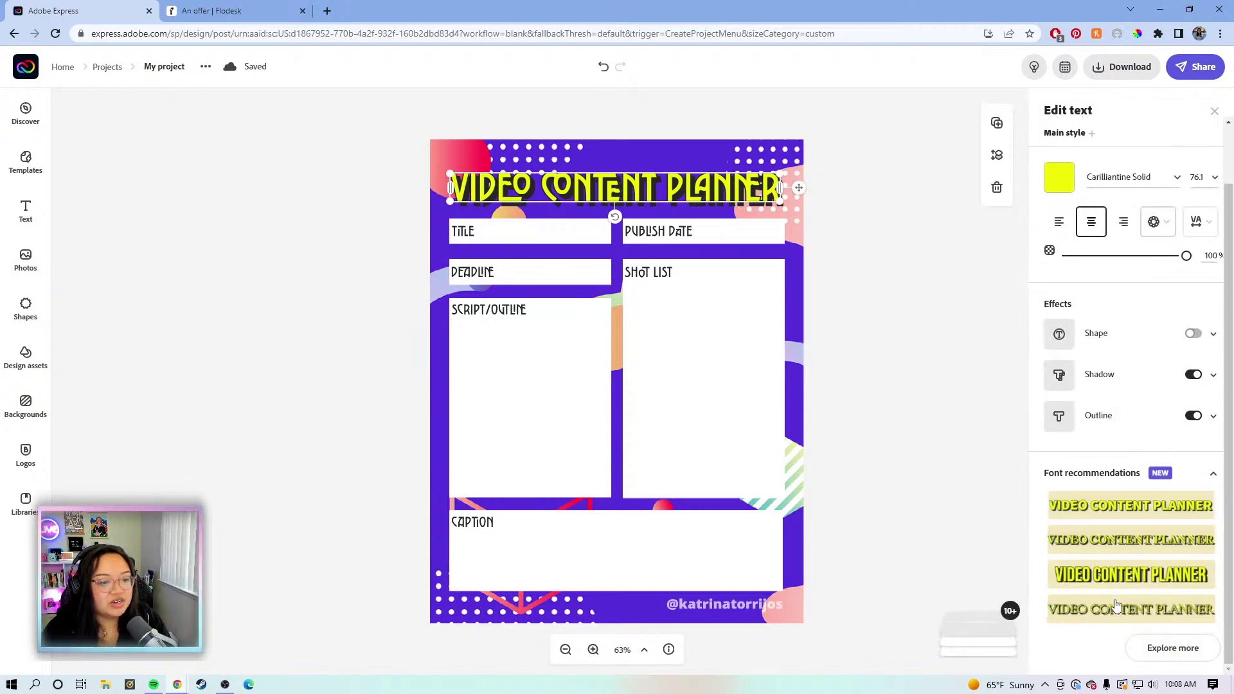
left_click(1180, 650)
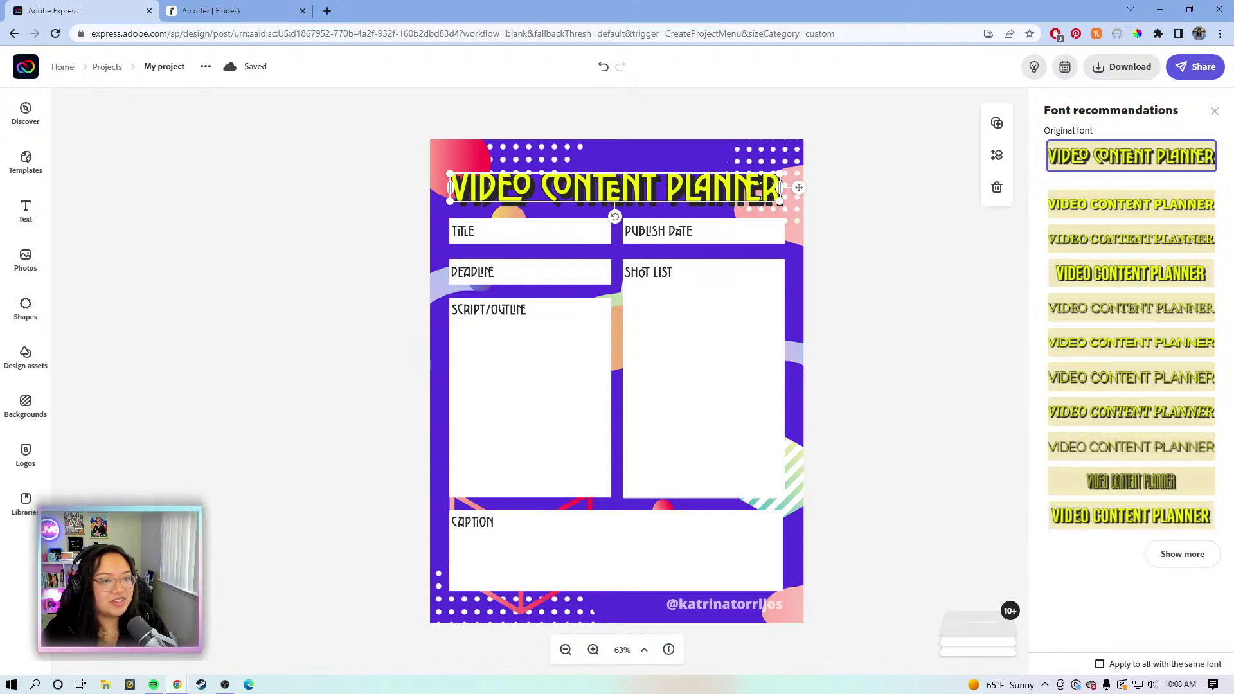
left_click(1214, 111)
left_click(941, 404)
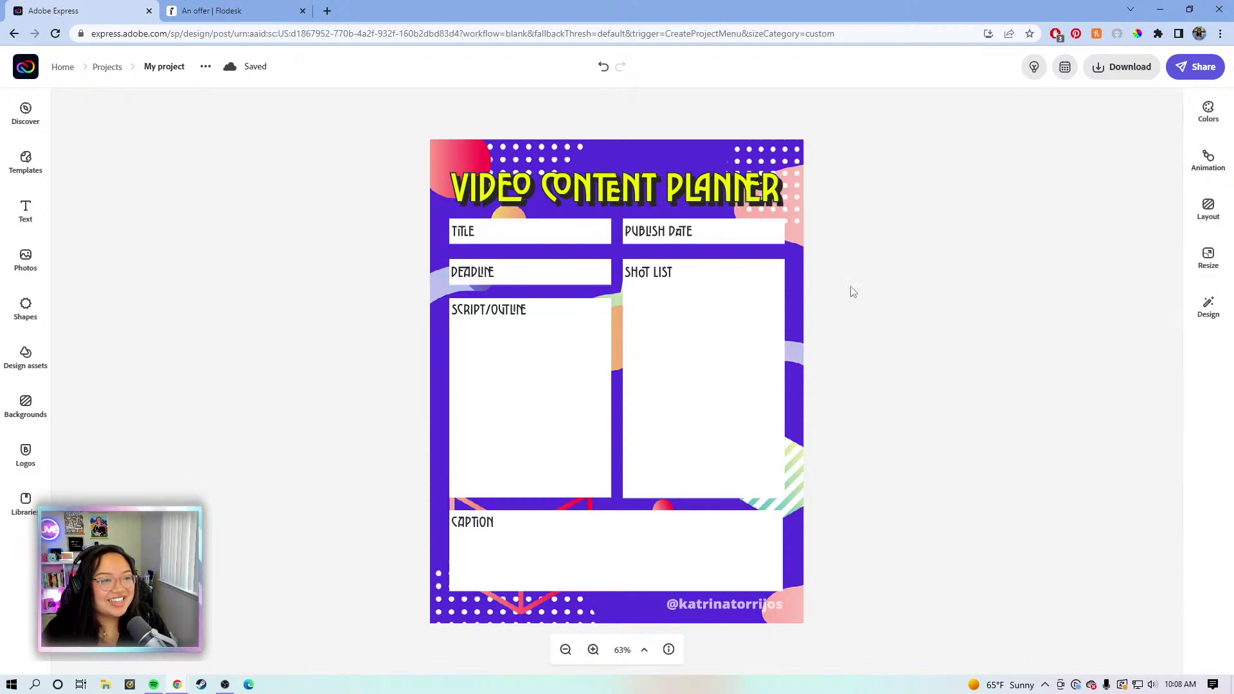
- Check which font the Video Content Planner heading uses in the font list
left_click(734, 193)
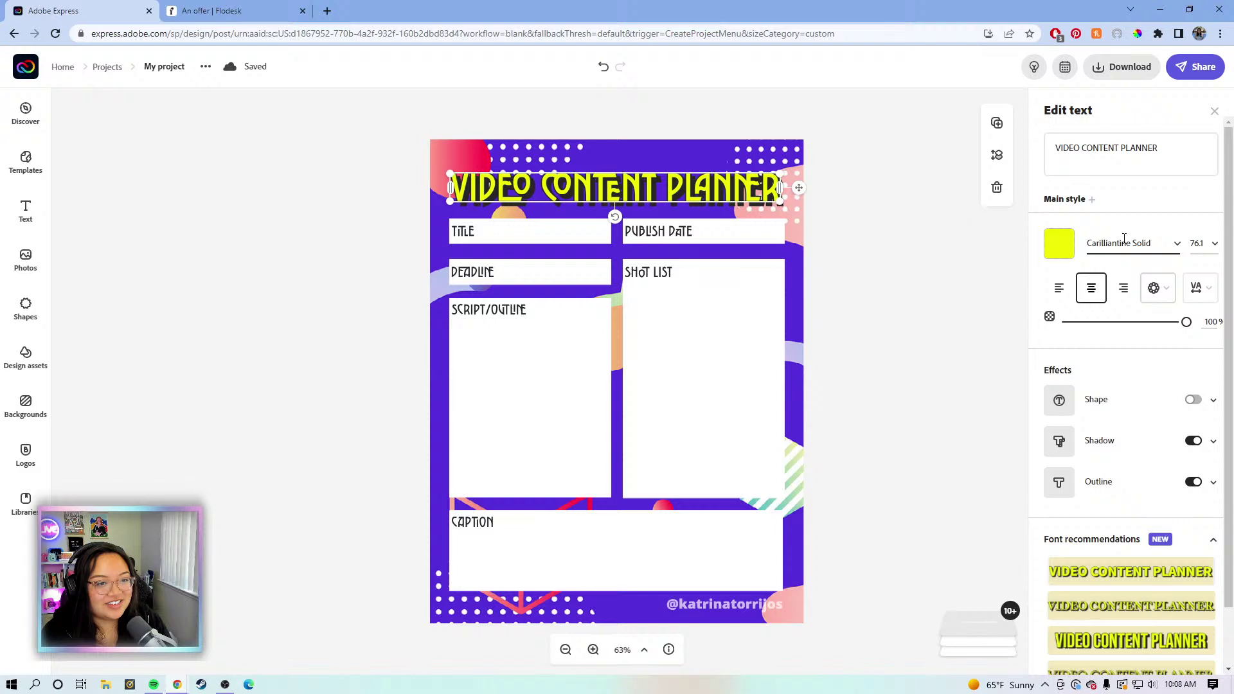
left_click(1145, 243)
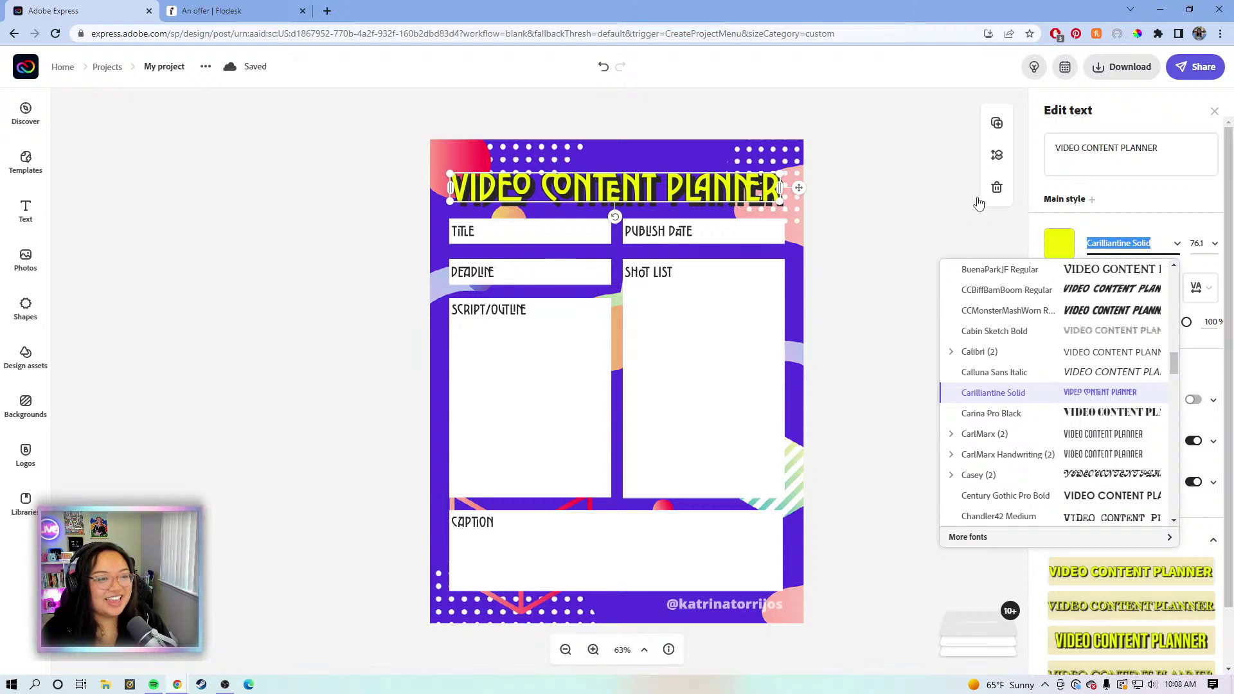
left_click(905, 229)
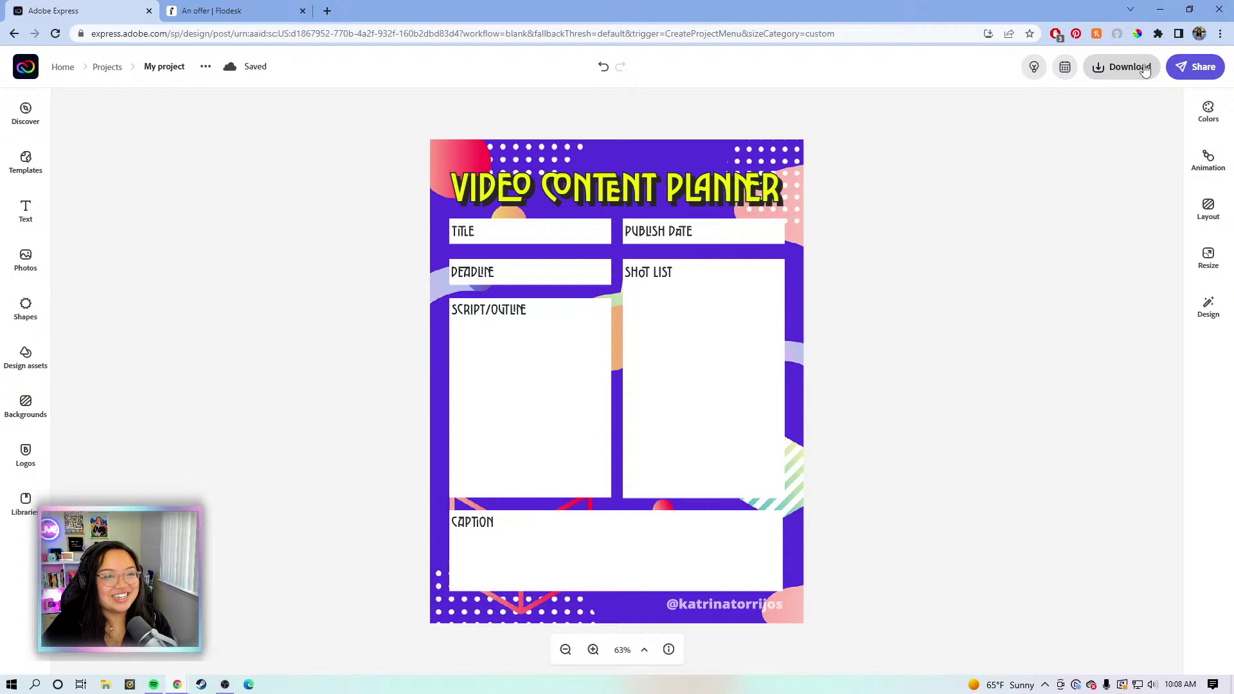
- Download the planner page as a PDF named "Video Content Planner" to the Desktop and dismiss the download notice
left_click(1123, 68)
left_click(1096, 158)
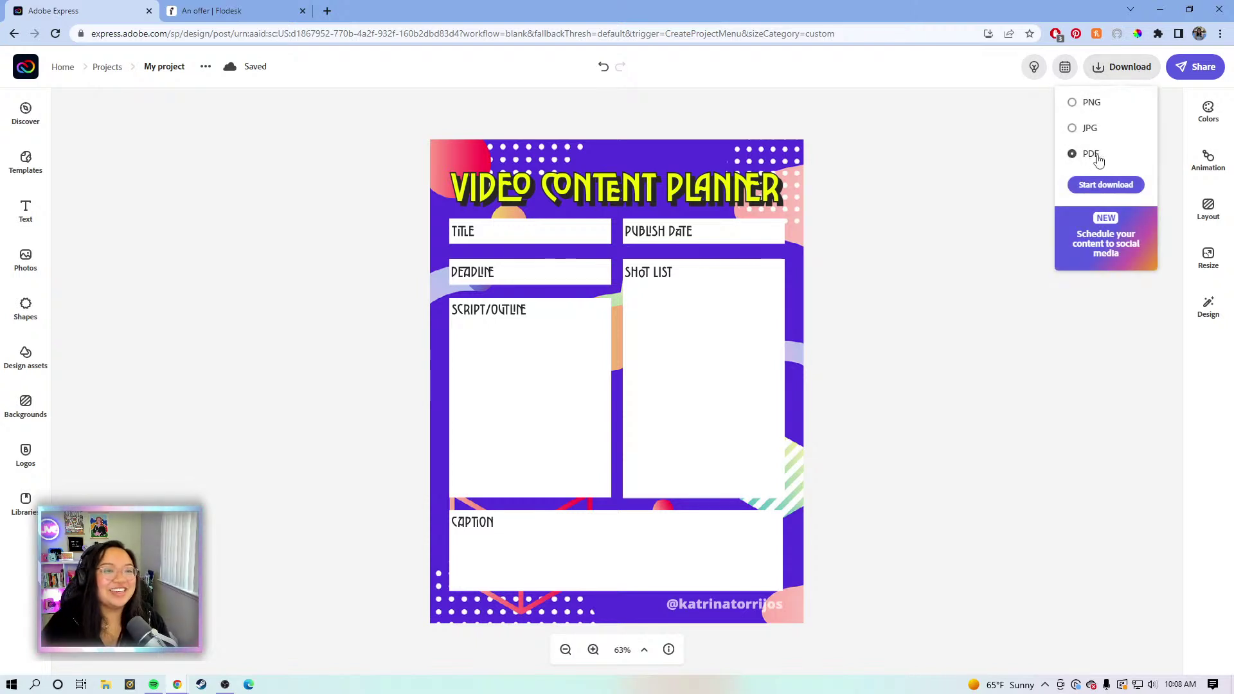
left_click(1124, 187)
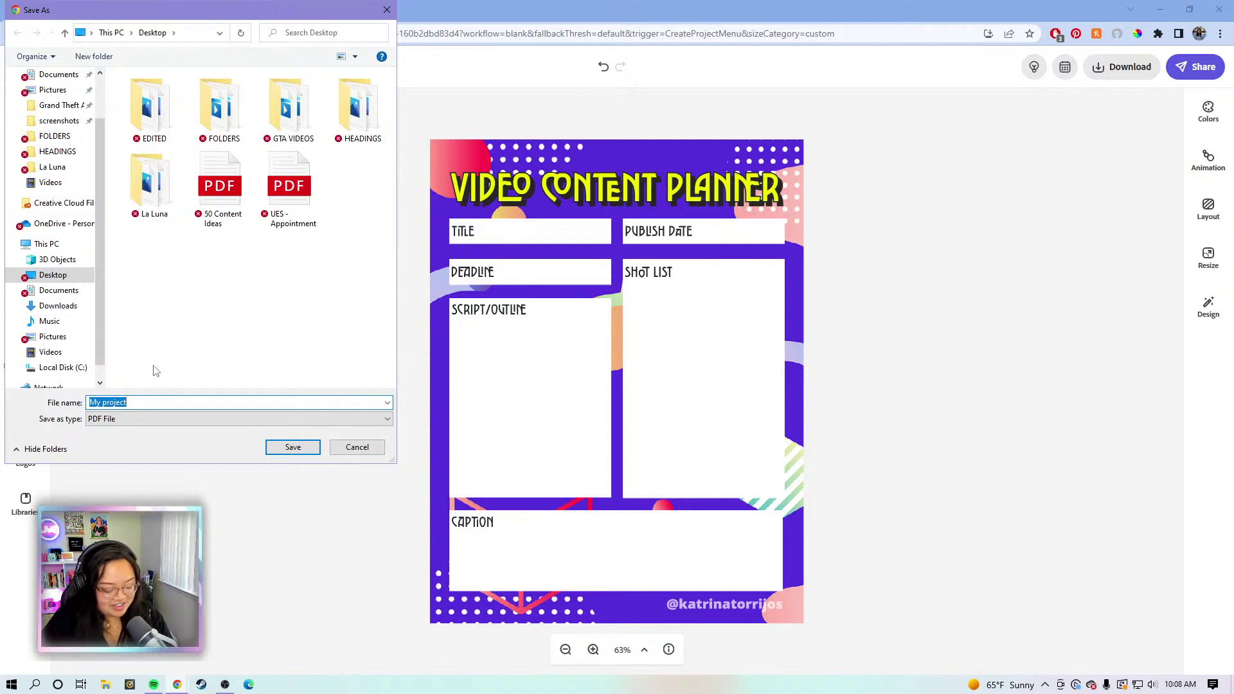
type("Video Content Planner")
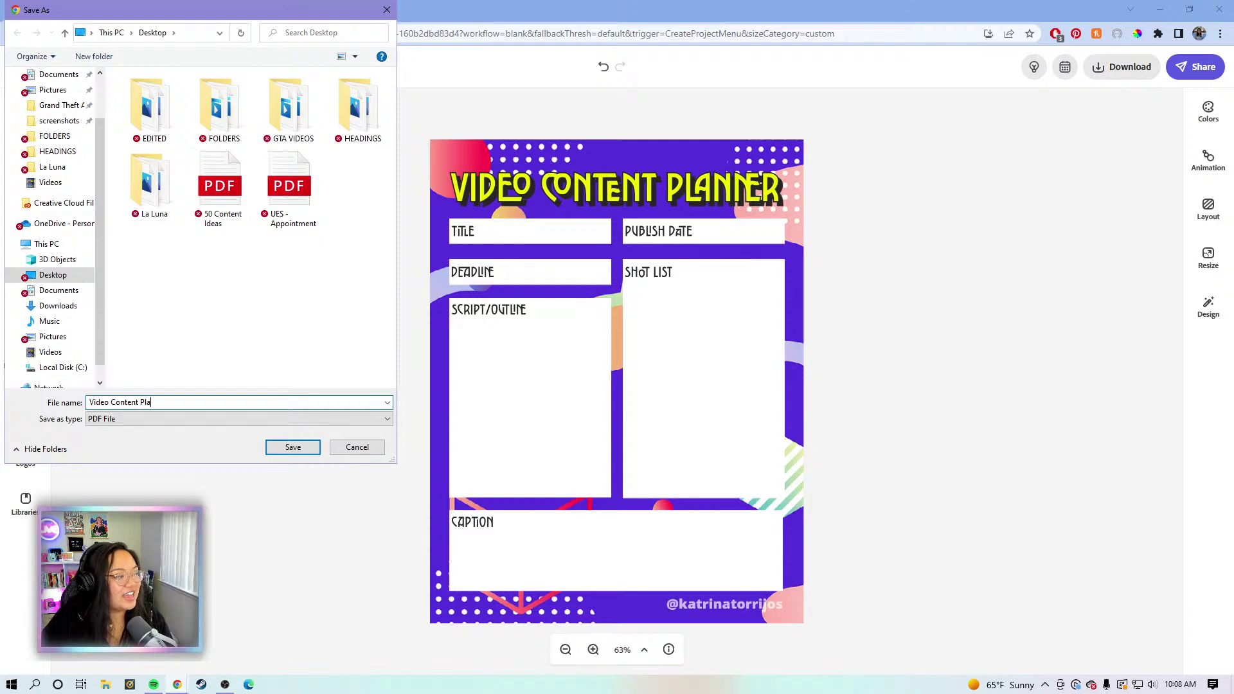
left_click(293, 447)
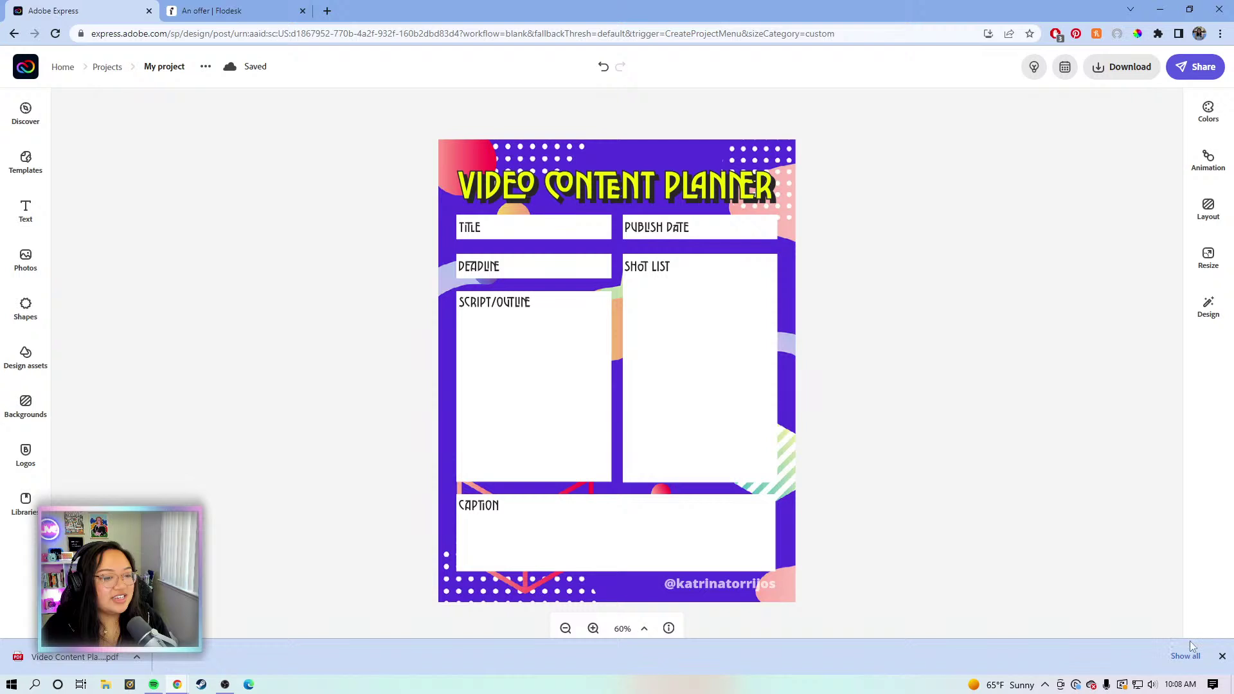
left_click(1223, 656)
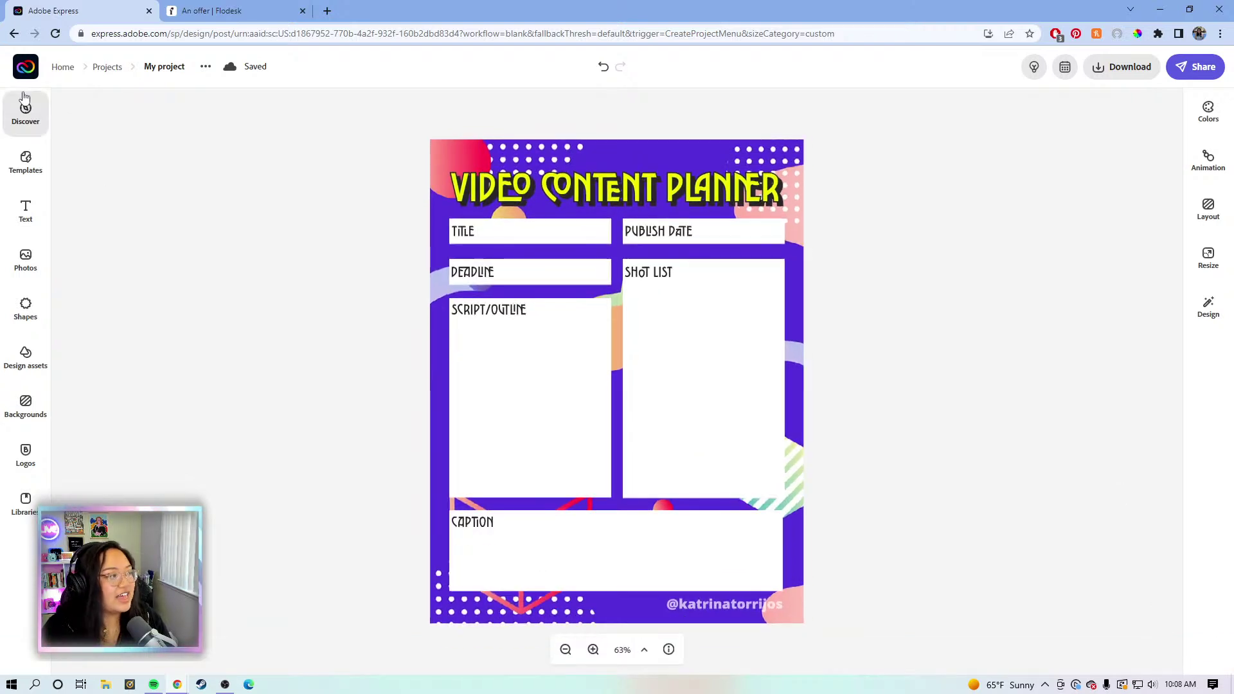
- Return to the home page and create a blank Instagram post project, closing the template suggestions
left_click(25, 66)
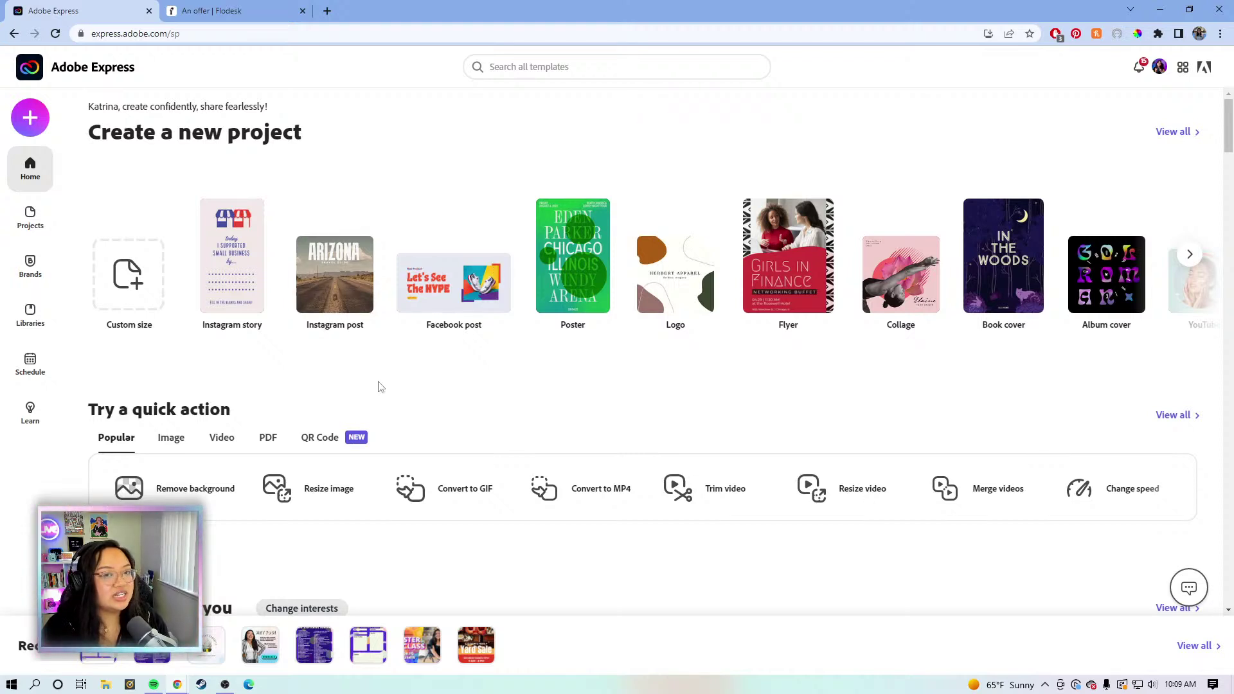
left_click(341, 273)
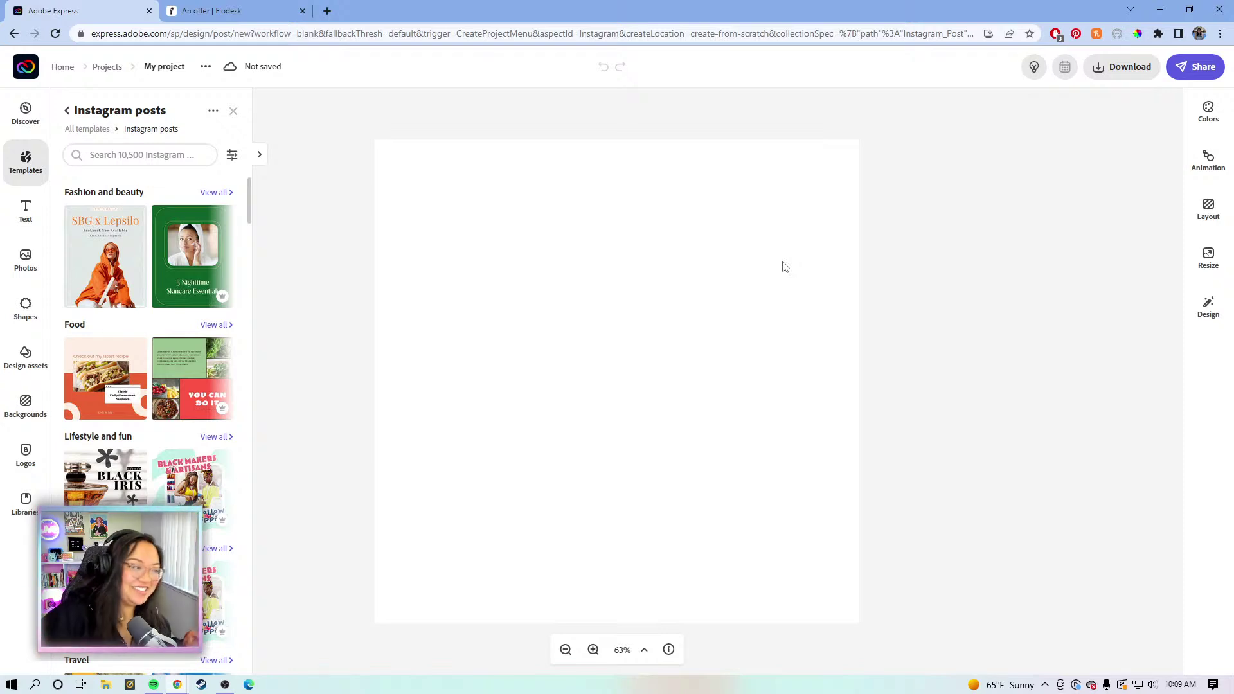
left_click(889, 226)
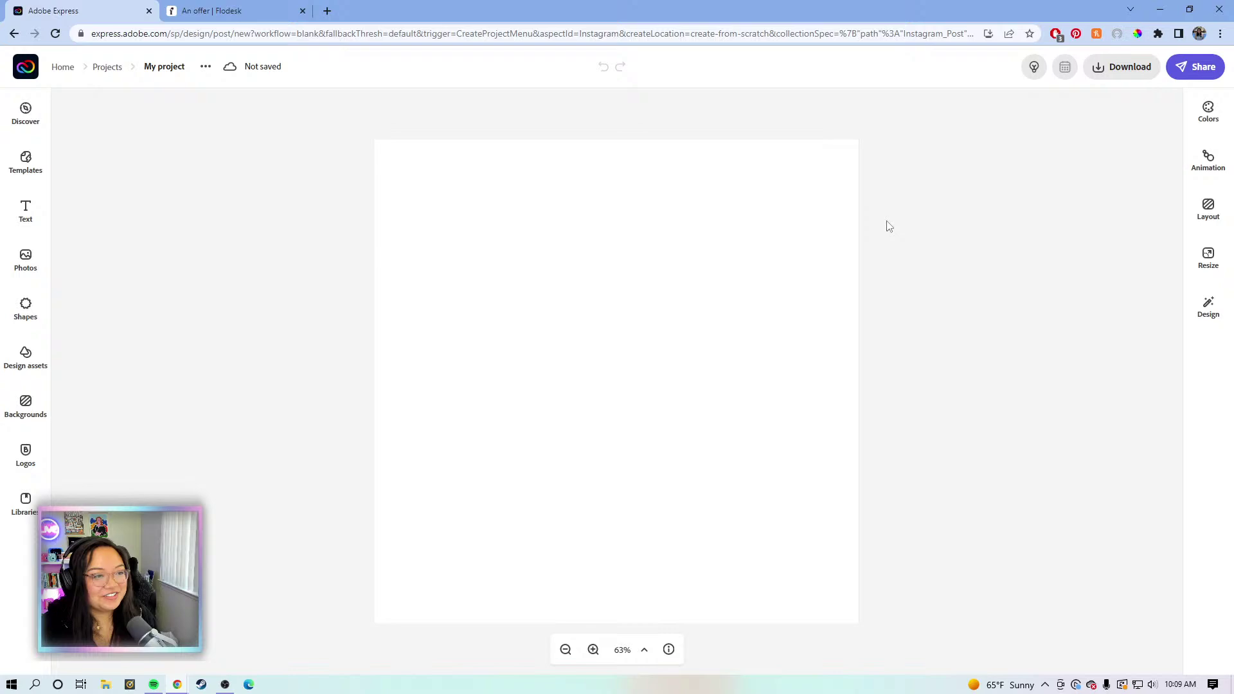
left_click(649, 277)
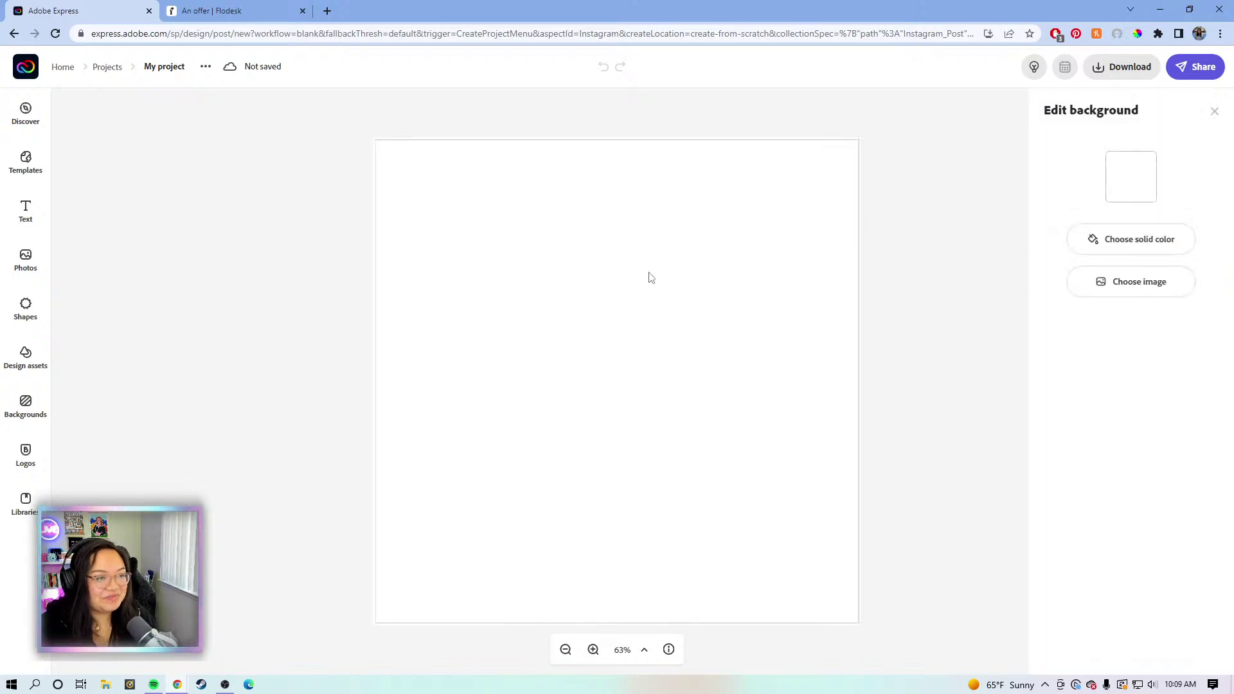
left_click(894, 215)
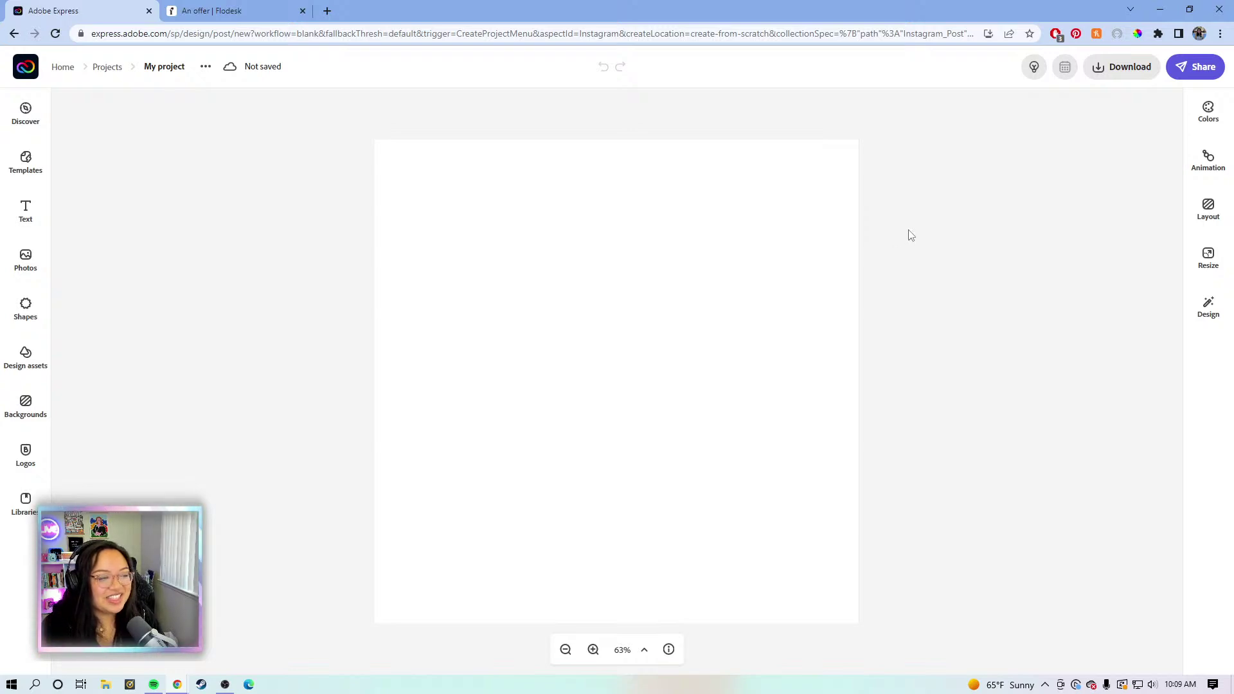
left_click(854, 249)
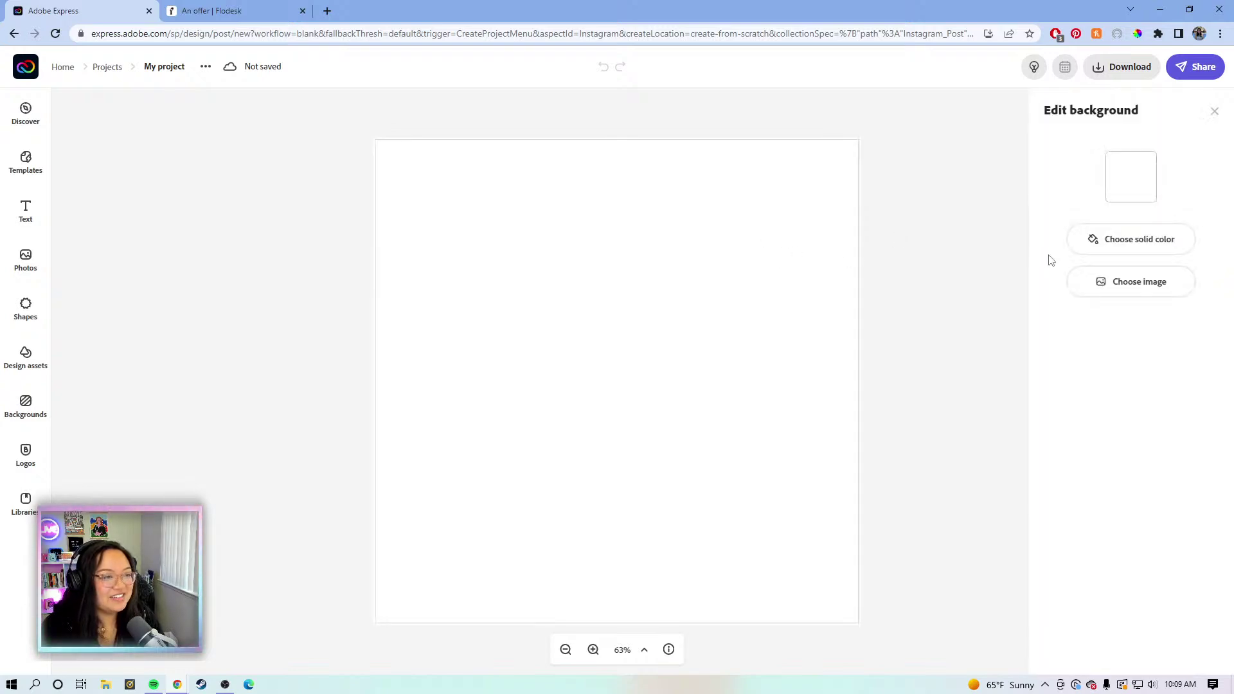
left_click(949, 144)
left_click(747, 252)
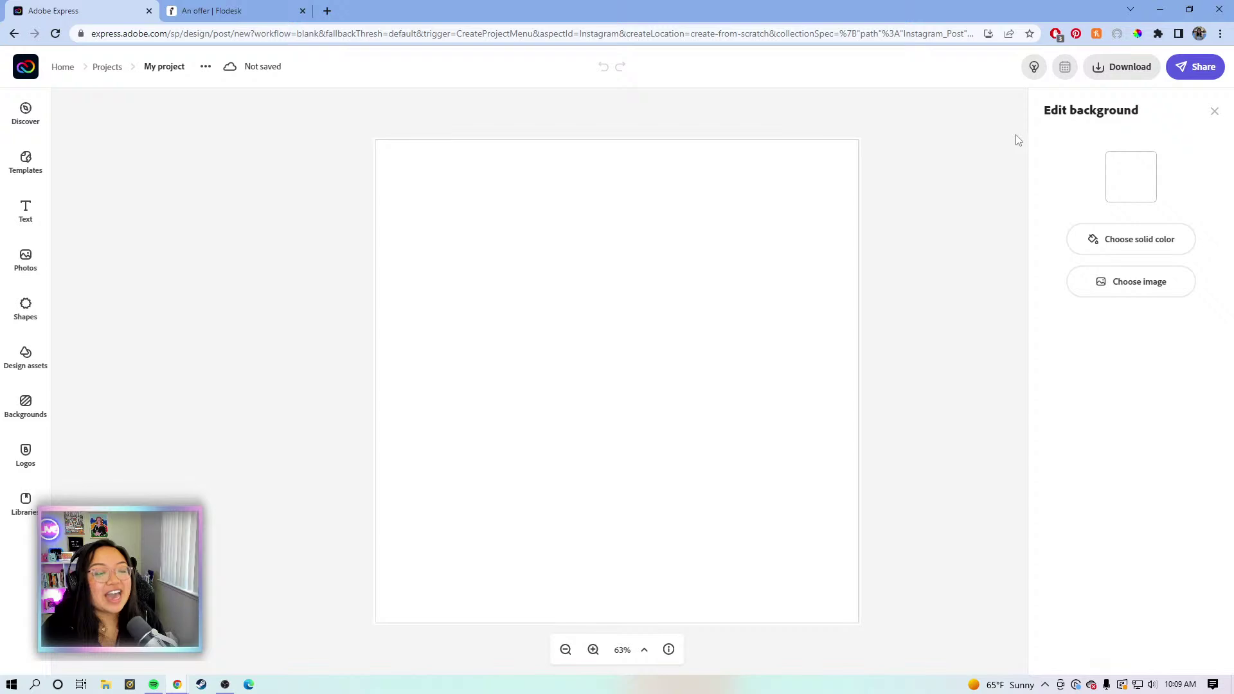
left_click(957, 145)
left_click(776, 204)
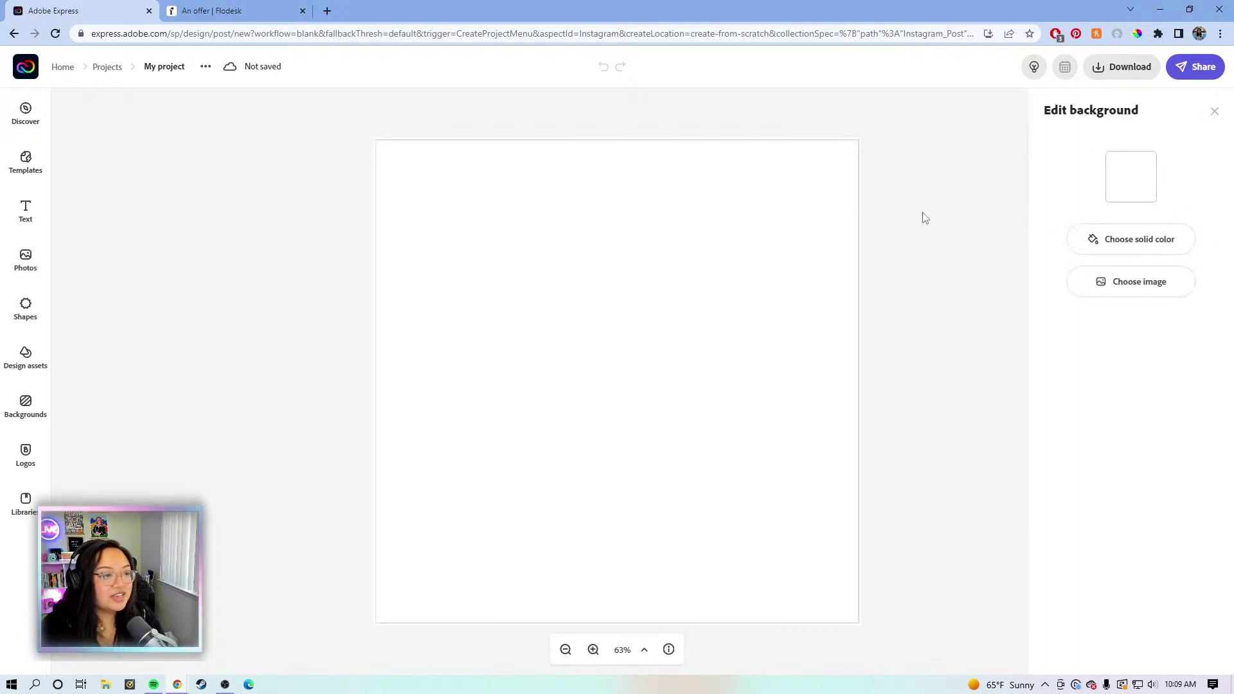
left_click(926, 216)
left_click(685, 211)
left_click(668, 131)
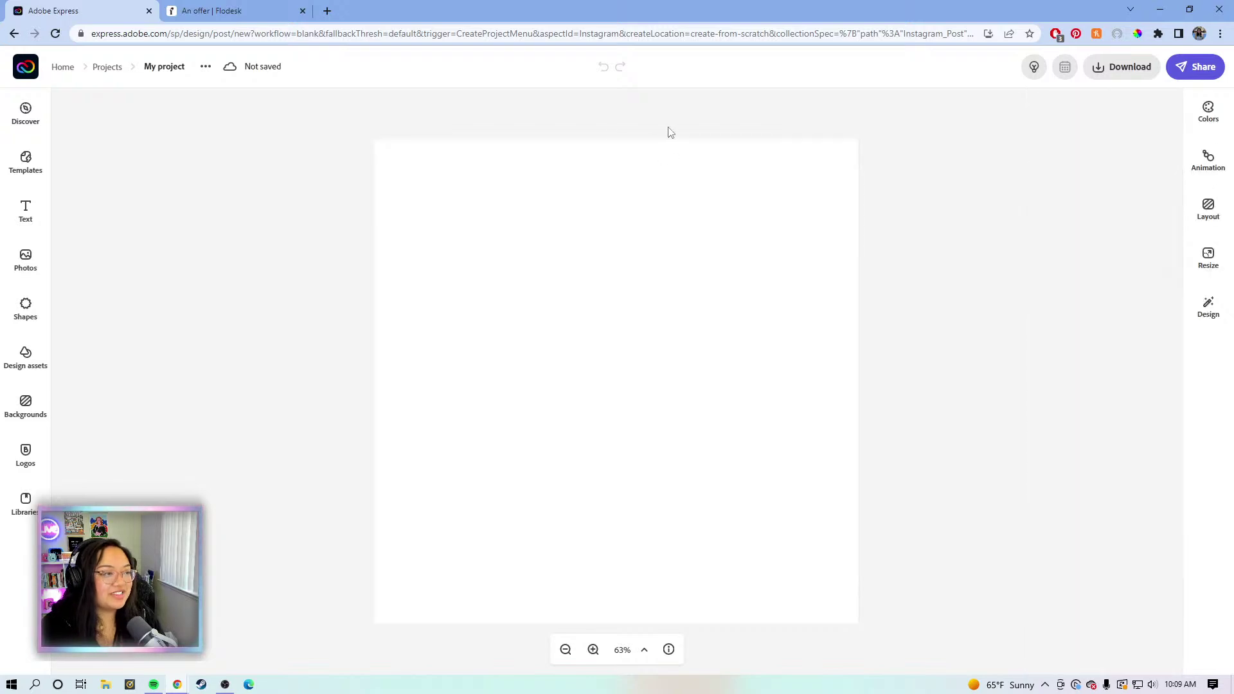
left_click(524, 162)
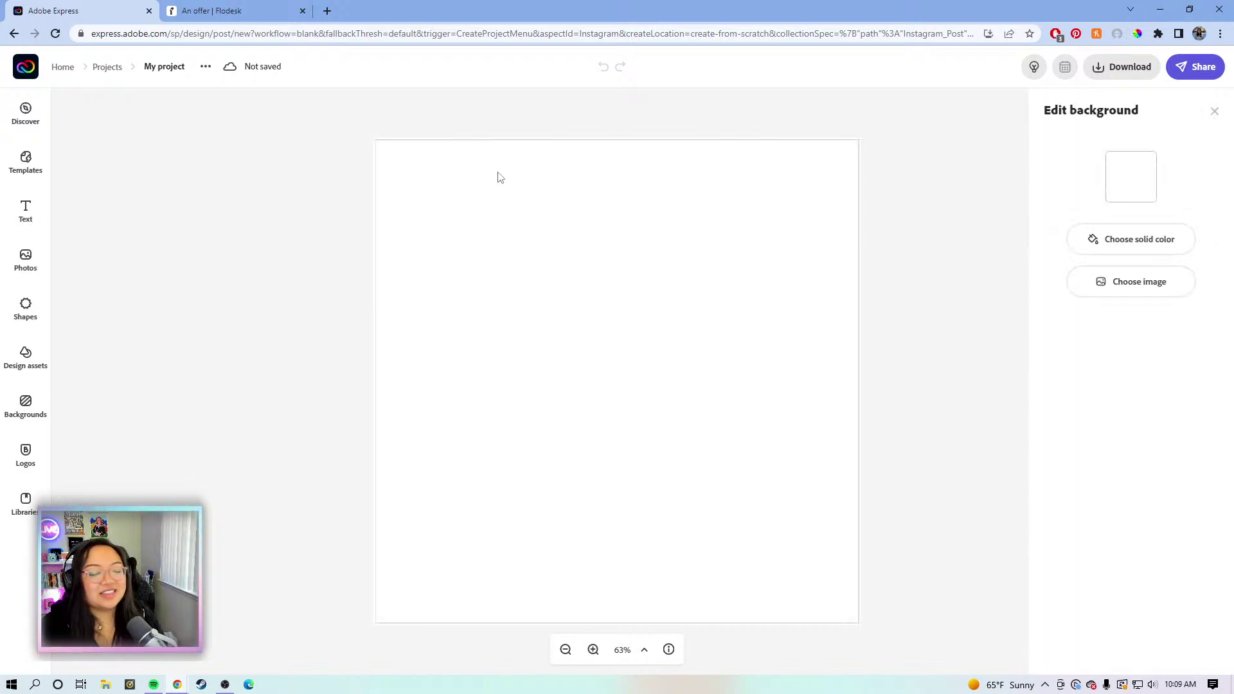
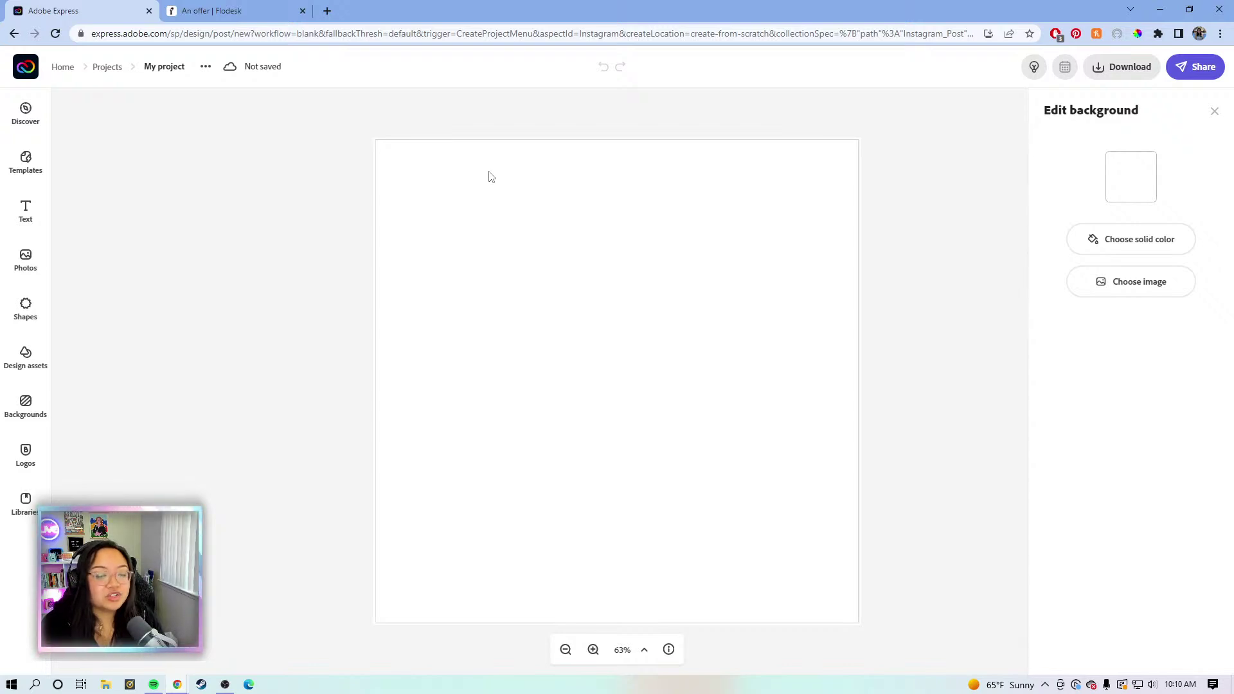
left_click(937, 165)
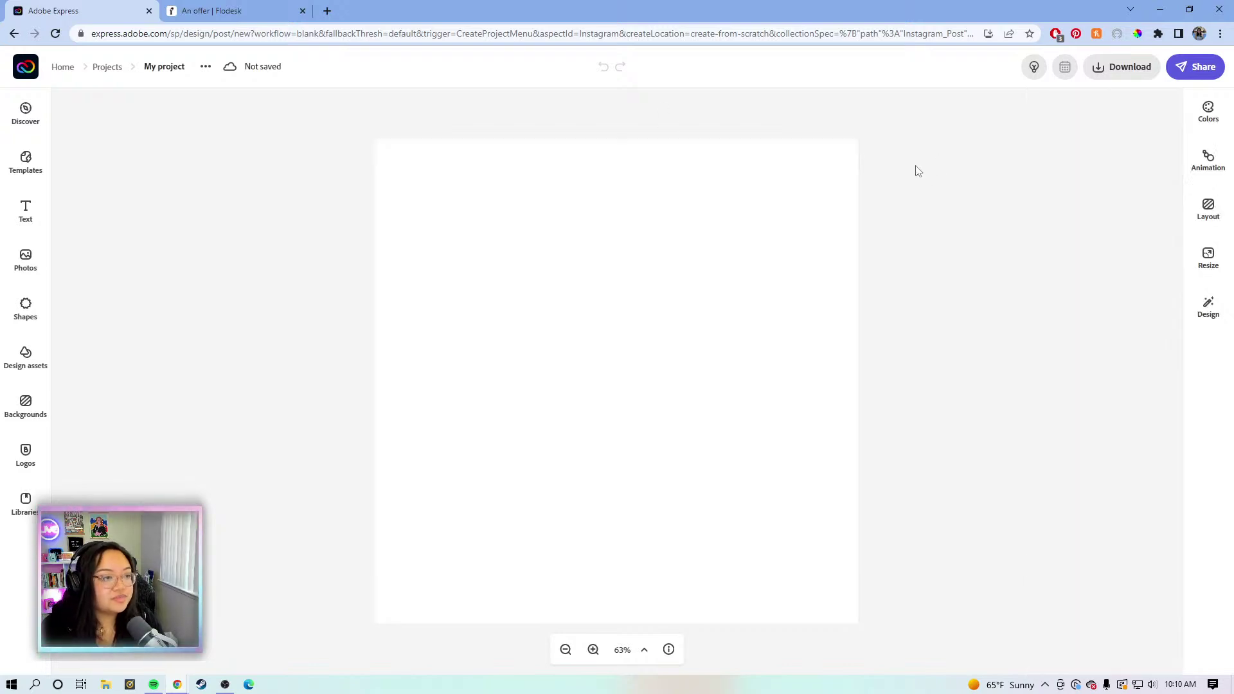
left_click(865, 224)
left_click(315, 220)
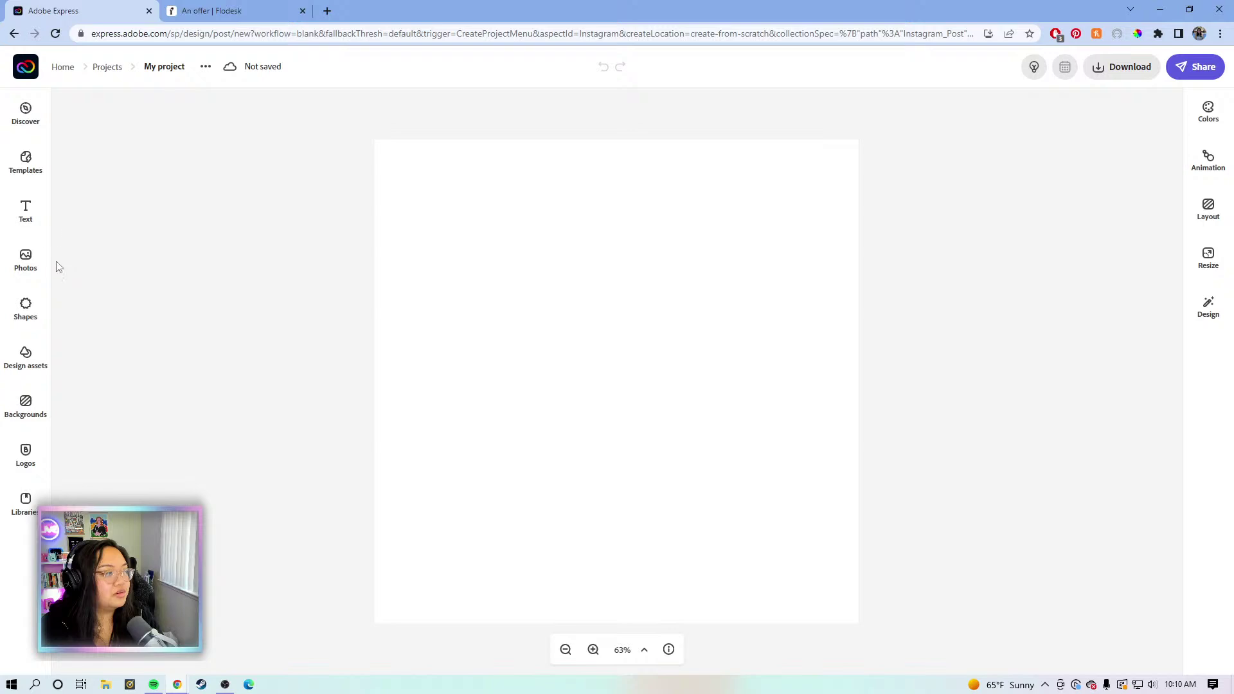
- Search the whole background collection for "gradient", leaving the Nature category
left_click(29, 403)
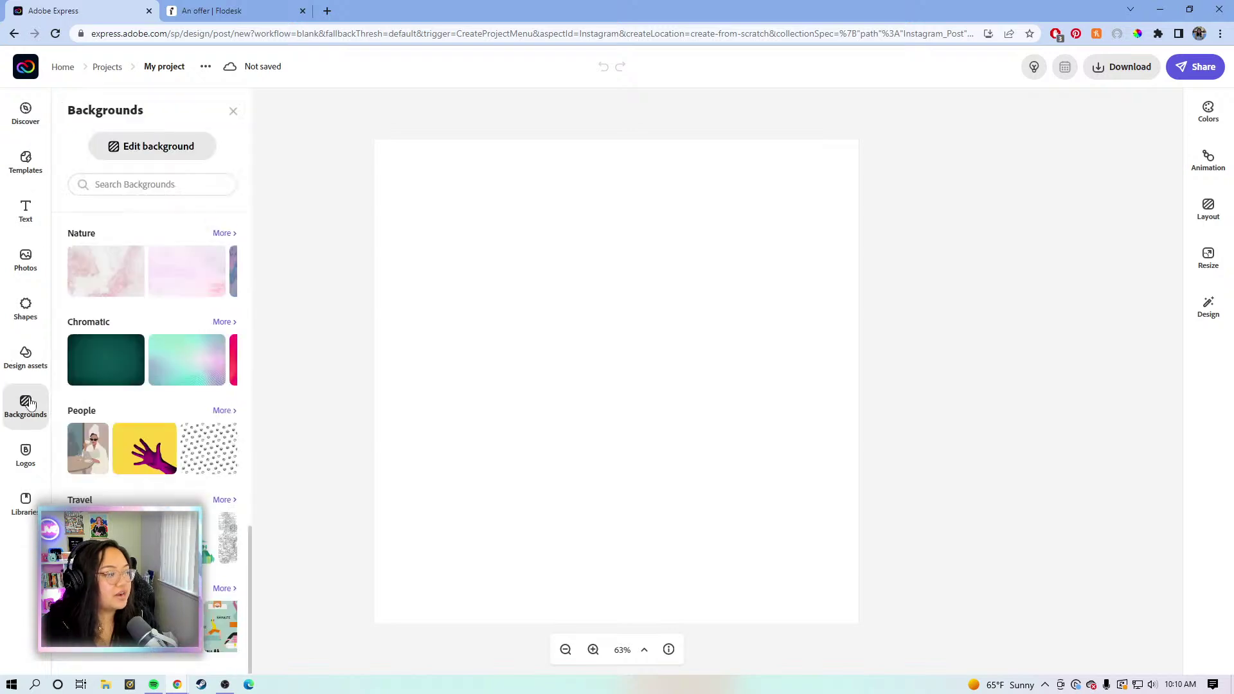
left_click(235, 236)
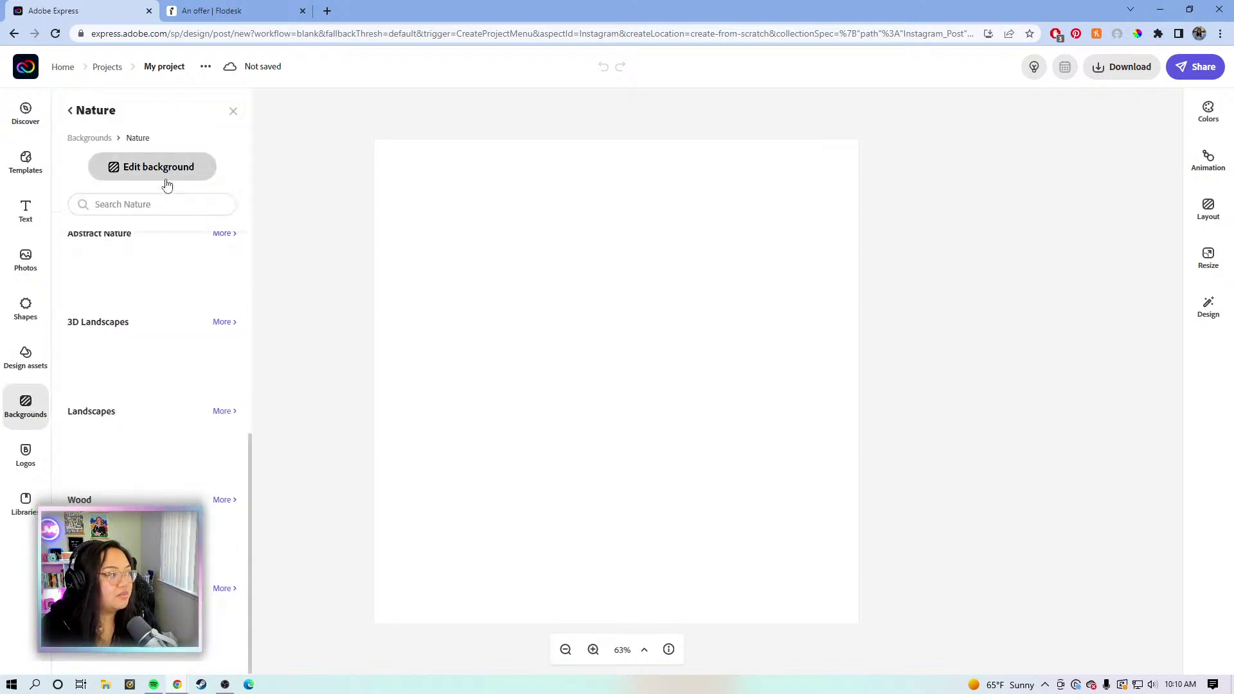
left_click(165, 175)
left_click(167, 203)
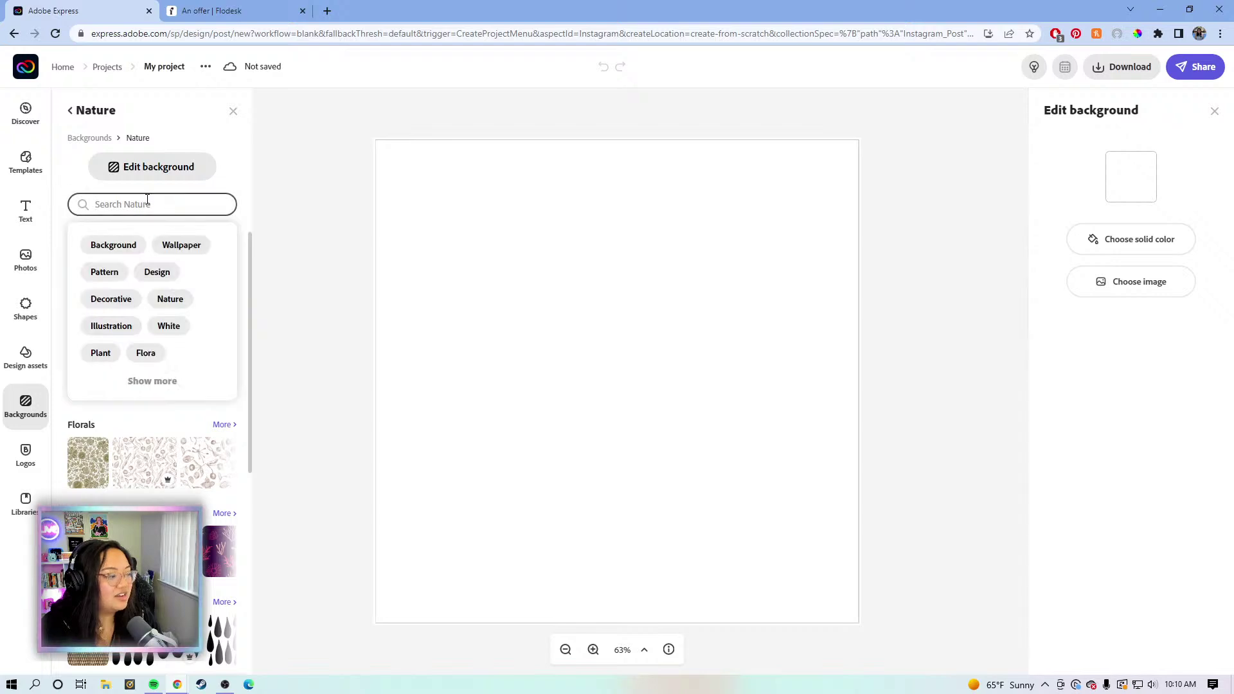
type("g")
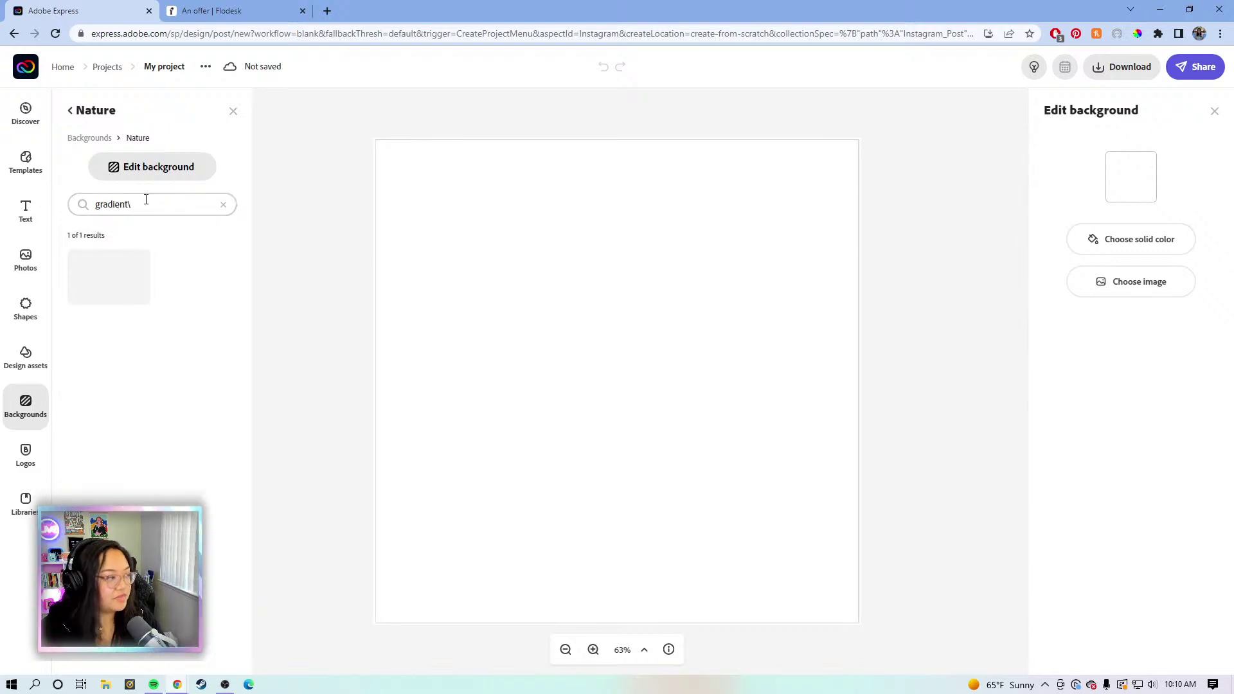
type("radient\\")
key("BackSpace")
key("Return")
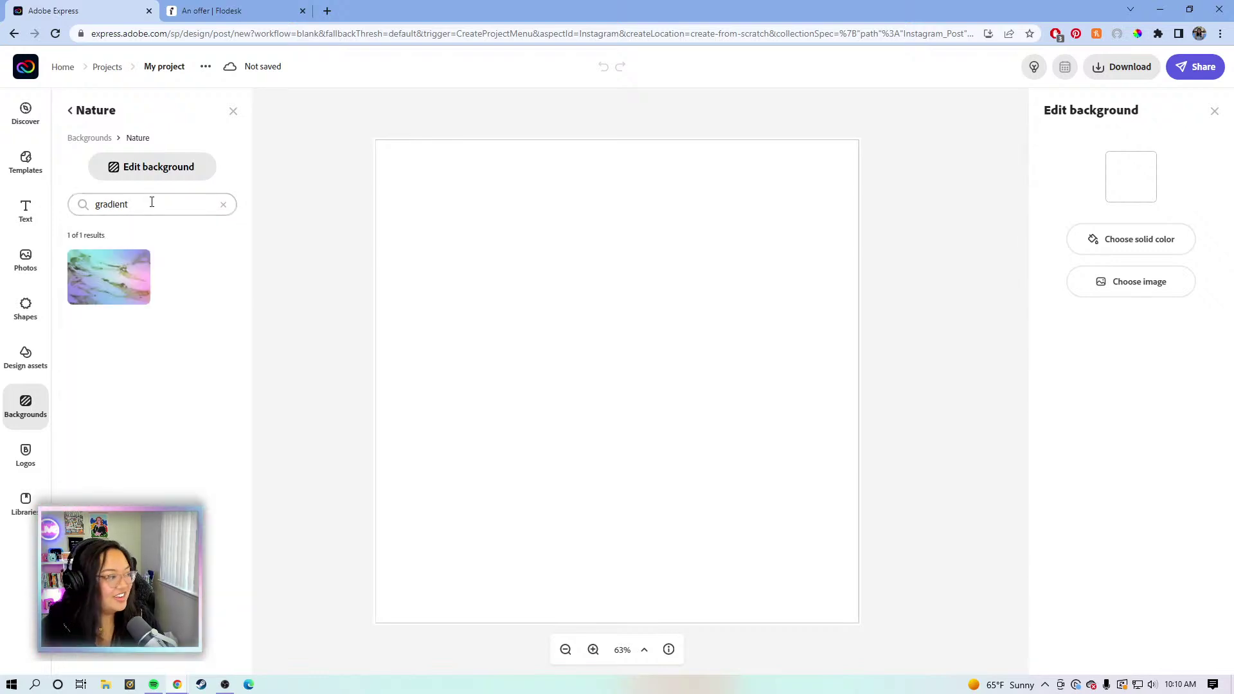
left_click(98, 138)
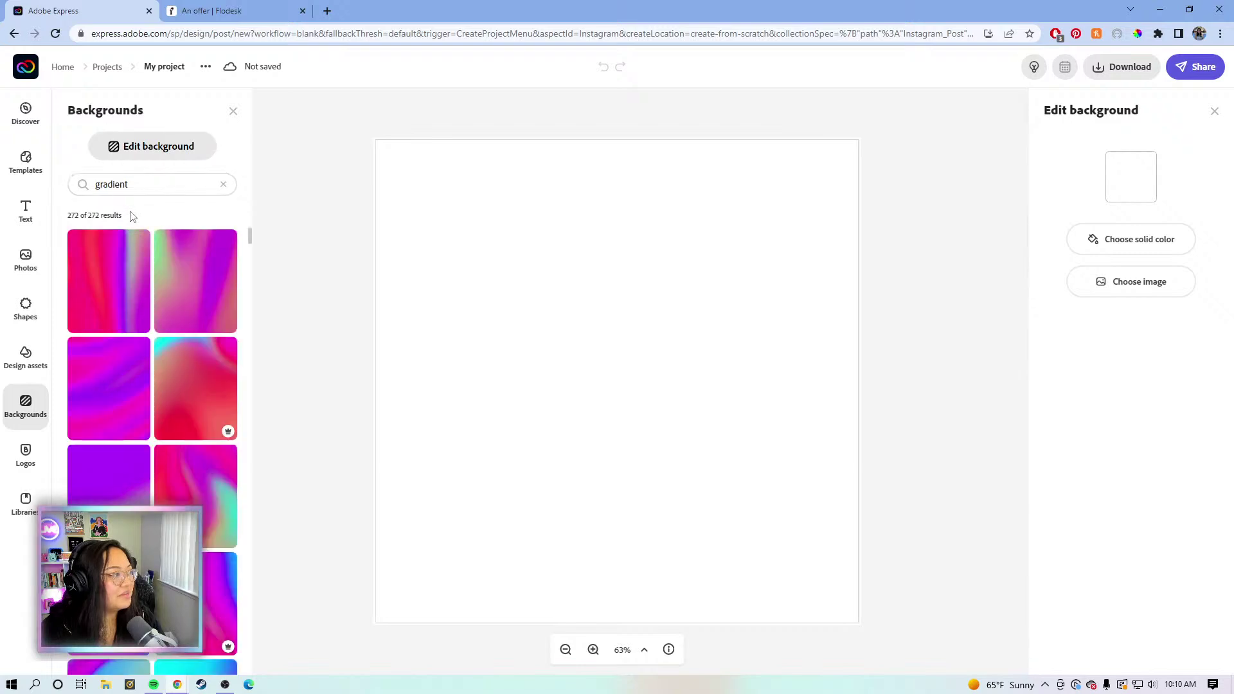
- Pin the purple pattern with colourful gradient geometric shapes to the background of the Instagram post
scroll(116, 299, "down", 20)
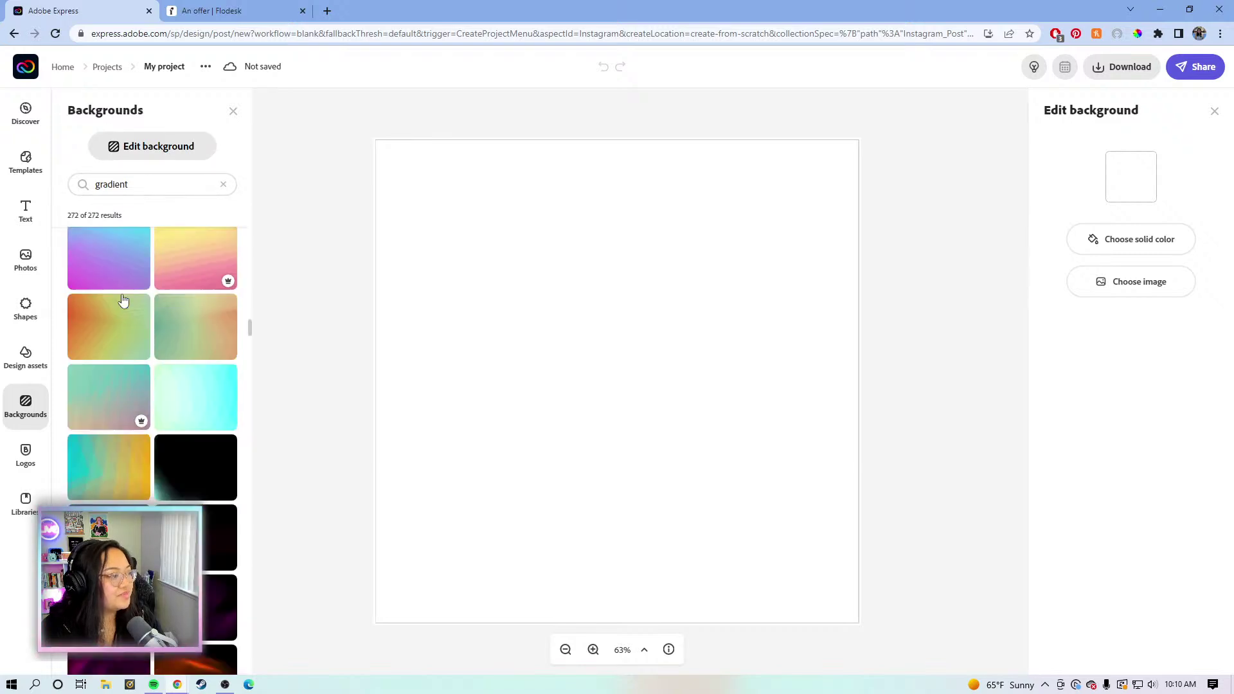
scroll(108, 293, "down", 15)
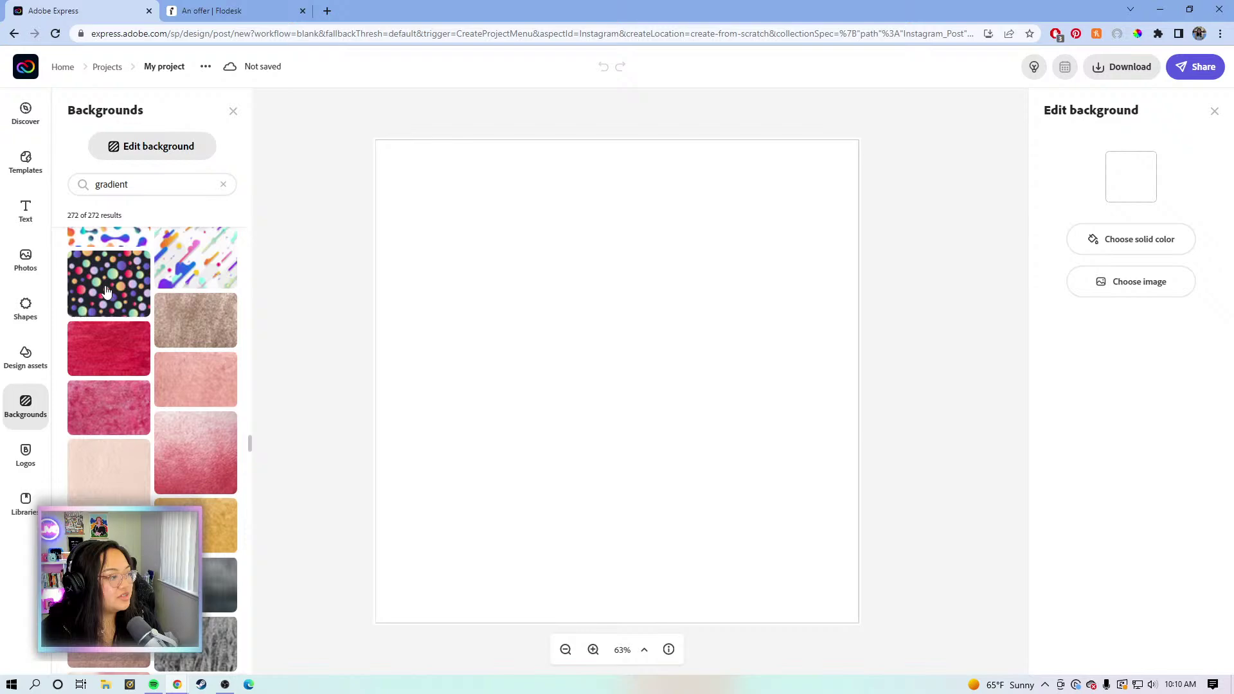
scroll(107, 294, "down", 20)
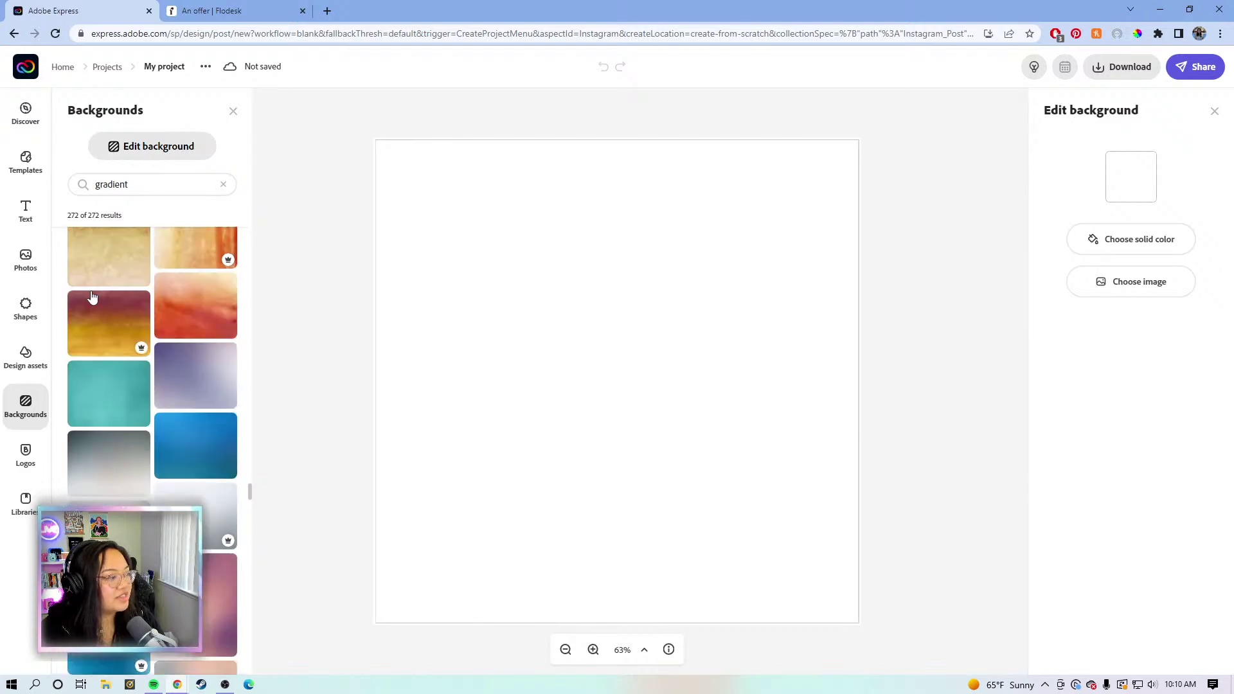
scroll(92, 296, "down", 15)
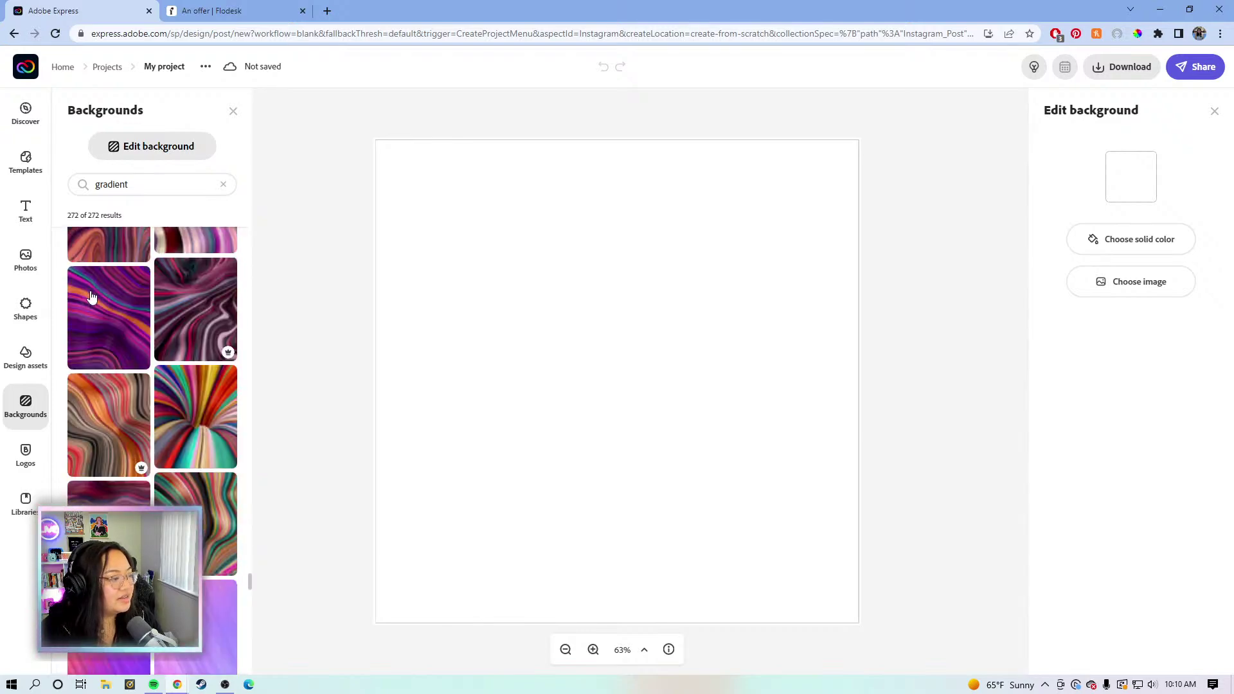
scroll(92, 296, "down", 10)
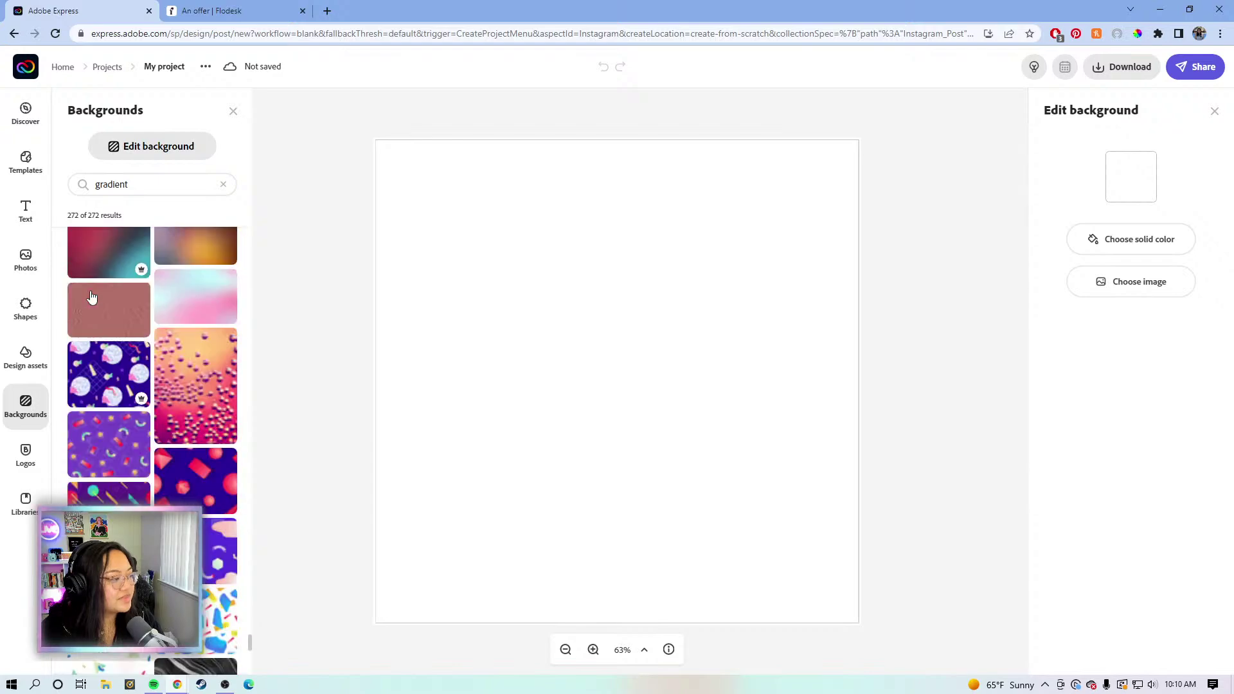
left_click(207, 427)
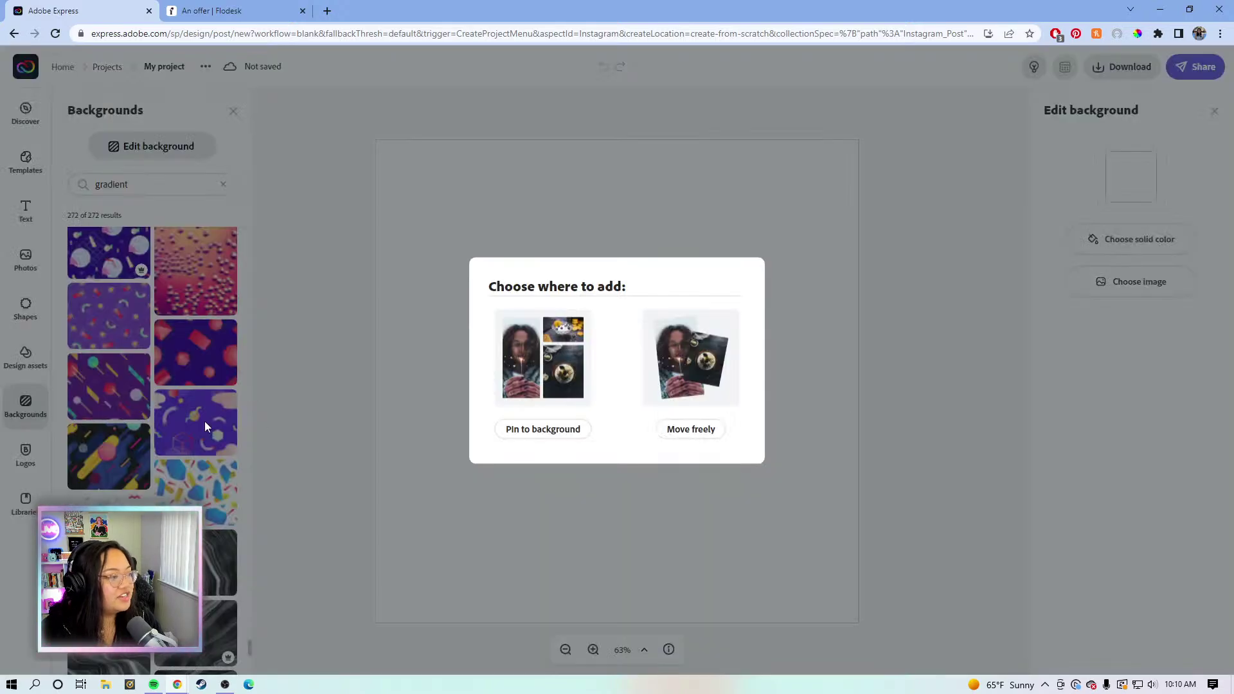
left_click(518, 430)
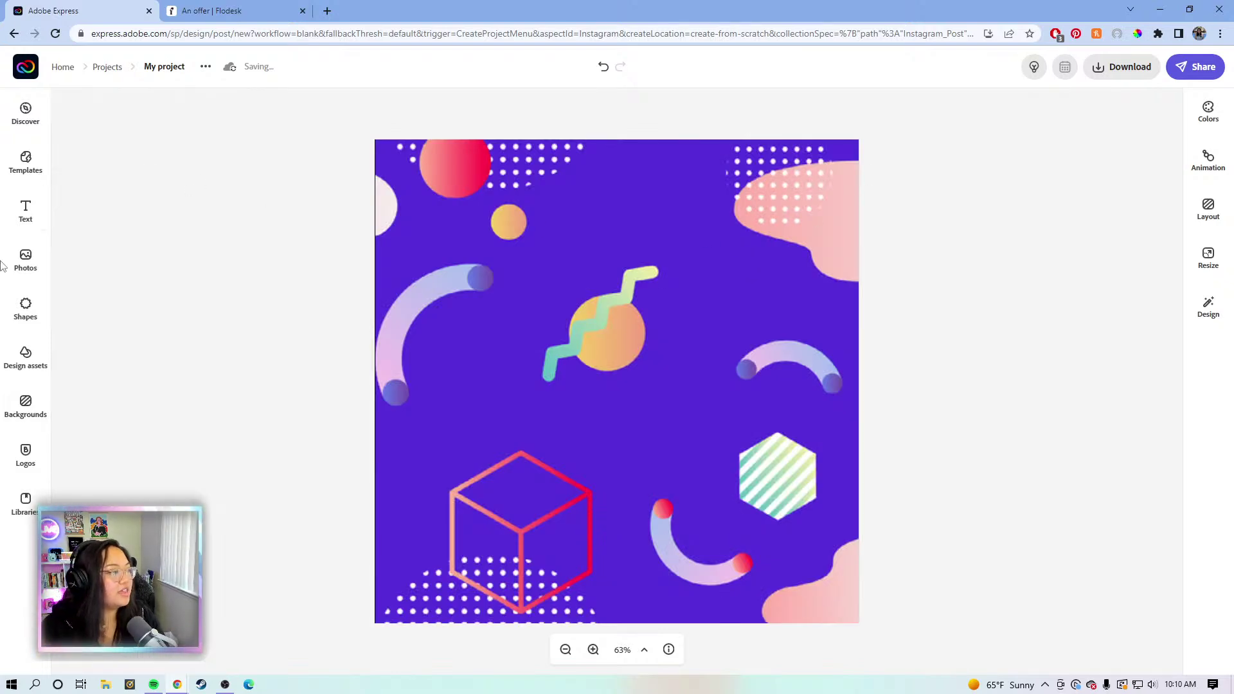
- Import the first portrait, hands on hips in a striped blazer, from the Lightroom album ADOBE HEADSHOTS into the post
left_click(29, 257)
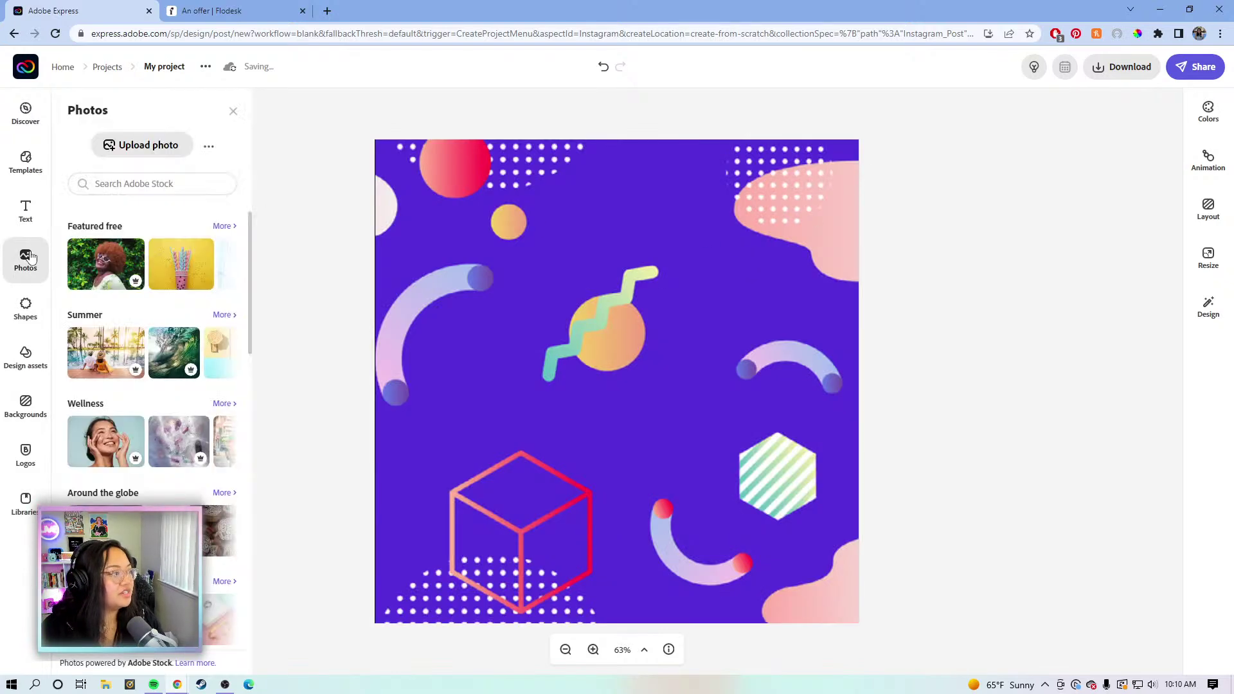
left_click(210, 154)
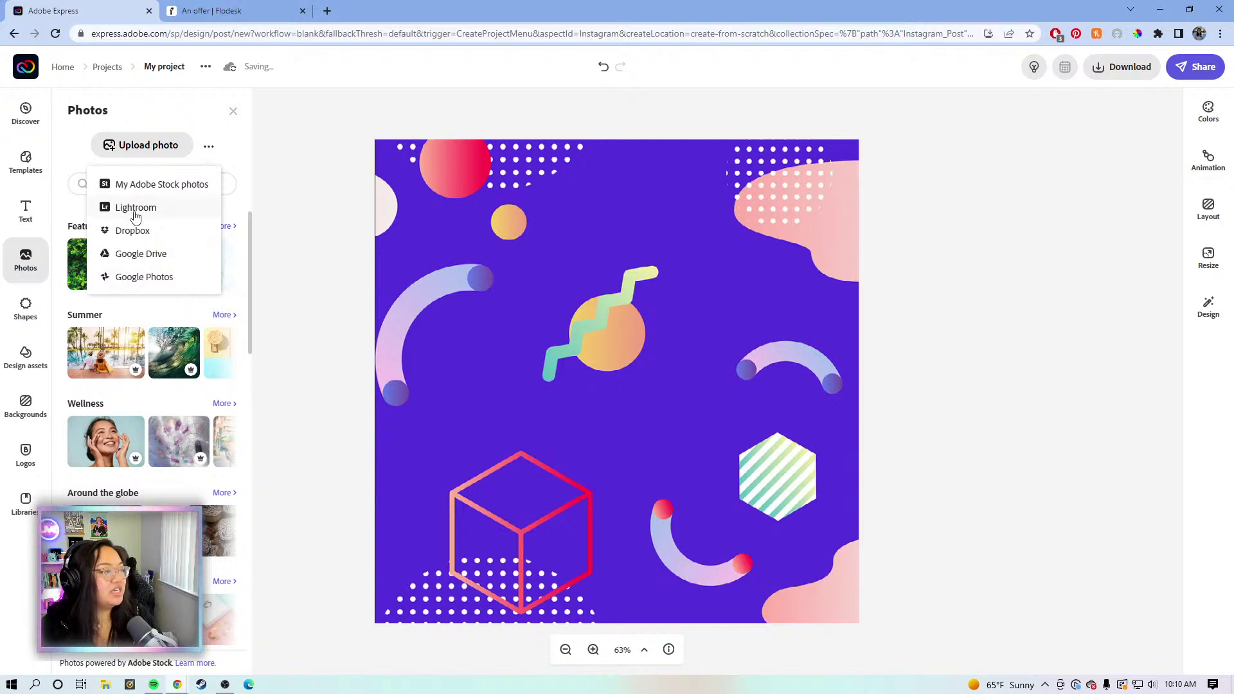
left_click(149, 211)
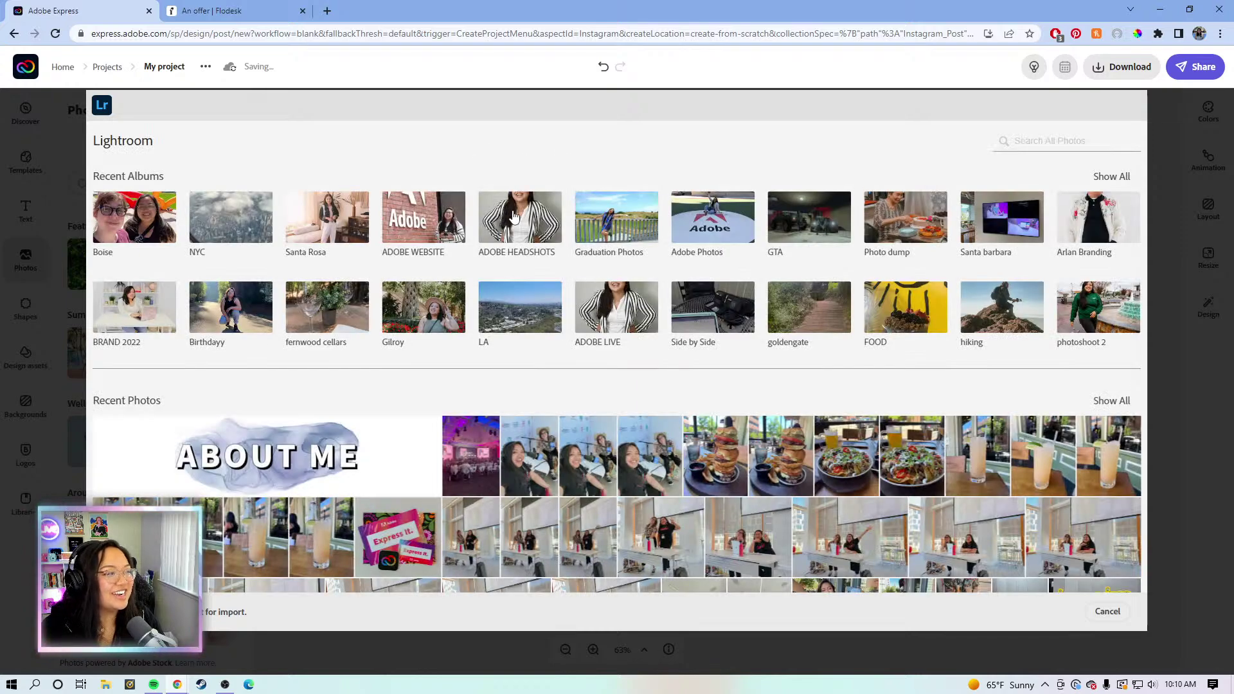
left_click(512, 212)
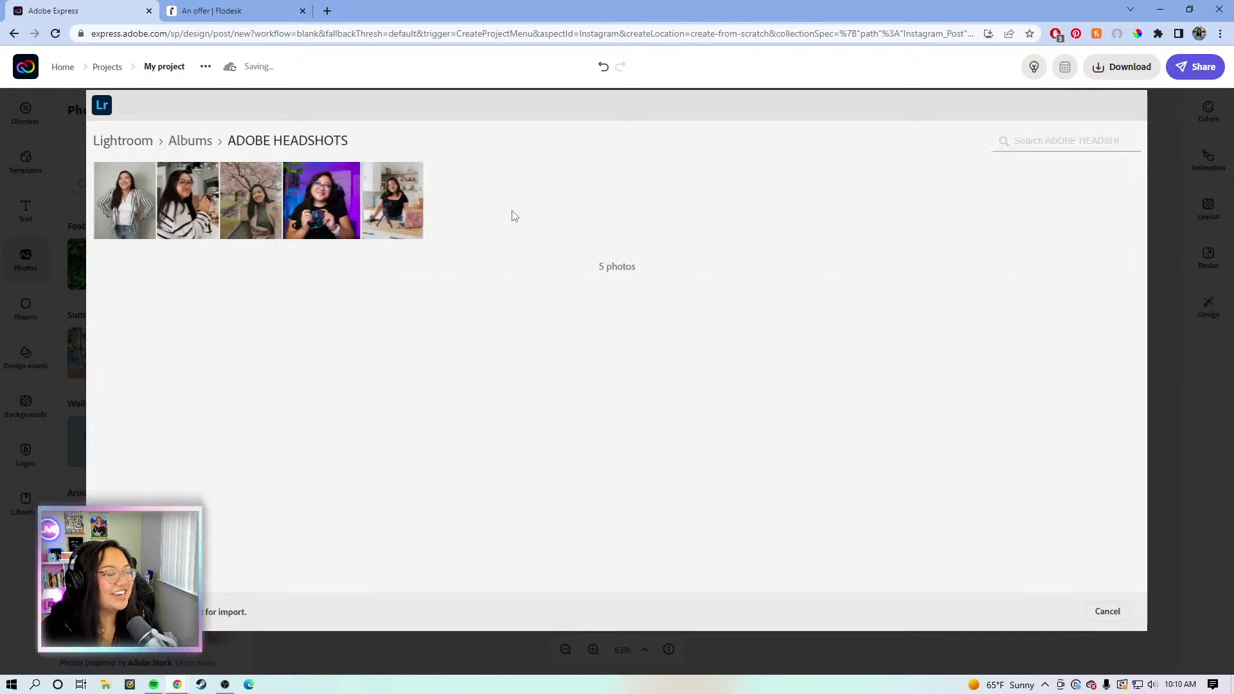
left_click(136, 202)
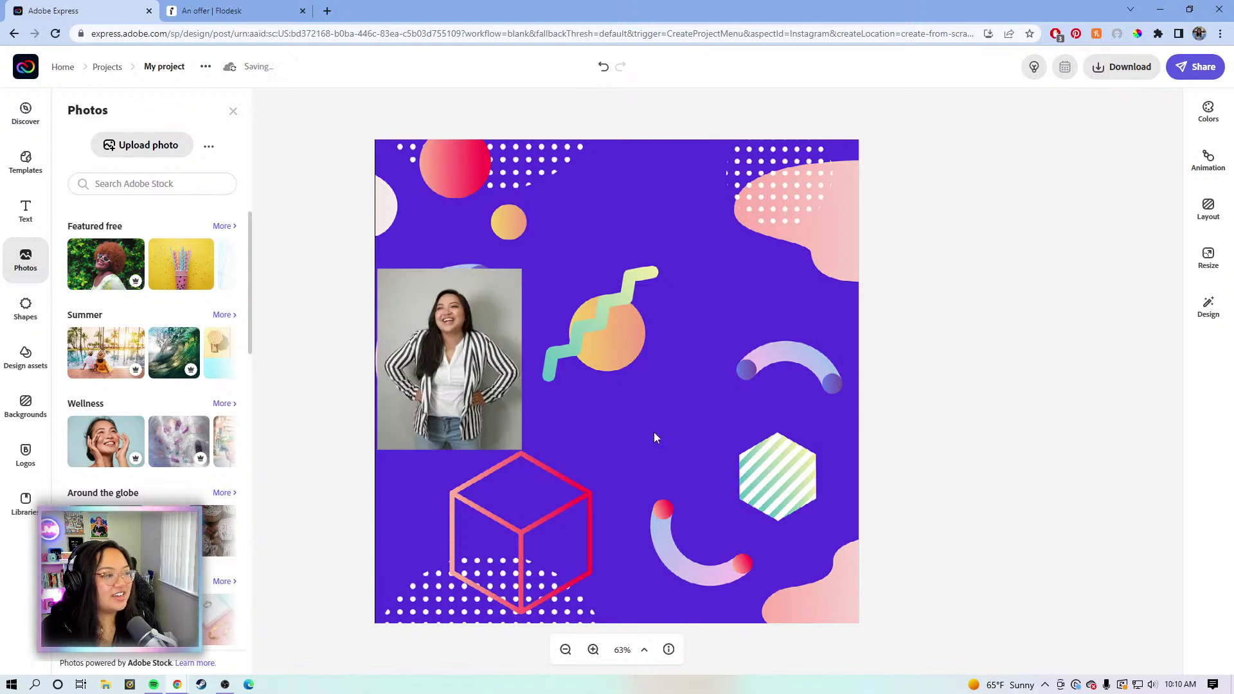
- Enlarge the imported portrait to over half the canvas width and place it on the canvas's left side
left_click(465, 360)
left_click_drag(475, 341, 502, 332)
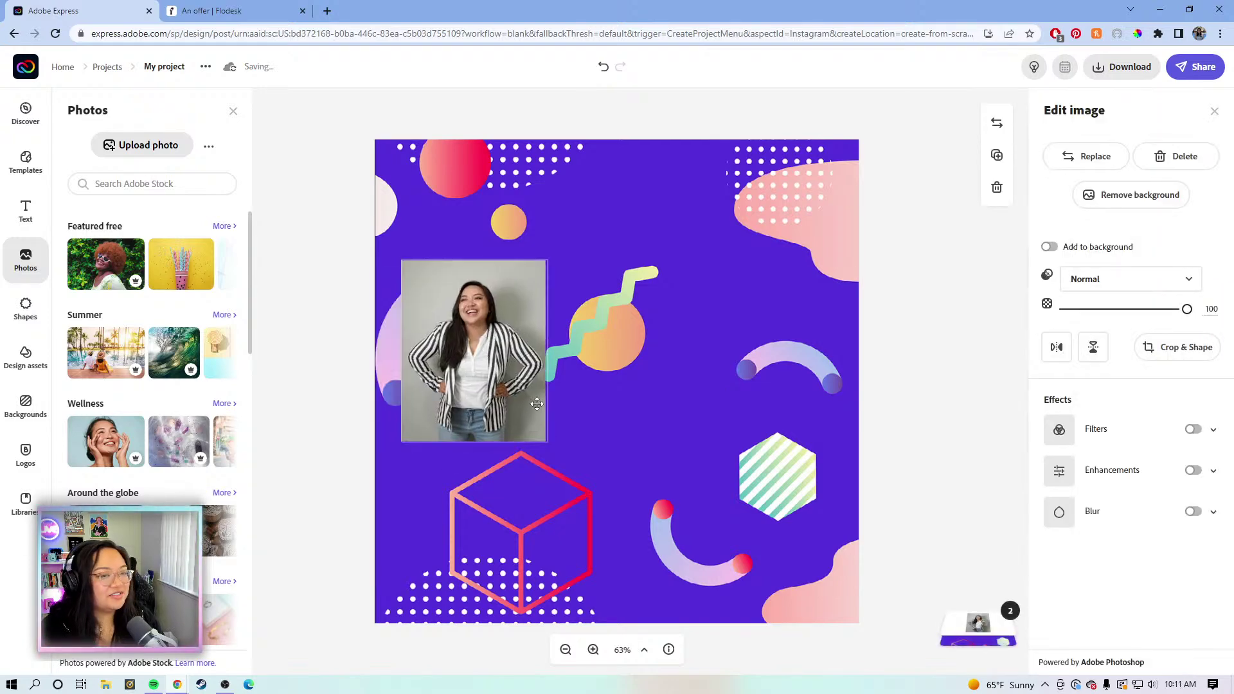
left_click_drag(545, 443, 669, 597)
left_click_drag(486, 423, 484, 383)
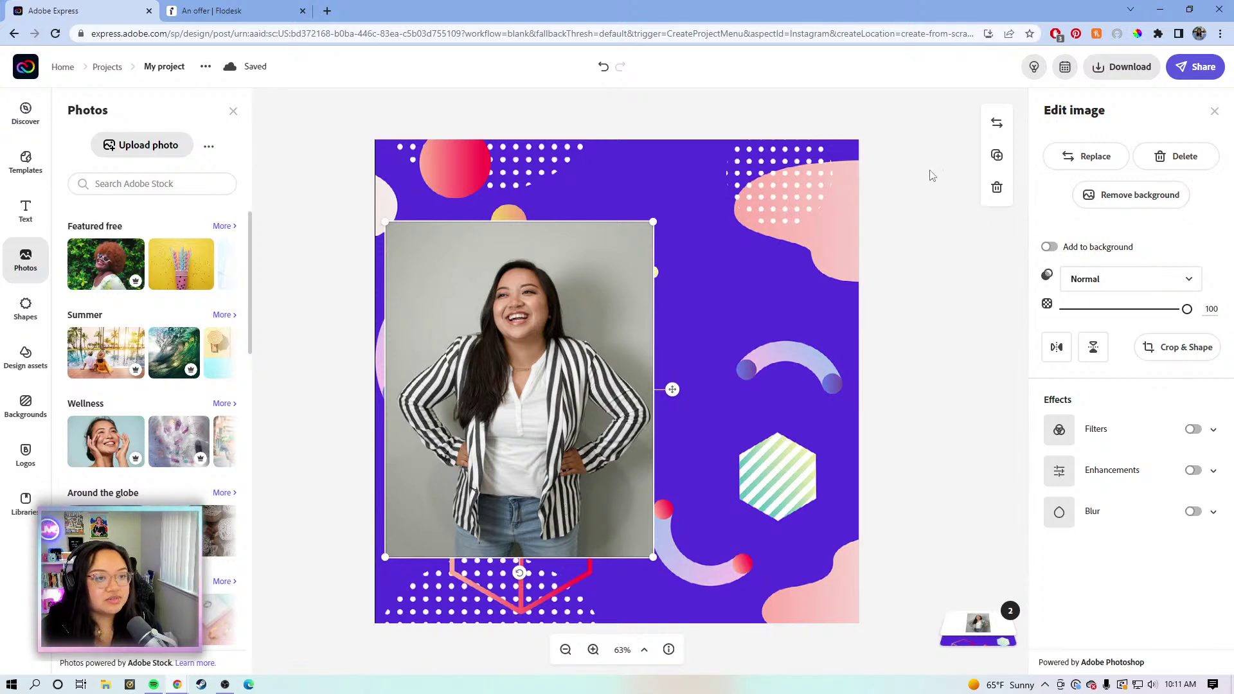
left_click_drag(656, 559, 687, 599)
left_click_drag(578, 440, 575, 421)
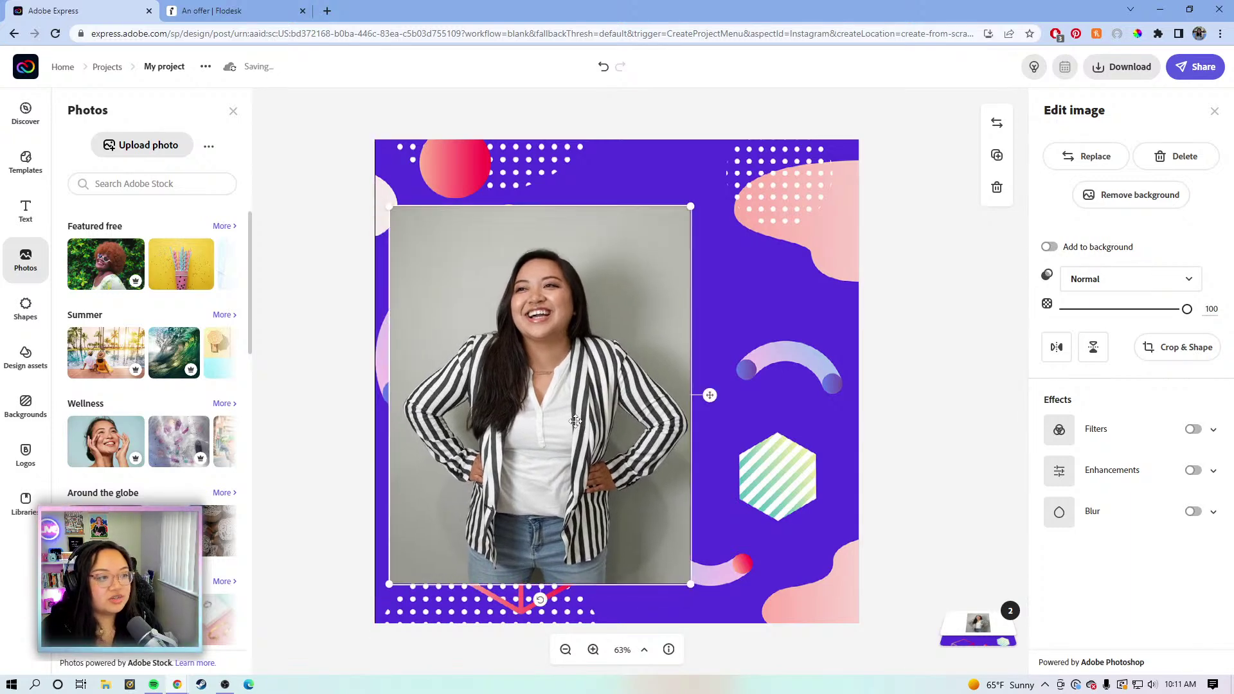
- Remove the portrait's background, accept the automatic cutout and flip the figure horizontally
left_click(1107, 197)
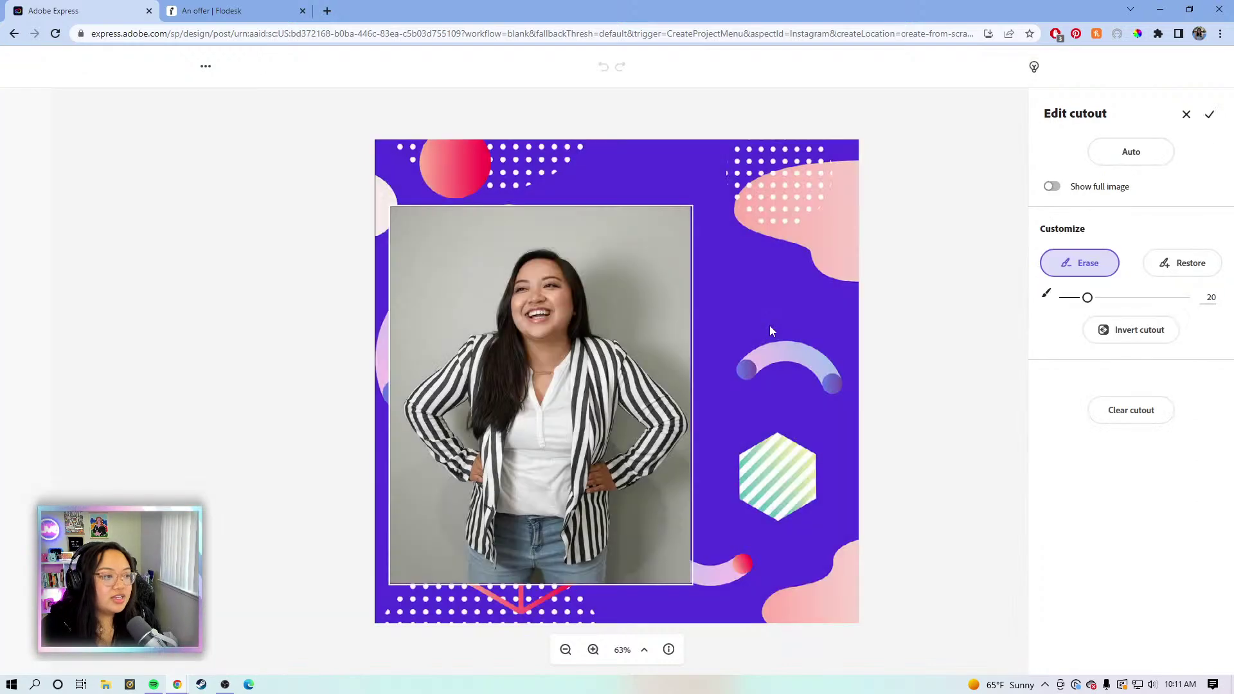
left_click(1211, 117)
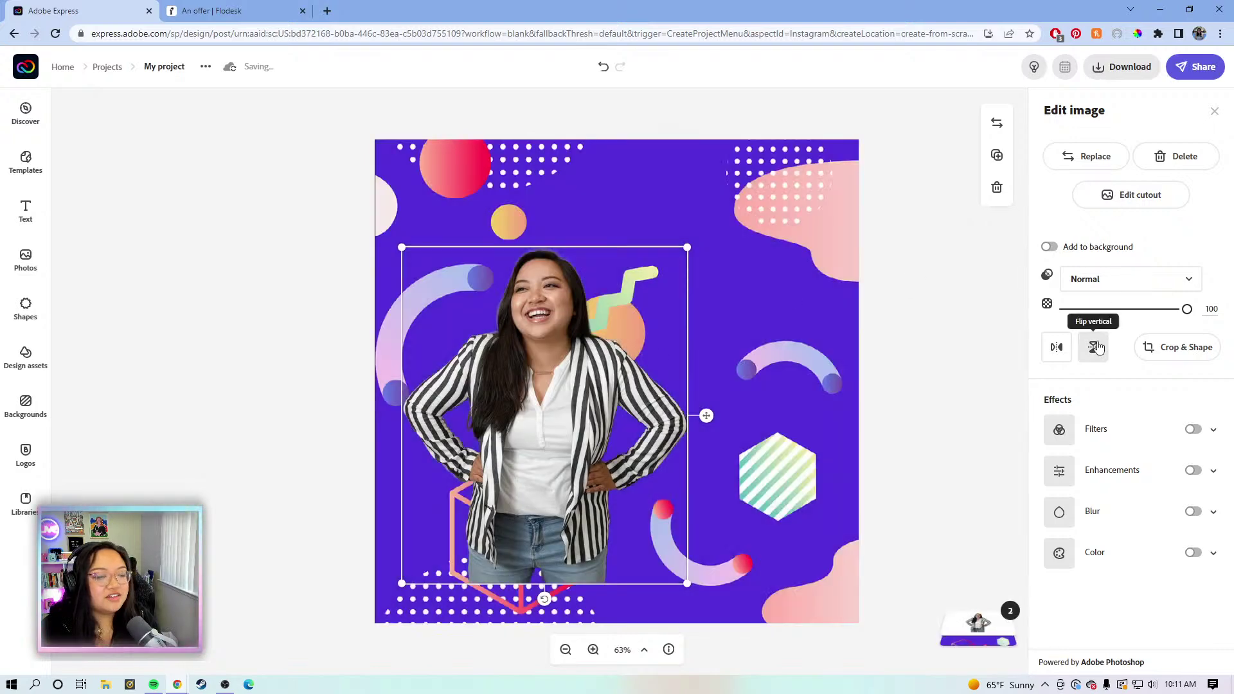
left_click(1059, 351)
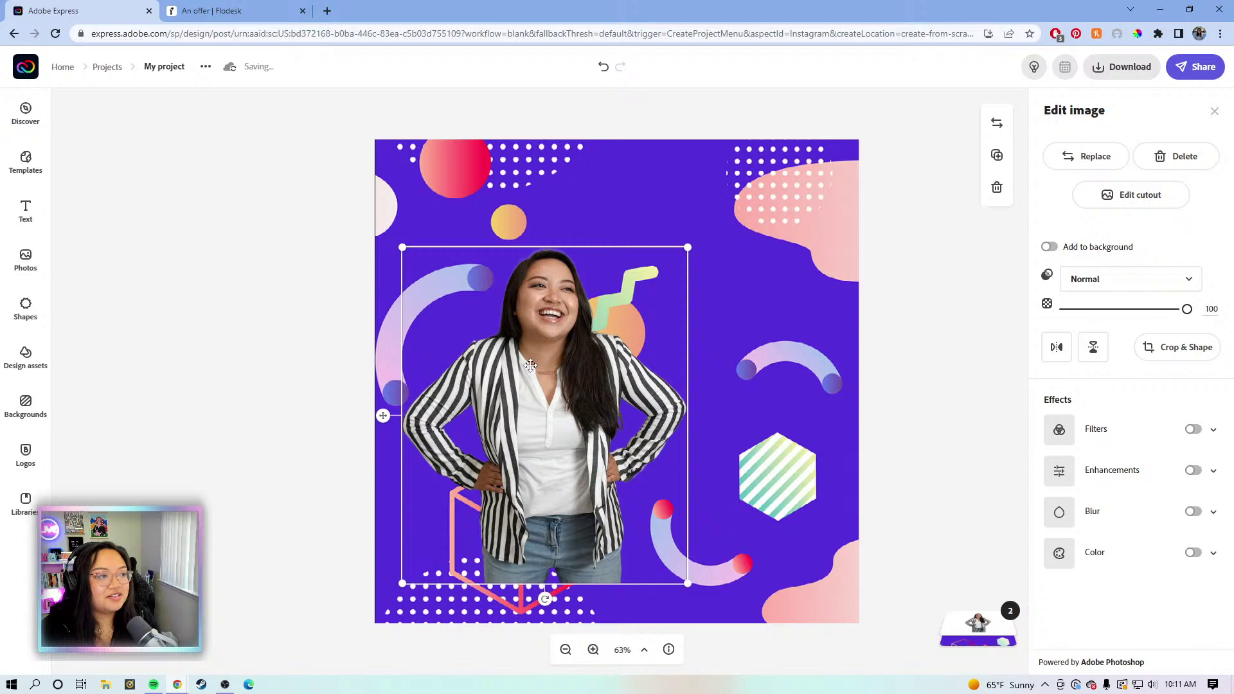
- Enlarge the cutout figure and place it at the canvas's lower left, with its cropped lower edge at the canvas bottom
left_click_drag(525, 363, 455, 303)
left_click_drag(614, 519, 720, 651)
left_click_drag(525, 474, 518, 464)
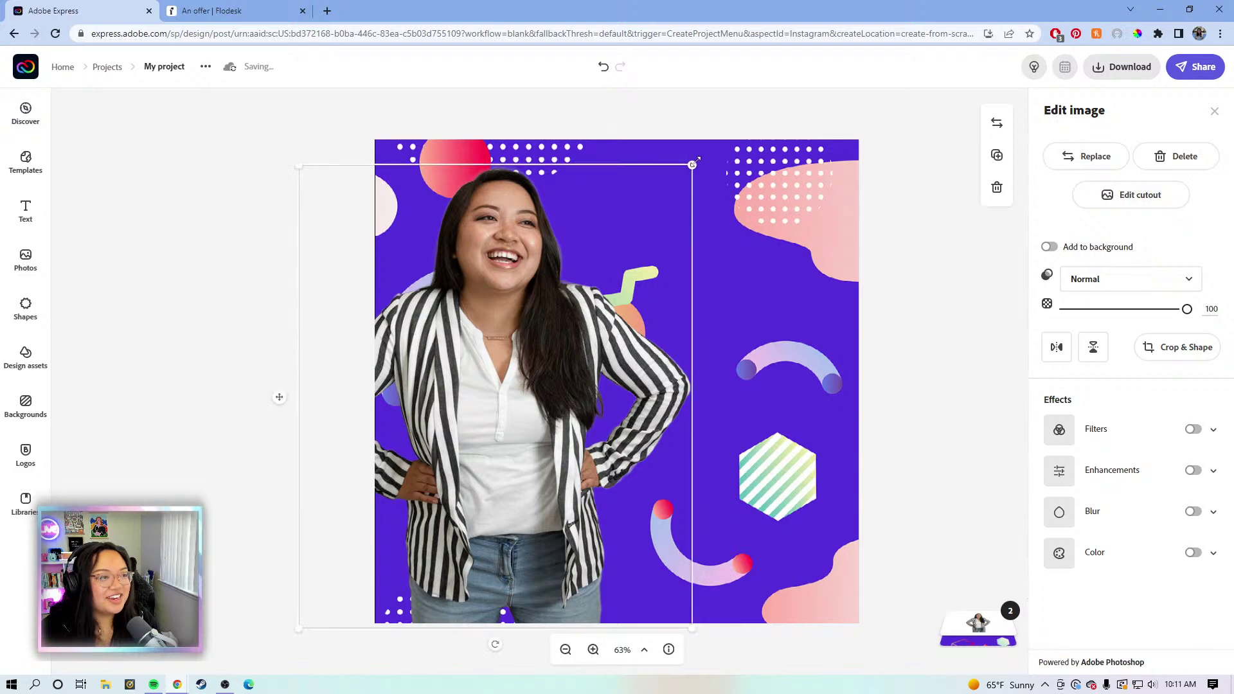
left_click_drag(692, 165, 676, 183)
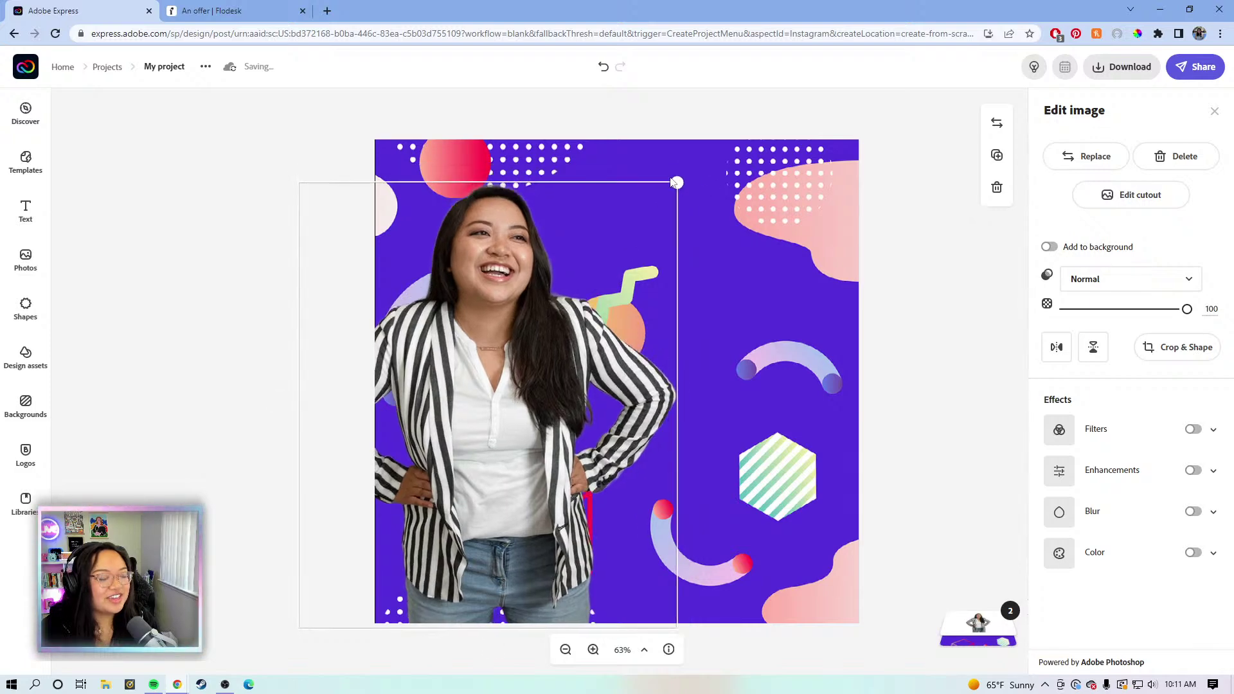
- Add a text box to the right of the figure's head, reading "HEY YOU!"
left_click(25, 211)
left_click(136, 147)
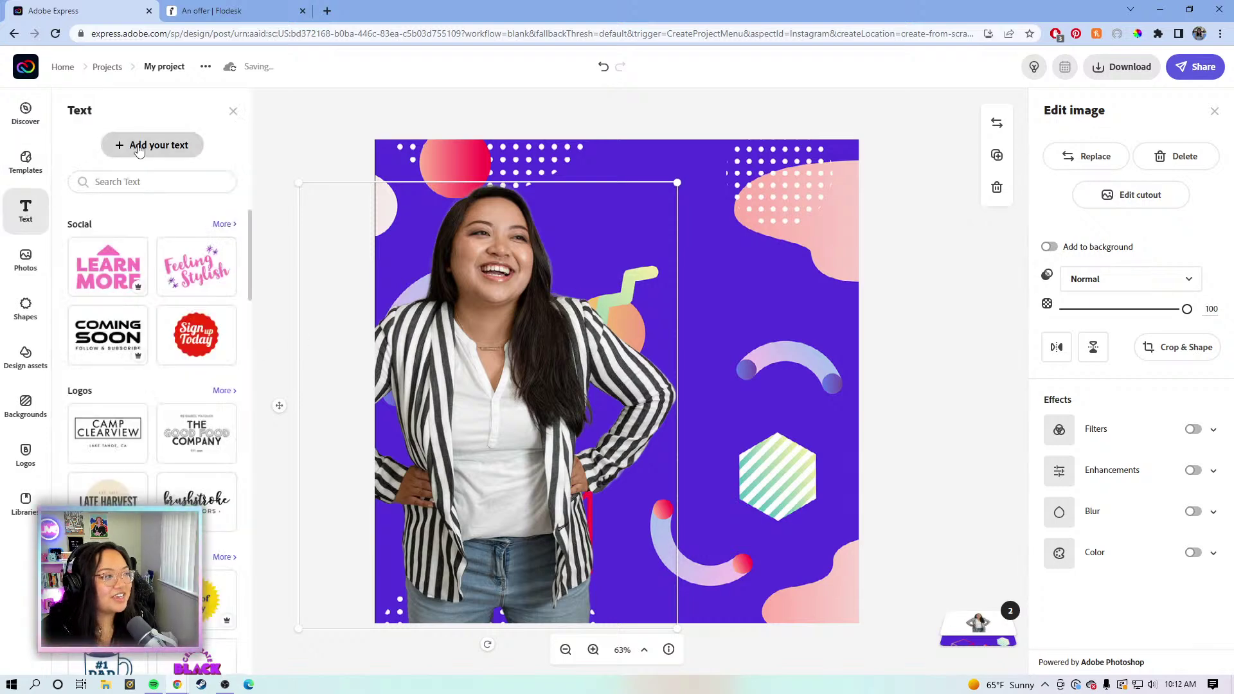
left_click_drag(476, 275, 700, 291)
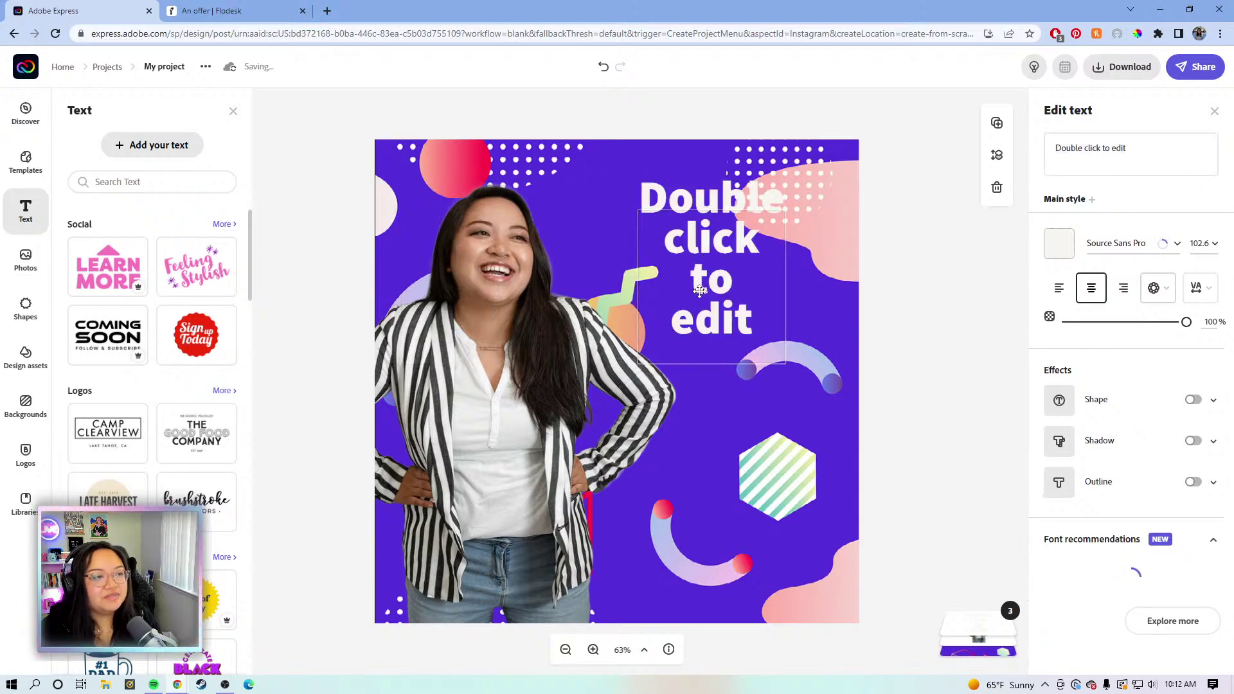
triple_click(1144, 148)
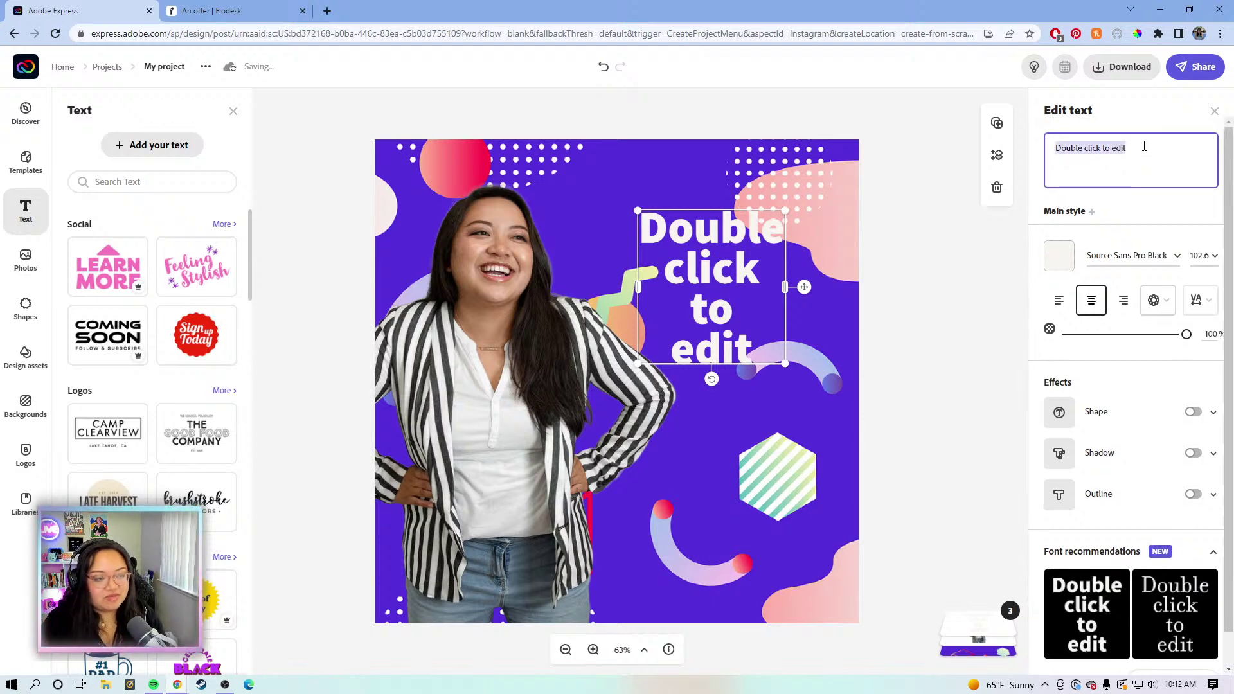
type("HEY YO")
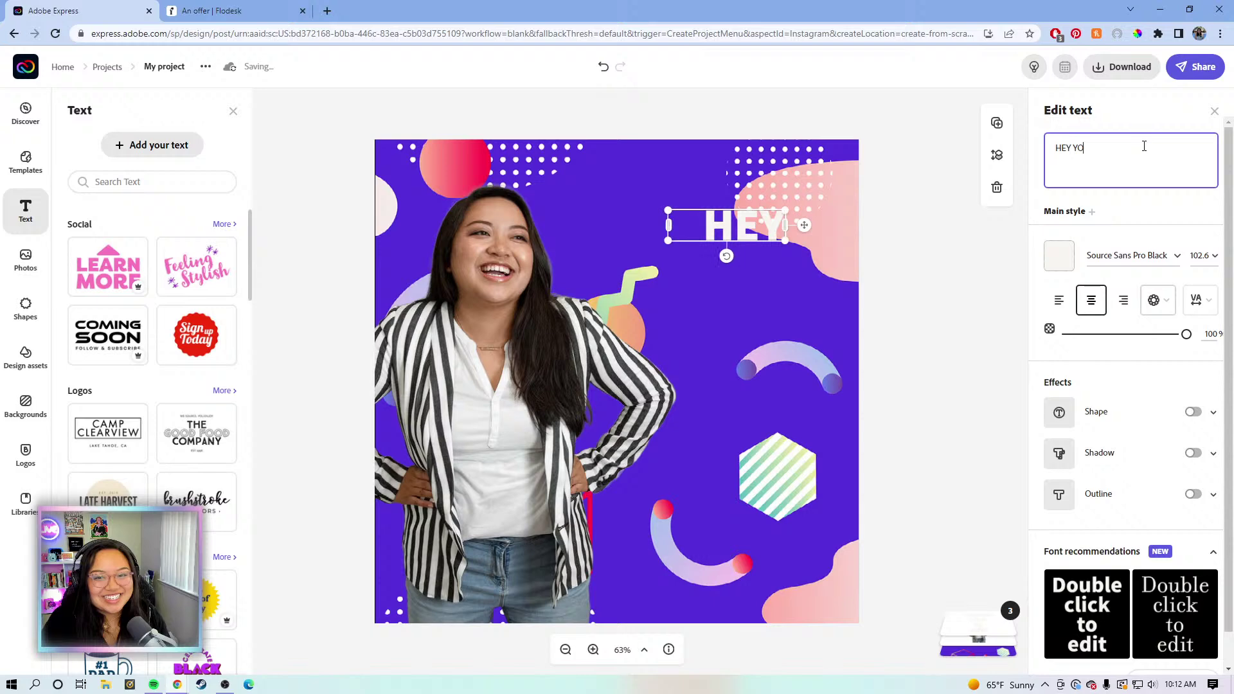
type("U!")
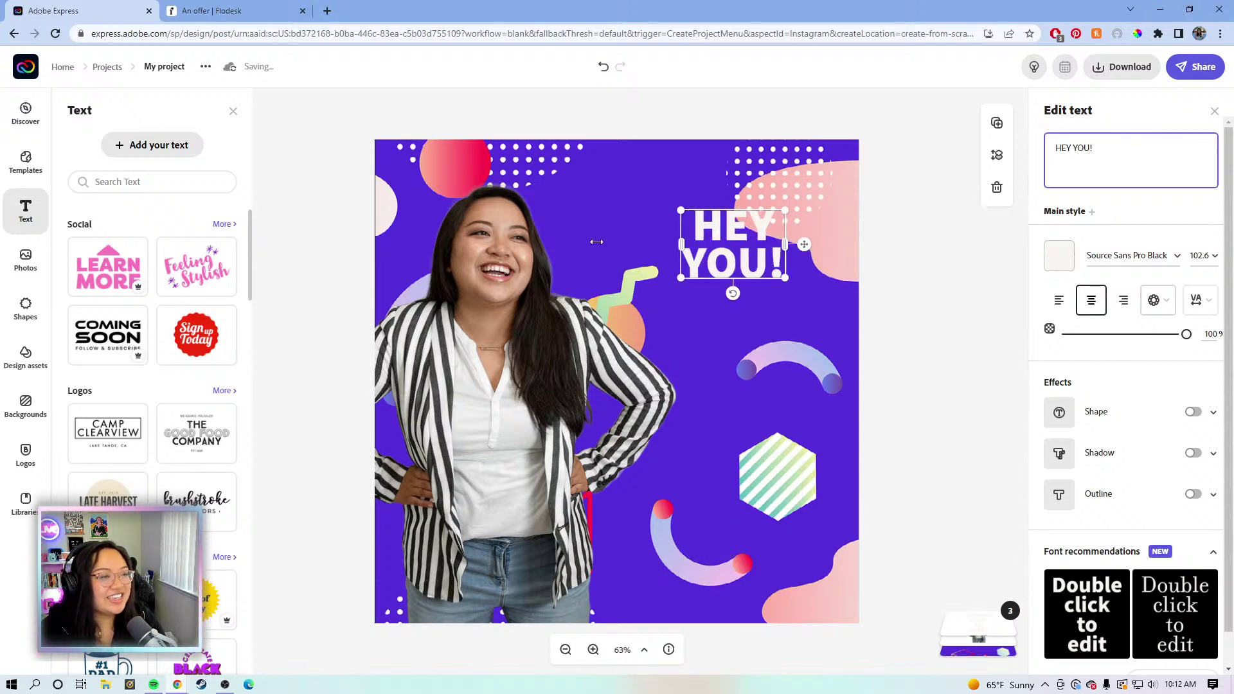
- Change the heading's wording to "HEY FRIEND!" and widen its box to fit a single line
left_click(1089, 148)
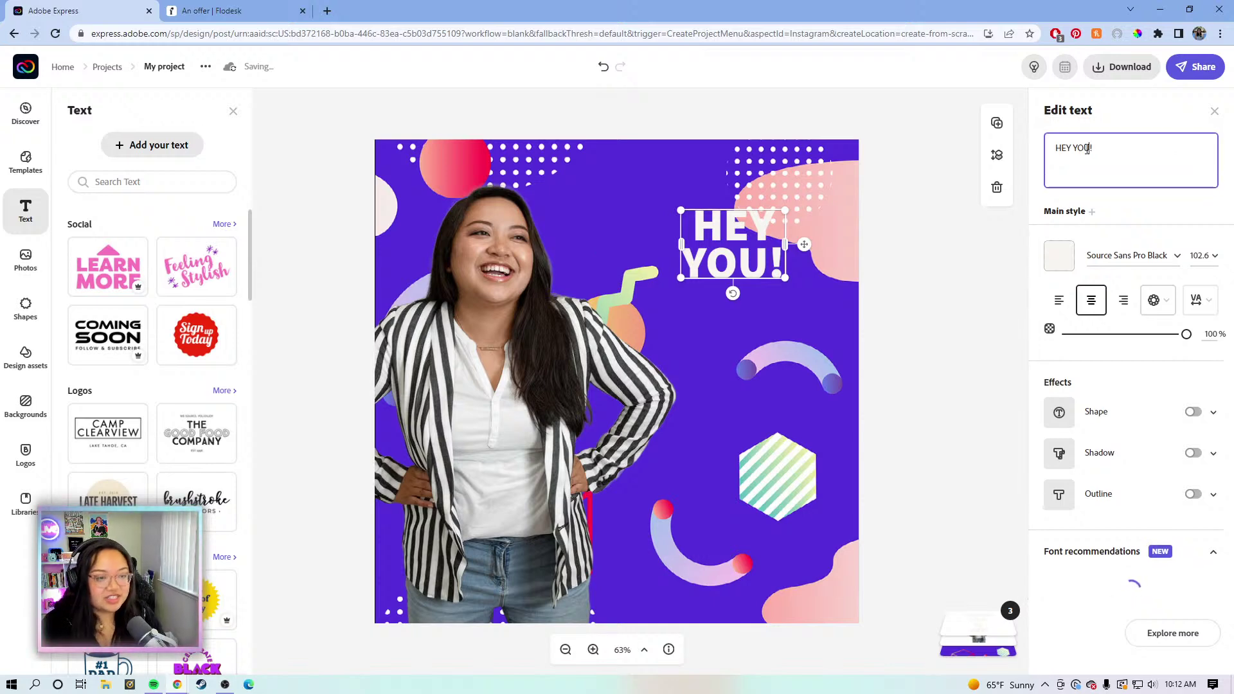
key("BackSpace")
key("BackSpace")
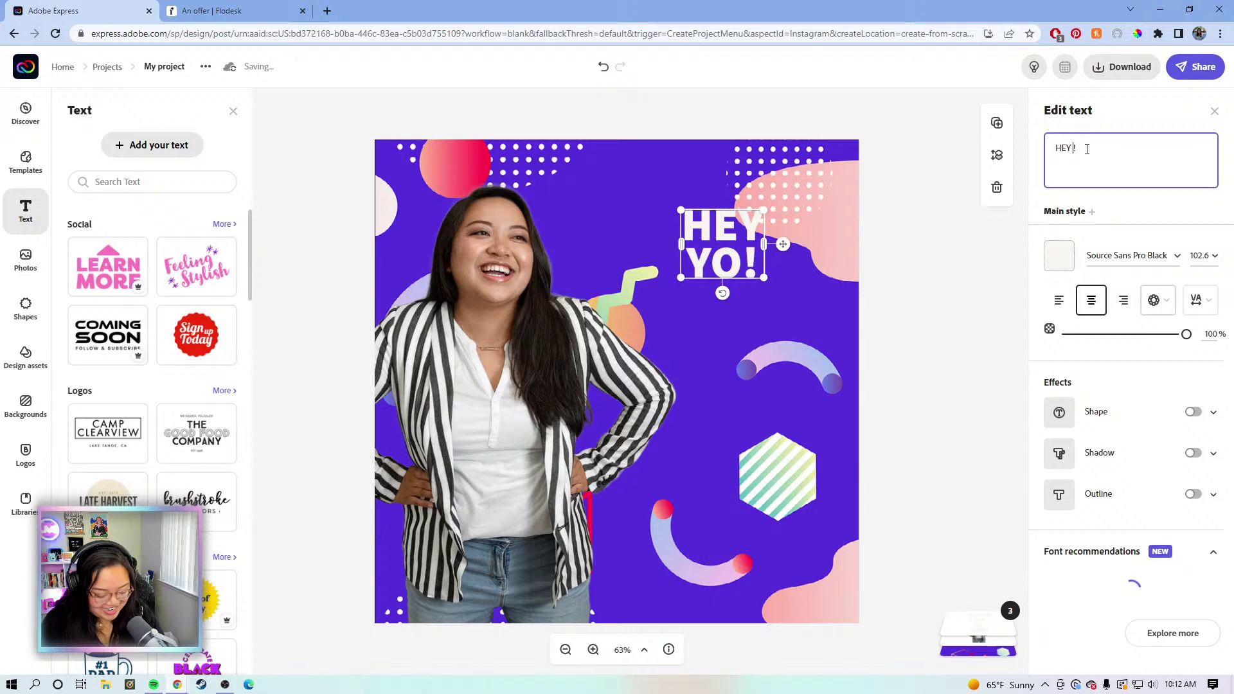
key("BackSpace")
type("FRIEND")
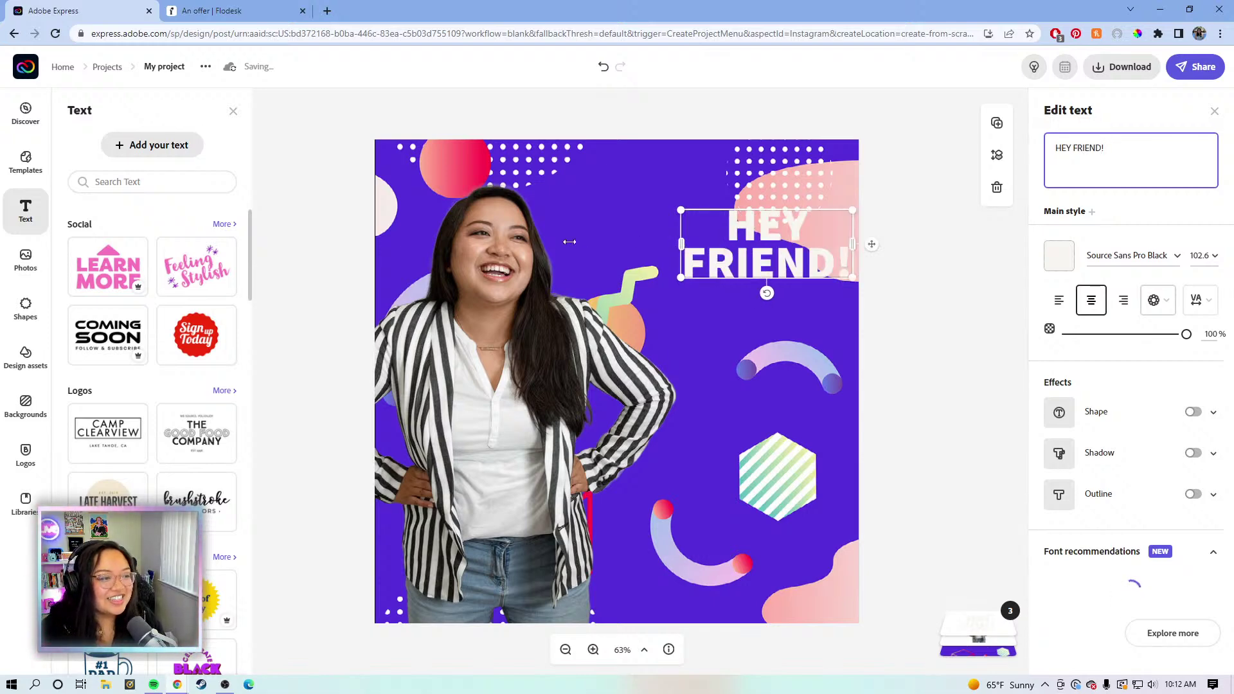
left_click_drag(569, 242, 559, 245)
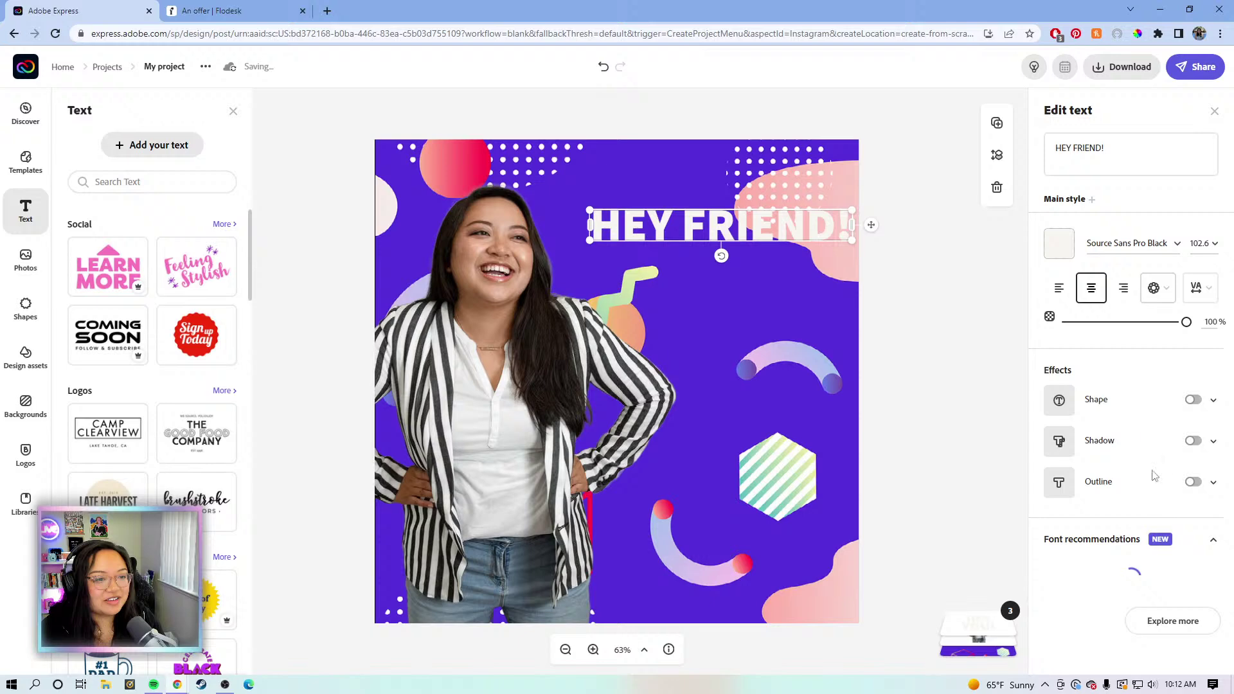
- Give the heading a black shadow and a near-black #181818 outline
left_click(1193, 440)
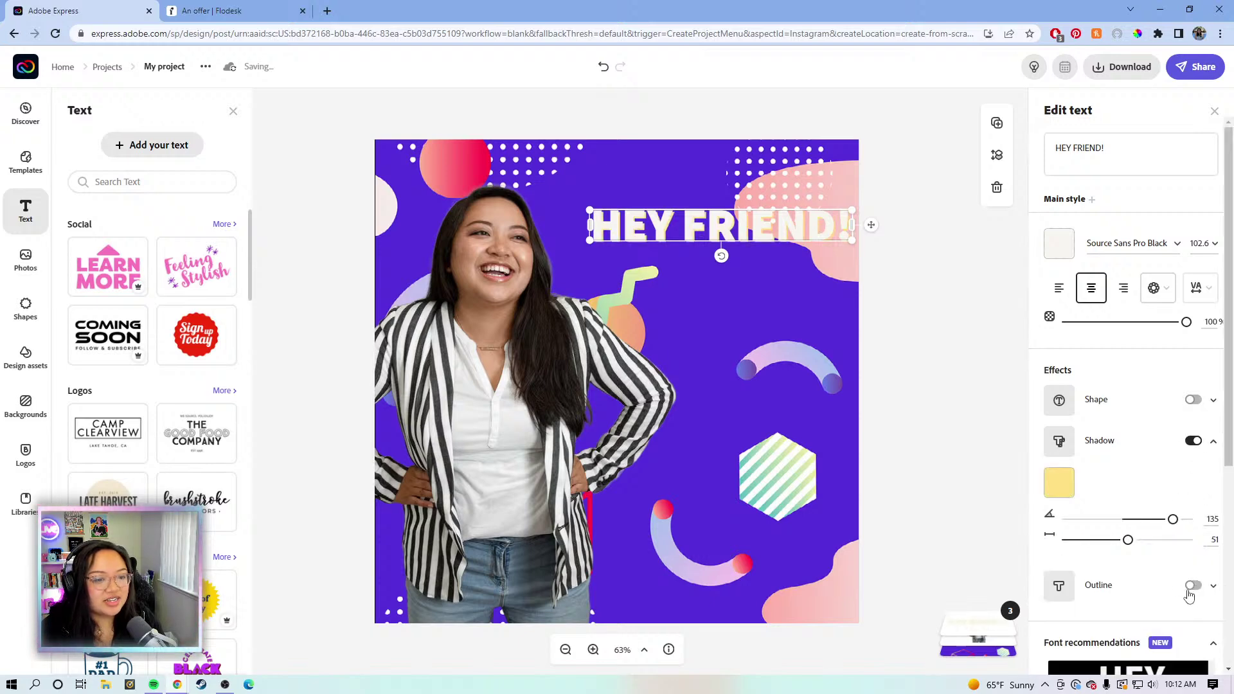
left_click(1193, 586)
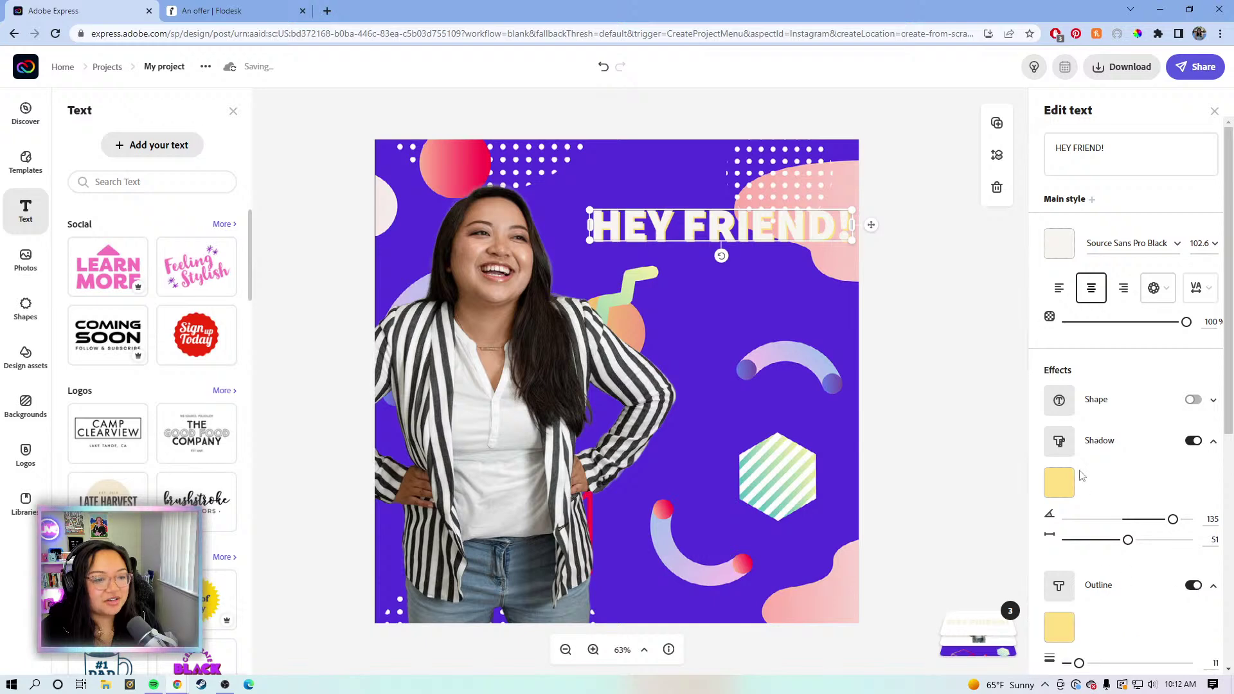
left_click(1059, 482)
left_click_drag(1082, 403, 1042, 421)
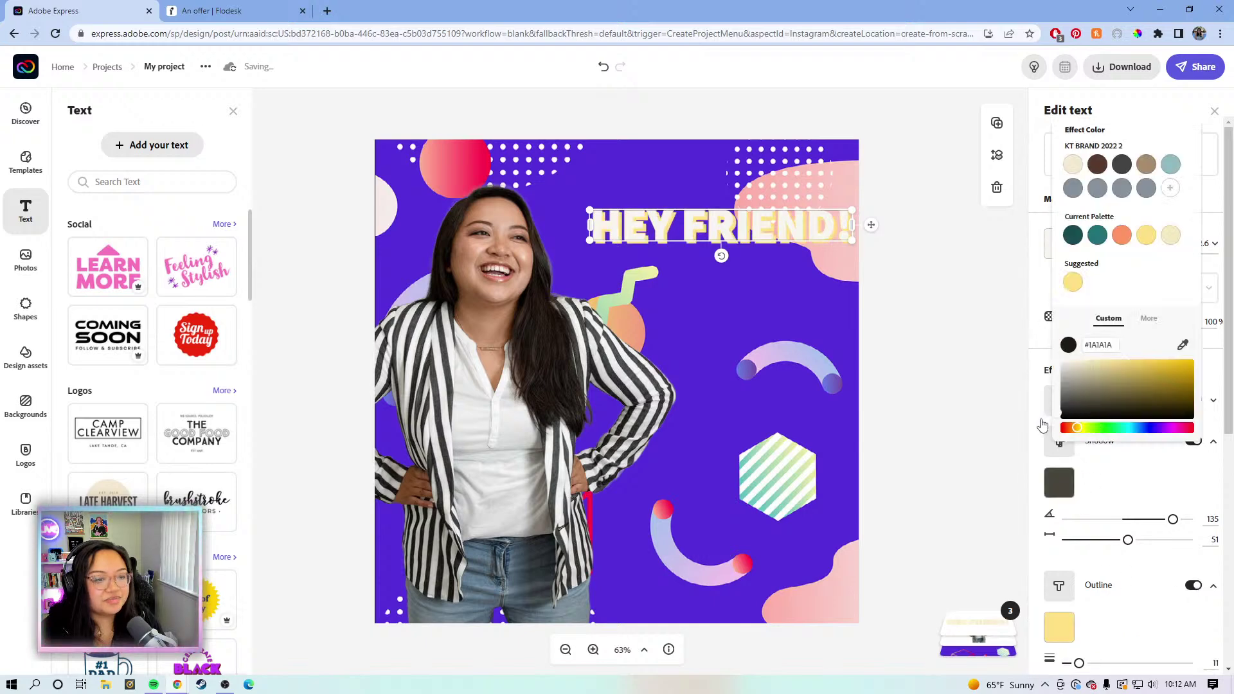
left_click(1053, 542)
left_click(1058, 633)
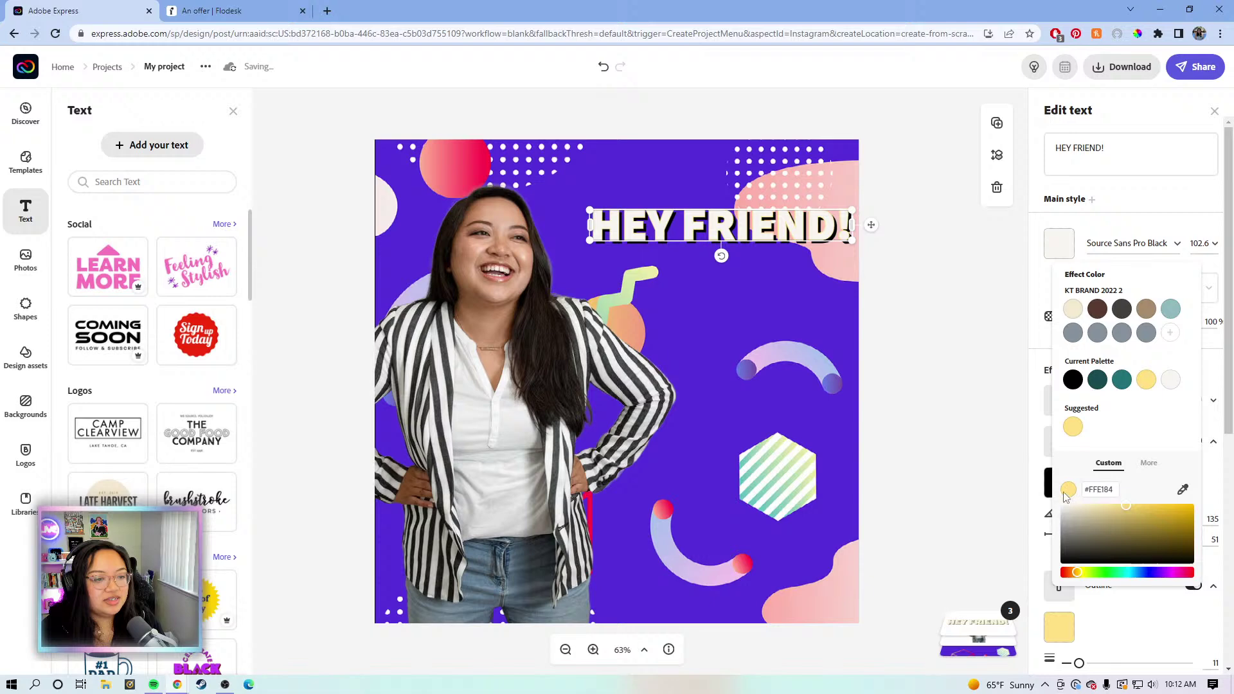
left_click(1064, 559)
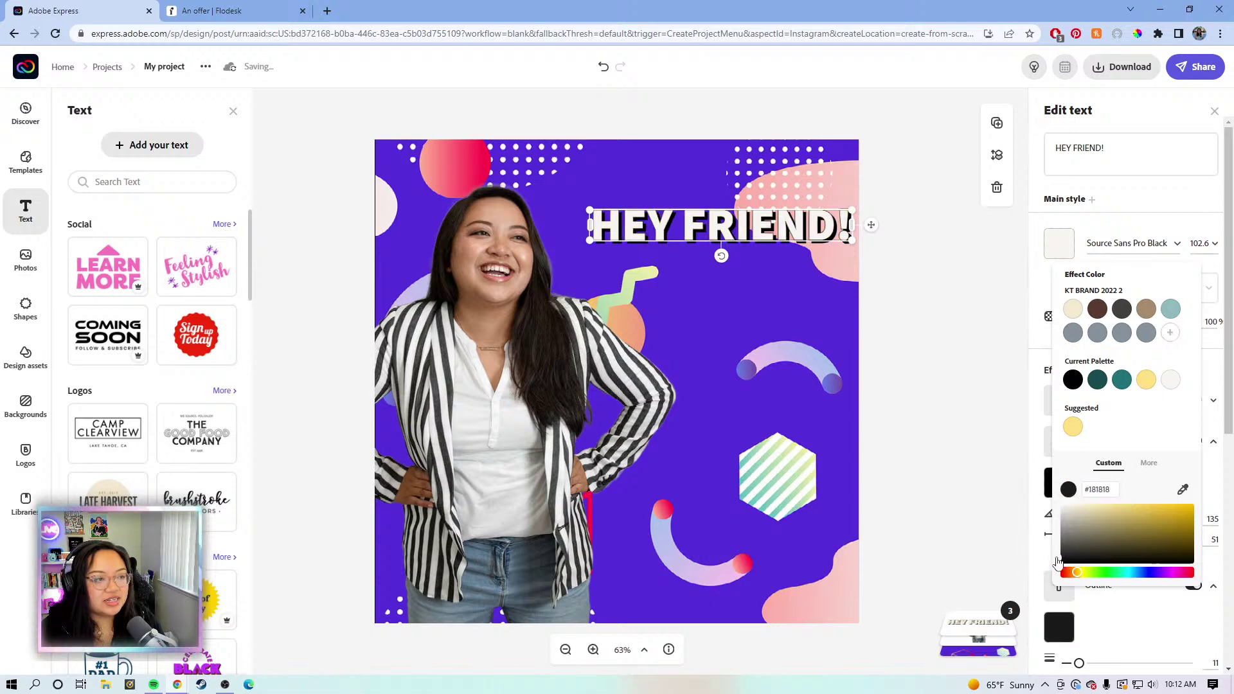
- Enlarge the heading to size 111 and place it beside the figure's face, inside the canvas's right edge
left_click(681, 211)
left_click_drag(660, 222, 572, 232)
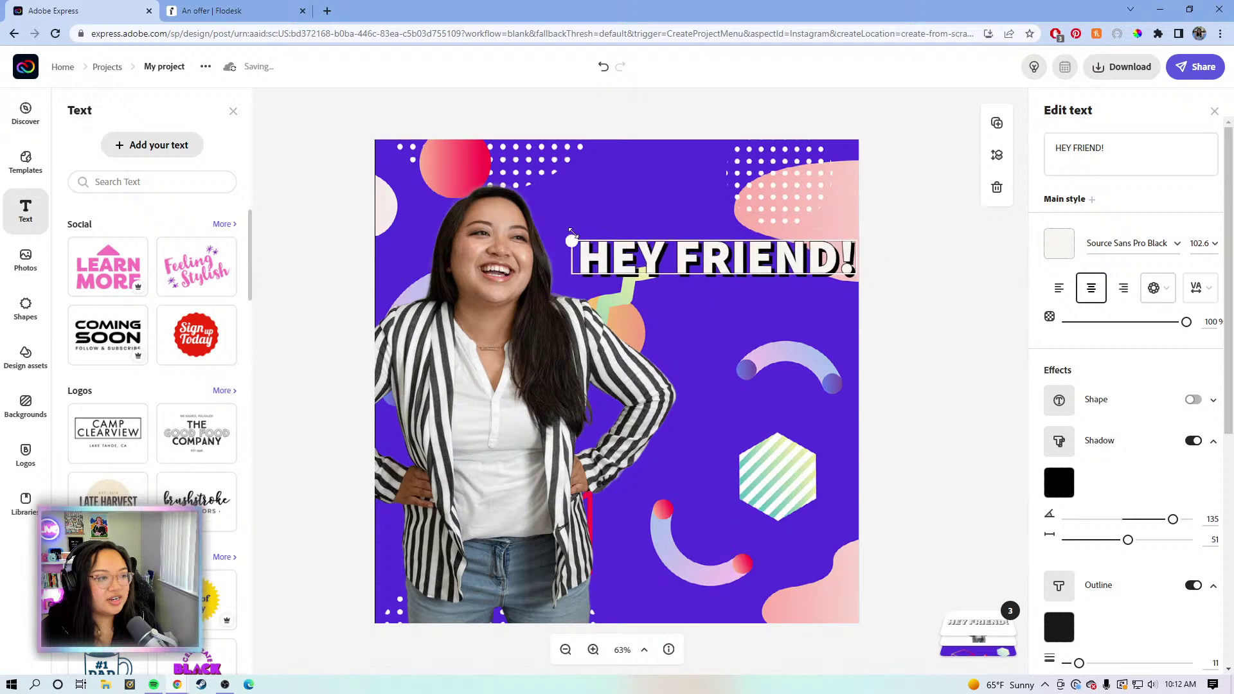
left_click_drag(644, 255, 633, 257)
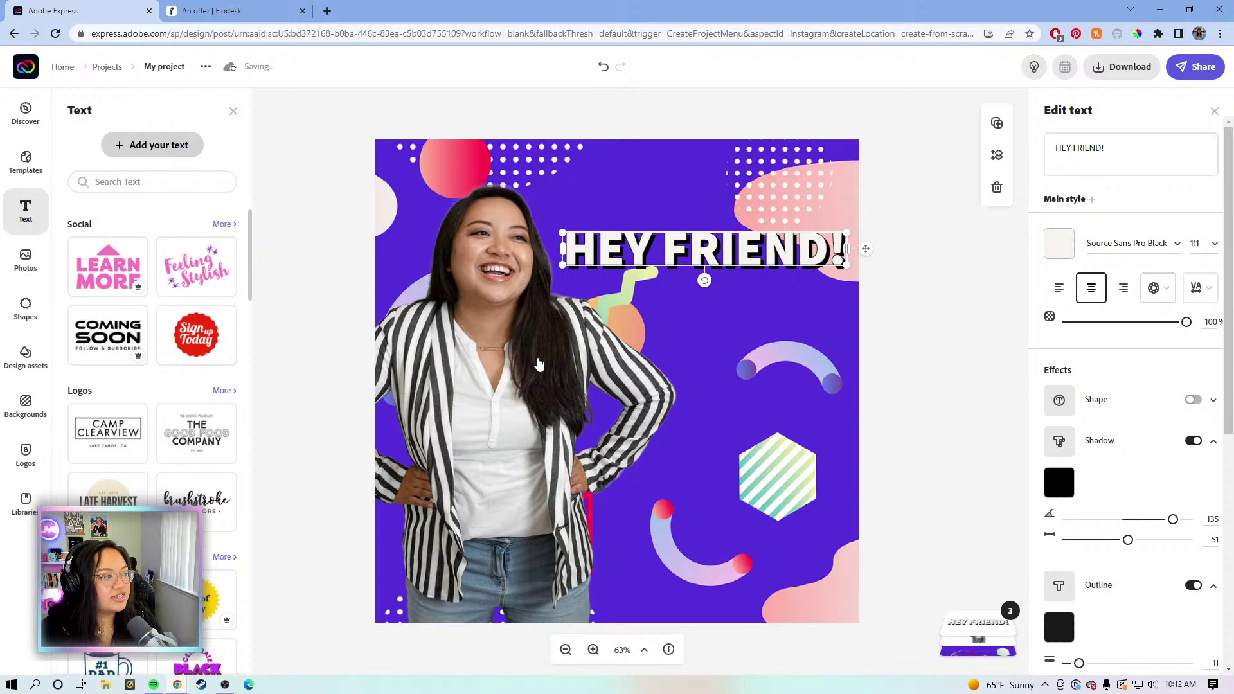
- Add a second text box in the middle of the canvas and turn off its shadow and outline
key("t")
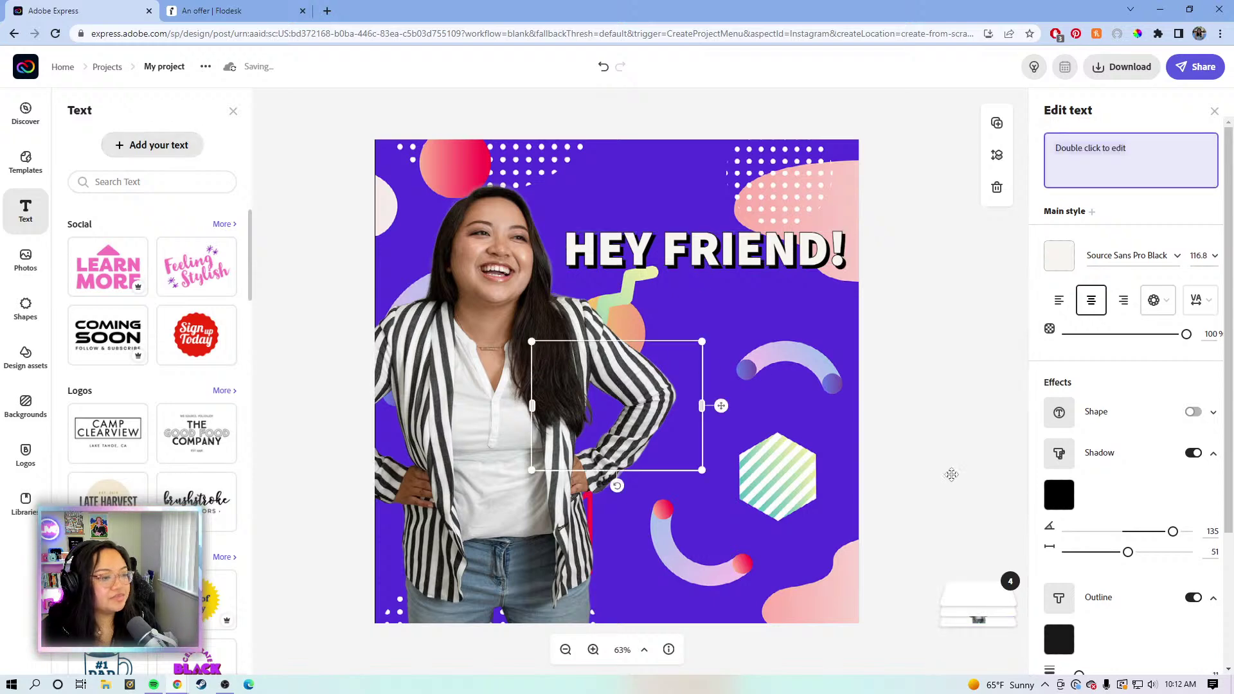
left_click(1194, 453)
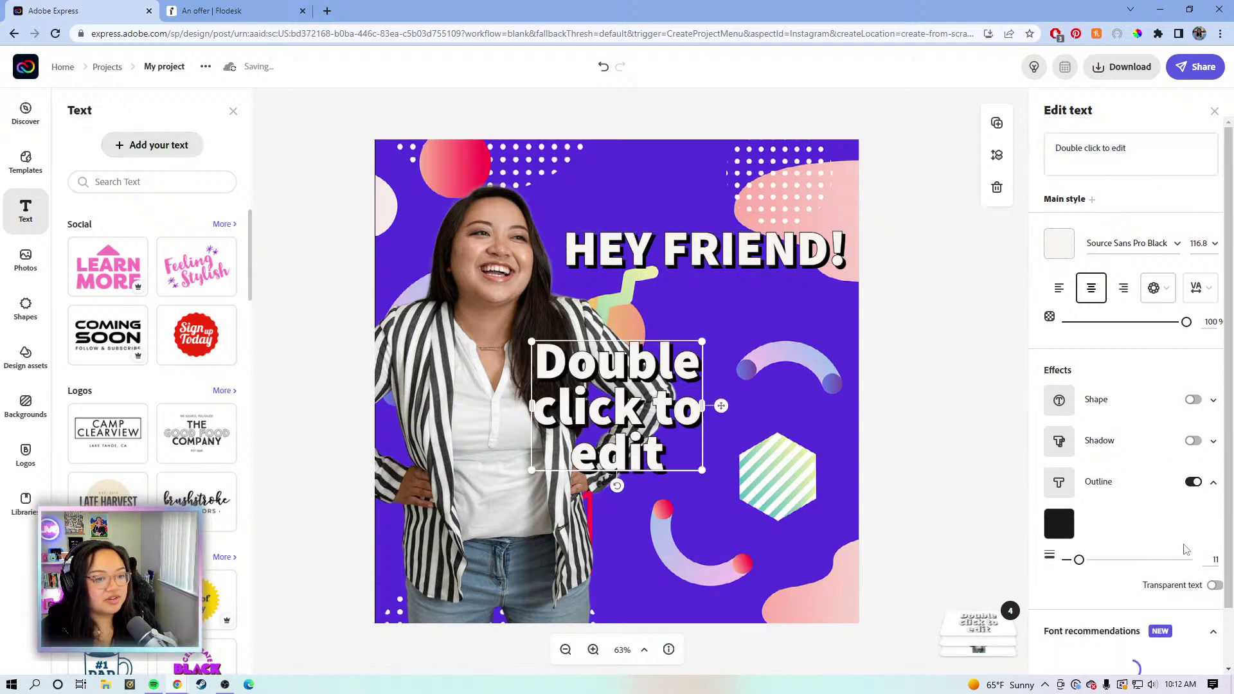
left_click(1188, 483)
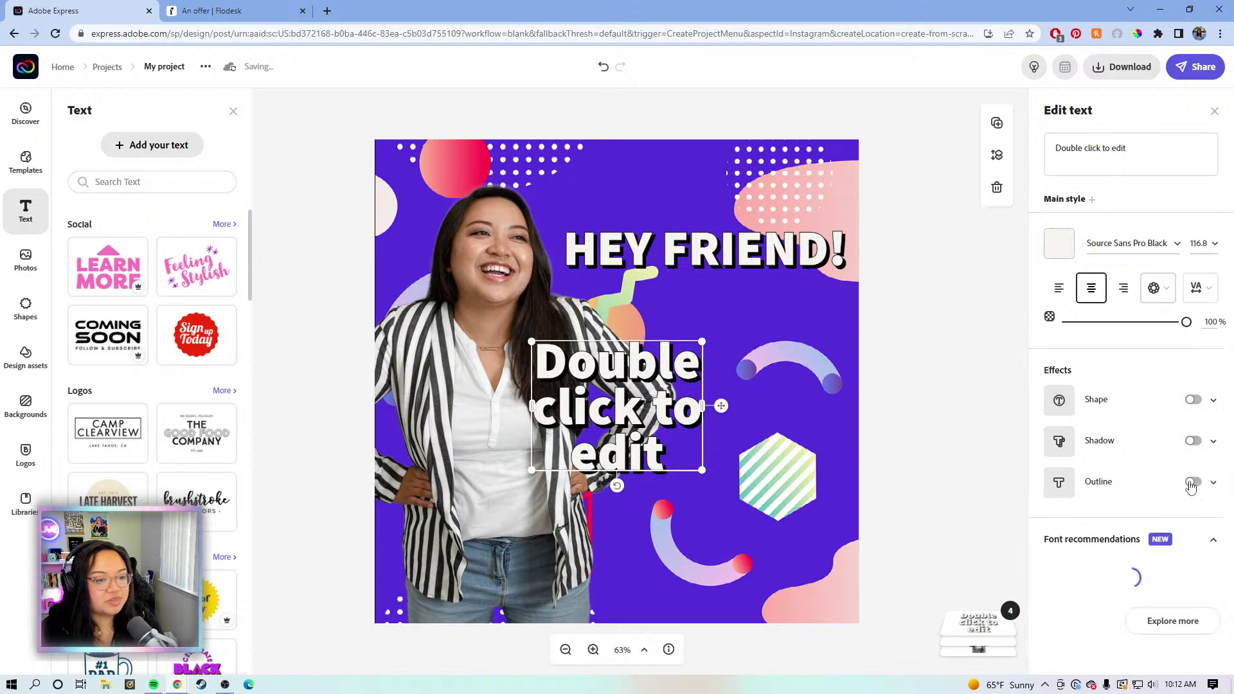
- Replace the second text box's placeholder with "Grab my creator template bundle for Adobe Express! Free for a limited time"
left_click(1144, 155)
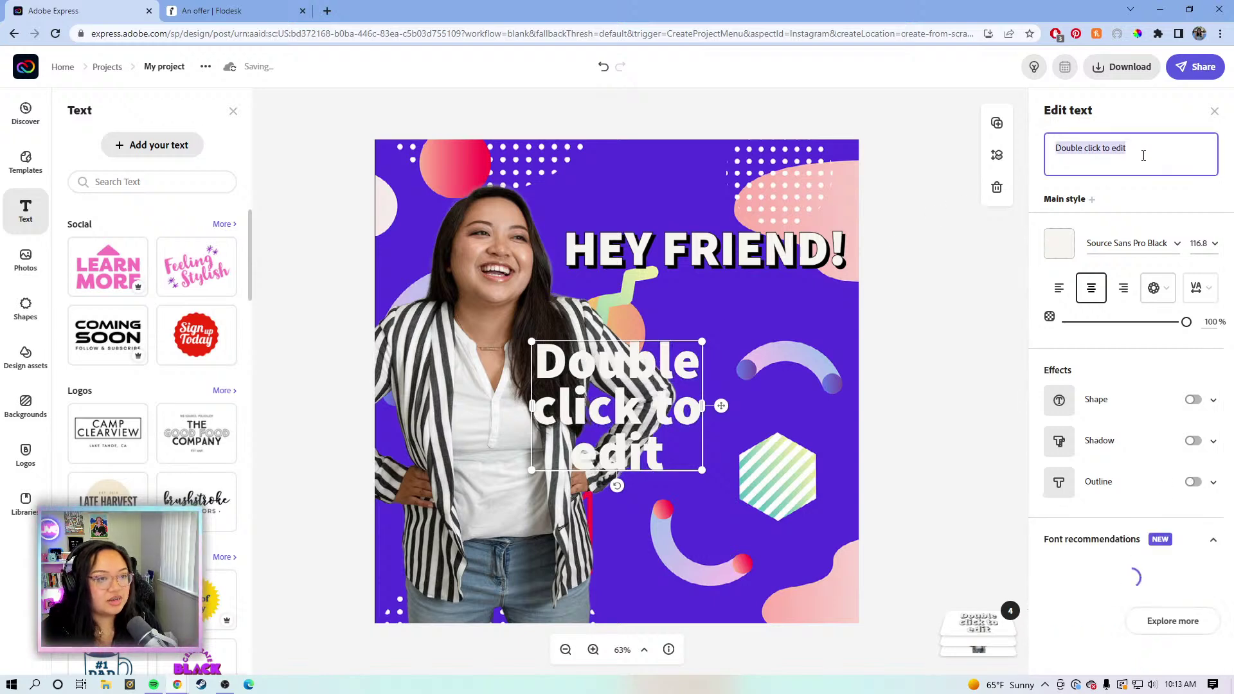
left_click_drag(1159, 156, 1061, 153)
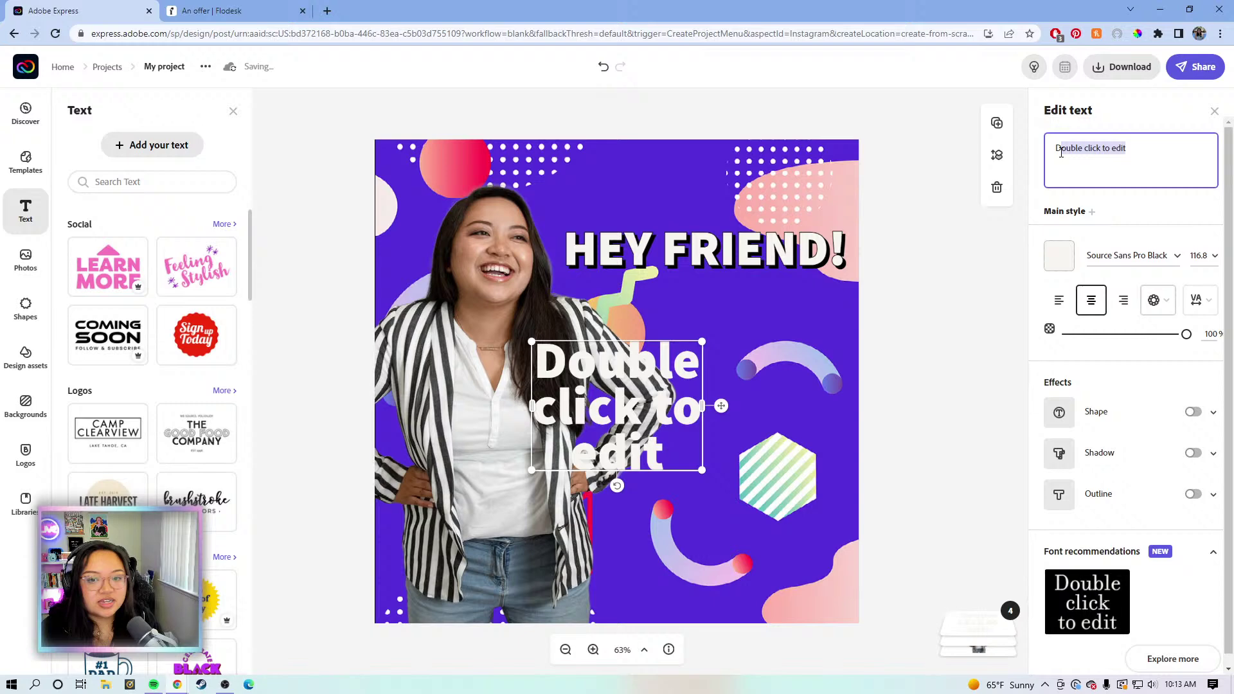
key("BackSpace")
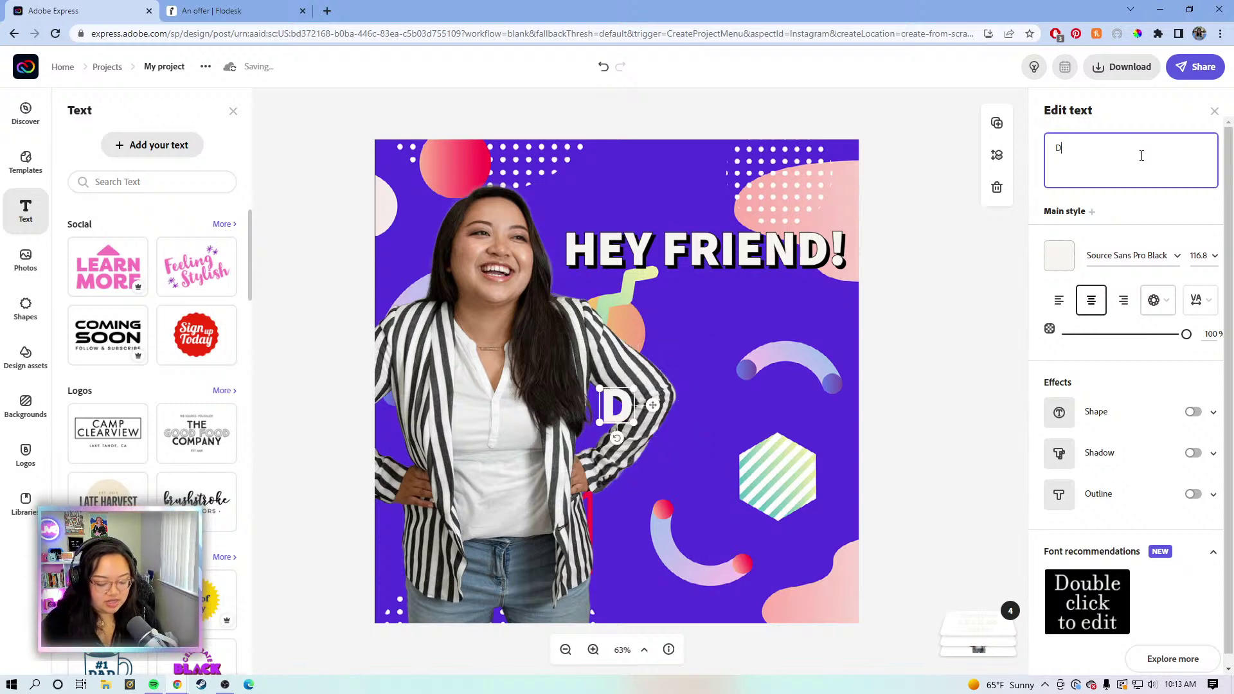
type("gGr")
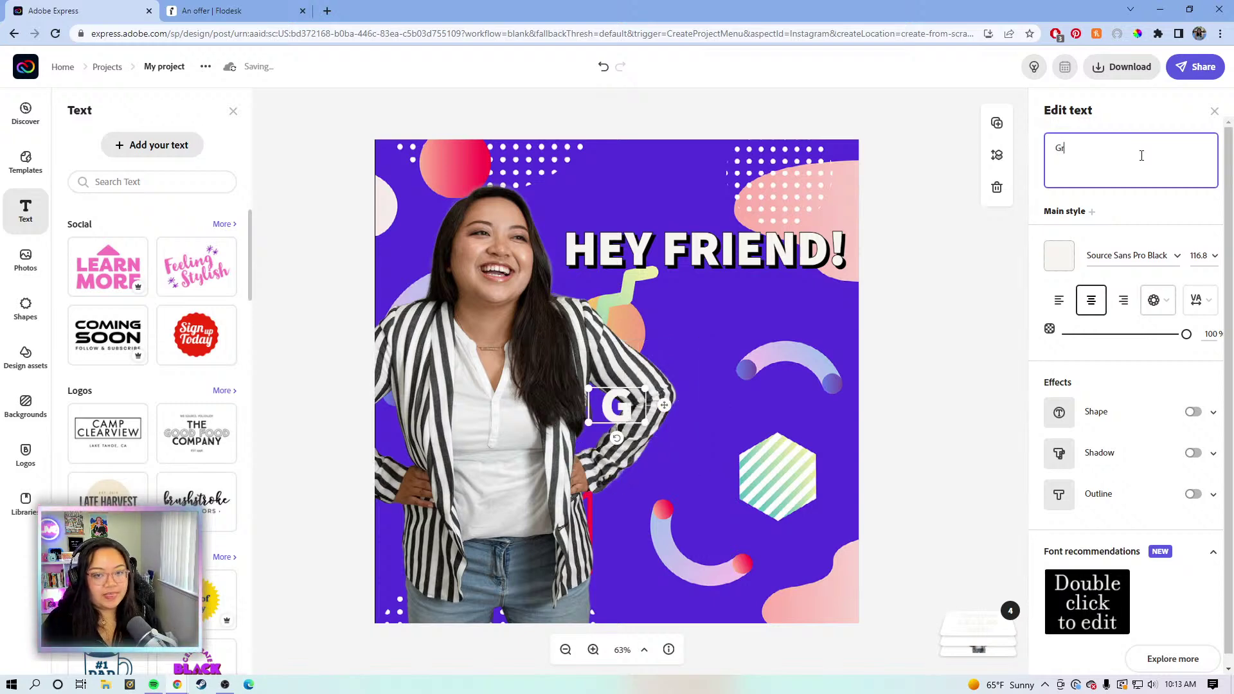
type("ab my creator ")
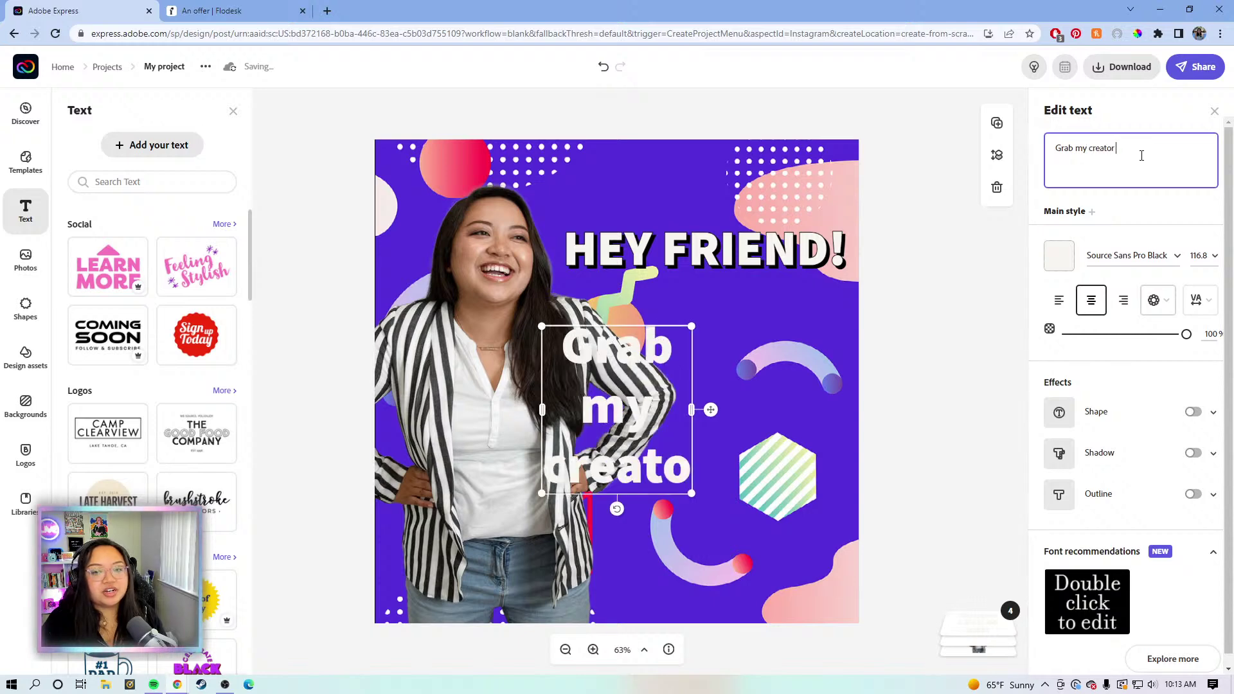
type("template bundle for Ado")
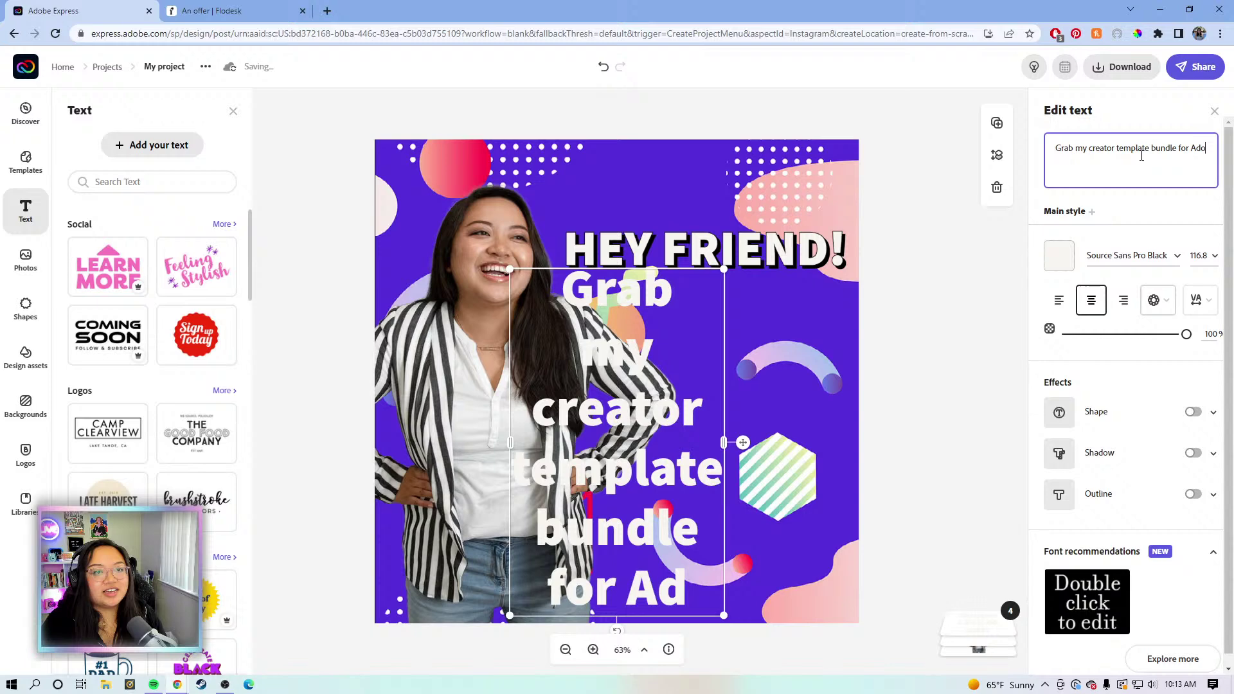
type("be Express")
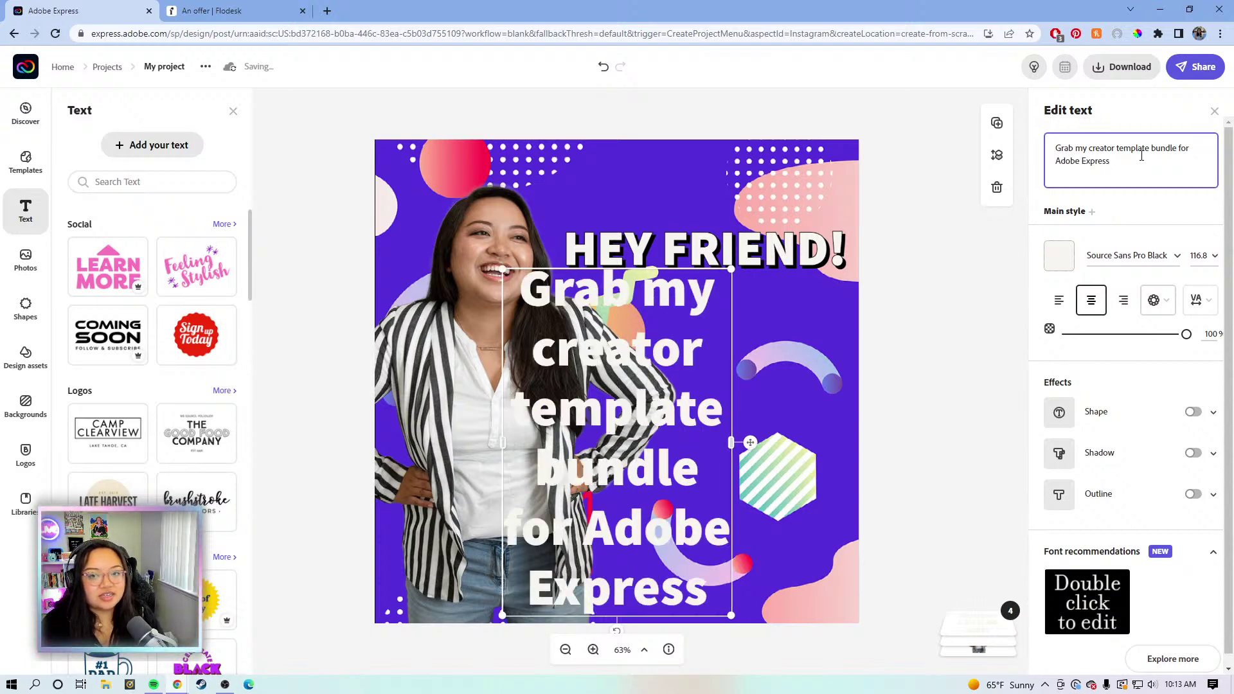
type("!")
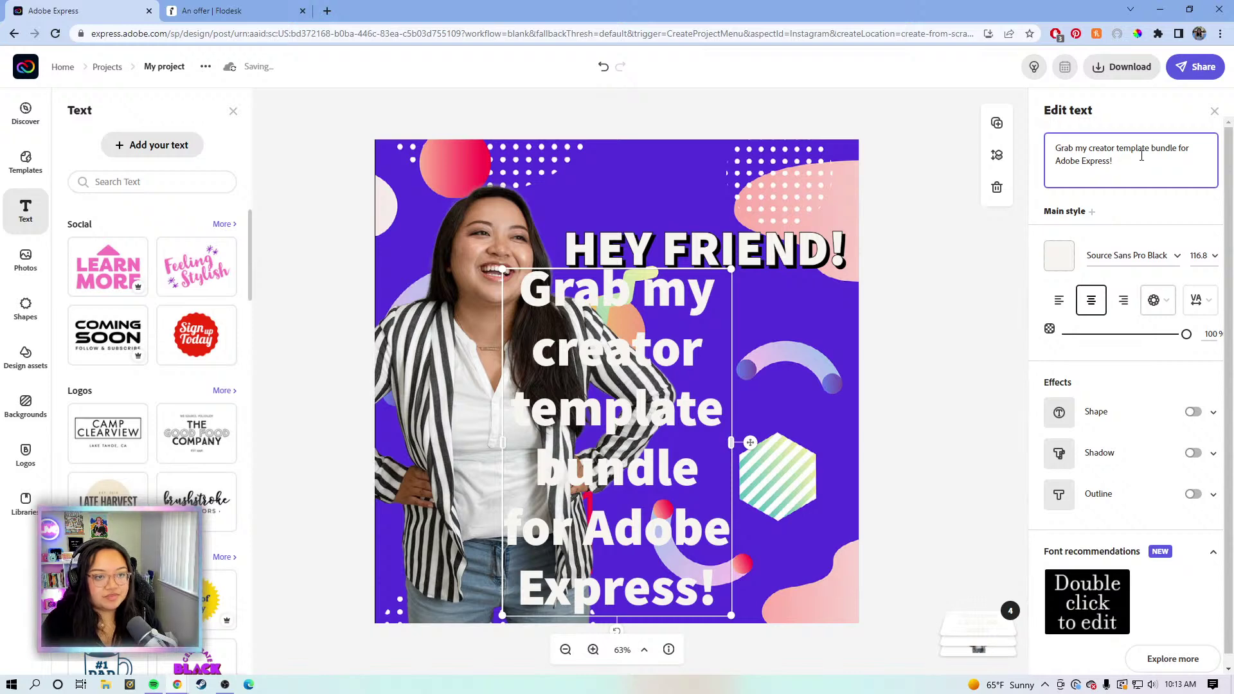
type(" F")
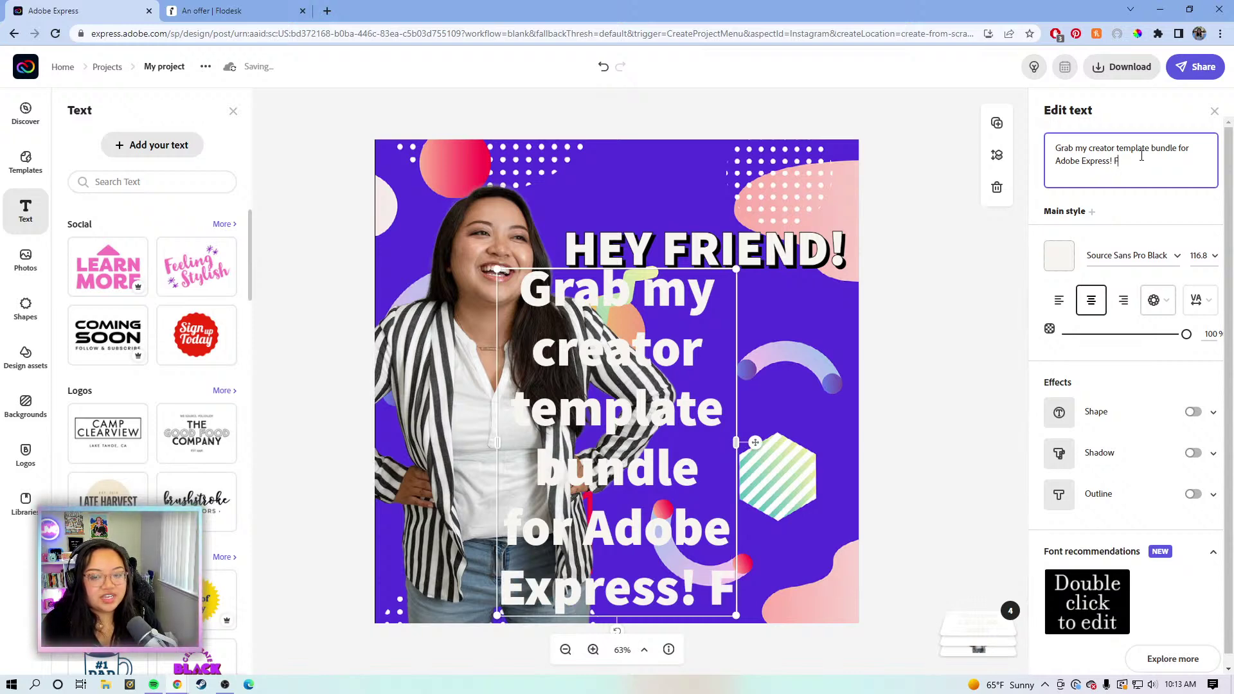
type("ree for a limited ")
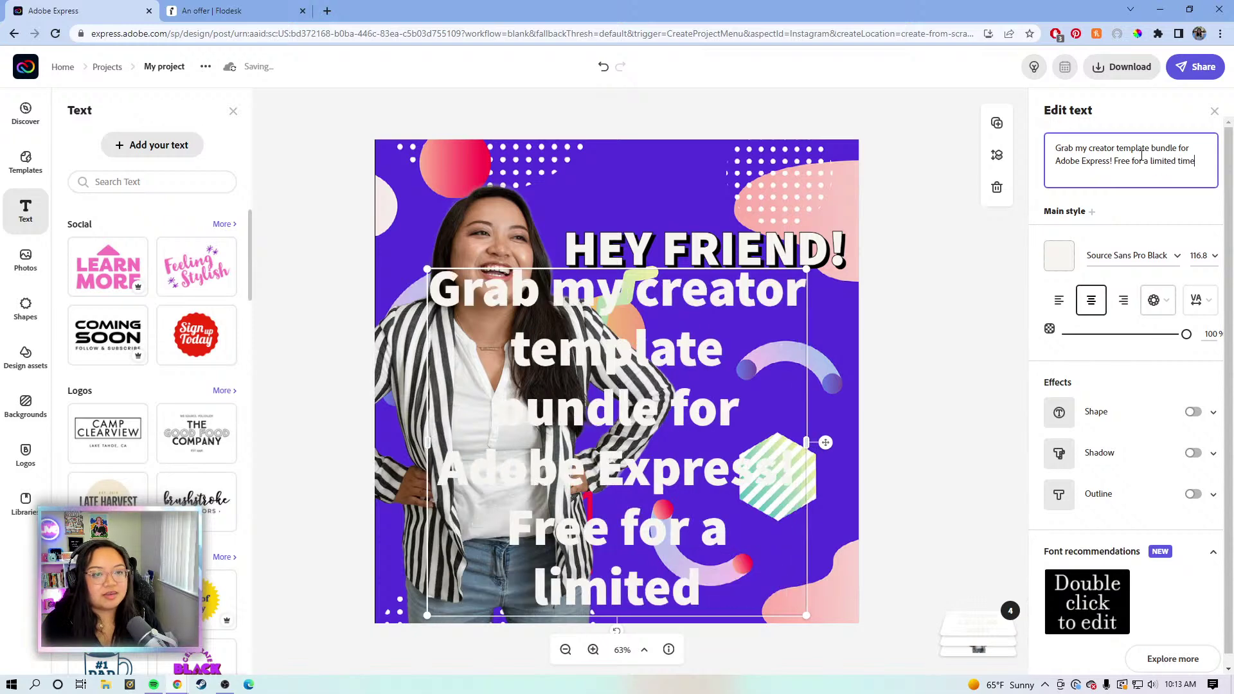
type("time")
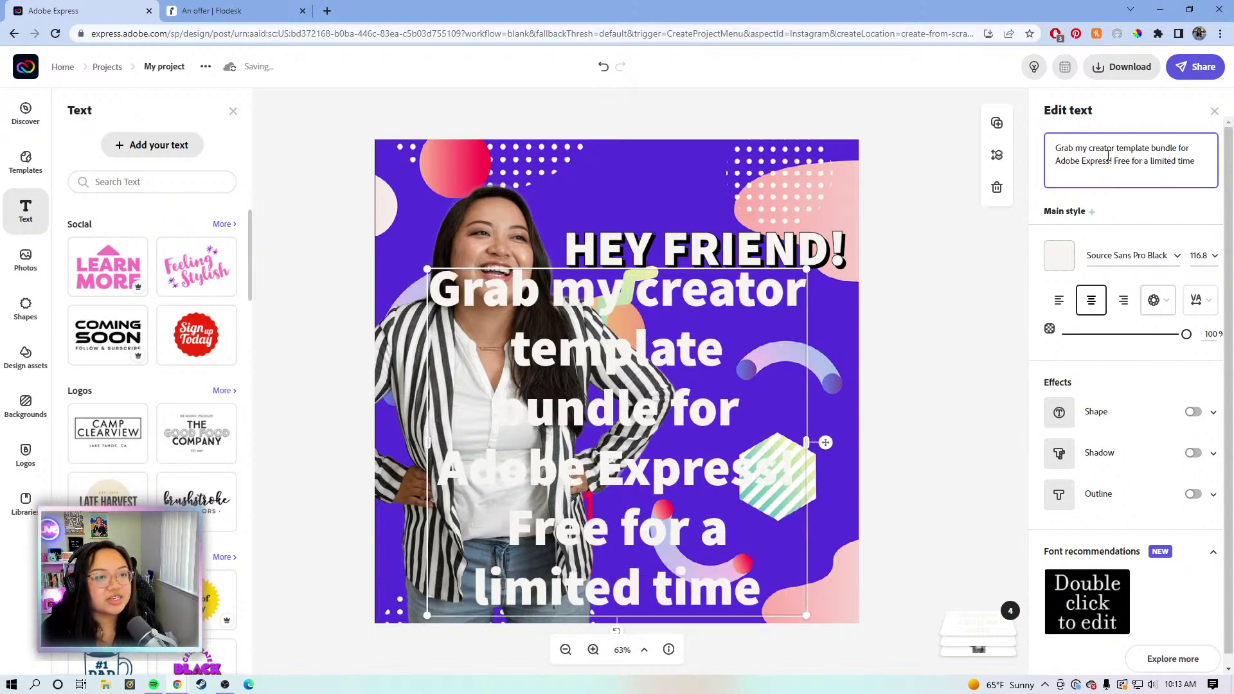
- Remove "for Adobe Express" from the new text, keeping the exclamation mark after "bundle", and end the second sentence with a period
left_click_drag(1106, 161, 1059, 161)
key("BackSpace")
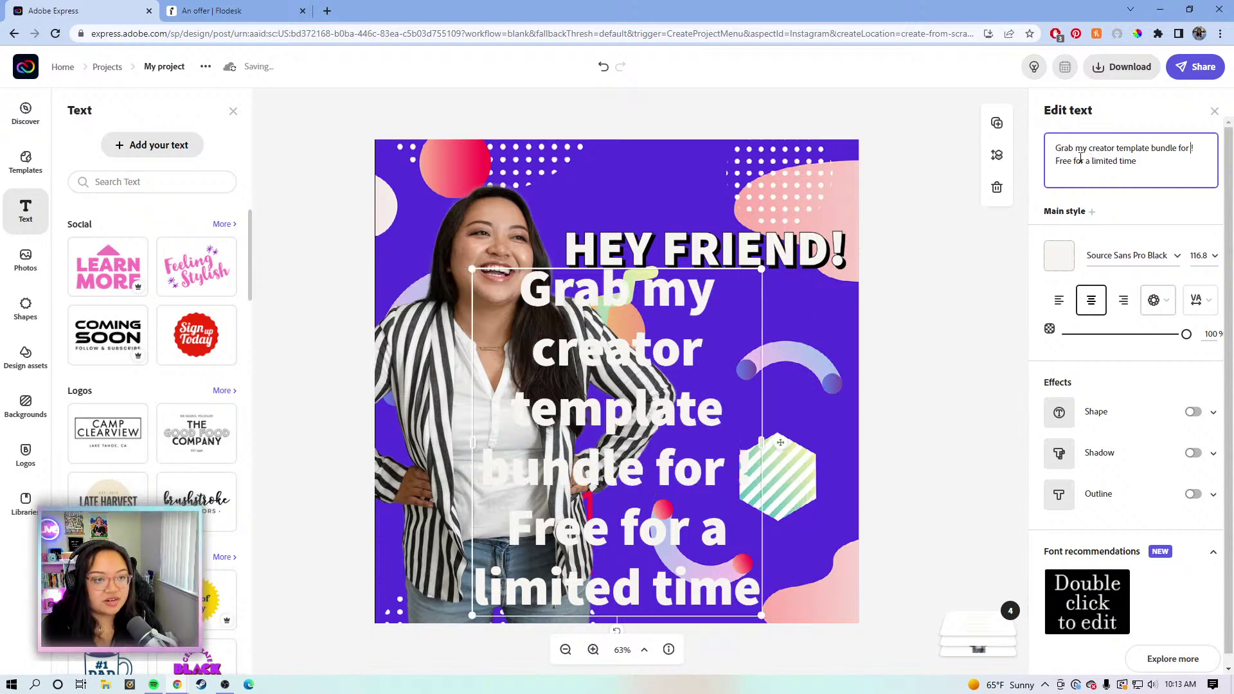
key("BackSpace")
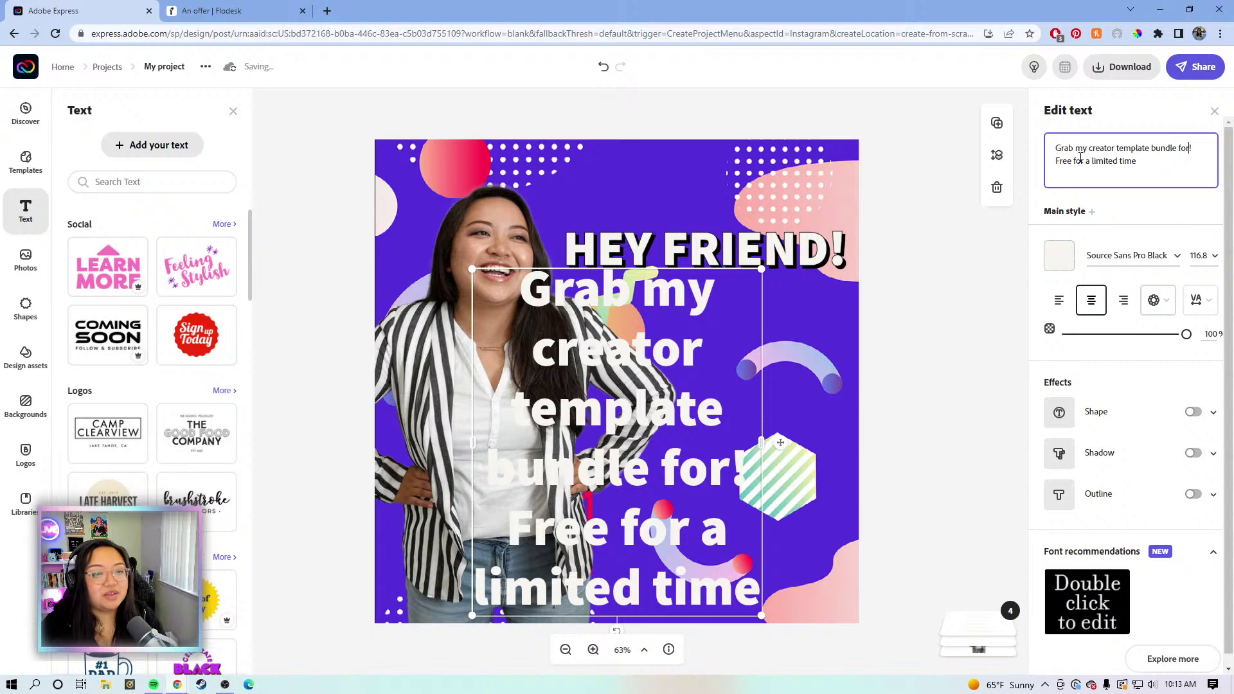
key("BackSpace")
key("BackSpace")
key("BackSpace")
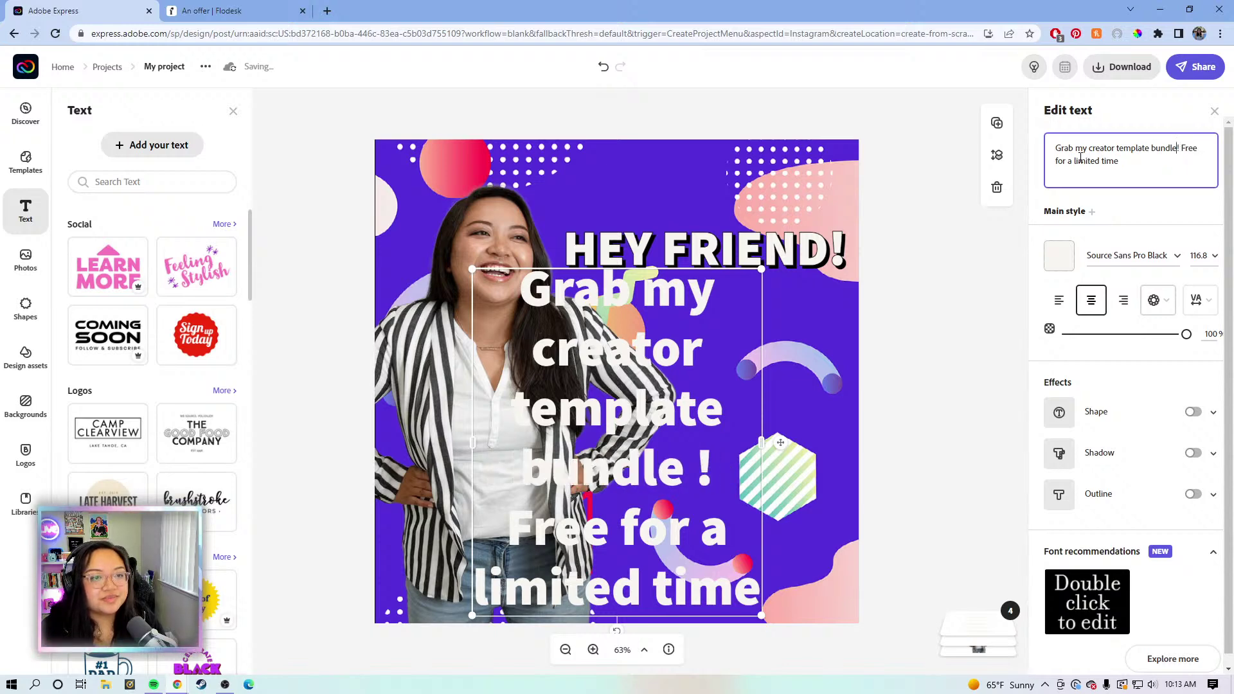
key("BackSpace")
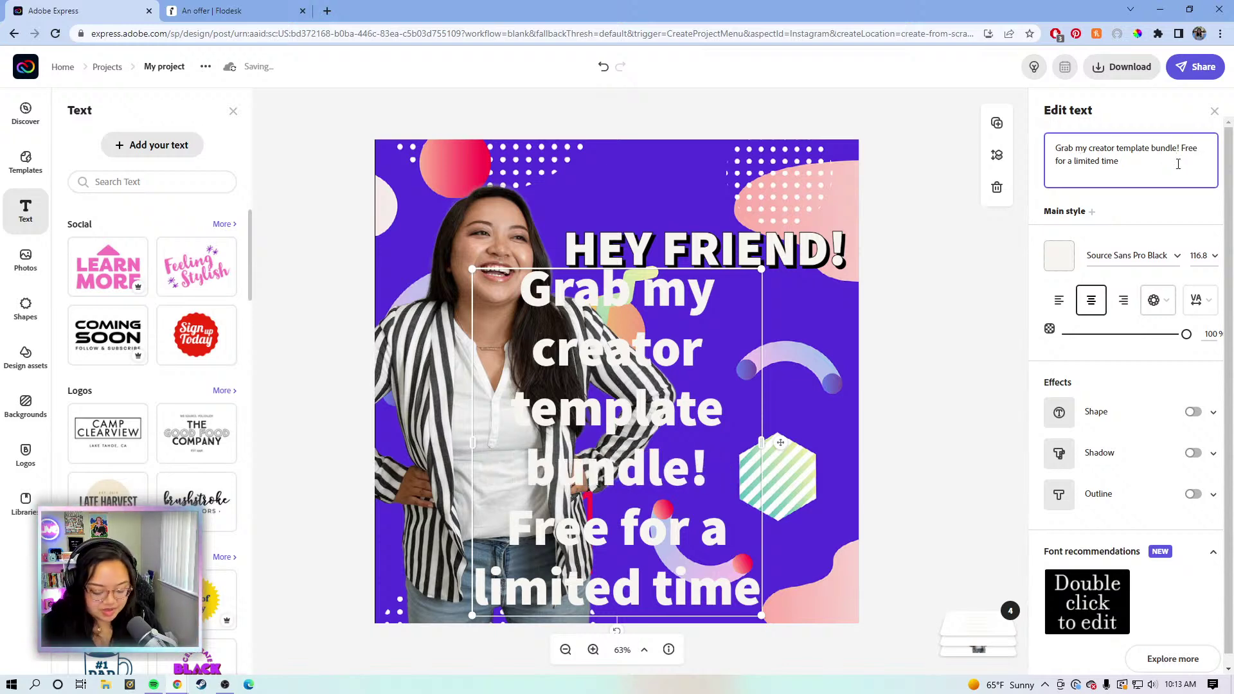
type(".")
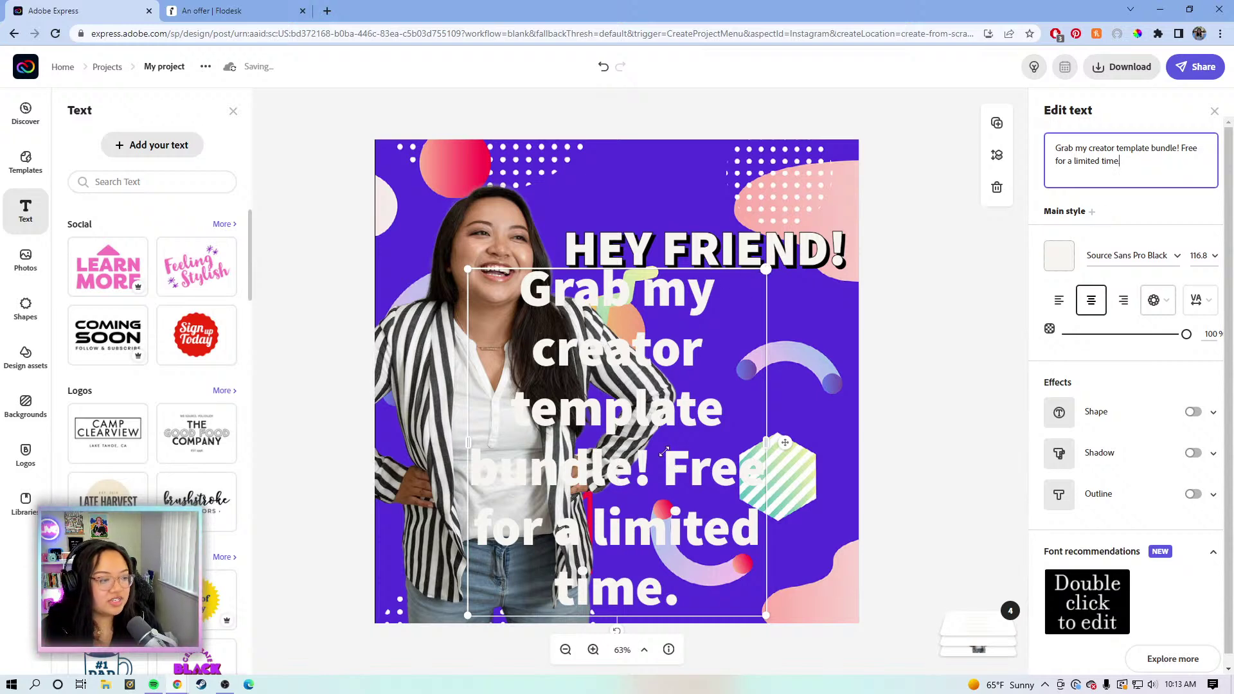
- Shrink the offer text to size 51.7 and place it under the heading in a box wide enough for three lines
left_click_drag(649, 481, 648, 481)
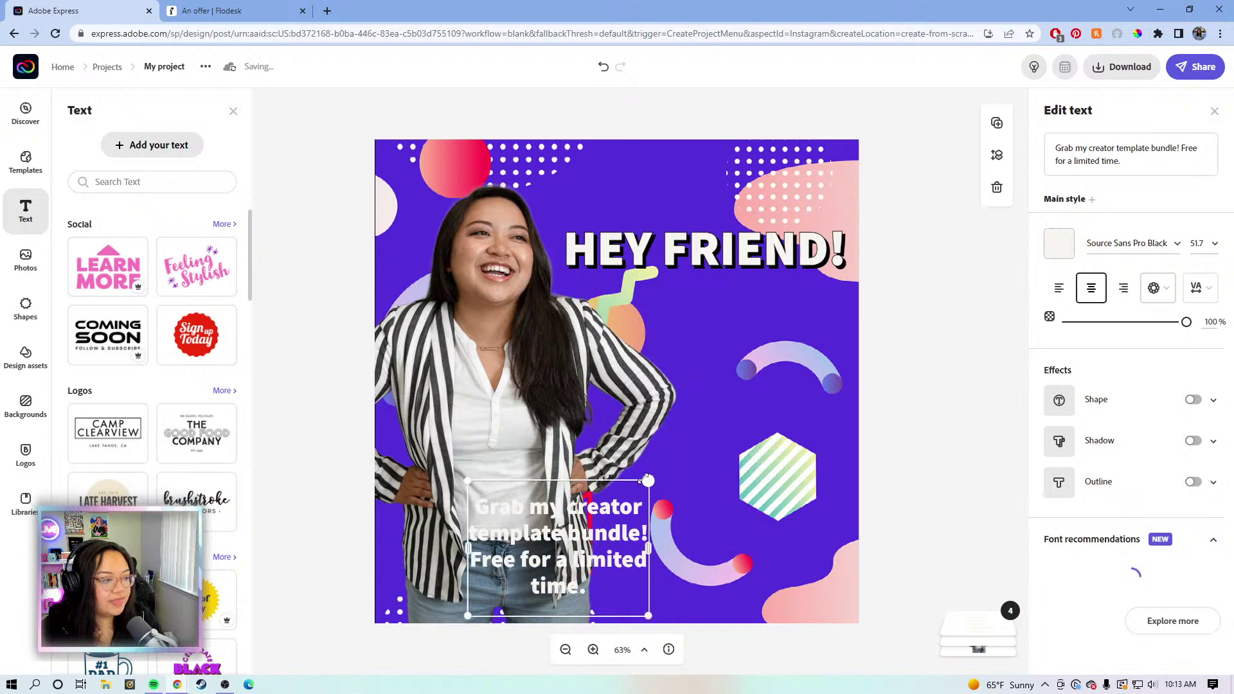
left_click_drag(560, 511, 744, 294)
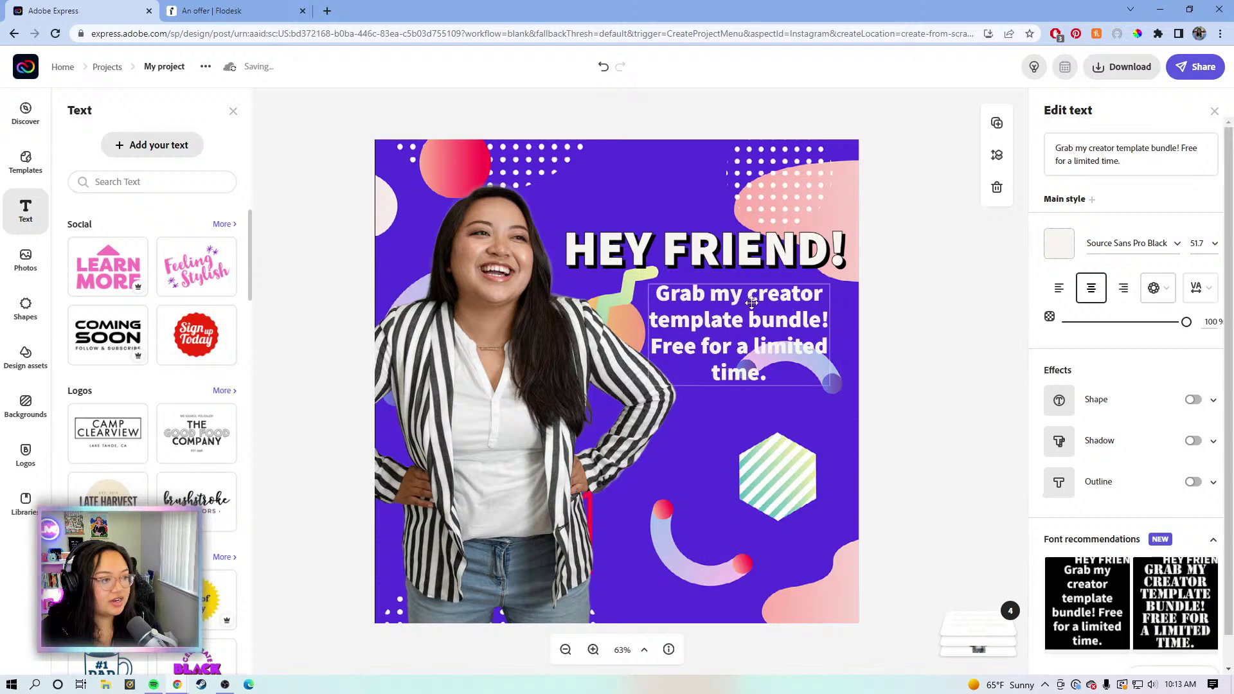
left_click_drag(650, 335, 585, 338)
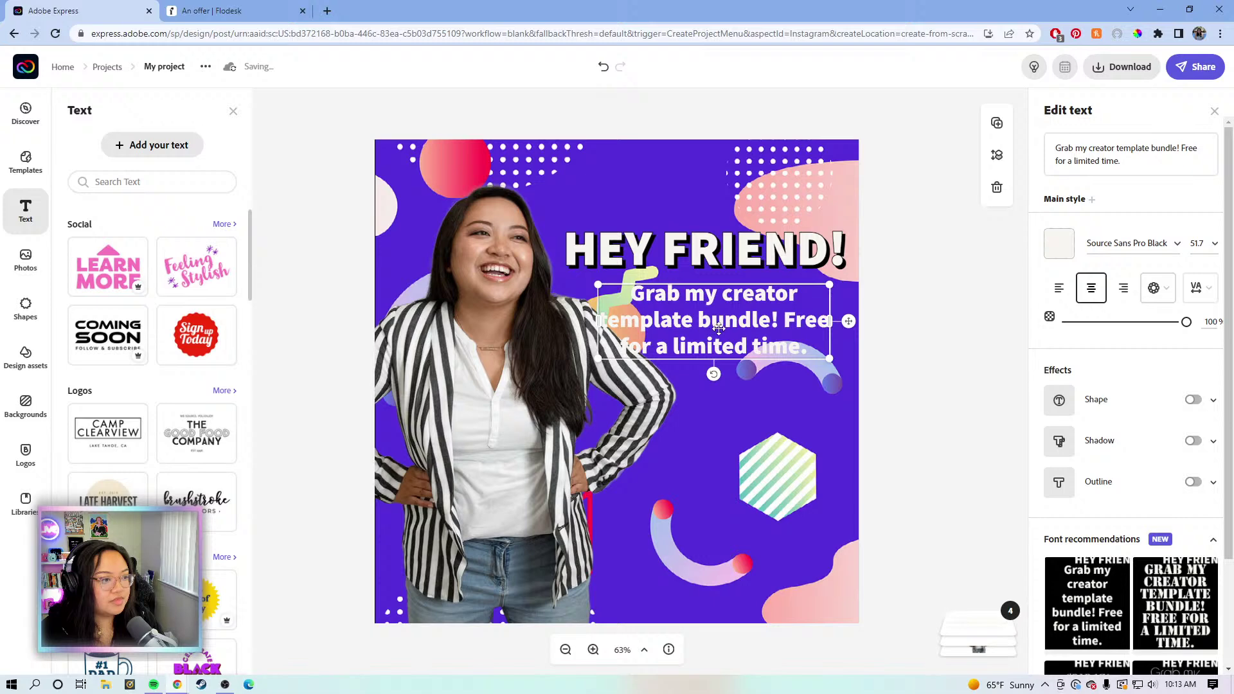
left_click_drag(711, 328, 729, 328)
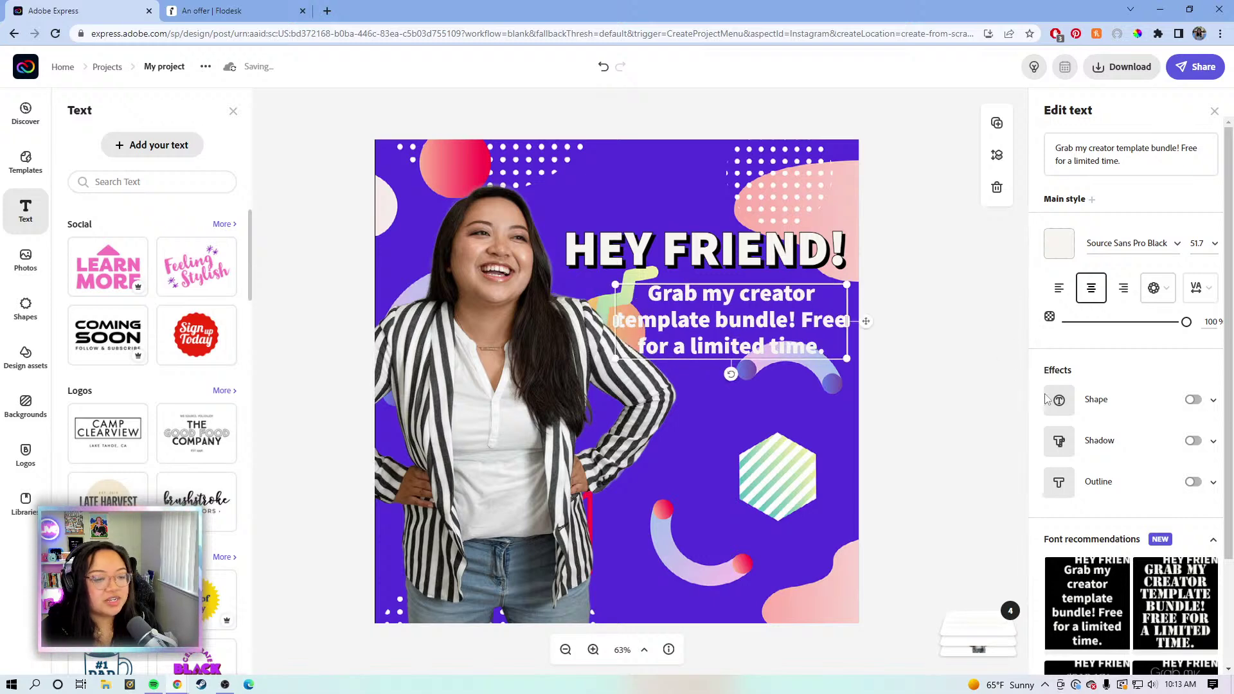
- Give the offer text a black shadow and align it left
left_click(1193, 441)
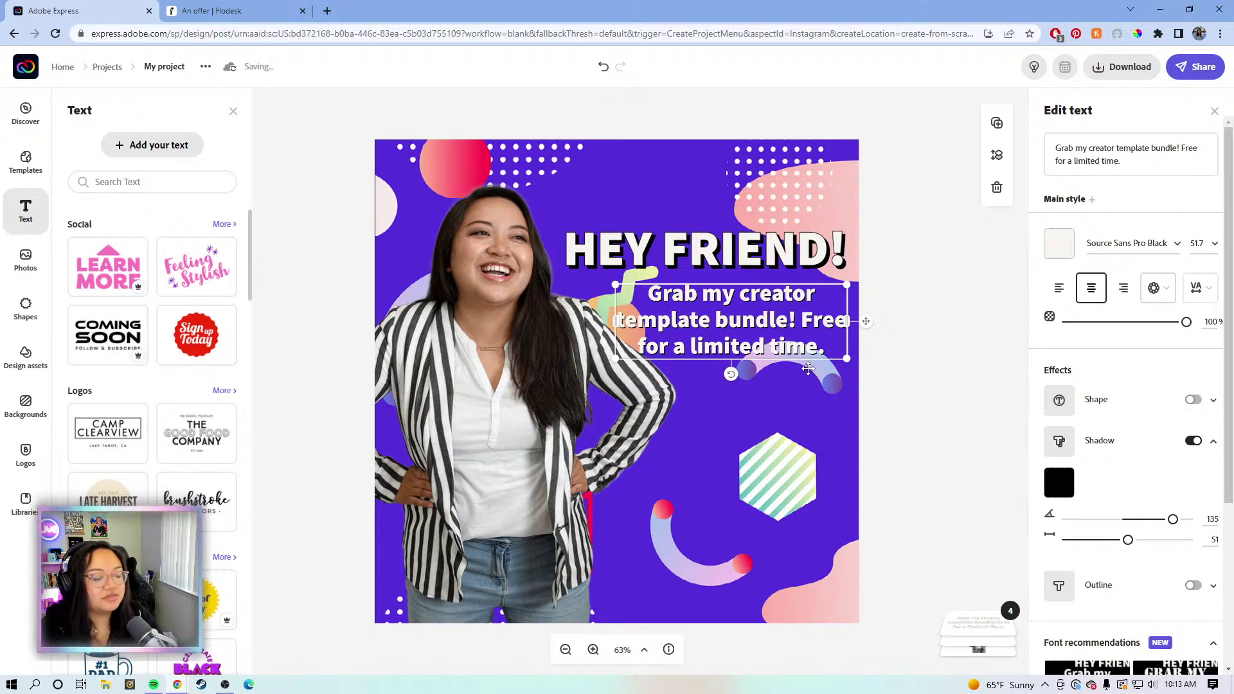
left_click(919, 388)
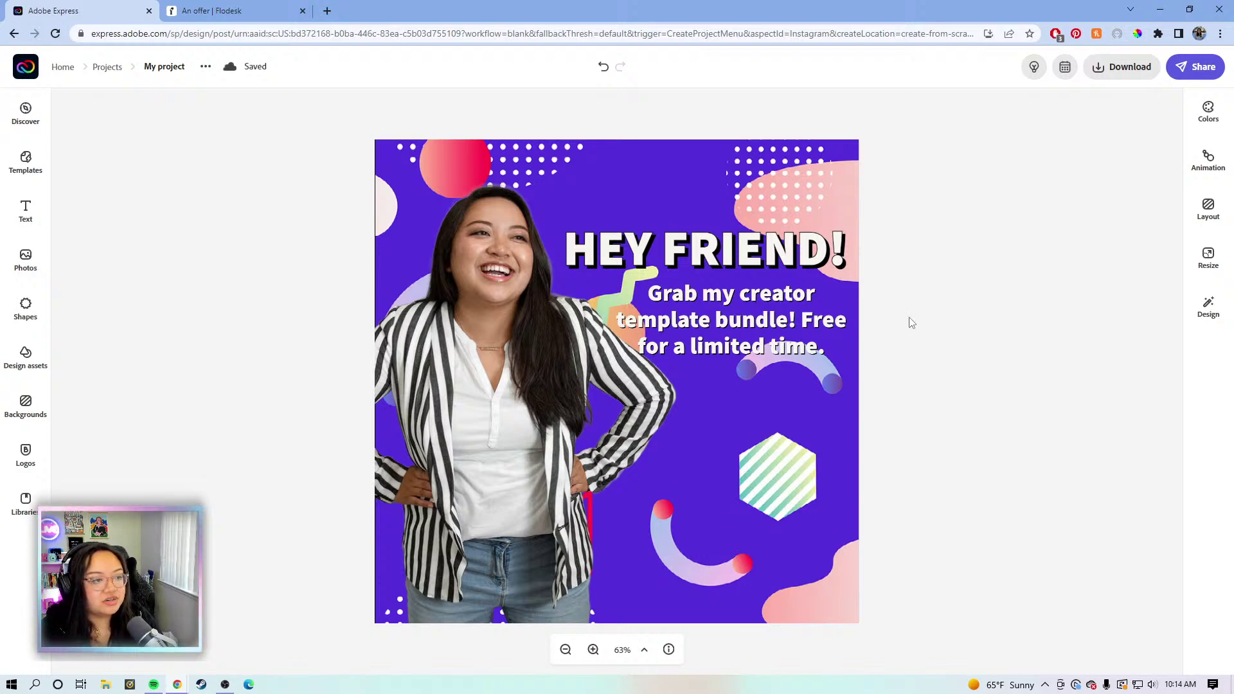
left_click(763, 326)
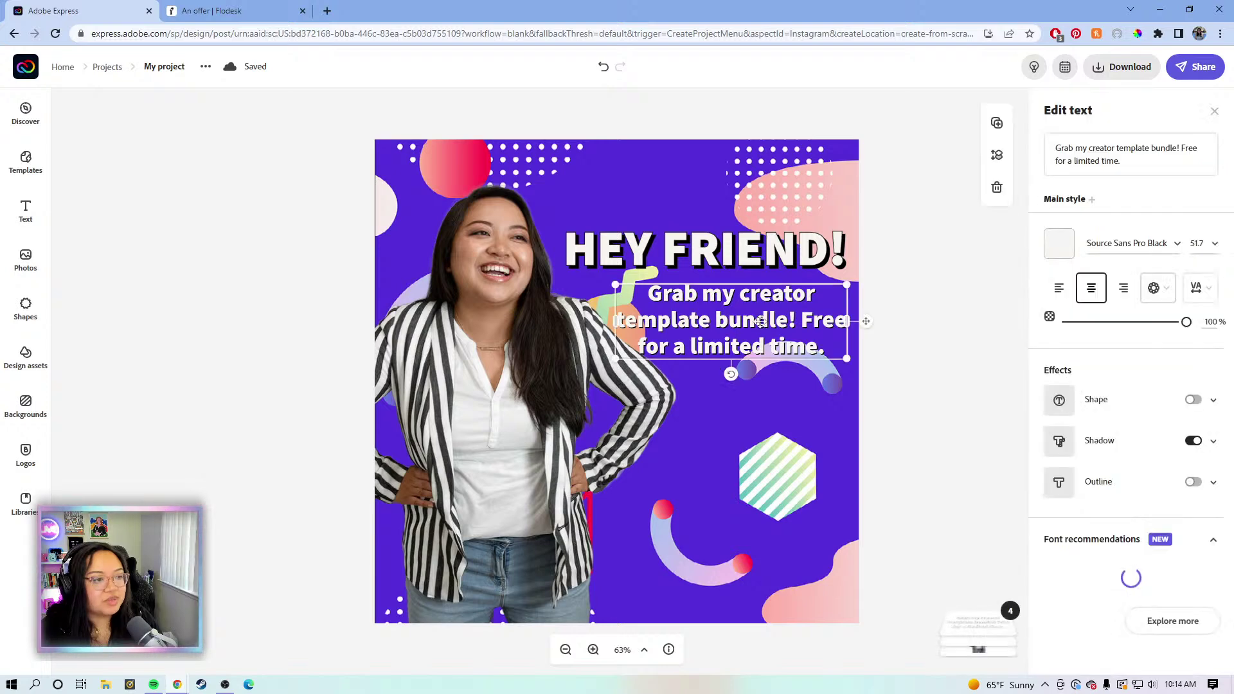
left_click(1058, 290)
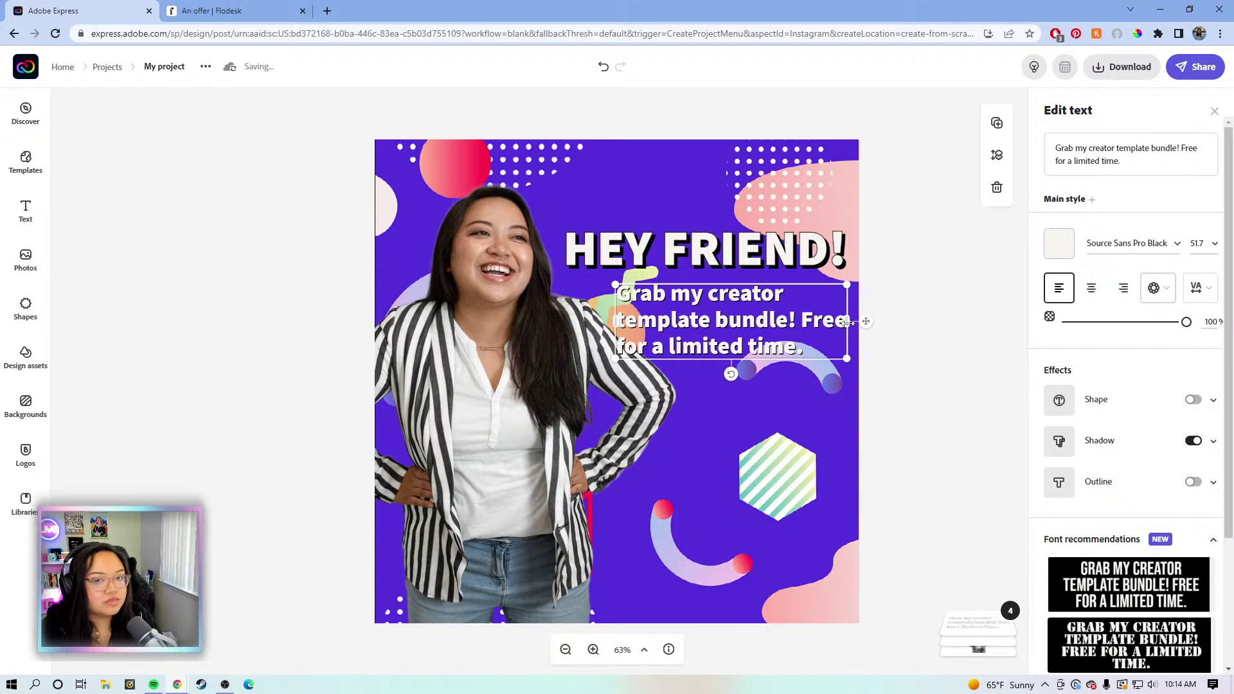
- Resize the offer text to size 44.2, lower it slightly beneath the heading, and shift the cutout portrait left away from it
left_click_drag(848, 323, 835, 322)
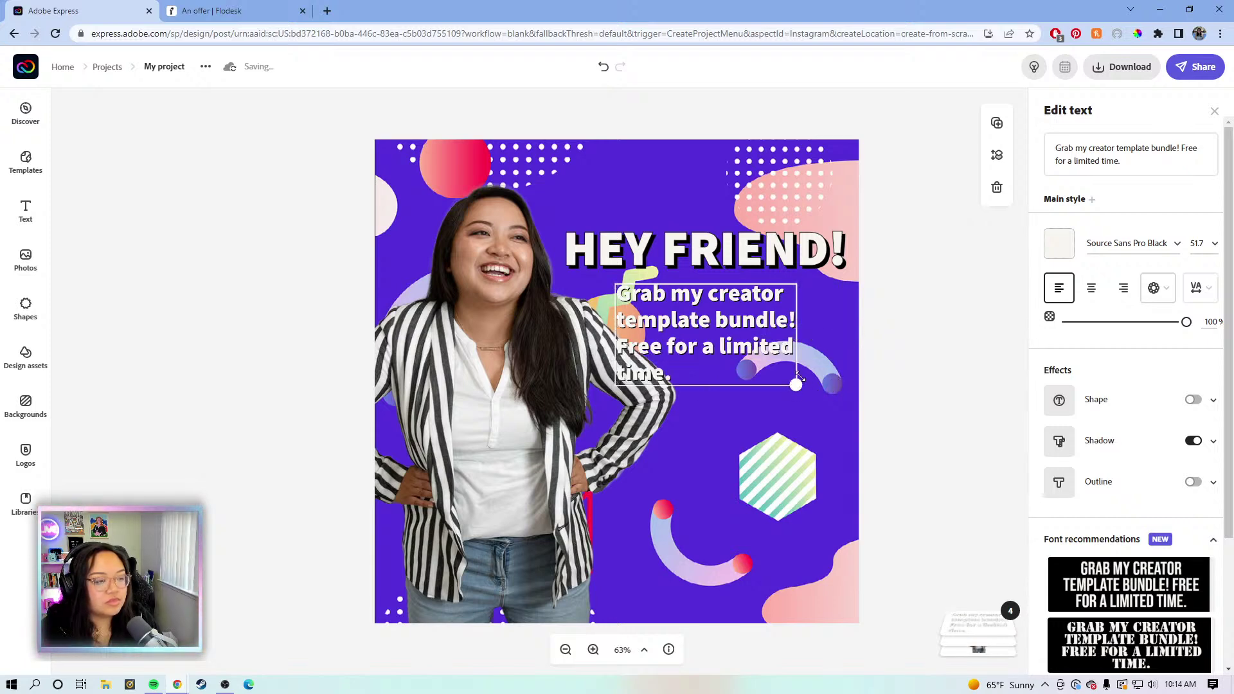
left_click_drag(796, 385, 844, 349)
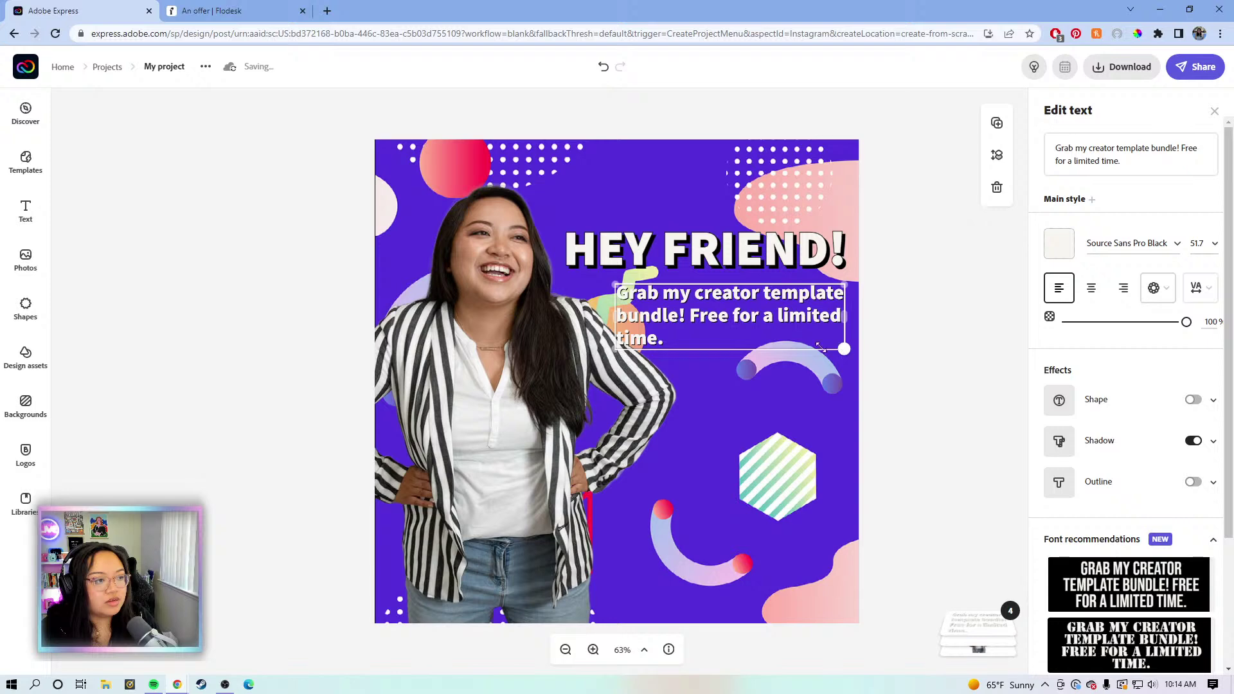
left_click_drag(762, 311, 765, 317)
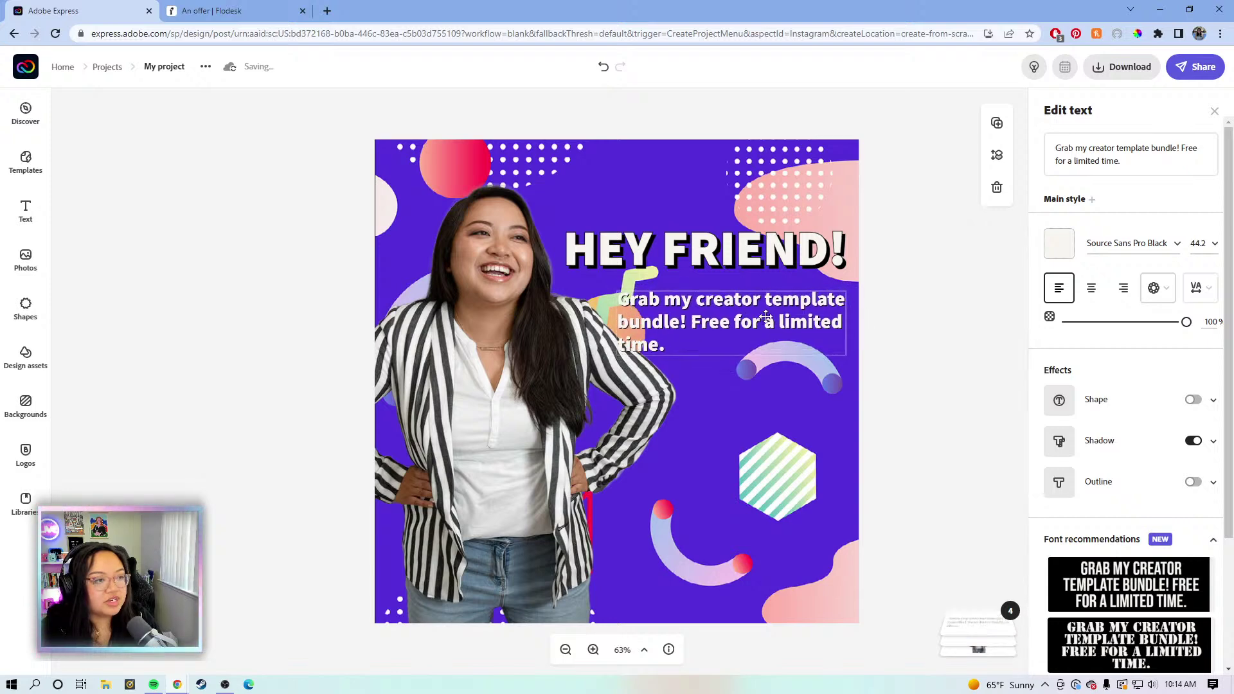
left_click_drag(484, 384, 461, 380)
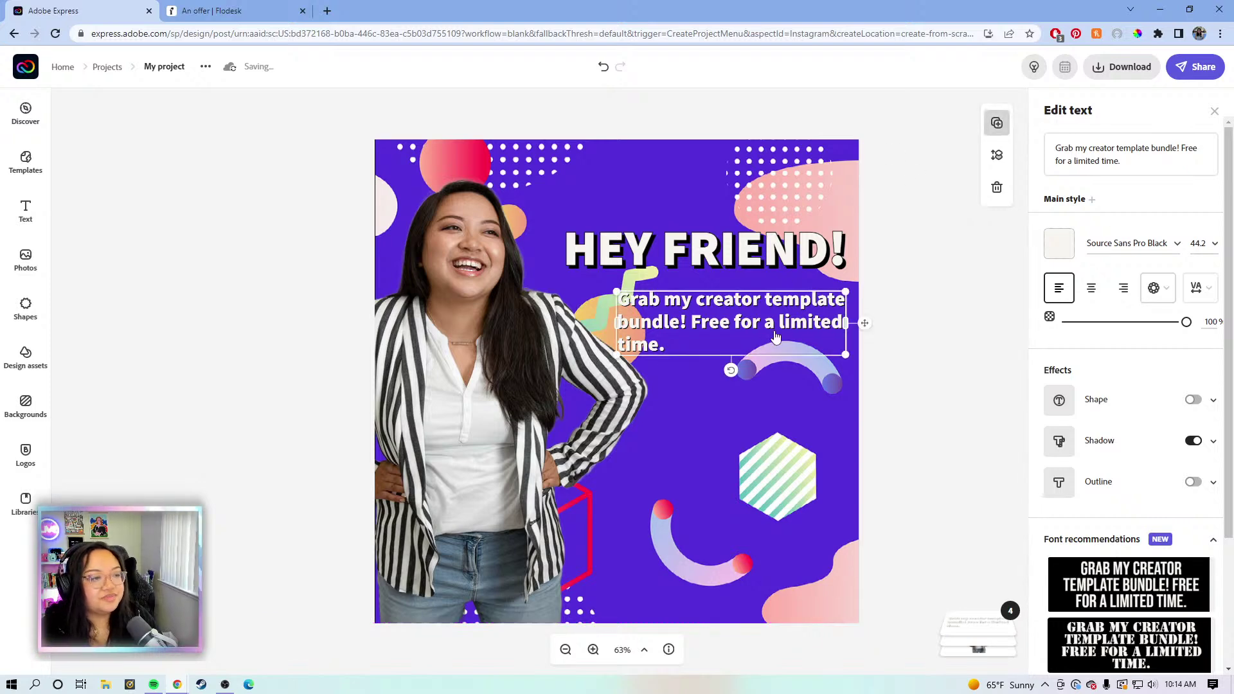
- Duplicate the offer text lower on the canvas over the striped hexagon and change the copy's wording to "What's included:"
key("ctrl+d")
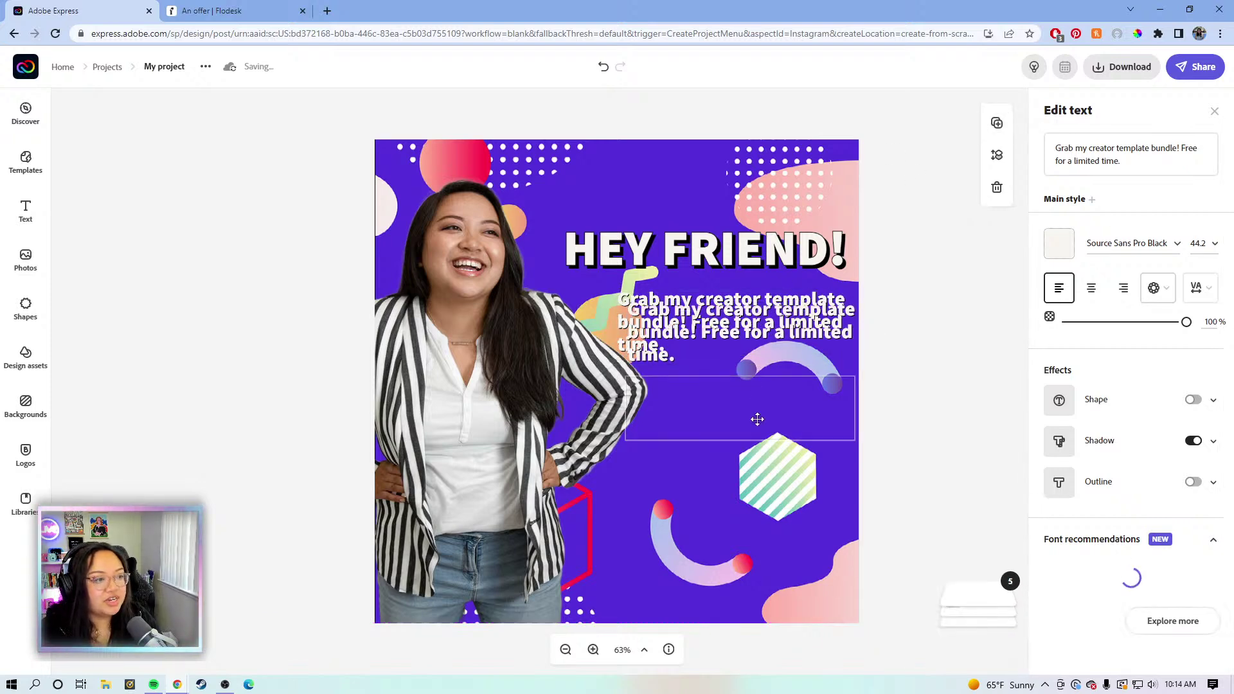
left_click_drag(753, 429, 756, 482)
left_click(1134, 161)
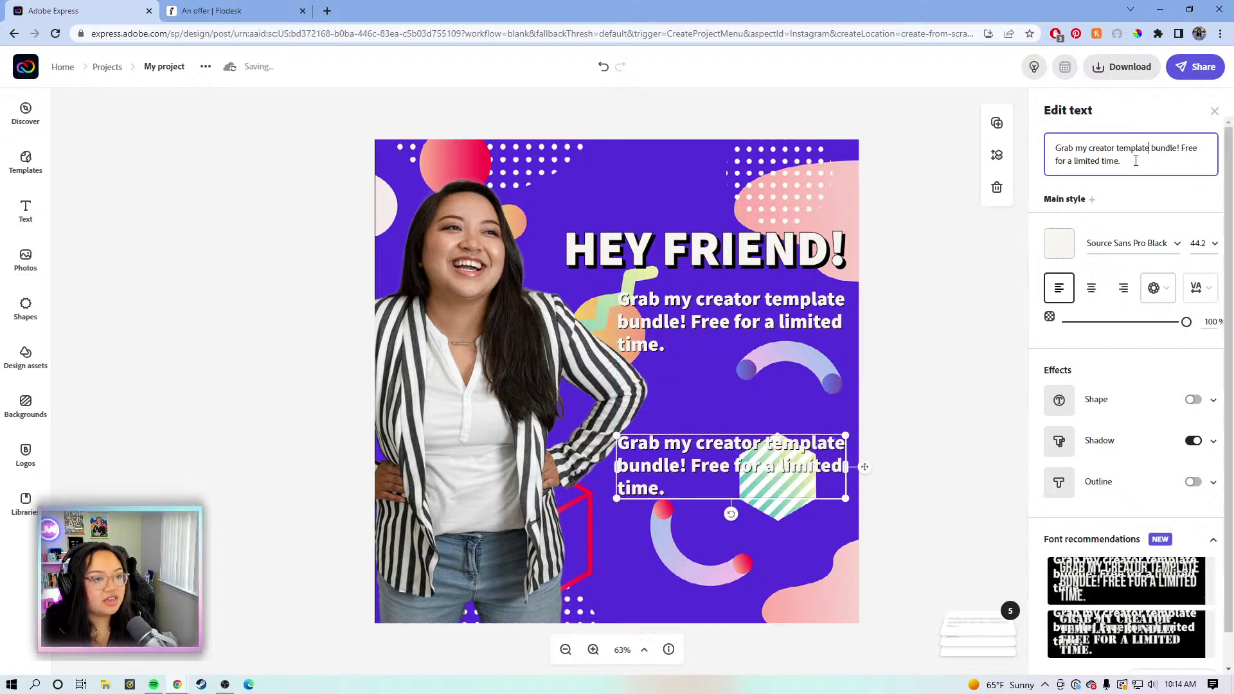
key("ctrl+a")
key("BackSpace")
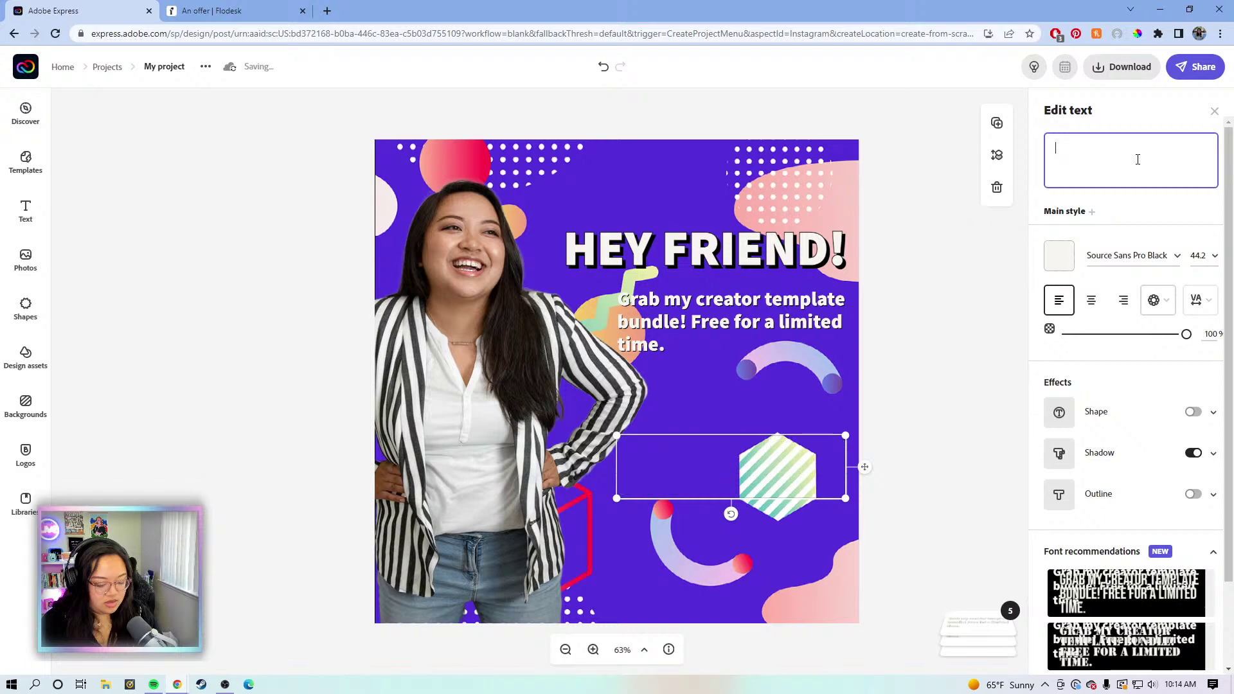
type("What's ")
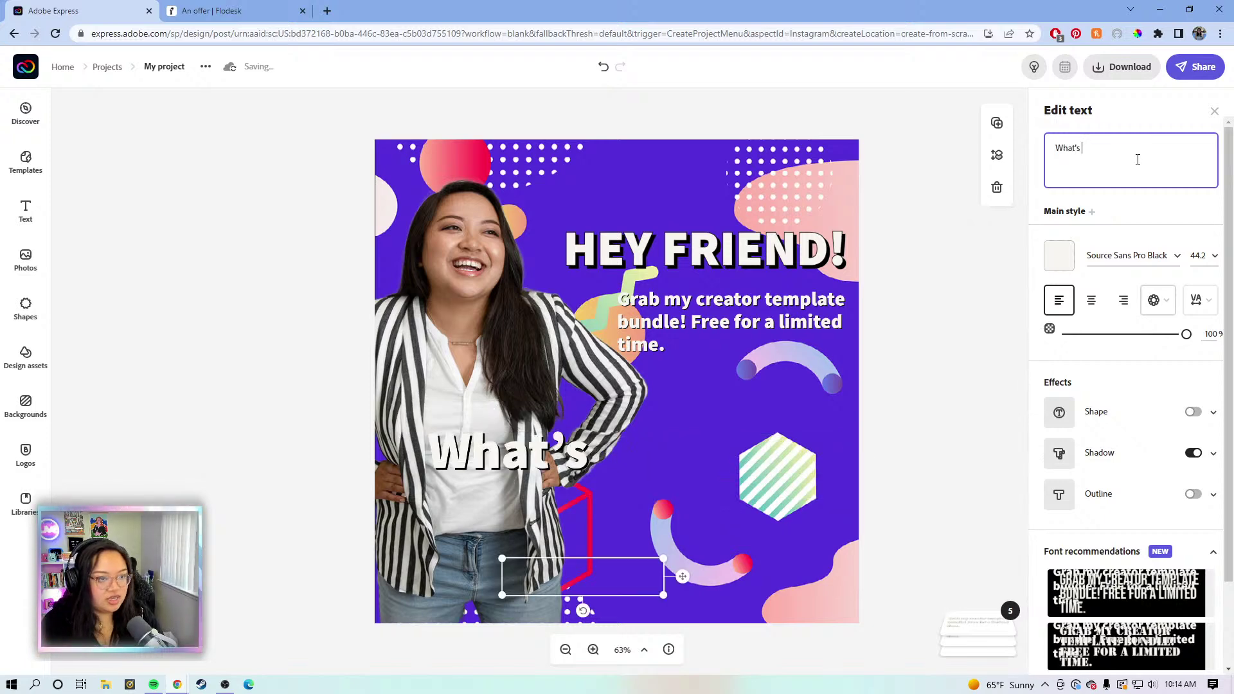
type("included")
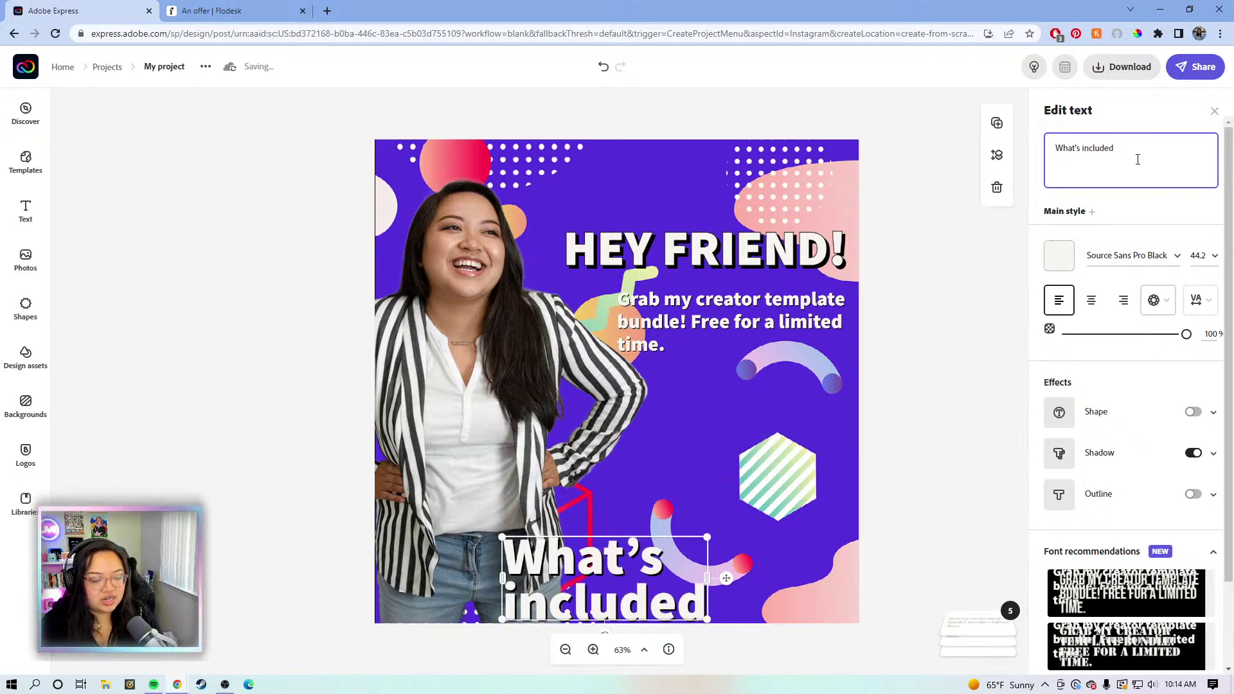
type(":")
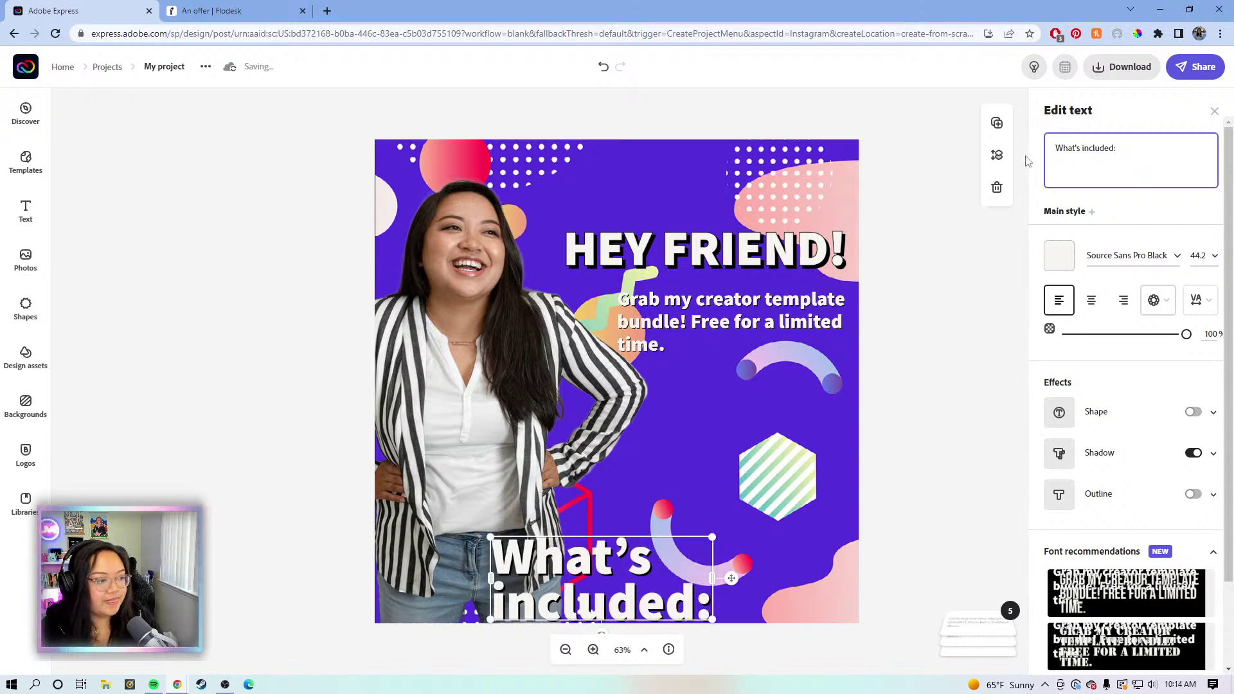
- Shrink the "What's included:" text to size 76.8 and place it beside the portrait, partly over the striped hexagon
left_click(661, 435)
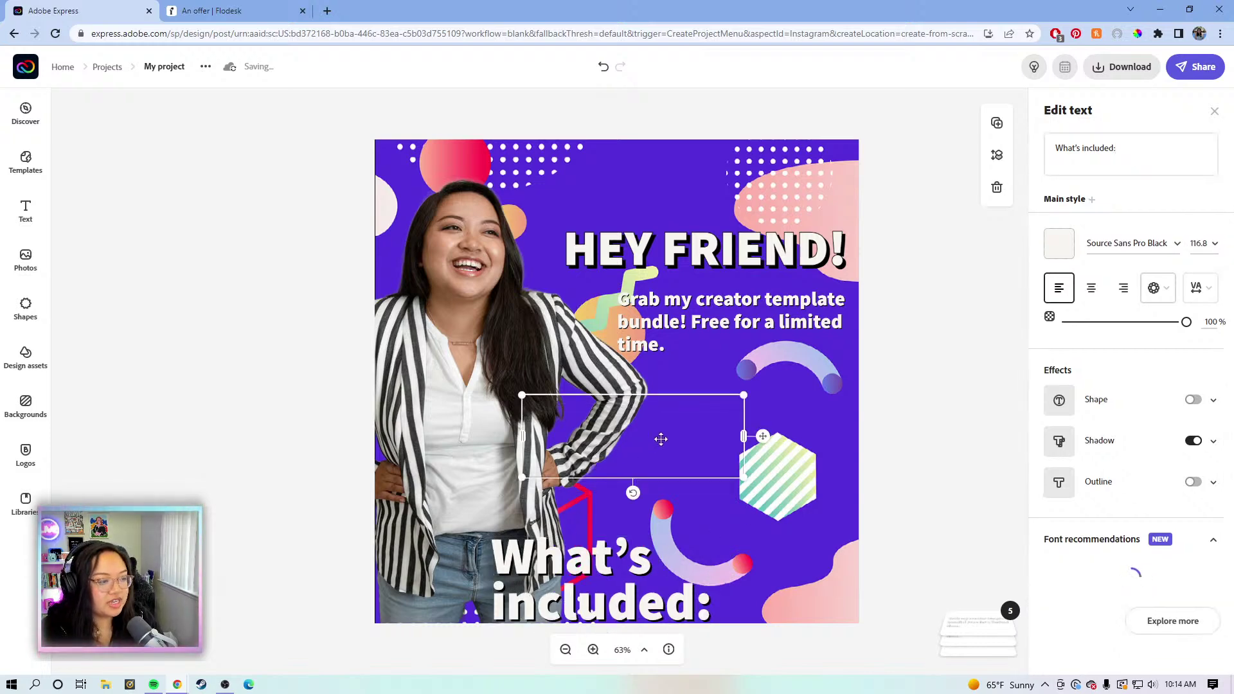
left_click_drag(743, 396, 669, 421)
left_click_drag(608, 445, 707, 473)
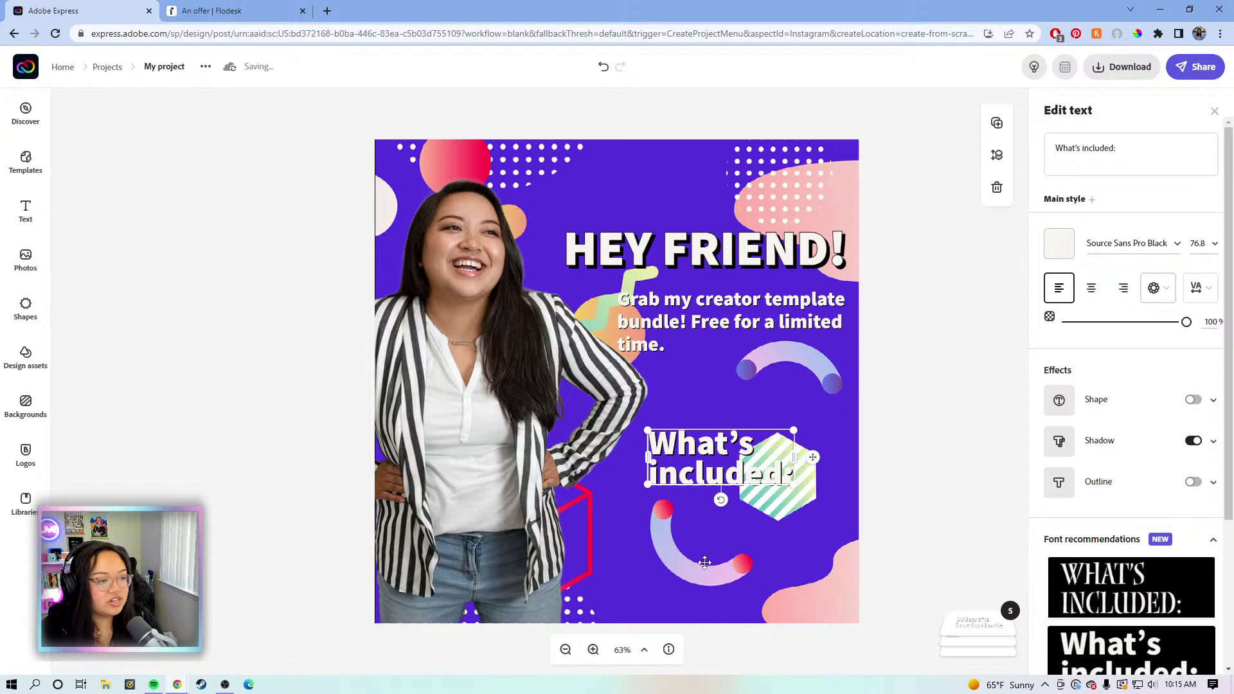
- Enhance the background image with contrast 1 and saturation 2
left_click(681, 558)
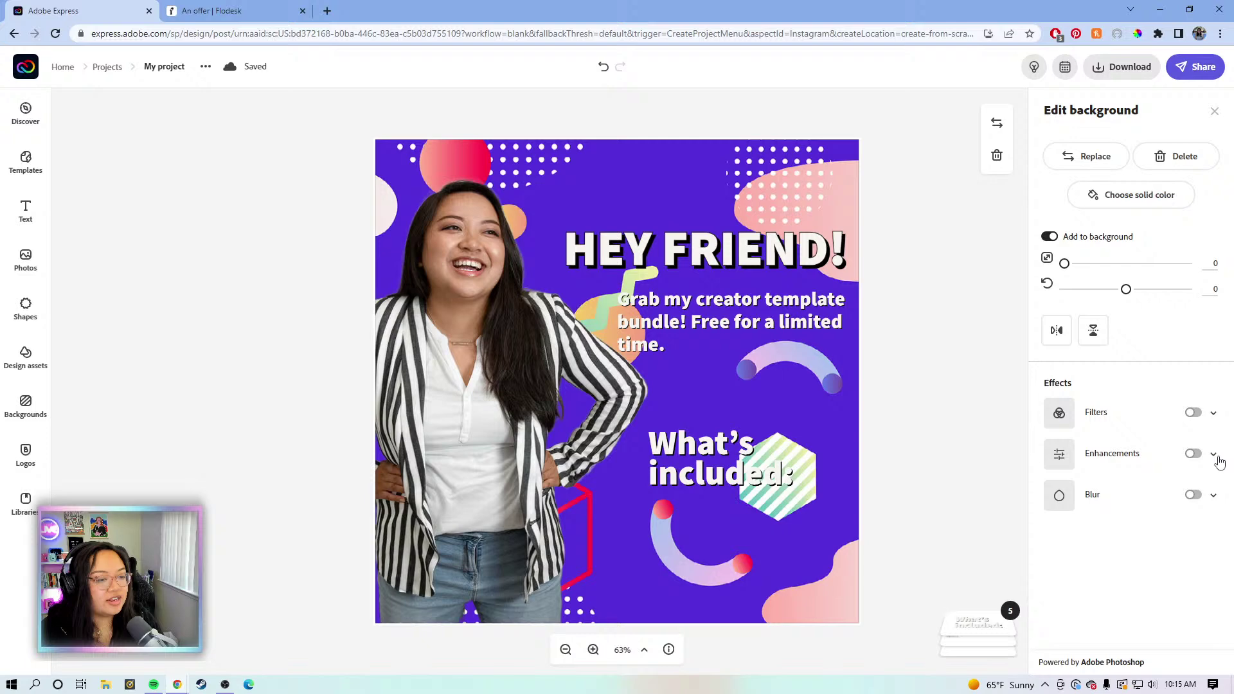
left_click(1213, 455)
left_click_drag(1139, 502, 1088, 504)
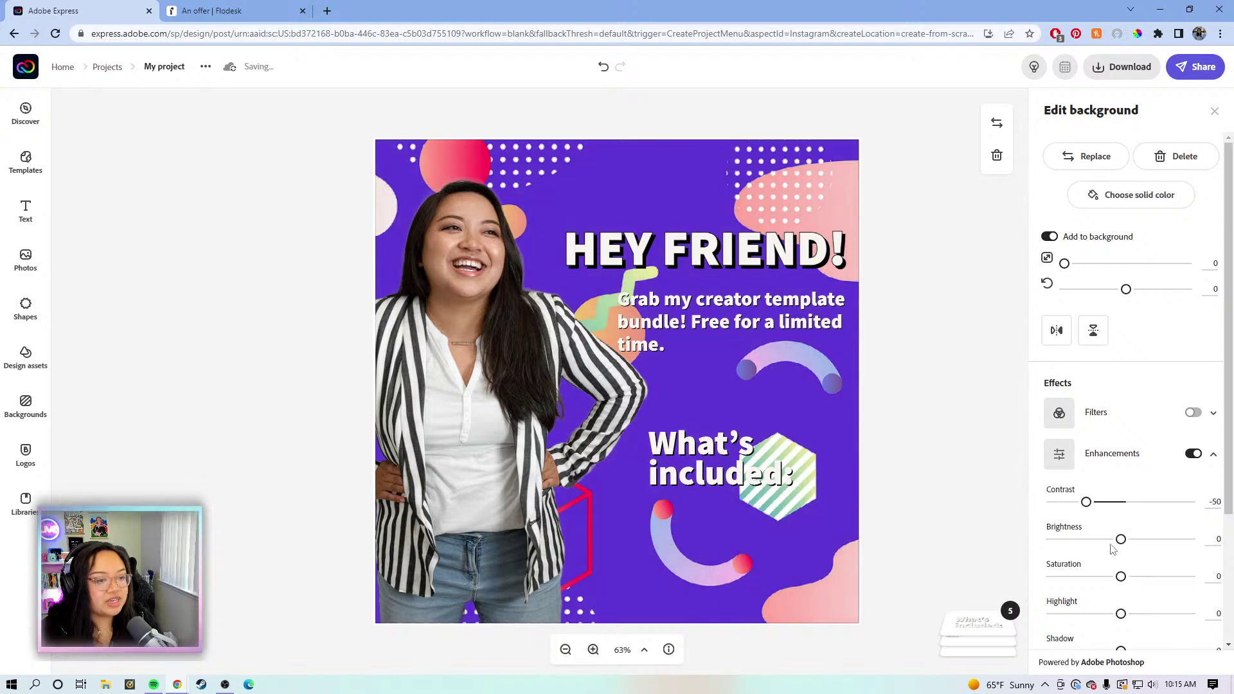
mouse_move(1123, 579)
left_mouse_down()
mouse_move(1103, 574)
mouse_move(1119, 578)
left_mouse_up()
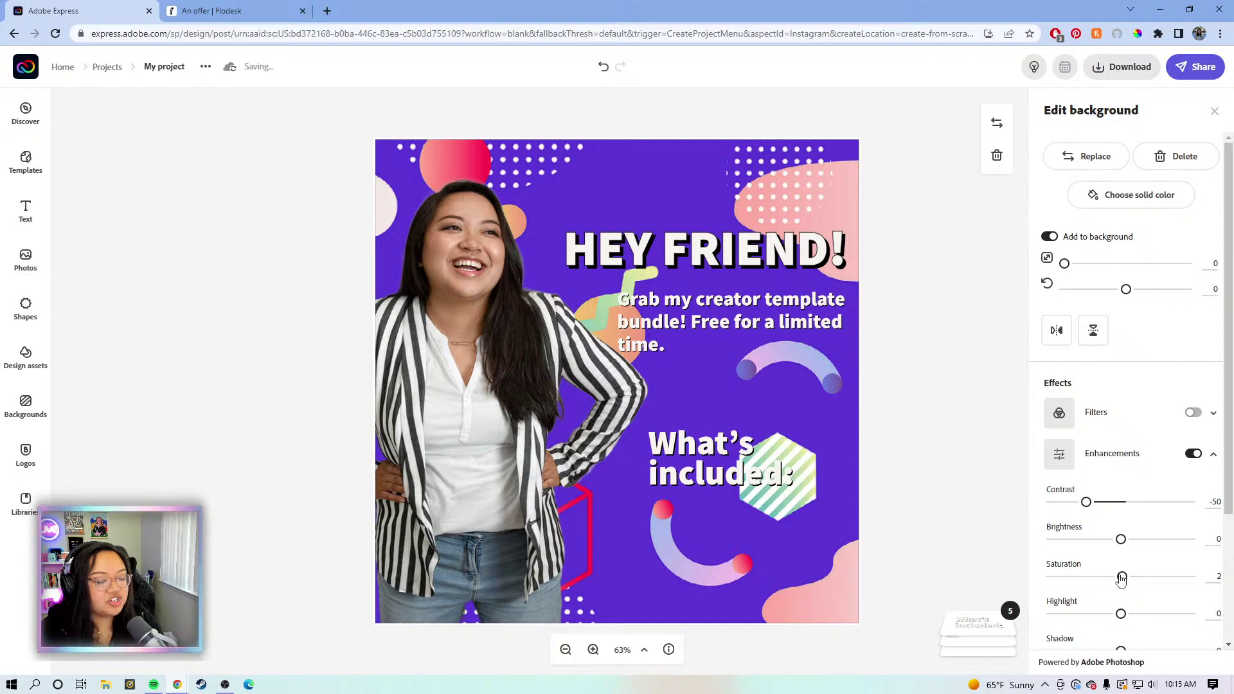
mouse_move(1122, 578)
left_mouse_down()
mouse_move(1078, 574)
mouse_move(1123, 579)
left_mouse_up()
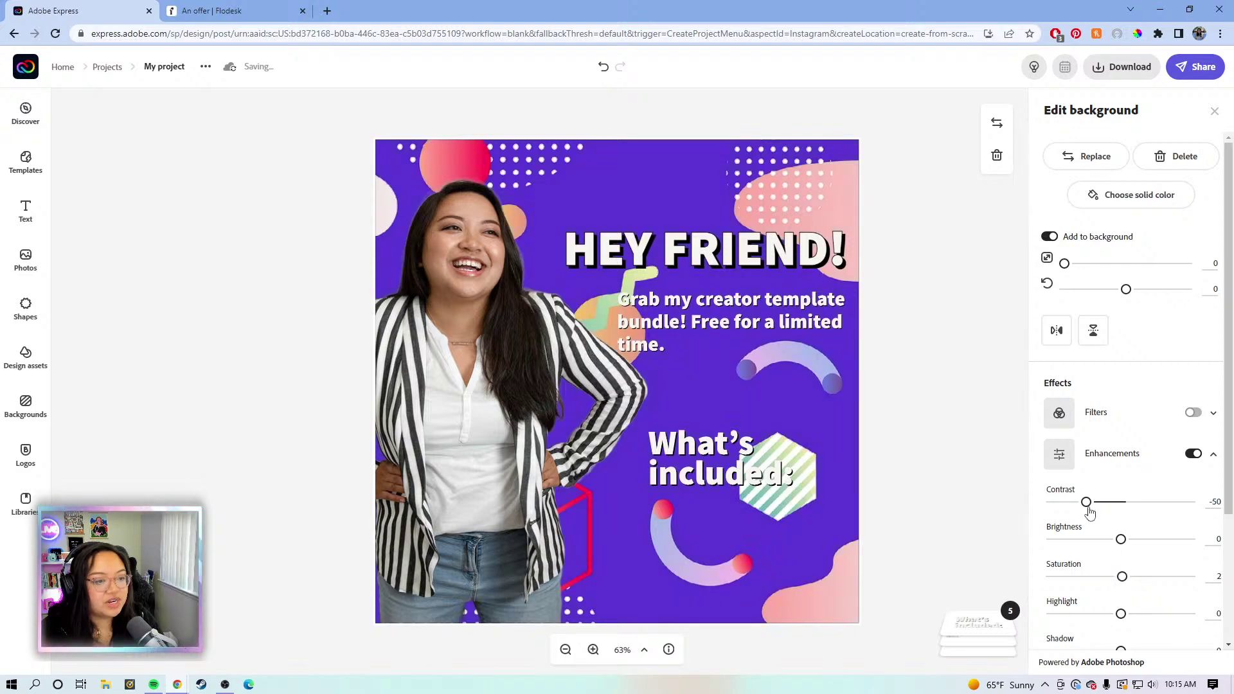
left_click_drag(1087, 505, 1173, 509)
mouse_move(1119, 511)
left_mouse_down()
mouse_move(1076, 504)
mouse_move(1123, 504)
left_mouse_up()
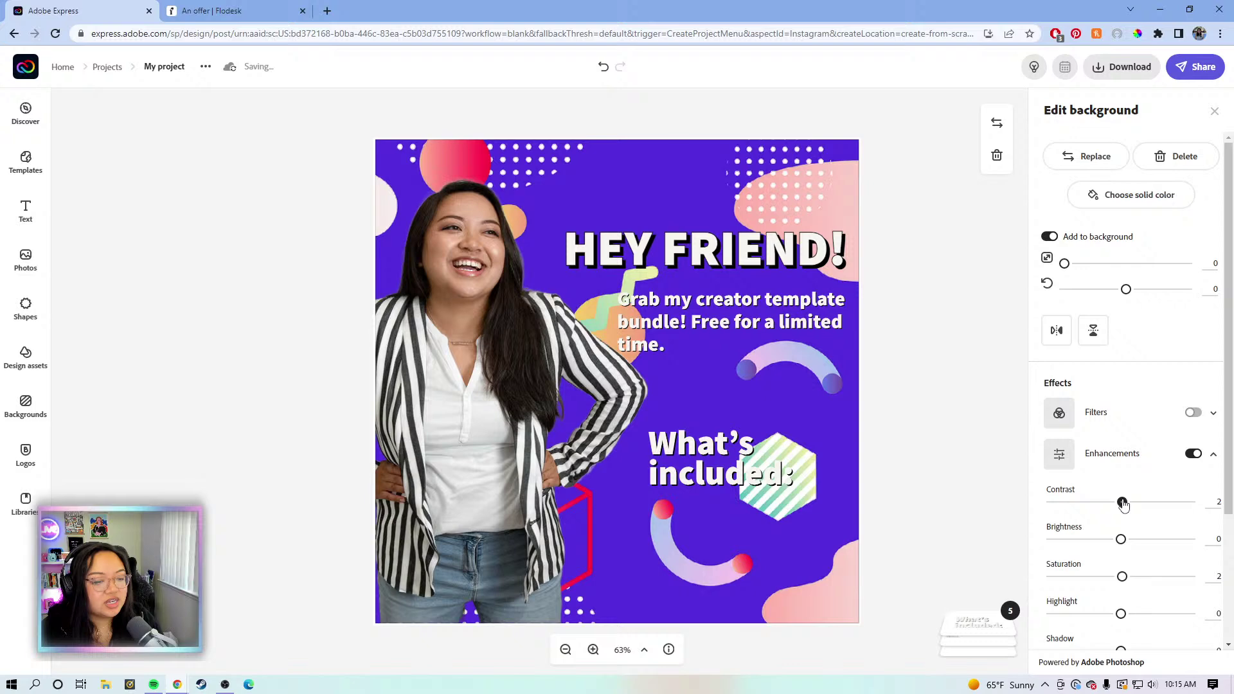
left_click(1123, 504)
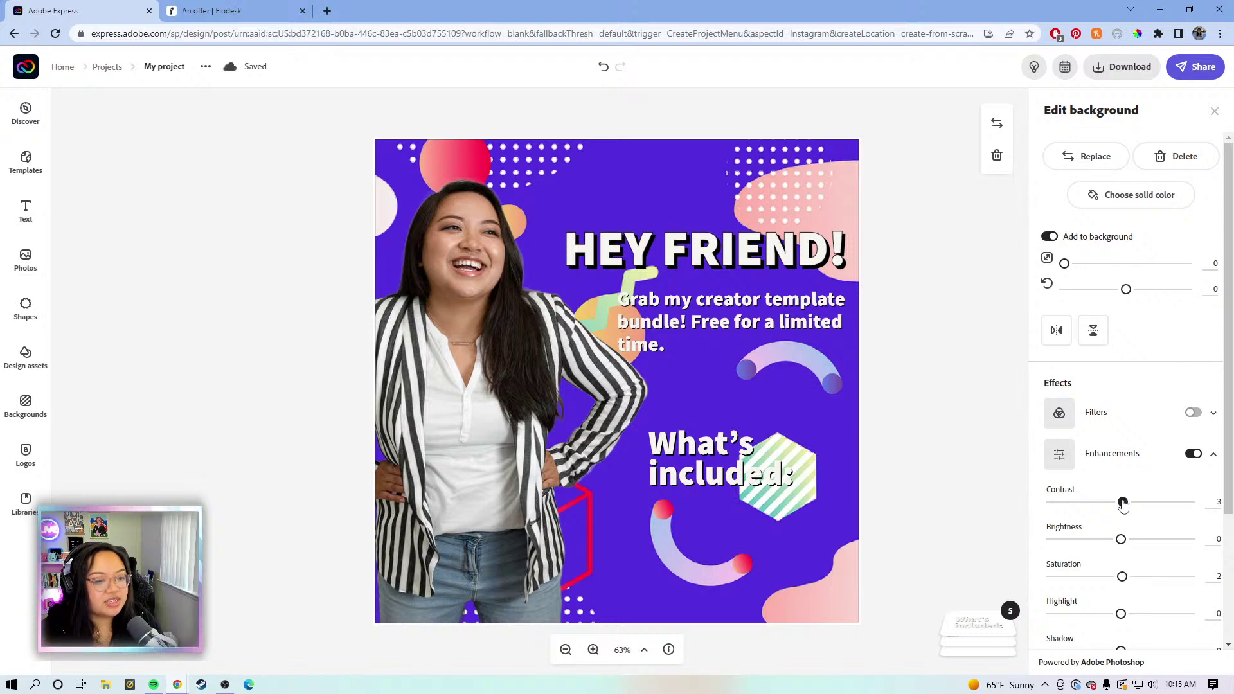
left_click_drag(1124, 504, 1123, 505)
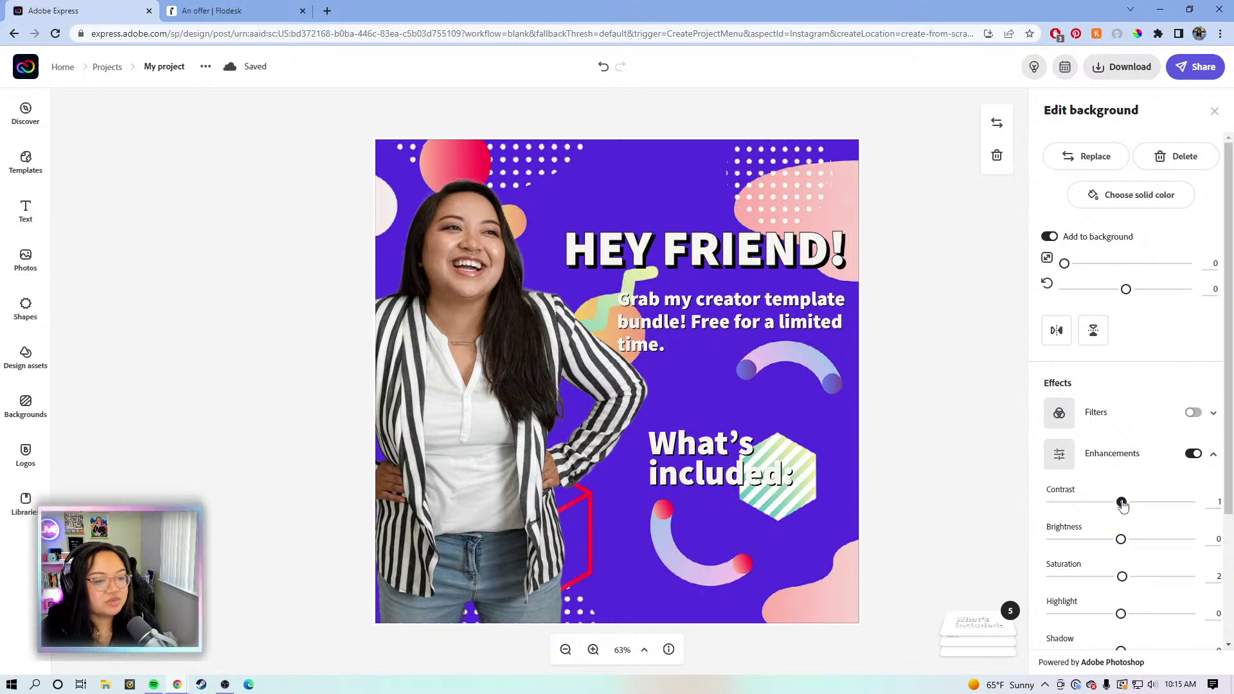
scroll(1122, 527, "down", 2)
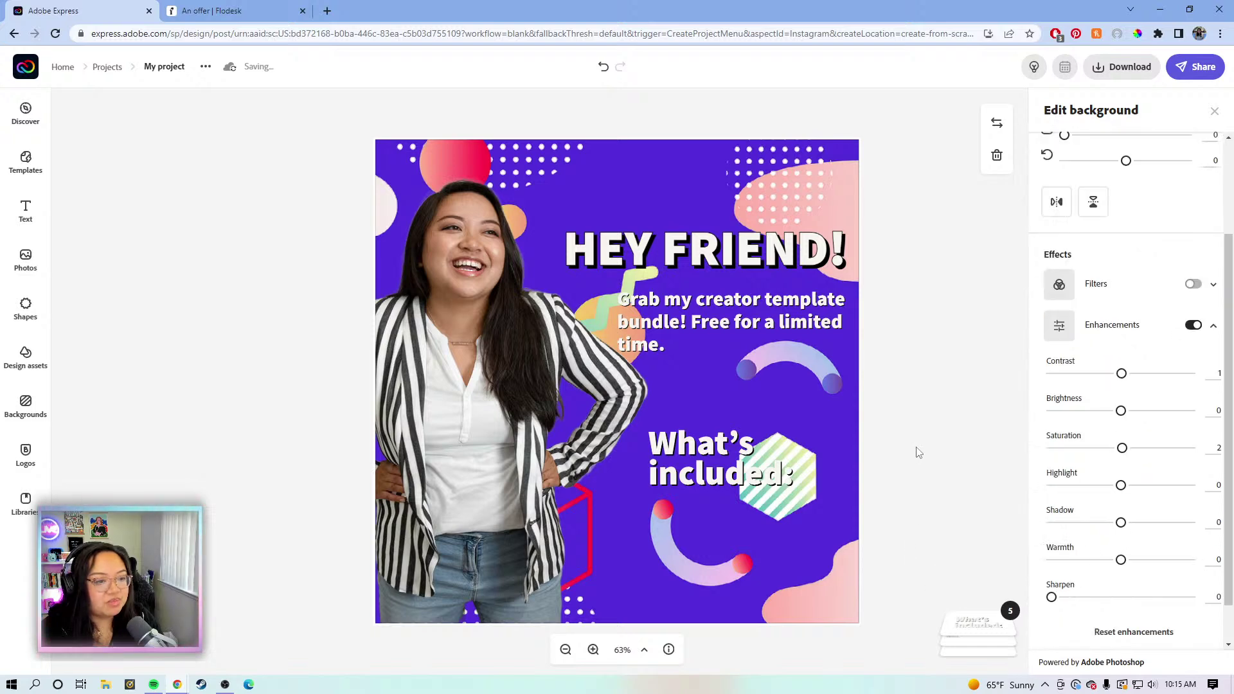
left_click(1213, 330)
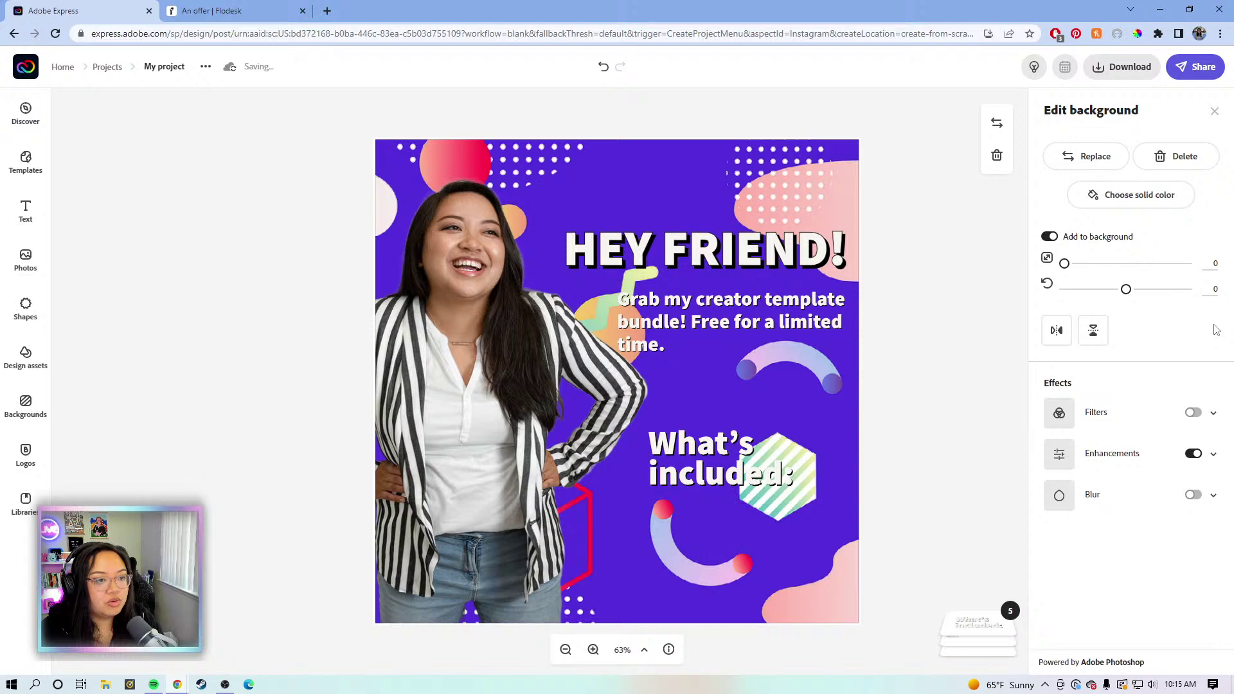
- Blur the background image with a strength of 1
left_click(1214, 500)
left_click_drag(1051, 532, 1057, 531)
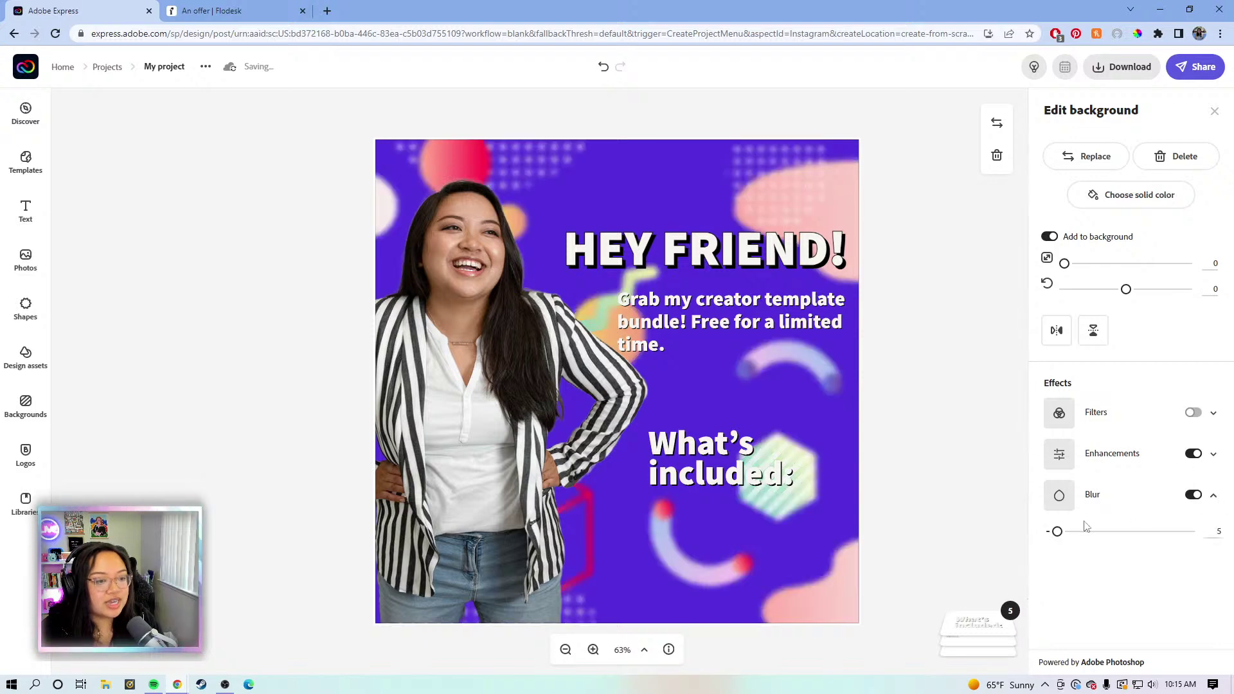
left_click(1052, 533)
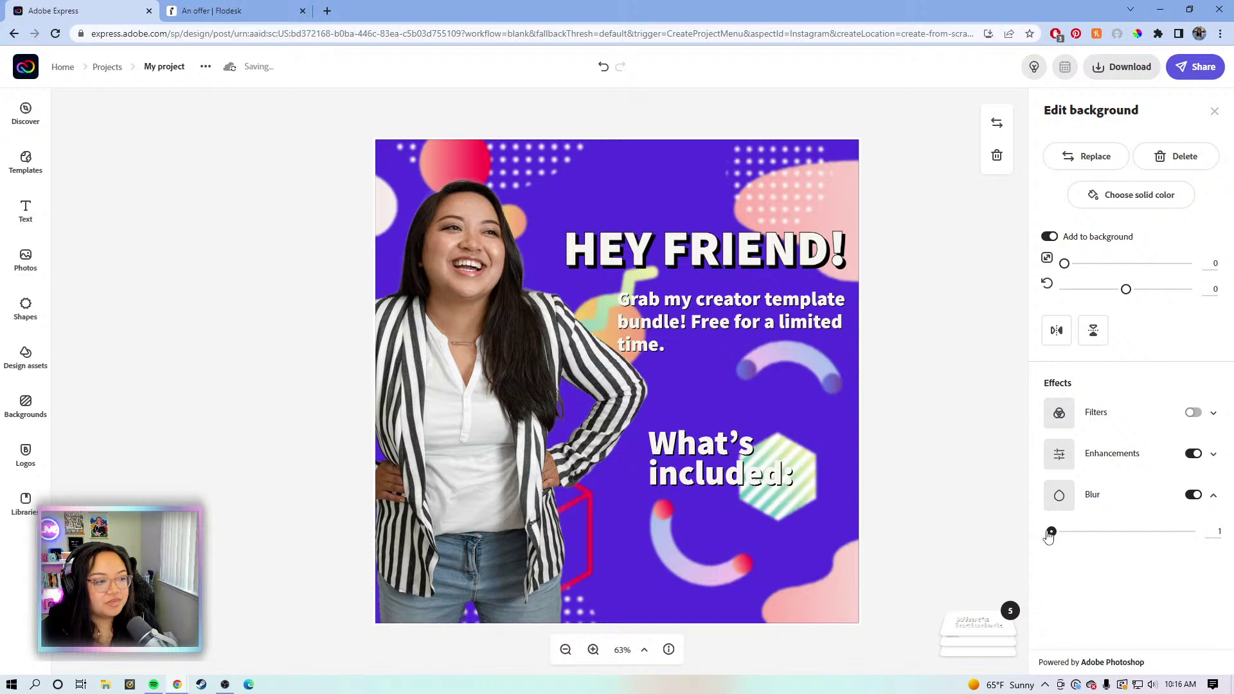
- Add a black outline to the "What's included:" text and one with thickness 1 to the offer text
left_click(752, 470)
left_click(1193, 484)
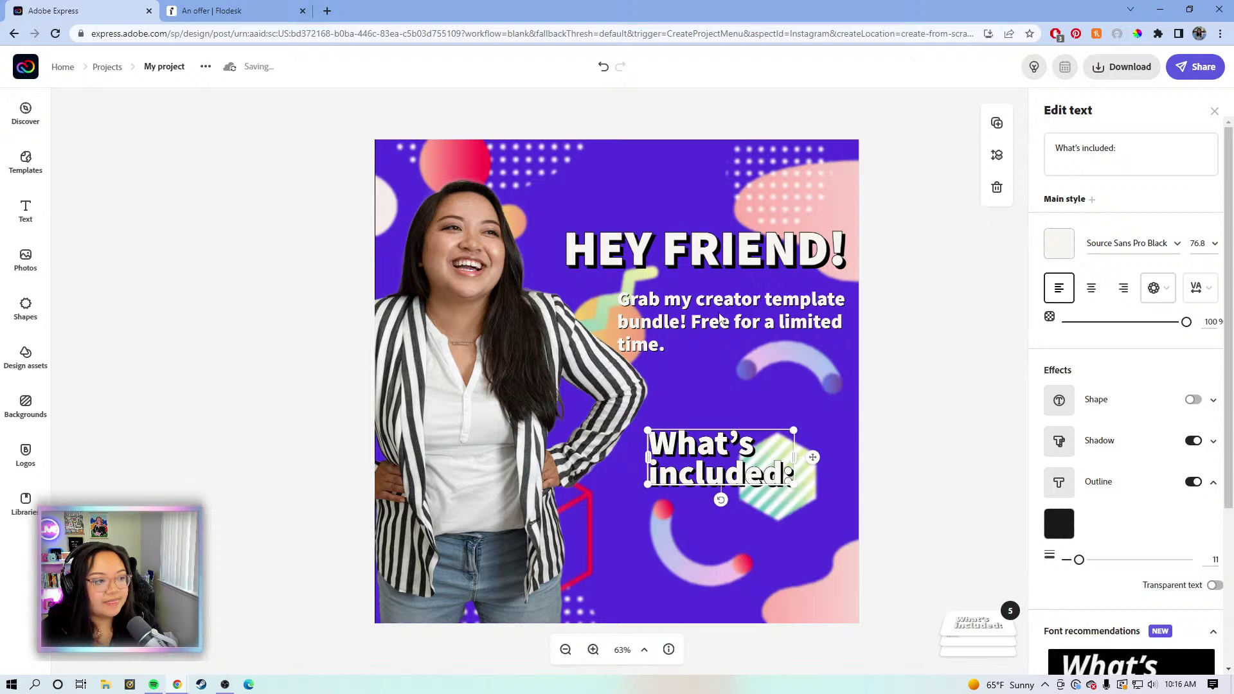
left_click(721, 320)
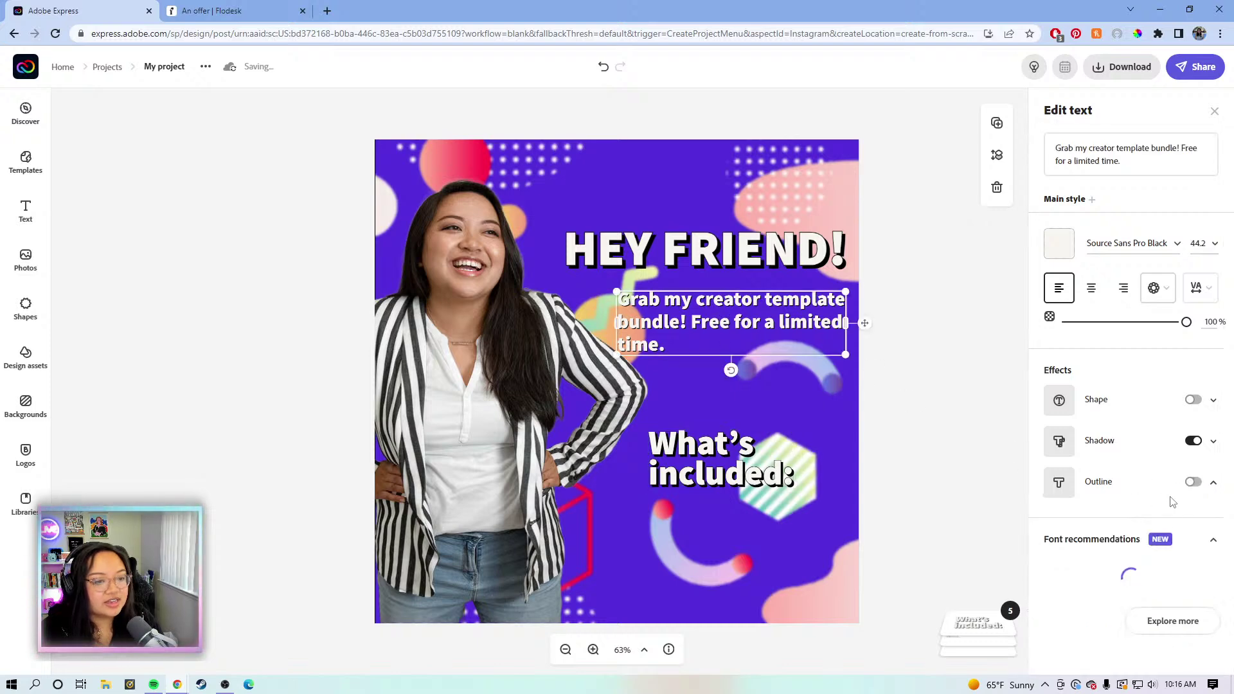
left_click(1193, 483)
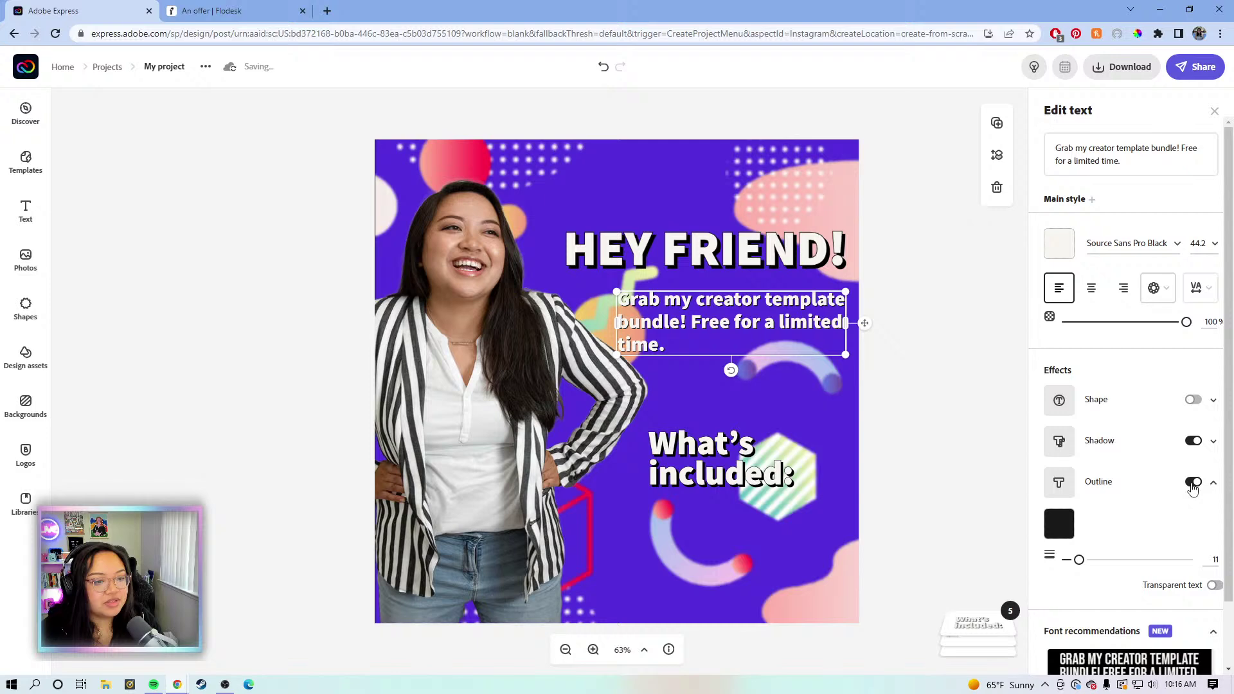
left_click_drag(1072, 561, 1065, 562)
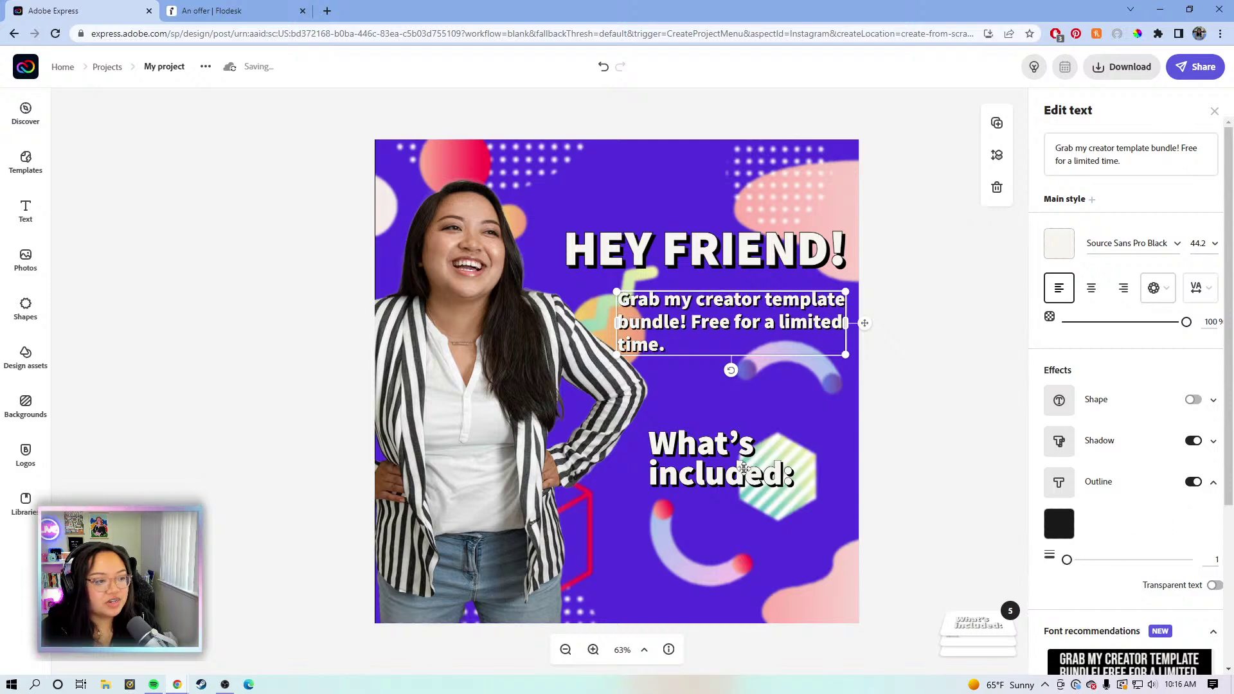
- Move "What's included:" slightly up and right, and place a duplicate of the offer text beneath it
left_click(731, 468)
mouse_move(729, 468)
left_mouse_down()
mouse_move(755, 444)
mouse_move(743, 452)
left_mouse_up()
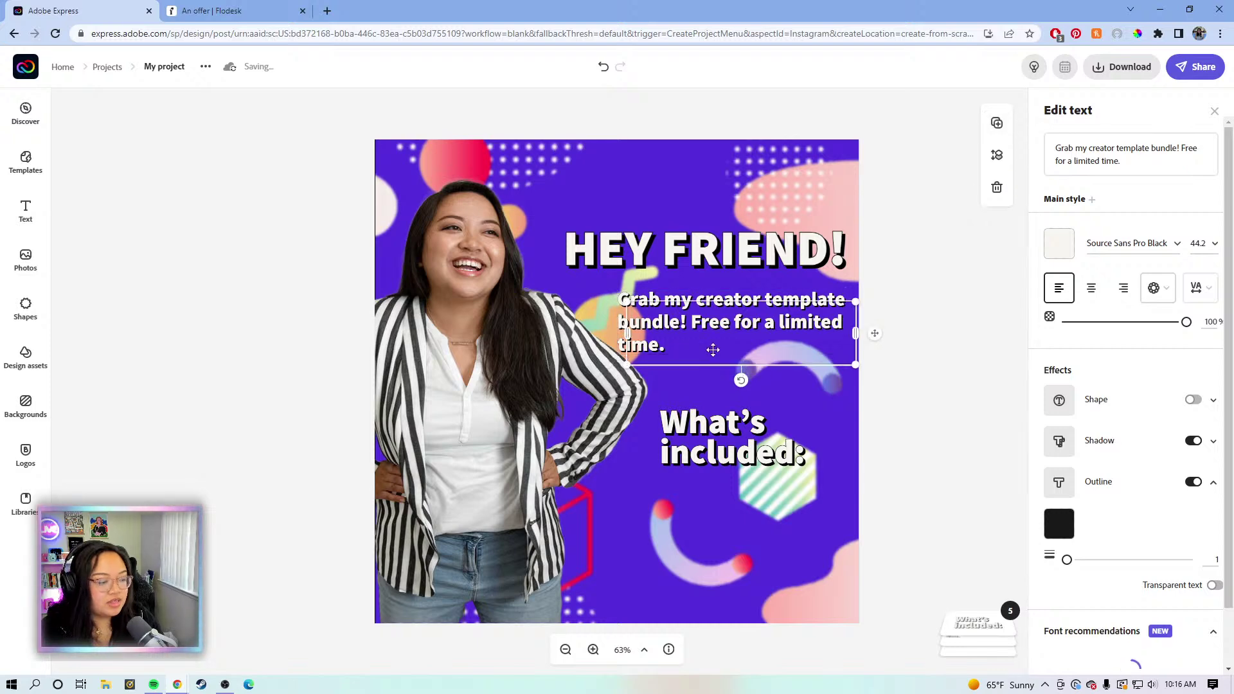
key("ctrl+d")
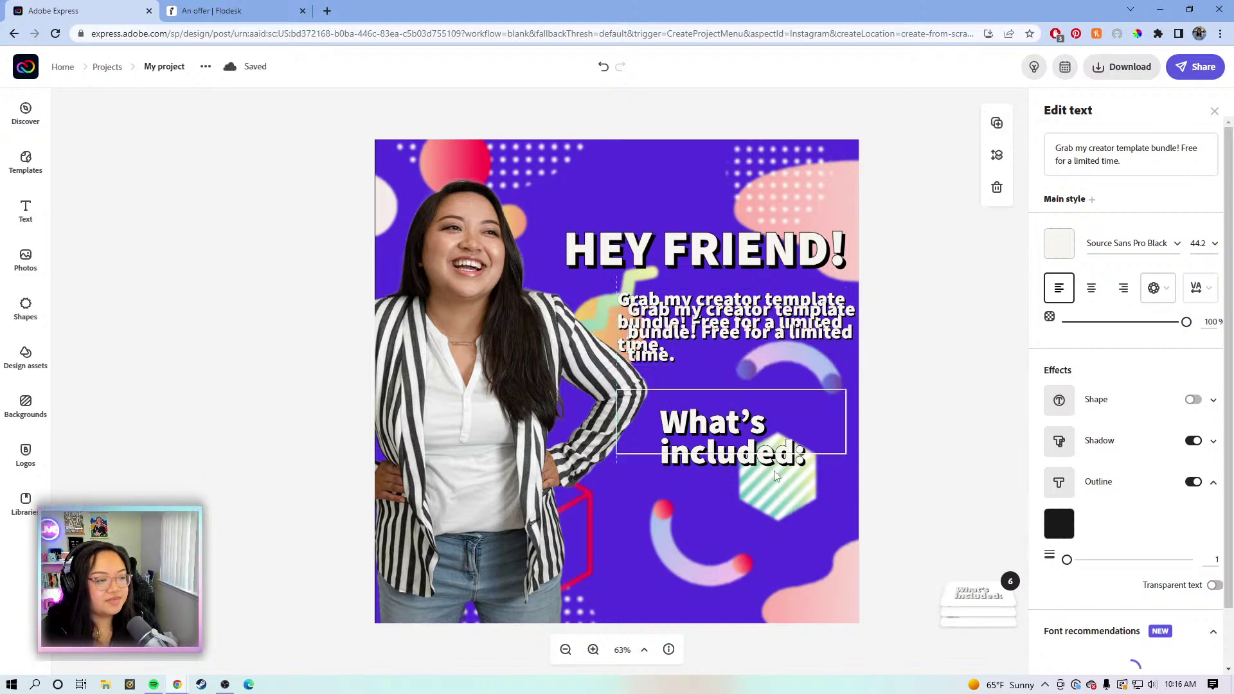
left_click_drag(783, 326, 763, 510)
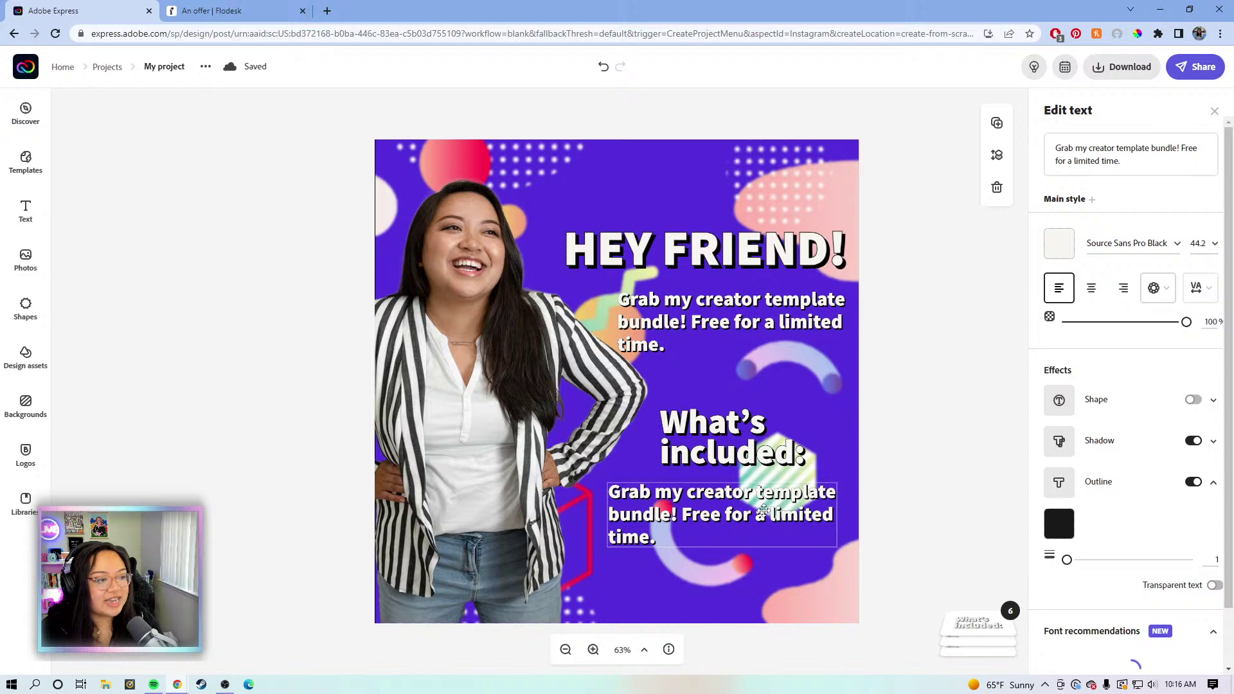
- Replace the duplicated offer text with two lines: "- 50 content ideas" and "- video content planner"
left_click(1137, 159)
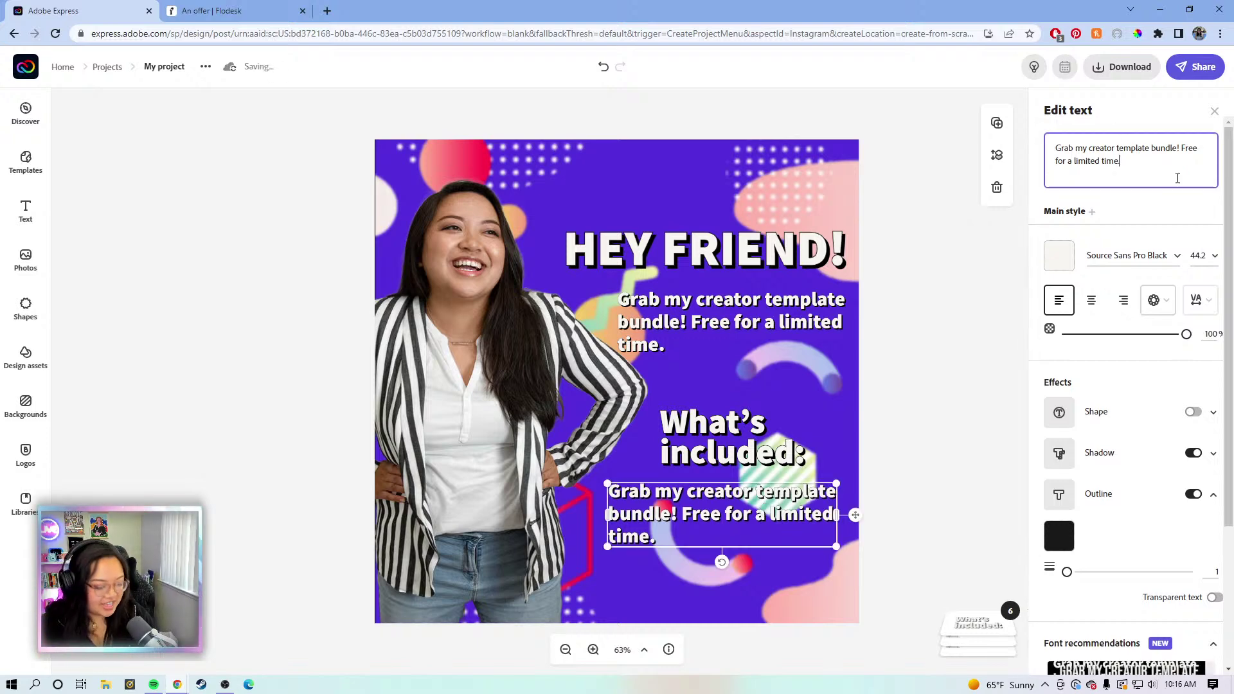
key("ctrl+a")
key("BackSpace")
type("-")
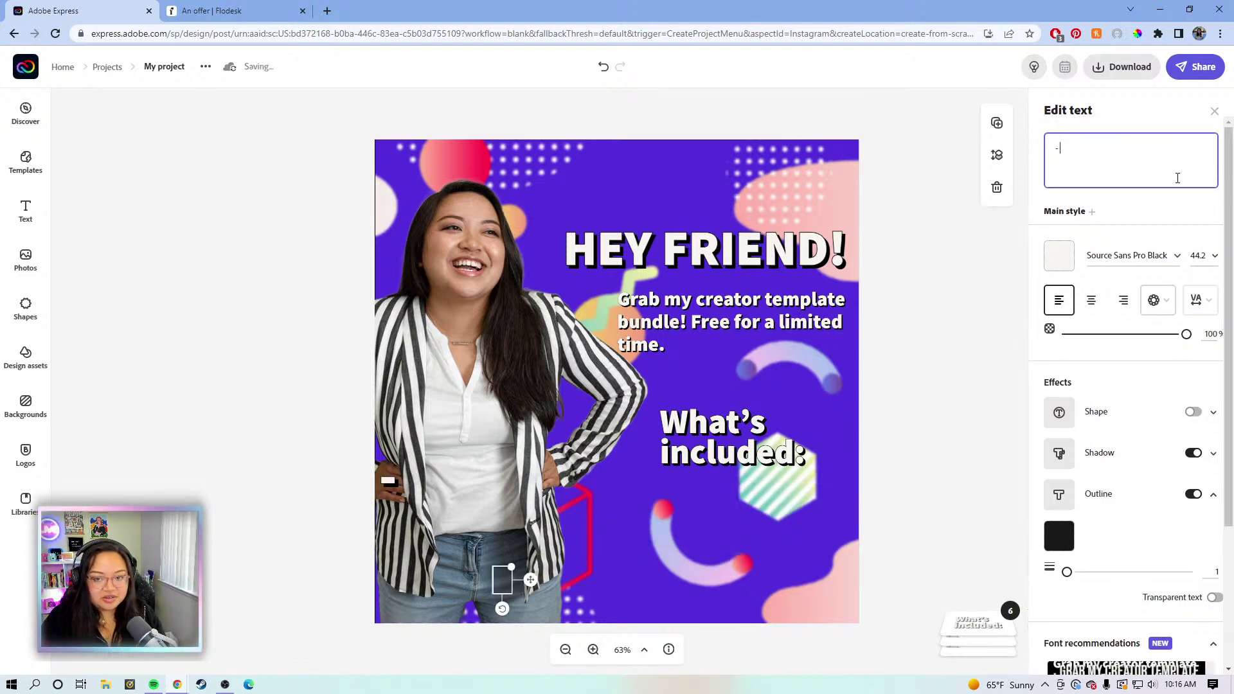
type(" 50")
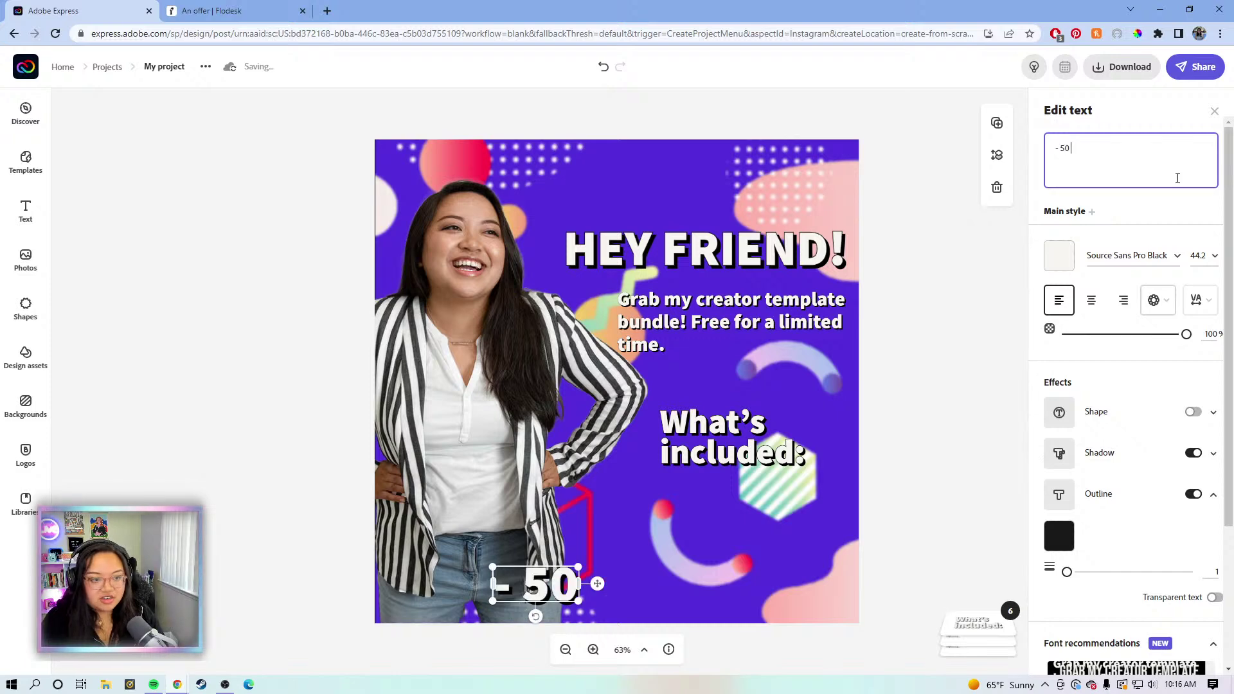
type(" content ideas")
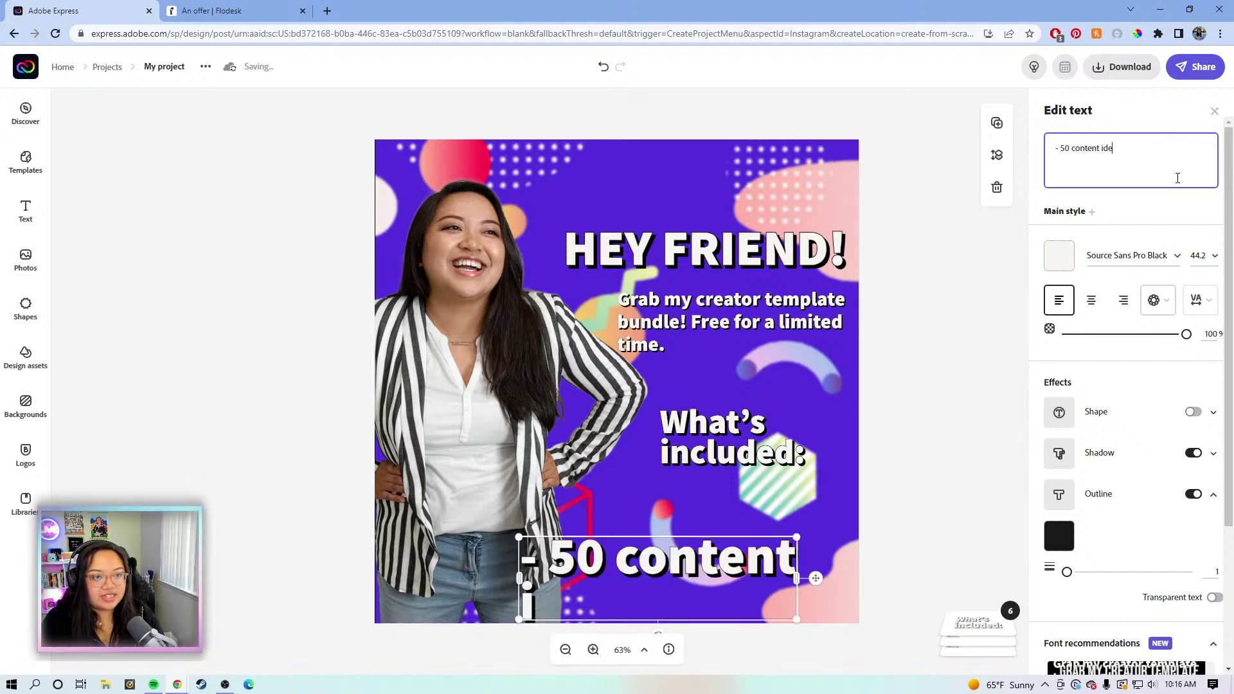
key("Return")
type("-")
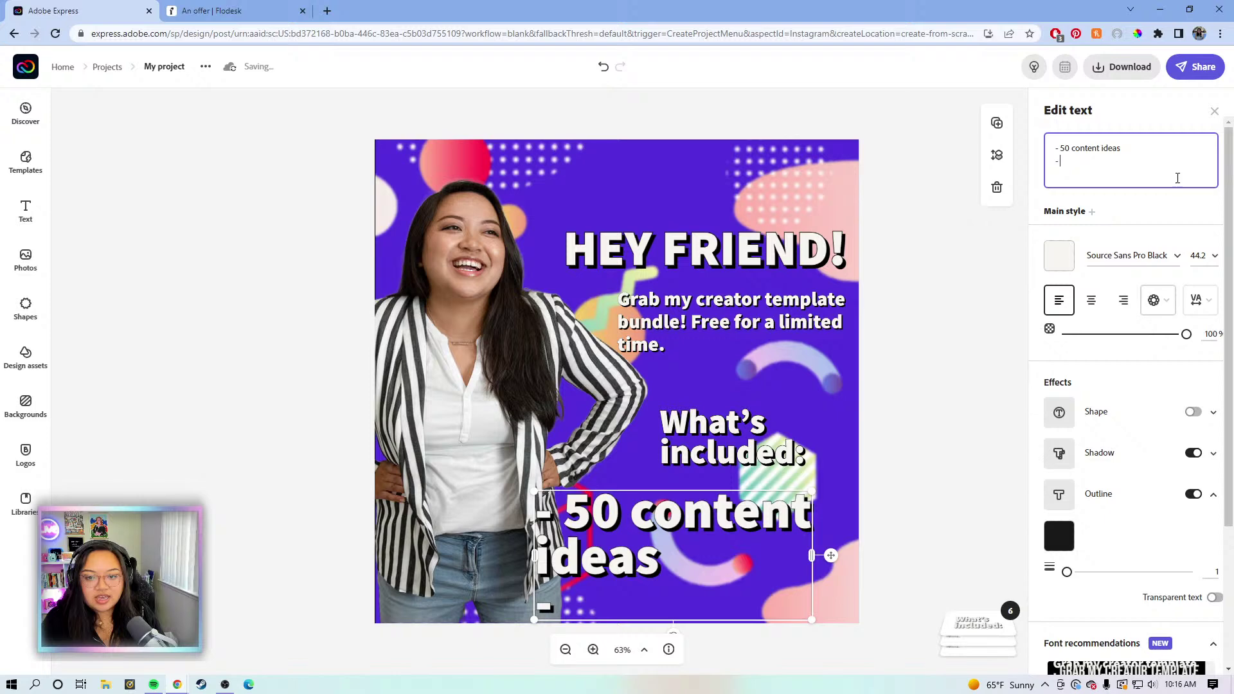
type(" con")
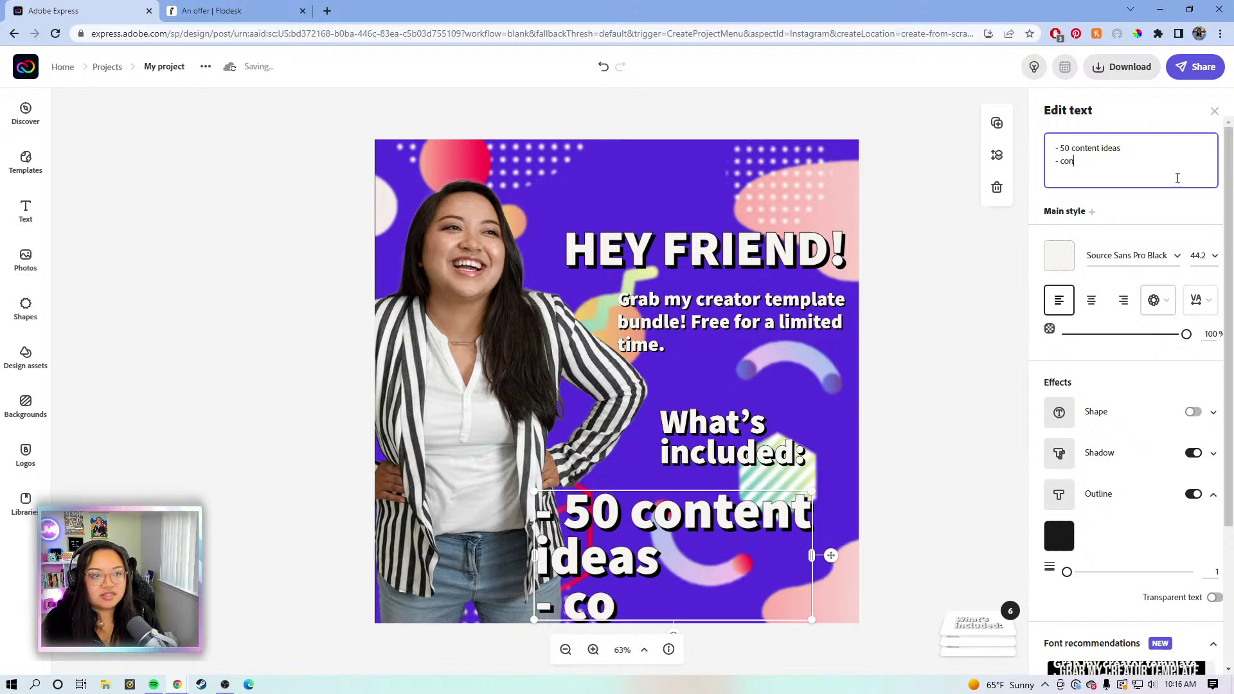
key("BackSpace")
key("BackSpace")
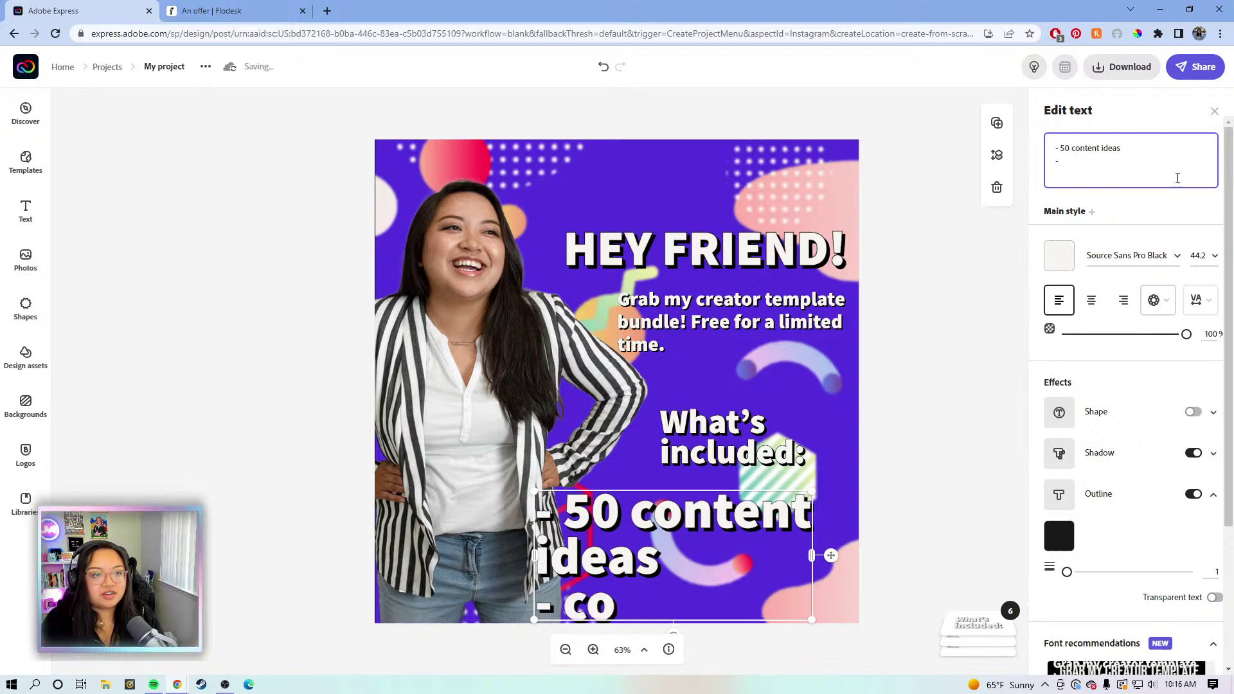
type("vi")
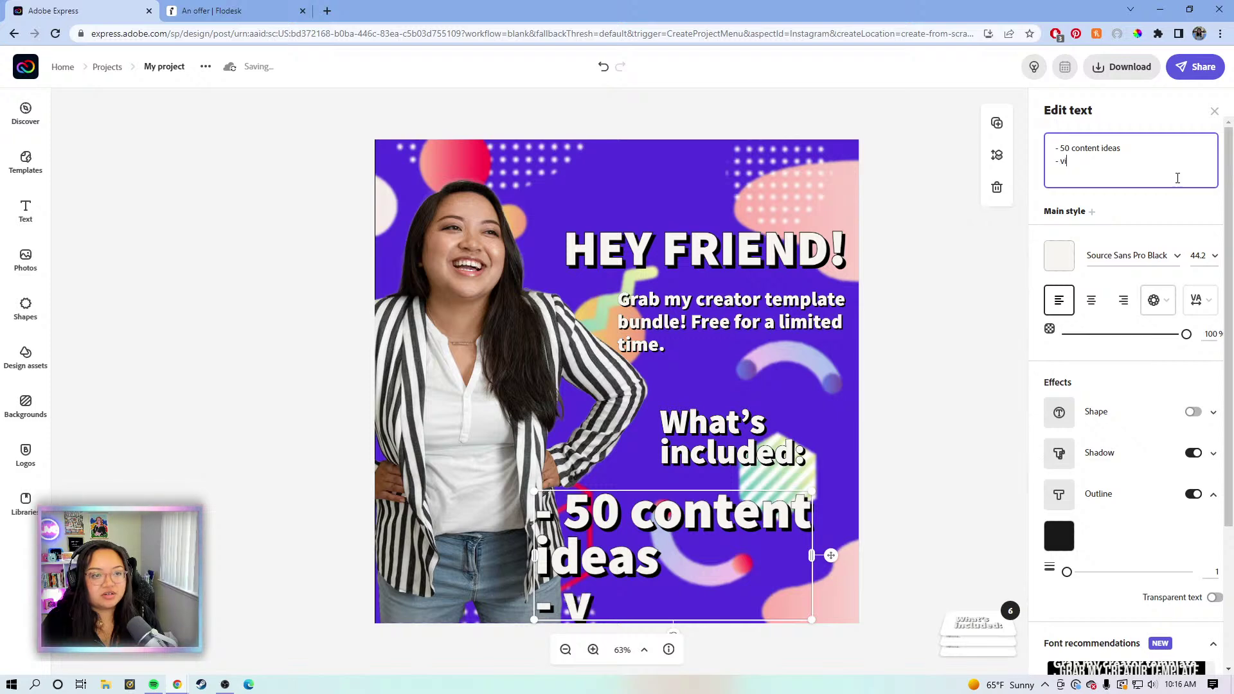
type("deo content planner")
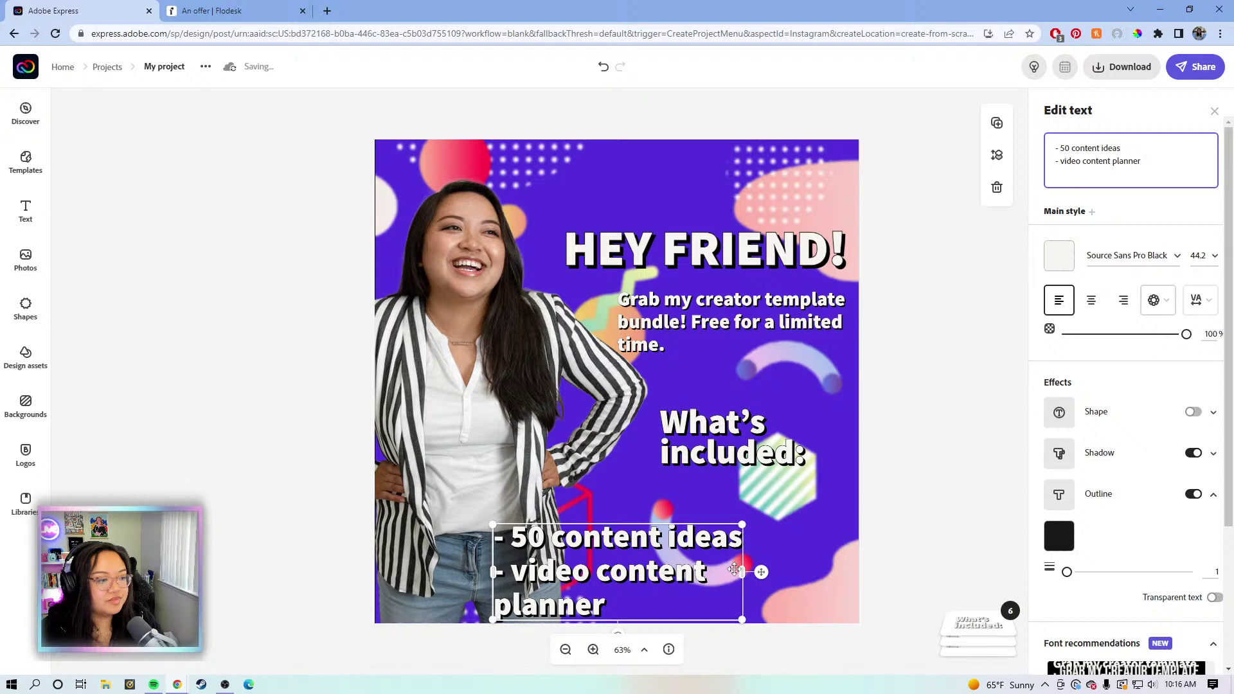
- Widen the list's text box to fit two lines, shrink it to size 32.2 and place it under "What's included:"
left_click_drag(830, 543, 860, 570)
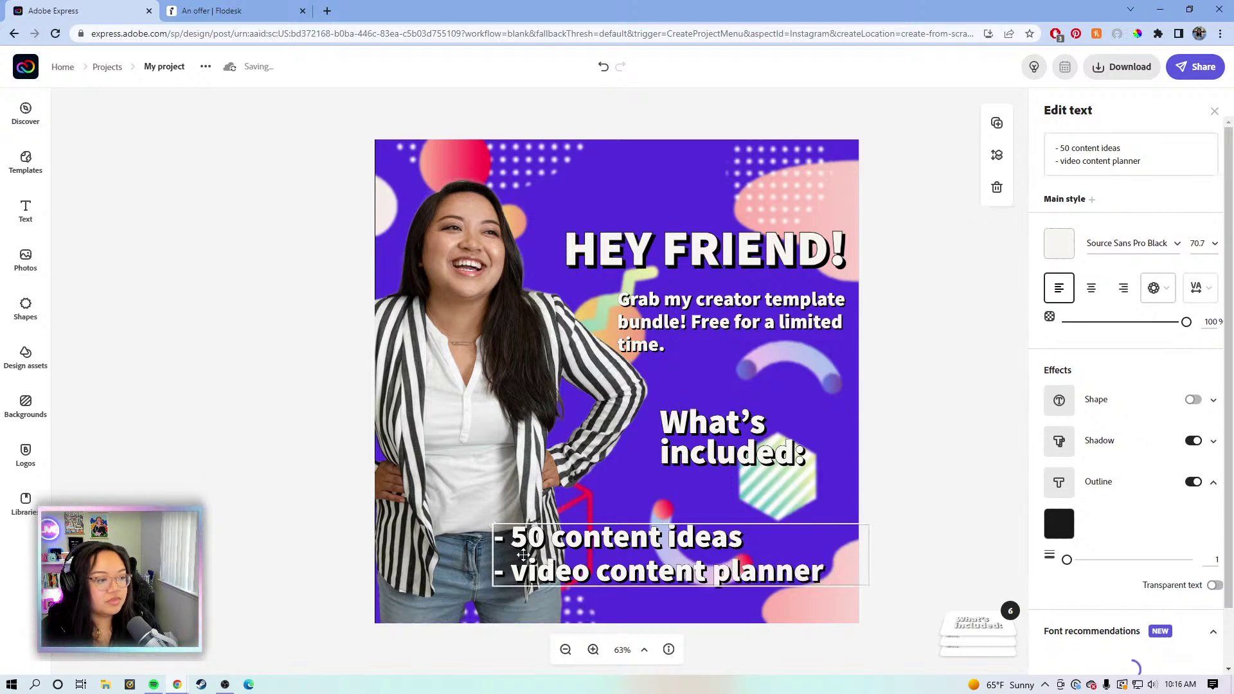
left_click_drag(540, 527, 691, 553)
left_click_drag(778, 507, 772, 494)
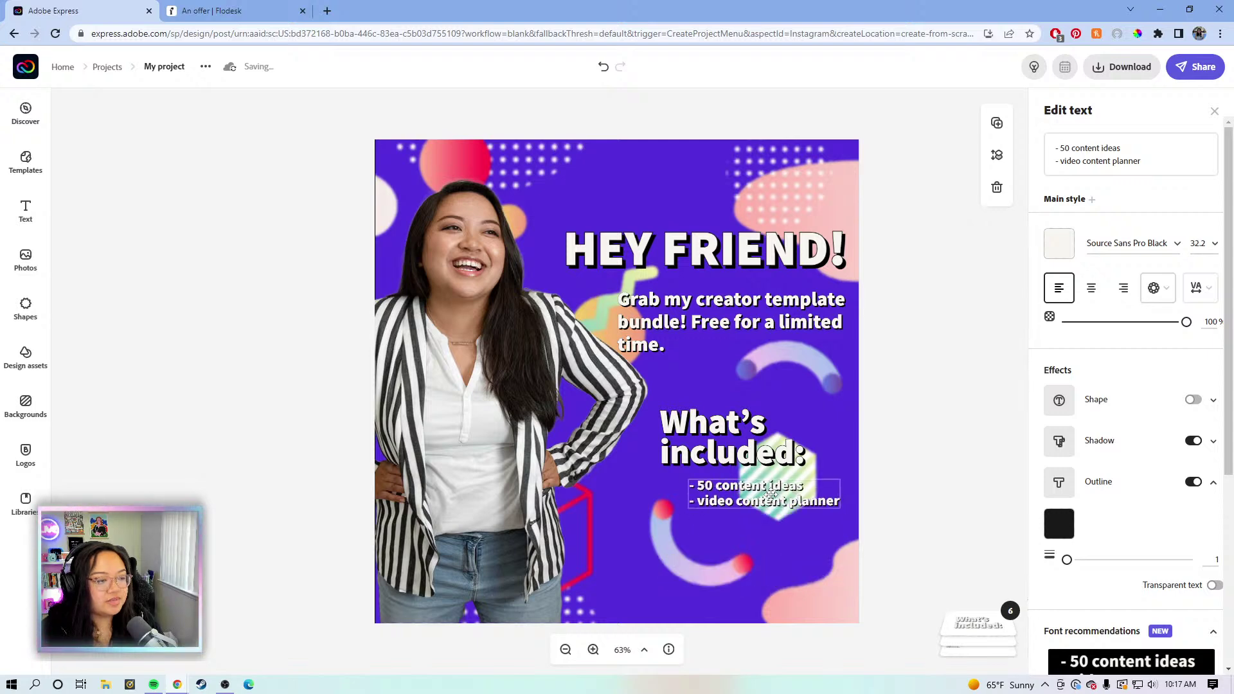
- Shrink the "What's included:" text to size 62 and move the two-line list closer beneath it
left_click(768, 398)
left_click_drag(730, 426, 727, 441)
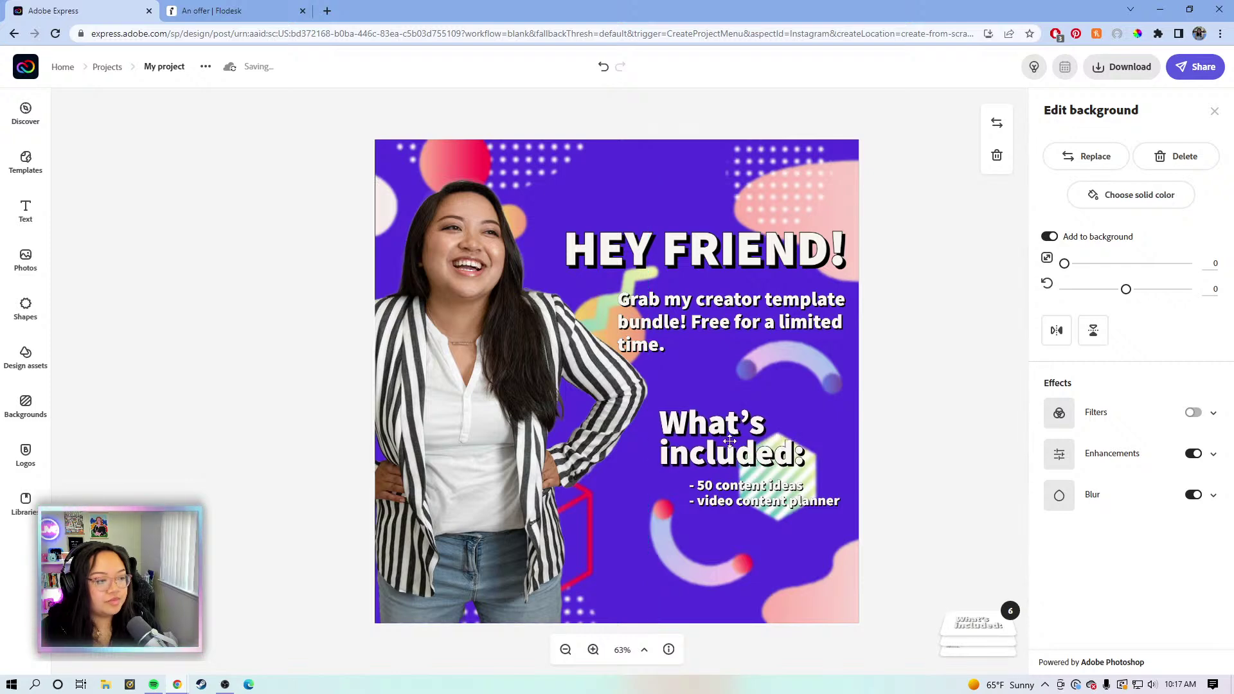
left_click(746, 495)
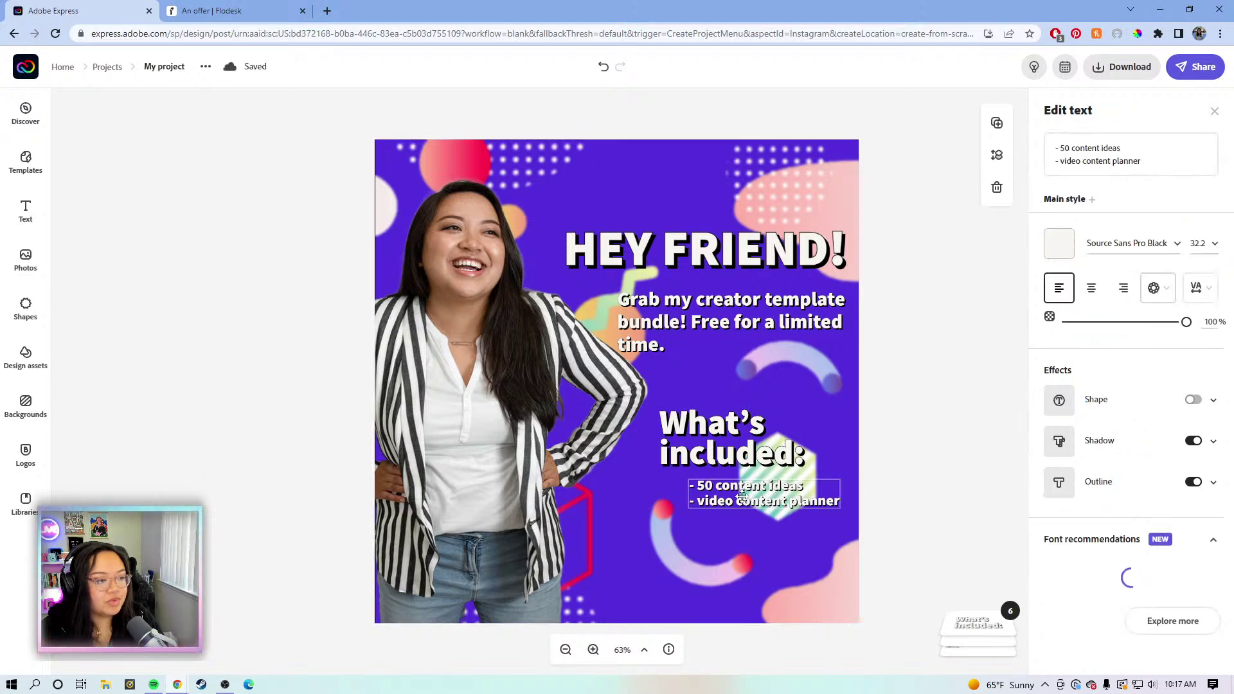
left_click(797, 457)
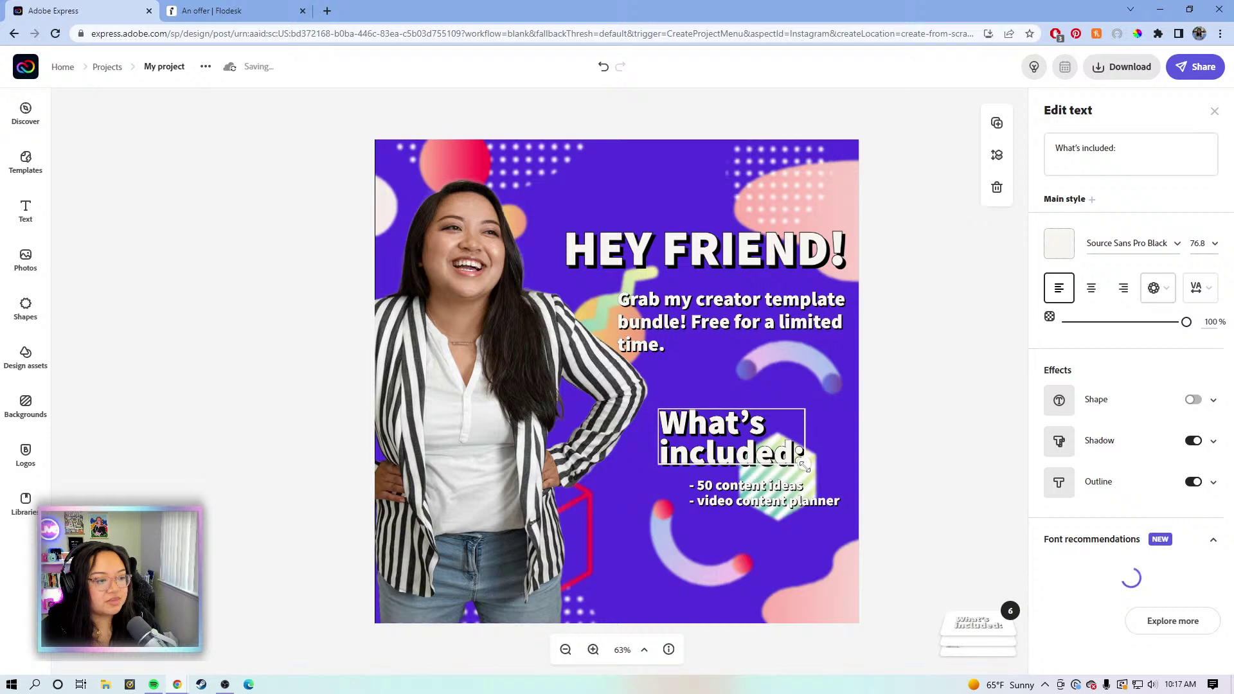
left_click_drag(797, 457, 778, 455)
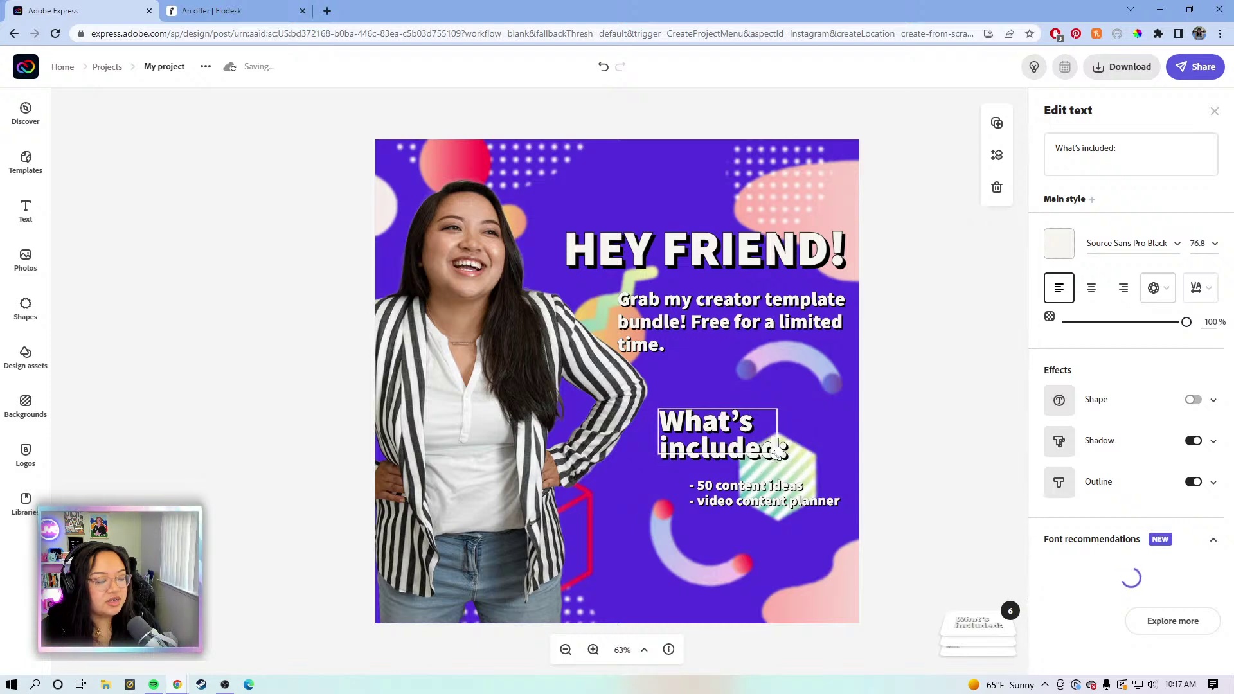
left_click(757, 502)
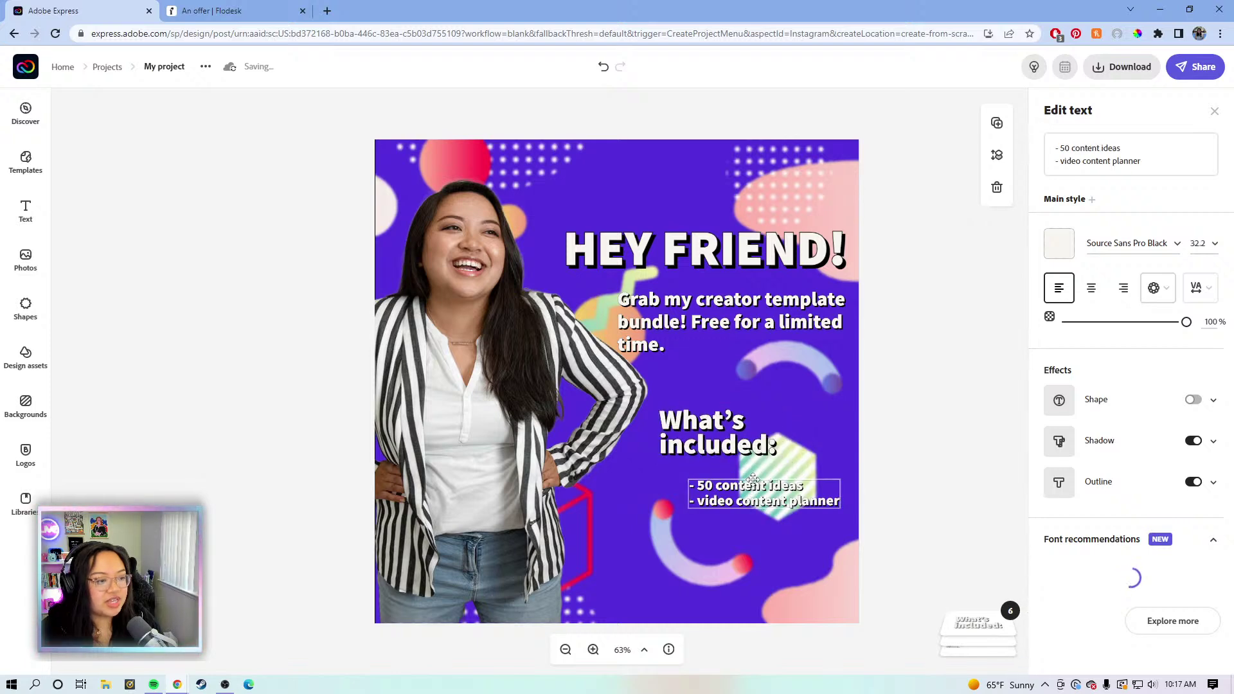
left_click_drag(753, 478, 750, 490)
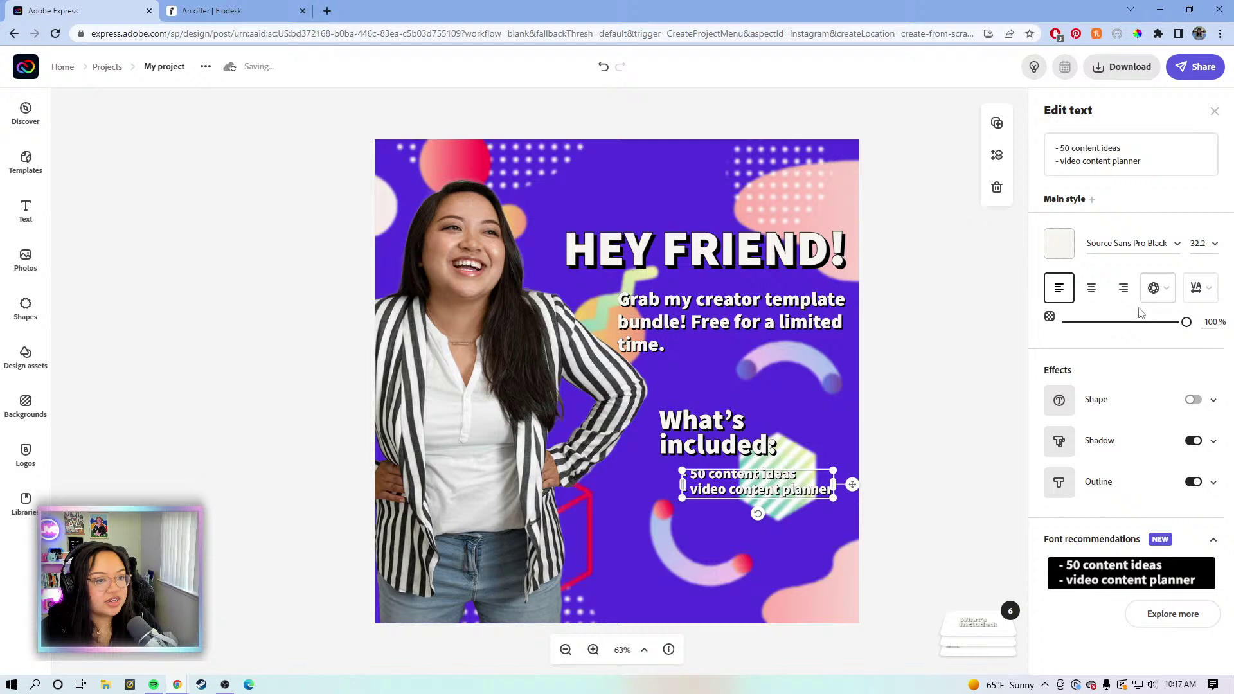
- Increase the line spacing of the two-line list to 47
left_click(1187, 299)
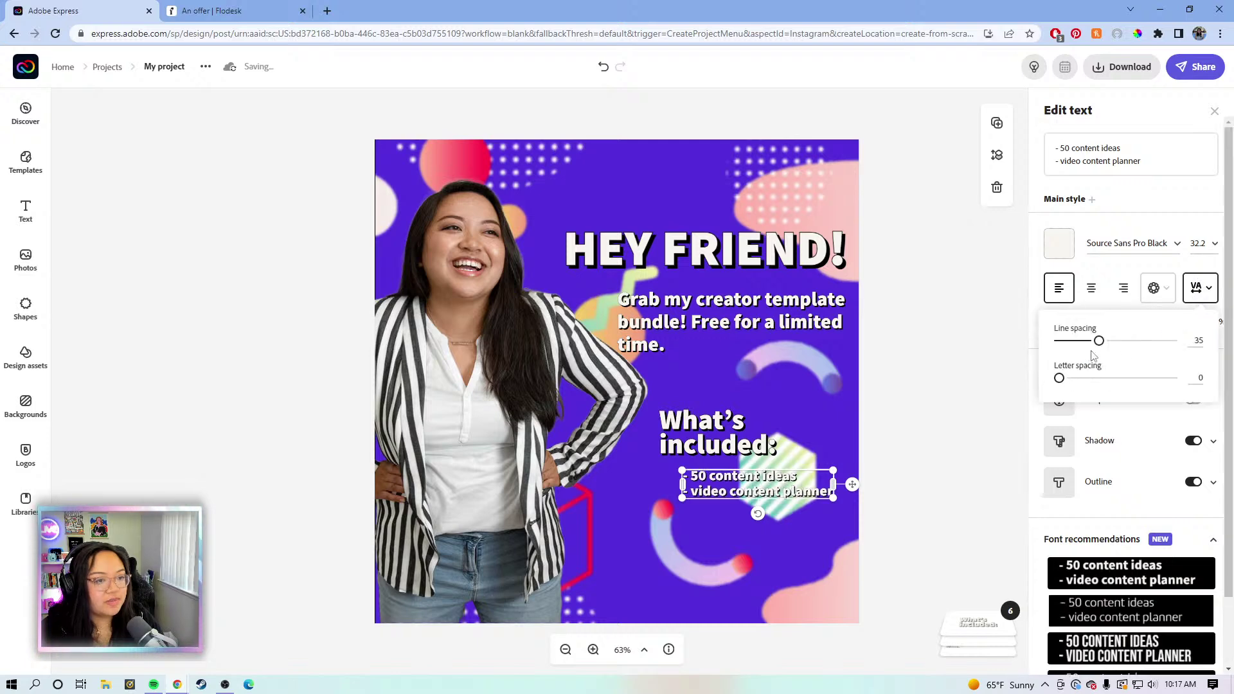
left_click_drag(1099, 341, 1113, 345)
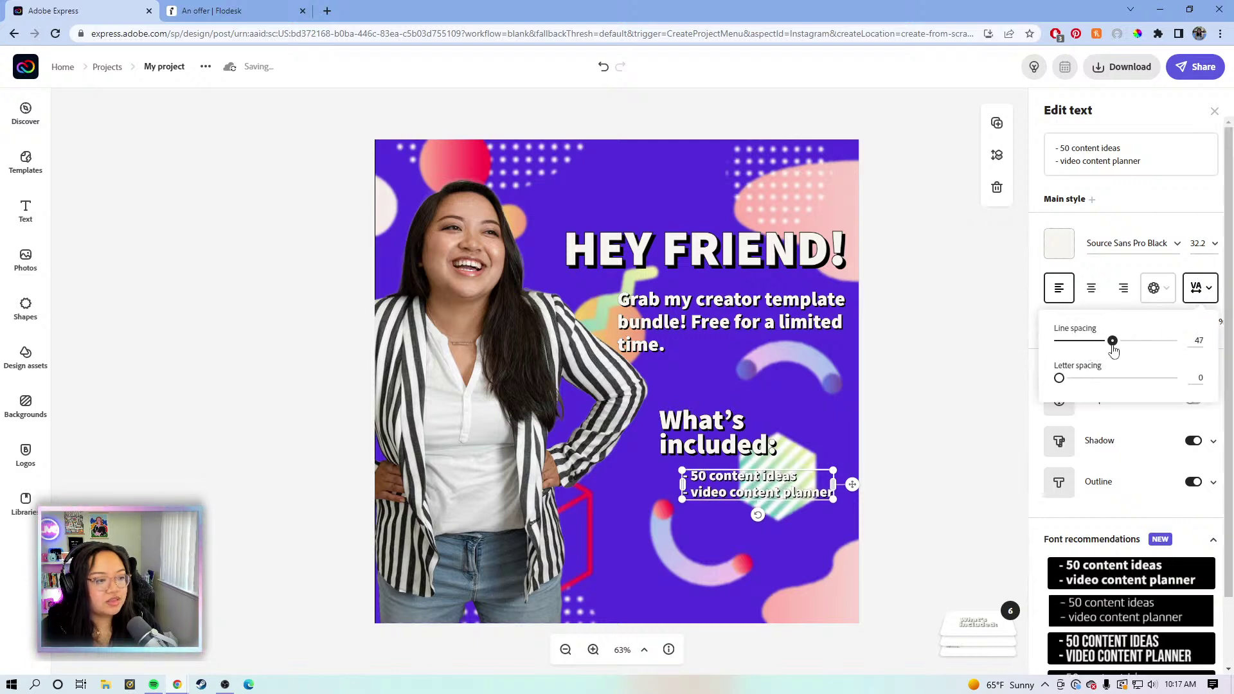
left_click(978, 388)
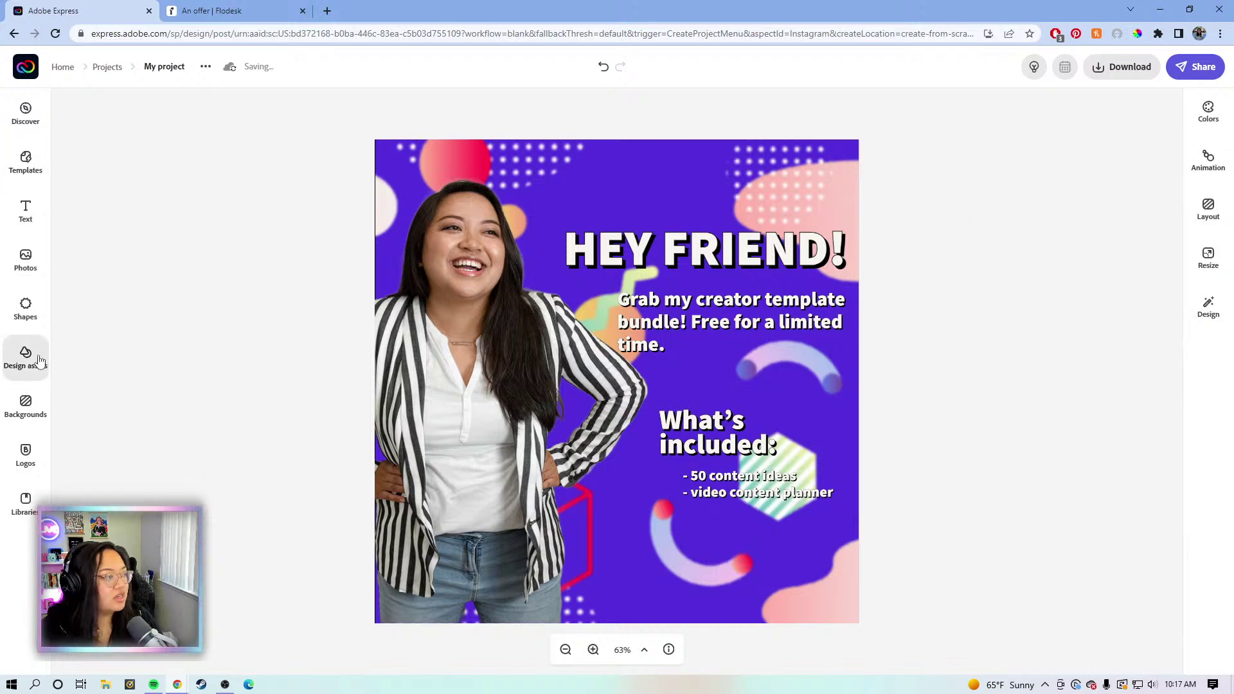
- Add a solid square, enlarge and center it to nearly fill the canvas, and layer it directly above the background
left_click(33, 302)
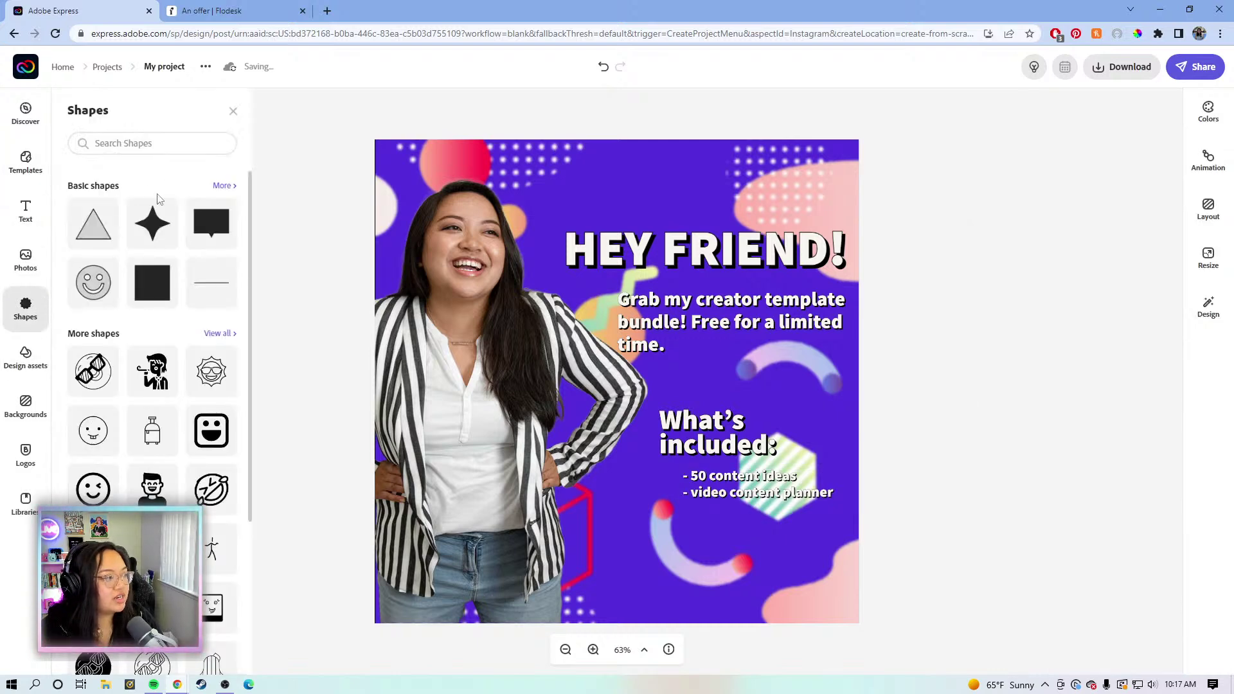
left_click(191, 275)
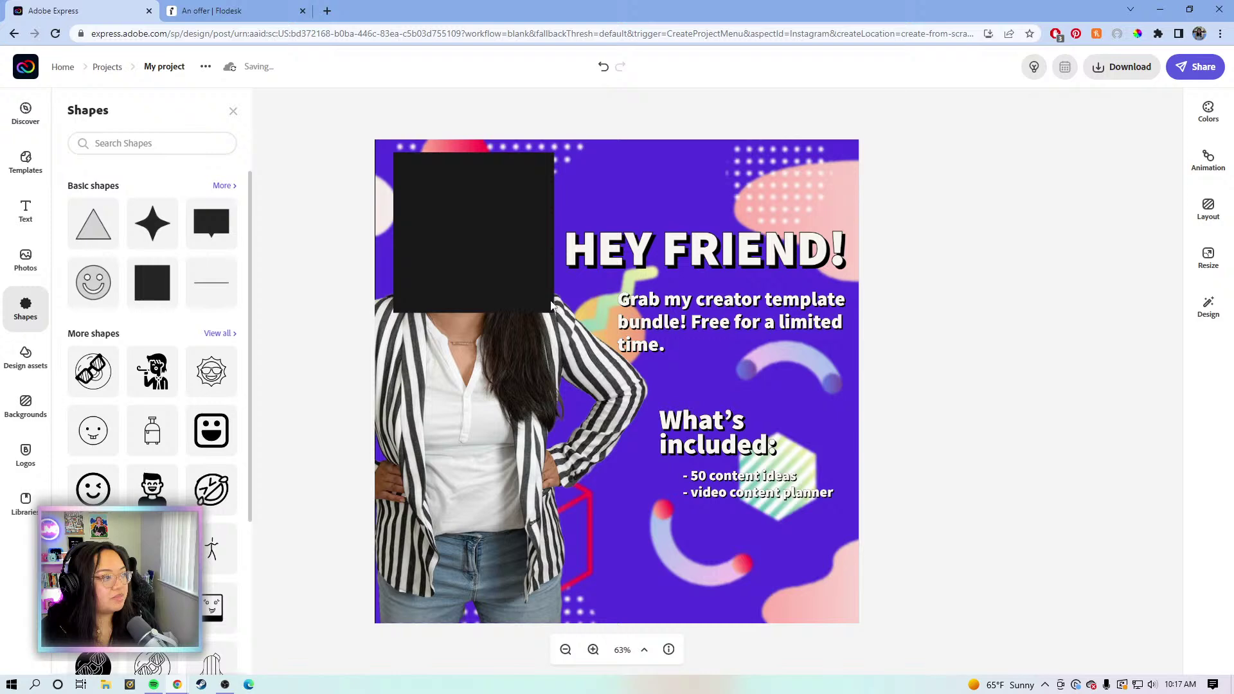
left_click(508, 268)
left_click_drag(552, 313, 798, 558)
mouse_move(838, 602)
left_mouse_down()
mouse_move(858, 622)
mouse_move(836, 620)
left_mouse_up()
left_click_drag(672, 414, 668, 415)
left_click(961, 620)
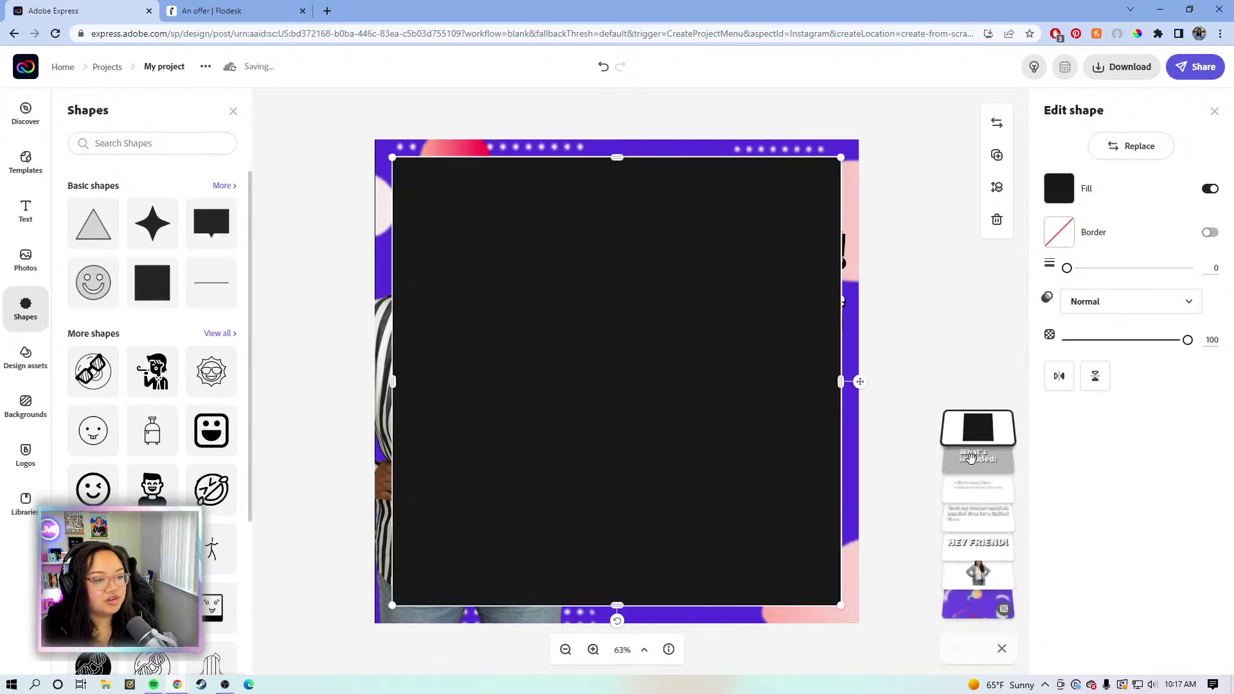
left_click_drag(977, 566, 1011, 554)
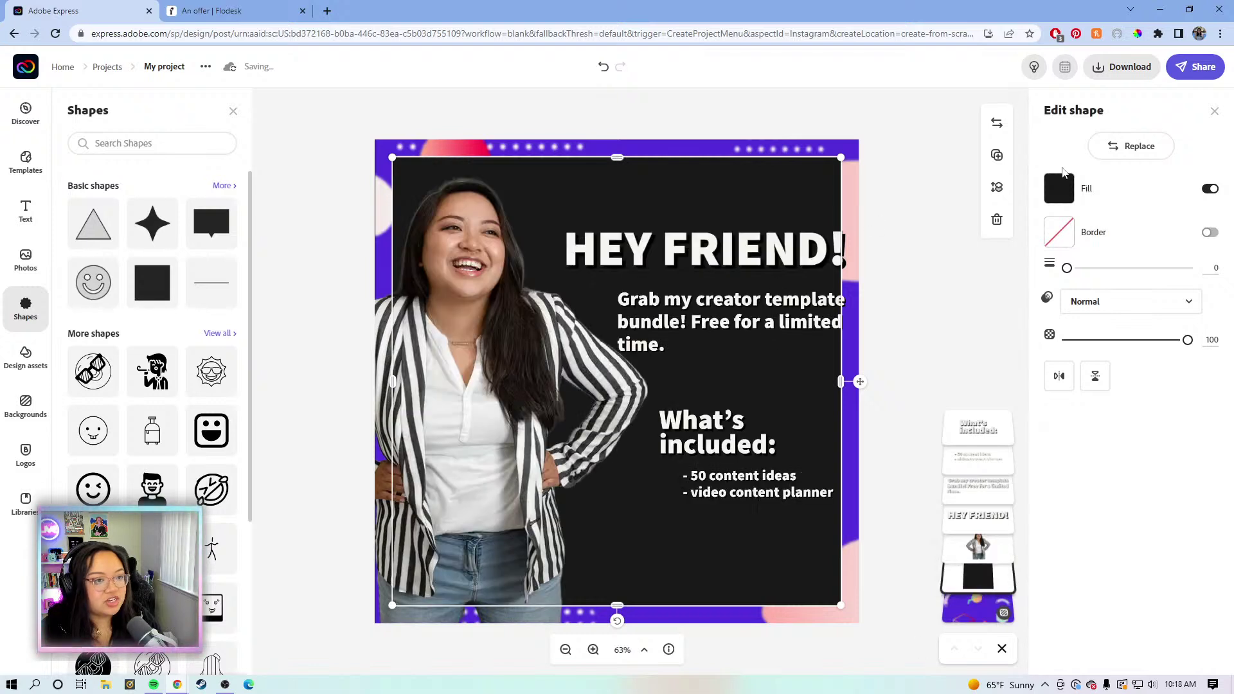
- Fill the square with the purple sampled from the background, darkened to #170945
left_click(1061, 189)
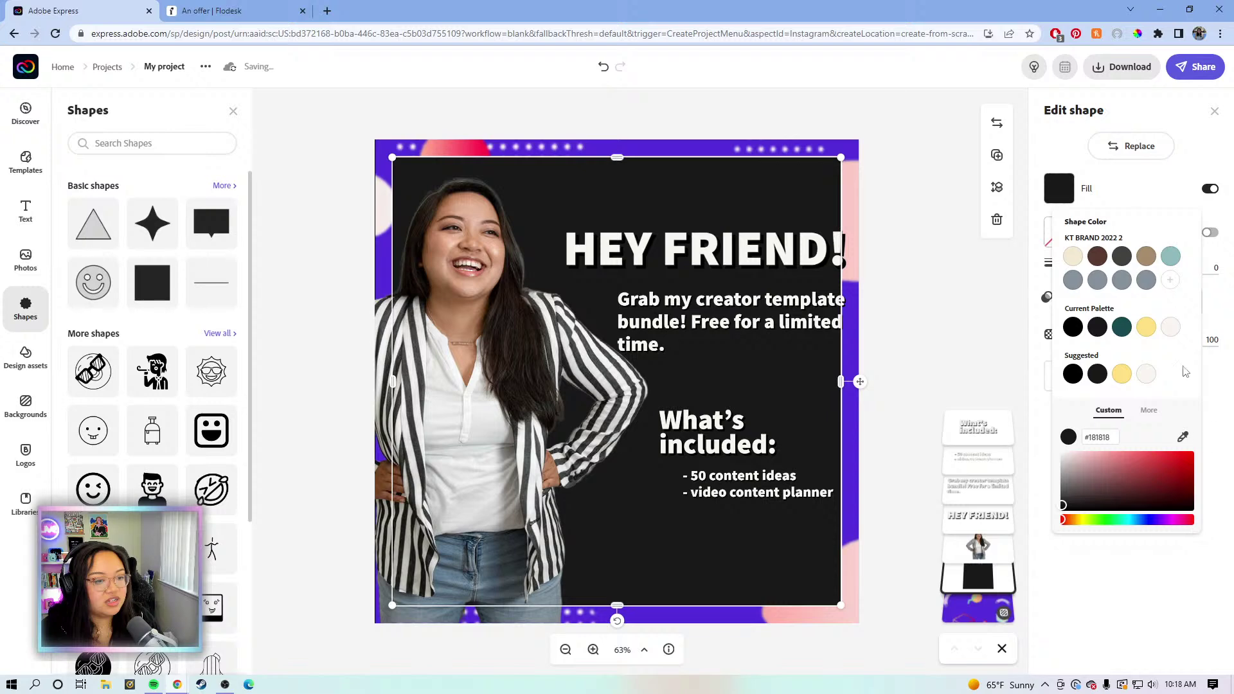
left_click(1182, 437)
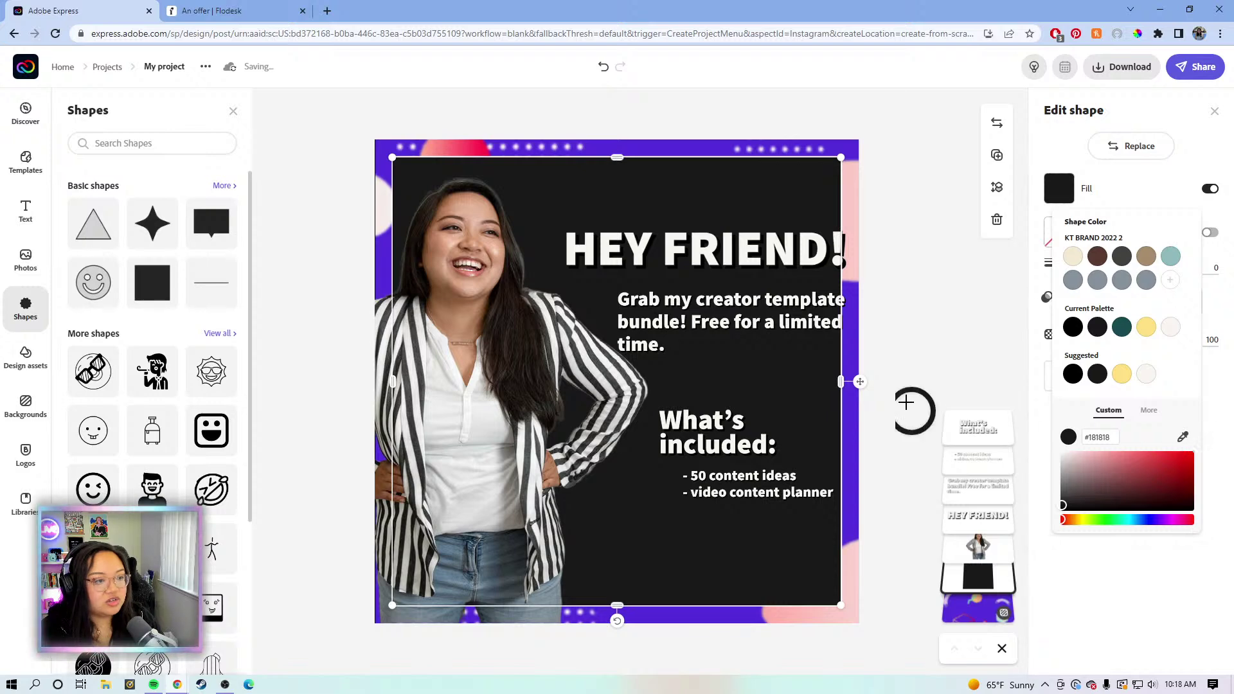
left_click(853, 323)
left_click(1168, 478)
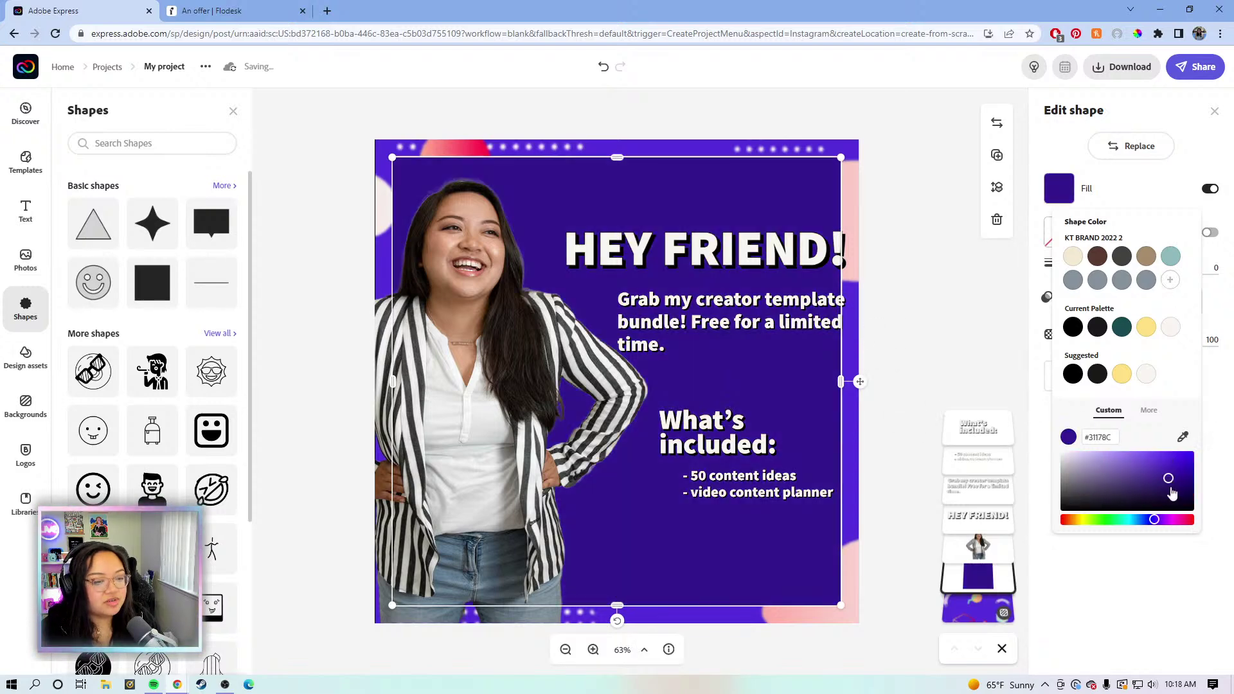
left_click(1167, 489)
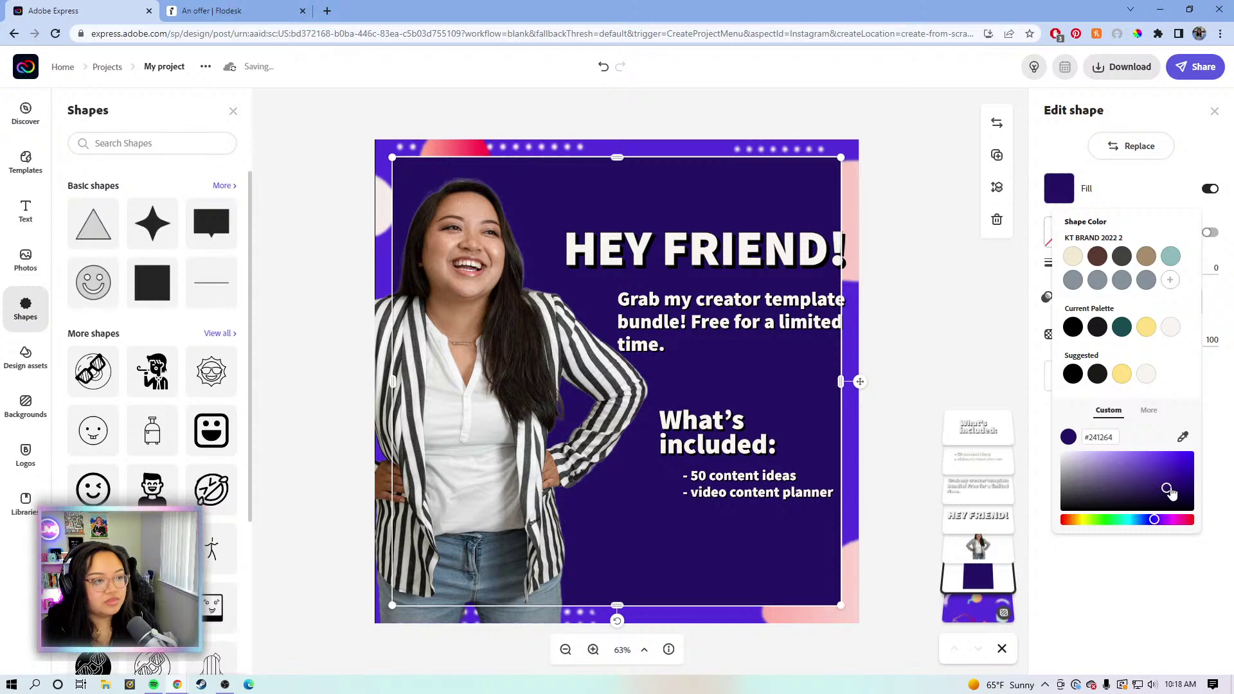
left_click(1170, 491)
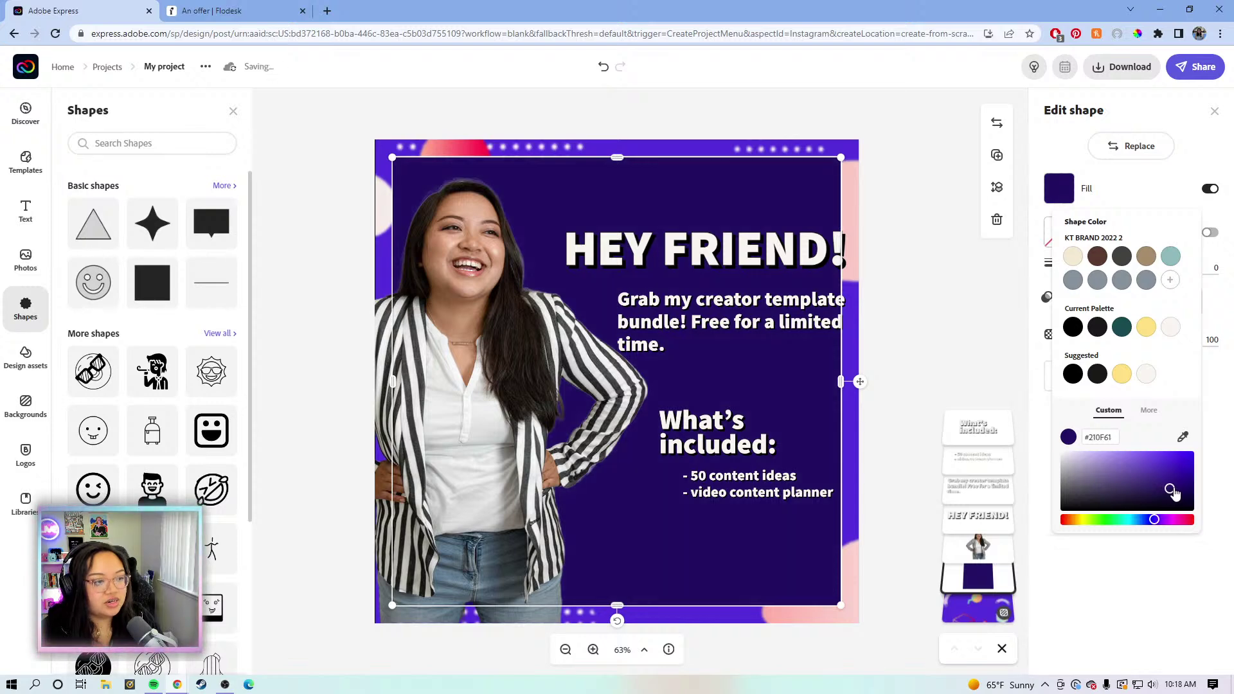
left_click(1170, 492)
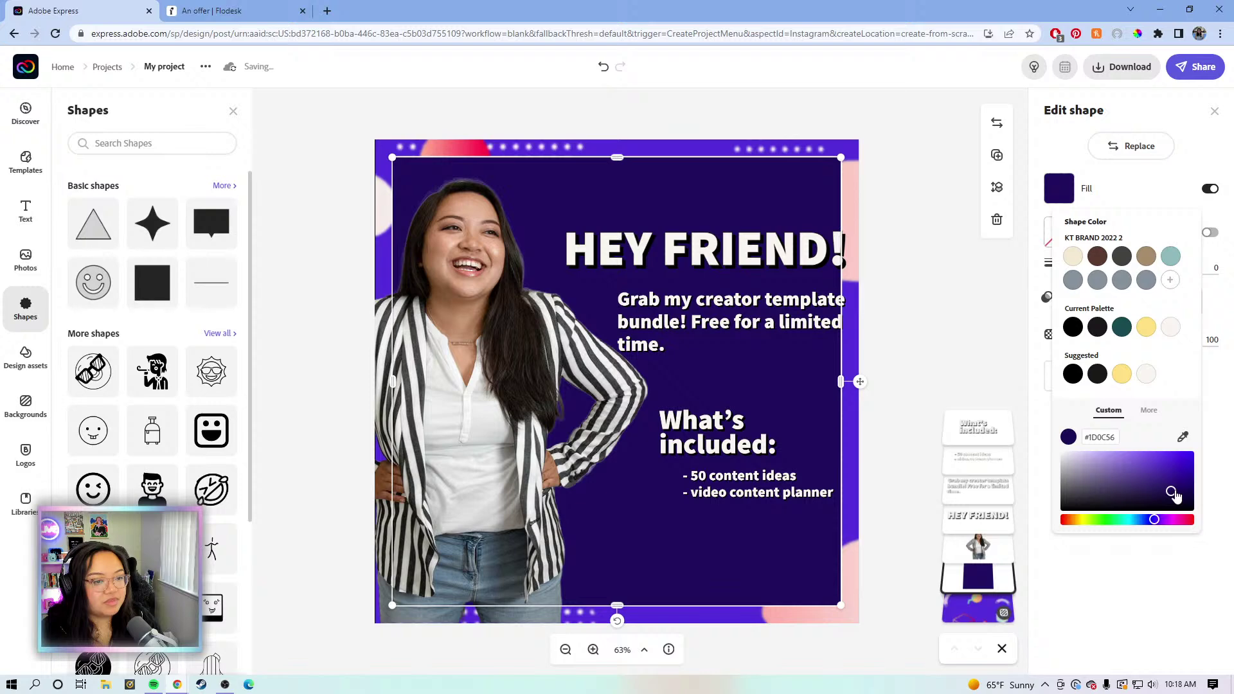
left_click_drag(1171, 492, 1171, 496)
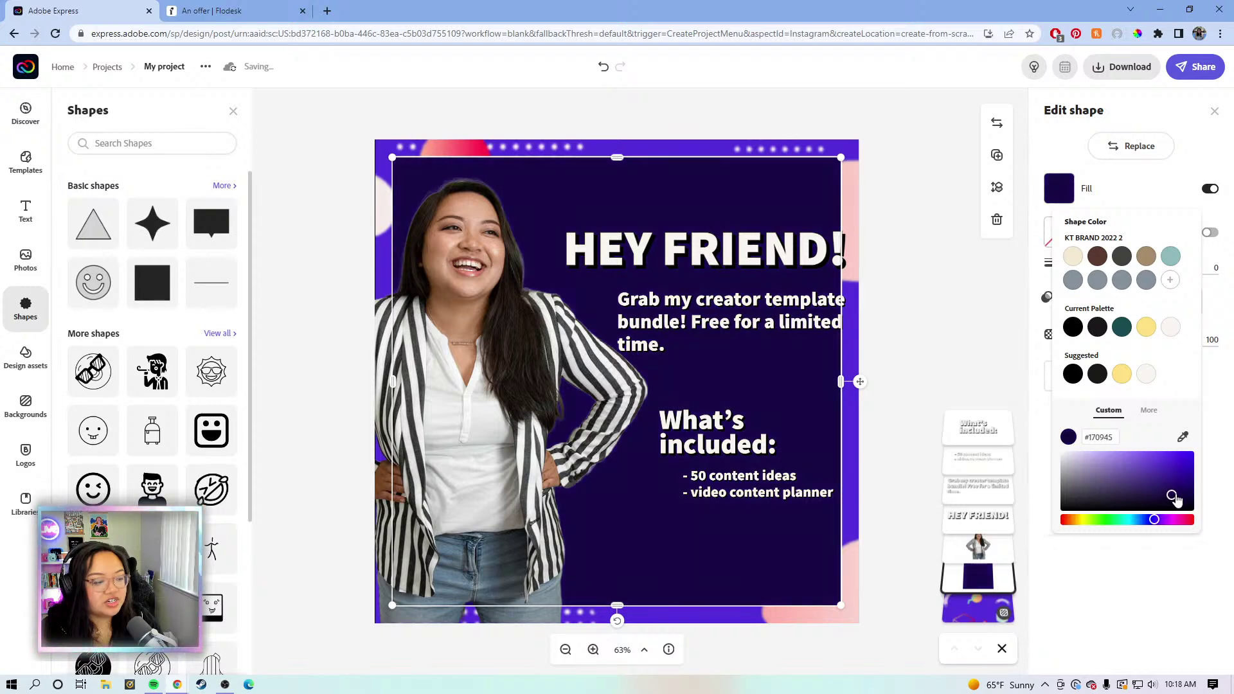
left_click(1173, 567)
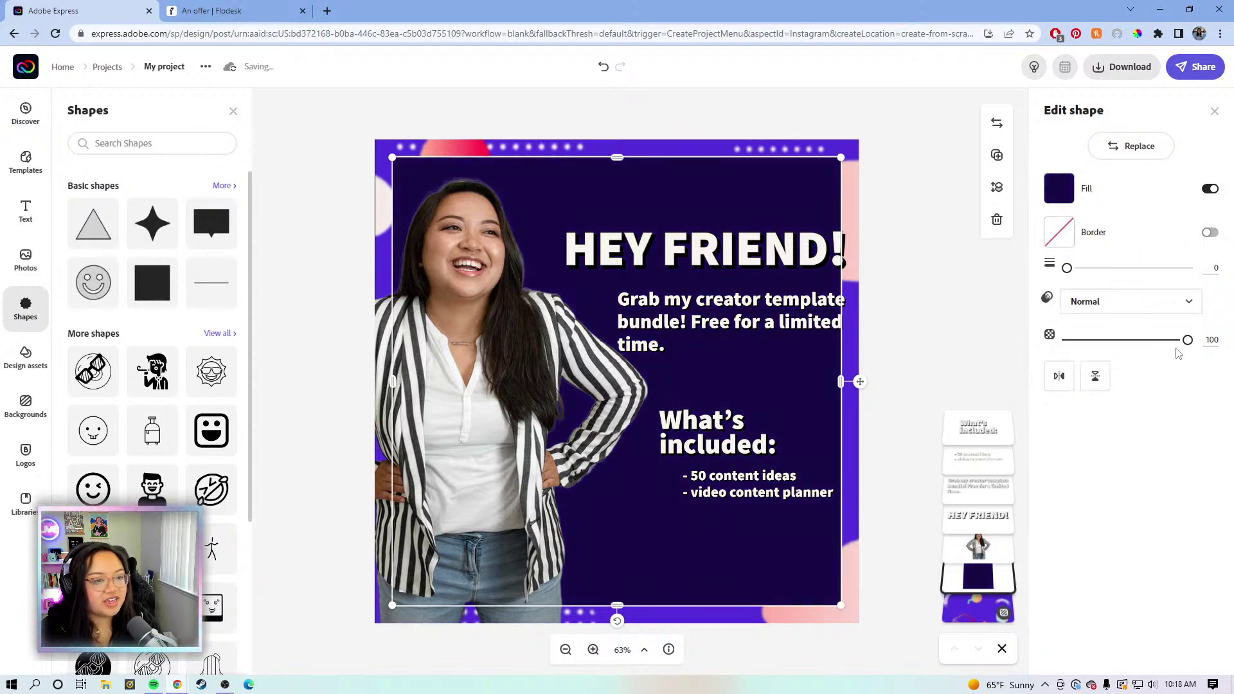
- Lower the dark purple square's opacity to 45
left_click_drag(1175, 345, 1125, 349)
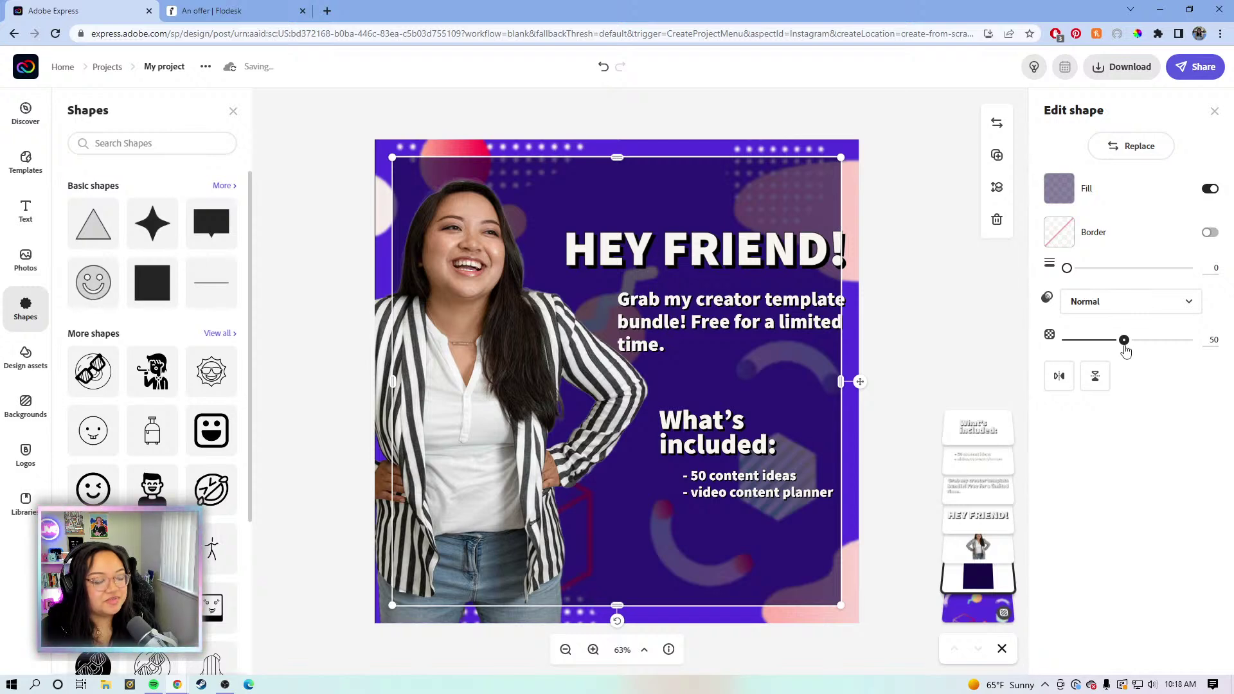
left_click_drag(1125, 349, 1119, 349)
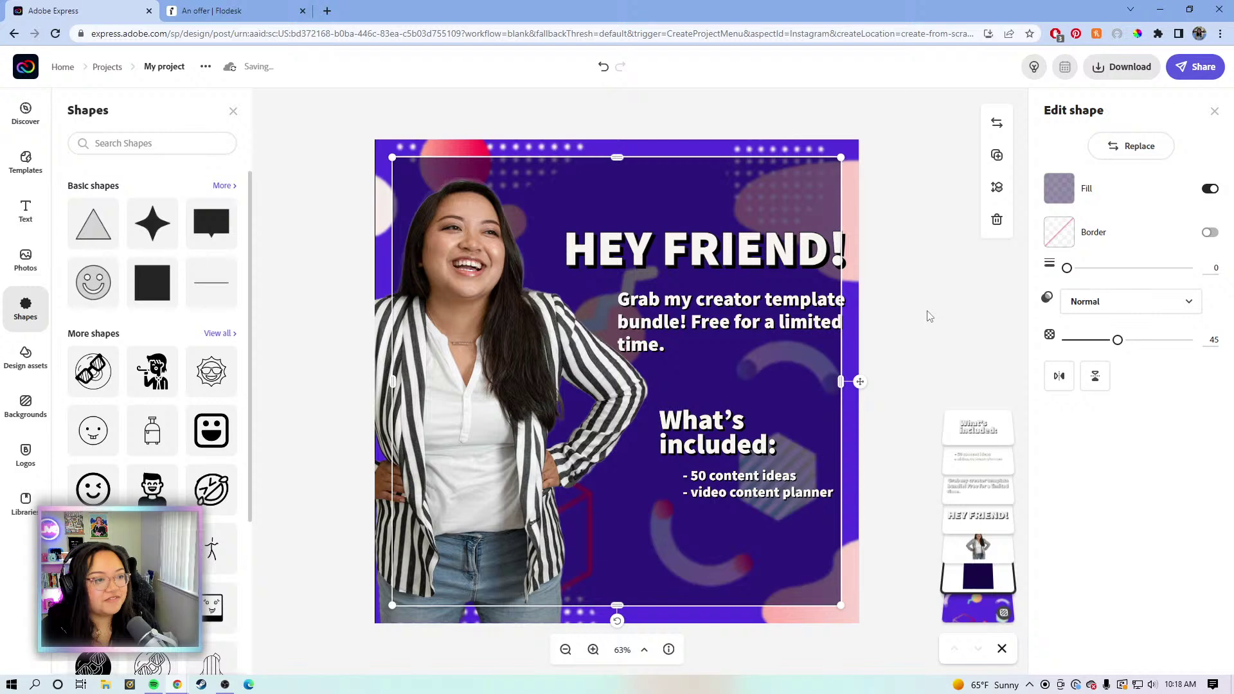
left_click(969, 295)
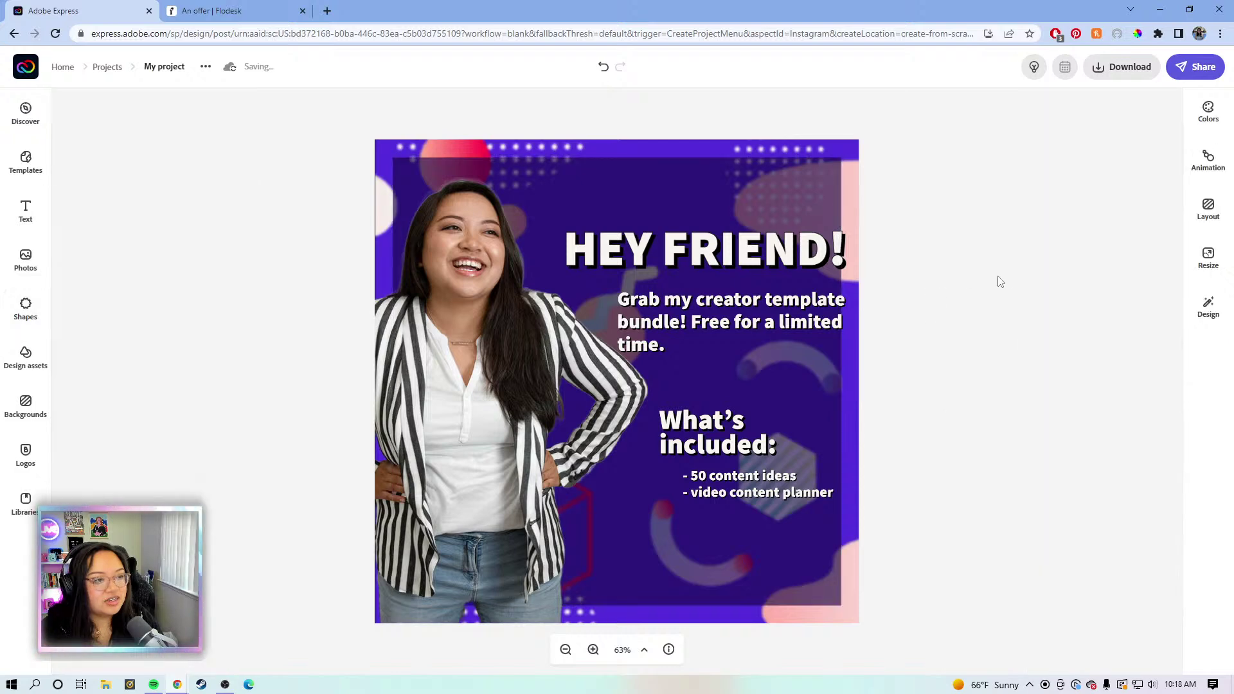
- Move the "HEY FRIEND!" heading and the offer text up and left so both sit inside the translucent square
left_click(793, 260)
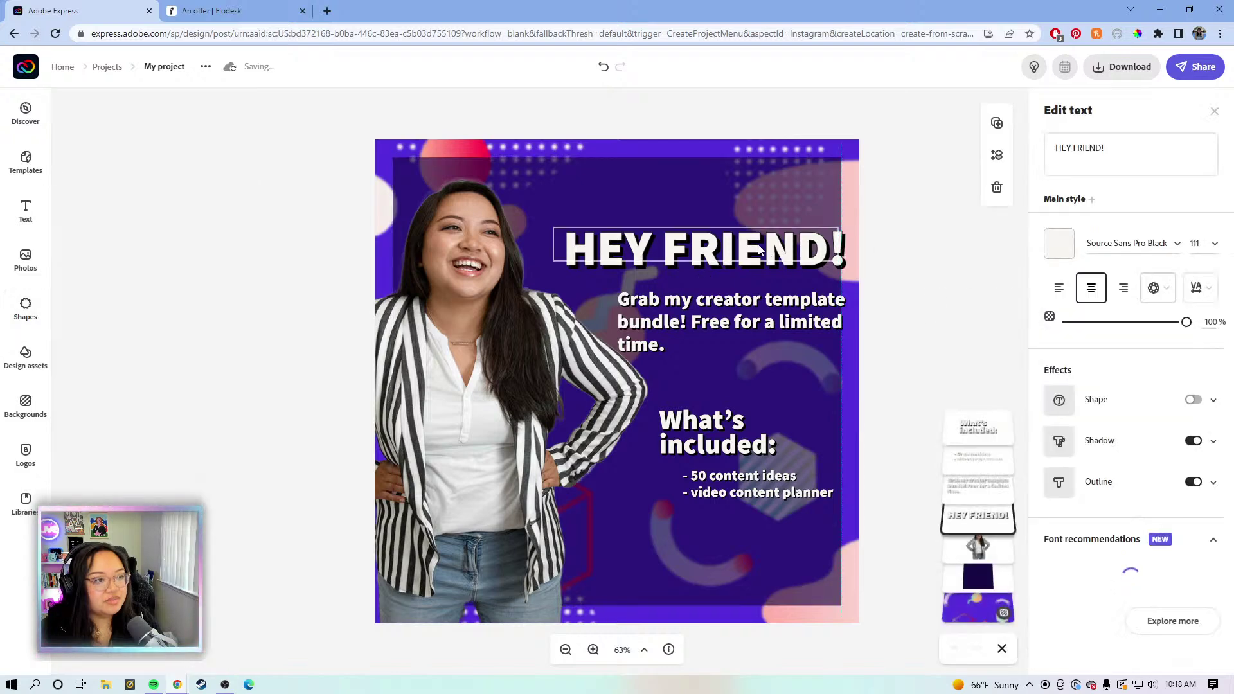
left_click_drag(750, 242, 750, 221)
left_click(784, 313)
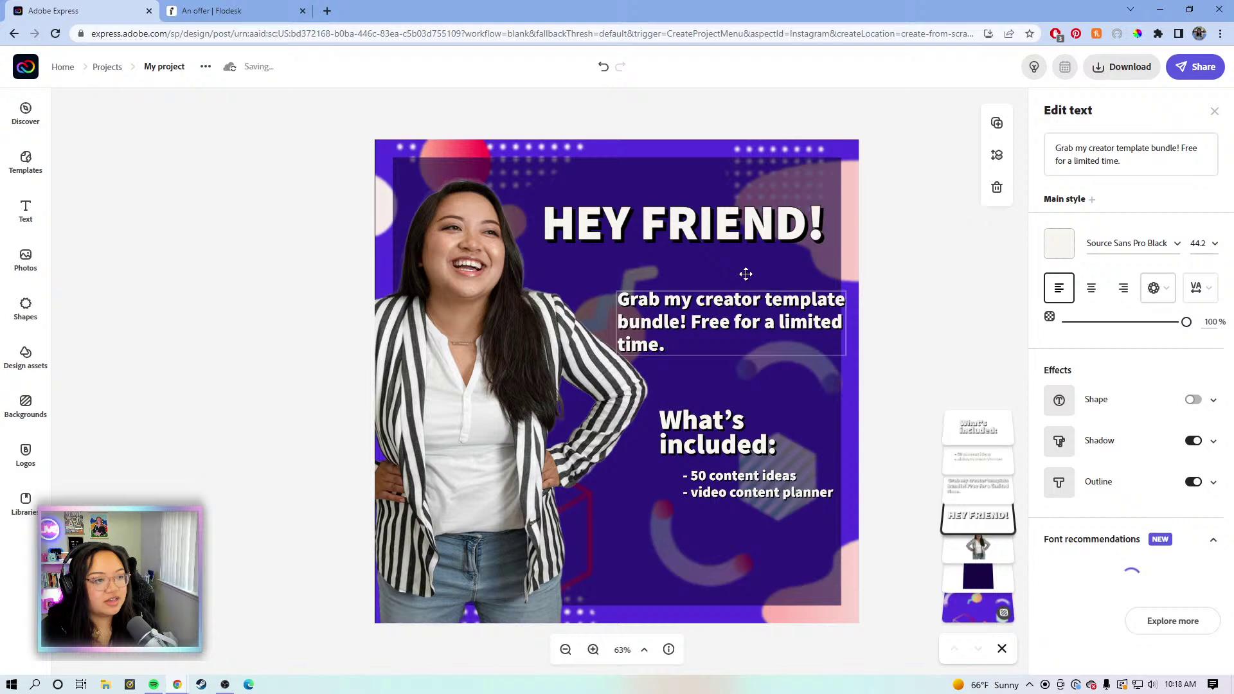
left_click_drag(745, 279, 749, 295)
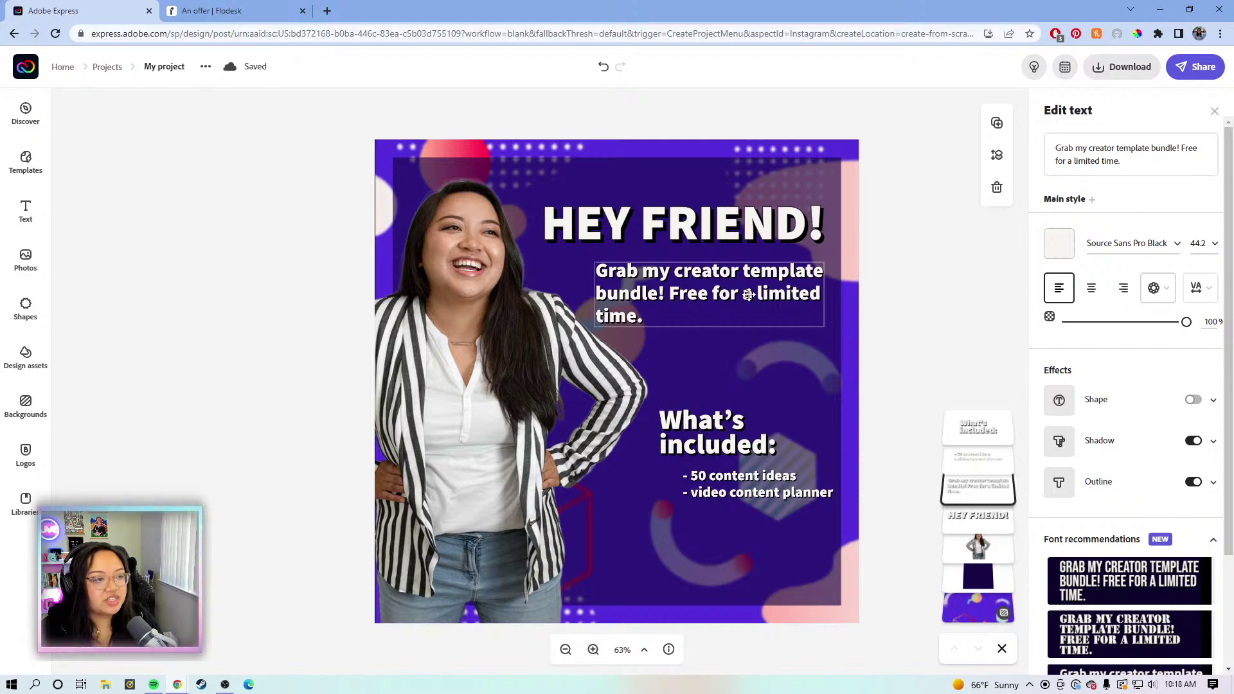
- Move "What's included:" up near the canvas's vertical middle and place the two-line list just beneath it, nudged slightly left
left_click(737, 442)
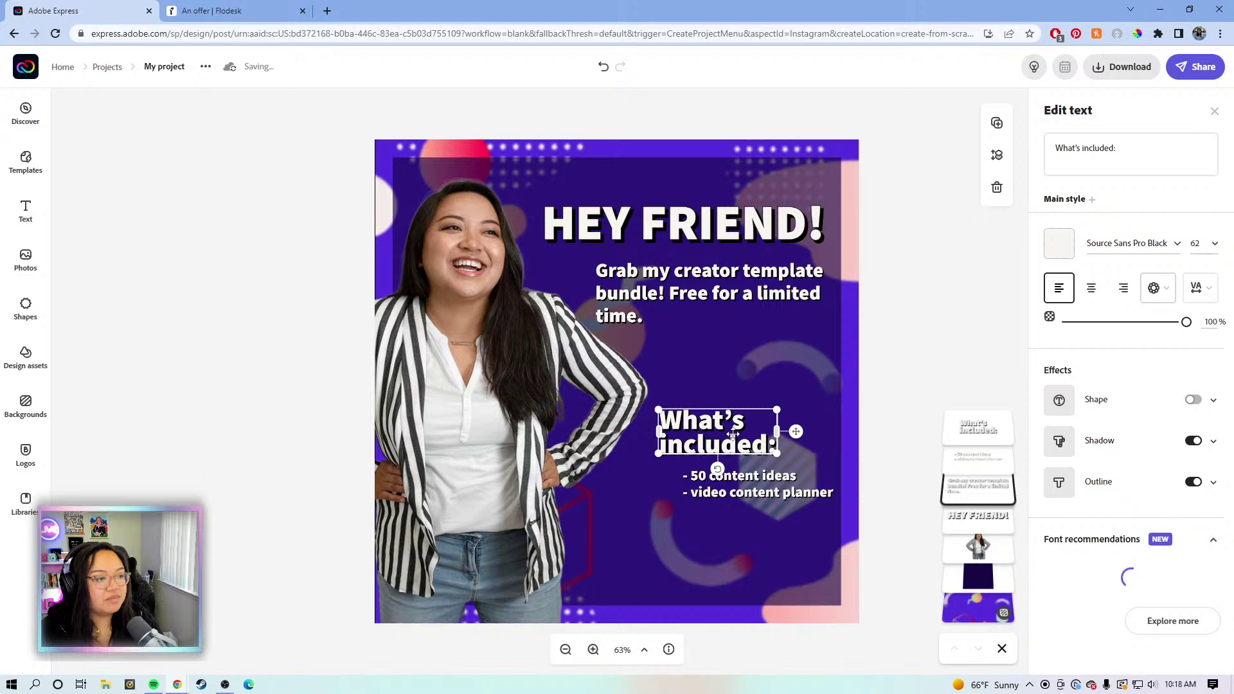
left_click_drag(732, 428, 742, 401)
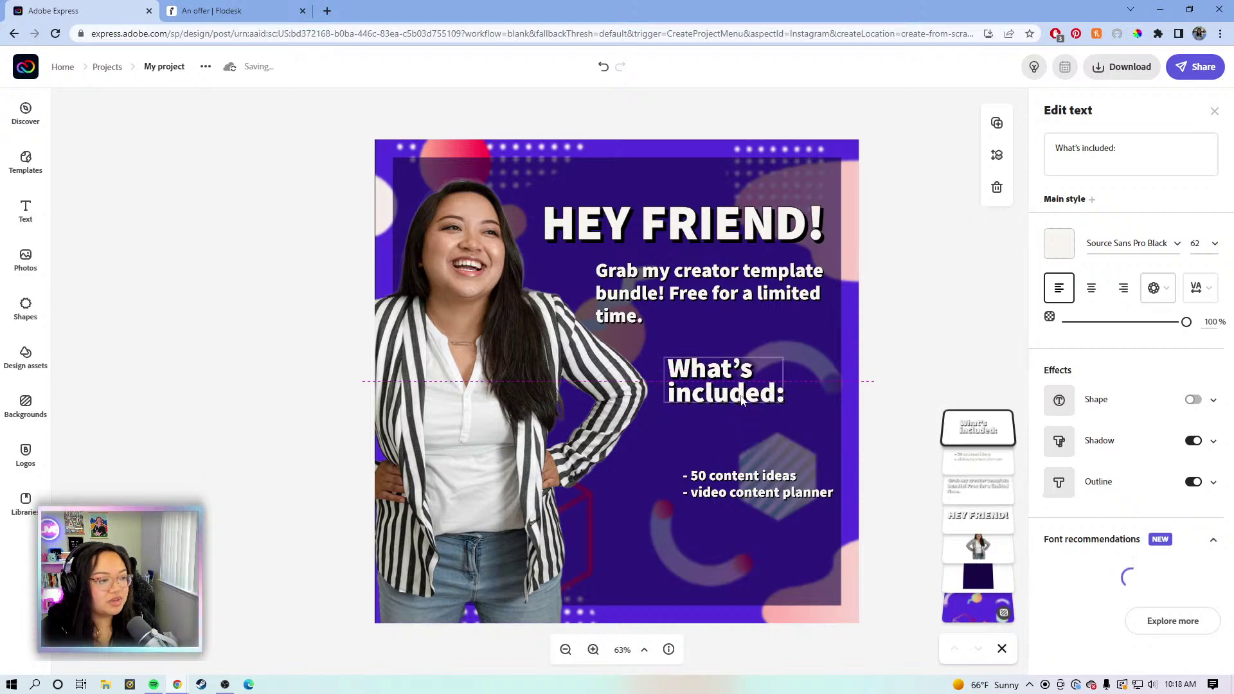
left_click_drag(747, 487, 743, 432)
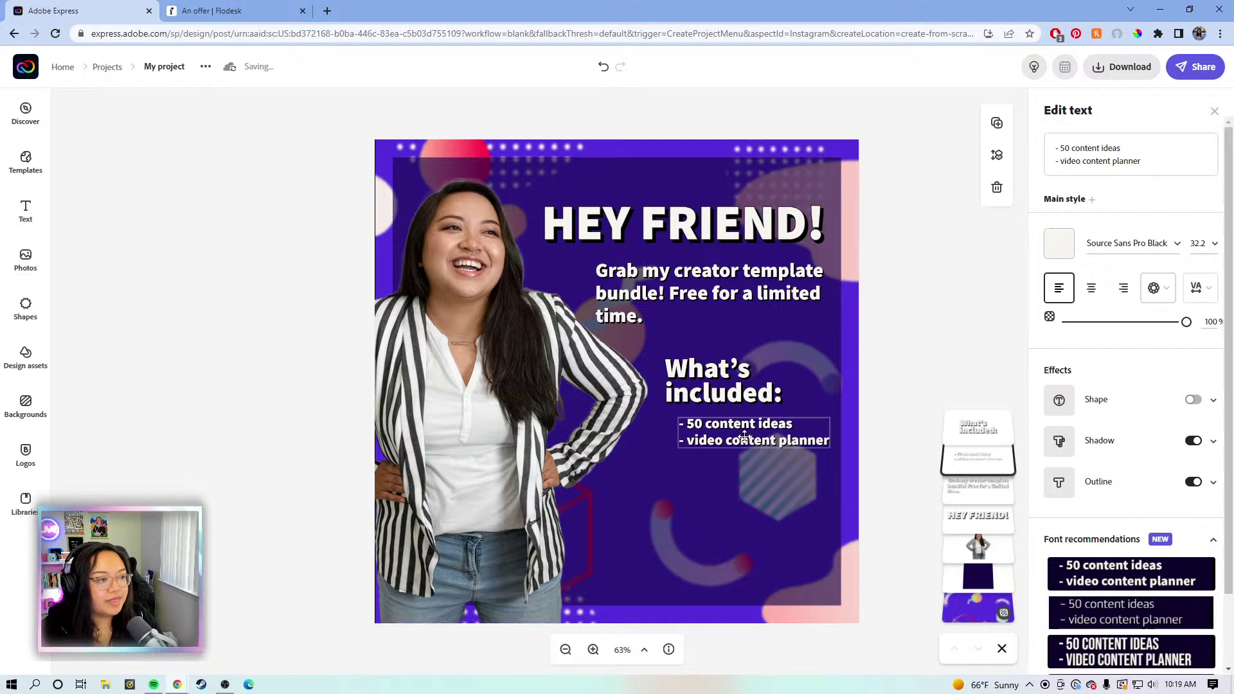
key("Left")
key("Left")
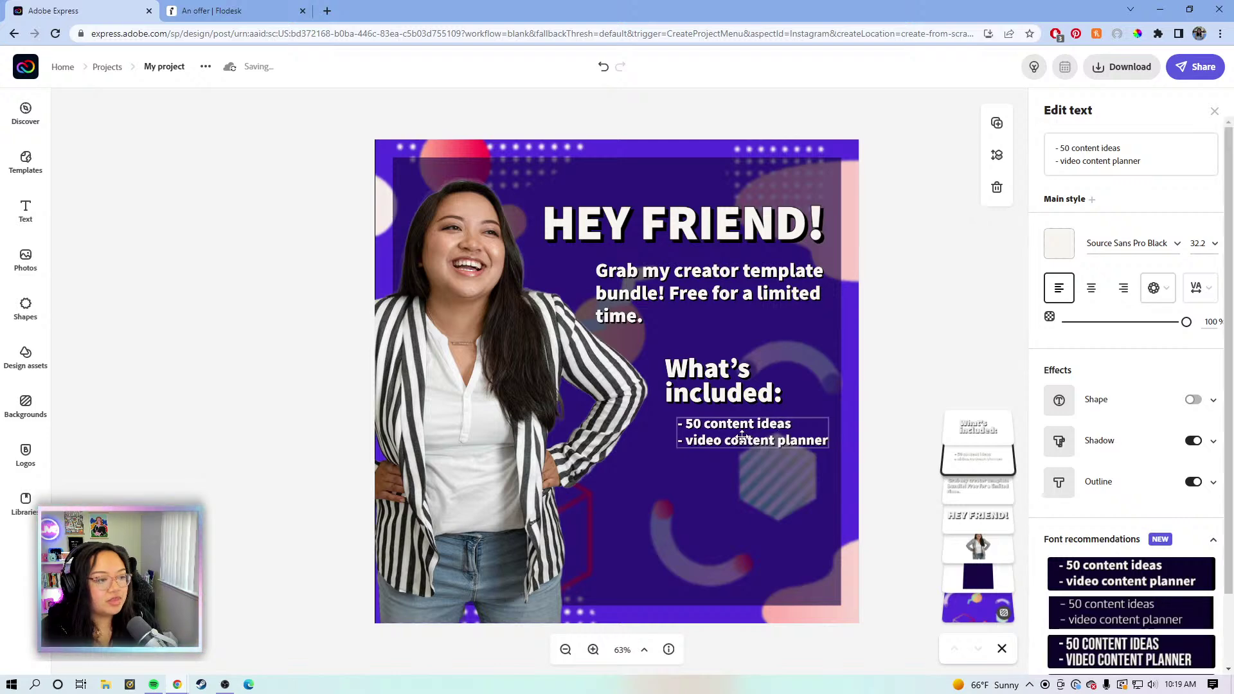
key("Left")
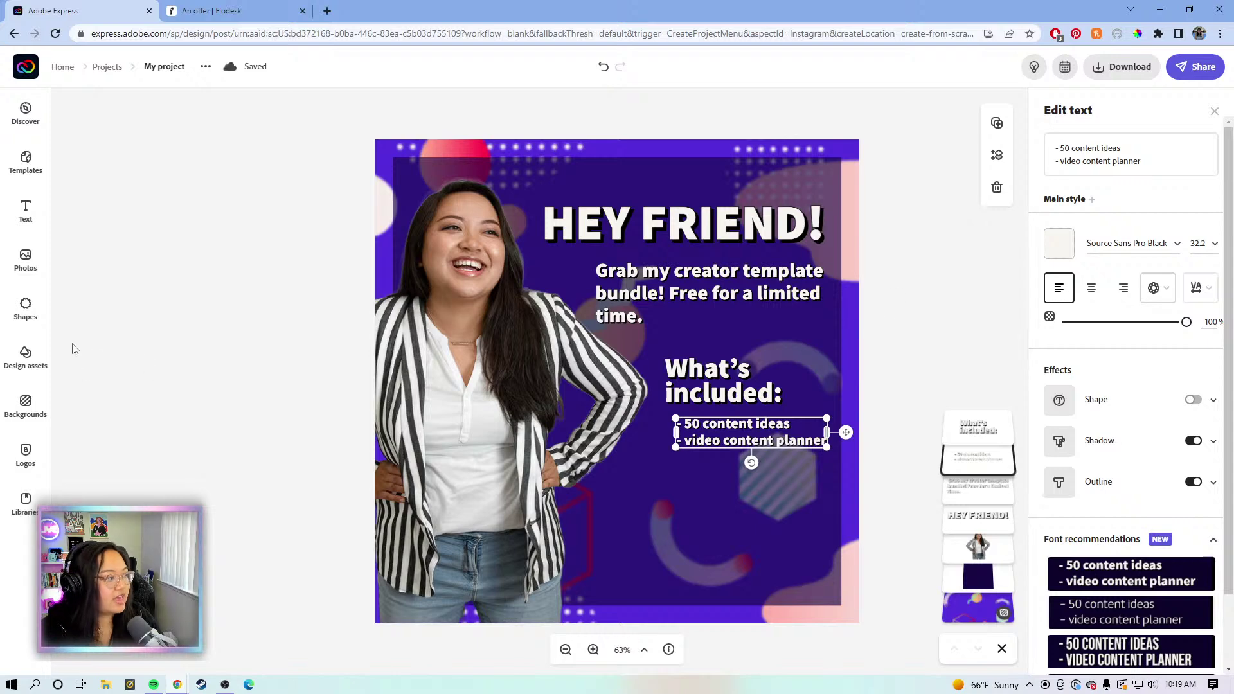
- Add the outlined fully rounded rectangle from the basic rectangle shapes to the design
left_click(26, 308)
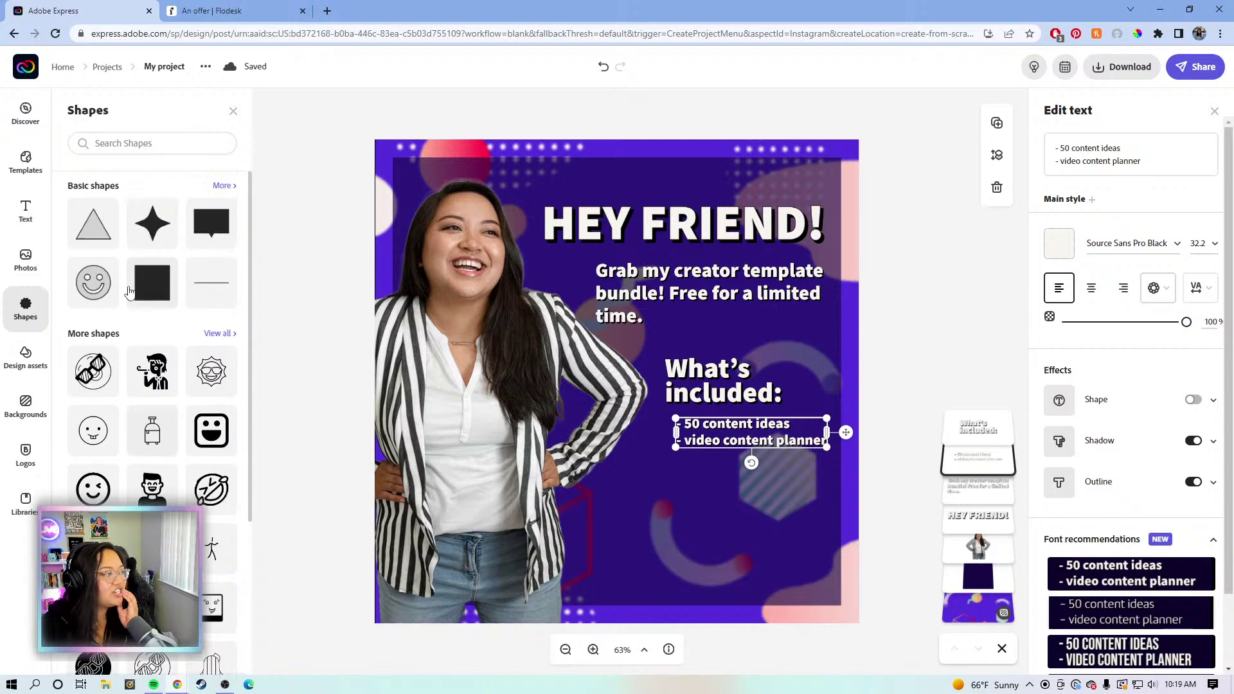
left_click(223, 187)
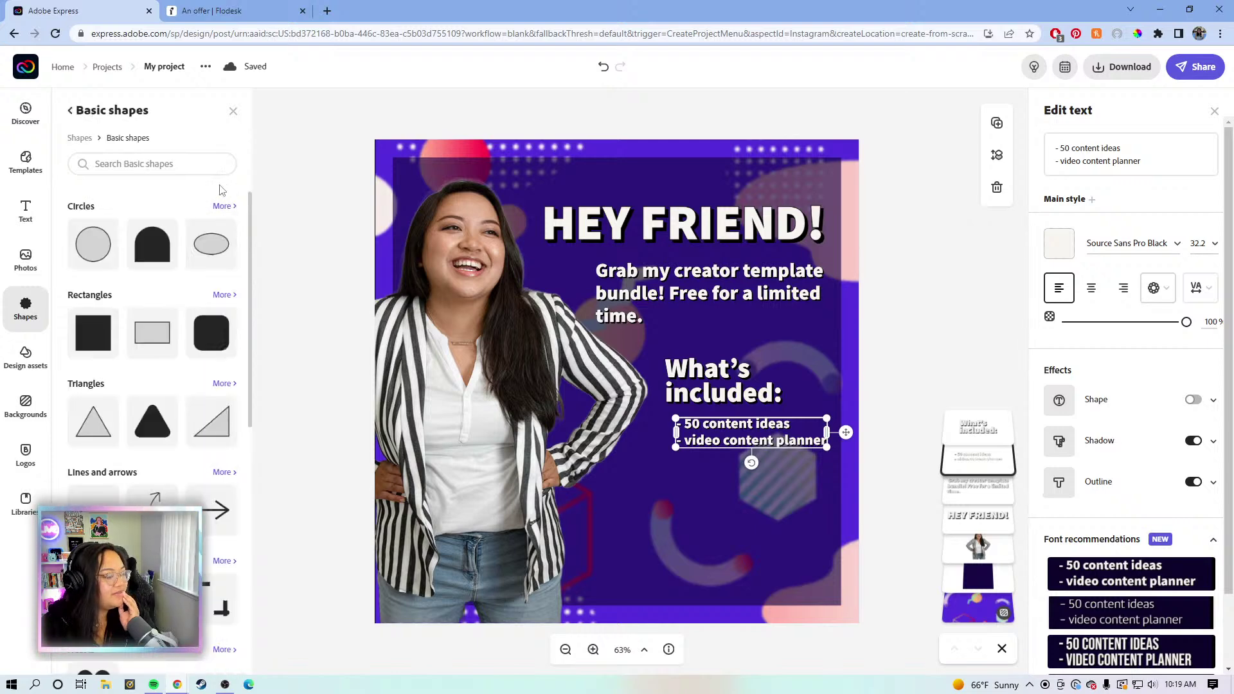
left_click(223, 295)
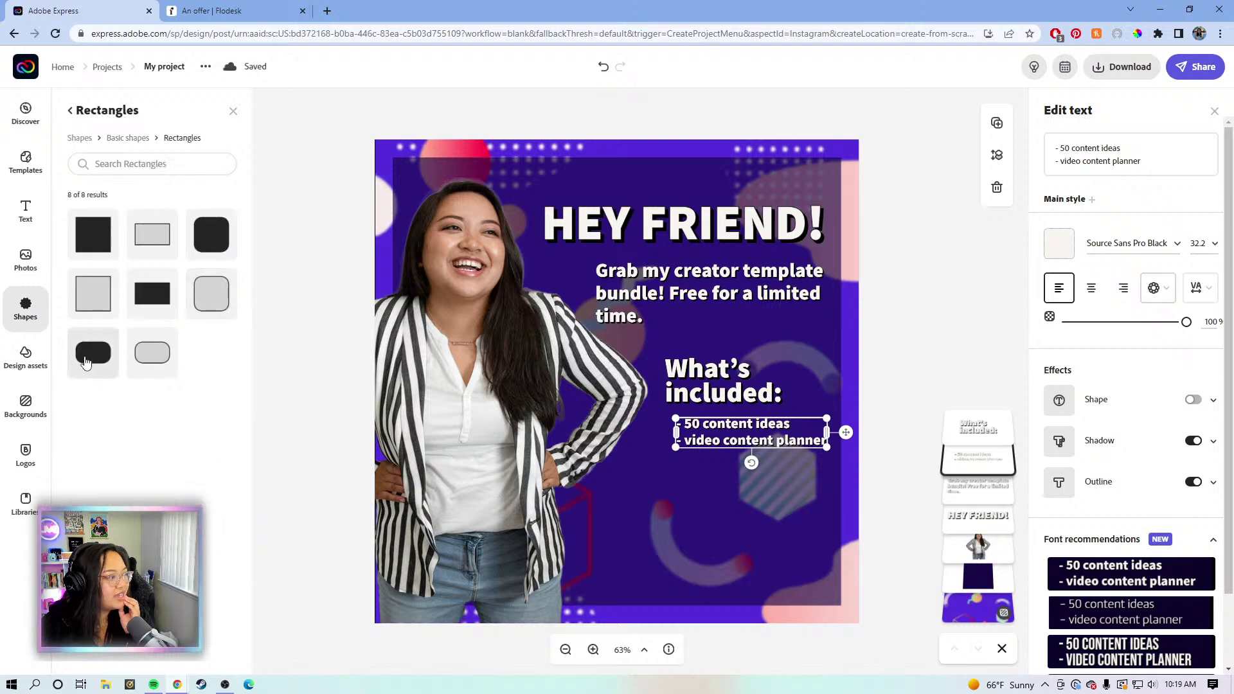
left_click(150, 358)
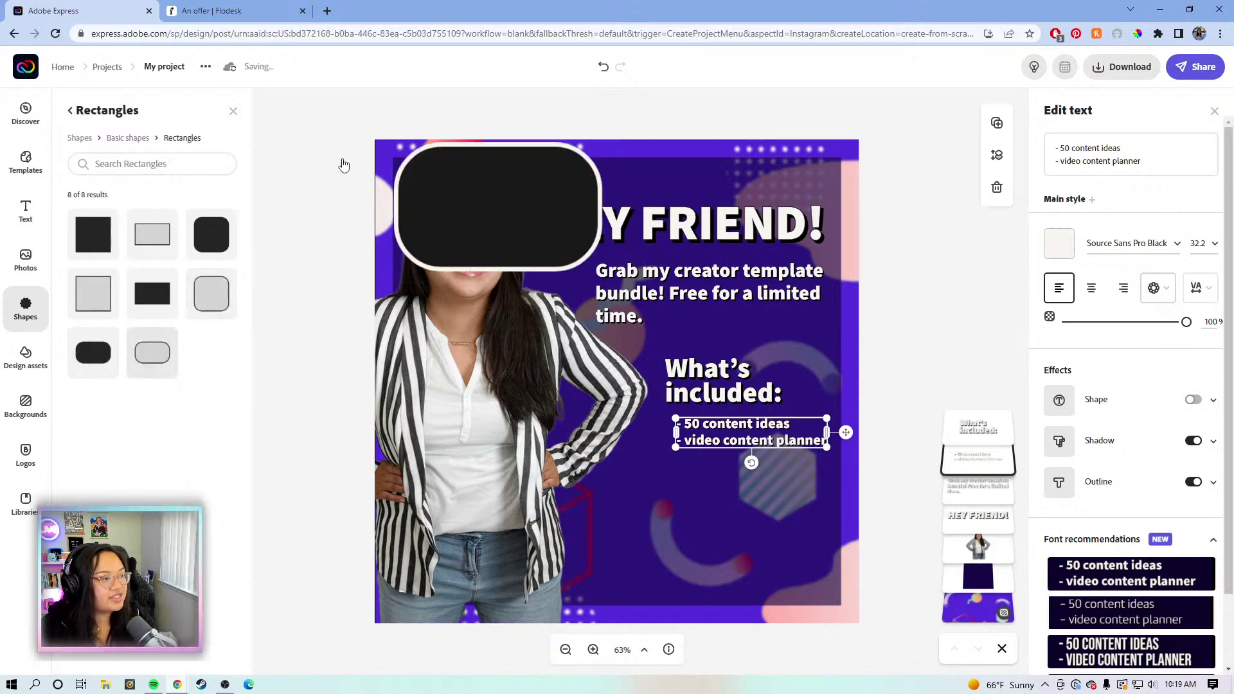
- Place the rounded rectangle below the two-line list and reshape it into a wide, short button inside the translucent square
left_click_drag(627, 515, 708, 487)
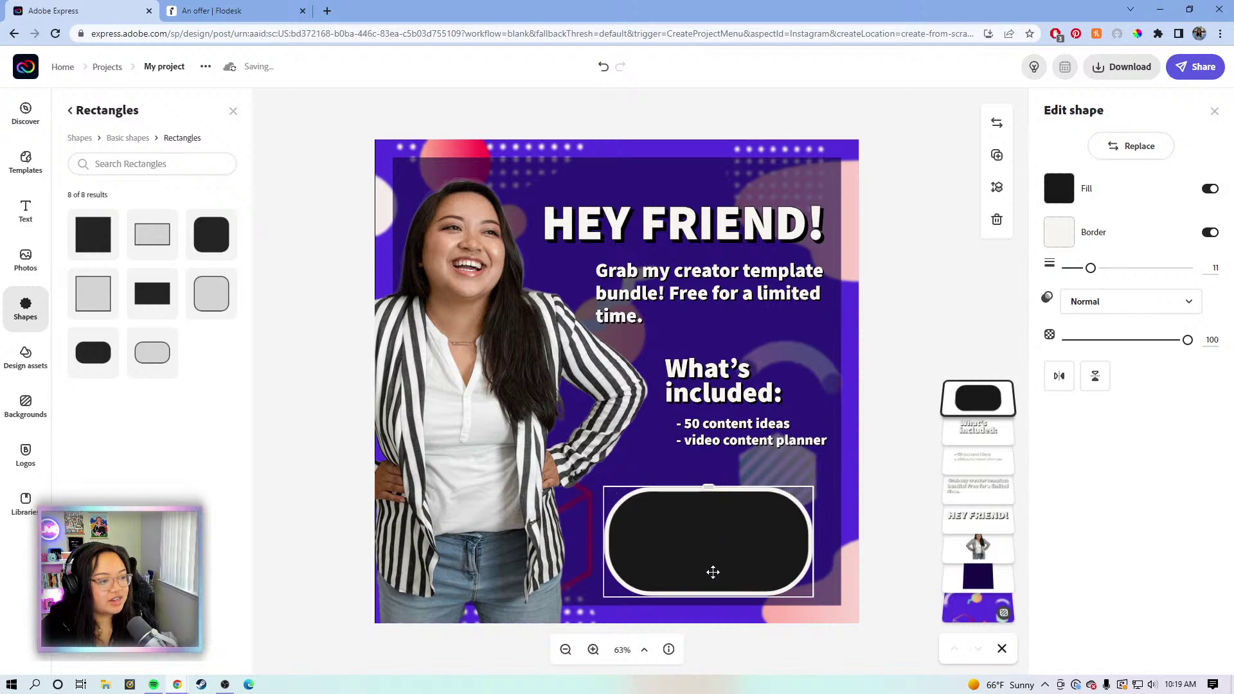
left_click_drag(813, 487, 714, 570)
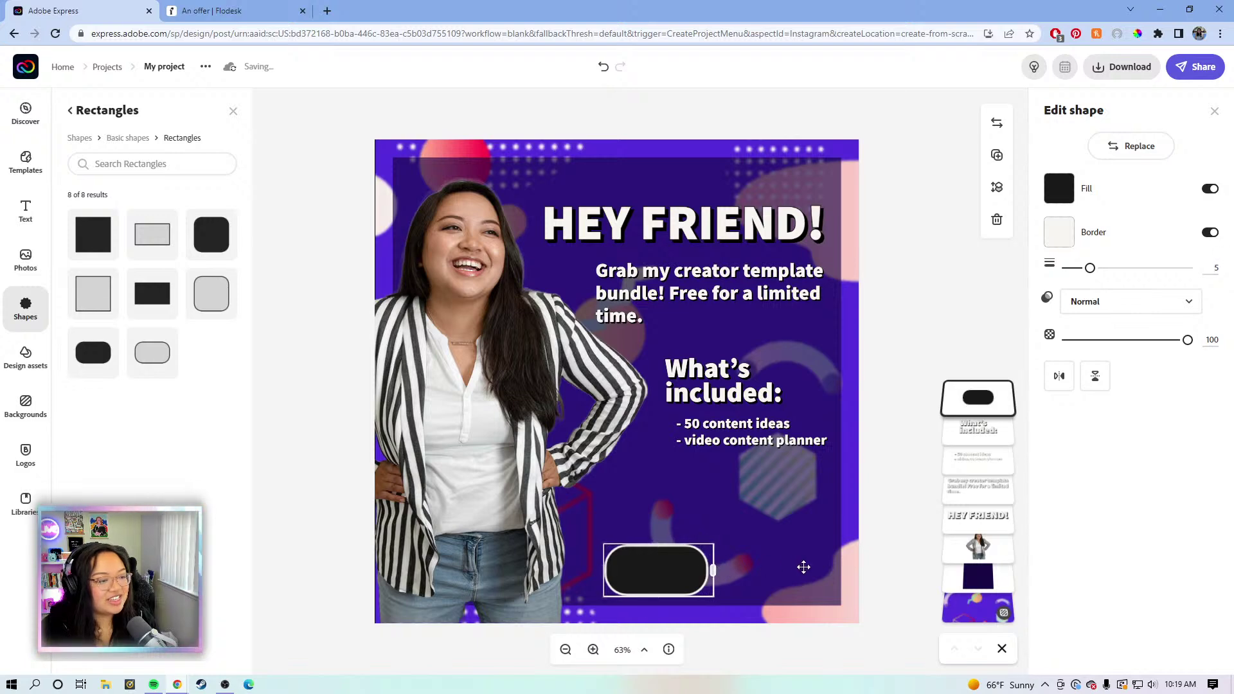
left_click_drag(803, 567, 816, 570)
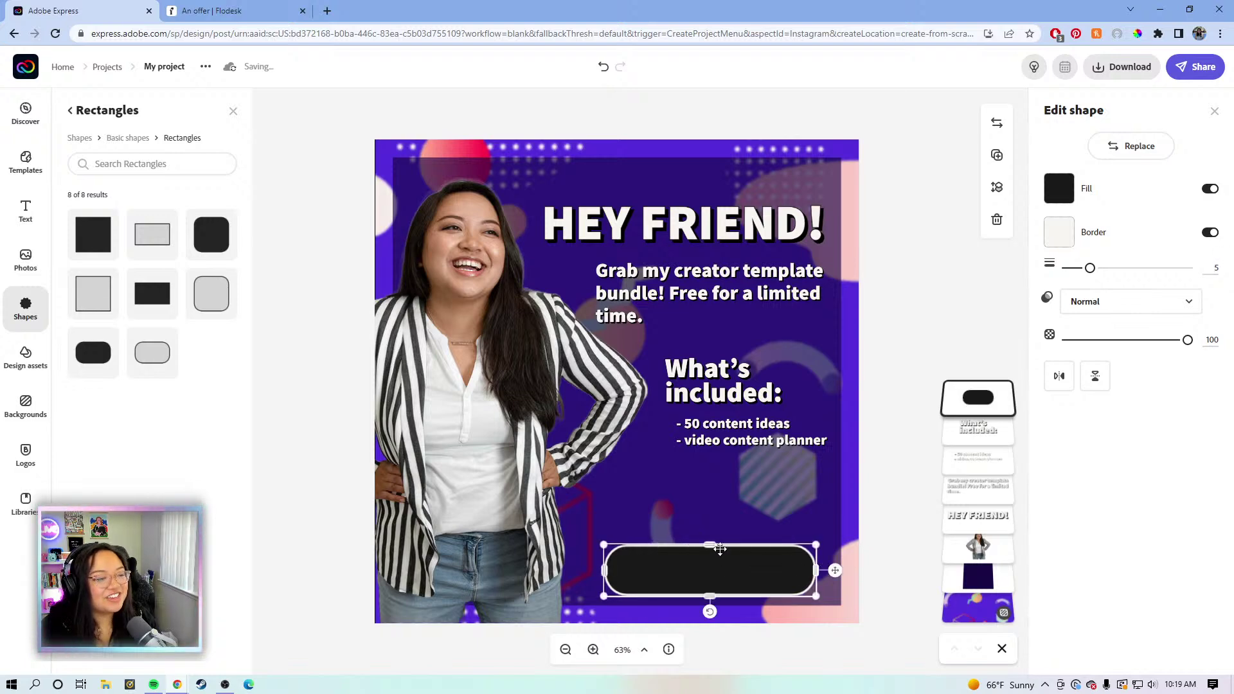
left_click_drag(720, 548, 711, 528)
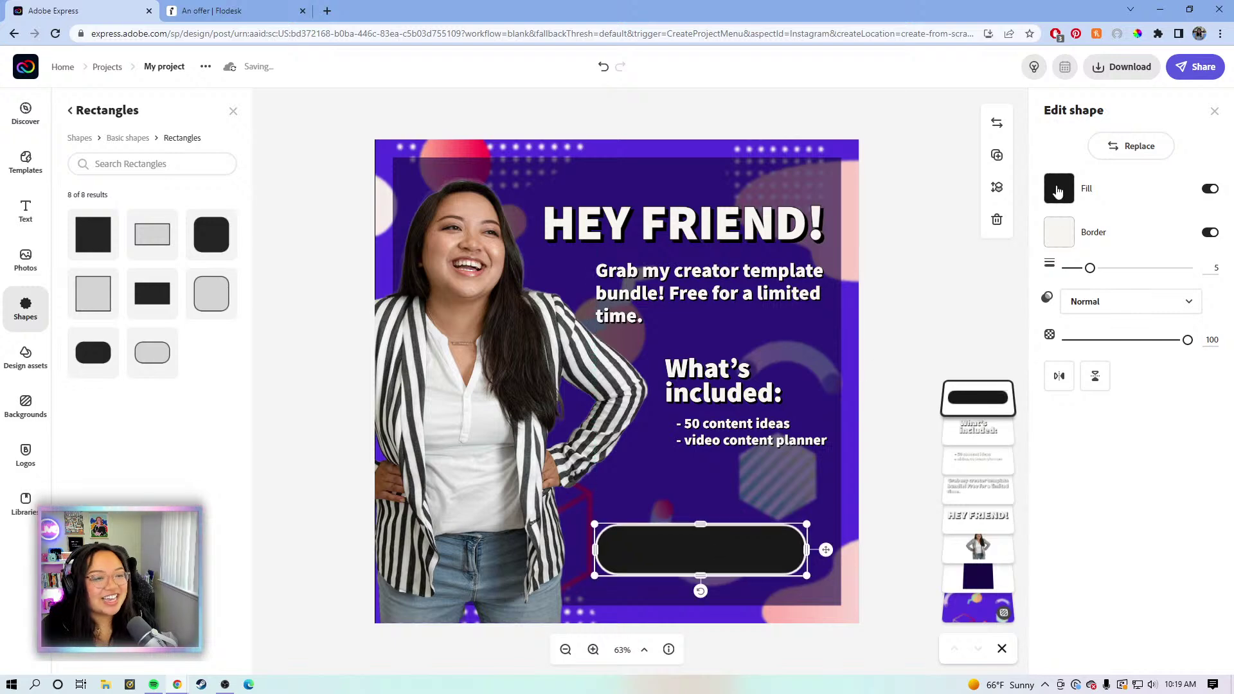
- Fill the button shape with white (#FFFFFF) and make its border black (#000000)
left_click(1058, 191)
left_click(1061, 456)
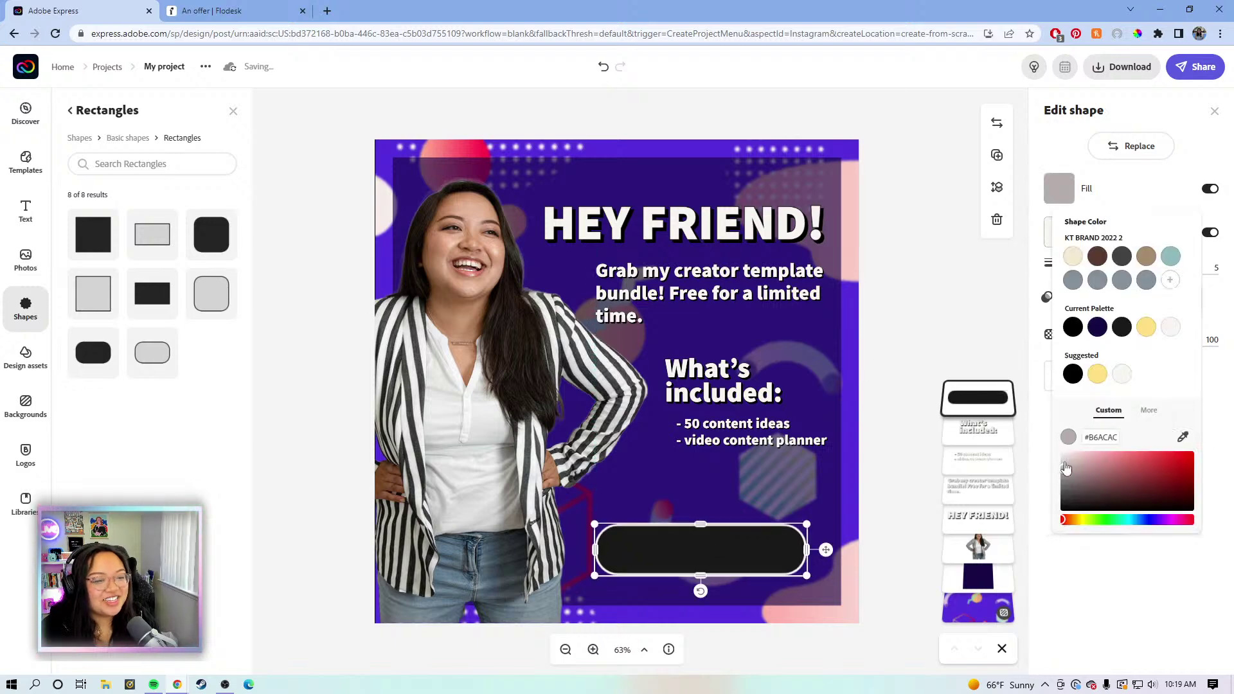
left_click(1043, 421)
left_click(1059, 232)
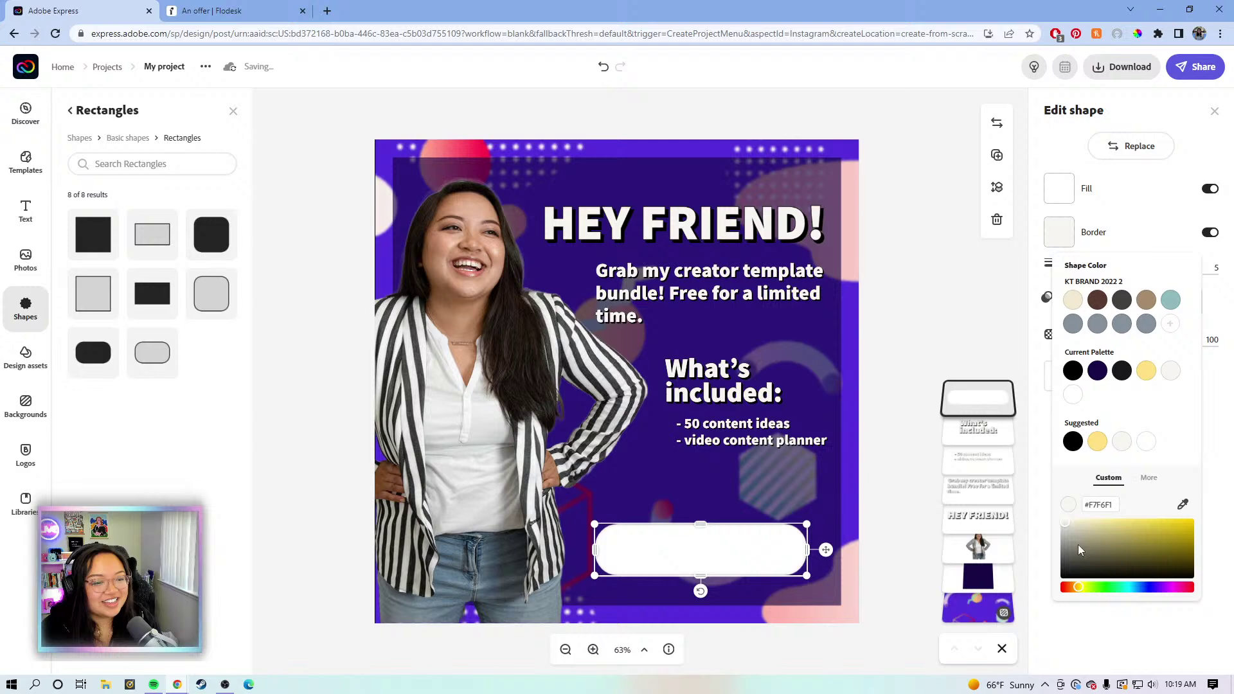
left_click_drag(1079, 550, 1044, 601)
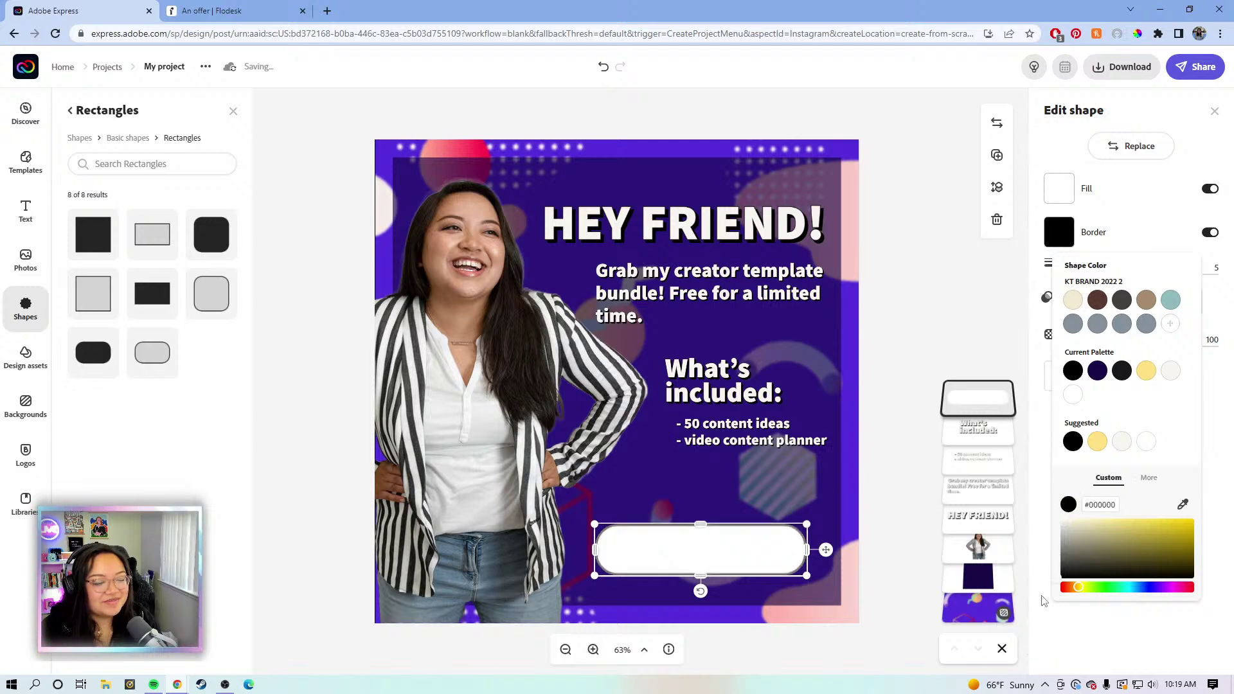
left_click(1037, 617)
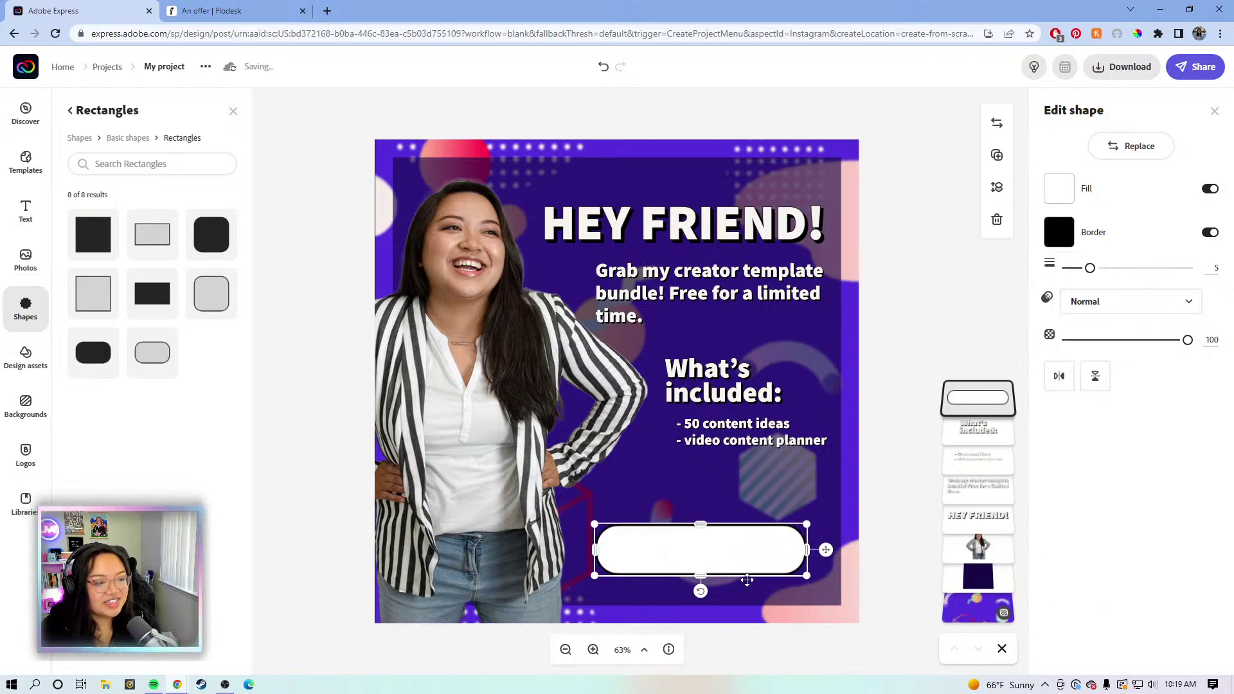
- Nudge the white button slightly up and left, duplicate it, and move the copy up and left of the original
mouse_move(707, 560)
left_mouse_down()
mouse_move(709, 548)
mouse_move(698, 559)
left_mouse_up()
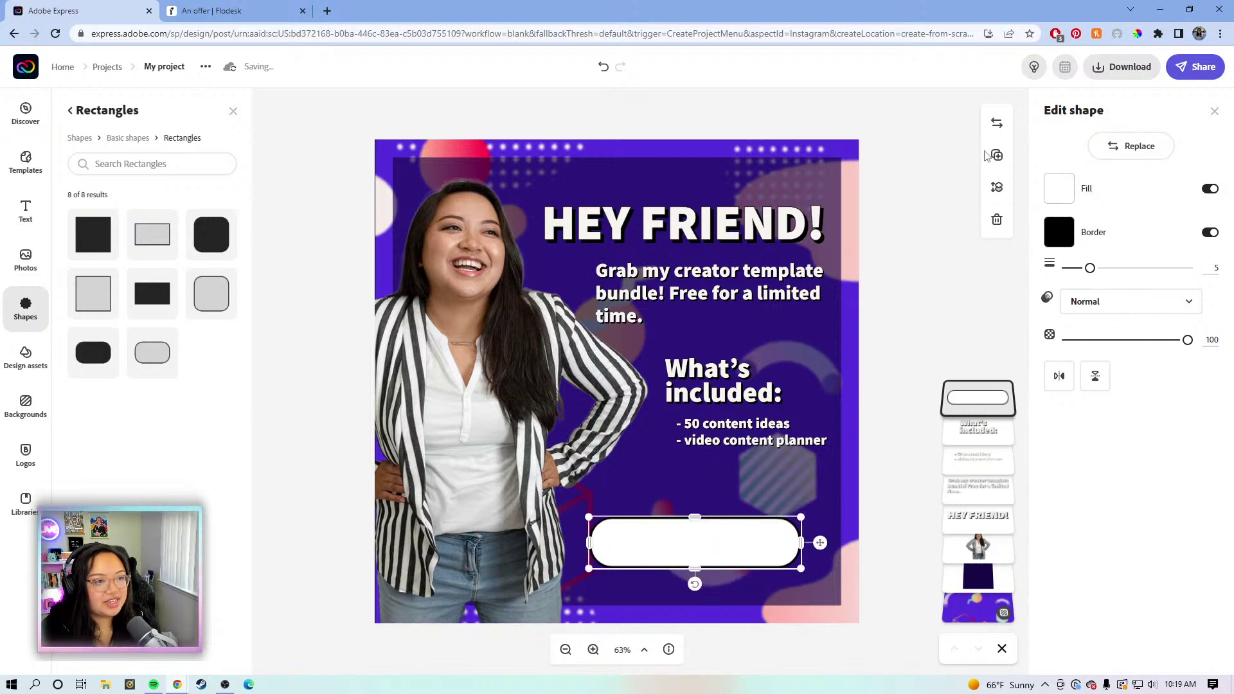
left_click(997, 154)
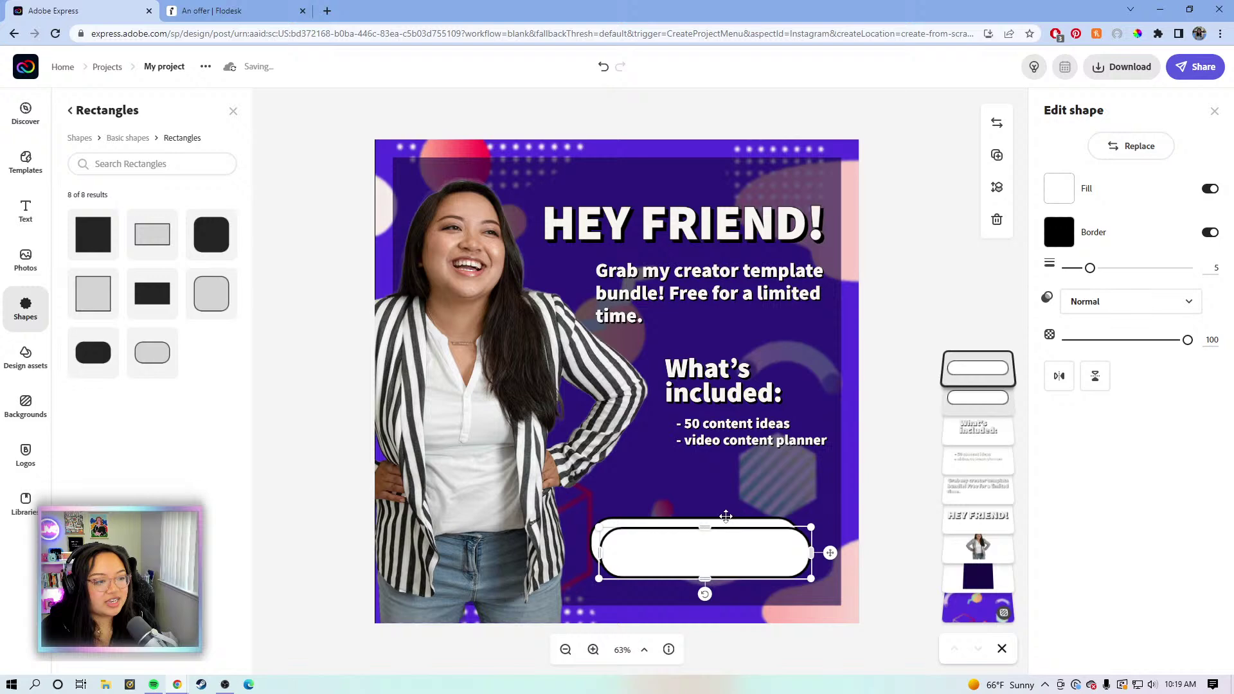
left_click_drag(720, 516, 688, 483)
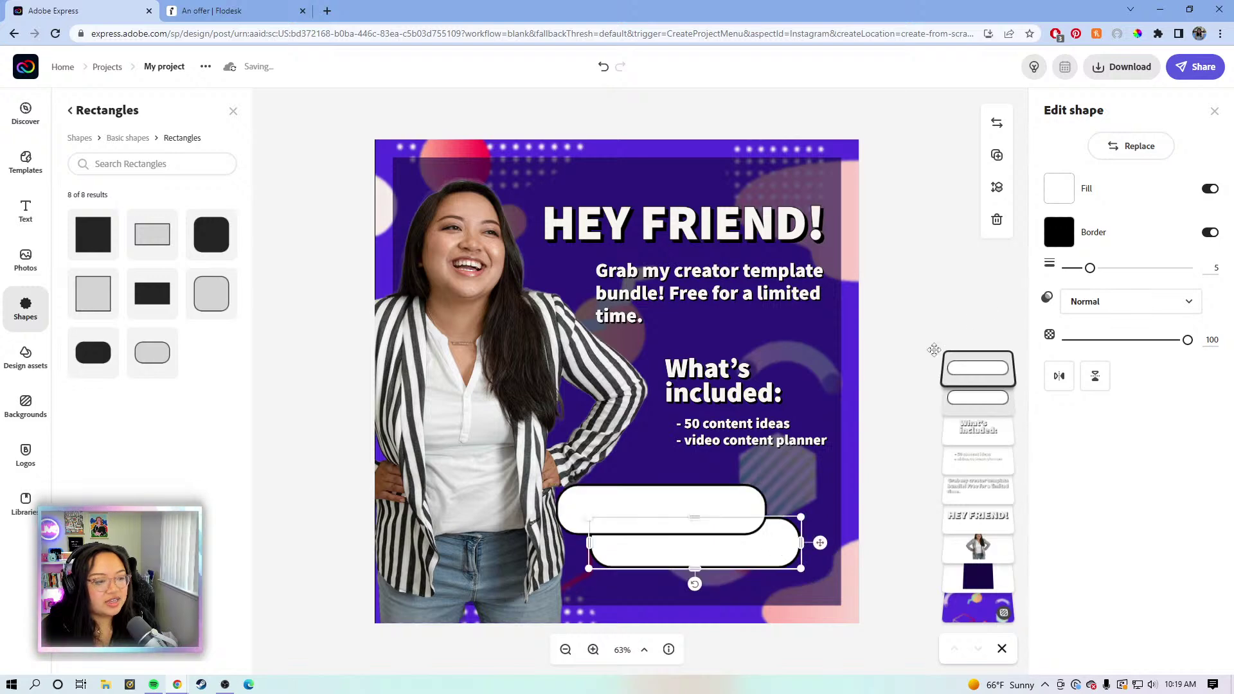
- Fill the lower button shape with black, shift it down and right, and lay the white copy over it, offset up and left
left_click(1059, 190)
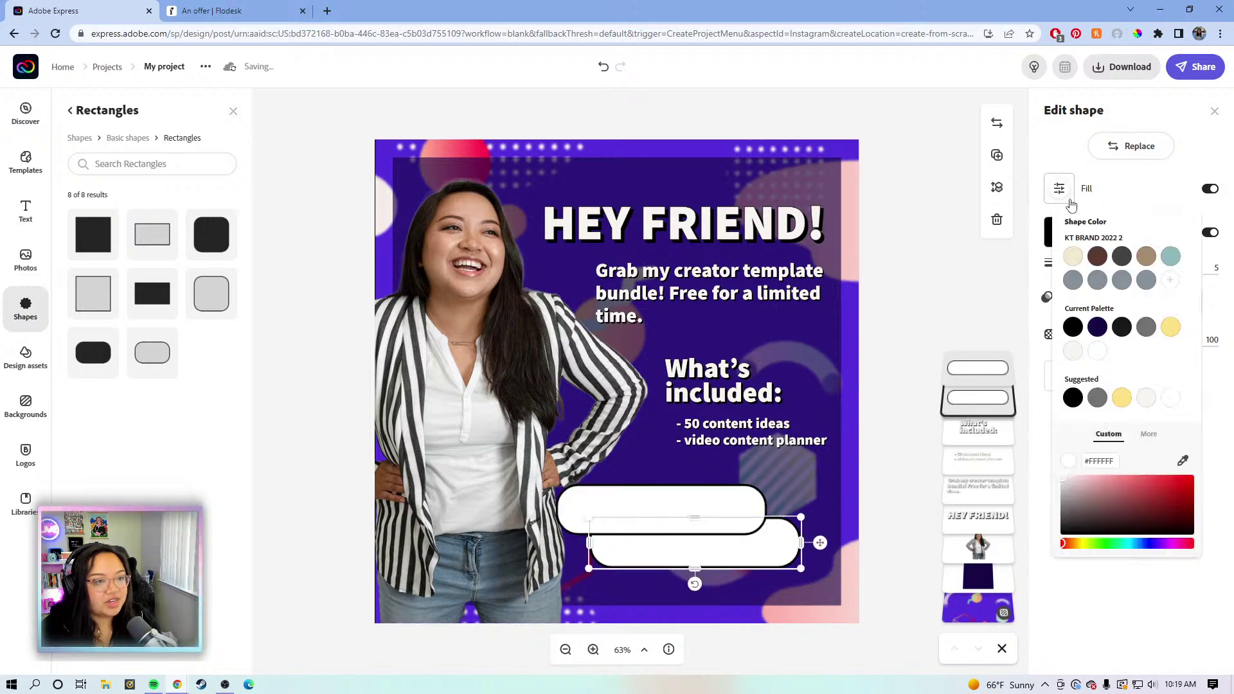
left_click(1073, 397)
left_click_drag(793, 564, 795, 565)
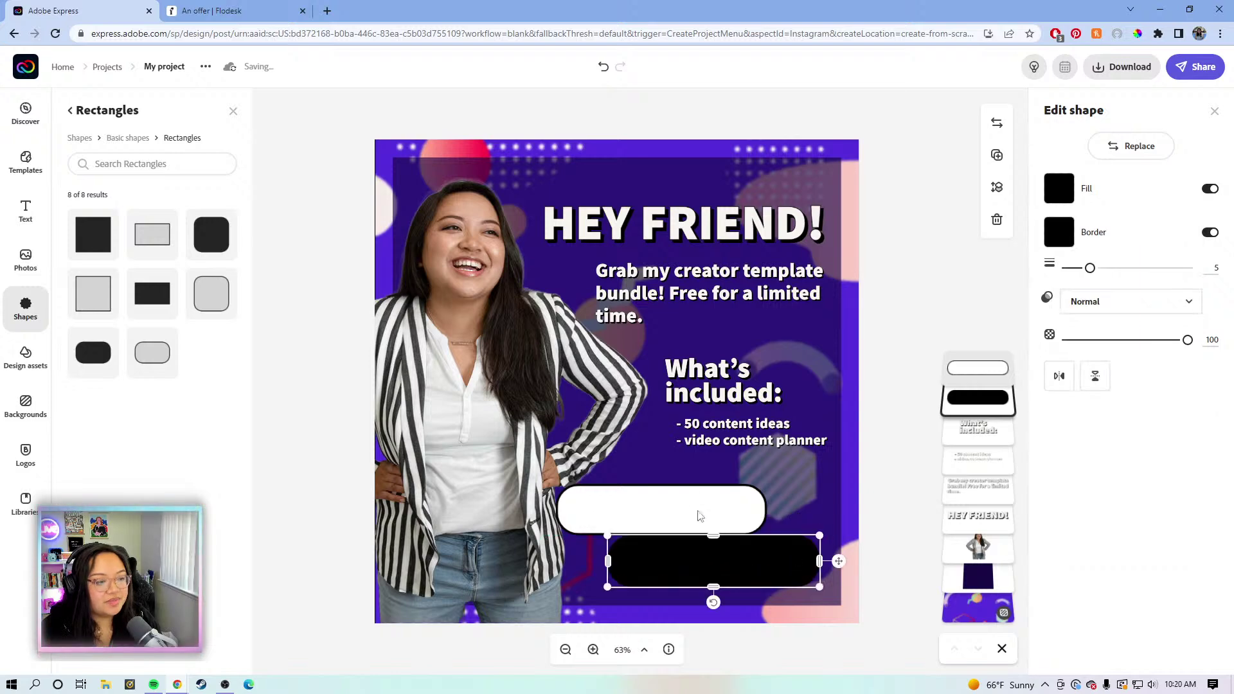
left_click_drag(719, 535, 744, 570)
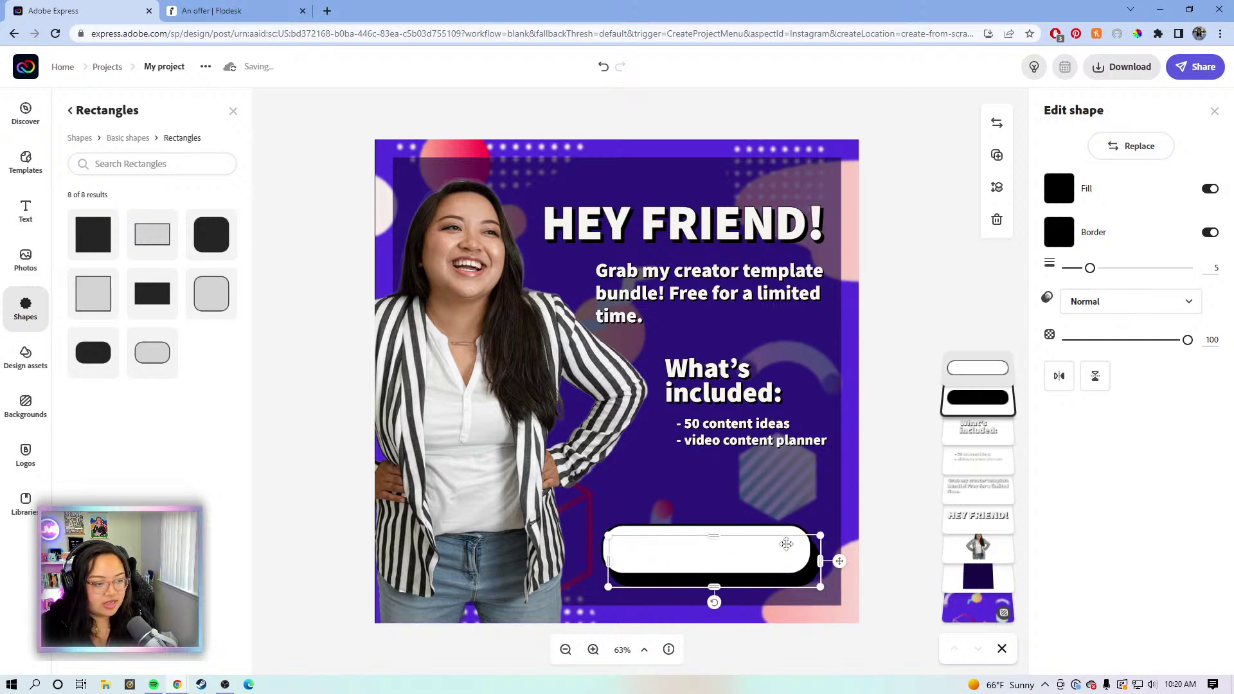
- Nudge the black shape sideways and slightly up until it sits as a drop shadow just below and right of the white button
key("Right")
key("Right")
key("Right")
key("Right")
key("Right")
key("Right")
key("Right")
key("Right")
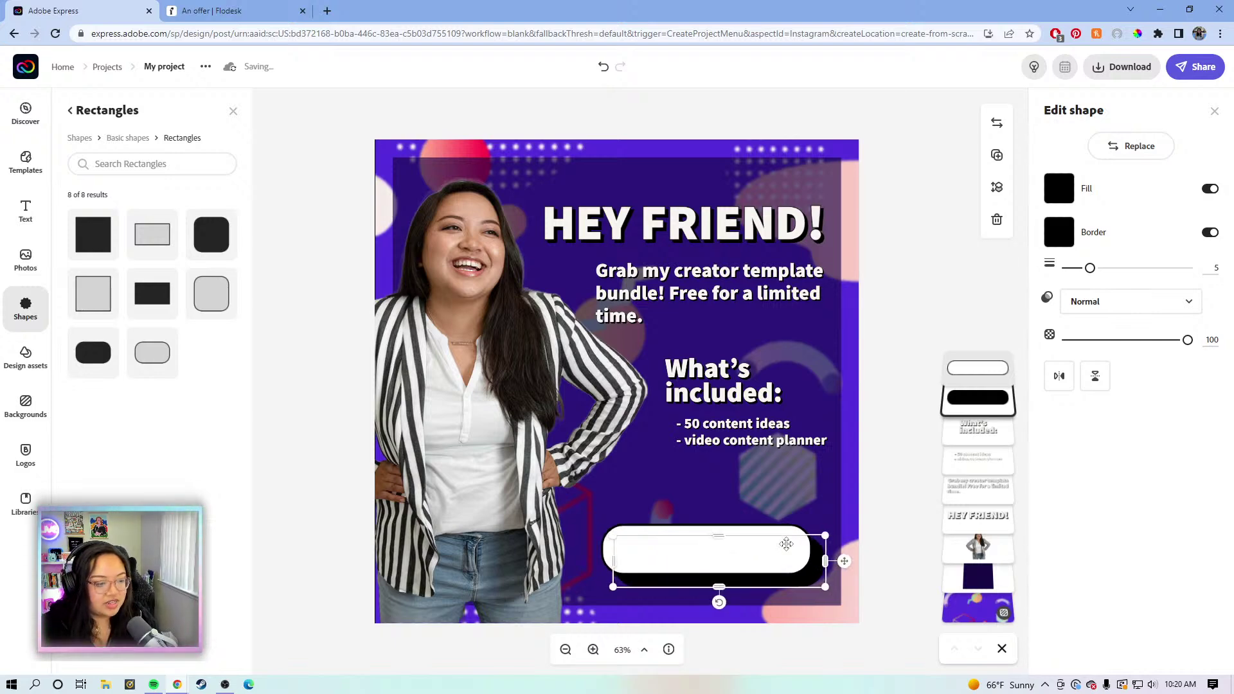
key("Left")
key("Left")
key("Left")
key("Left")
key("Left")
key("Left")
key("Left")
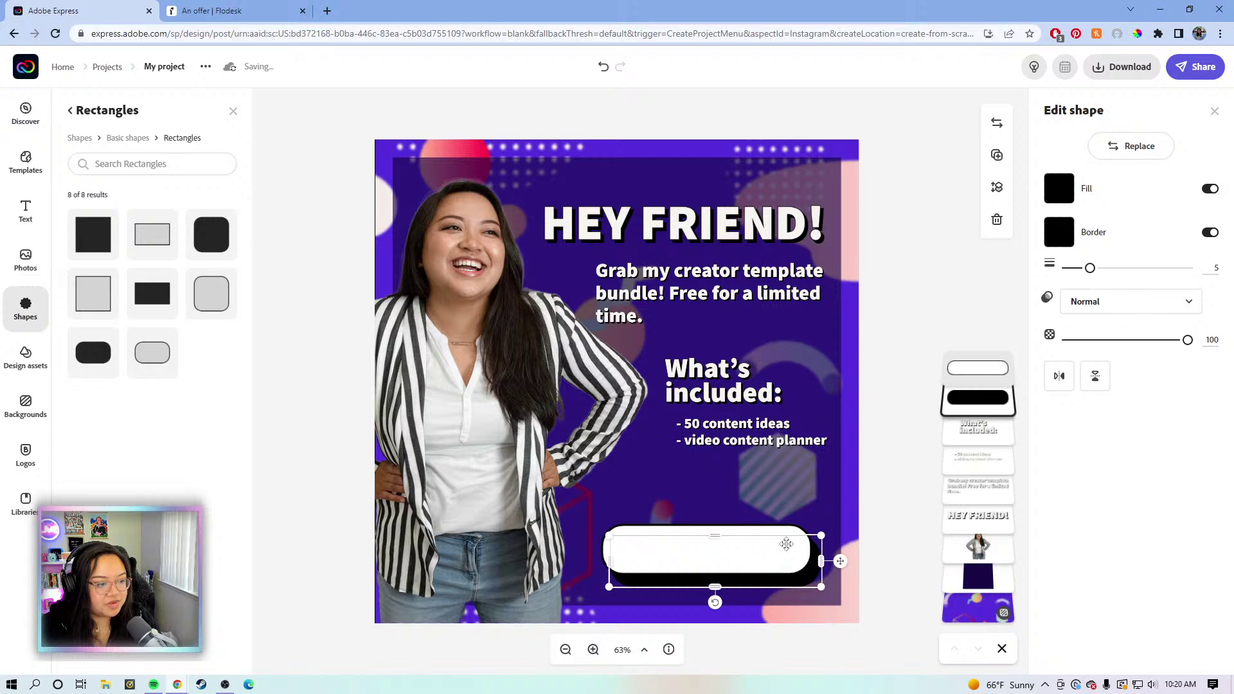
key("Left")
key("Left")
key("Left")
key("Left")
key("Left")
key("Left")
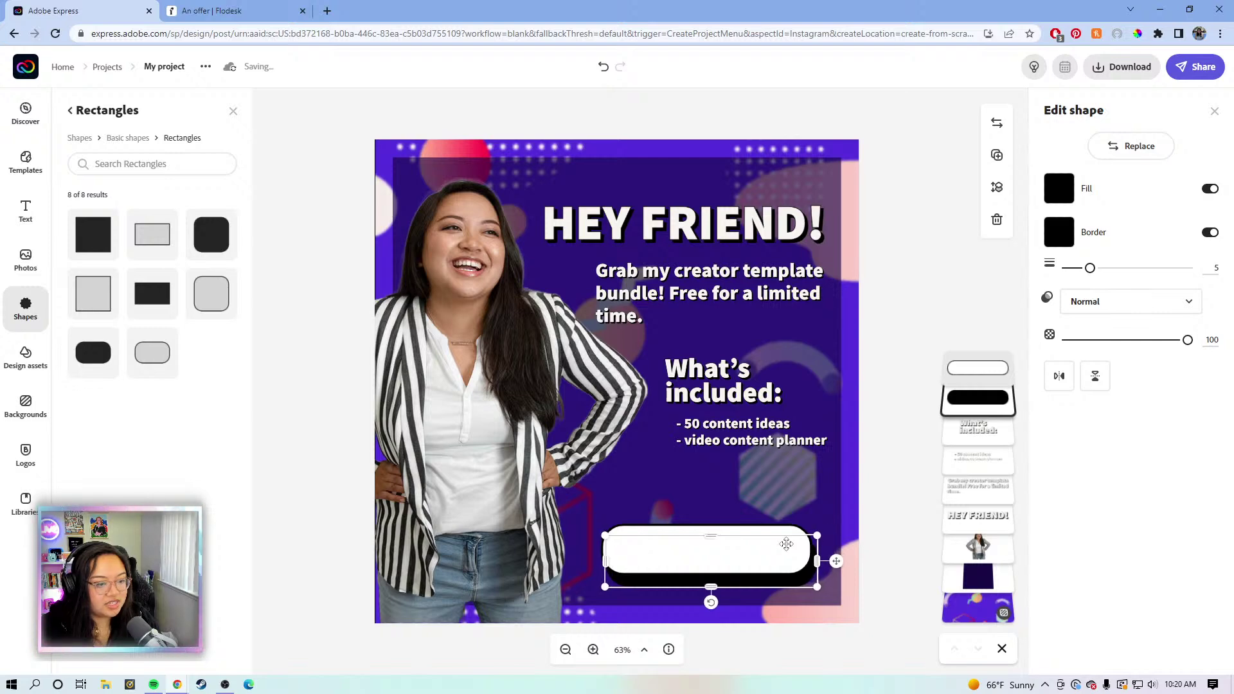
key("Up")
key("Up")
key("Up")
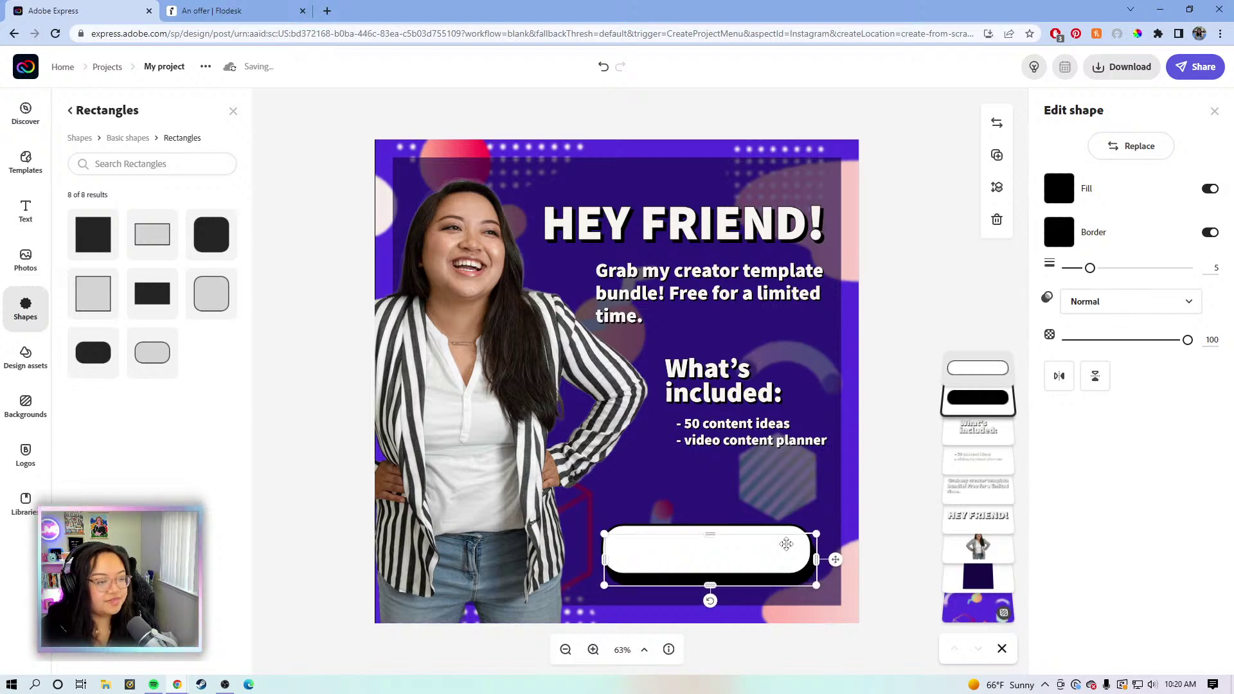
left_click(950, 283)
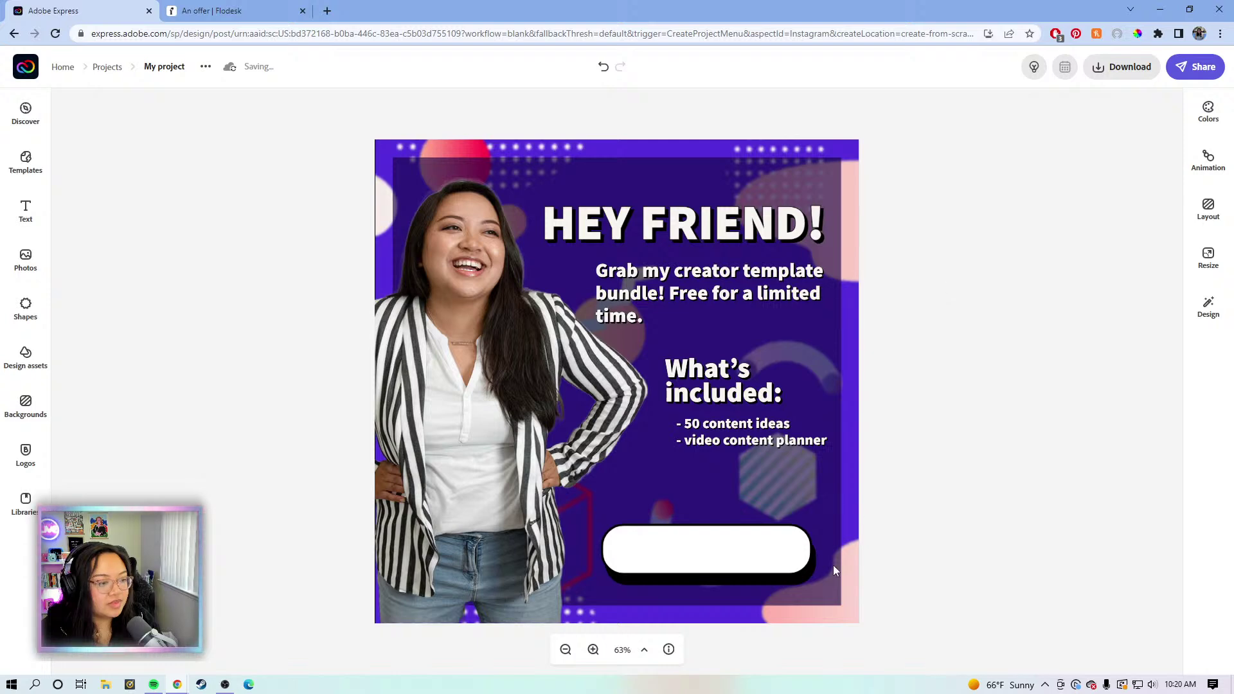
- Nudge the black shadow shape a little further up to tighten the gap beneath the white button
left_click(809, 577)
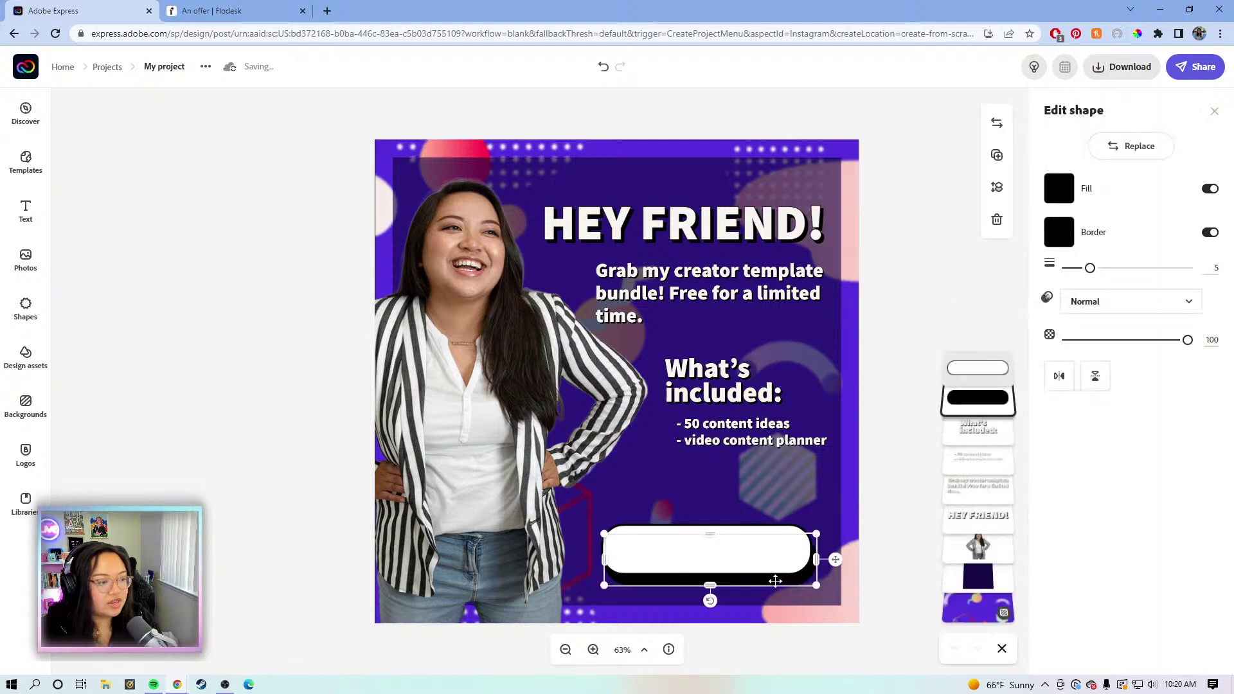
key("Up")
key("Up")
key("Up")
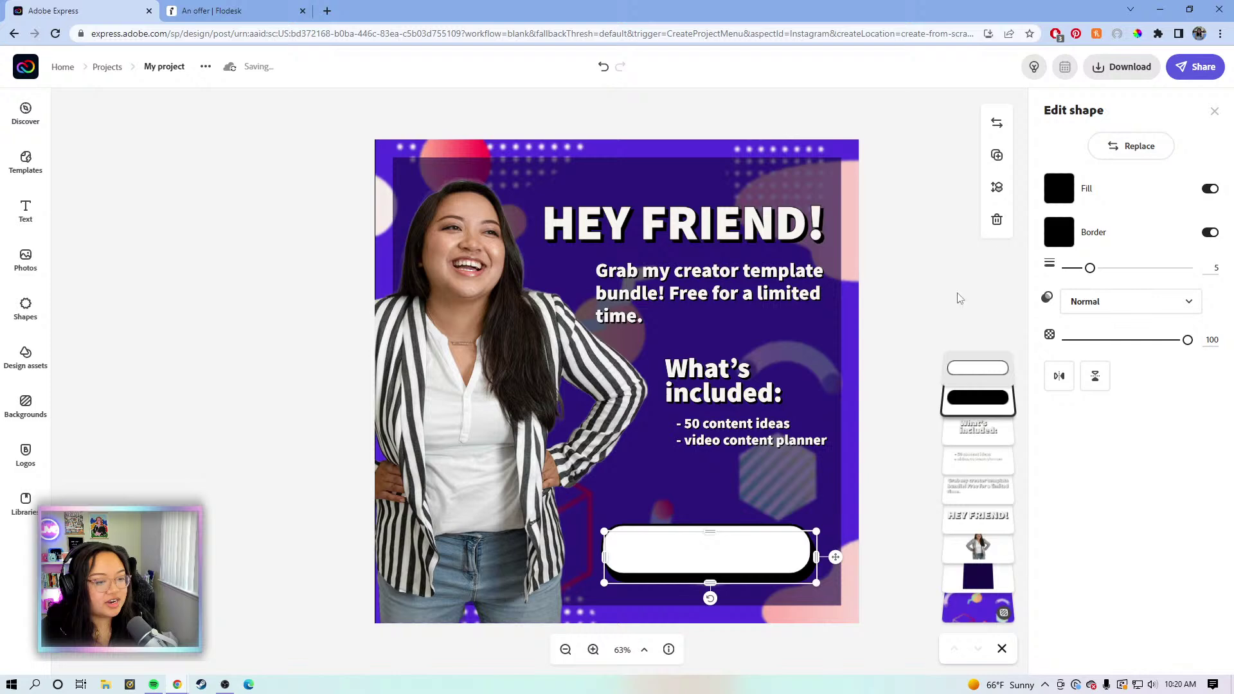
left_click(909, 365)
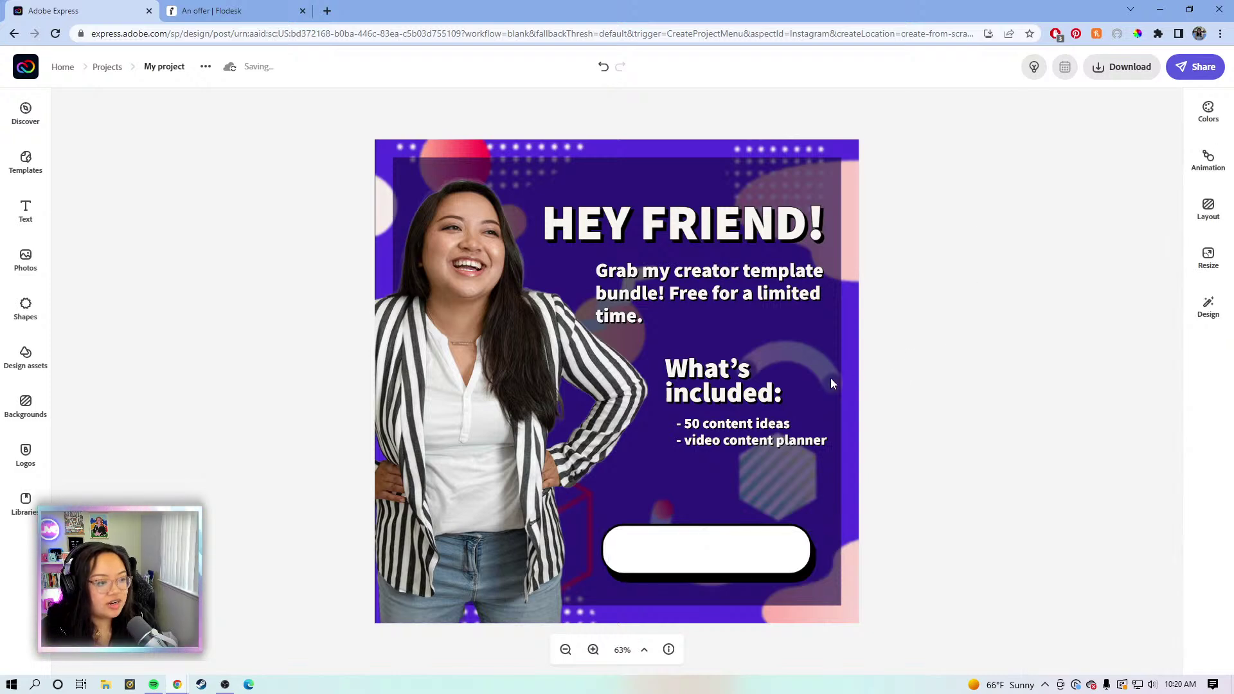
- Duplicate the "Grab my creator template bundle!" text and move the copy down to just above the white button
left_click(733, 293)
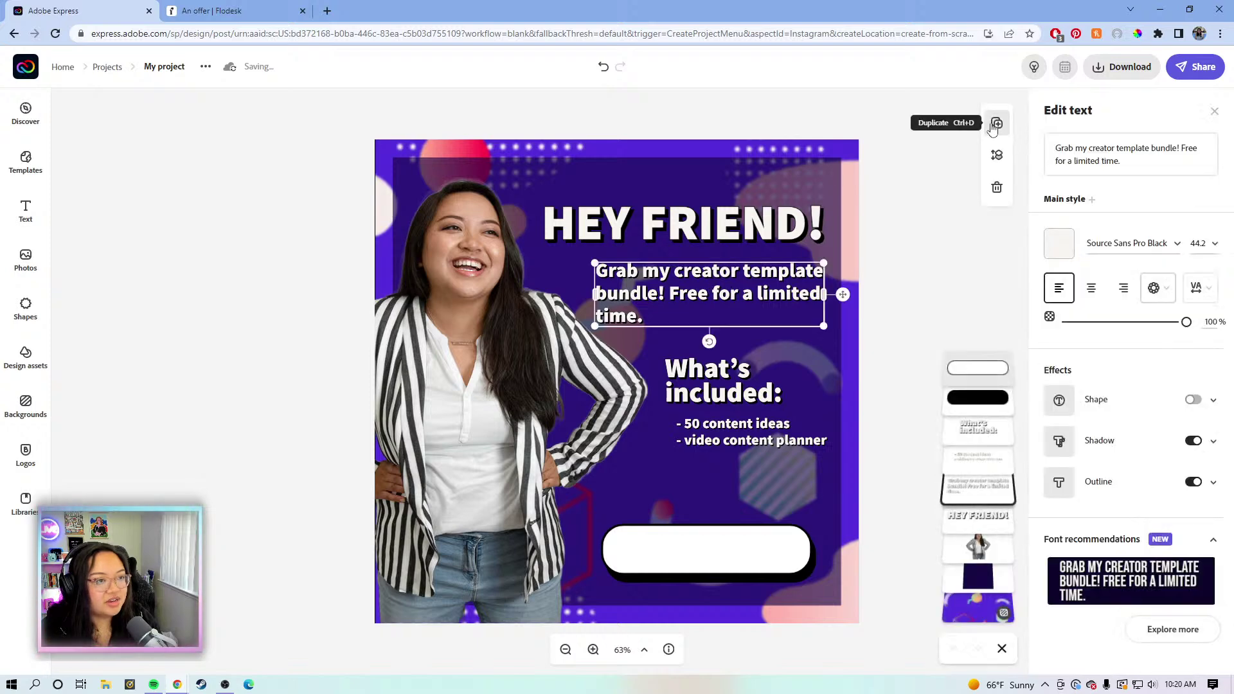
left_click(994, 126)
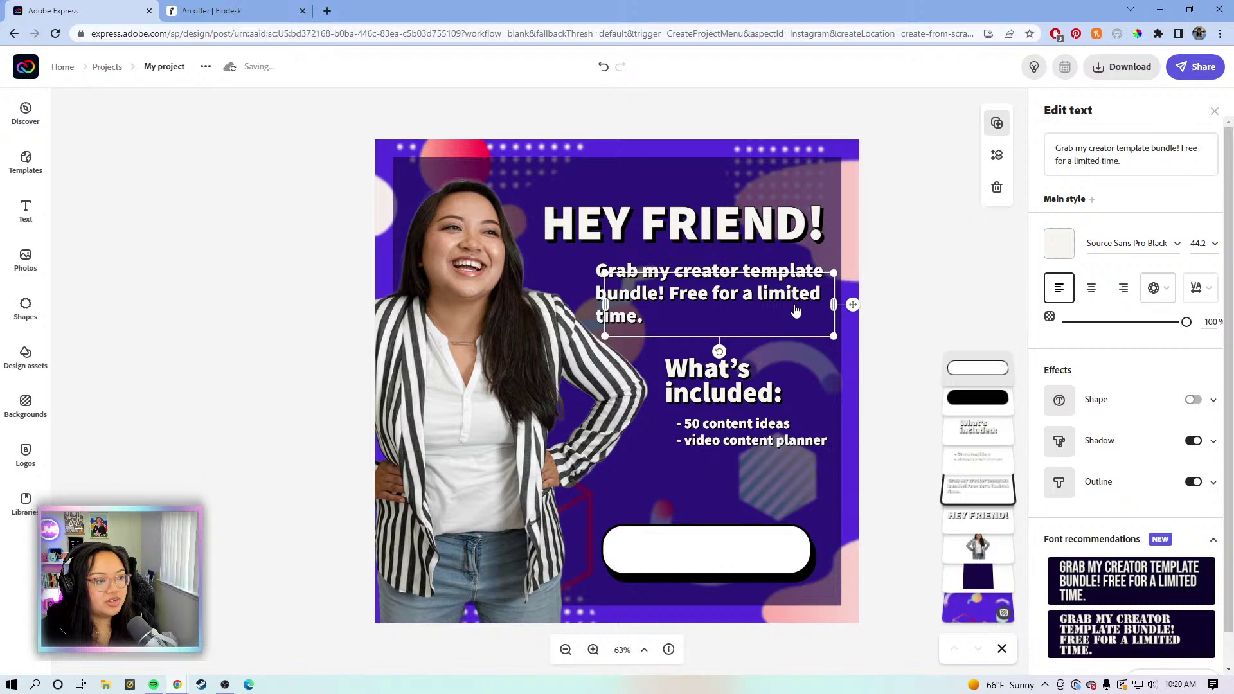
left_click_drag(795, 309, 773, 486)
- Replace the copied offer text with "Download"
left_click(1095, 154)
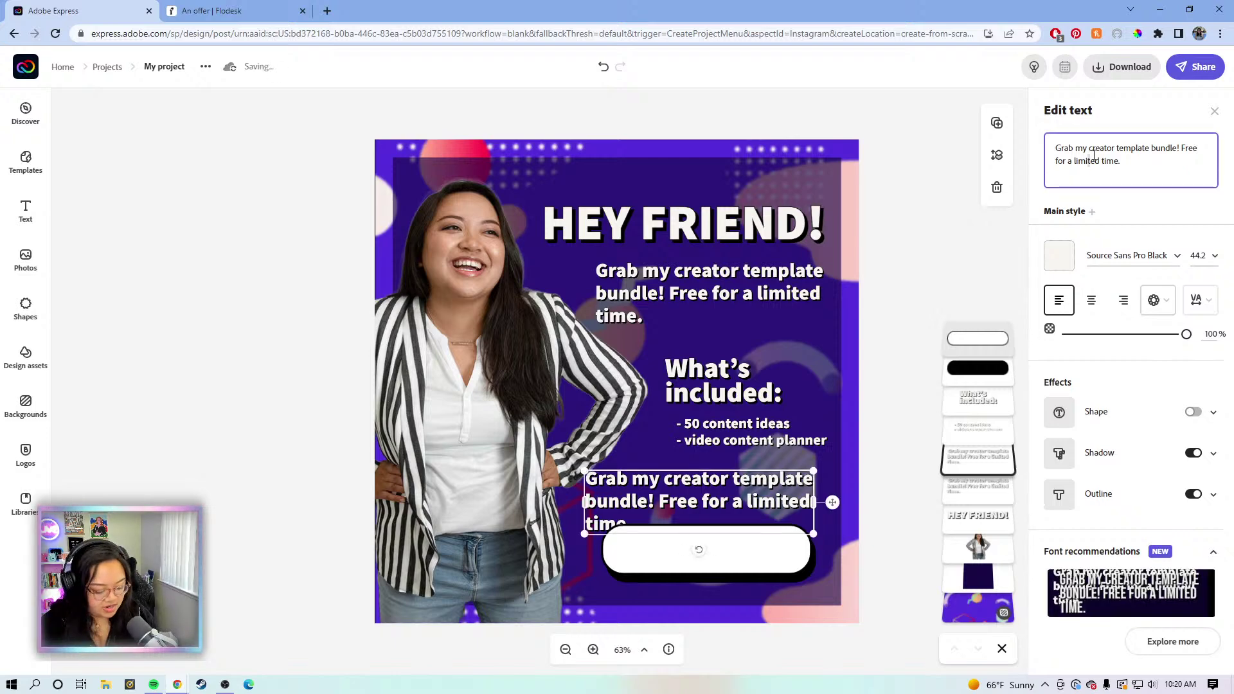
key("ctrl+a")
type("\\Dow")
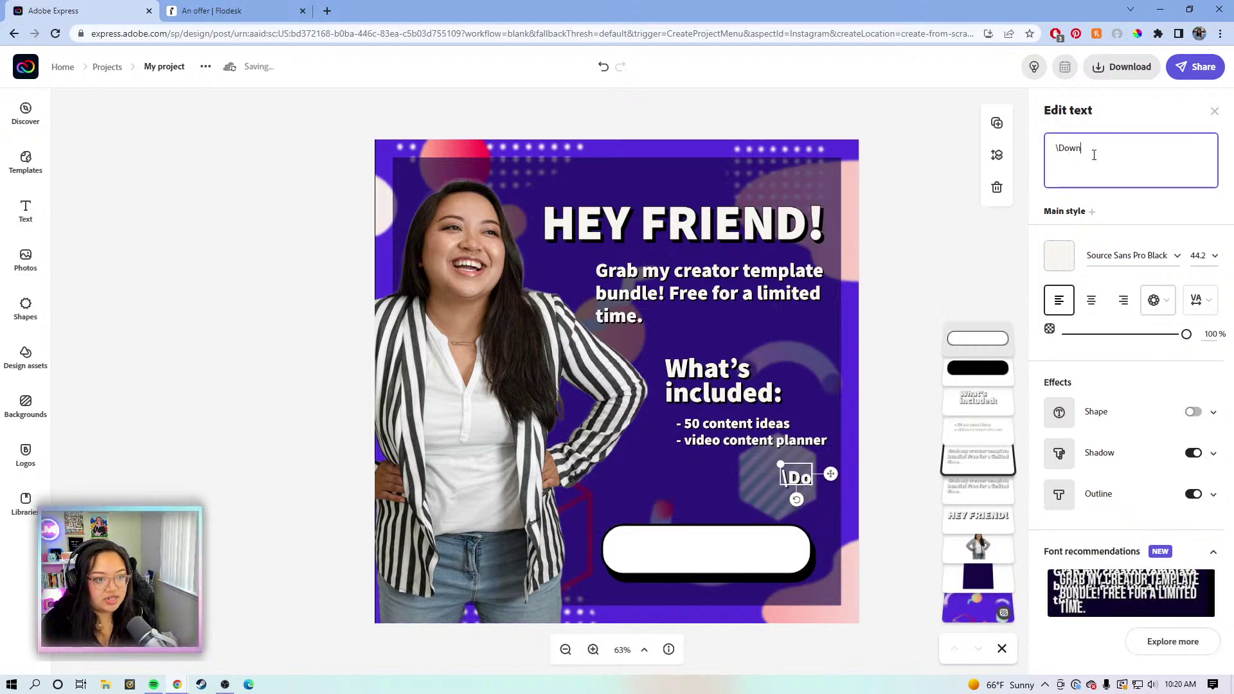
key("BackSpace")
key("BackSpace")
key("BackSpace")
key("BackSpace")
type("d")
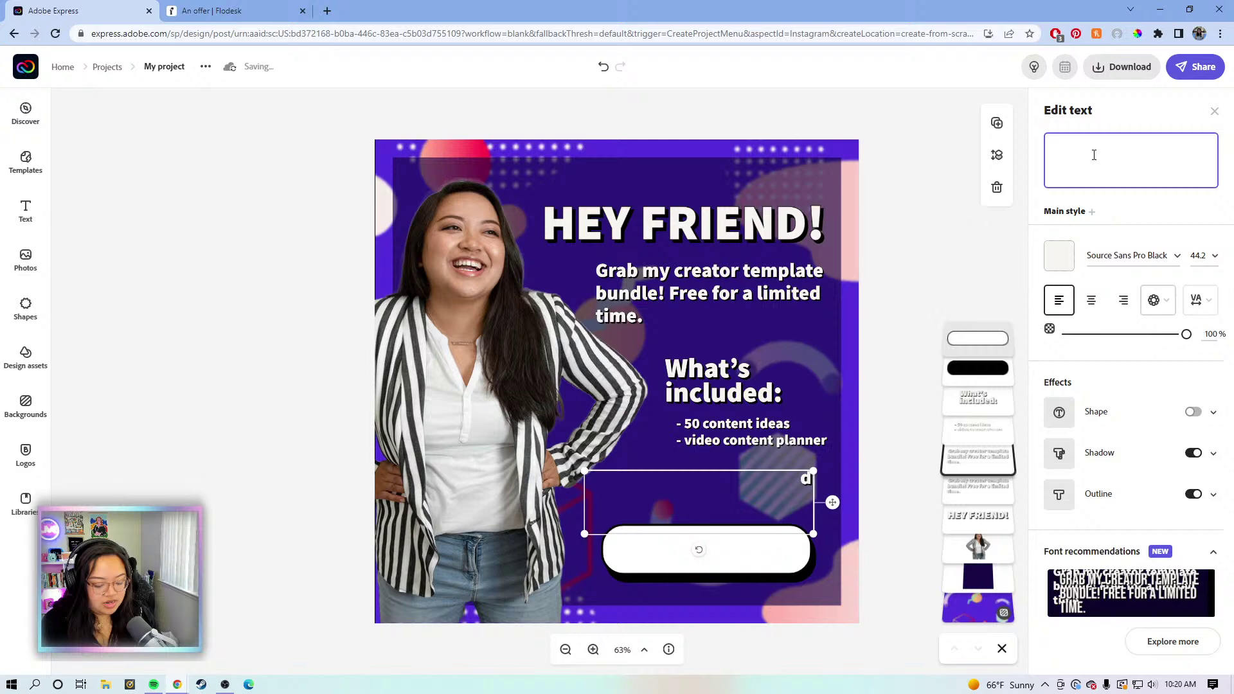
type("ownload")
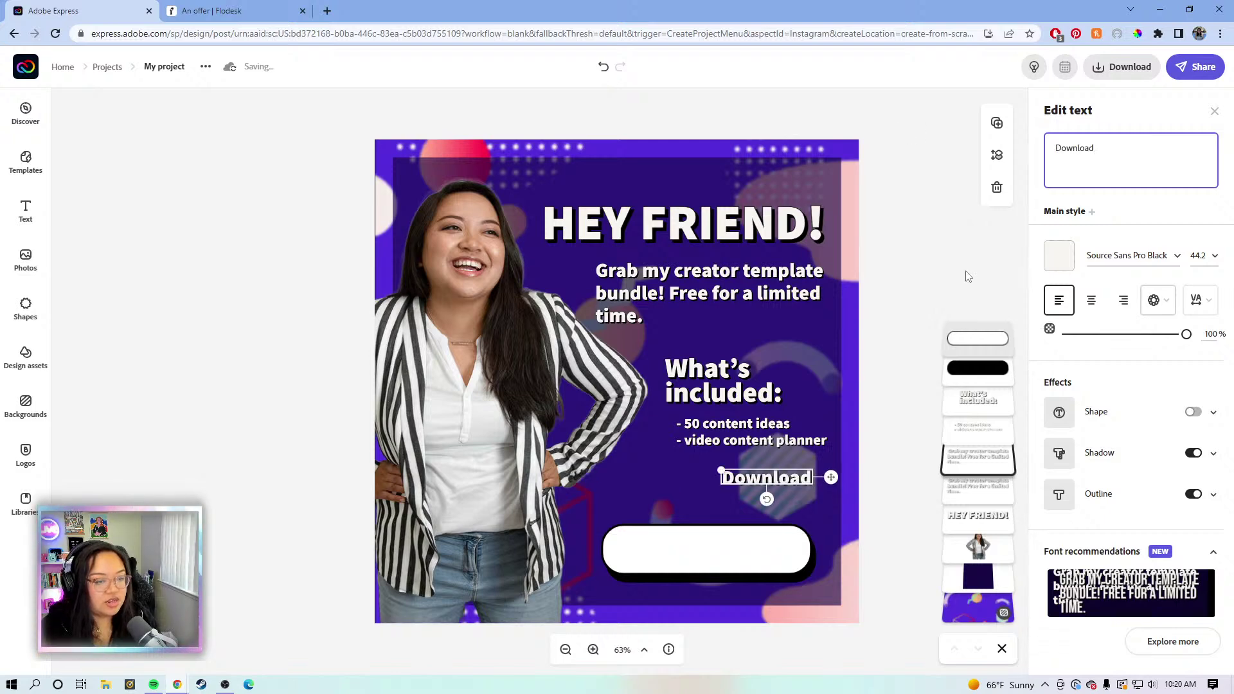
- Turn off the button label's shadow and change its text to all-caps "DOWNLOAD"
left_click(1193, 454)
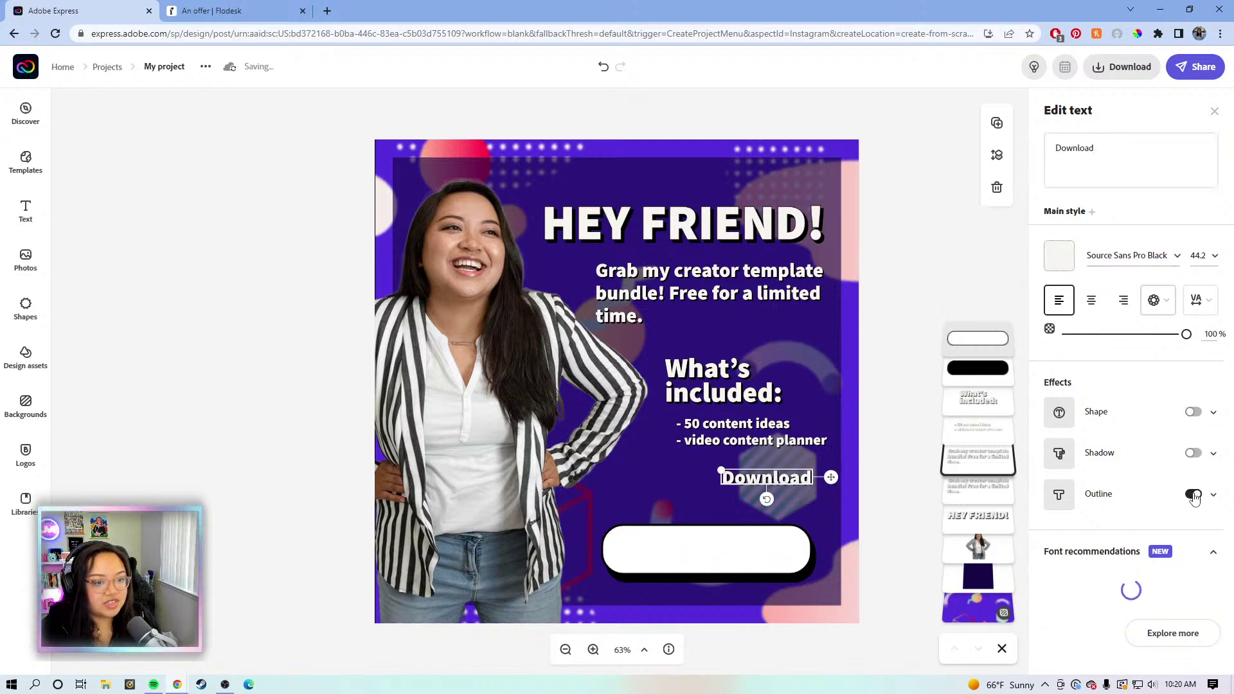
left_click(1119, 147)
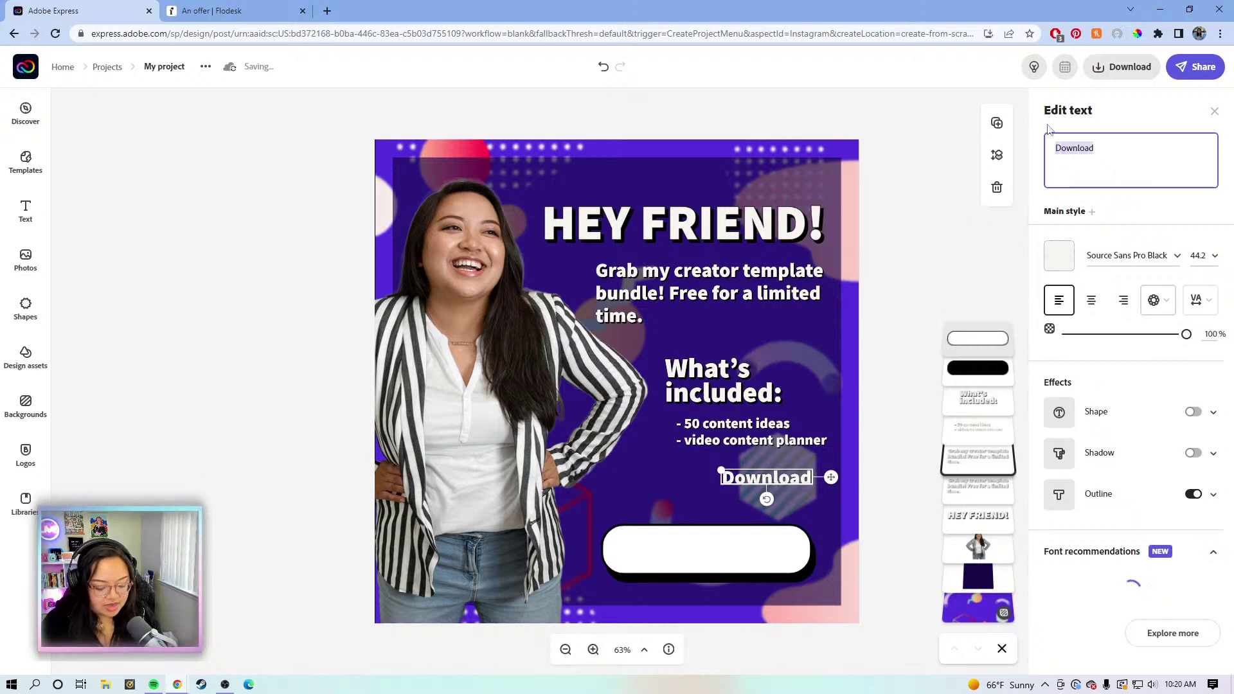
type("DOWNLOAD")
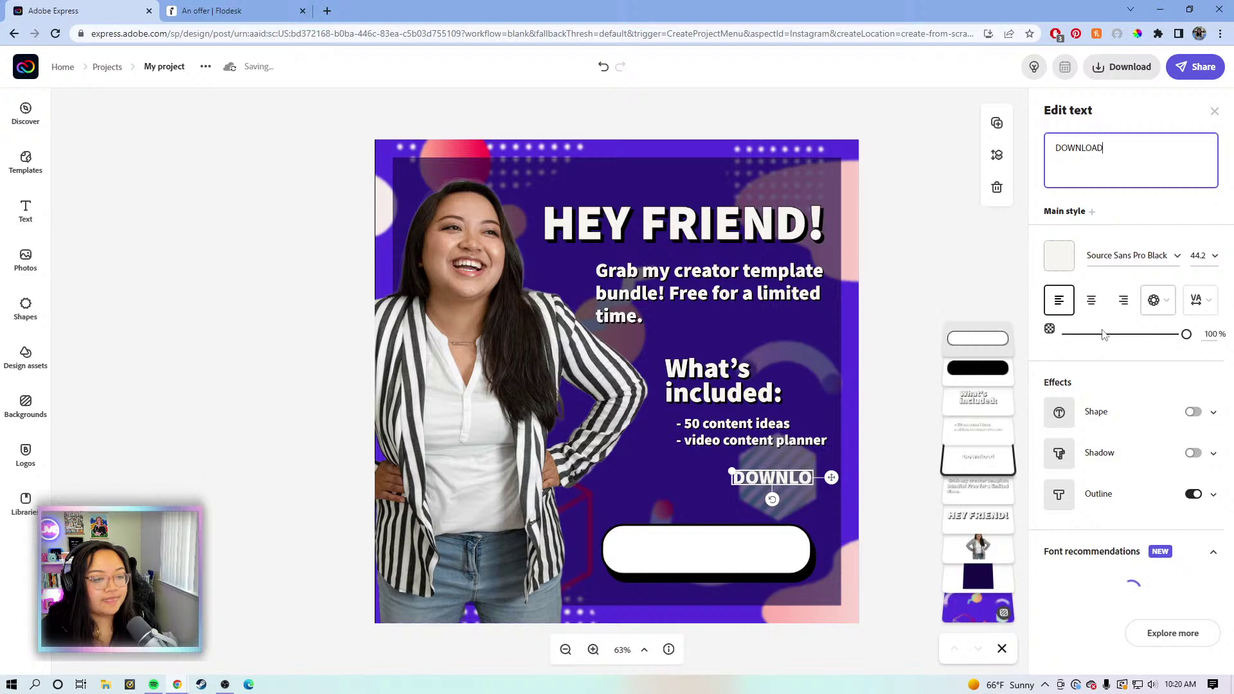
- Recolor the "DOWNLOAD" label black (#000000), bring it to the front and centre it on the white button
left_click(1070, 257)
left_click(1074, 389)
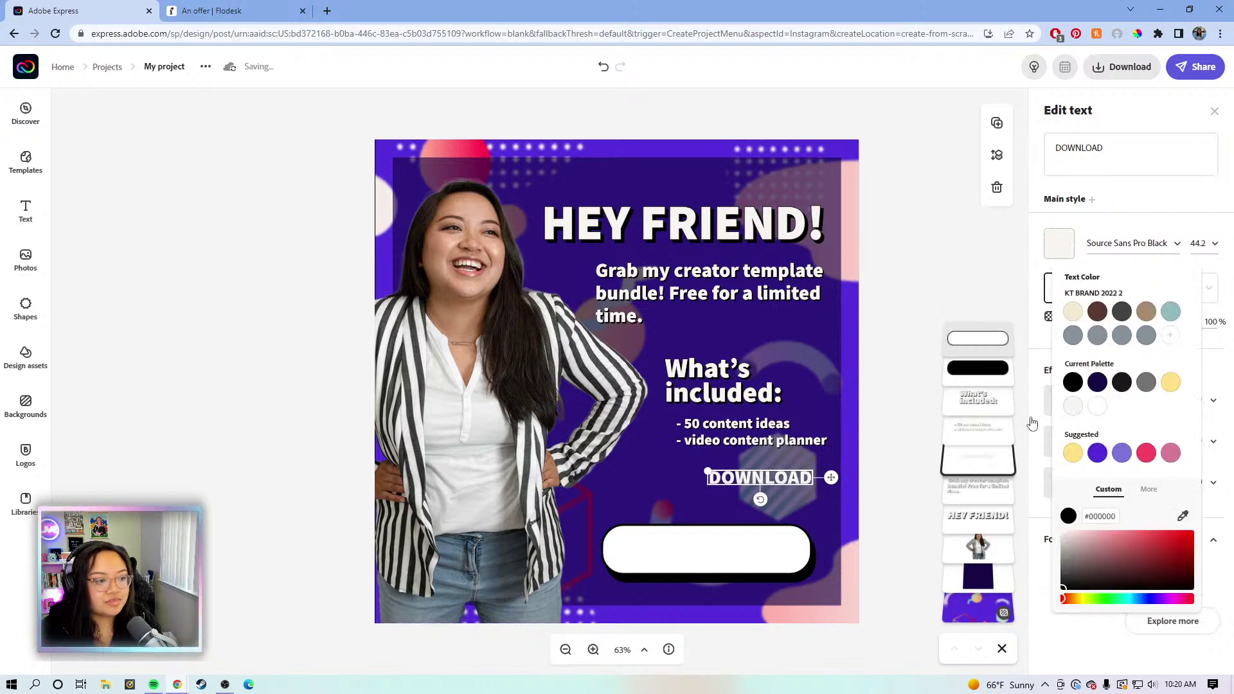
left_click_drag(832, 476, 775, 497)
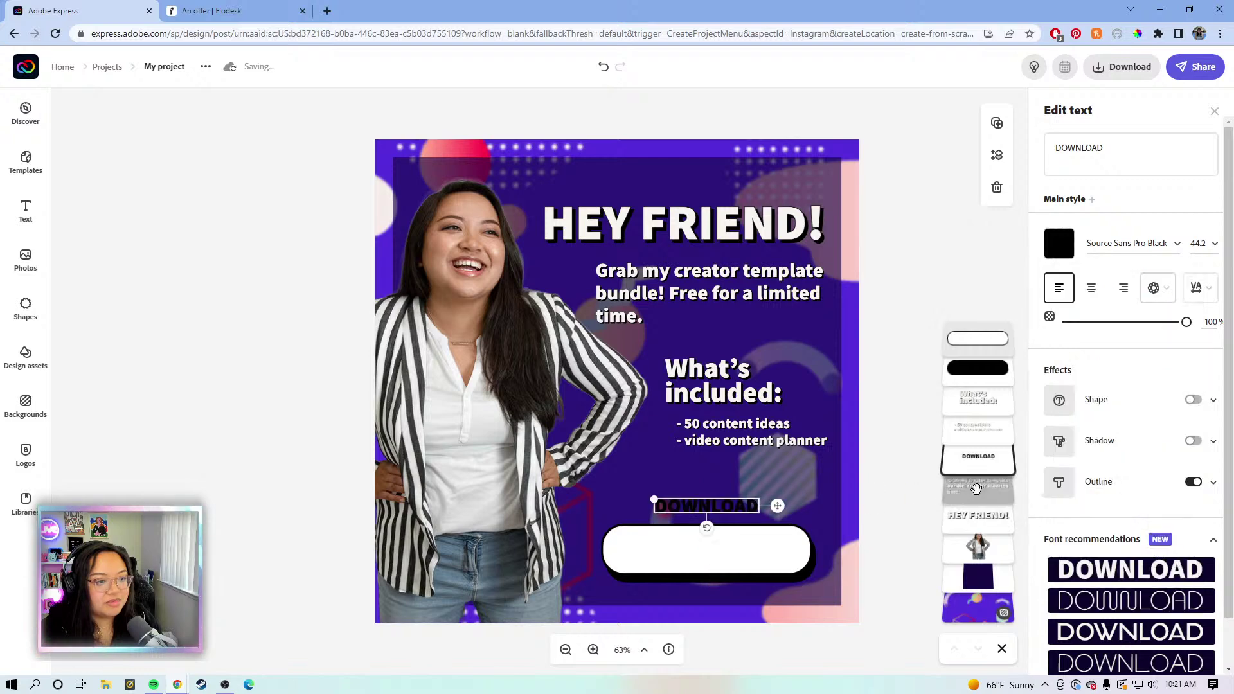
left_click_drag(976, 488, 969, 333)
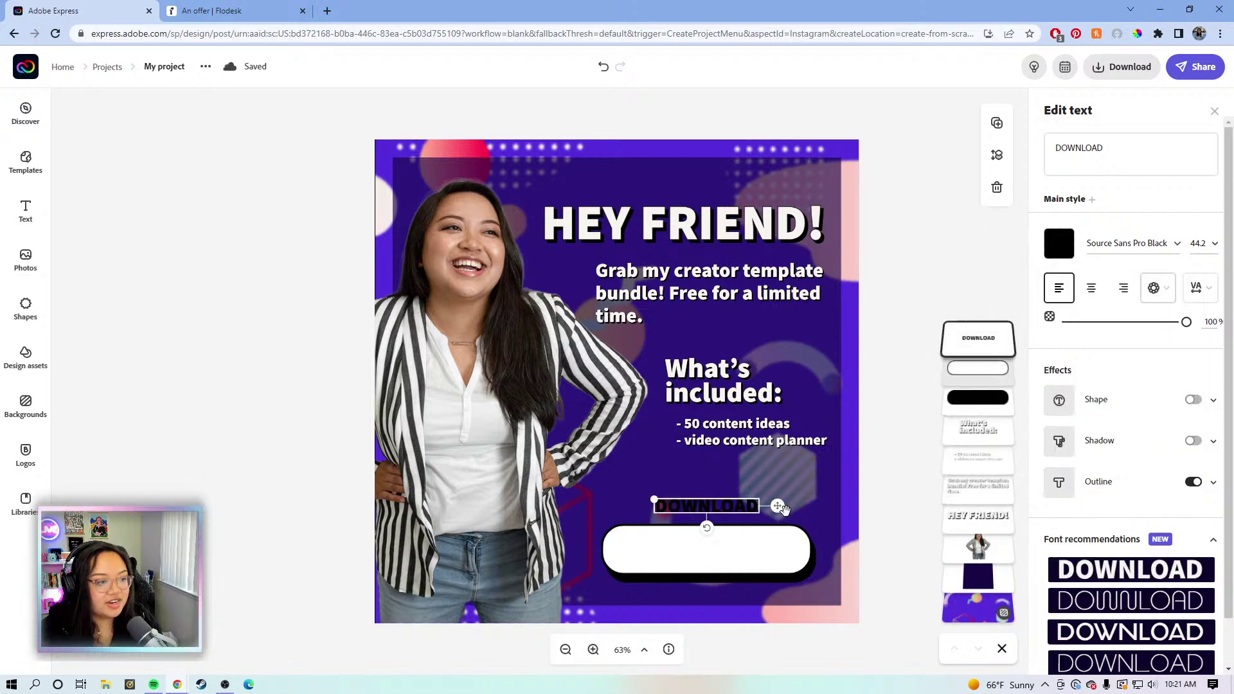
left_click_drag(778, 506, 777, 550)
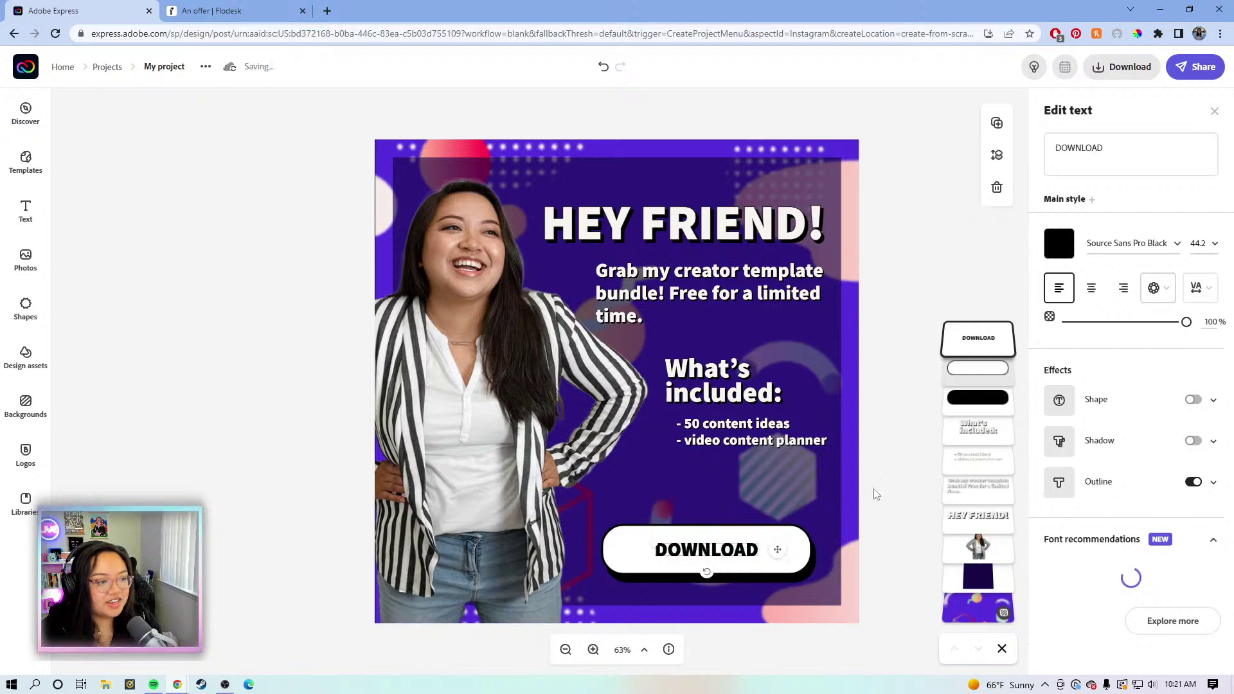
- Download the finished design to the Desktop as a PNG named "EMAIL GRAPHIC"
left_click(1126, 69)
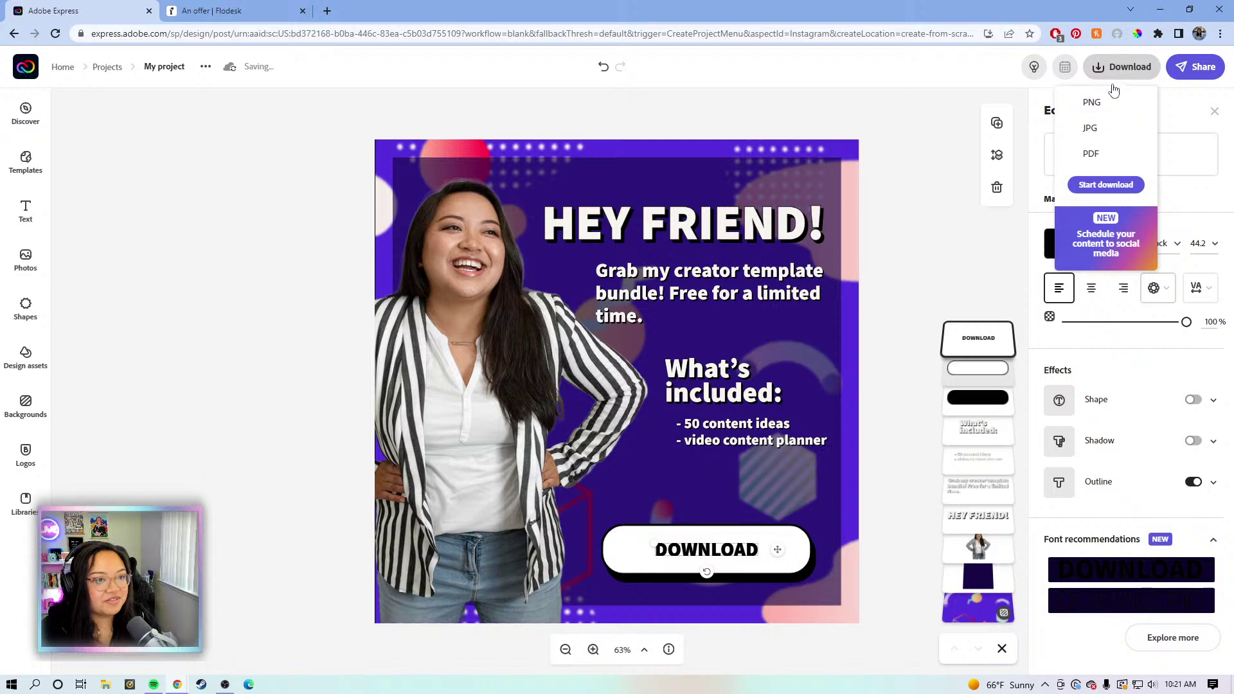
left_click(1124, 188)
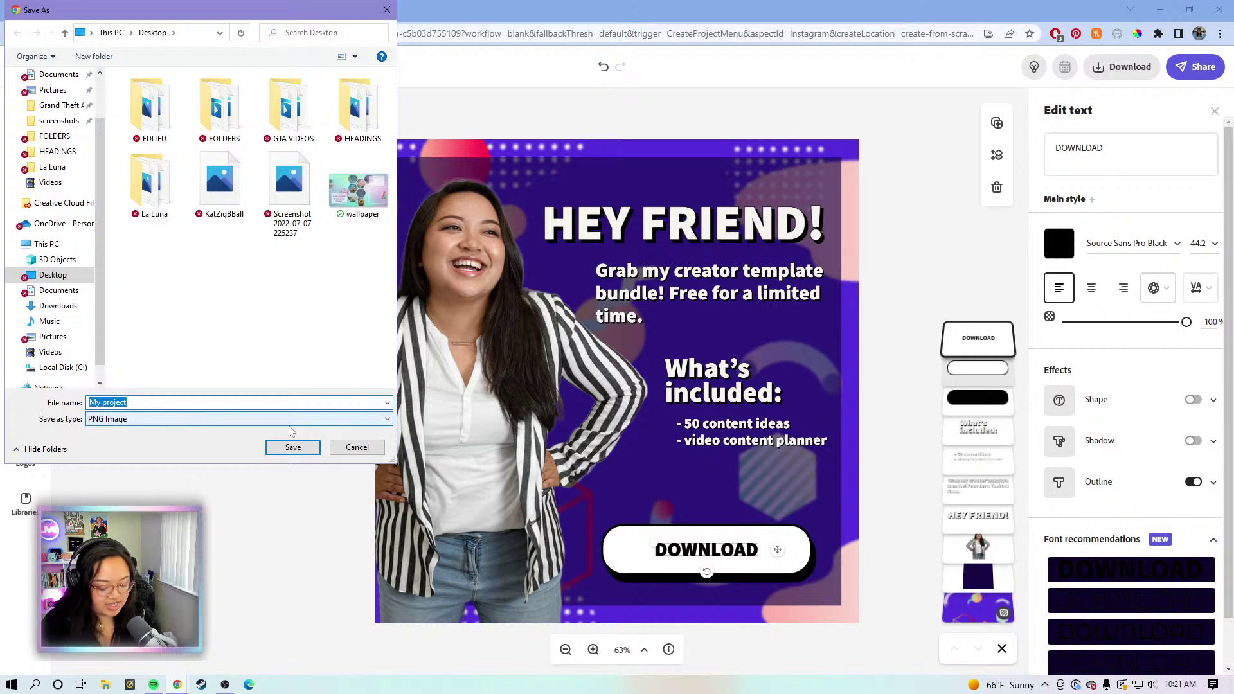
type("EMAIL GRAPHI")
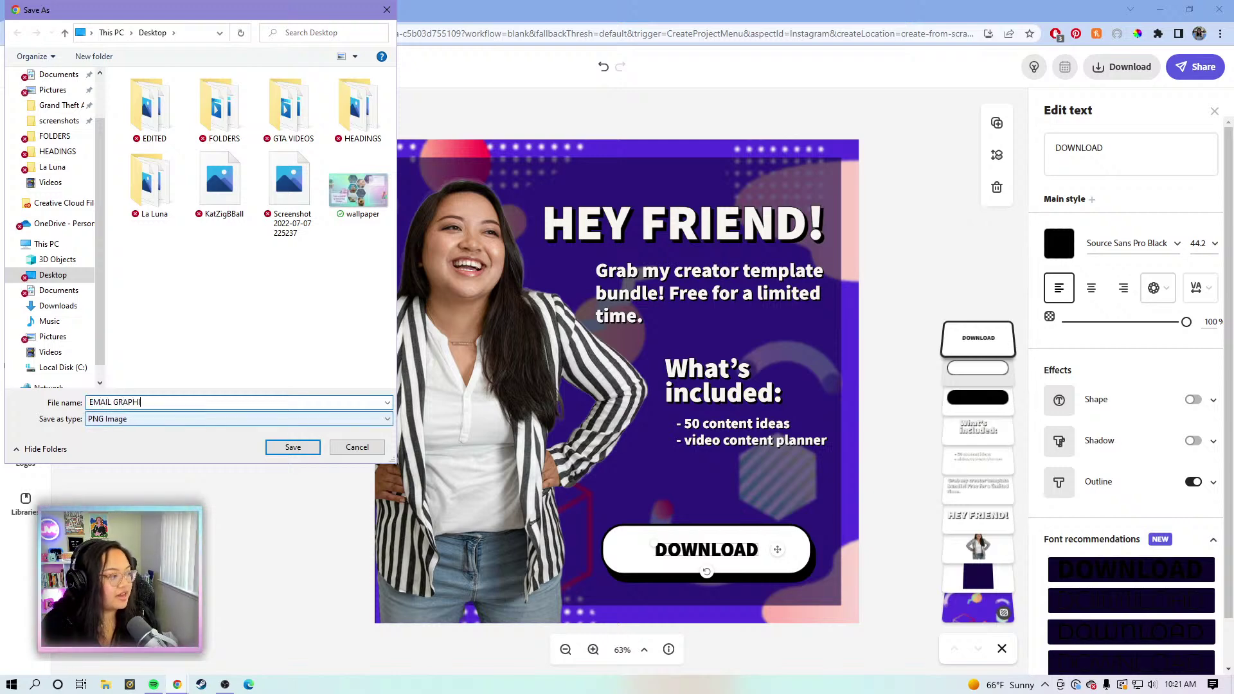
type("C")
key("Return")
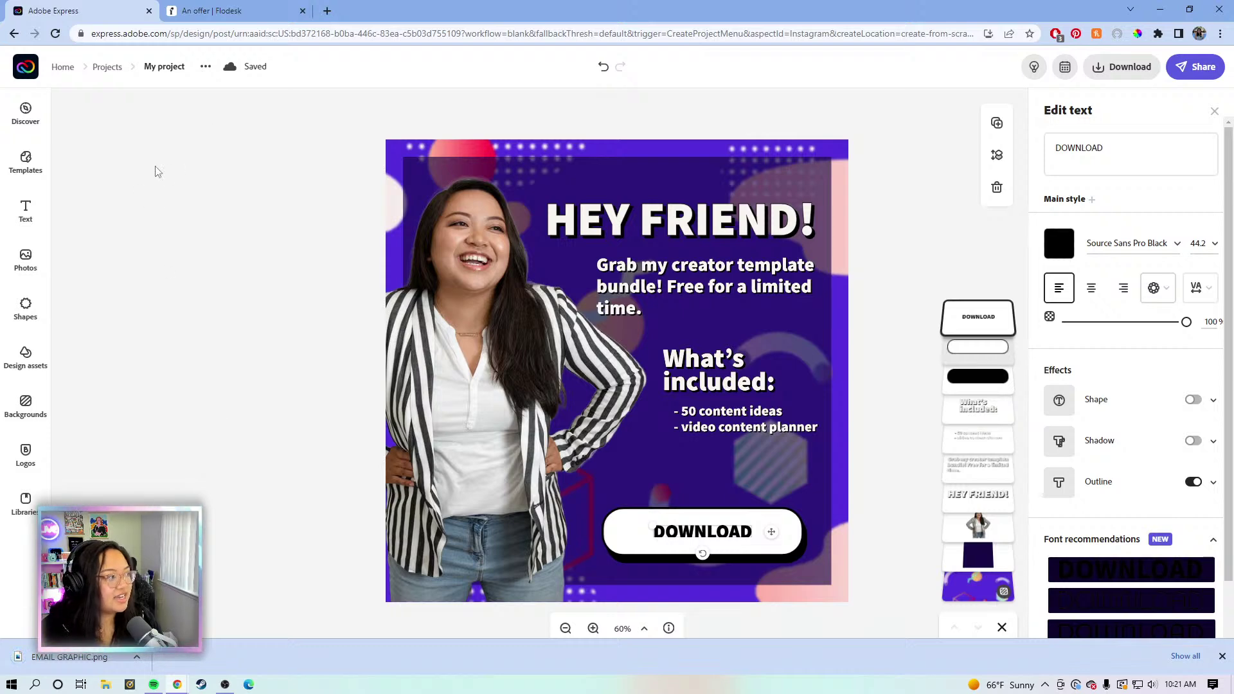
- Return to the Adobe Express home page and open the Combine files quick action for PDFs
left_click(23, 63)
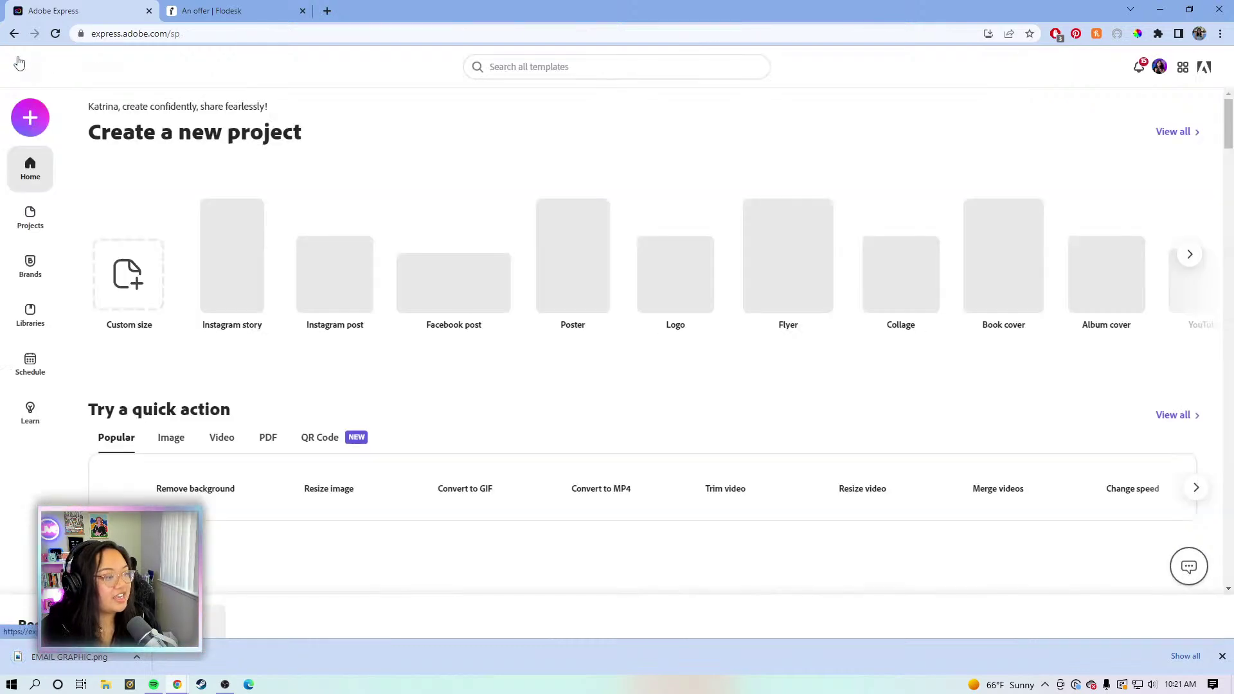
left_click(1223, 656)
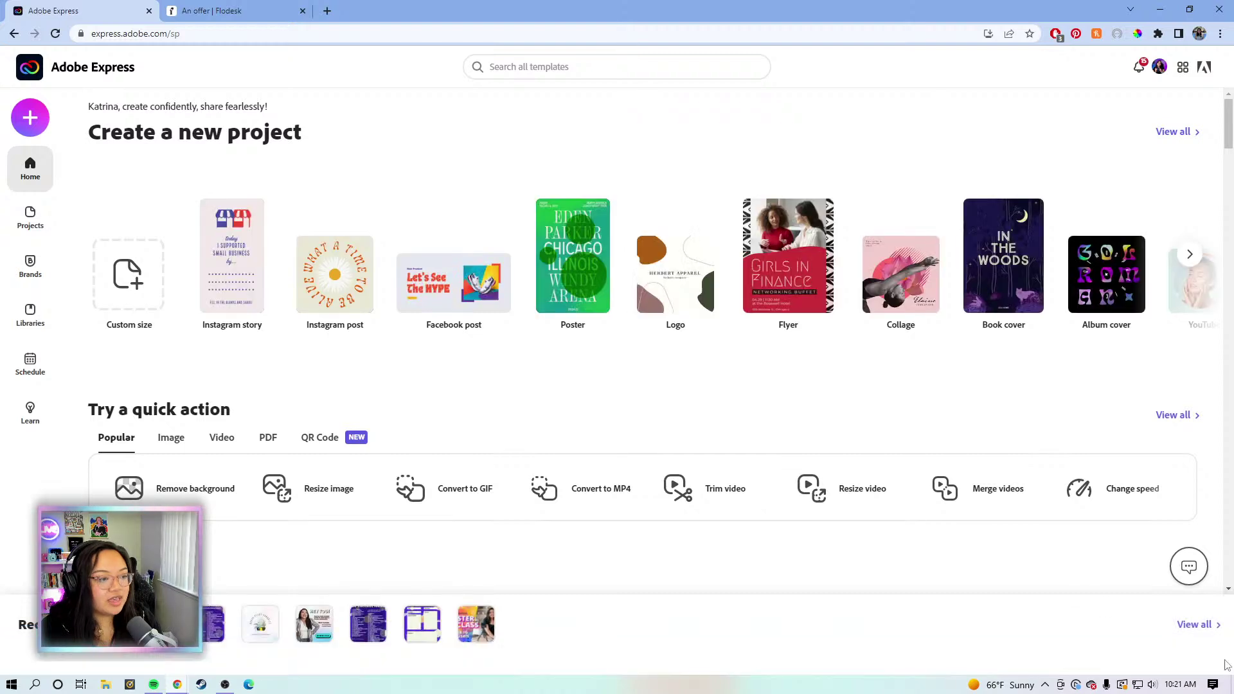
left_click(267, 442)
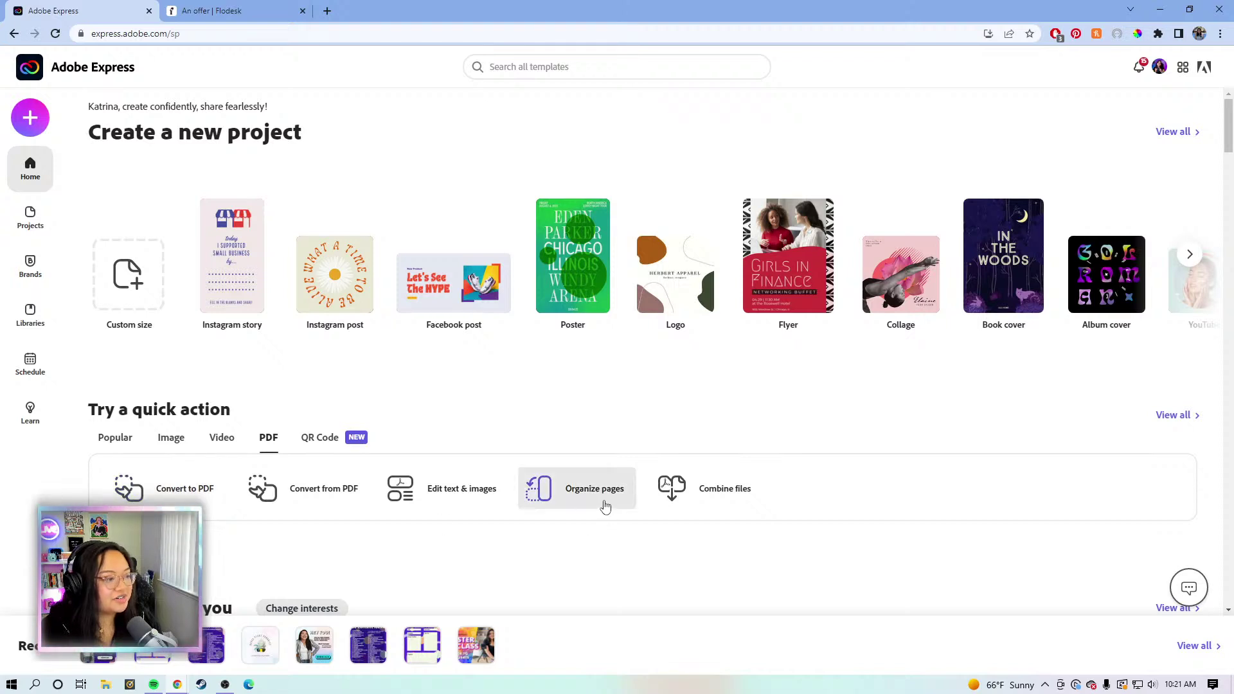
left_click(697, 499)
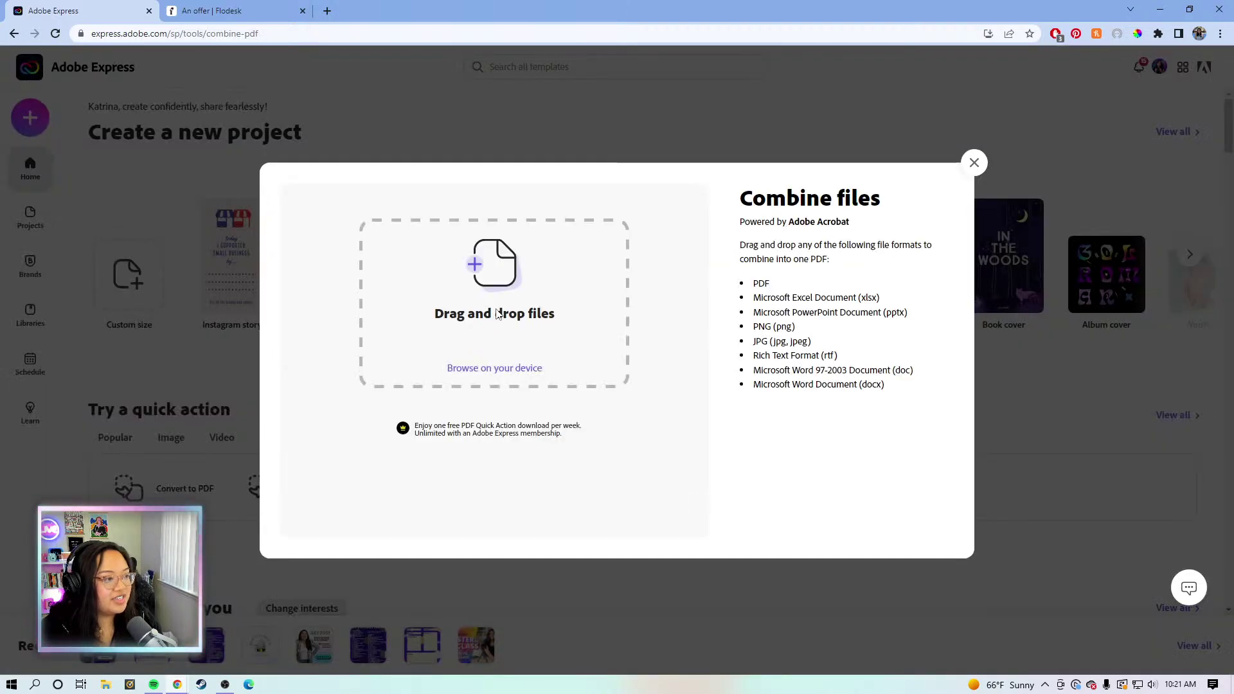
- Upload the "50 Content Ideas" and "Video Content Planner" PDFs from the Desktop for combining
left_click(515, 367)
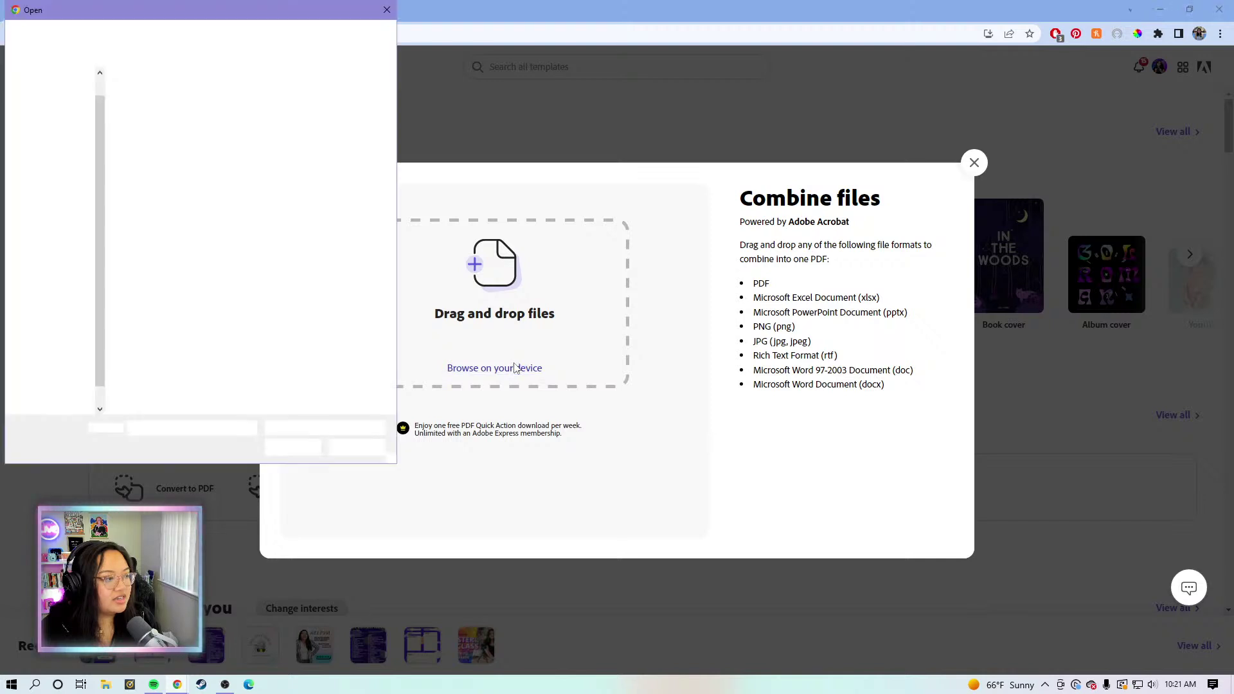
left_click(113, 32)
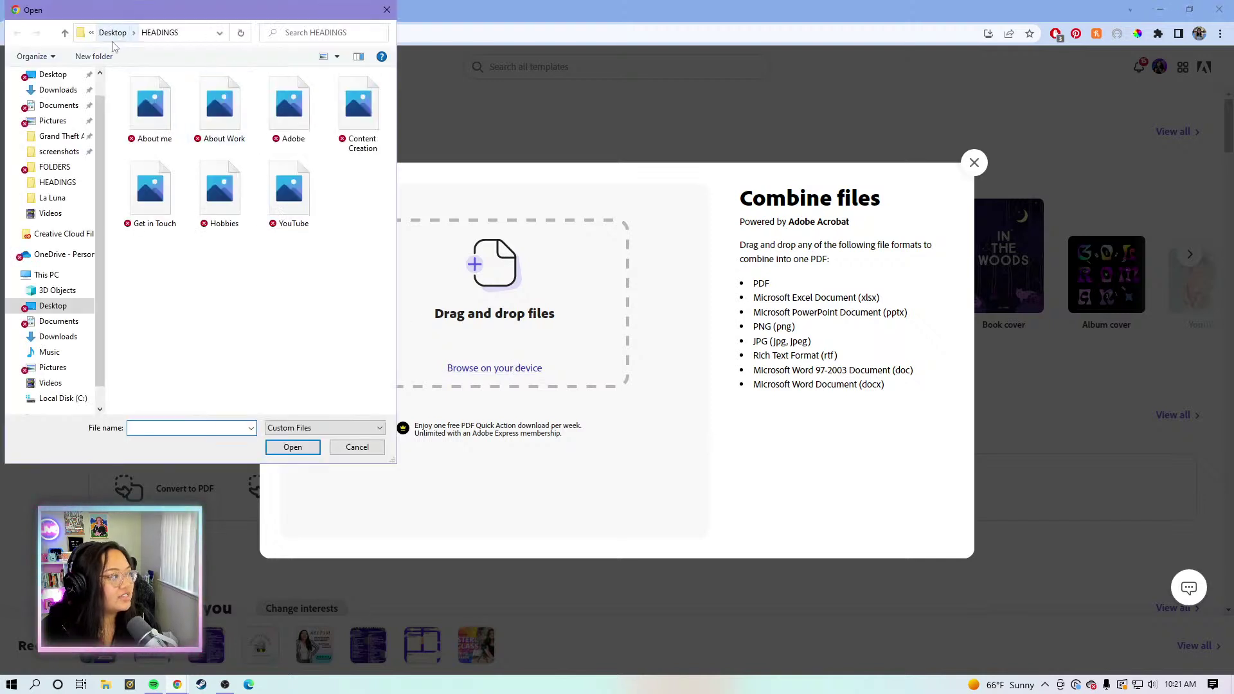
left_click(219, 187)
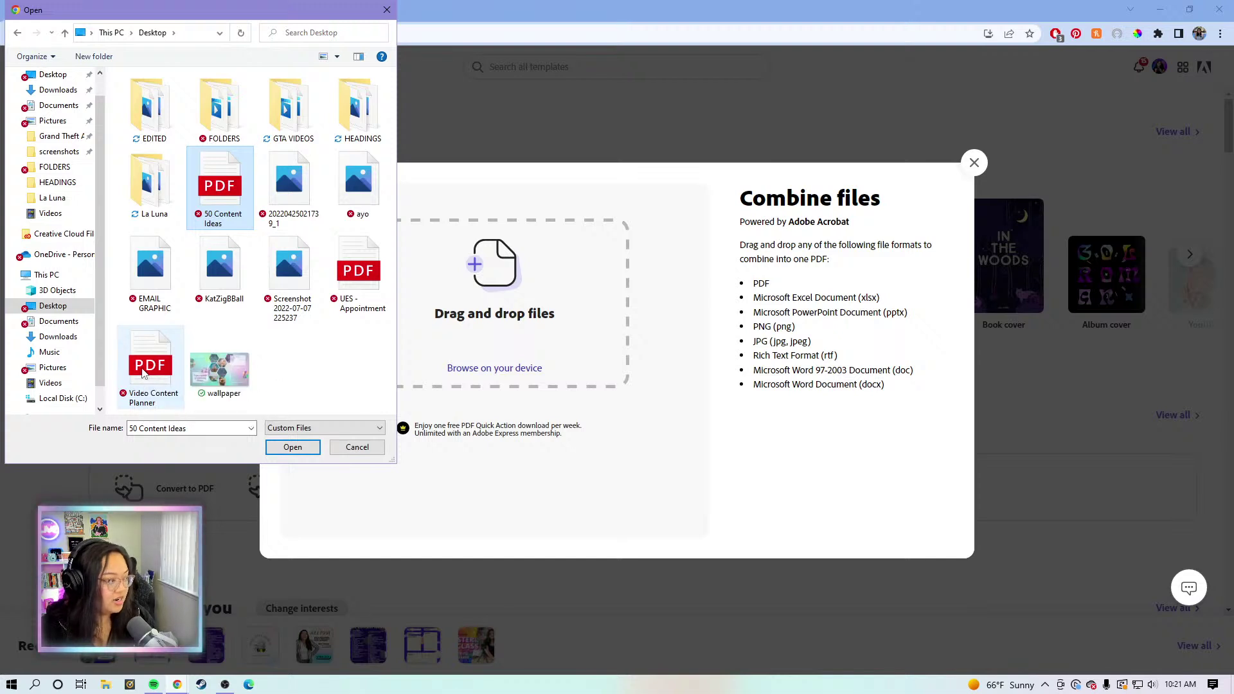
left_click(152, 377, "ctrl")
left_click_drag(152, 377, 622, 437)
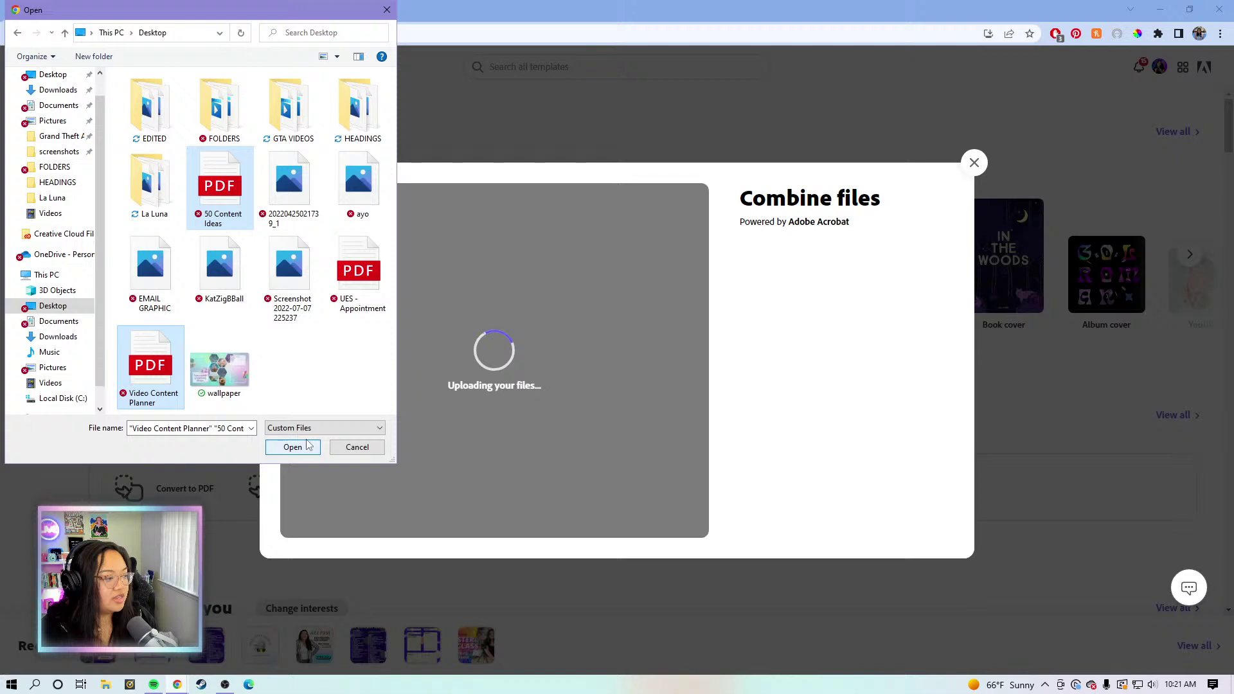
left_click(387, 10)
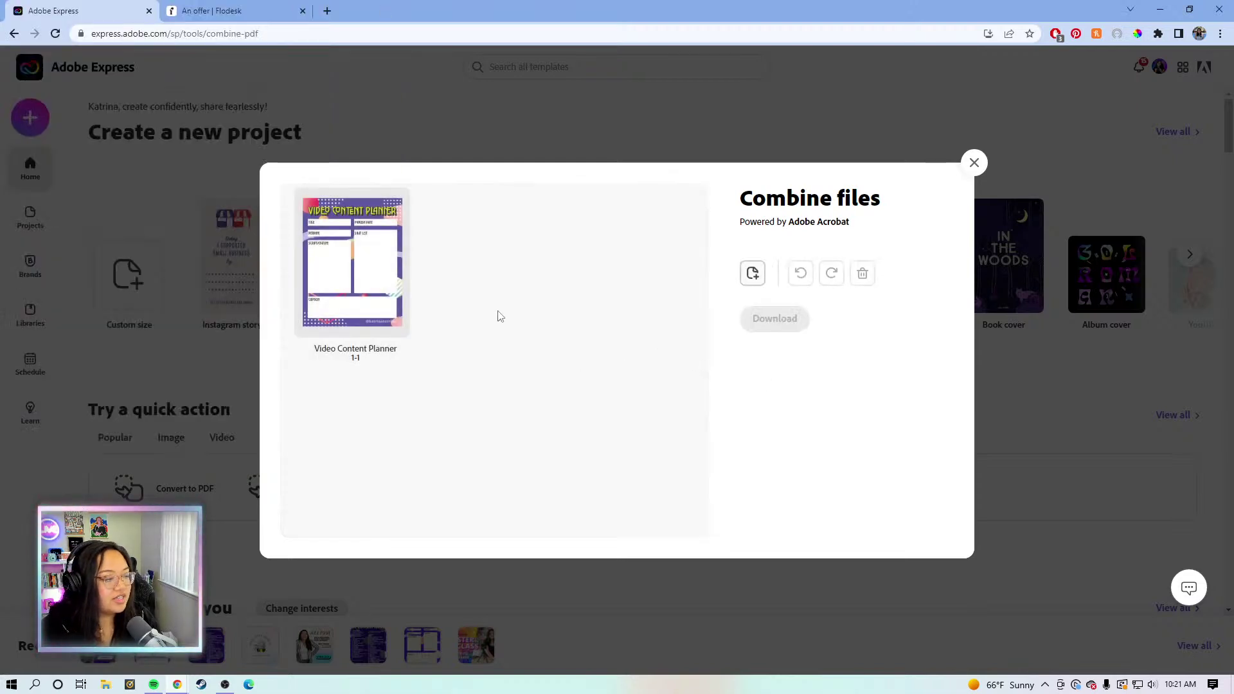
- Download the combined PDF to the Desktop as "Content Creator Bundle" and close the confirmation dialog
left_click(338, 278)
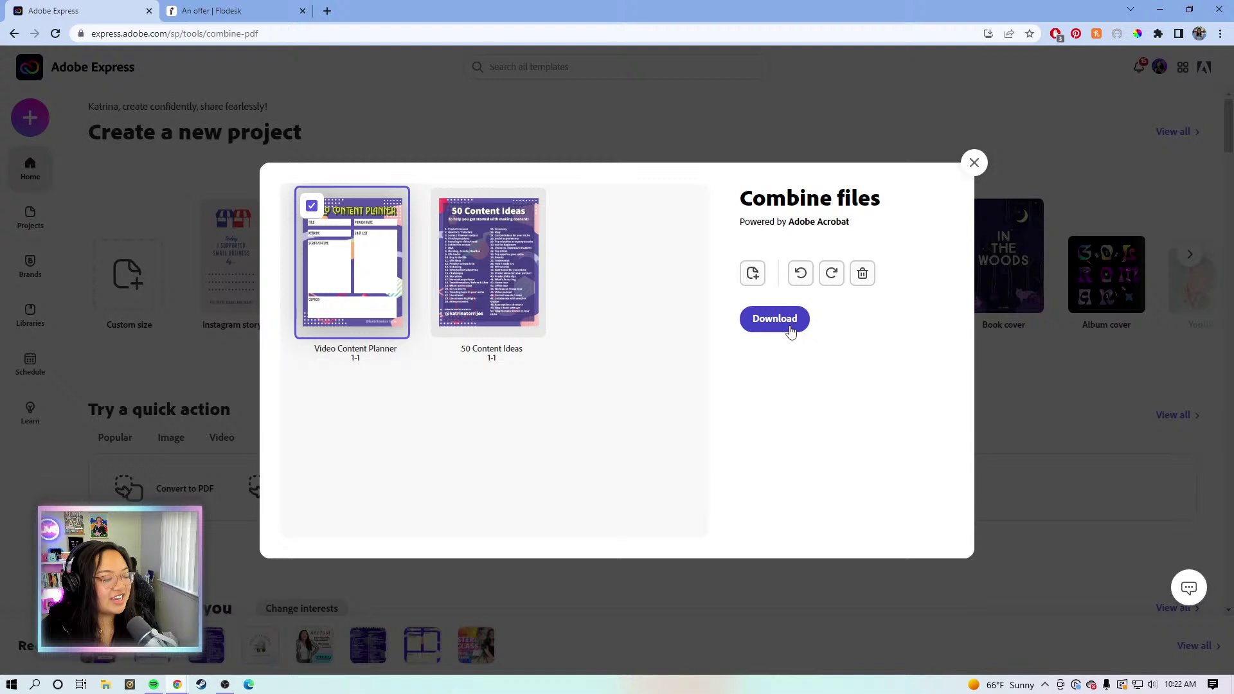
left_click(766, 324)
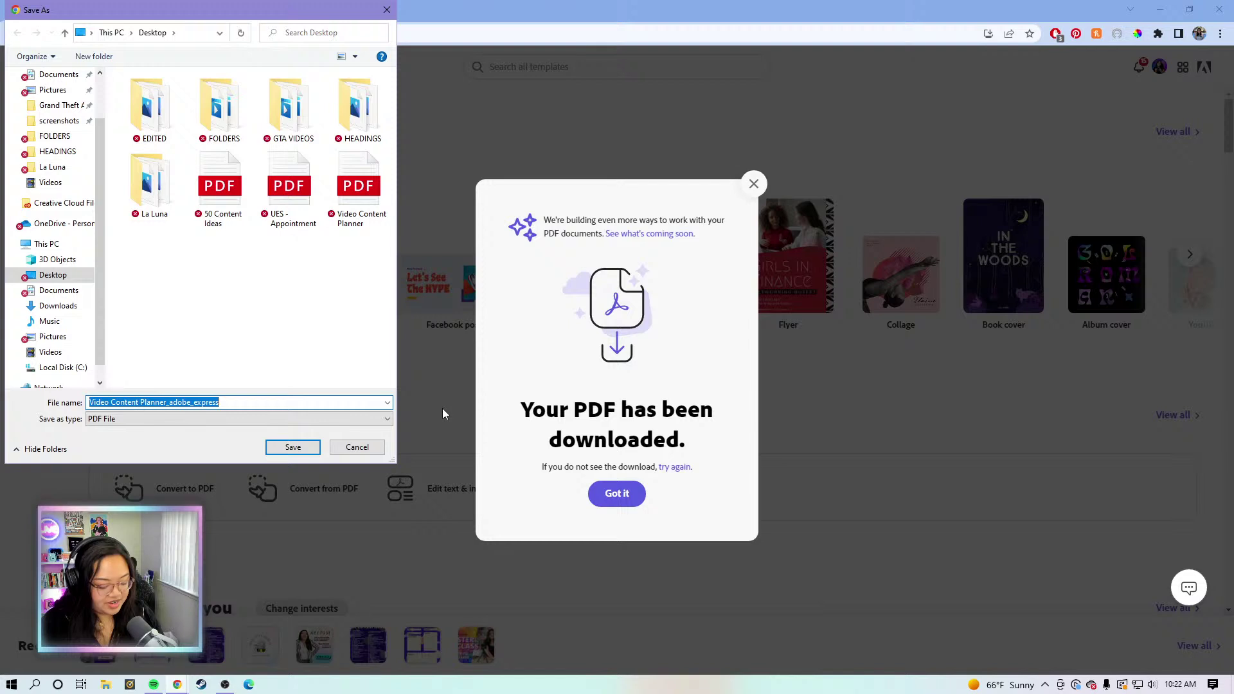
type("Content Creat")
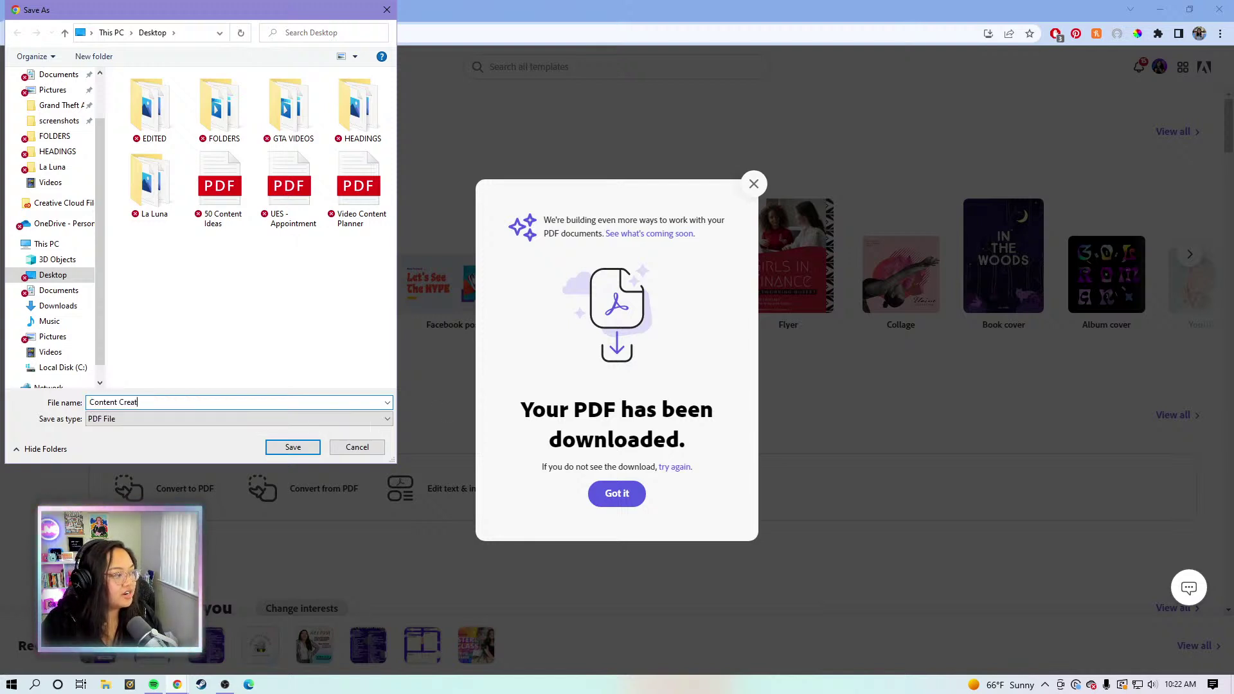
type("e")
key("Return")
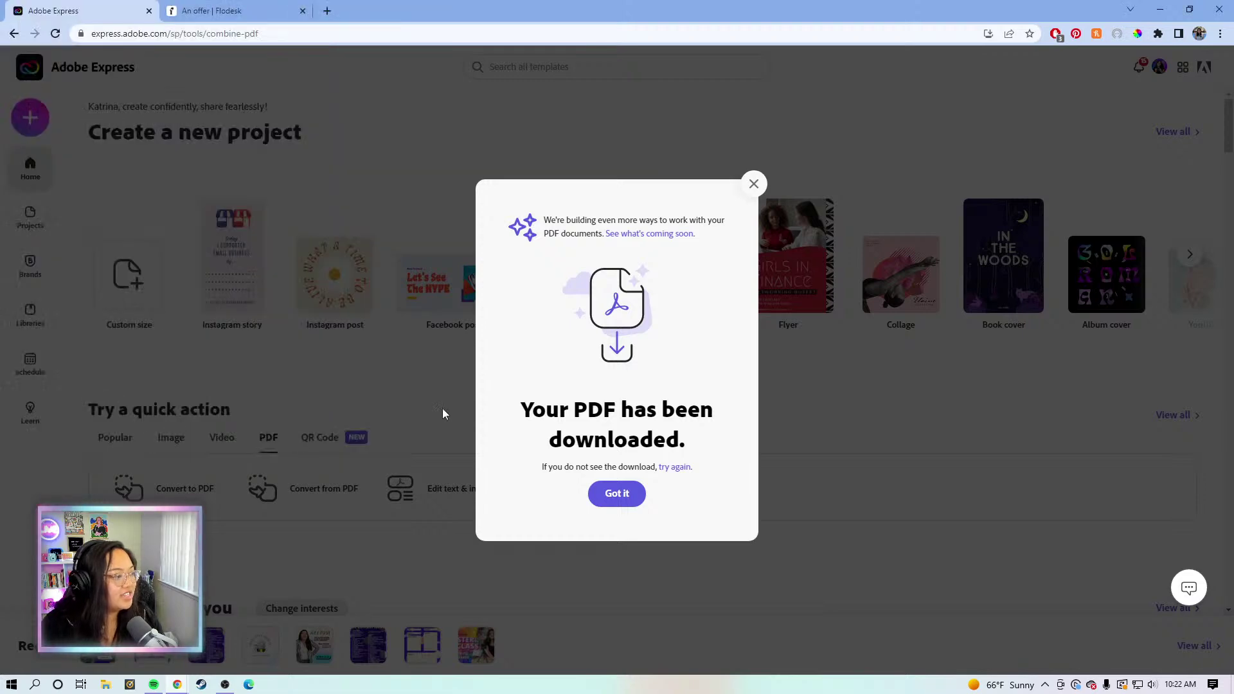
left_click(753, 173)
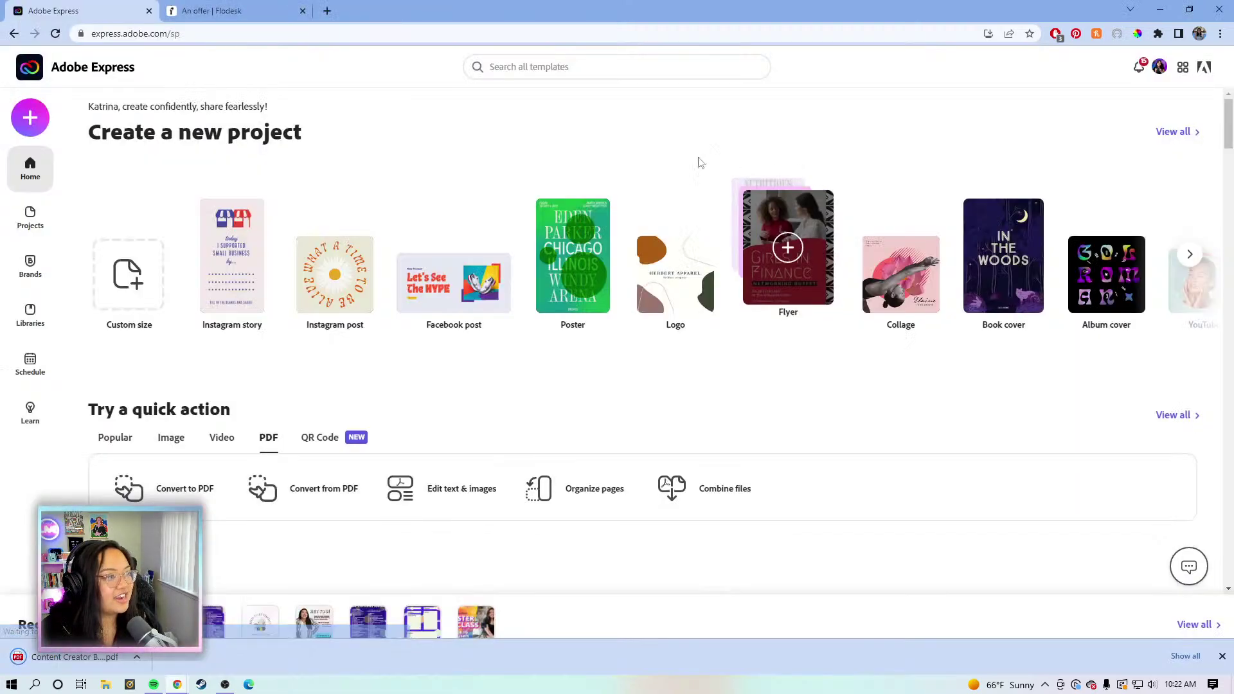
- Switch to the Flodesk email and upload "EMAIL GRAPHIC" from the Desktop into the image placeholder
left_click(230, 11)
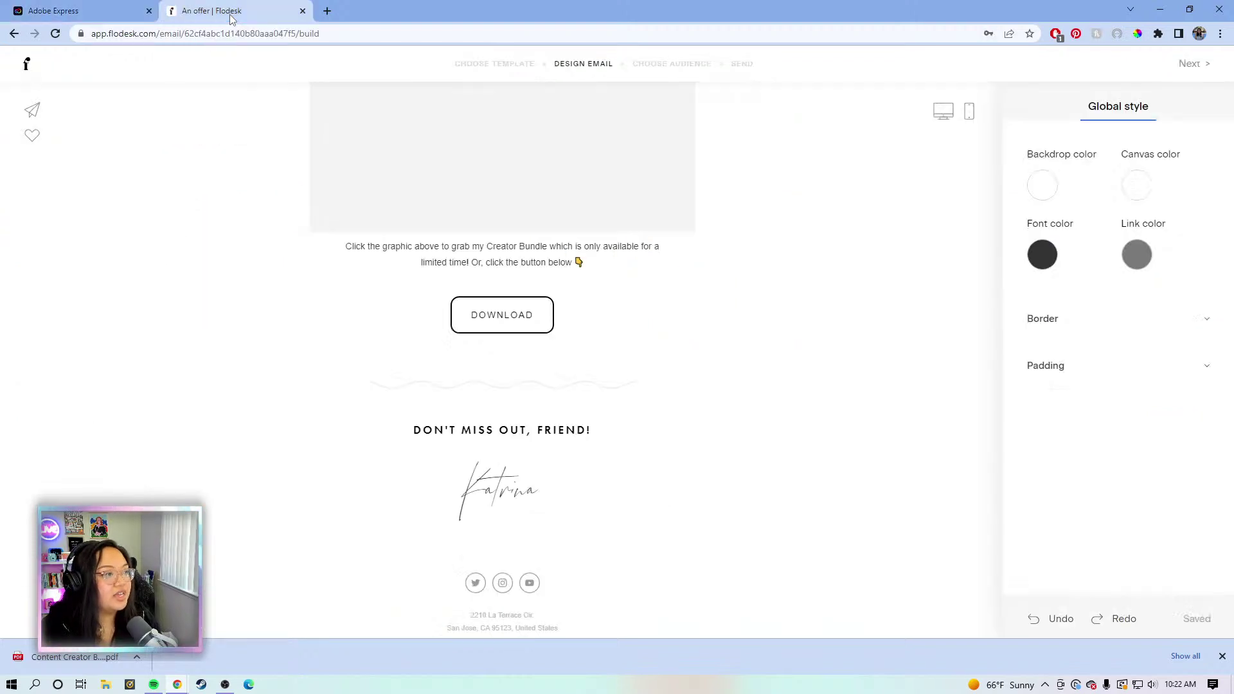
scroll(181, 202, "up", 7)
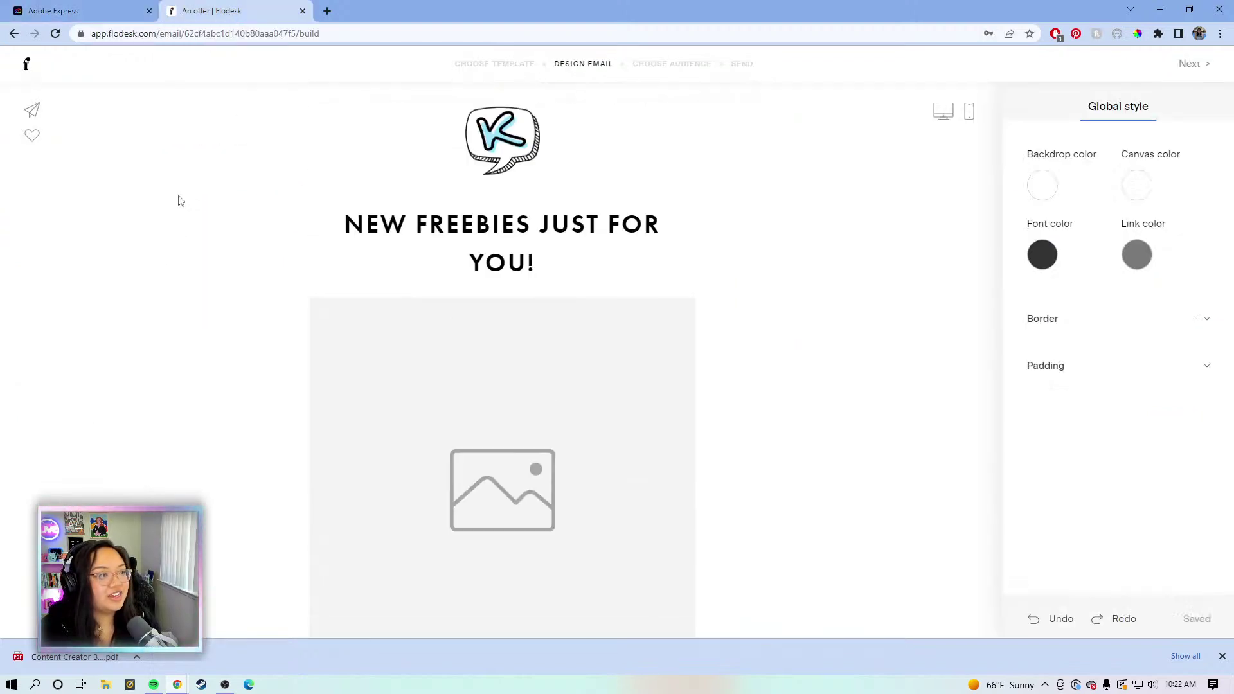
scroll(179, 197, "down", 3)
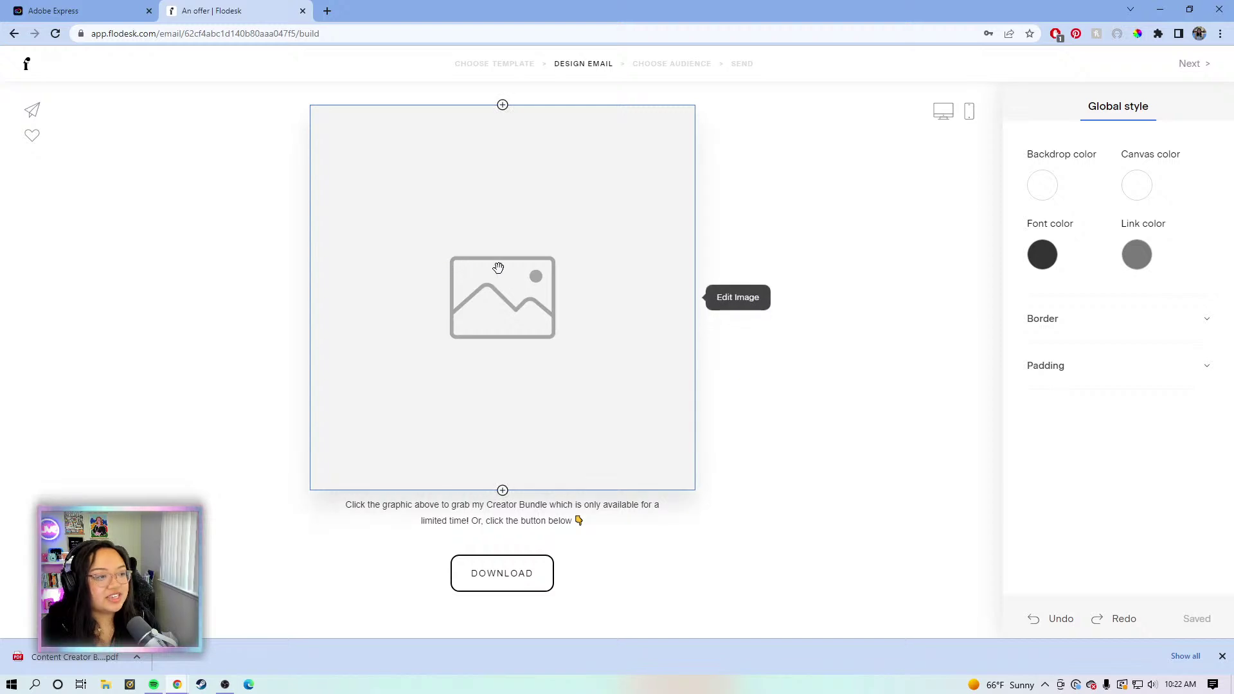
left_click(502, 266)
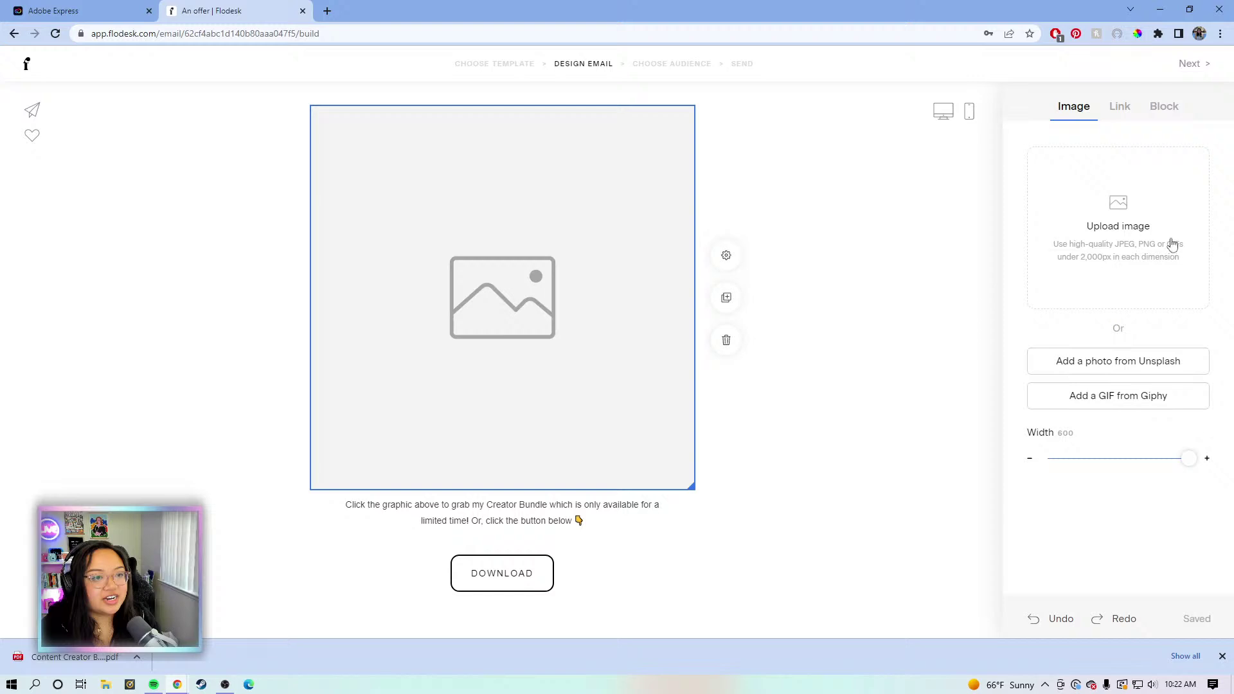
left_click(1143, 245)
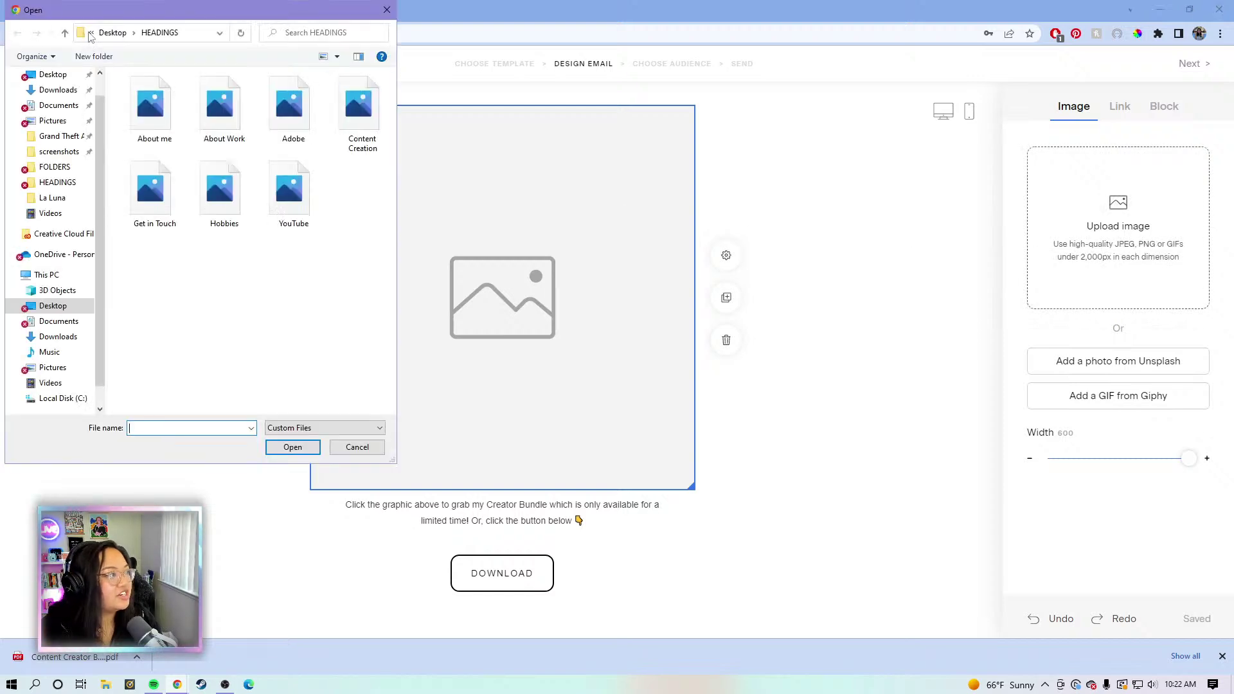
left_click(109, 33)
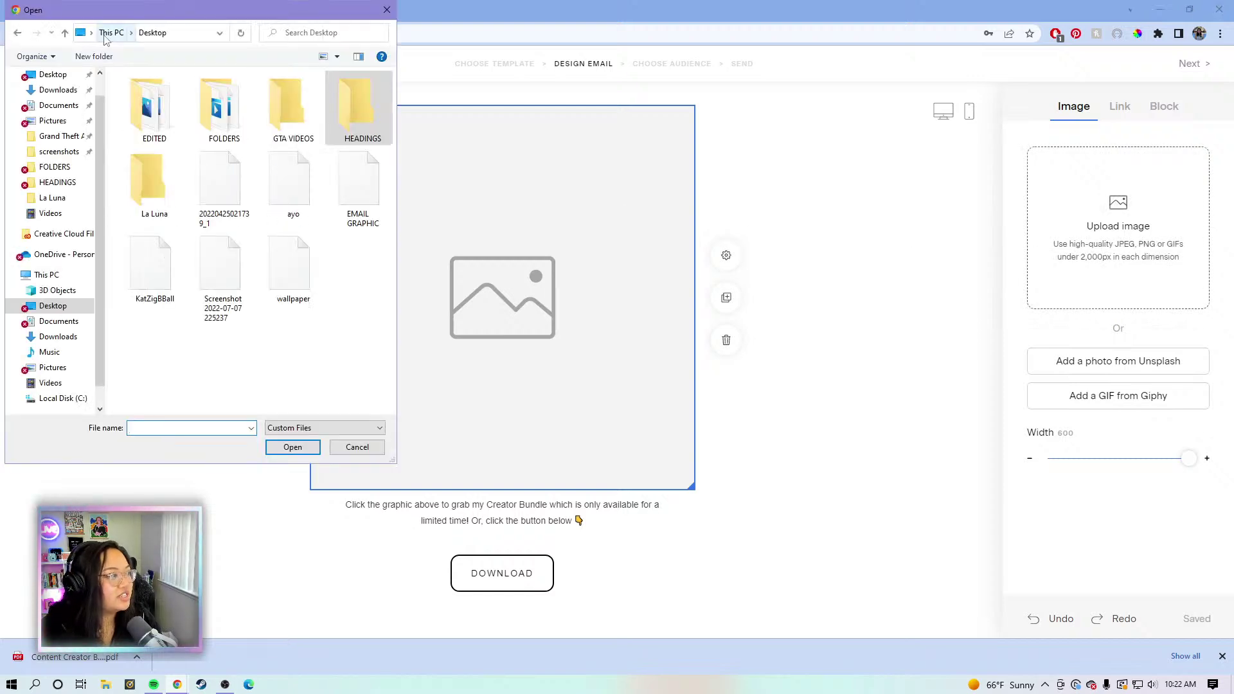
double_click(350, 183)
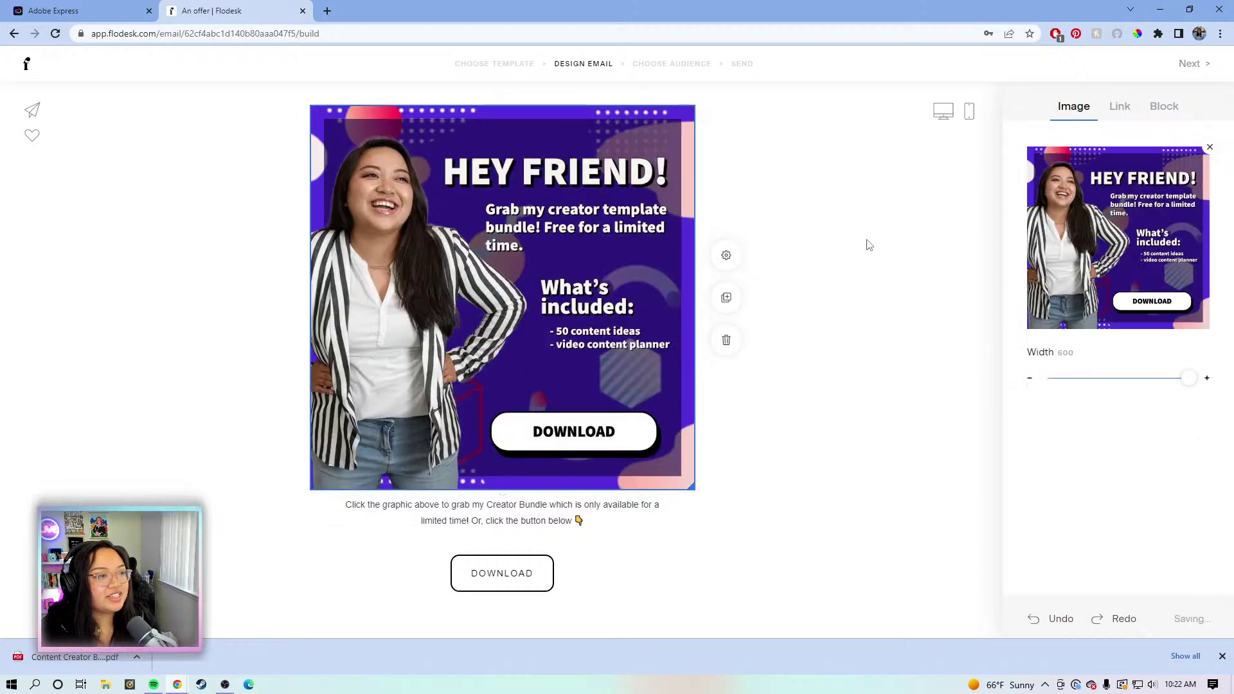
- Attach the "Content Creator Bundle" PDF as the email graphic's file link, then reopen the graphic's link settings to check it
left_click(1120, 109)
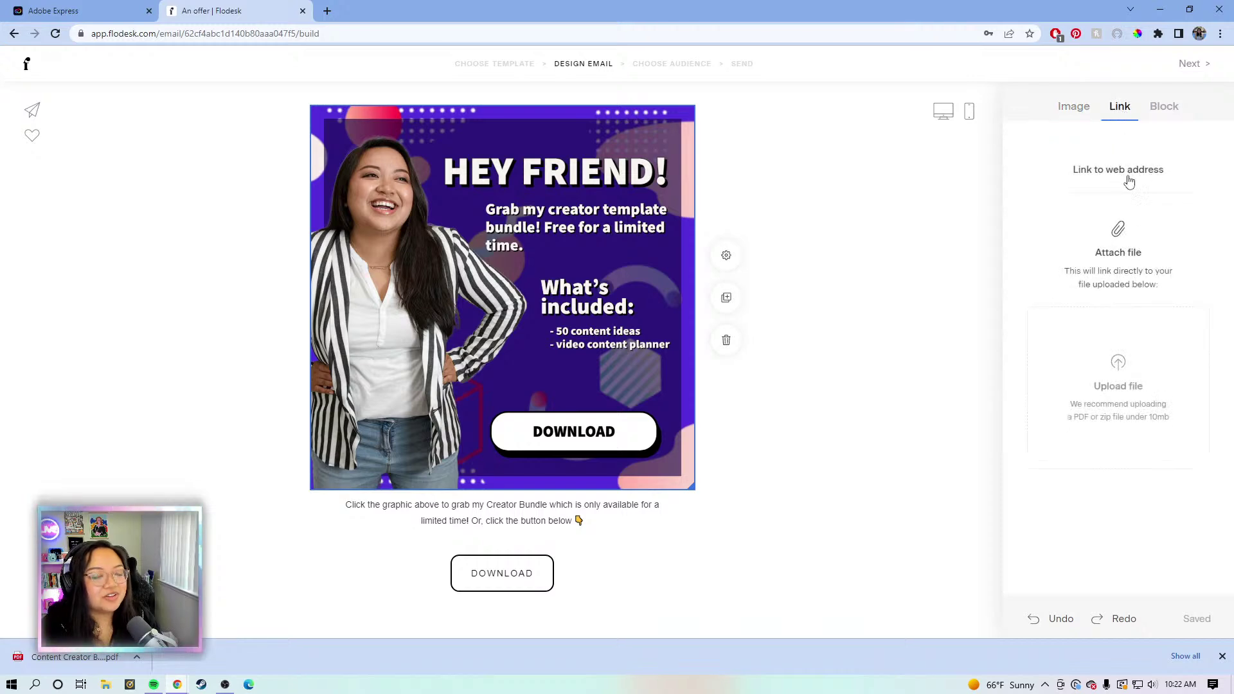
left_click(1144, 407)
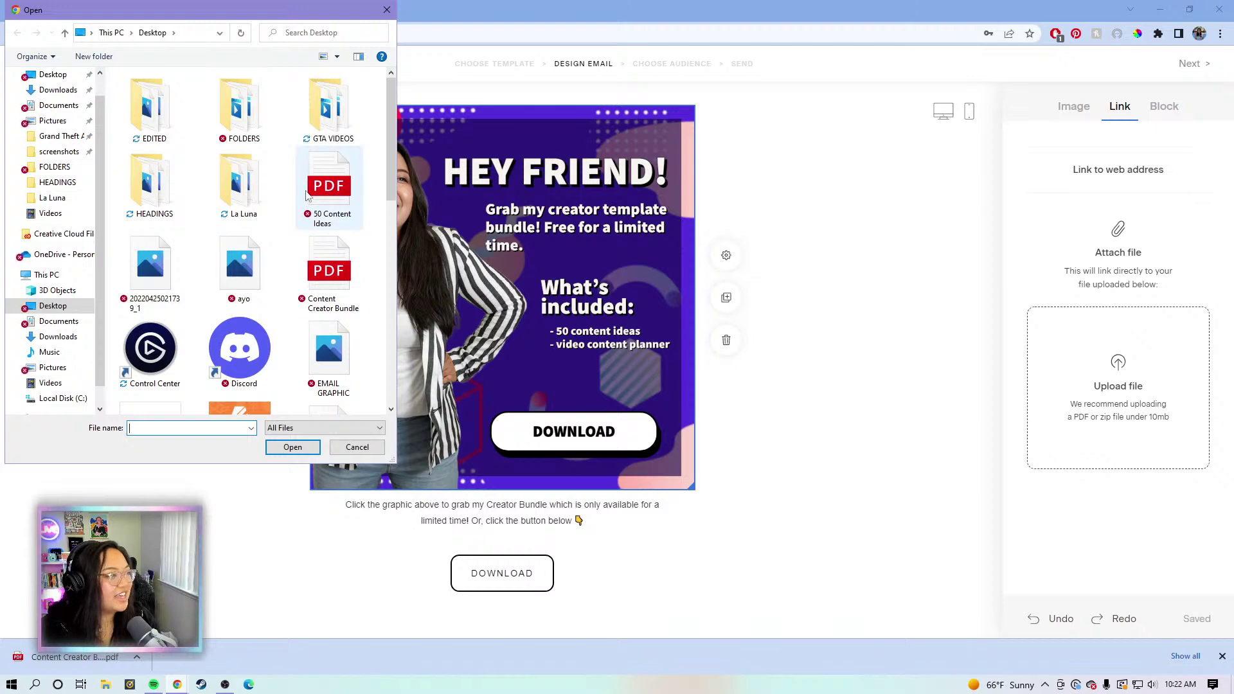
double_click(329, 269)
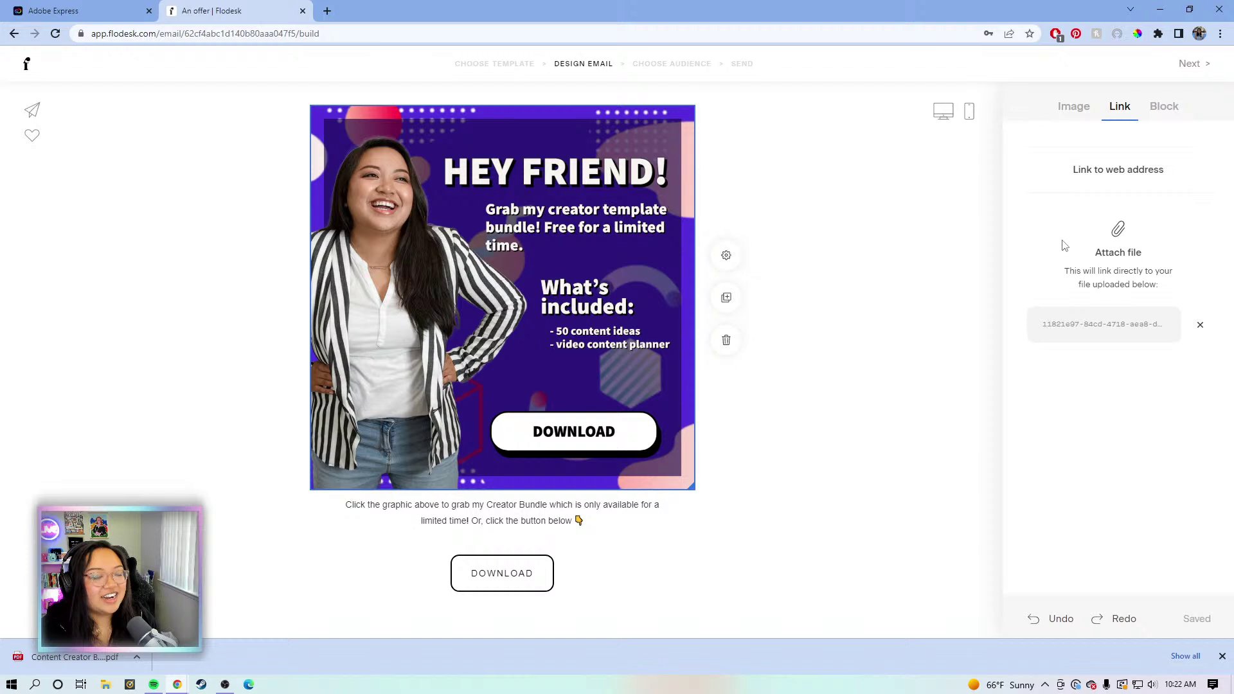
left_click(926, 253)
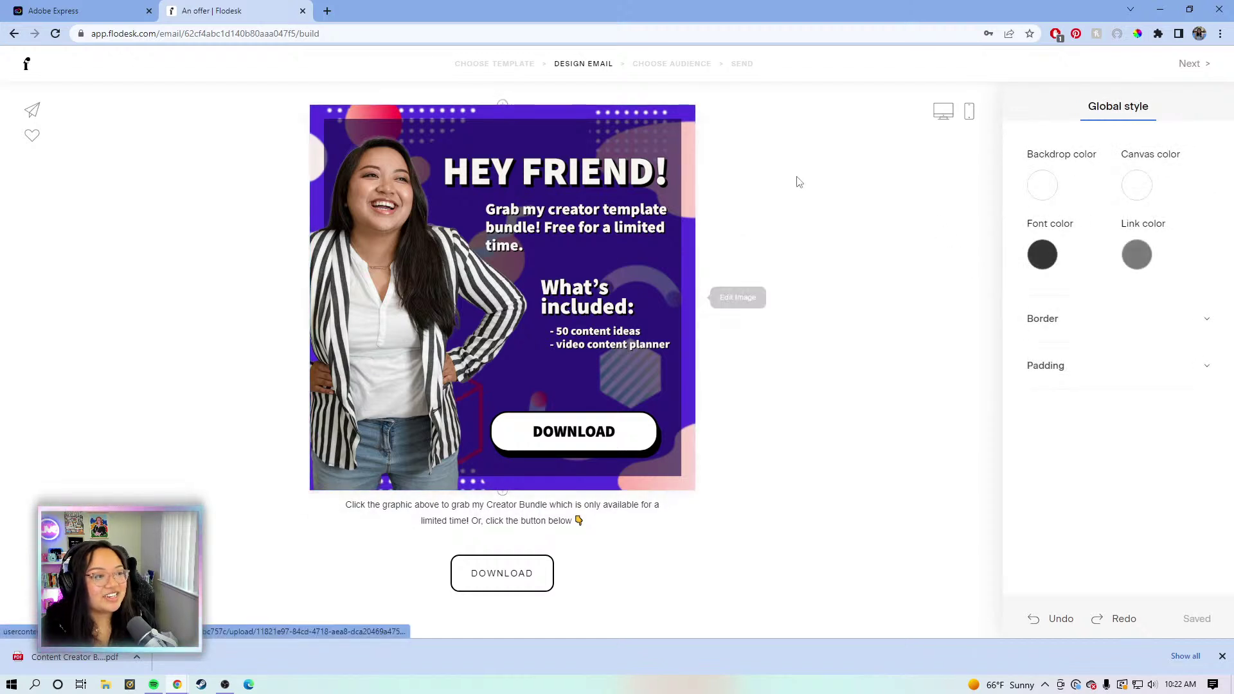
left_click(653, 226)
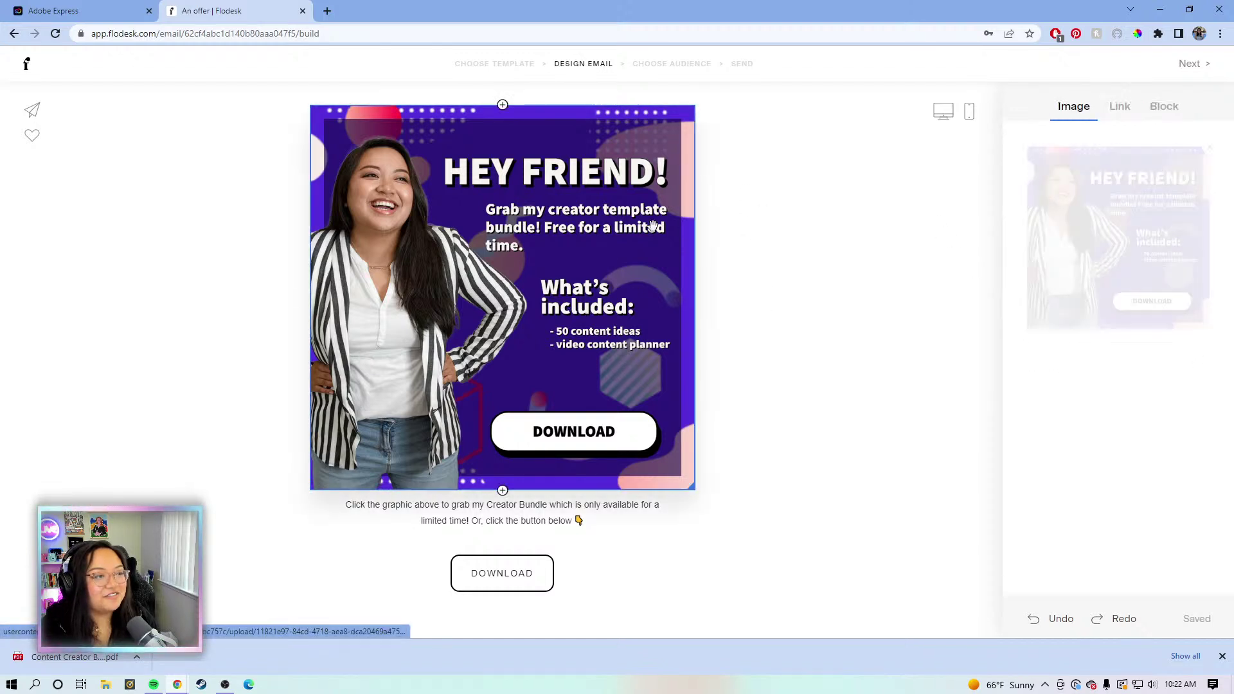
left_click(1120, 108)
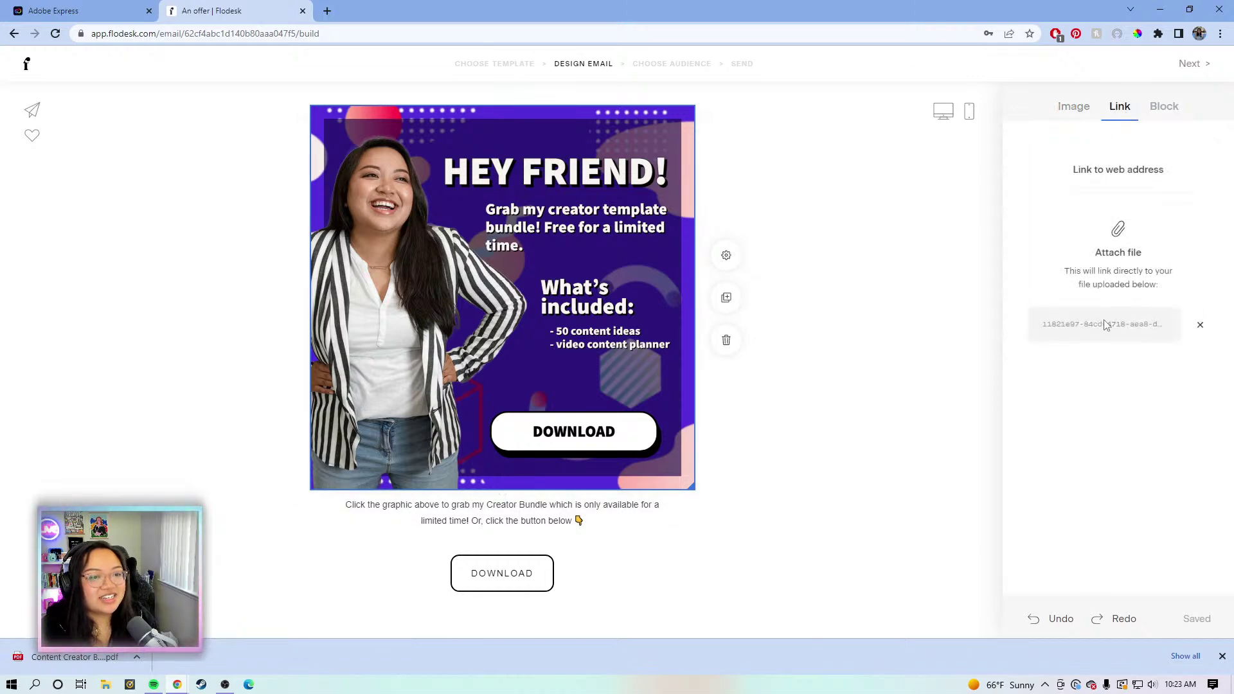
- Preview the email in desktop view and review its full layout from the heading to the footer
left_click(881, 208)
left_click(943, 113)
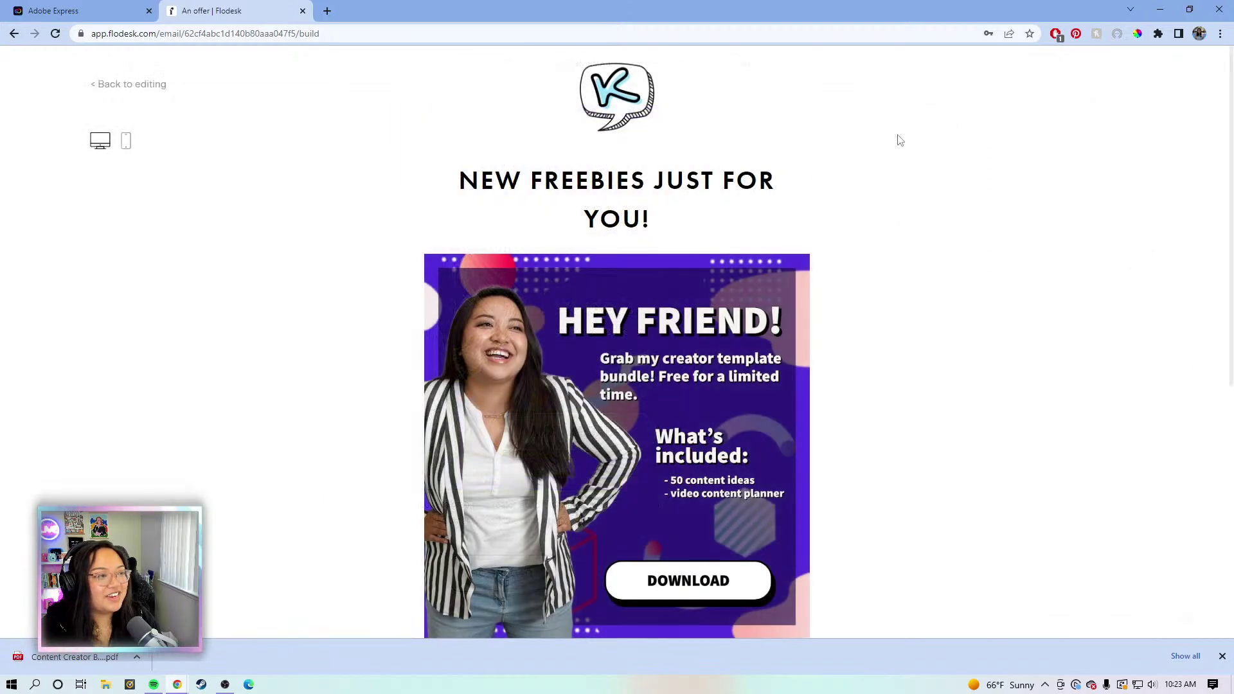
scroll(900, 141, "down", 7)
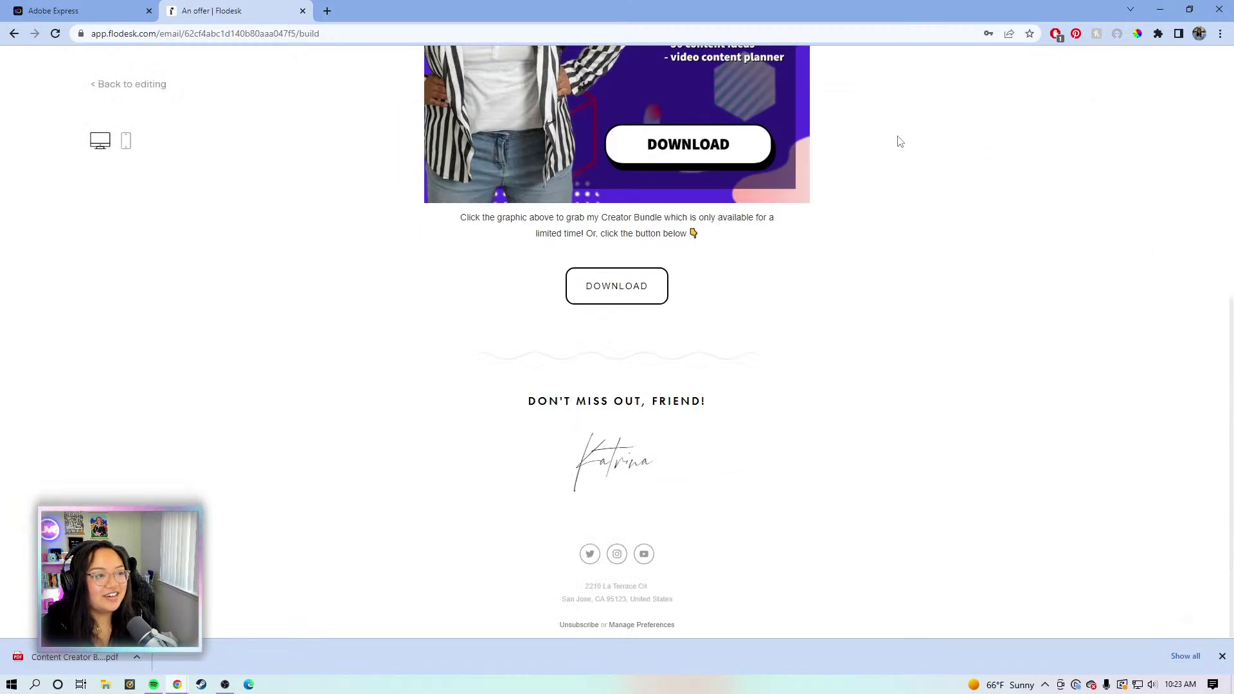
scroll(899, 141, "up", 7)
scroll(898, 139, "down", 4)
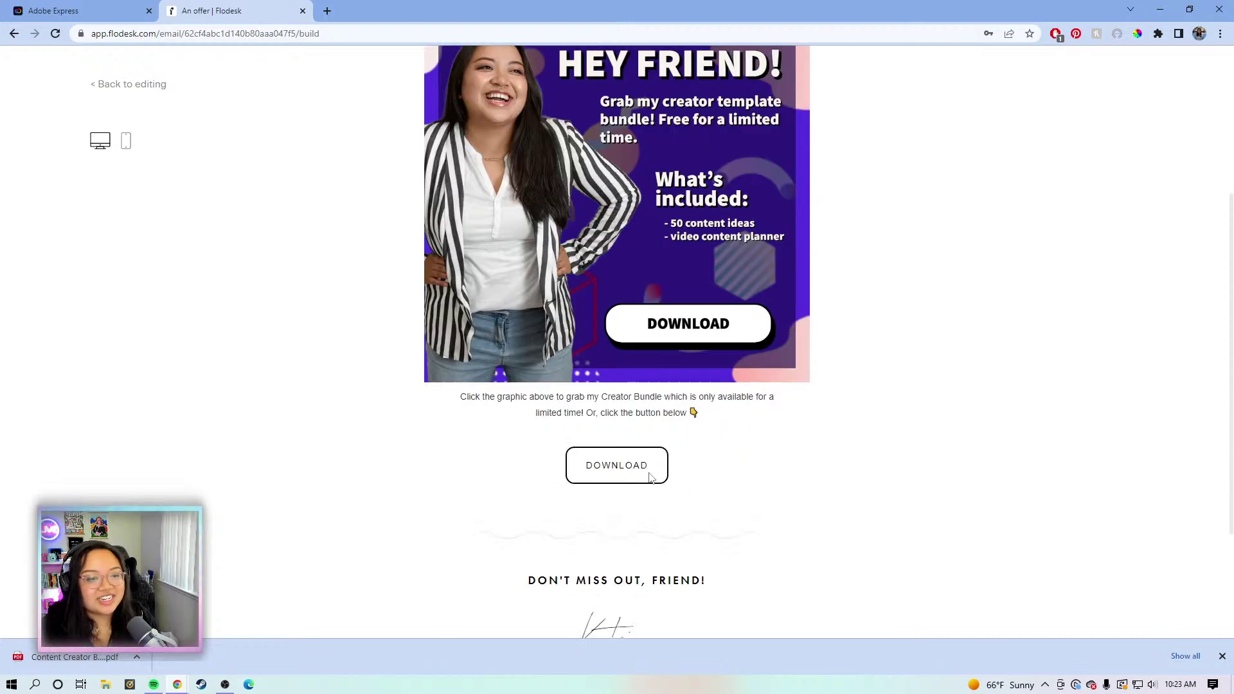
scroll(302, 318, "up", 4)
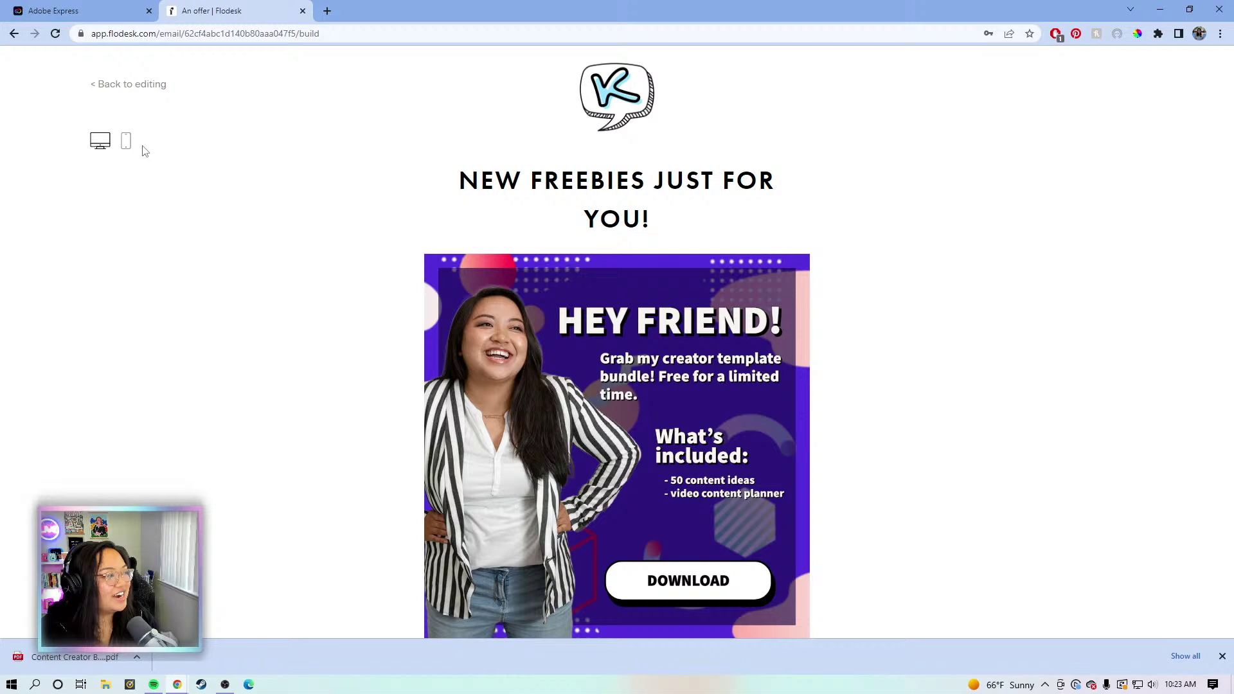
- Check the email's layout in the mobile preview, from the logo to the social links
left_click(126, 141)
scroll(606, 239, "down", 3)
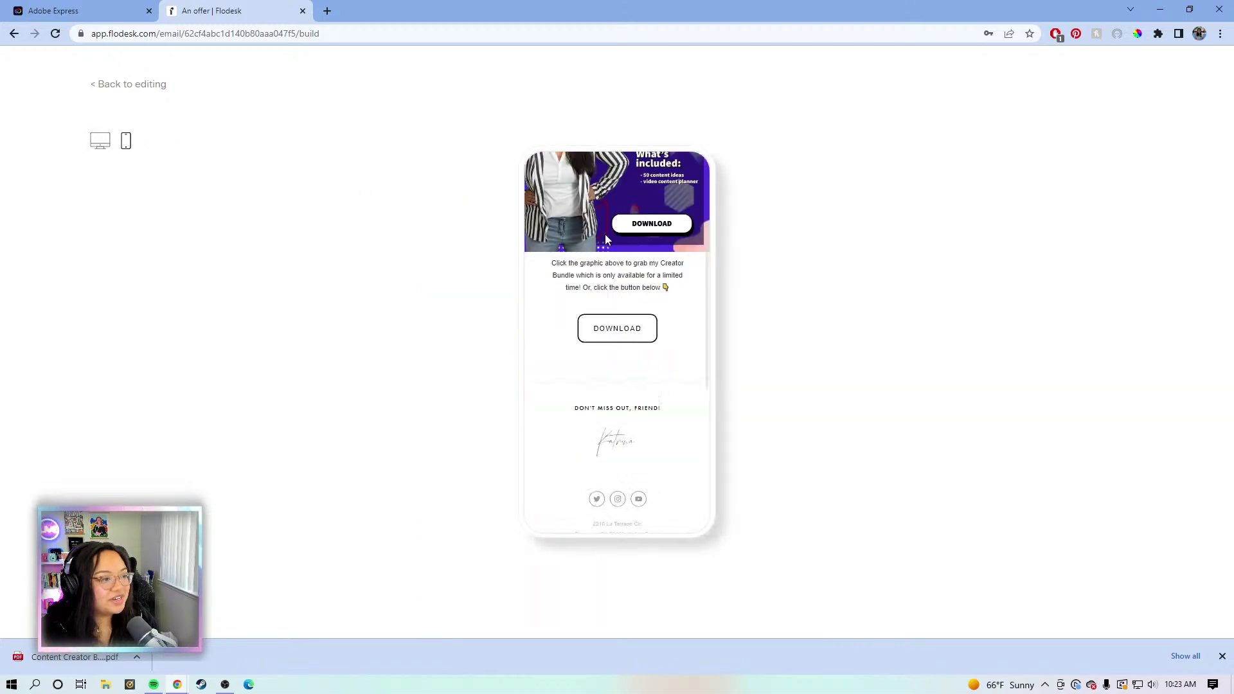
scroll(607, 239, "up", 1)
scroll(607, 239, "up", 2)
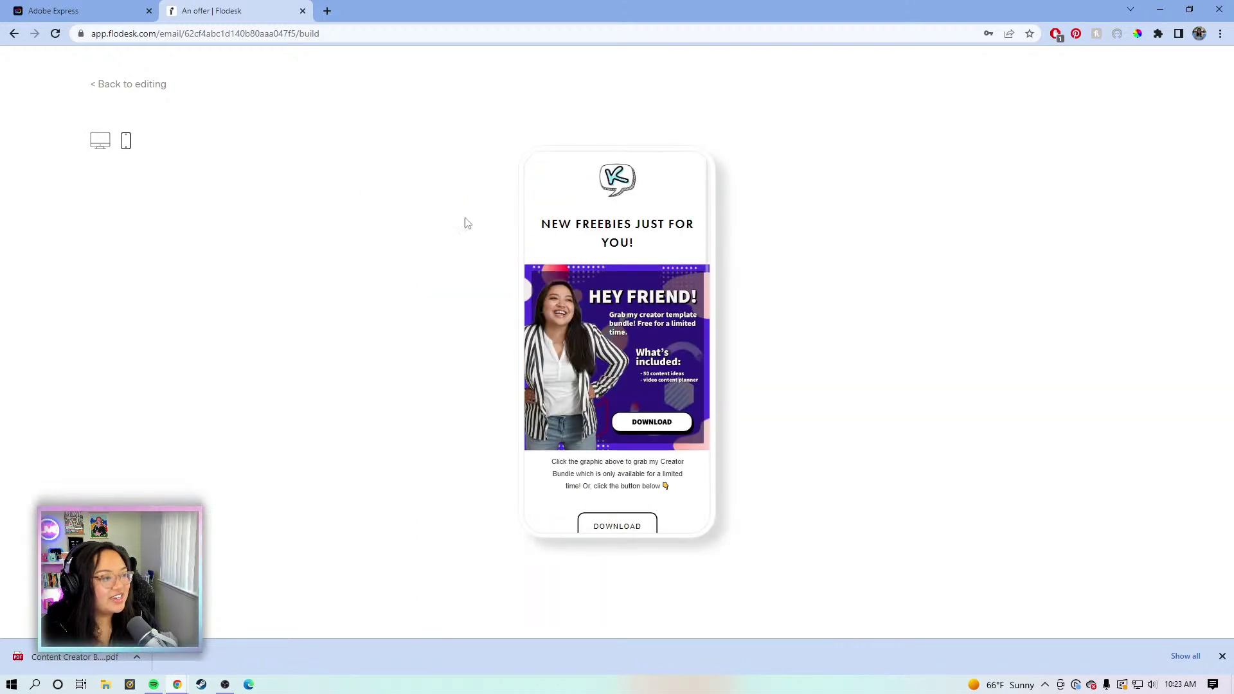
- Restore the desktop preview, dismiss the browser's downloads bar, and return to editing the email
left_click(85, 140)
left_click(1221, 656)
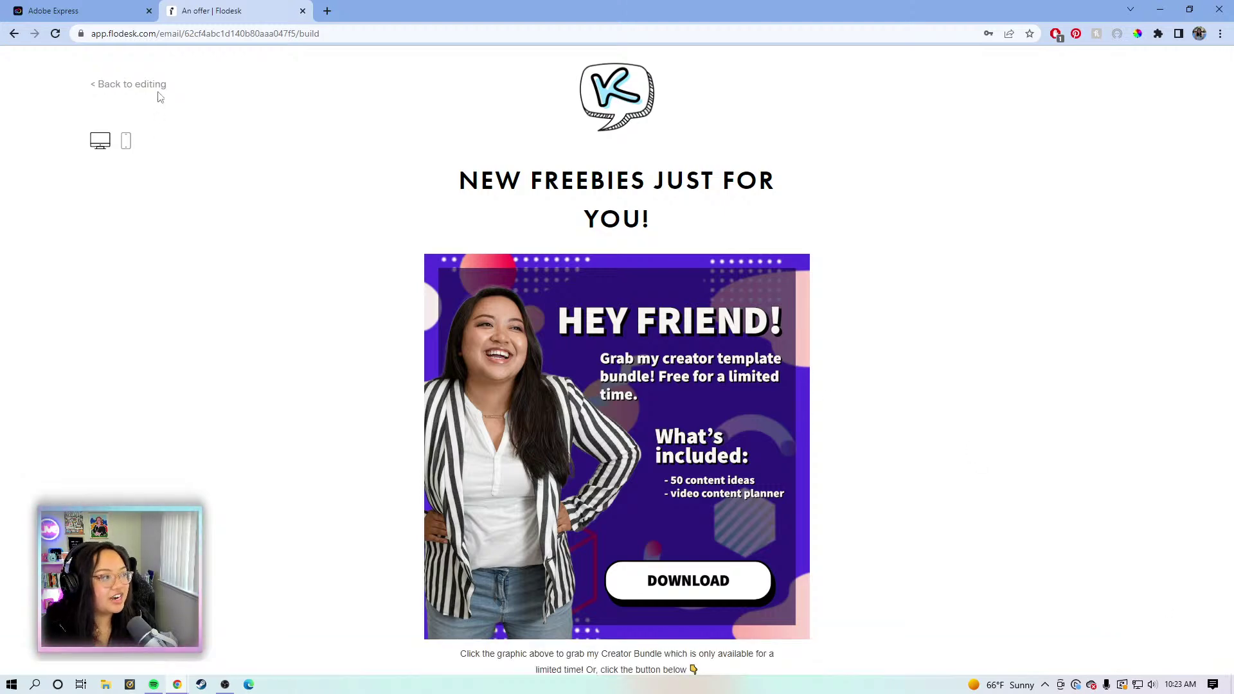
left_click(161, 87)
scroll(208, 263, "up", 3)
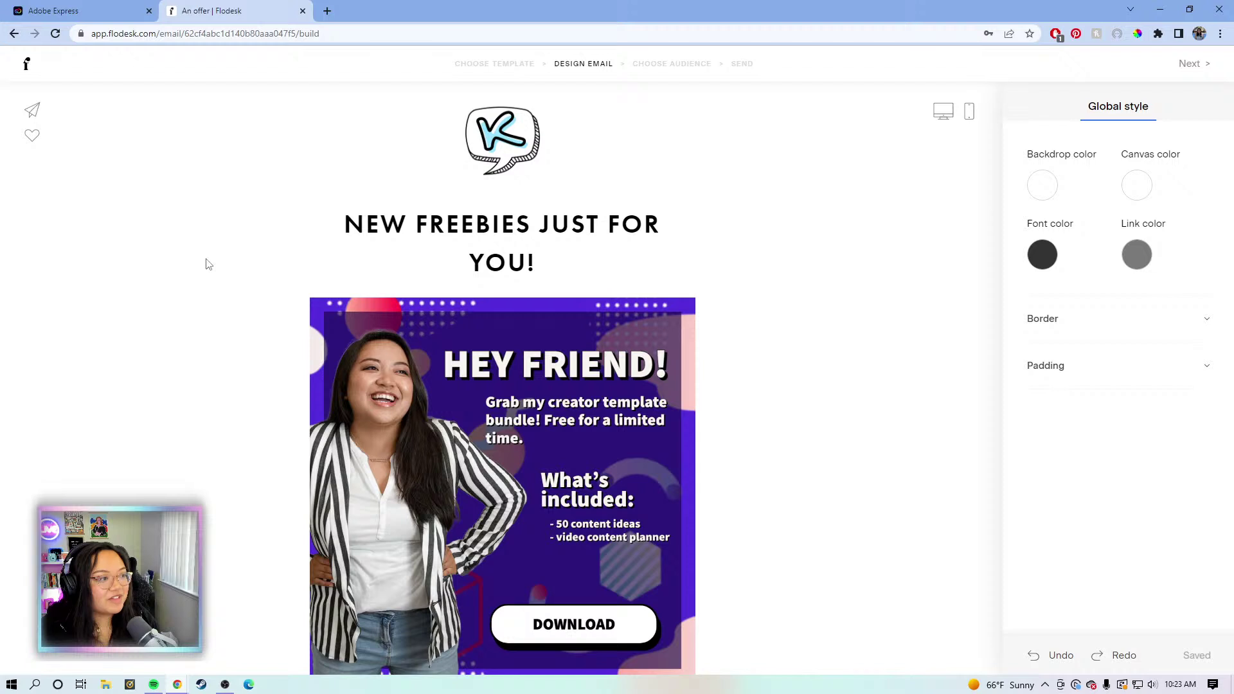